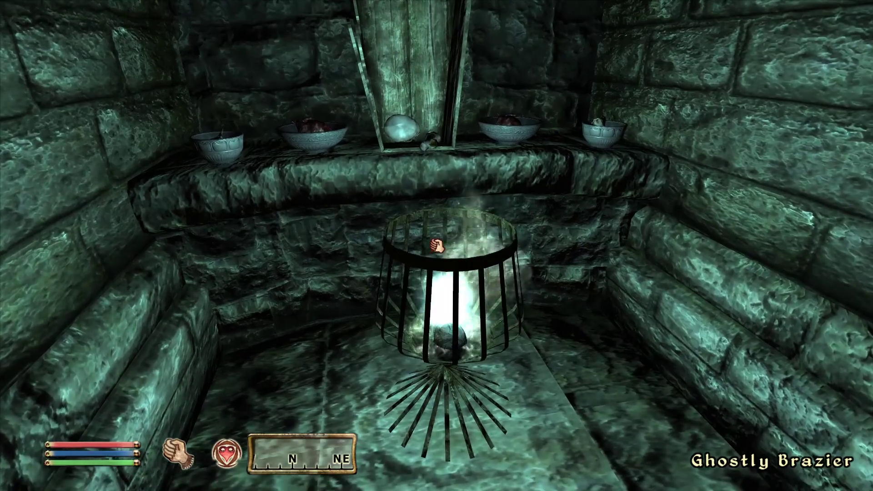
Step: Leave the brazier alcove beneath the upright coffin and follow the dark corridors by torchlight to the next green-lit chamber
key(d)
key(s)
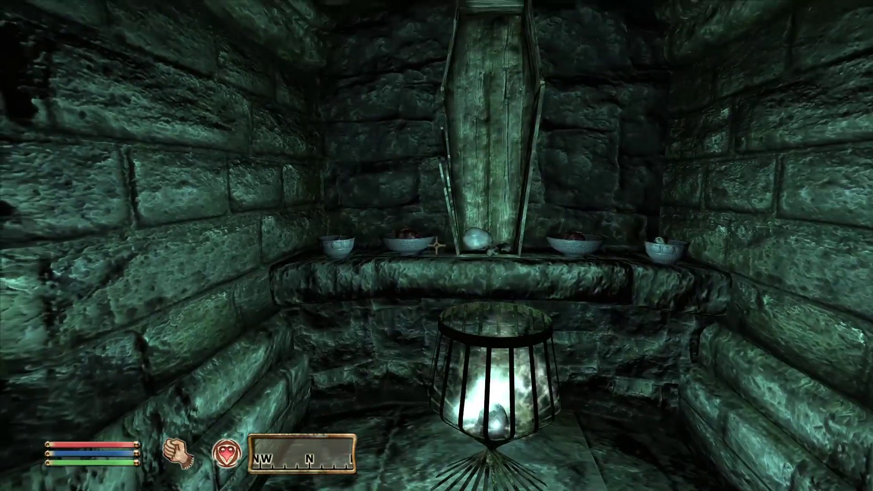
key(w)
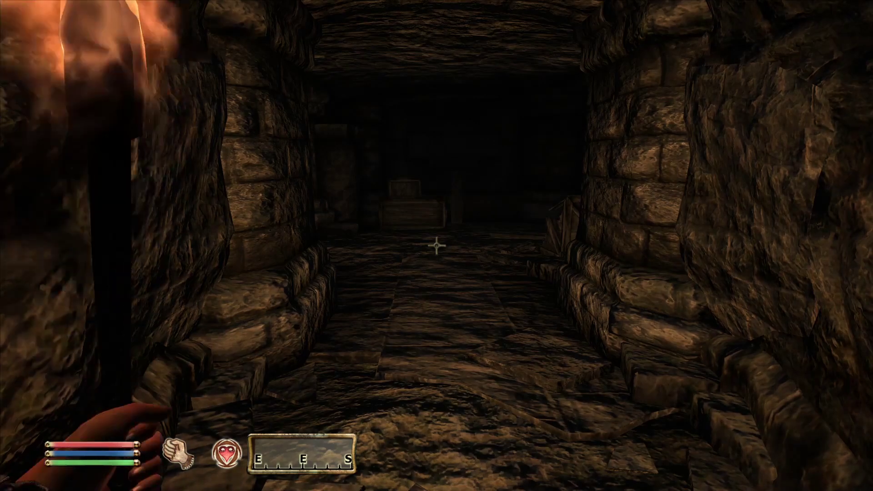
key(w)
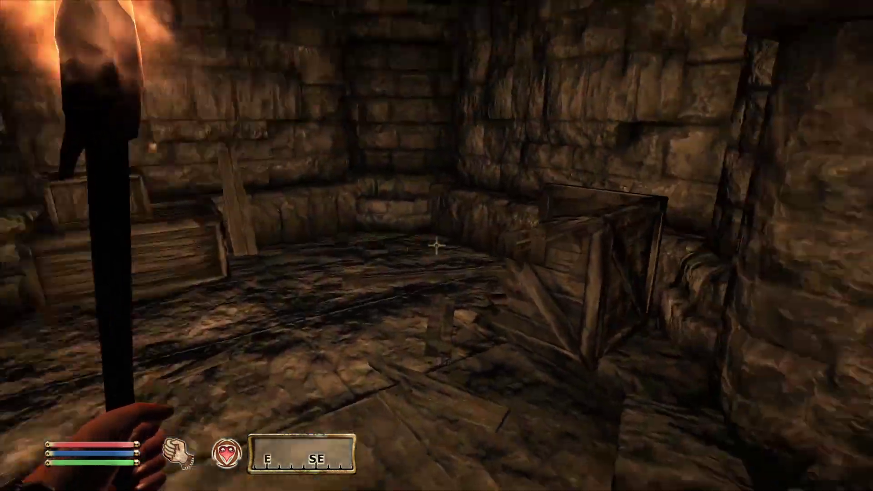
key(w)
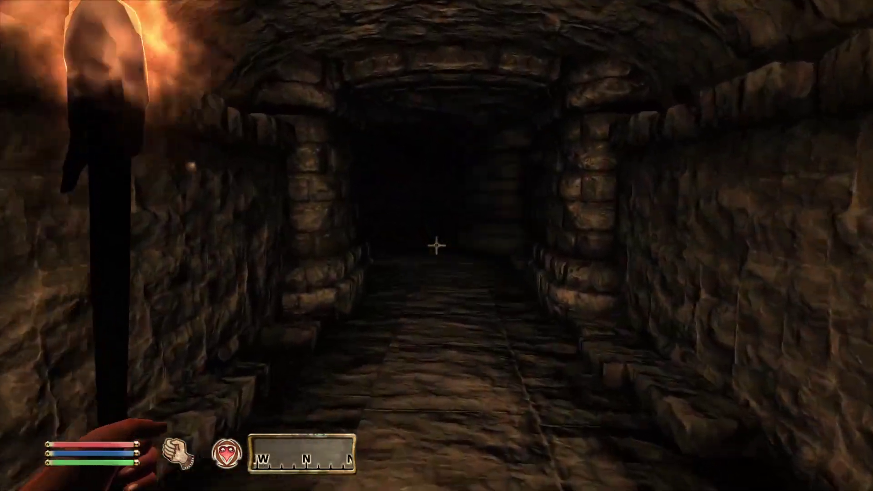
key(w)
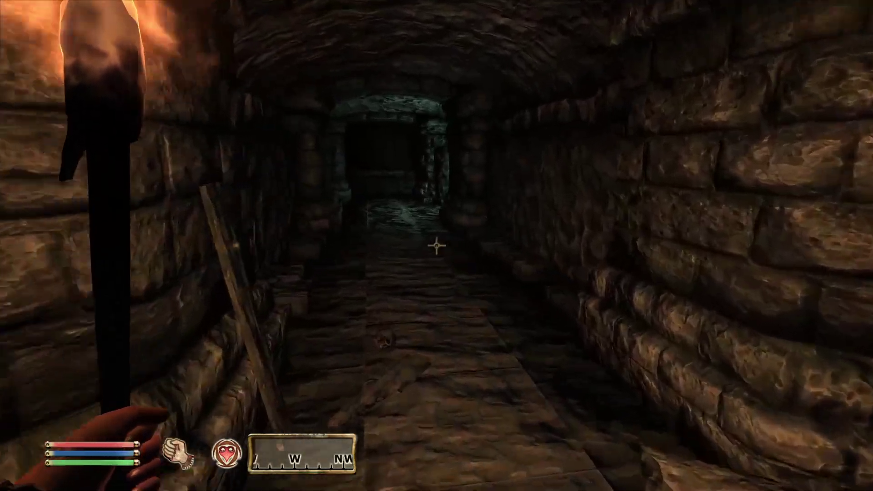
key(w)
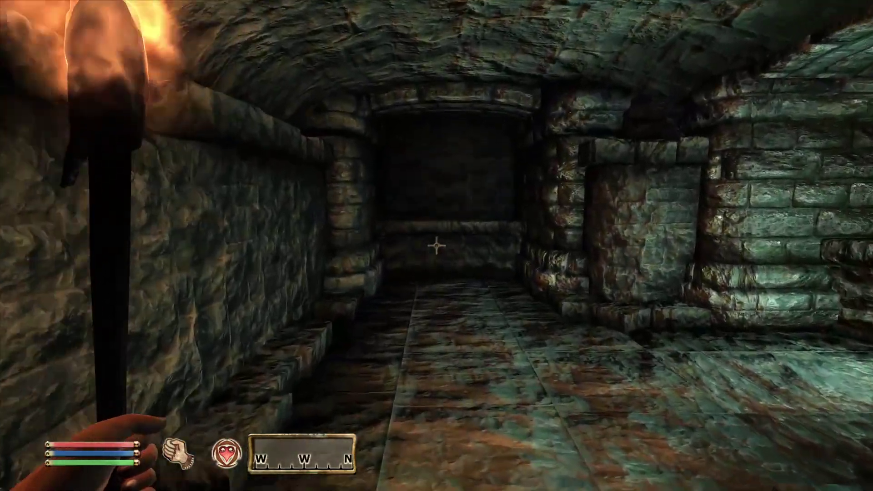
Step: Remove the skull from the ghostly brazier in the chamber's alcove and dismiss the illness message
key(w)
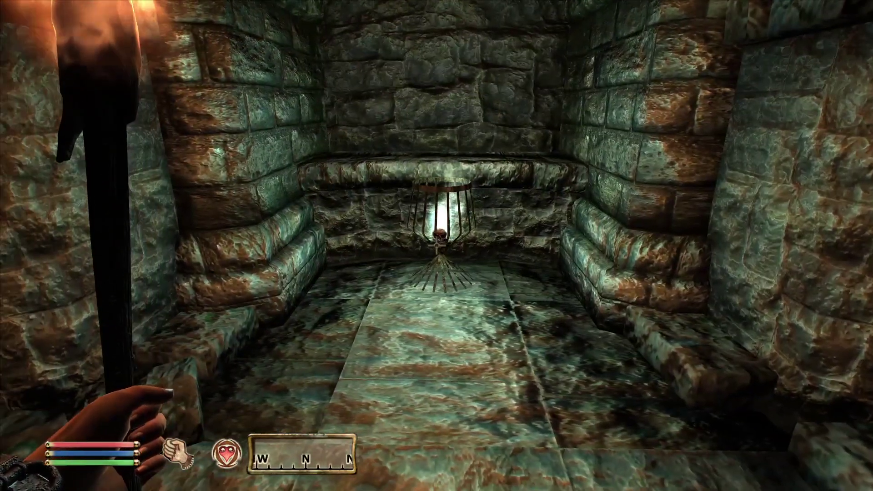
key(w)
key(space)
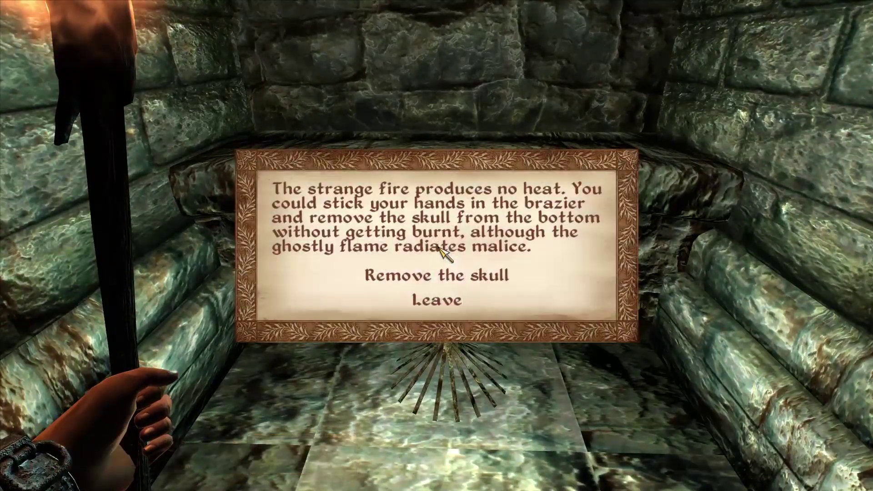
click(417, 279)
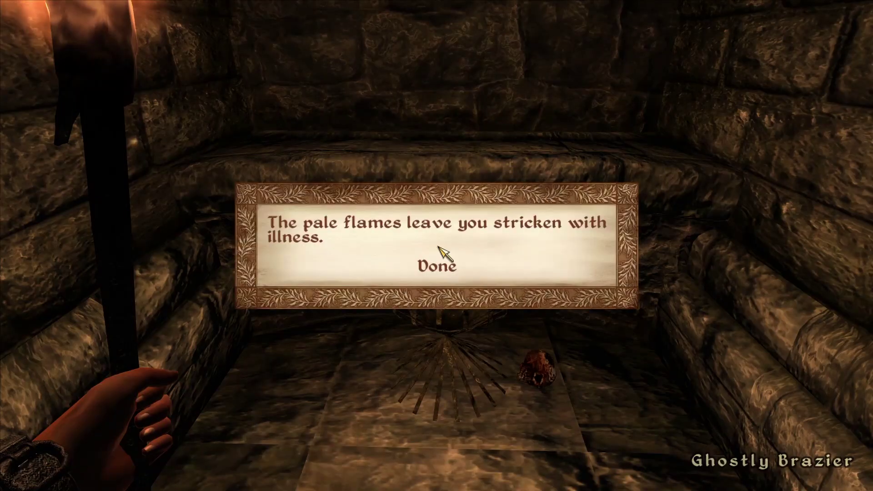
click(439, 266)
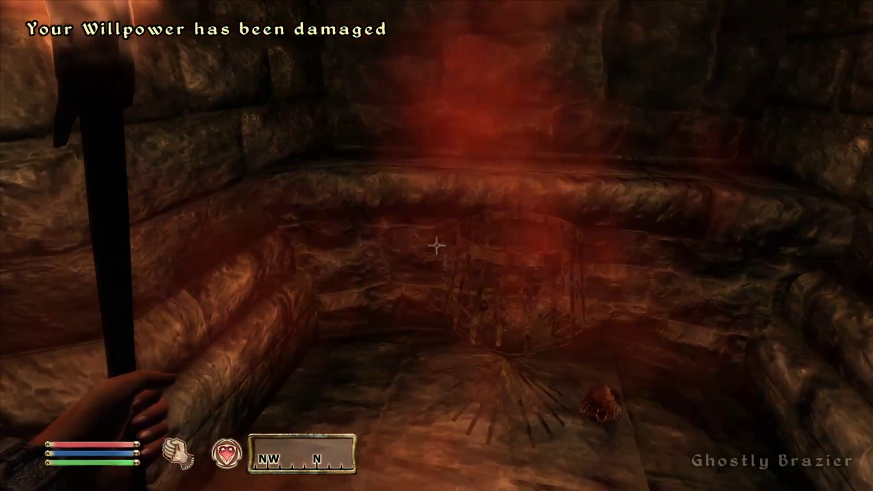
Step: Follow the corridor west past the barrel, check the empty side alcoves, and enter the green-lit chamber at the end
key(w)
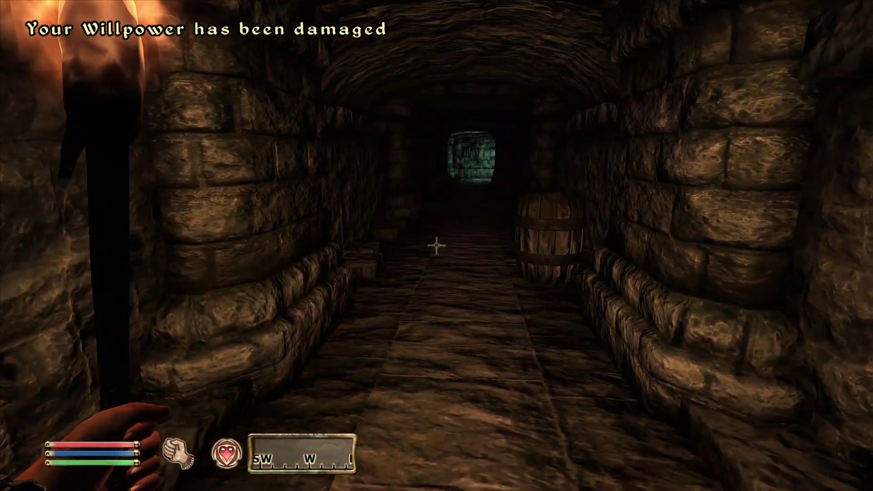
key(w)
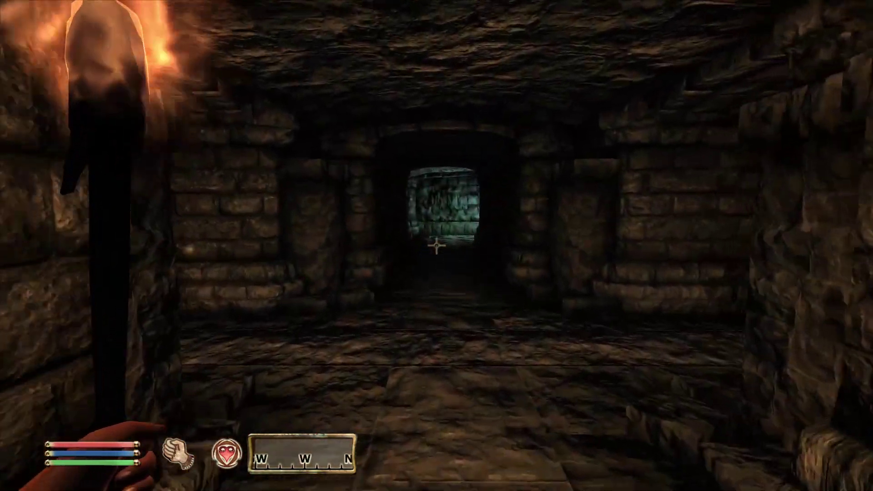
mouse_move(437, 246)
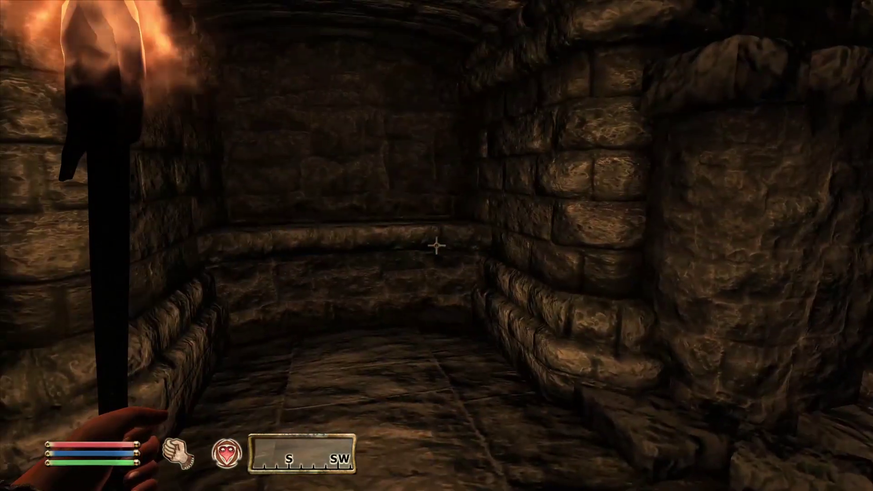
key(w)
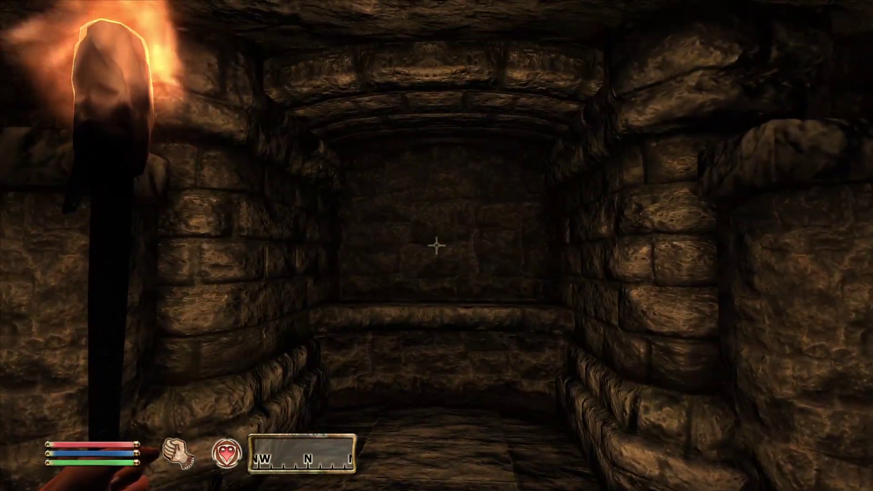
key(w)
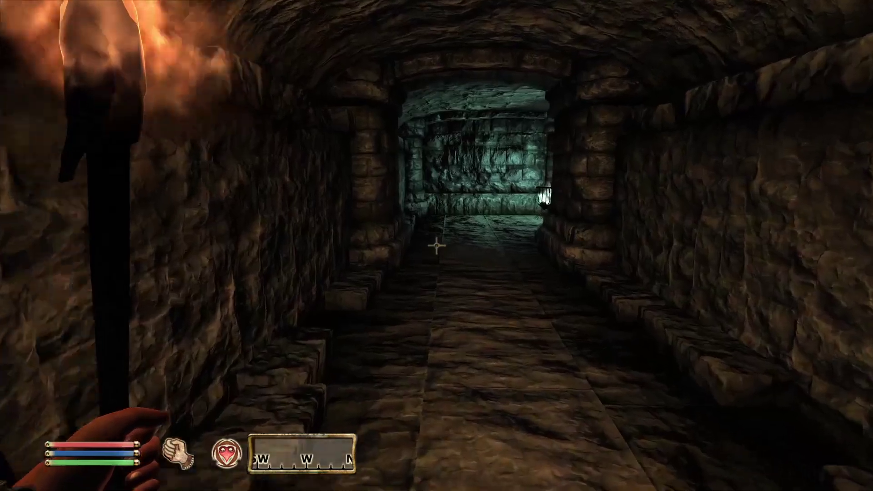
key(w)
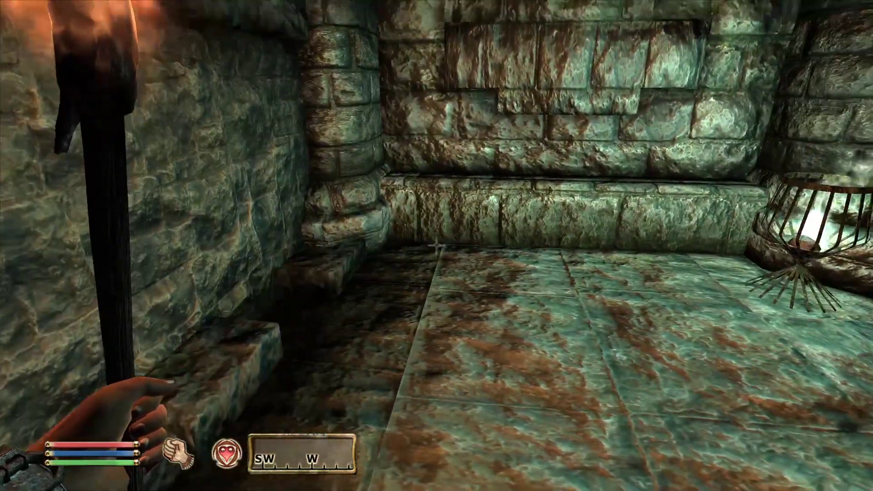
Step: Explore the dark southeastern passages, passing the leaning plank and cobwebs, to reach the brazier chamber with the upright coffin
key(w)
key(w)
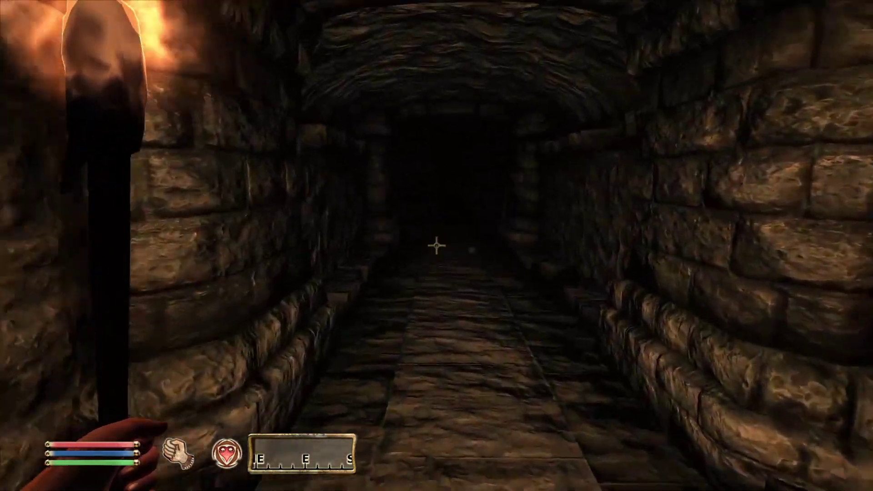
key(w)
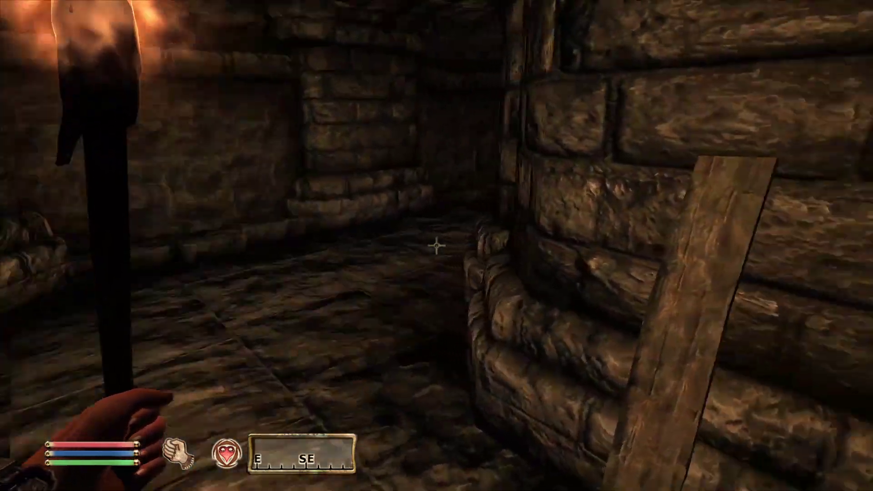
key(w)
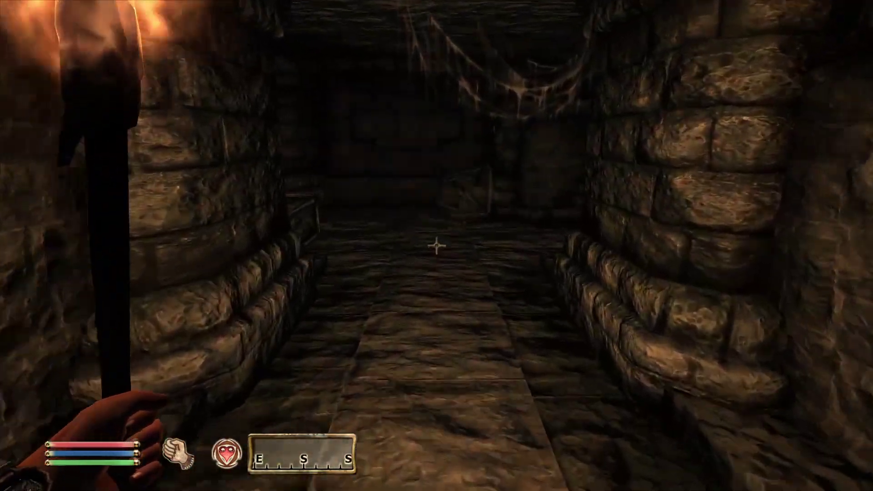
key(w)
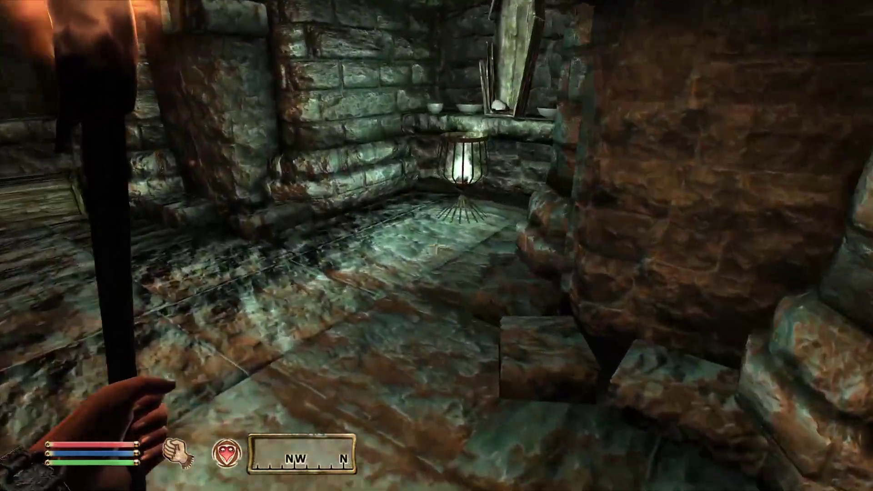
Step: Remove the skull from the ghostly brazier in front of the upright coffin and dismiss the illness message
key(w)
key(space)
click(429, 277)
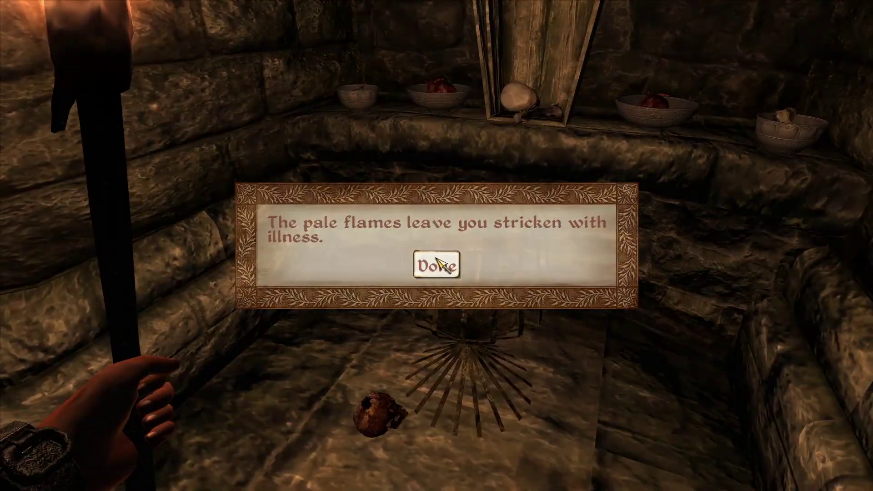
click(432, 265)
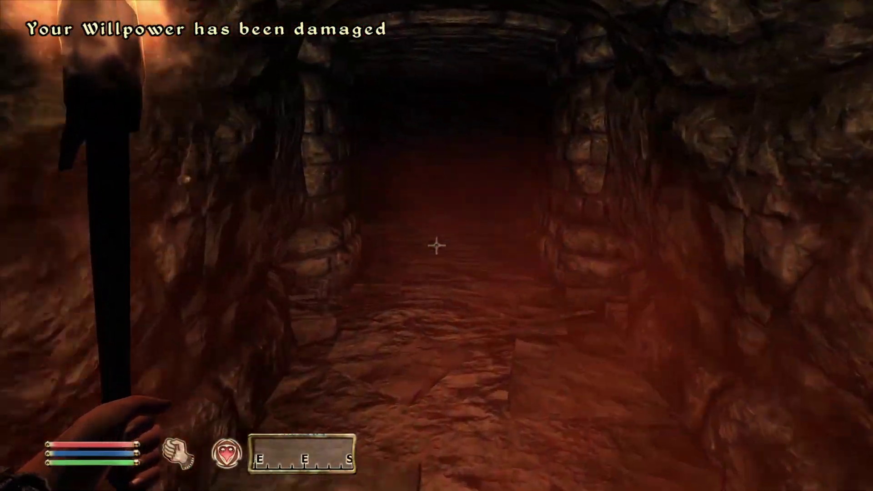
Step: Walk back through the dark corridors and head west past the barrel towards the distant green light
key(w)
key(w)
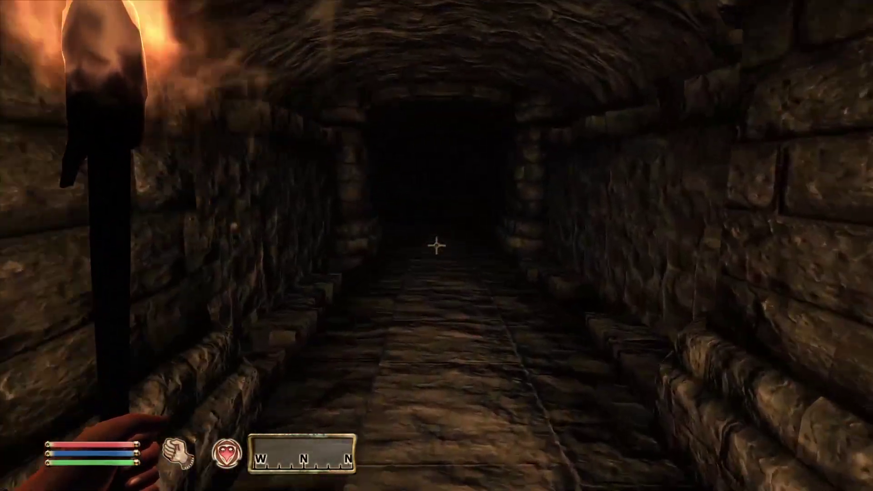
key(w)
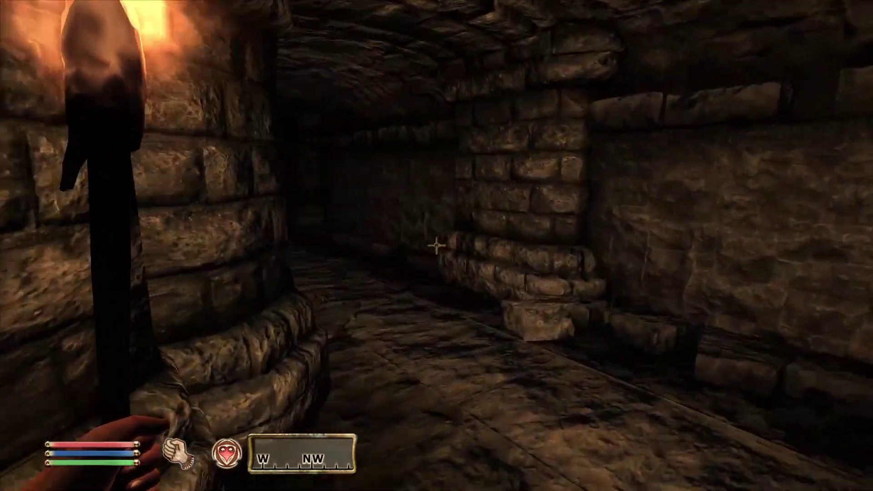
key(w)
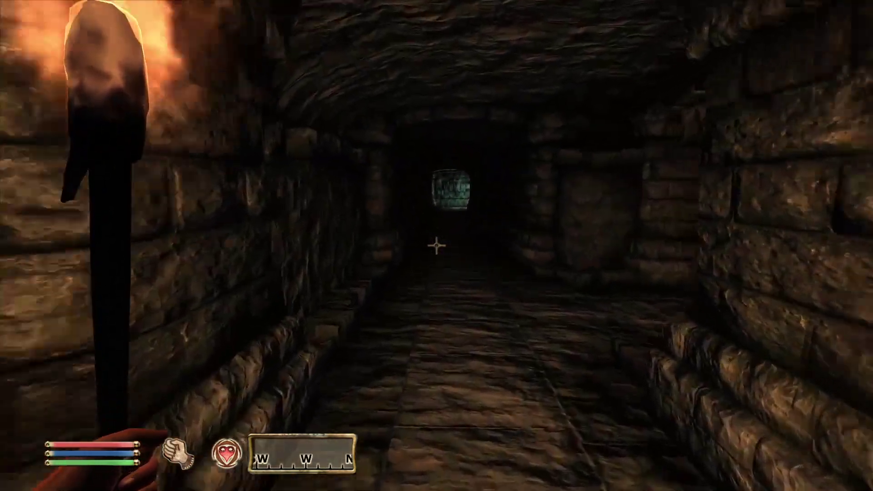
key(w)
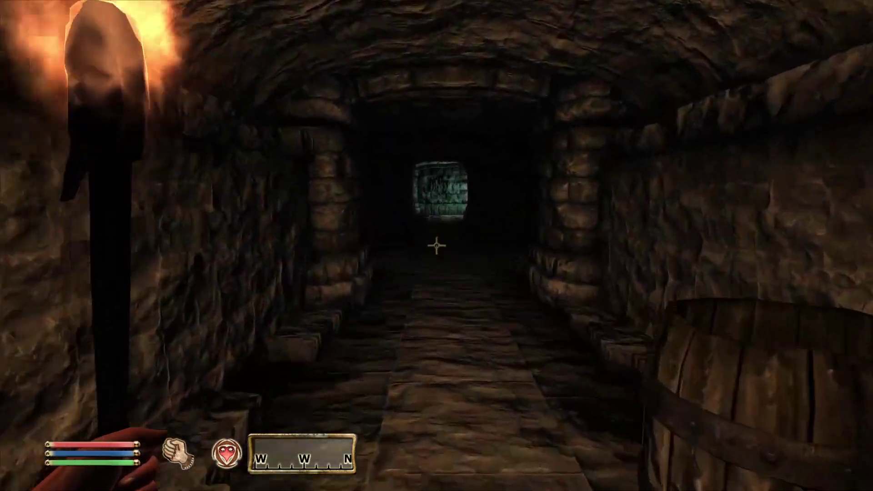
Step: Search the northern passage and its empty alcove, and head east to the green-lit chamber with the robed statue
key(w)
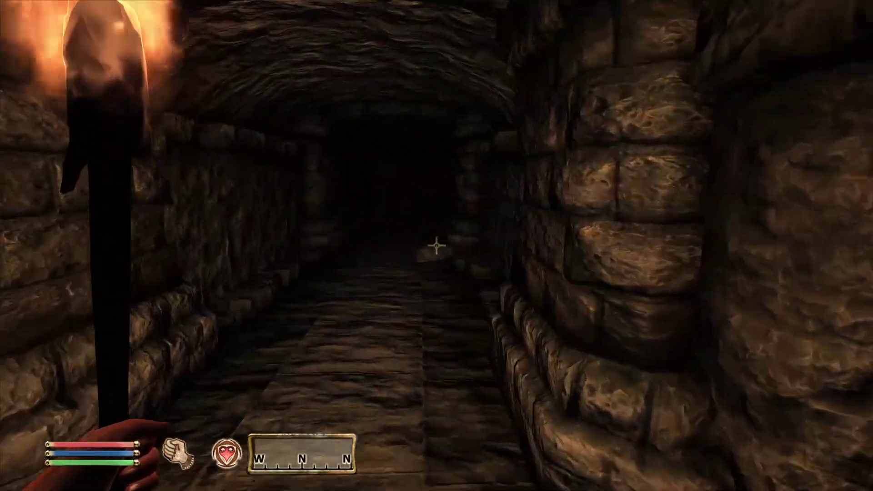
key(w)
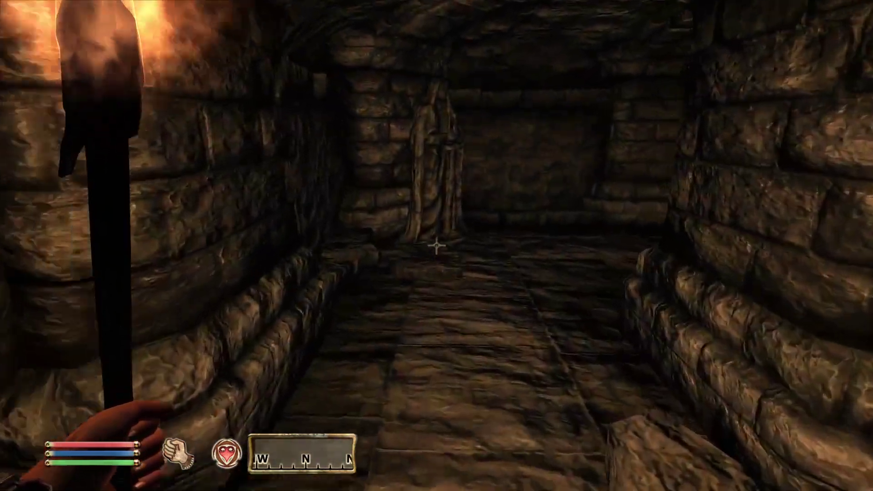
key(w)
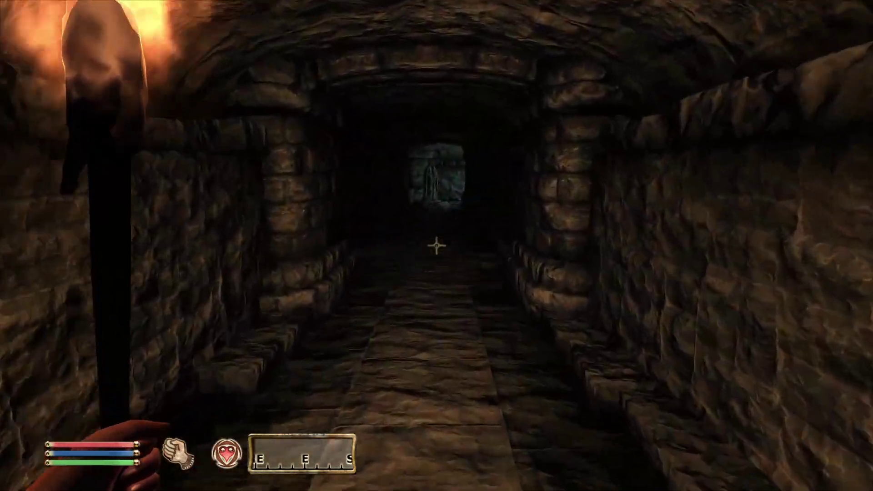
key(w)
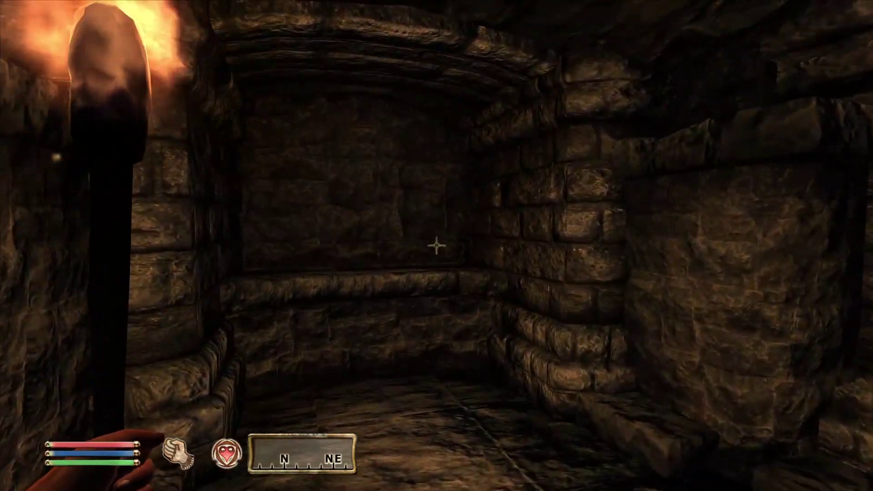
key(w)
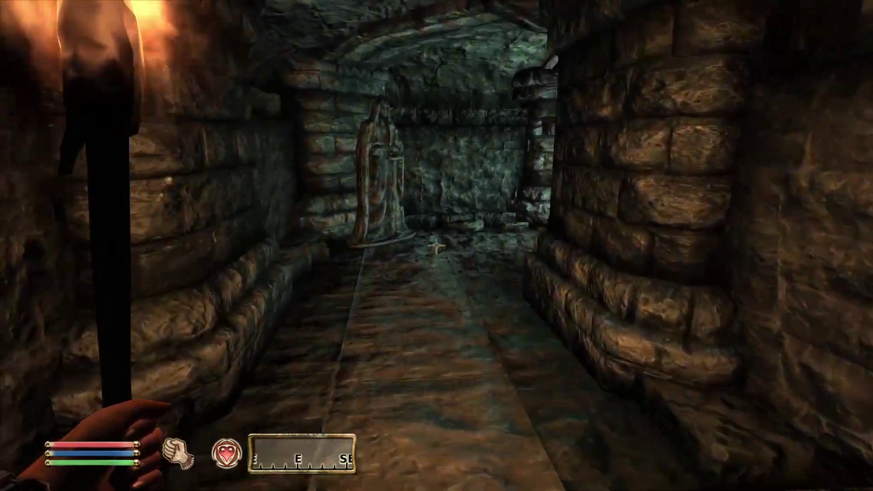
Step: Remove the skull from the ghostly brazier near the robed statue and dismiss the illness message
key(w)
key(space)
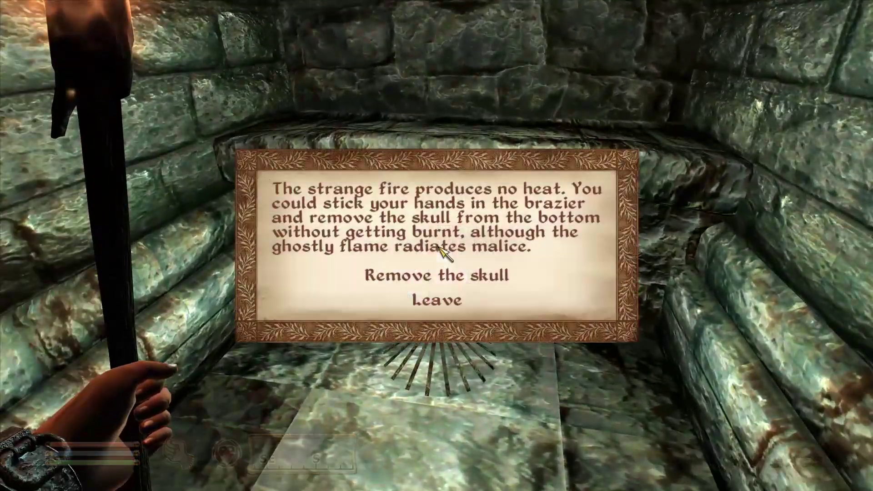
click(424, 276)
click(437, 264)
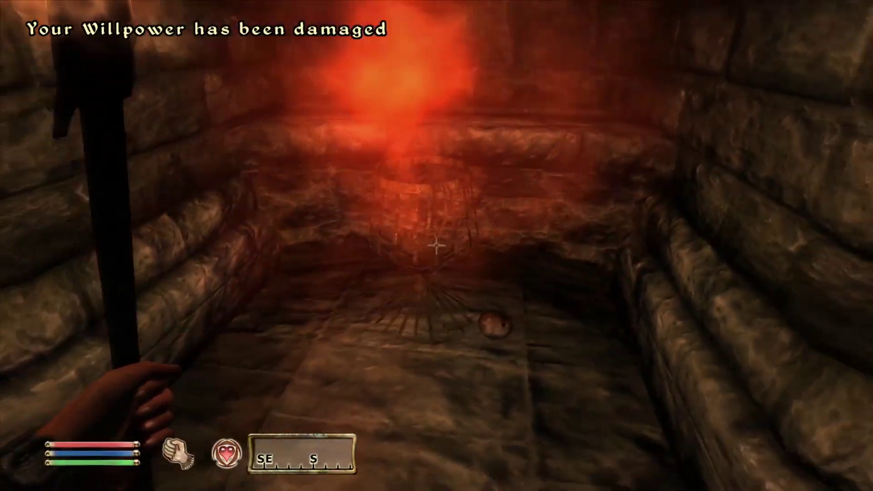
Step: Leave the robed statue's chamber, follow the dark corridors, and head south into the green-lit room with the stone coffin and table
key(w)
key(w)
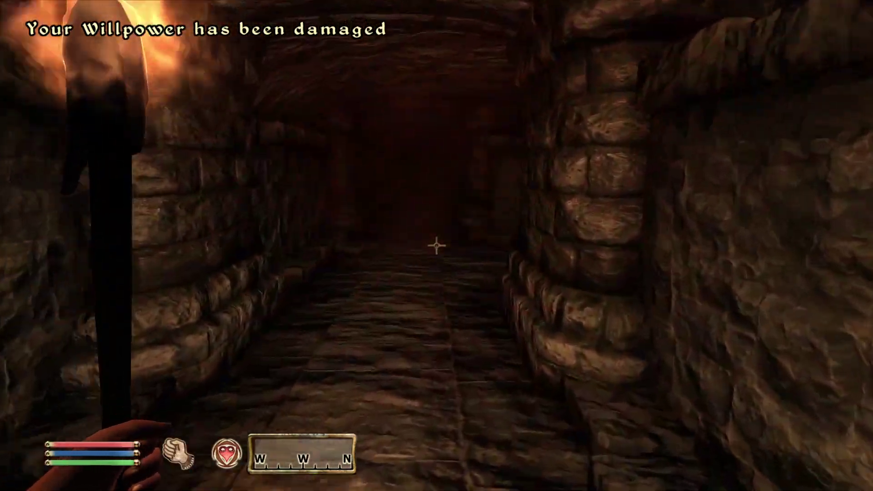
key(w)
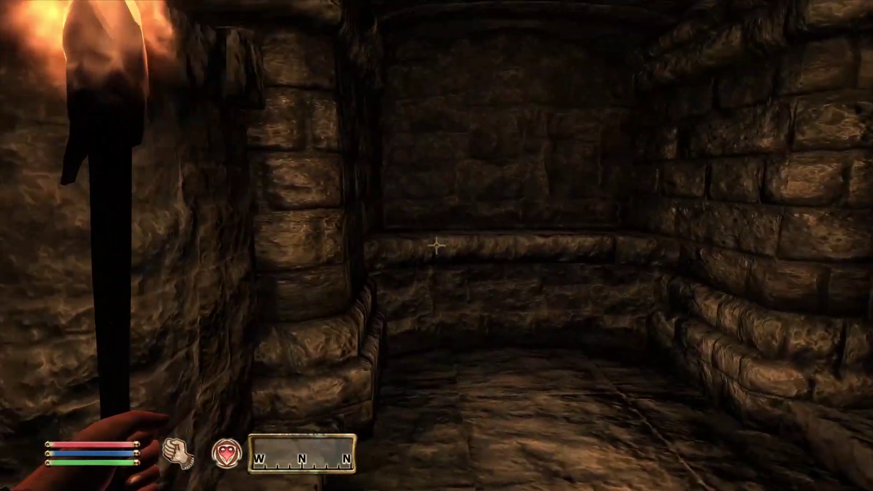
key(w)
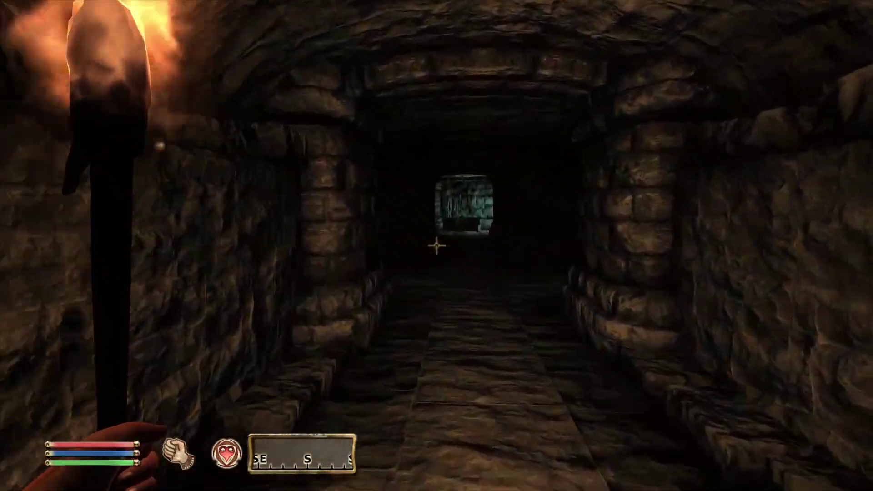
key(w)
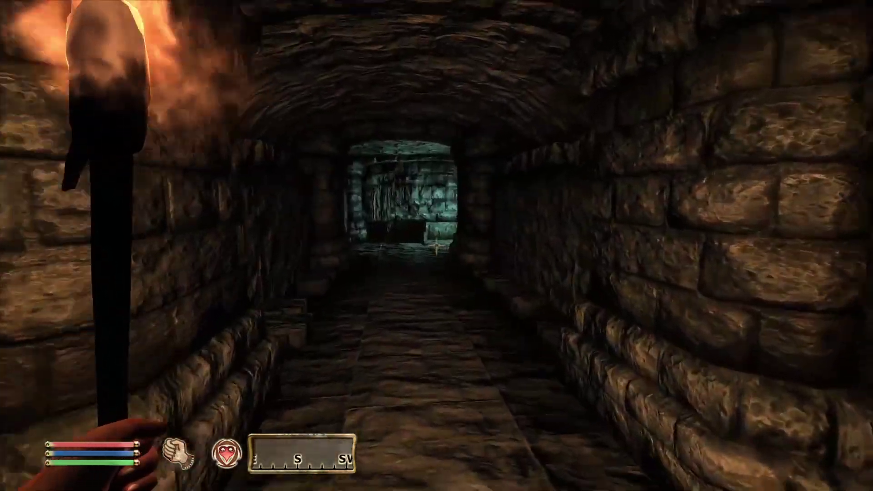
key(w)
key(w)
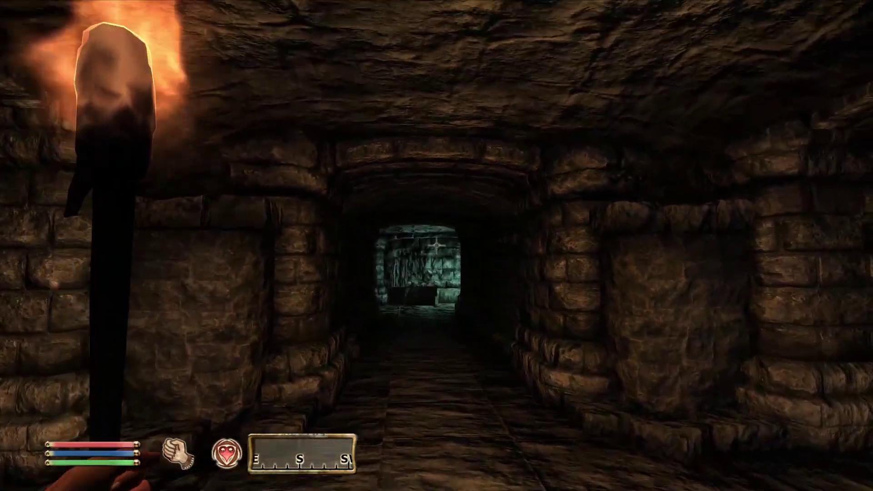
key(w)
key(w)
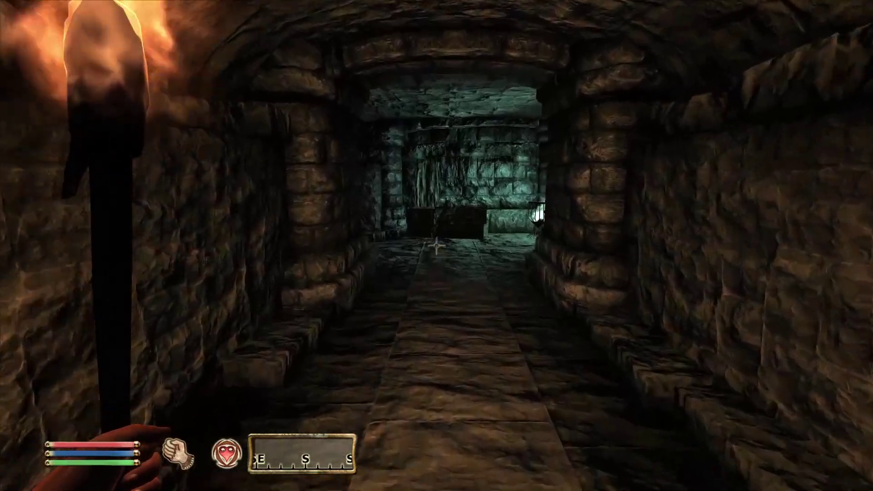
key(w)
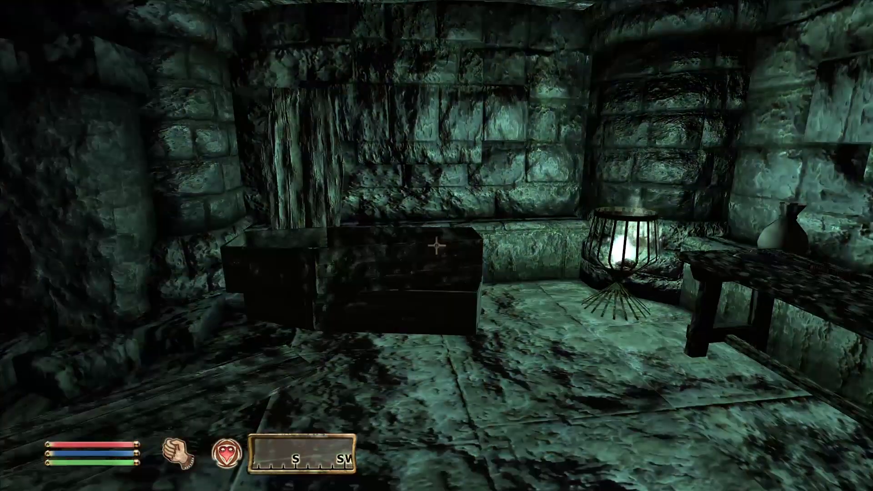
Step: Look over the brazier and table, light the torch, and examine the Silver Amulet on the dark stone ledge
key(w)
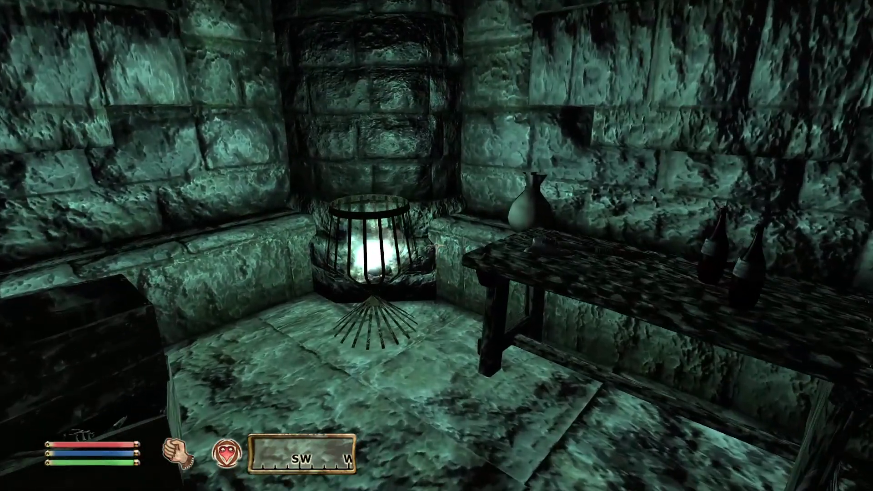
key(w)
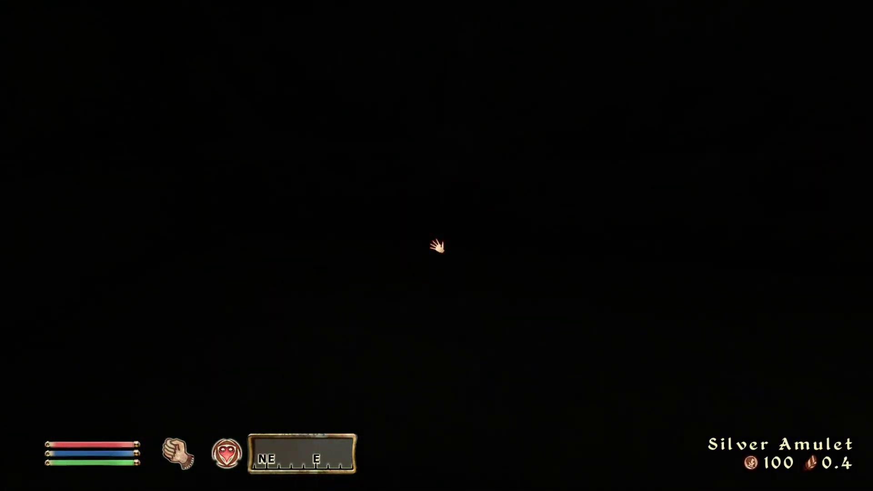
key(1)
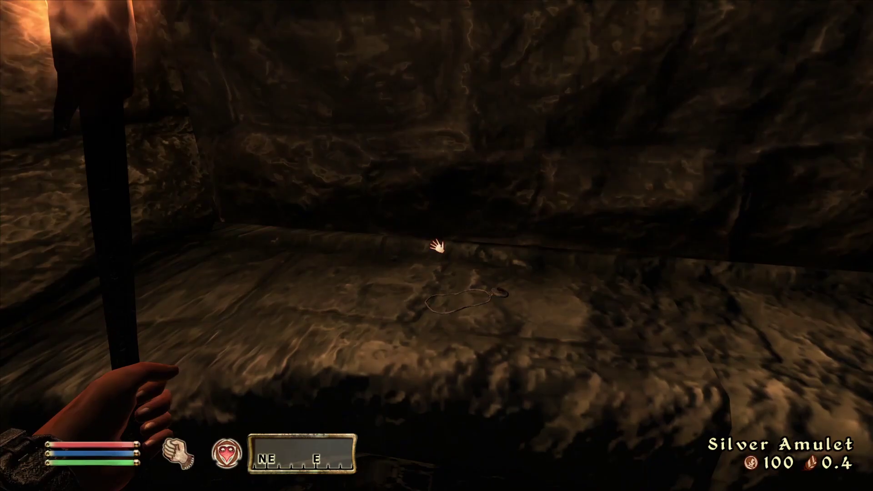
key(w)
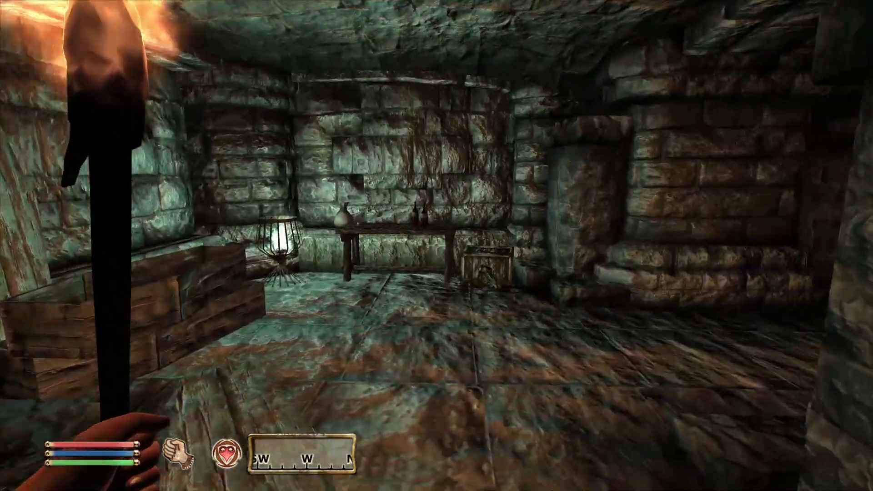
Step: Remove the skull from the ghostly brazier beside the table with the vase and bottles, and dismiss the message
key(w)
key(space)
click(418, 271)
click(437, 267)
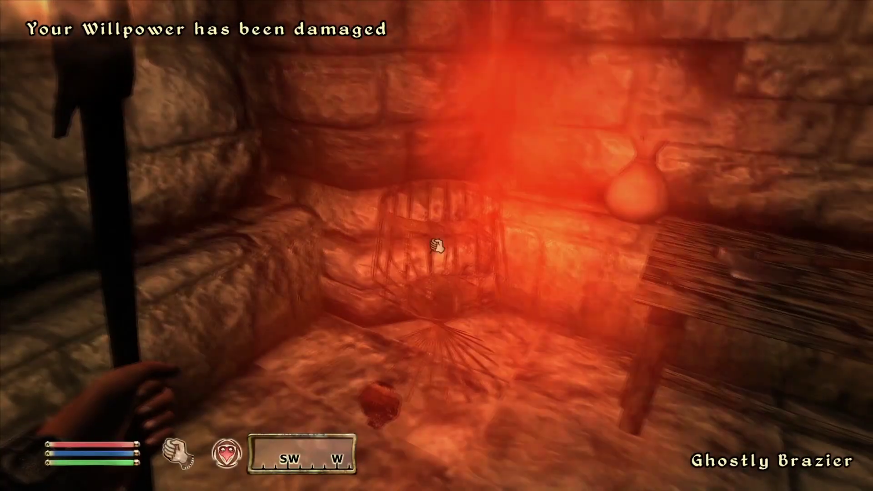
Step: Walk back north through the corridors, check the empty alcove, and approach the double door in the faint green light
key(w)
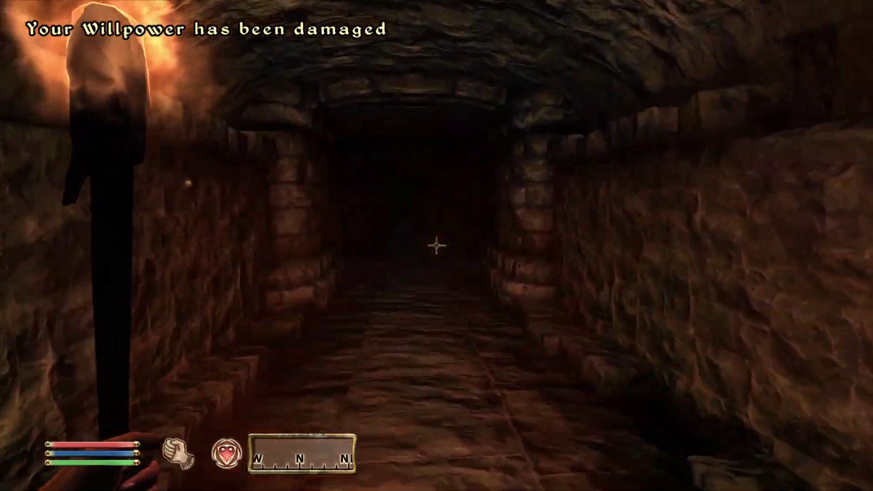
key(w)
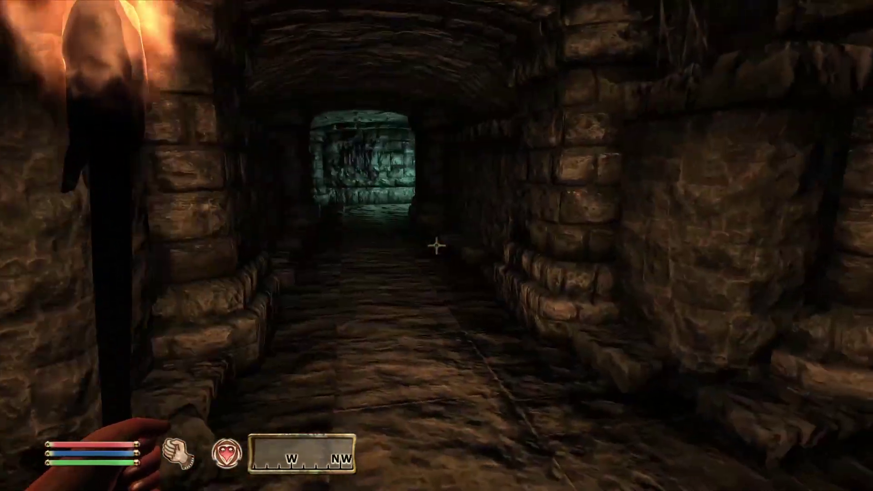
key(w)
key(w)
key(w)
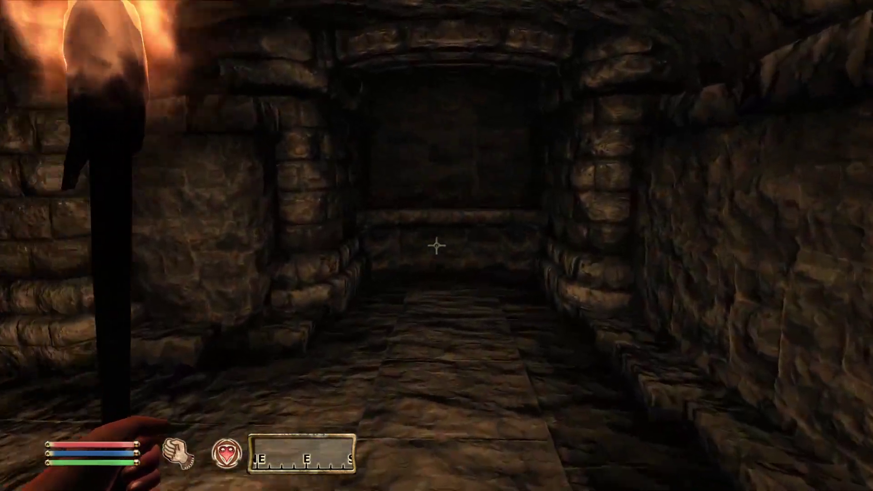
key(w)
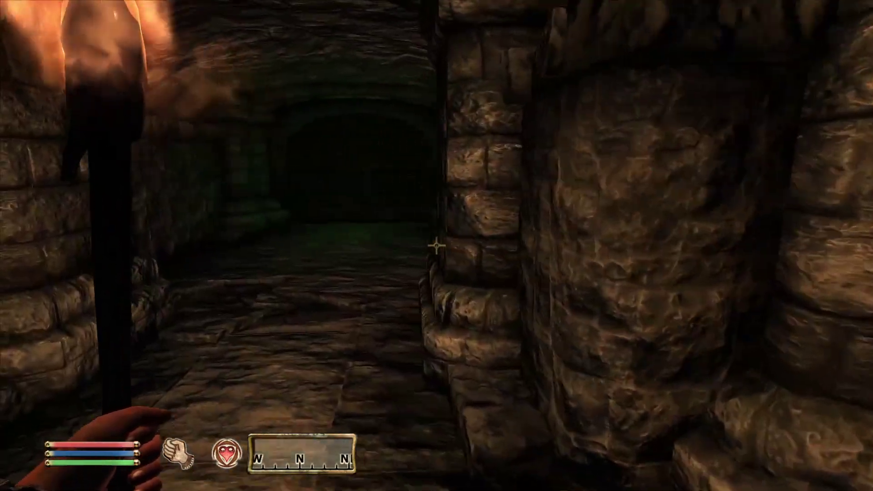
key(w)
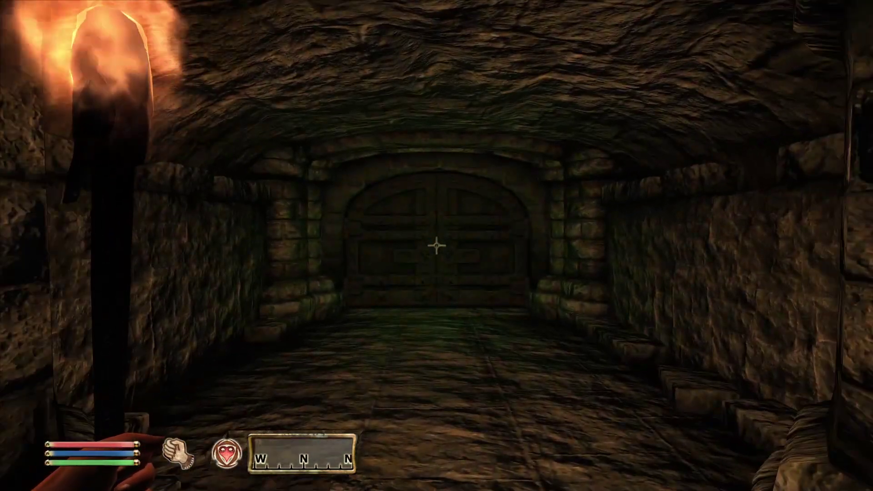
Step: Put away the torch, try to open the Old Wooden Door normally, and dismiss the message
key(1)
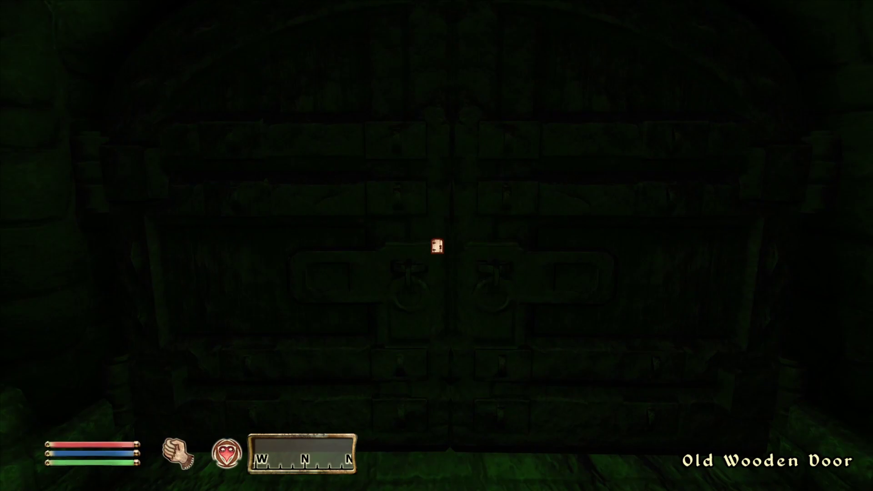
key(space)
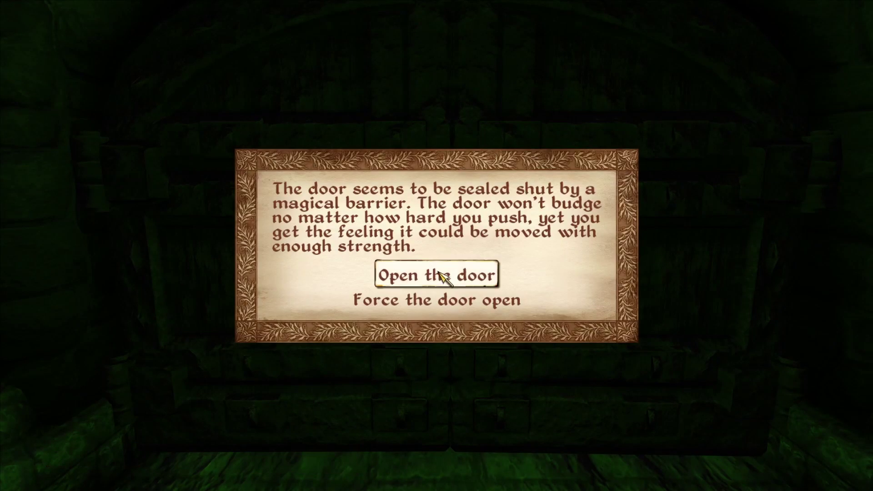
click(434, 275)
click(438, 265)
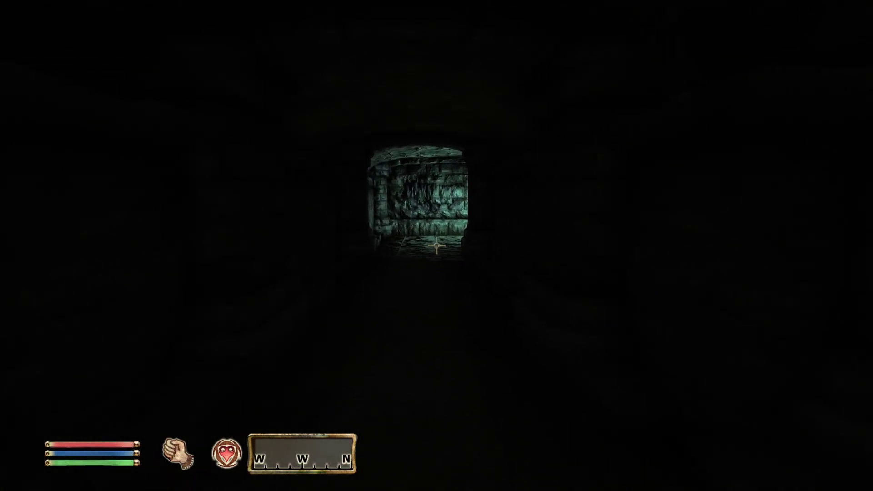
Step: Head west along the dark corridor to the green-lit chamber with the ghostly brazier
key(w)
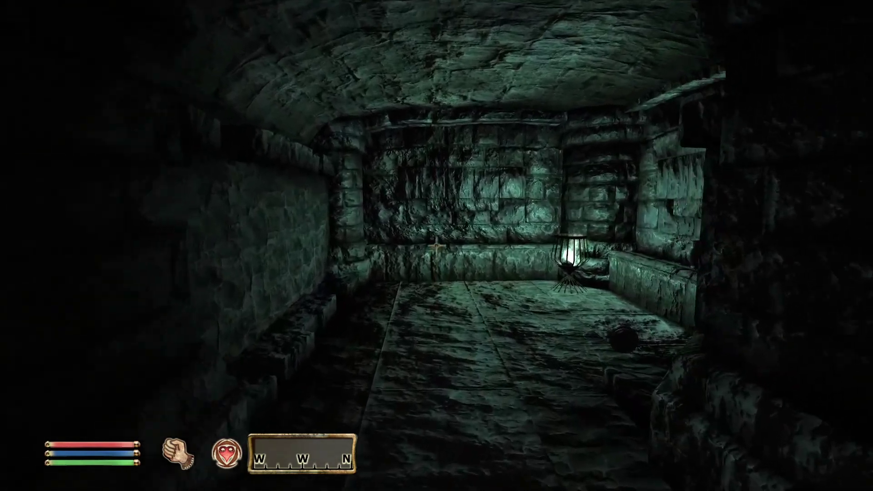
key(s)
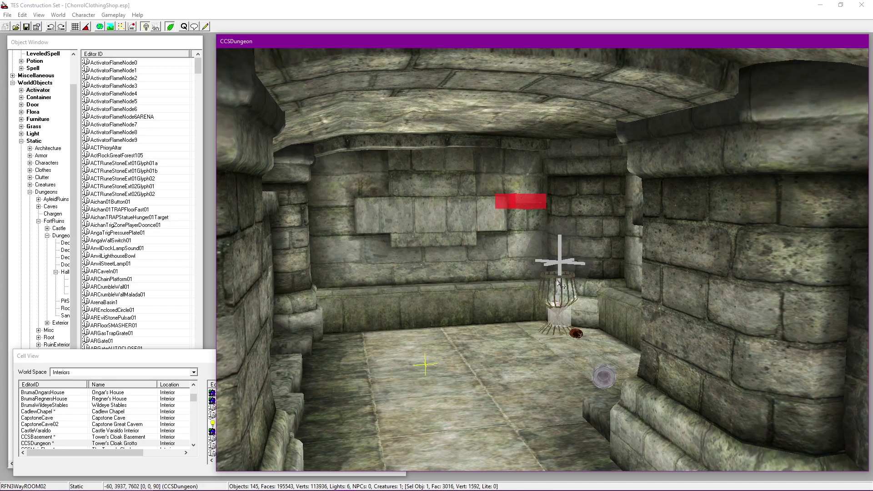
Step: In TES Construction Set, select the red XMarker above the brazier and inspect that corner with cell lighting on and off
click(511, 206)
mouse_move(512, 207)
shift+middle_down()
mouse_move(541, 282)
mouse_move(577, 309)
mouse_move(659, 317)
shift+middle_up()
key(a)
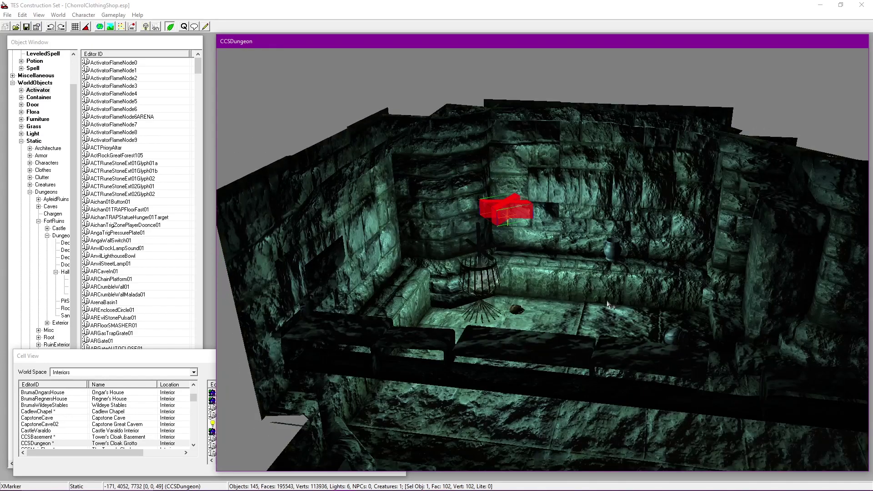
key(a)
mouse_move(609, 304)
shift+middle_down()
mouse_move(713, 296)
mouse_move(654, 284)
mouse_move(710, 210)
mouse_move(561, 255)
mouse_move(549, 237)
mouse_move(548, 169)
shift+middle_up()
scroll(561, 254, up, 3)
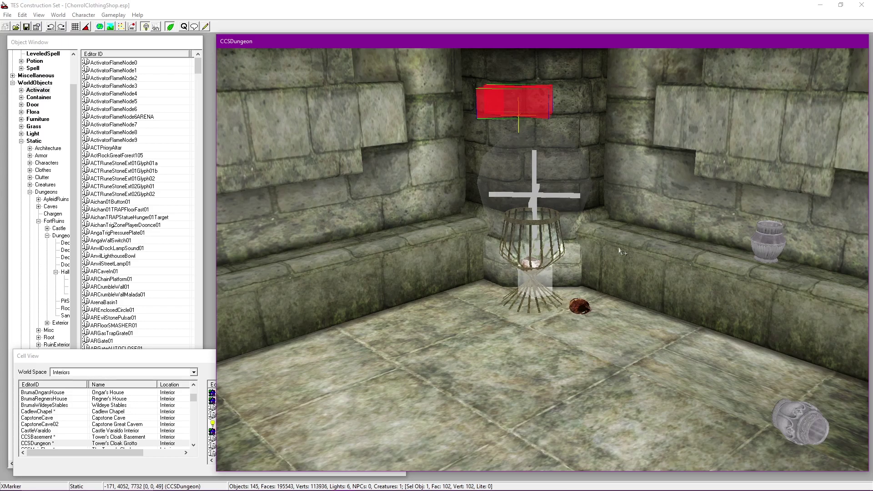
Step: Place a LowerClassShelves01 static from the LowerClass clutter category beside the stone pillar, against the chamber wall
scroll(612, 233, down, 4)
mouse_move(612, 233)
shift+middle_down()
mouse_move(639, 268)
mouse_move(755, 185)
mouse_move(415, 244)
mouse_move(532, 259)
shift+middle_up()
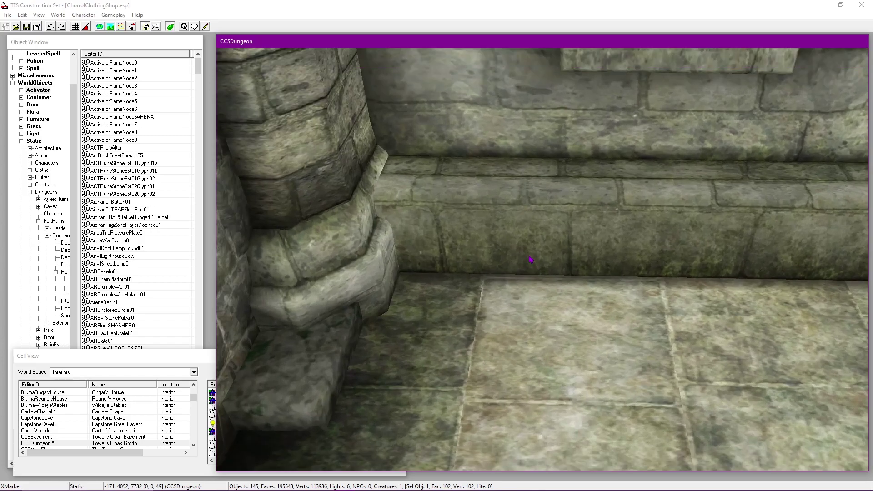
click(28, 44)
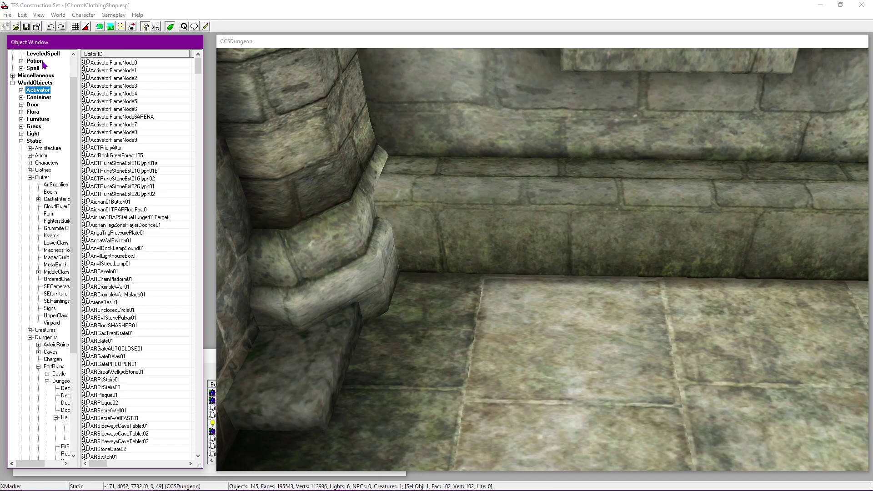
click(53, 244)
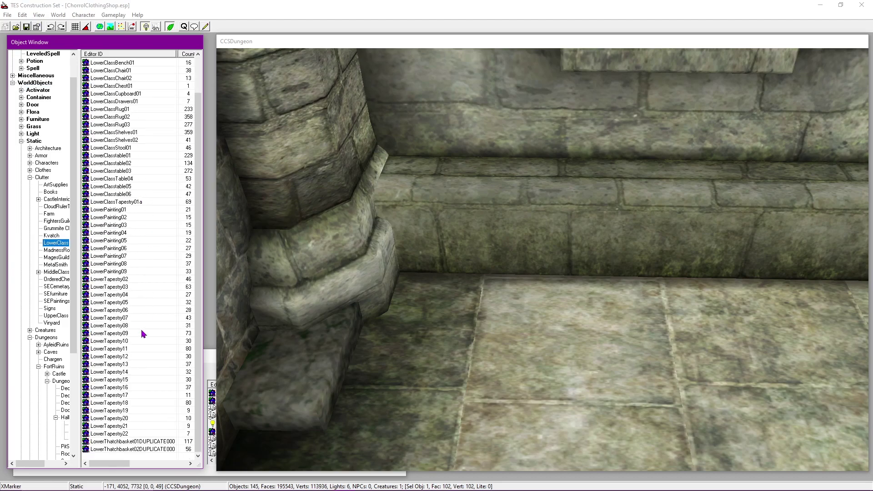
scroll(141, 329, up, 2)
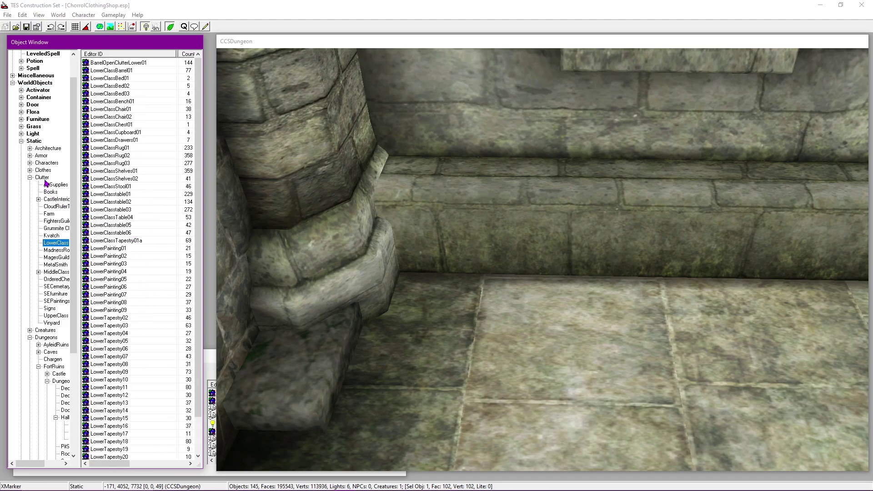
scroll(128, 176, up, 2)
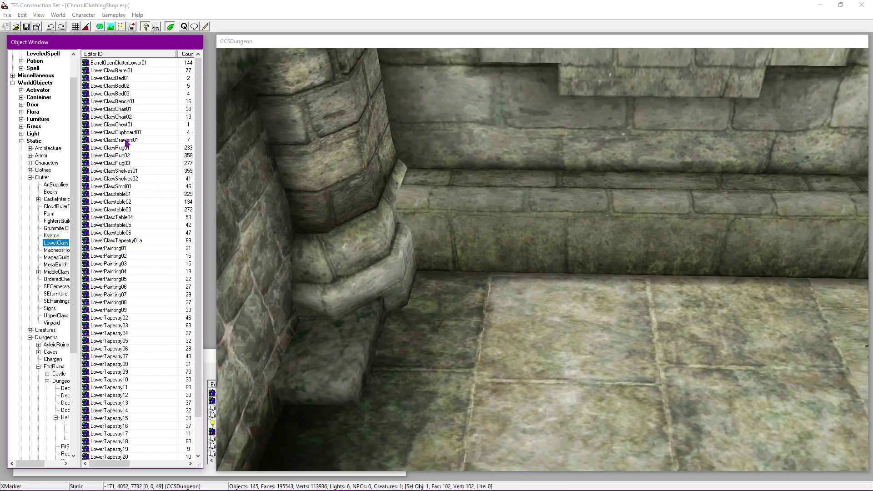
drag(117, 173, 497, 188)
Step: Collapse the static Clutter category and list the static Lights objects
shift+middle_drag(497, 188, 576, 275)
scroll(534, 289, up, 3)
scroll(578, 278, up, 4)
click(28, 182)
click(29, 178)
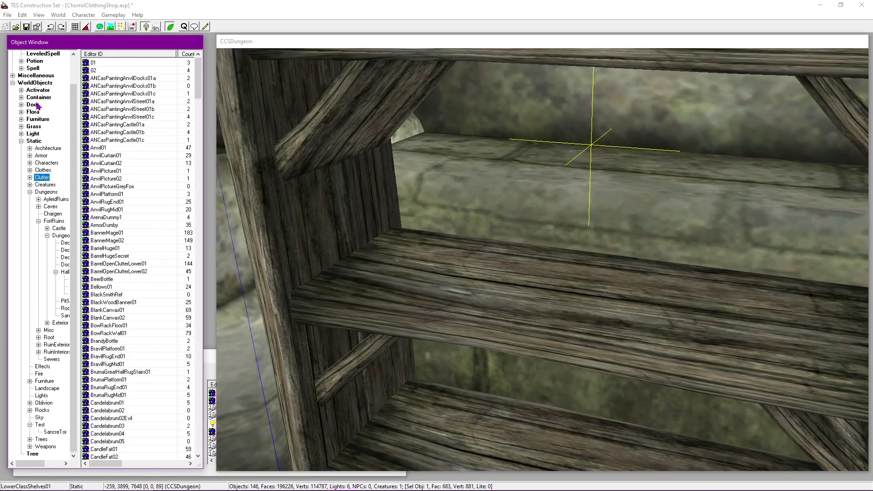
scroll(41, 184, up, 2)
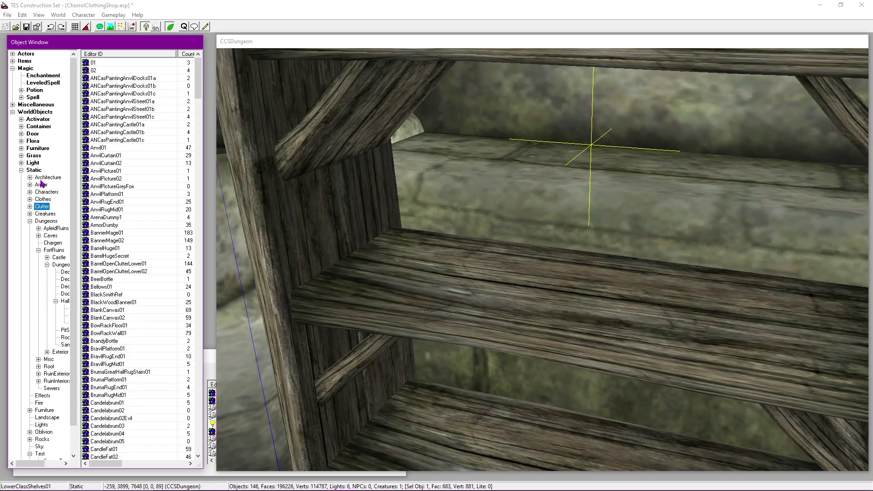
scroll(650, 187, down, 3)
shift+middle_drag(650, 186, 535, 246)
scroll(520, 252, down, 3)
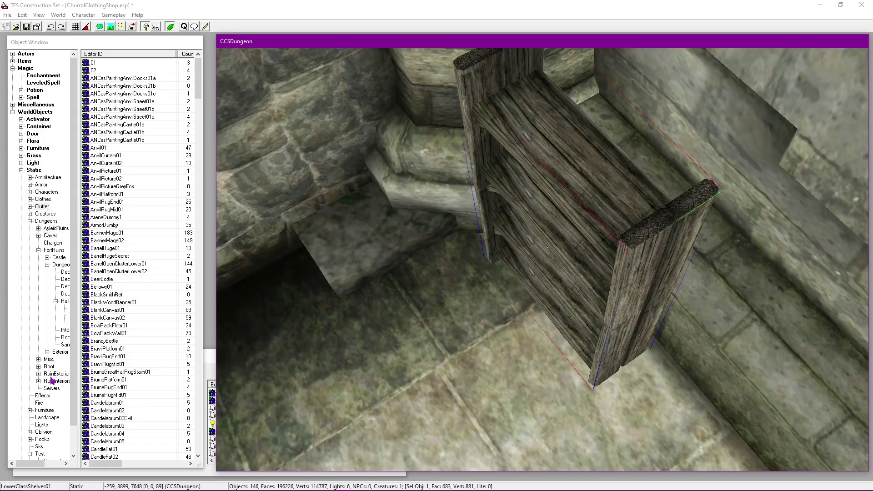
click(44, 426)
Step: Place a CandleFat02Off static on the wooden shelves
click(122, 301)
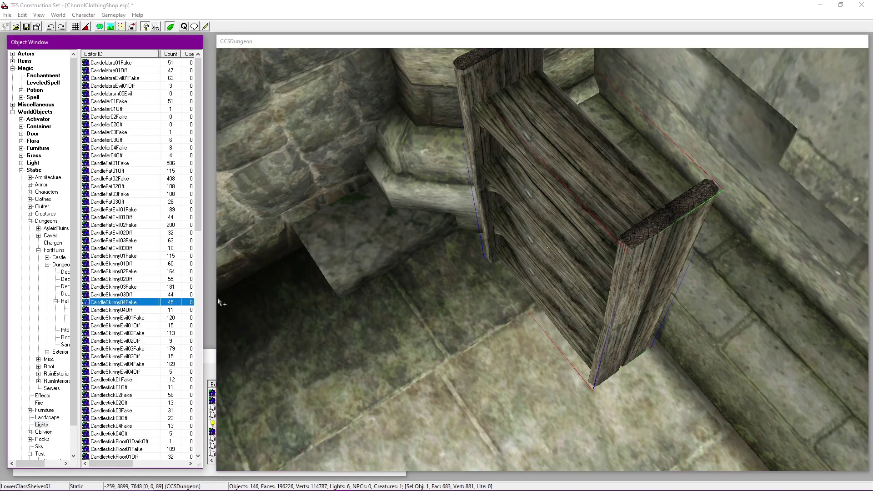
scroll(570, 208, up, 3)
shift+middle_drag(577, 204, 540, 289)
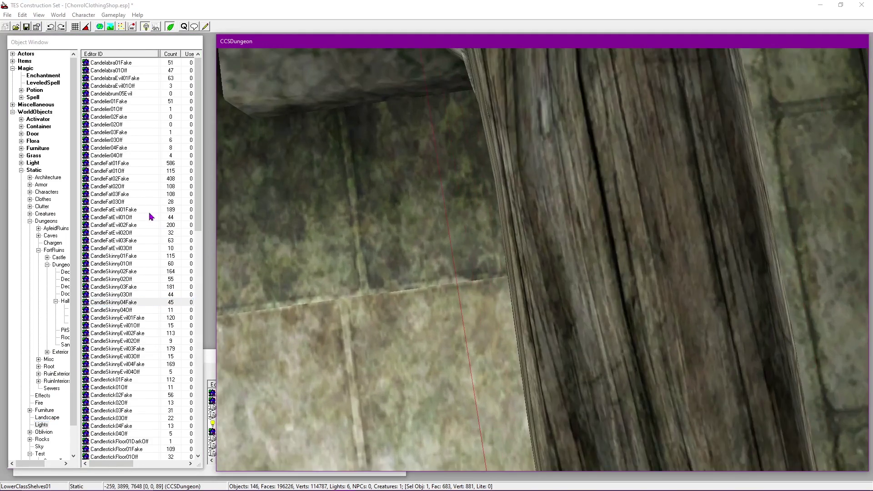
drag(117, 191, 648, 304)
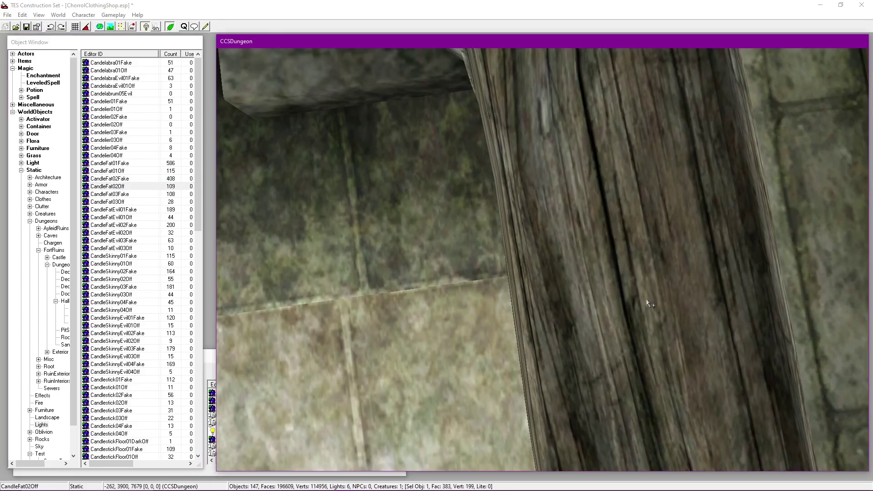
Step: Replace the misplaced candle with a new CandleFat02Off at the right end of the top shelf, turned to about -23 degrees
scroll(526, 272, down, 2)
key(Delete)
drag(110, 188, 619, 220)
key(f)
shift+middle_drag(587, 293, 697, 197)
drag(557, 192, 753, 248)
right_drag(704, 213, 708, 222)
drag(708, 222, 735, 237)
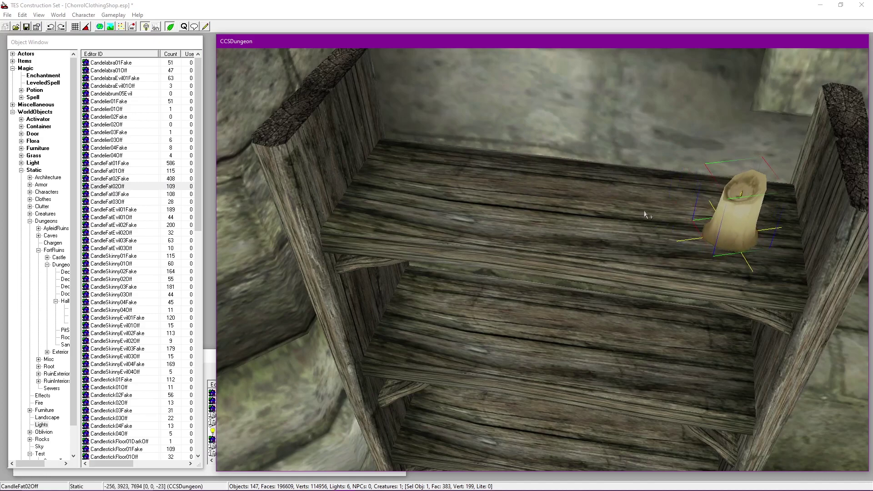
scroll(645, 214, down, 2)
scroll(462, 304, up, 1)
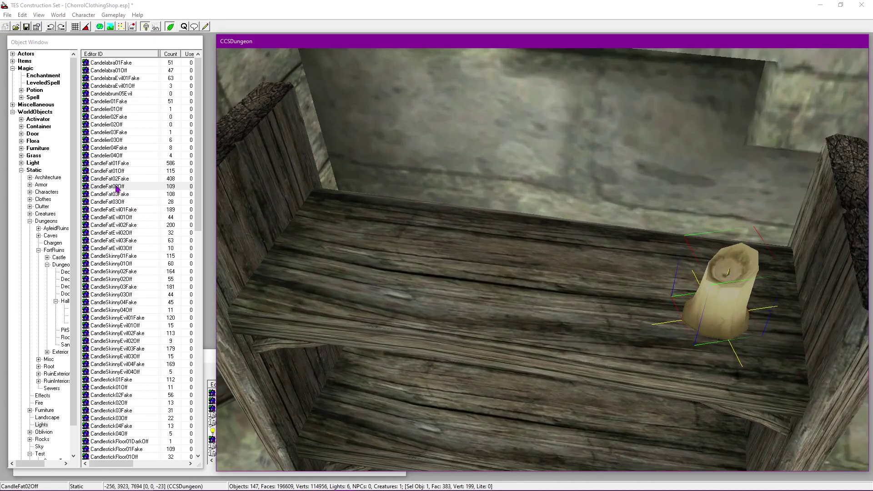
Step: Place a CandleSkinny03Off static beside the fat candle, settle it on the top shelf and turn it to about -112 degrees
scroll(144, 268, down, 2)
scroll(368, 316, up, 1)
drag(112, 294, 548, 272)
drag(548, 272, 649, 259)
right_drag(676, 262, 748, 273)
key(f)
key(ctrl+z)
key(shift)
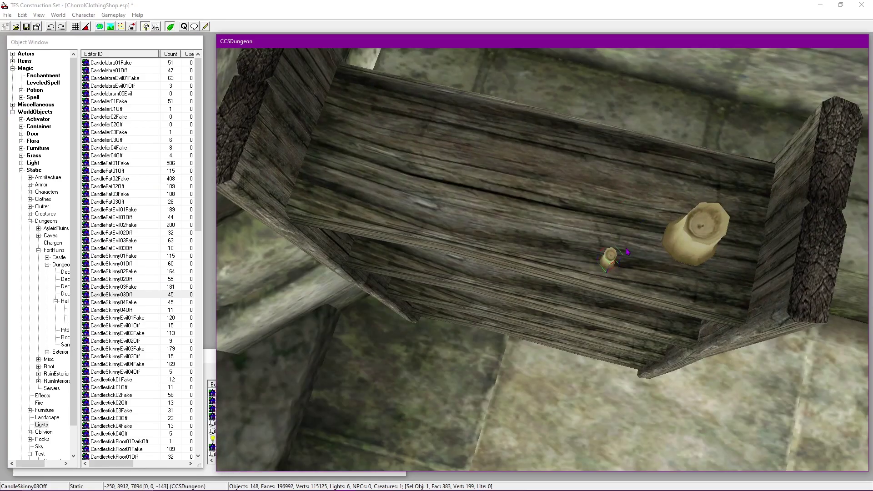
drag(610, 260, 630, 239)
key(f)
scroll(699, 158, up, 3)
key(shift)
right_drag(480, 245, 459, 254)
scroll(568, 262, down, 3)
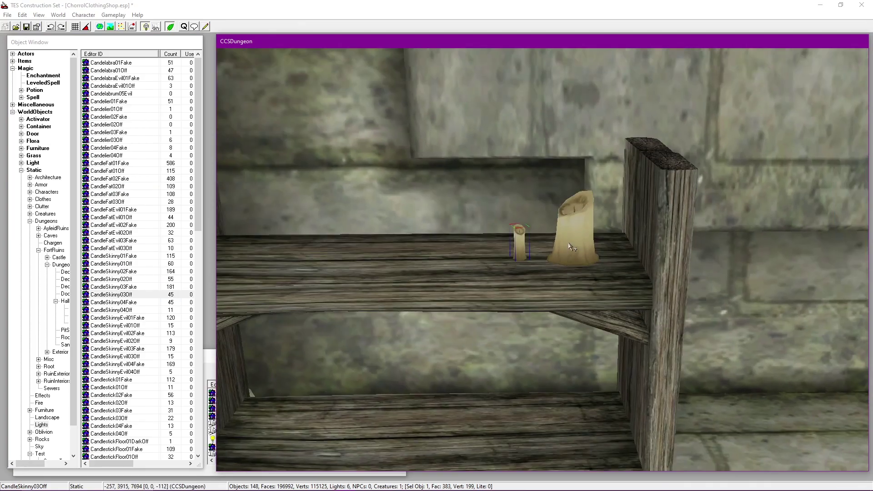
Step: Shift and turn the two candles together toward the right end of the top shelf, and save the plugin
key(shift)
scroll(580, 242, up, 2)
ctrl+click(591, 276)
drag(590, 276, 638, 282)
right_drag(638, 283, 603, 275)
click(29, 27)
Step: List the LowerClass clutter objects in the MiscItem category, with the empty second shelf in view
click(639, 230)
key(shift)
shift+middle_drag(642, 166, 619, 255)
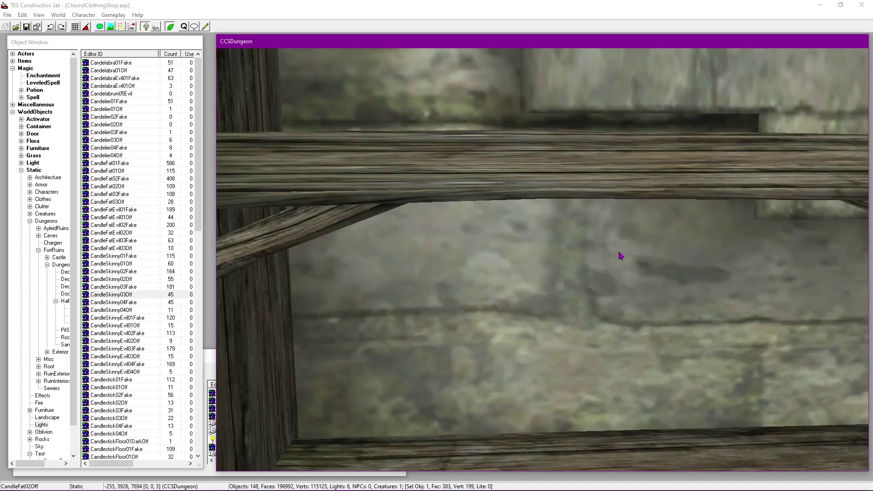
scroll(619, 255, down, 2)
mouse_move(568, 285)
middle_down()
mouse_move(561, 278)
mouse_move(574, 278)
middle_up()
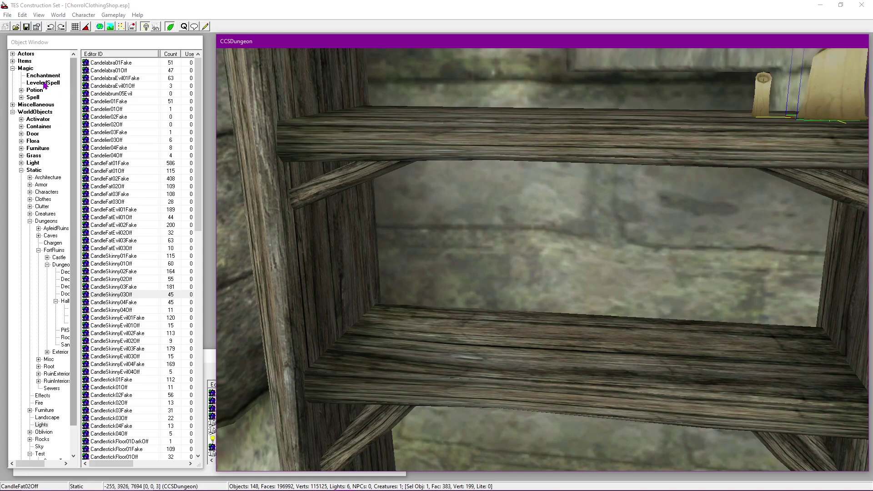
click(23, 45)
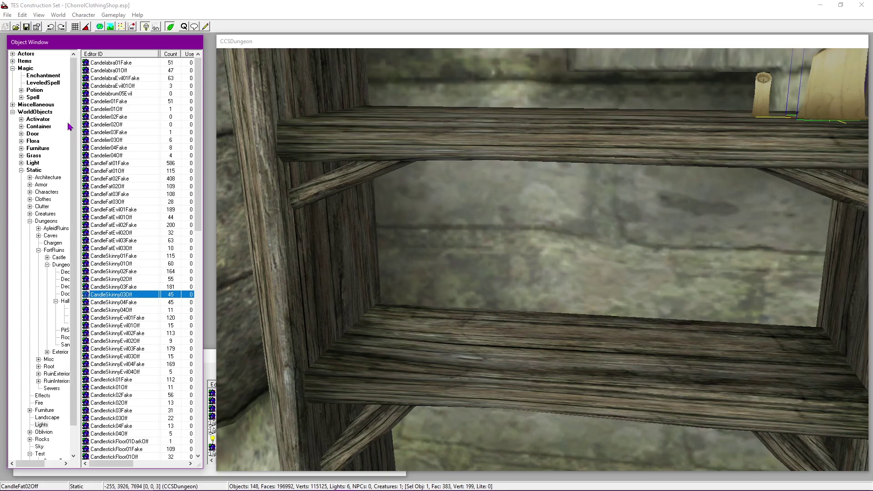
click(15, 62)
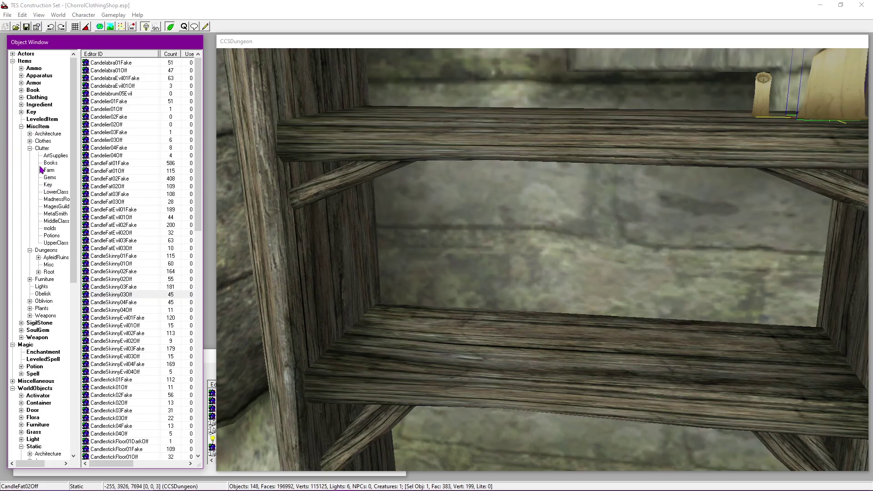
click(56, 193)
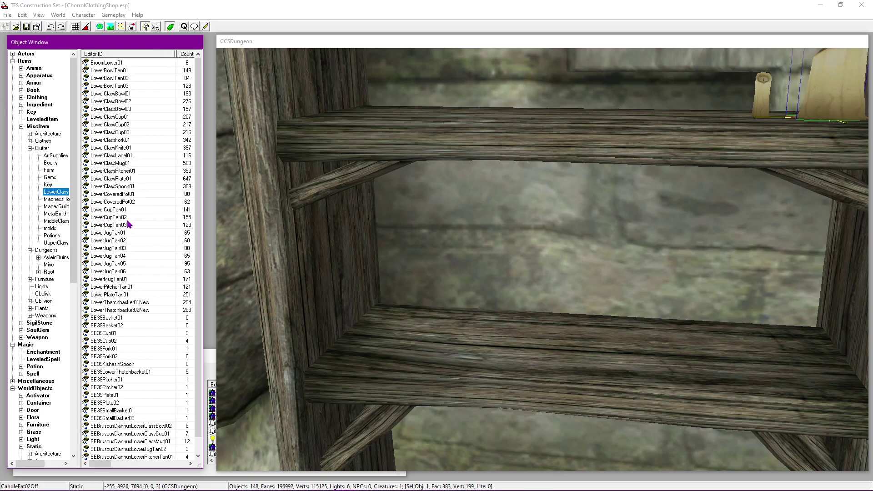
Step: Place a LowerCupTan01 above the second shelf's left end and run the Havok simulation so it topples onto the boards
drag(113, 213, 425, 235)
scroll(434, 236, up, 2)
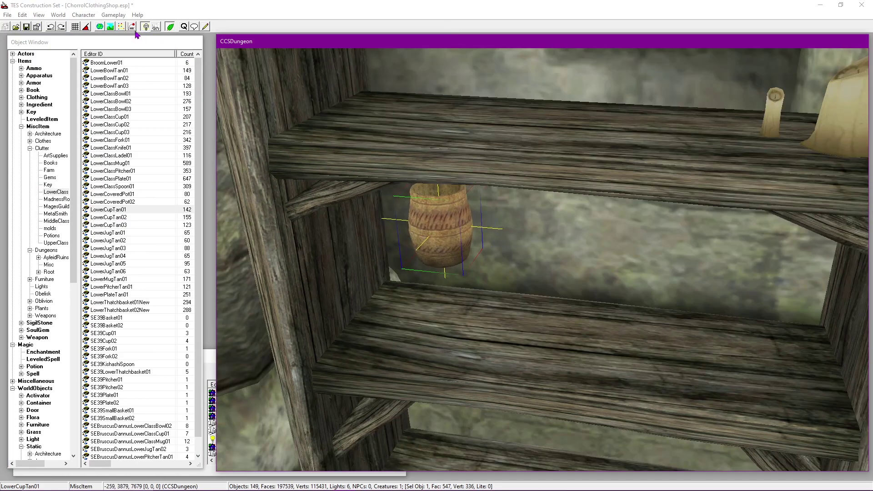
click(131, 27)
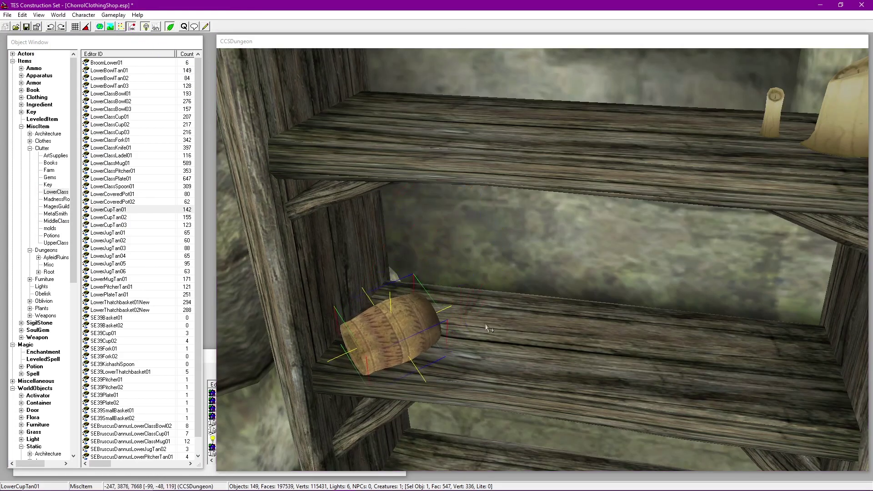
scroll(488, 328, up, 1)
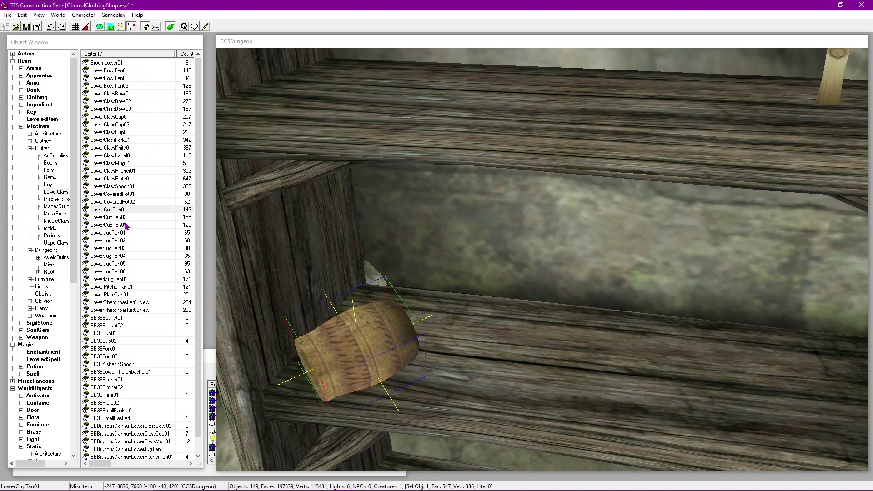
Step: Add a second LowerCupTan01 standing upright to the right of the toppled one, and stop the Havok simulation
drag(117, 210, 530, 279)
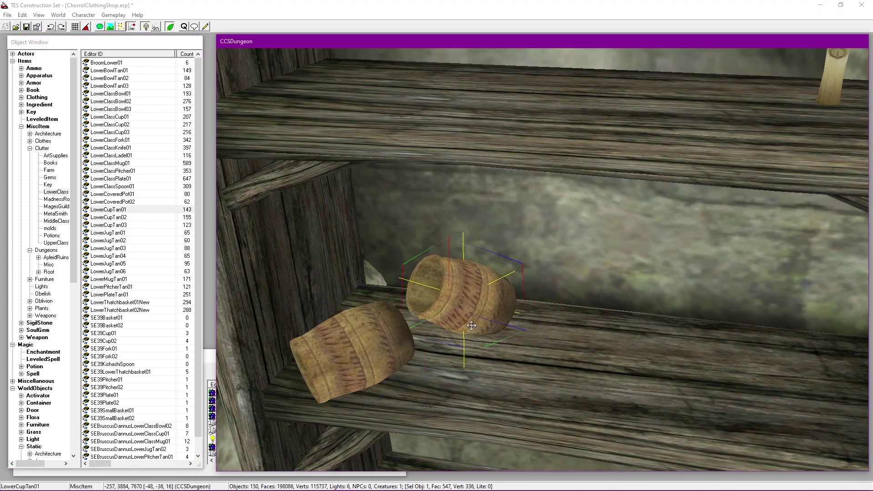
drag(519, 284, 553, 231)
shift+middle_drag(552, 231, 493, 295)
drag(426, 263, 415, 214)
middle_drag(477, 248, 537, 292)
drag(537, 292, 580, 335)
middle_drag(523, 355, 536, 283)
middle_drag(493, 301, 396, 266)
click(130, 32)
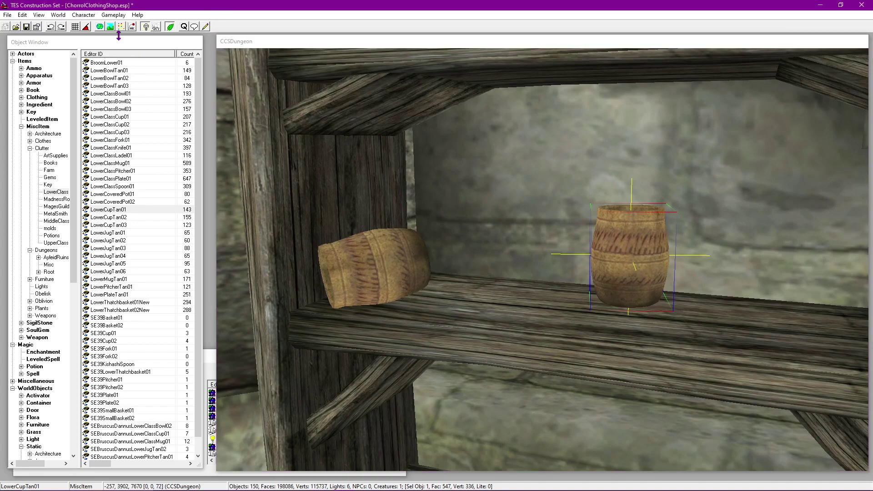
Step: Settle the toppled cup and the upright cup onto the second shelf's surface, and save the plugin
click(431, 308)
click(397, 284)
middle_drag(397, 284, 443, 191)
key(f)
click(601, 257)
mouse_move(601, 257)
middle_down()
mouse_move(676, 230)
mouse_move(609, 261)
middle_up()
key(f)
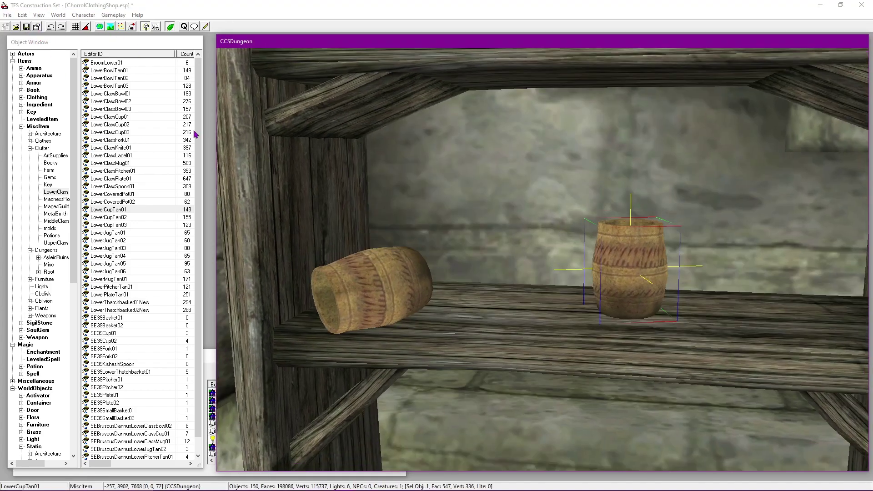
click(27, 27)
Step: Place a LowerClassBowl01 on the bottom shelf, turn it to about 57 degrees, and save the plugin
middle_drag(509, 271, 487, 242)
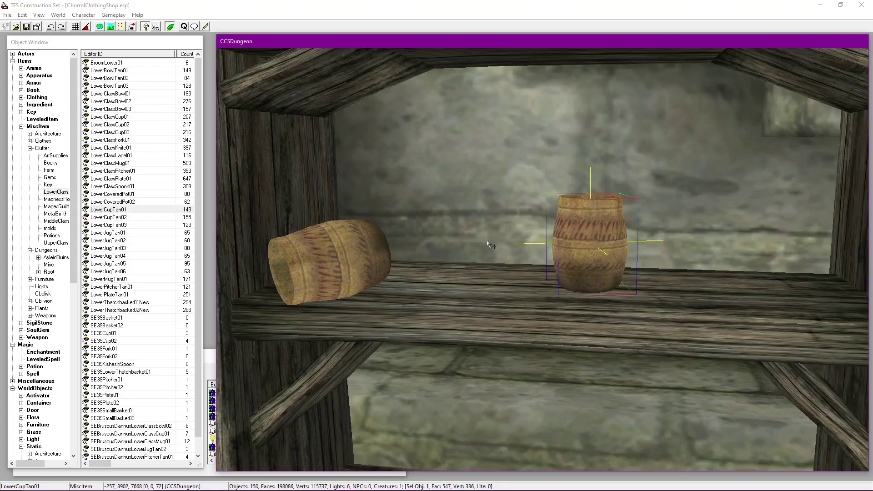
scroll(487, 242, down, 5)
middle_drag(543, 273, 607, 311)
scroll(611, 318, down, 3)
middle_drag(623, 343, 588, 288)
scroll(564, 253, up, 3)
key(d)
scroll(553, 348, up, 5)
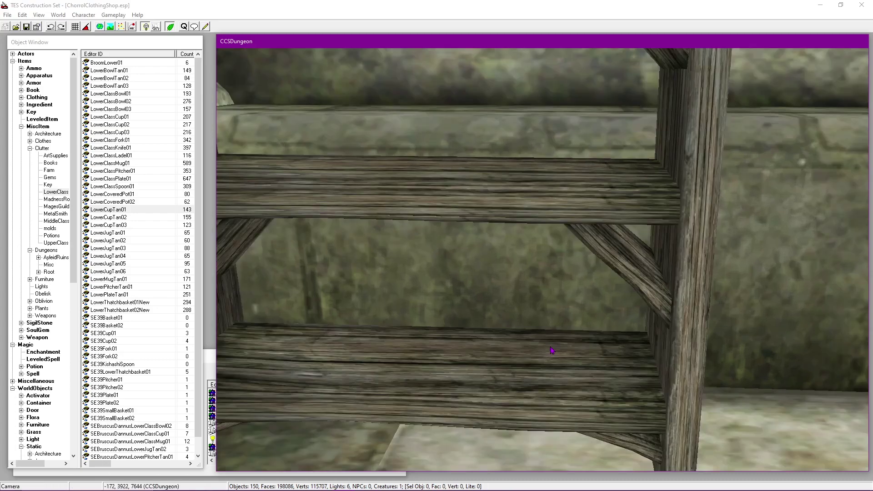
middle_drag(552, 351, 557, 327)
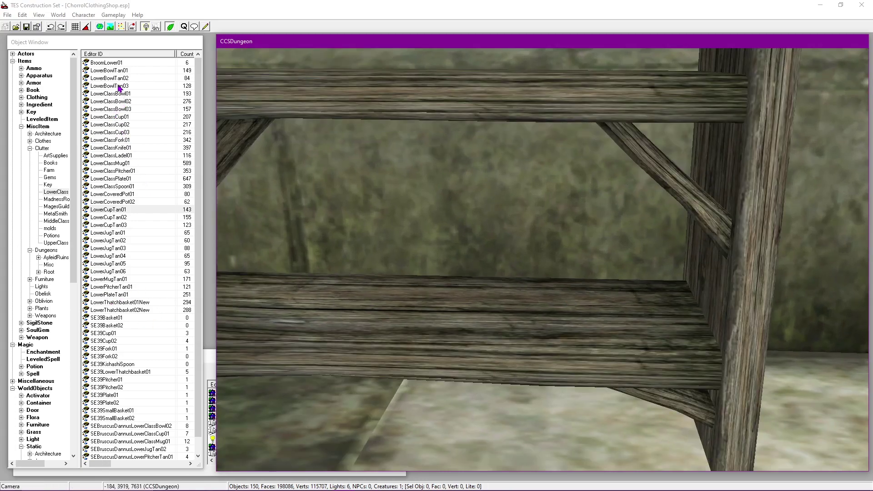
drag(108, 95, 559, 205)
right_drag(583, 333, 563, 312)
shift+middle_drag(563, 312, 355, 197)
scroll(355, 196, down, 5)
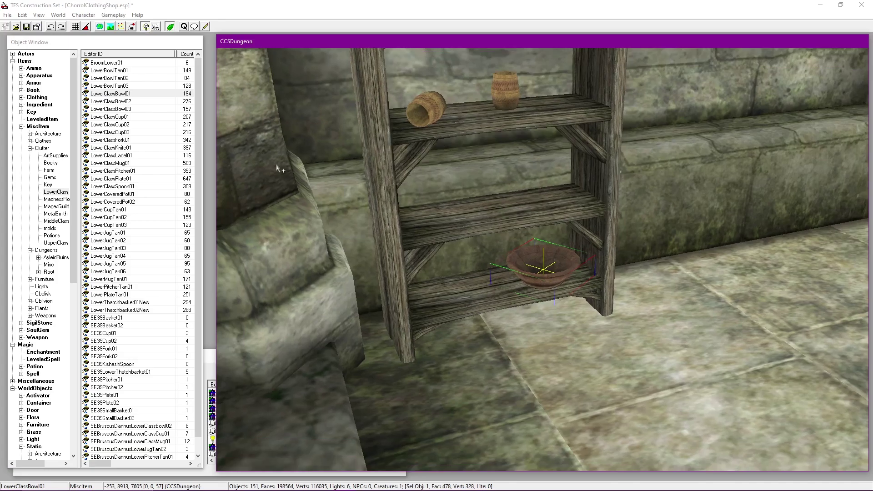
click(26, 28)
Step: List the static Dungeons Misc objects and jump to the cobweb entries
scroll(575, 301, down, 3)
shift+middle_drag(576, 301, 598, 267)
scroll(547, 266, down, 4)
scroll(439, 285, up, 4)
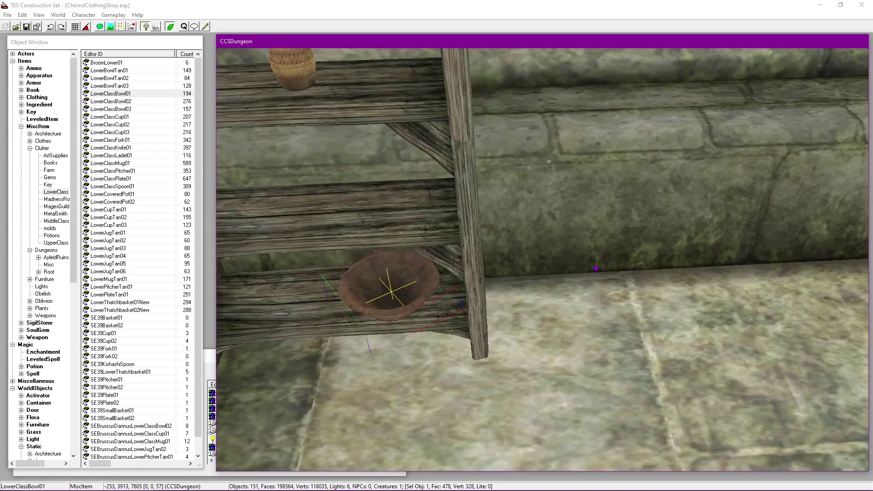
scroll(598, 266, down, 5)
shift+middle_drag(460, 287, 503, 255)
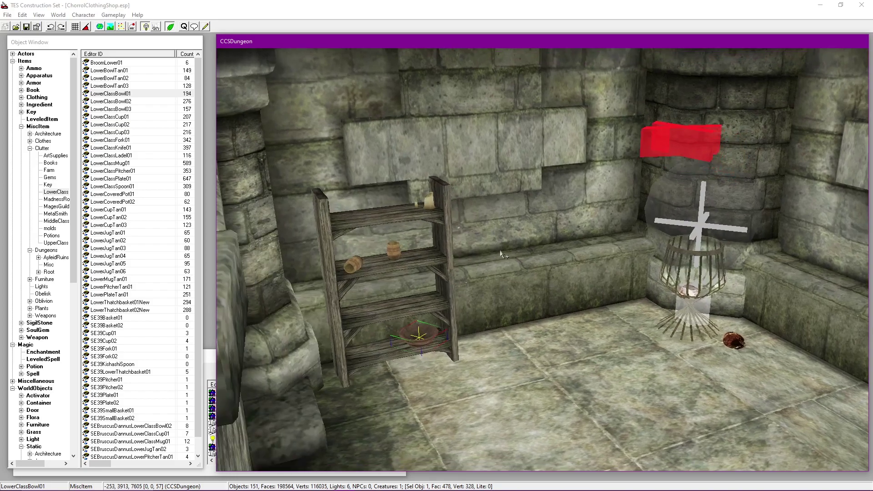
scroll(41, 306, down, 11)
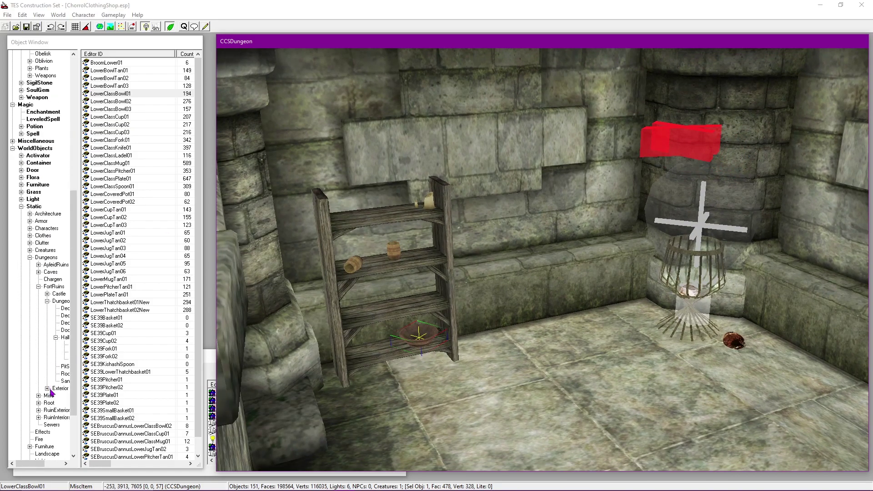
click(50, 396)
click(160, 294)
key(c)
key(c)
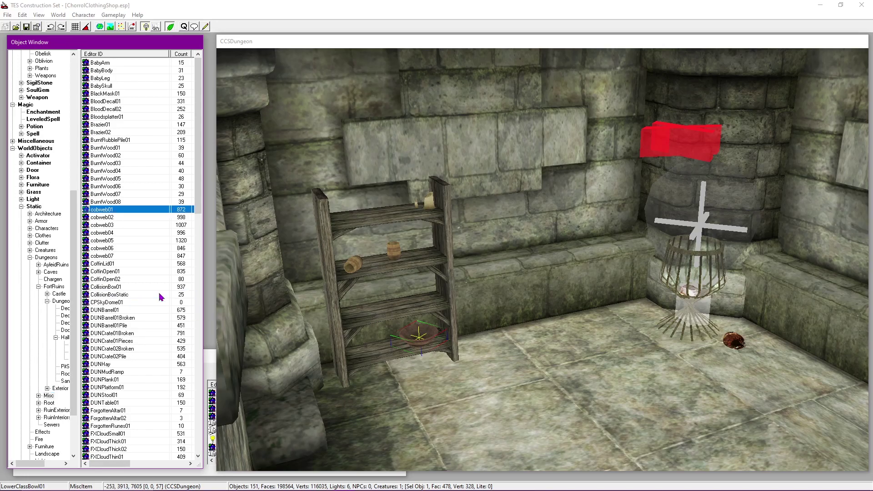
Step: Try a cobweb02 static between the stone pillar and the shelves, turning and moving it, and delete it
mouse_move(446, 248)
shift+middle_down()
mouse_move(427, 248)
mouse_move(444, 252)
shift+middle_up()
scroll(468, 241, up, 3)
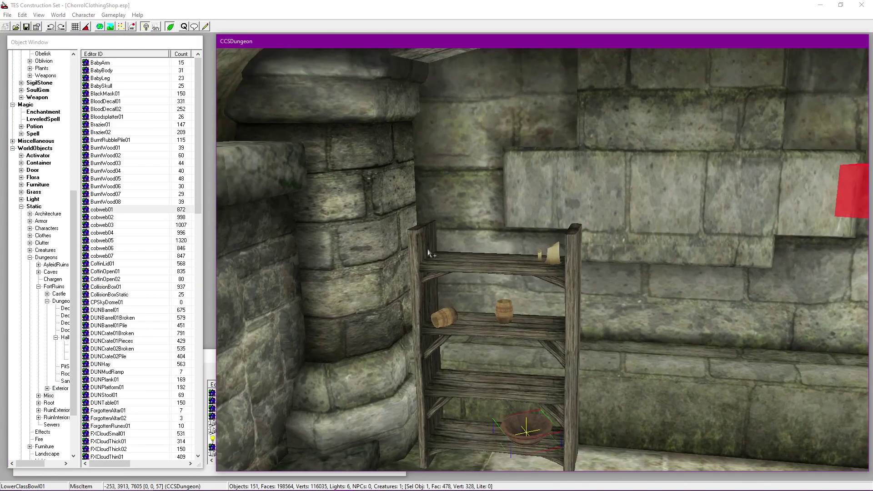
drag(111, 218, 481, 209)
scroll(479, 206, down, 1)
right_drag(428, 338, 414, 349)
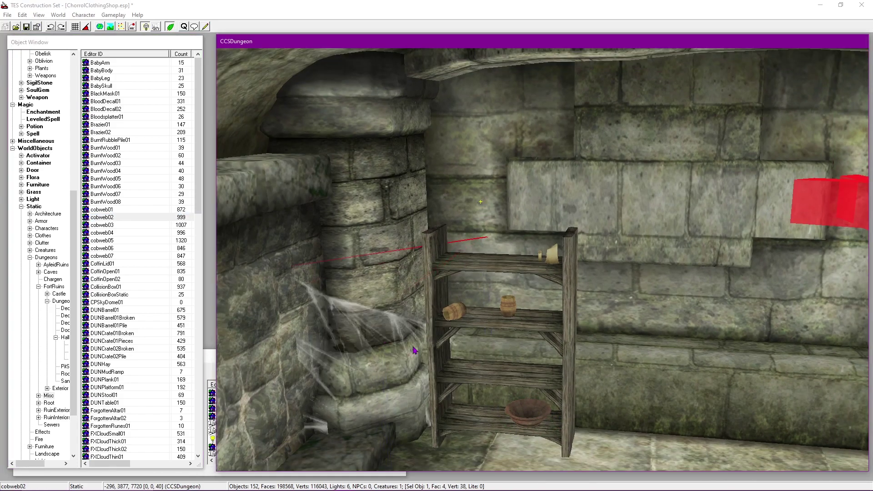
drag(392, 337, 497, 350)
right_drag(498, 350, 475, 353)
scroll(475, 352, up, 1)
key(Delete)
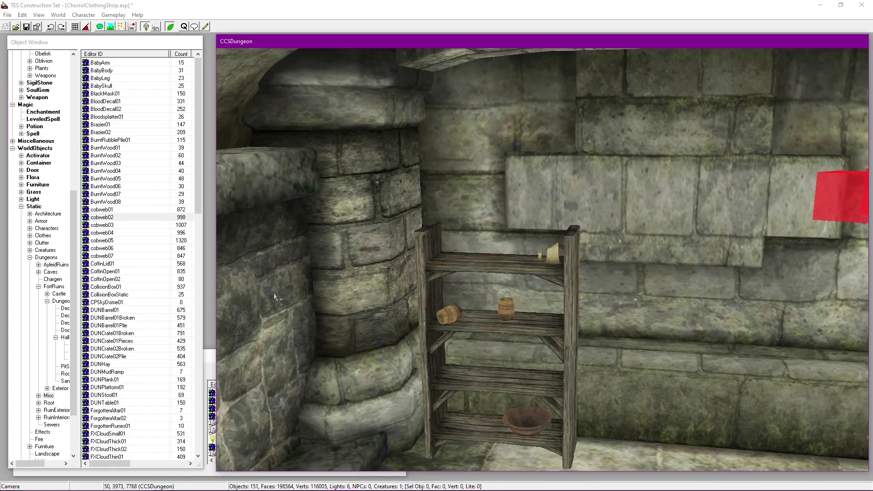
Step: Try a cobweb03 and a cobweb04 static above the shelves, deleting each one
scroll(461, 264, down, 1)
drag(103, 225, 498, 222)
key(Delete)
drag(101, 232, 496, 217)
key(Delete)
Step: Place a cobweb05 static in the corner between the pillar and the wall above the shelves, turned to about -105 degrees
drag(102, 240, 504, 221)
right_drag(504, 221, 218, 220)
scroll(384, 209, up, 3)
middle_drag(384, 209, 548, 239)
drag(589, 187, 575, 219)
Step: Set the cobweb's scale to 0.8 and raise its Z position to 7724.3545
double_click(565, 195)
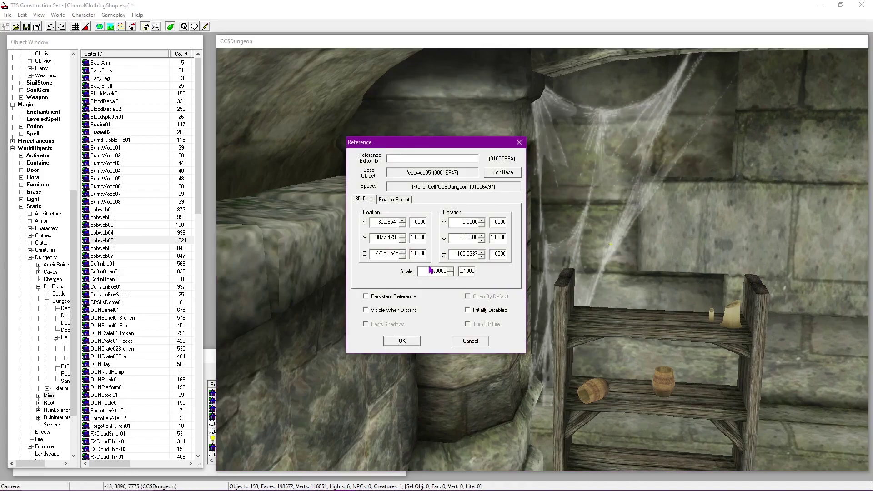
click(450, 273)
click(450, 273)
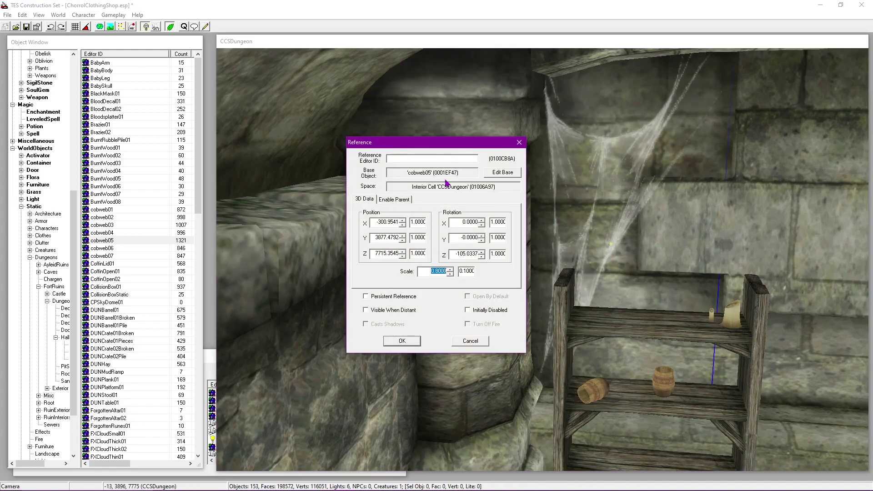
drag(452, 144, 359, 142)
click(310, 250)
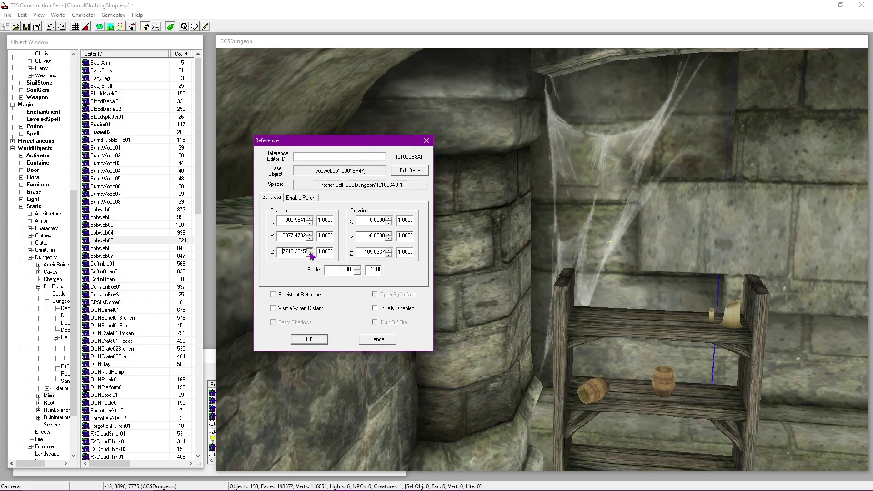
click(309, 339)
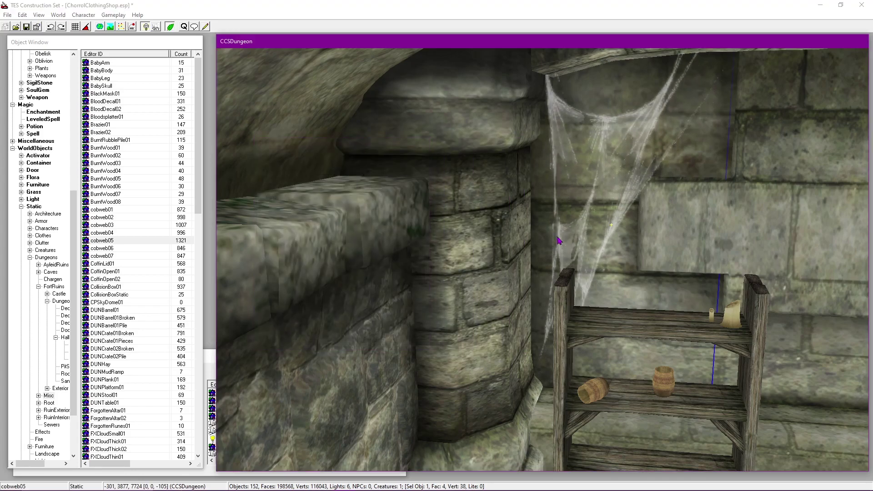
Step: Move the cobweb over the shelves, turn it to about 100 degrees around Z, and set its Y rotation to 12
shift+middle_drag(651, 213, 591, 232)
drag(591, 232, 582, 234)
shift+middle_drag(582, 234, 585, 205)
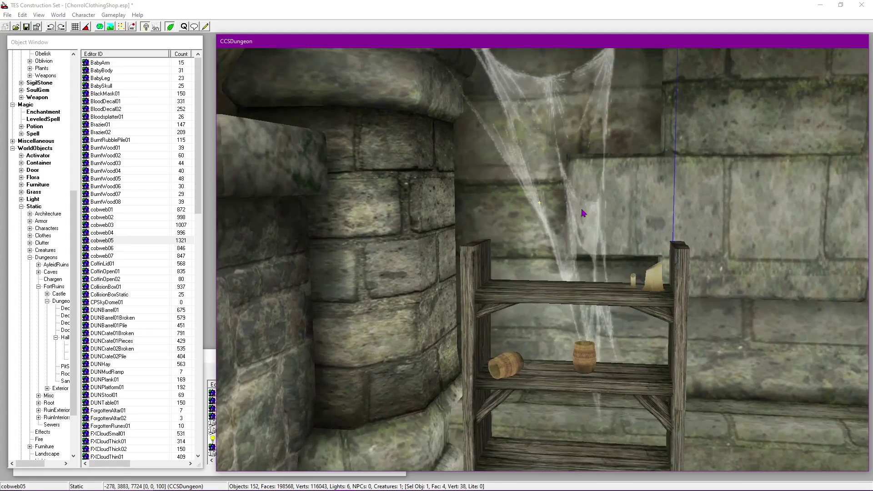
double_click(585, 204)
click(327, 236)
click(328, 231)
click(246, 338)
Step: Shift the cobweb slightly along the wall and set its X rotation to 344
drag(519, 248, 597, 234)
double_click(597, 234)
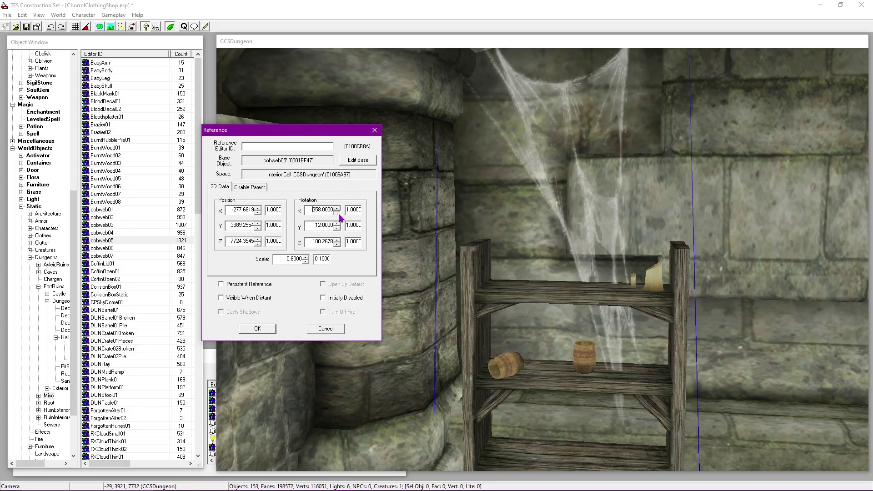
click(267, 328)
Step: Examine the cobweb and shelf corner with the cell lighting on and off
middle_drag(536, 218, 536, 257)
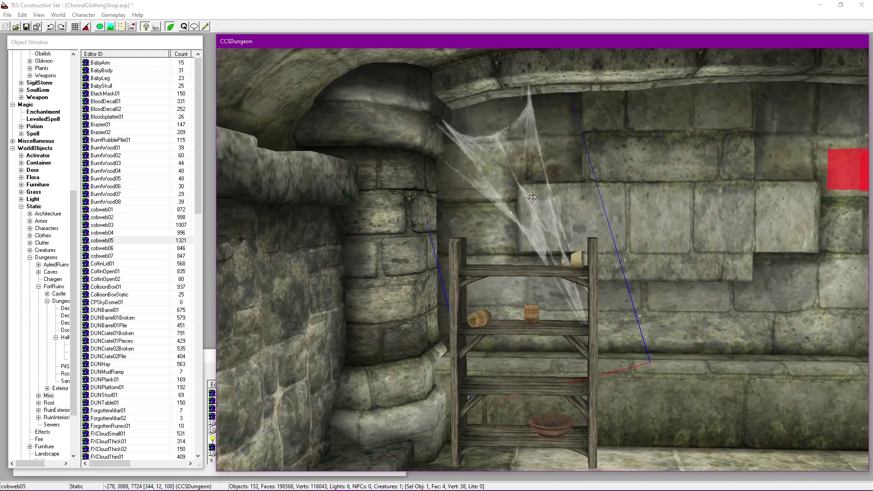
key(a)
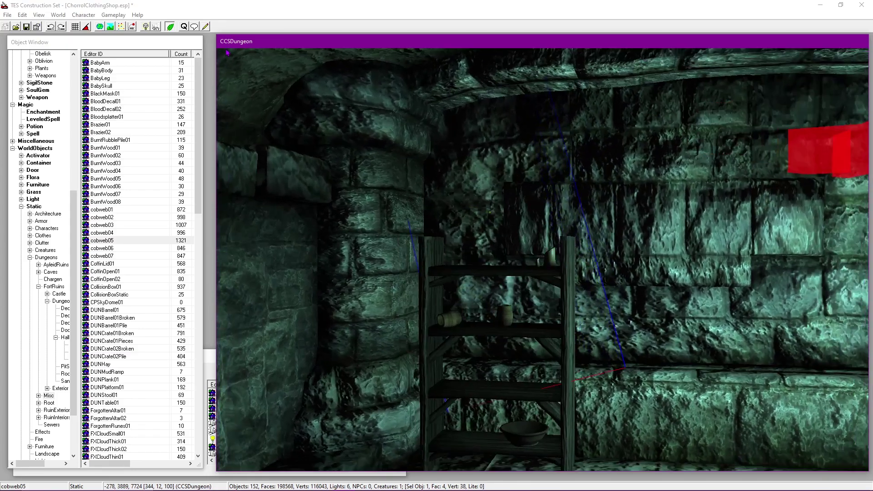
key(a)
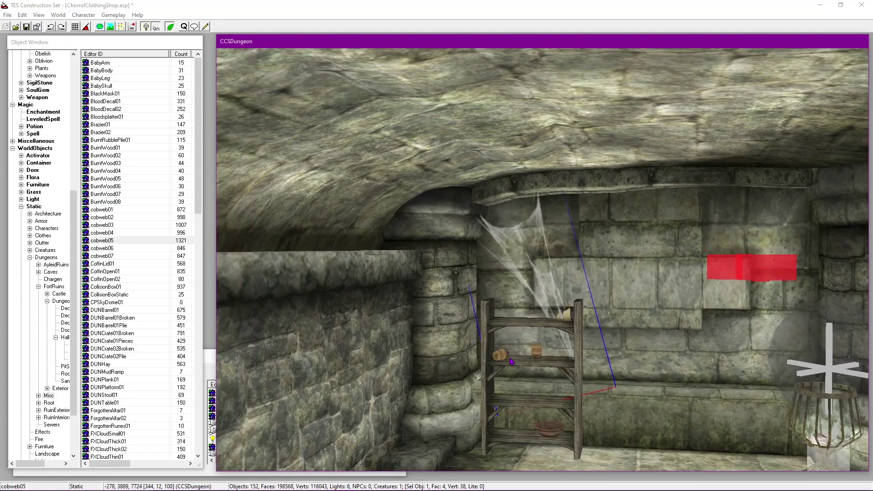
Step: Turn the cobweb to about -99 degrees around Z and set its Y rotation to 5
key(a)
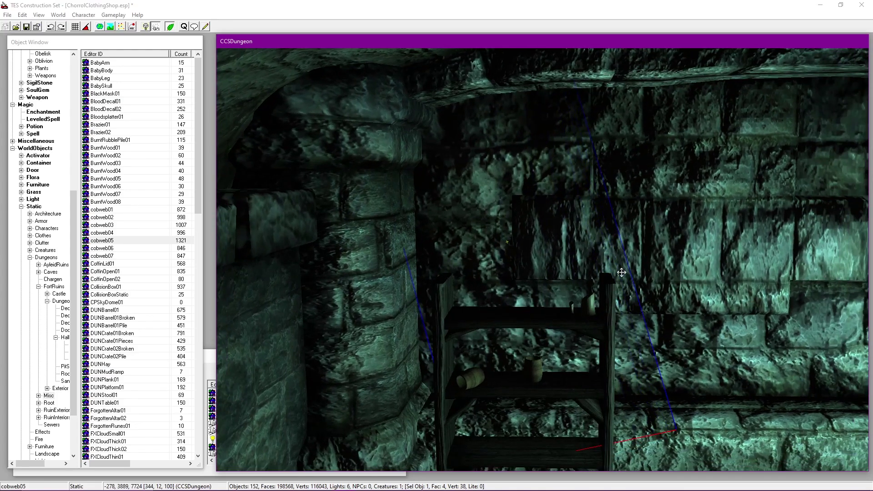
key(a)
right_drag(610, 247, 393, 281)
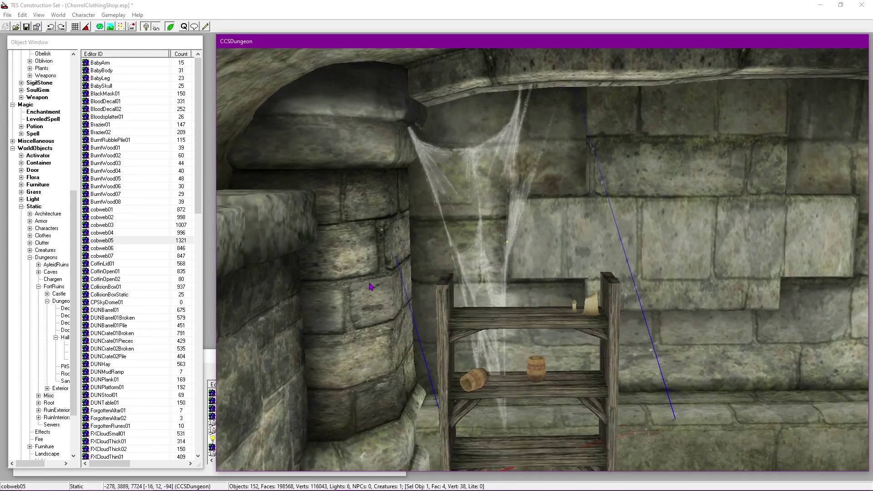
double_click(507, 253)
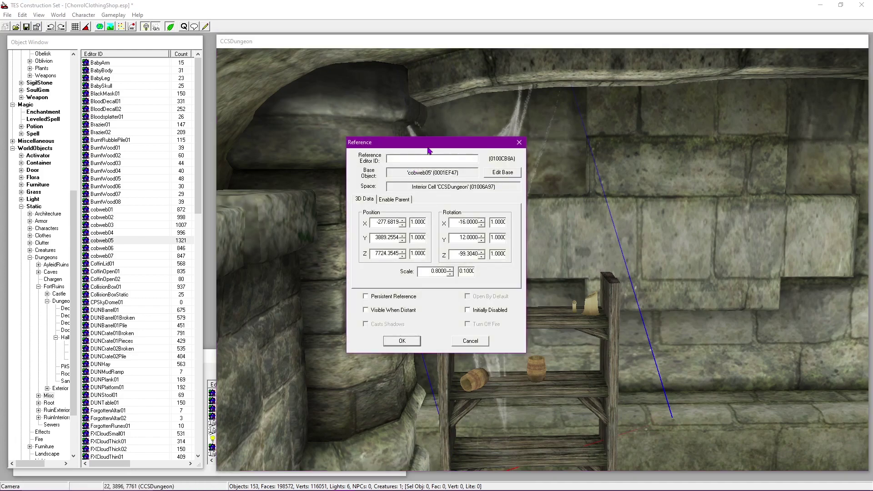
drag(429, 150, 254, 126)
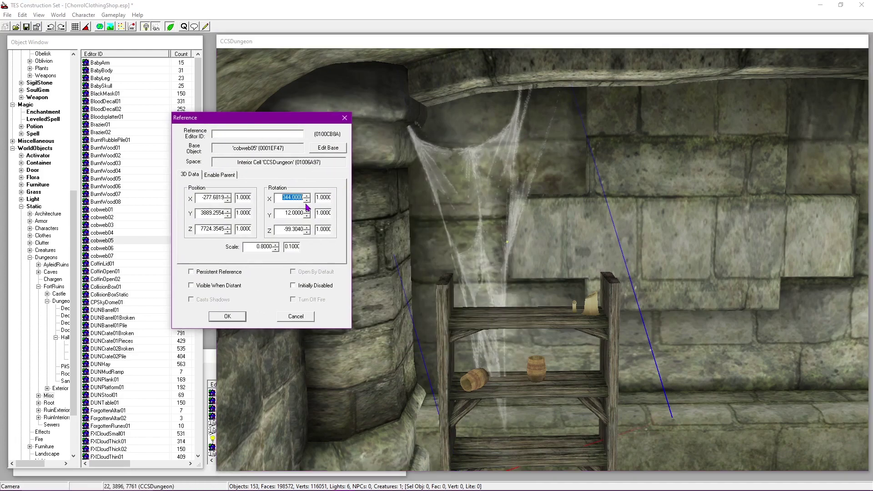
click(307, 217)
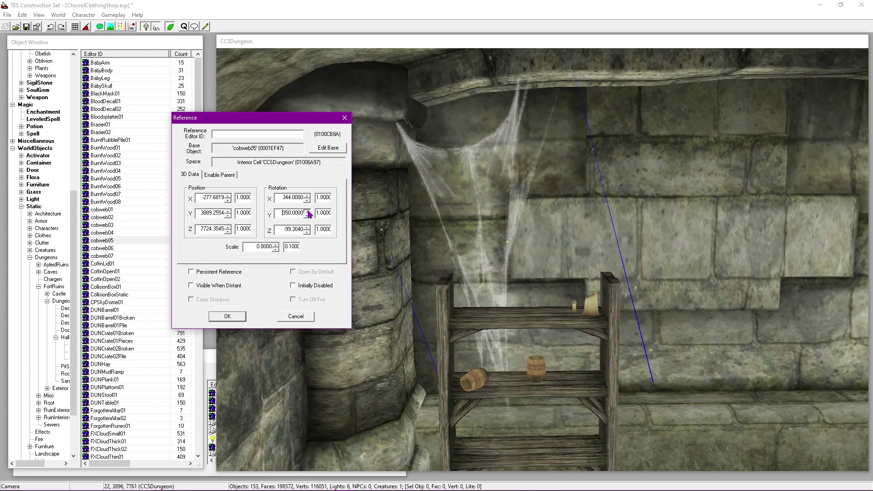
drag(307, 211, 307, 217)
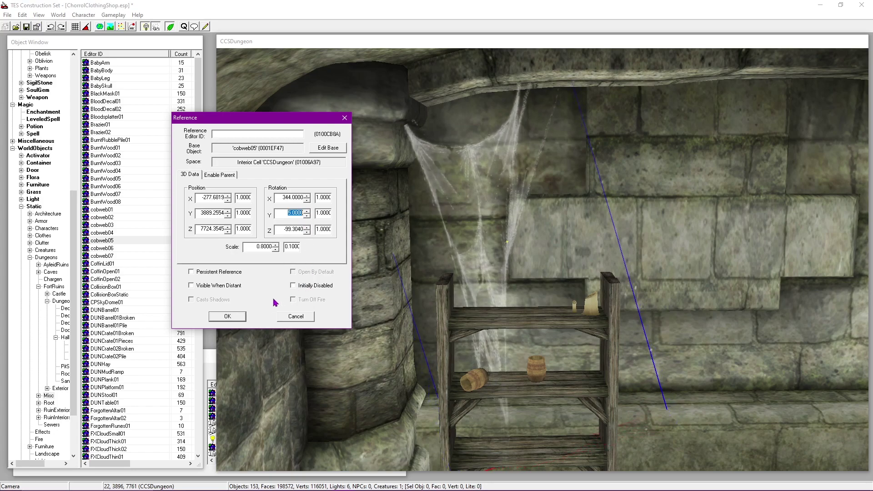
click(234, 316)
Step: Lower the cobweb's Z position to about 7713
shift+middle_drag(463, 240, 483, 193)
double_click(487, 170)
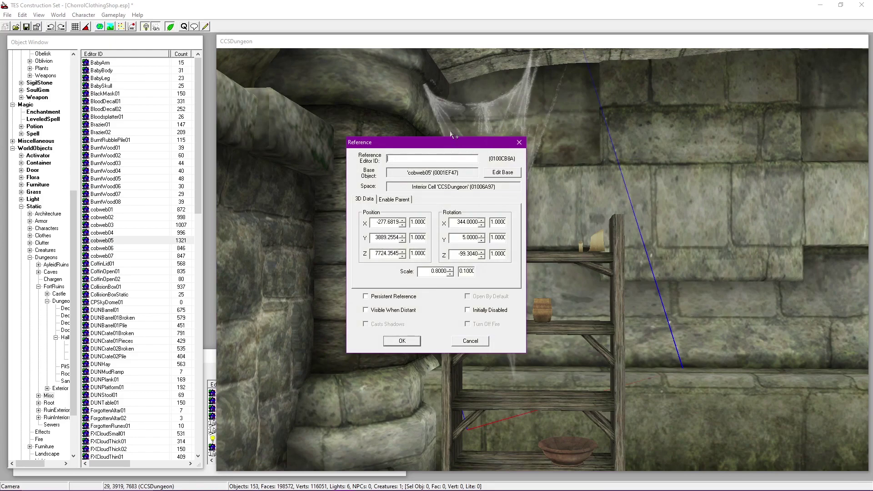
drag(400, 146, 208, 136)
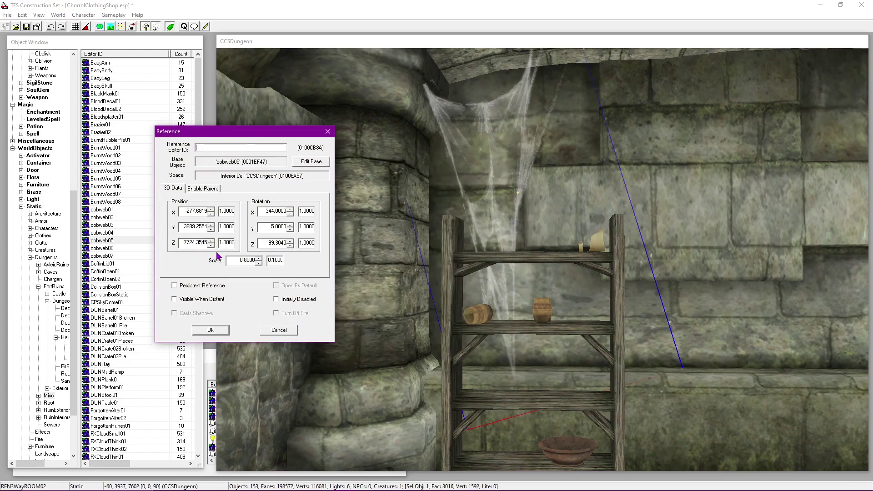
drag(211, 245, 211, 245)
click(208, 330)
mouse_move(511, 218)
shift+middle_down()
mouse_move(493, 295)
mouse_move(505, 226)
shift+middle_up()
scroll(505, 227, up, 2)
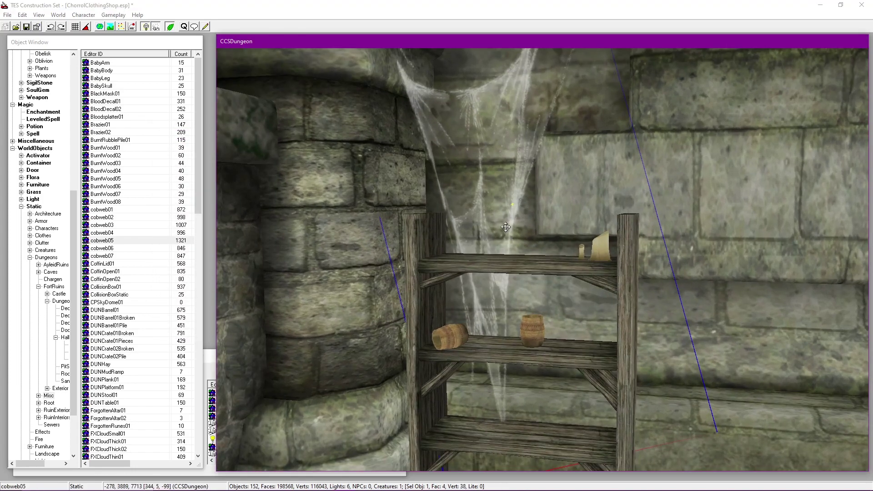
middle_drag(491, 241, 519, 240)
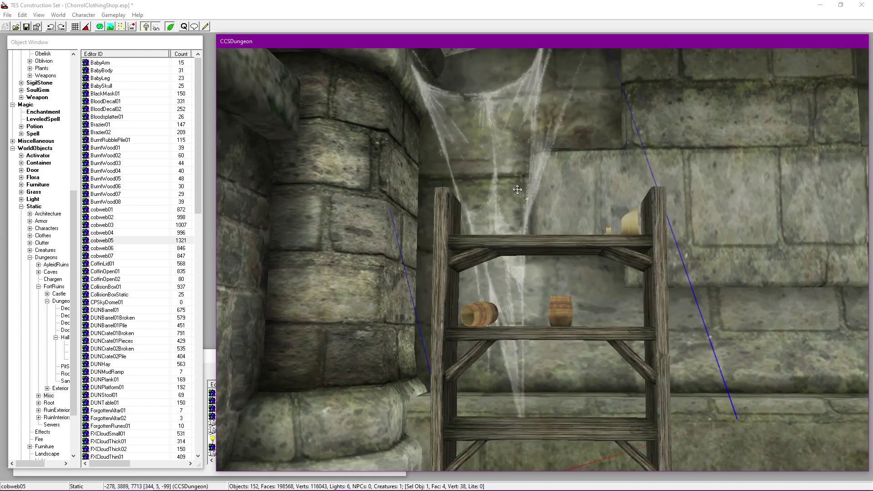
Step: Shift the cobweb to about X -287, Y 3890, turned to about -125 degrees around Z, and save the plugin
key(a)
scroll(517, 189, down, 1)
key(a)
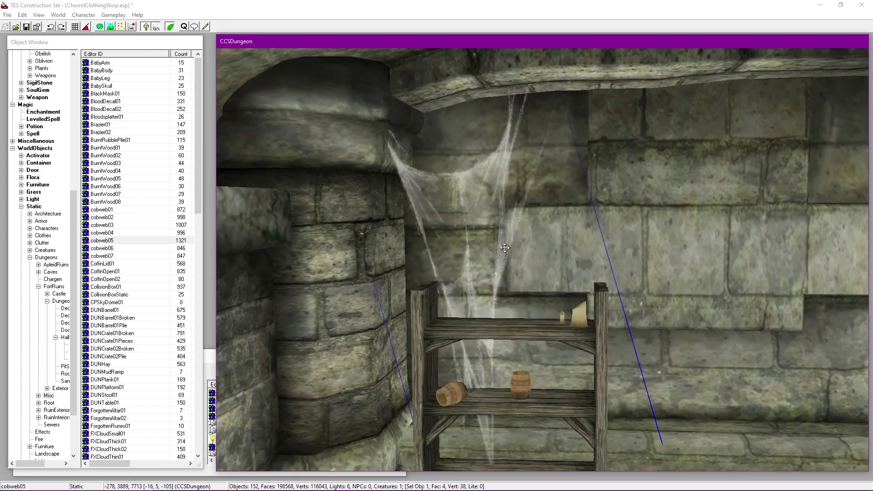
drag(504, 248, 502, 228)
scroll(502, 229, up, 1)
shift+middle_drag(502, 229, 463, 289)
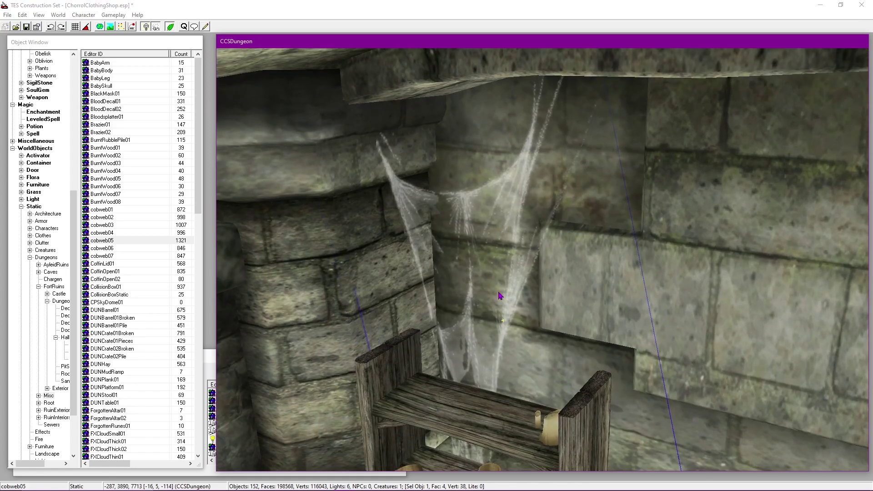
shift+middle_drag(496, 299, 512, 245)
scroll(546, 207, up, 2)
scroll(579, 315, down, 4)
scroll(512, 245, down, 1)
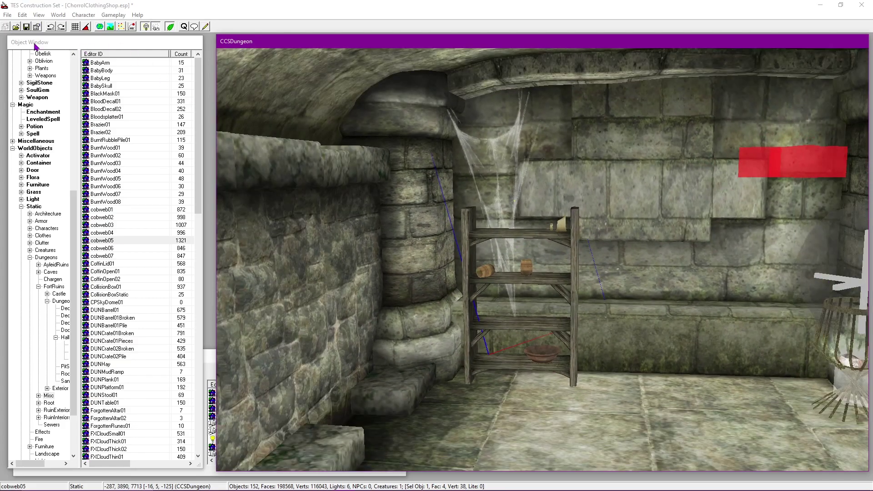
click(26, 27)
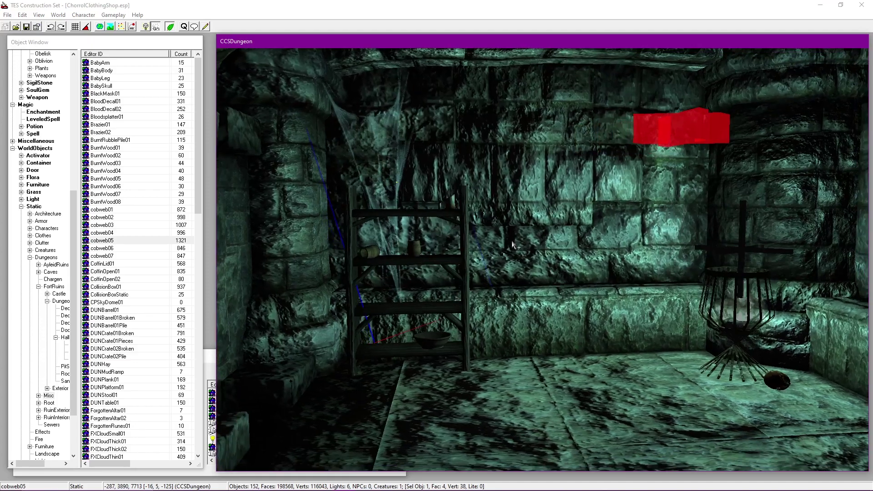
Step: Place a cobweb01 beside the pillar in the crypt corridor at about X 2393, Y 3973, turned about -40 degrees around Z
key(a)
scroll(528, 272, down, 8)
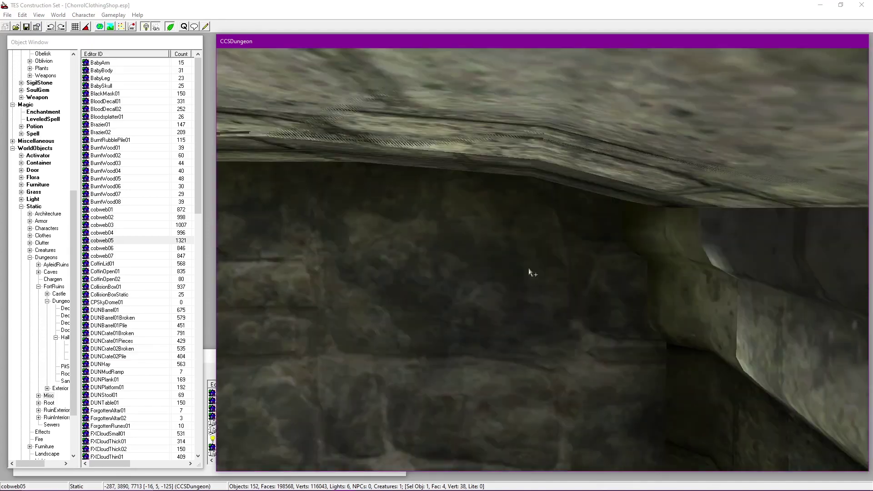
shift+middle_drag(528, 271, 582, 301)
middle_drag(714, 308, 529, 289)
click(571, 304)
scroll(571, 303, down, 4)
drag(107, 209, 483, 266)
right_drag(494, 264, 487, 253)
drag(487, 254, 550, 300)
shift+middle_drag(548, 249, 613, 268)
scroll(615, 260, up, 3)
Step: Set the corridor cobweb's Z position to 7704 and save the plugin
double_click(616, 263)
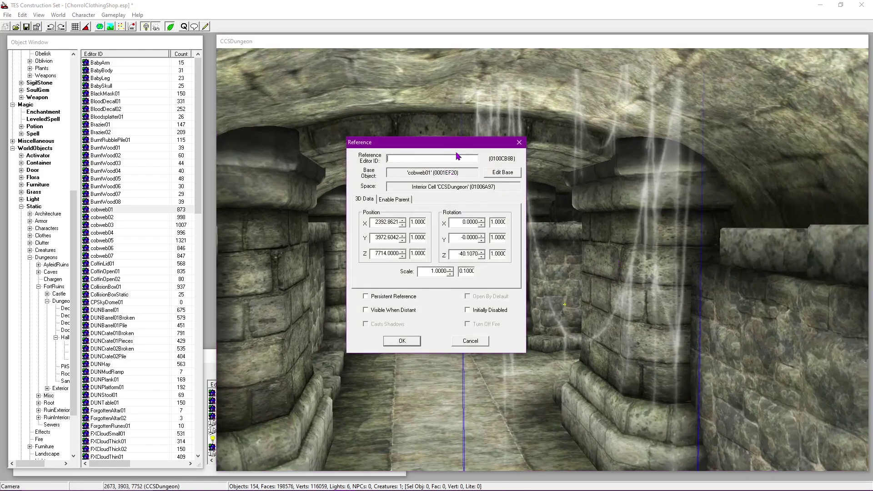
drag(373, 143, 179, 123)
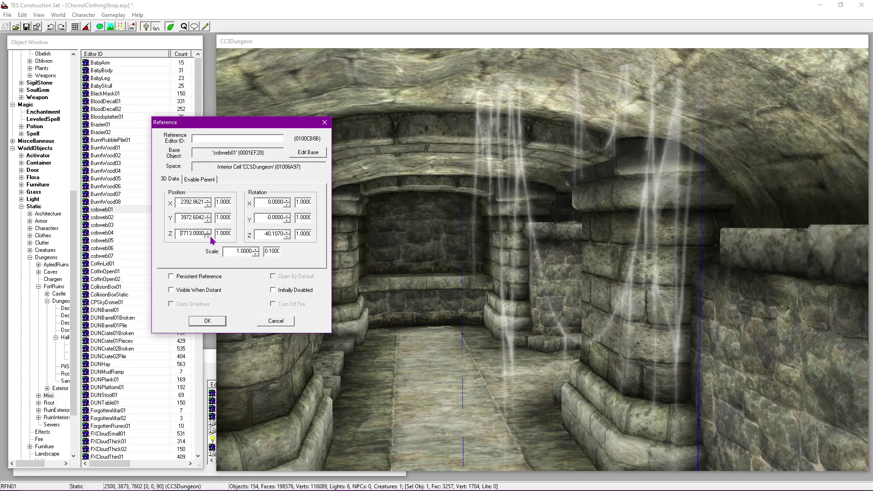
click(208, 236)
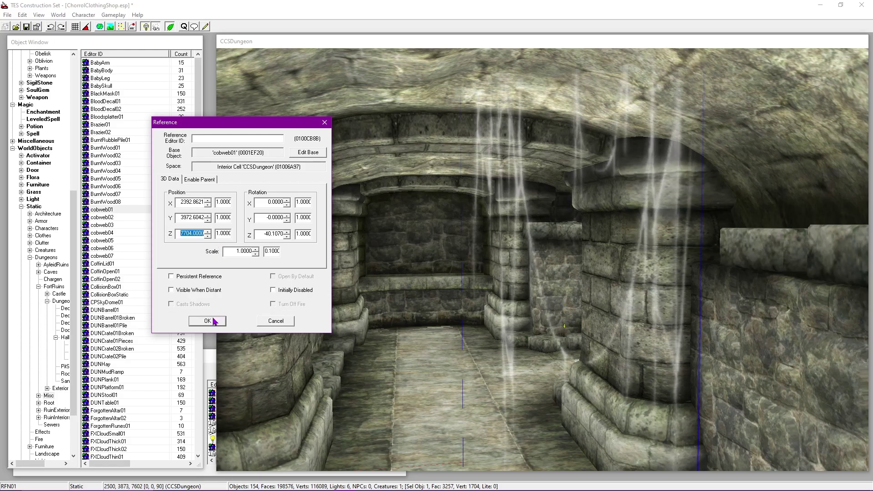
click(218, 321)
shift+middle_drag(400, 291, 620, 295)
key(a)
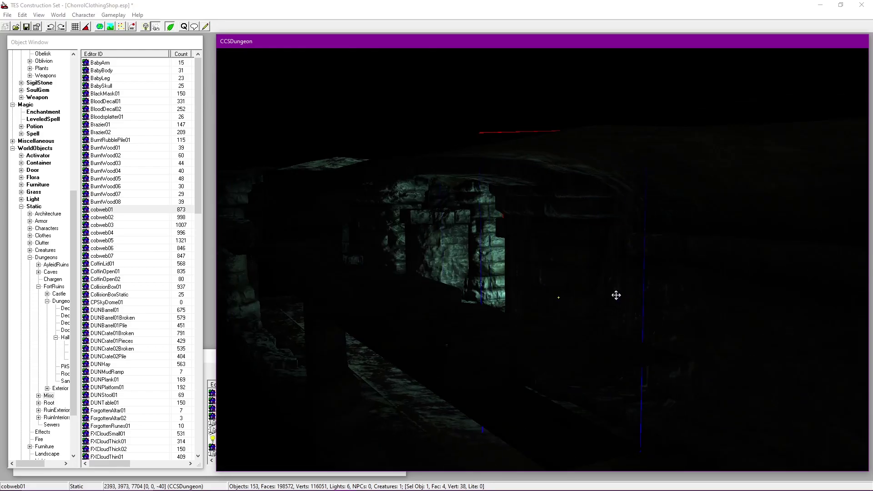
click(29, 28)
Step: Check the corridor and brazier chamber with the cell lighting on and off, and save the plugin
mouse_move(413, 232)
shift+middle_down()
mouse_move(460, 259)
mouse_move(396, 262)
mouse_move(698, 282)
mouse_move(733, 323)
mouse_move(561, 275)
mouse_move(630, 246)
mouse_move(561, 286)
mouse_move(318, 279)
mouse_move(423, 284)
mouse_move(613, 264)
mouse_move(495, 261)
mouse_move(535, 241)
mouse_move(506, 299)
mouse_move(509, 271)
mouse_move(581, 293)
mouse_move(783, 218)
mouse_move(763, 287)
mouse_move(846, 300)
shift+middle_up()
key(a)
key(a)
key(a)
scroll(547, 255, up, 4)
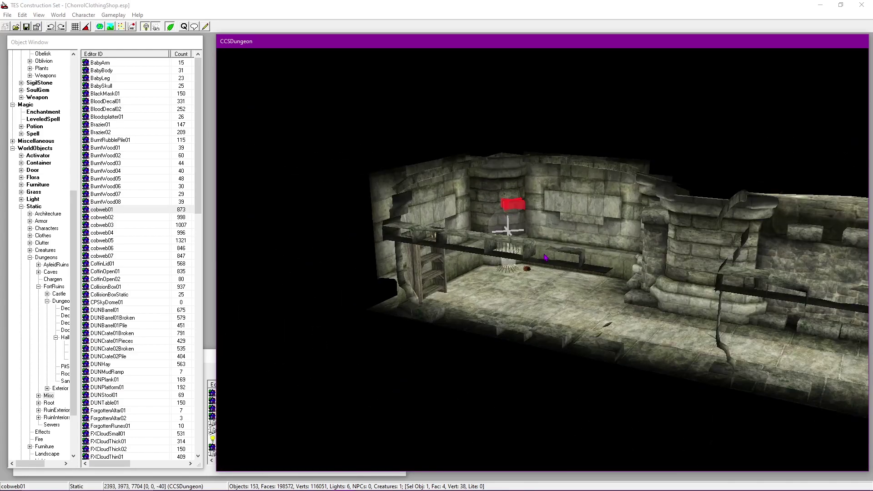
click(548, 254)
scroll(551, 242, up, 8)
shift+middle_drag(553, 238, 439, 288)
click(27, 28)
Step: List the Skeleton creatures in the Undead category, with the brazier chamber's floor in view
middle_drag(275, 250, 368, 230)
scroll(313, 291, up, 5)
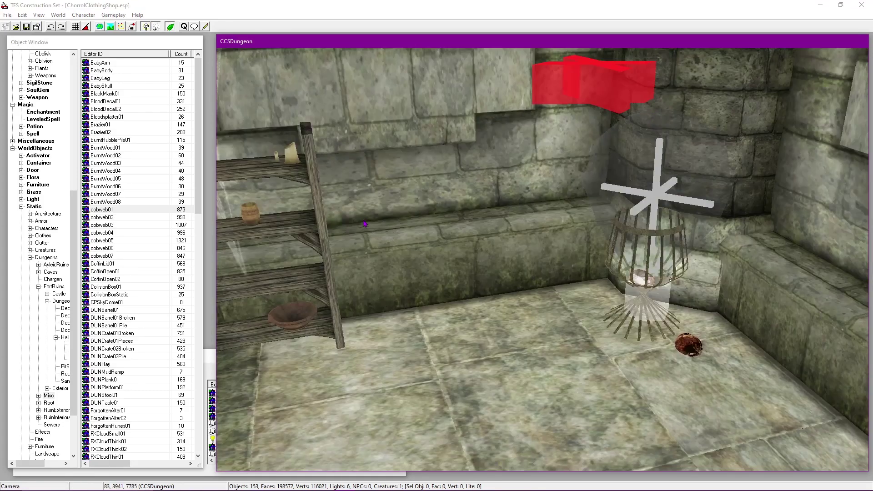
mouse_move(324, 199)
shift+middle_down()
mouse_move(393, 266)
mouse_move(437, 282)
mouse_move(560, 258)
mouse_move(533, 223)
mouse_move(454, 229)
shift+middle_up()
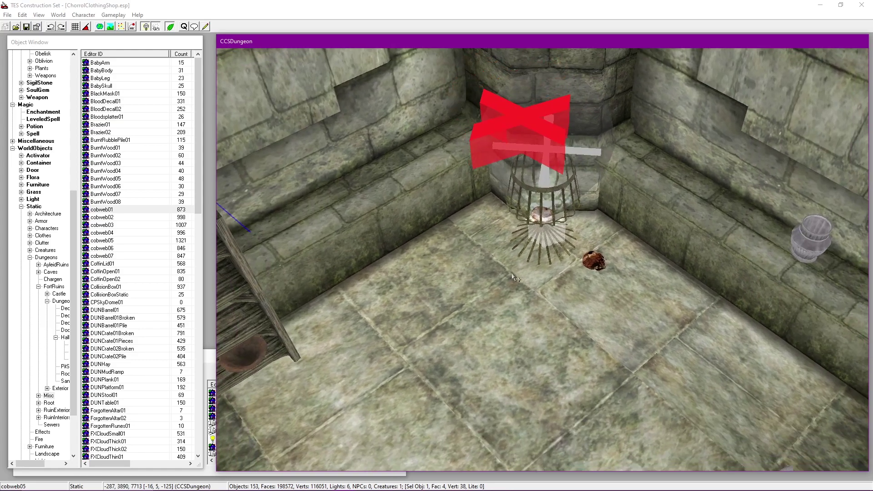
scroll(50, 166, up, 11)
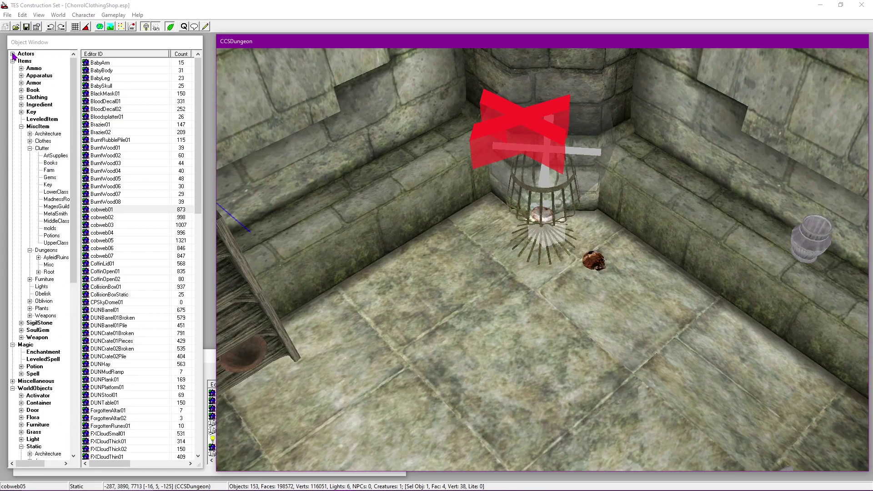
click(13, 54)
click(21, 61)
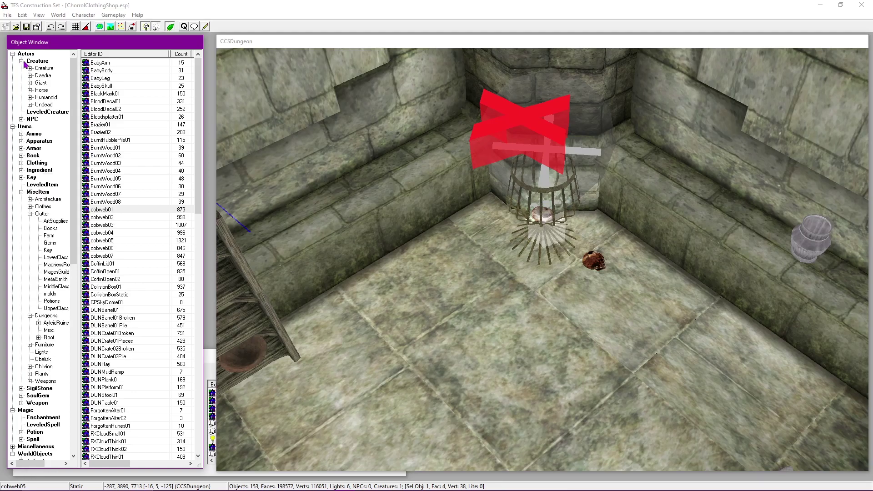
click(30, 104)
click(54, 148)
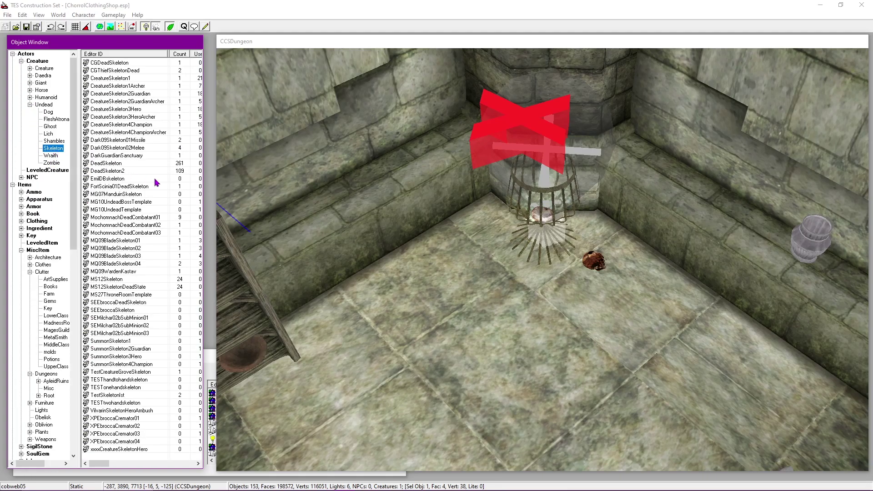
middle_drag(521, 248, 448, 185)
Step: Preview the full models of the DeadSkeleton and DeadSkeleton2 creatures without changing them
double_click(114, 164)
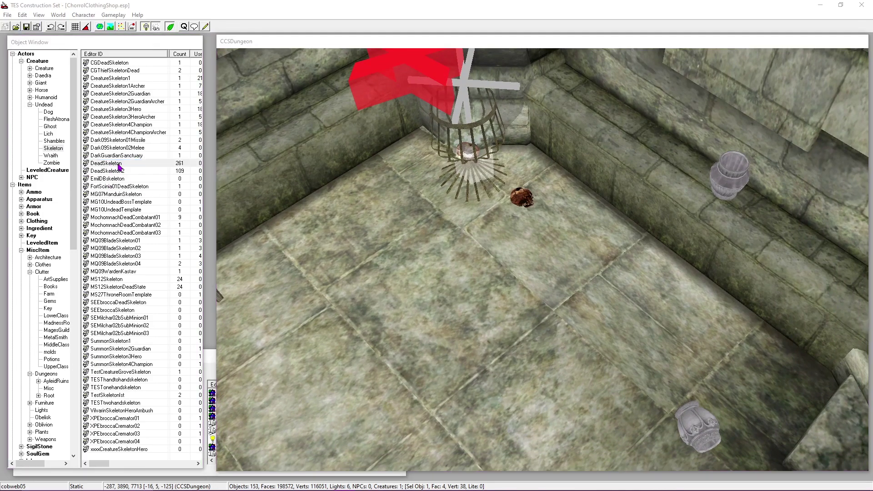
click(556, 336)
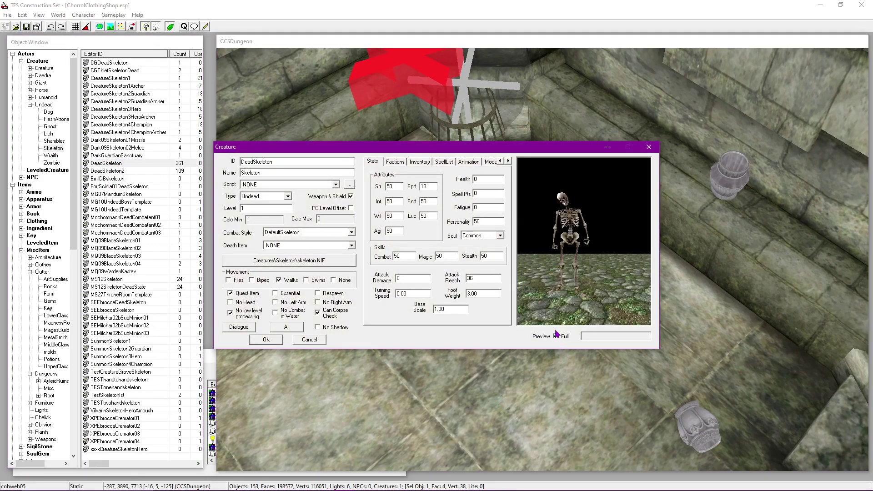
click(310, 340)
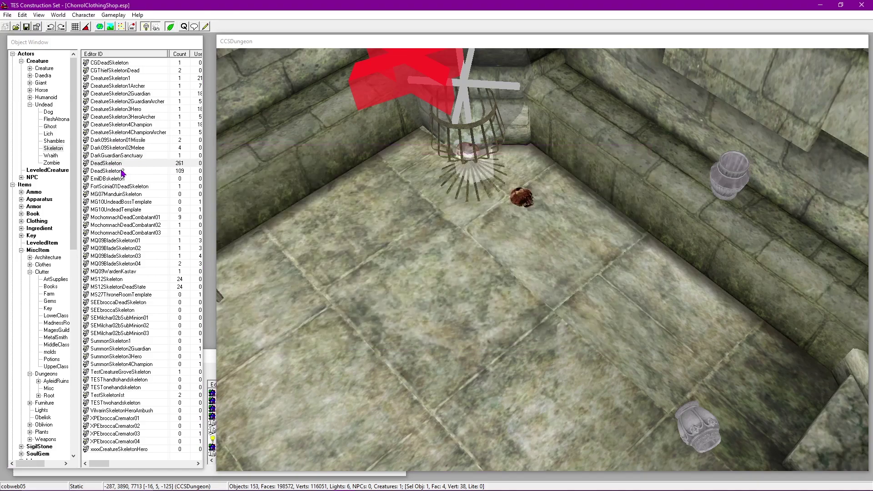
click(107, 171)
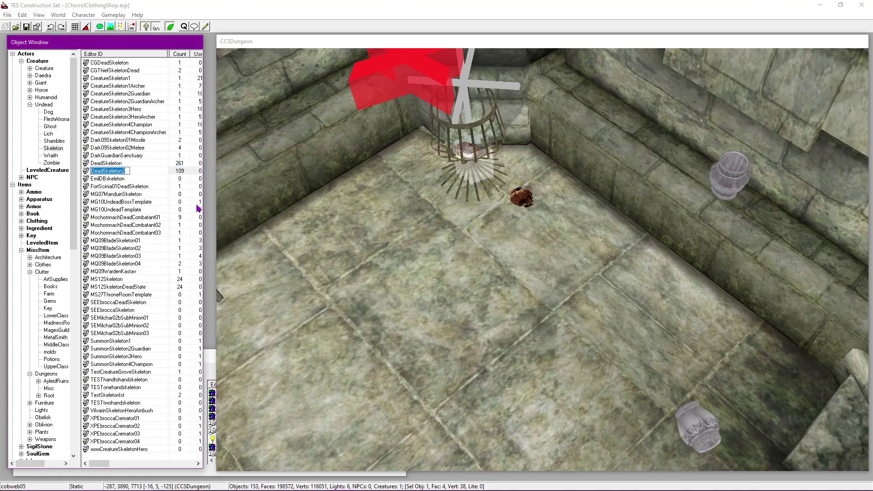
double_click(152, 172)
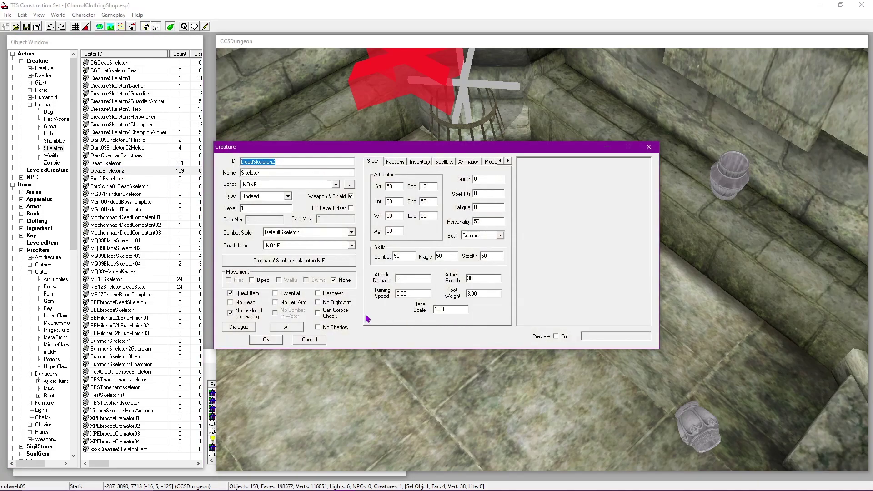
click(556, 337)
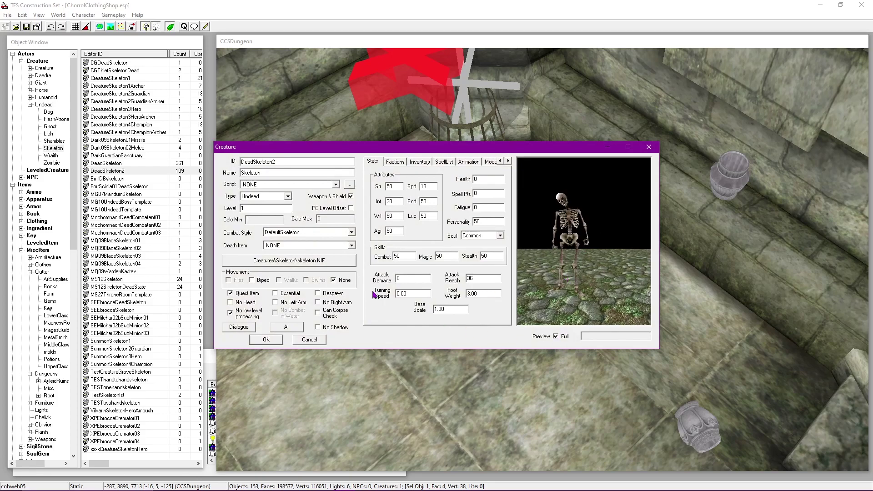
click(314, 339)
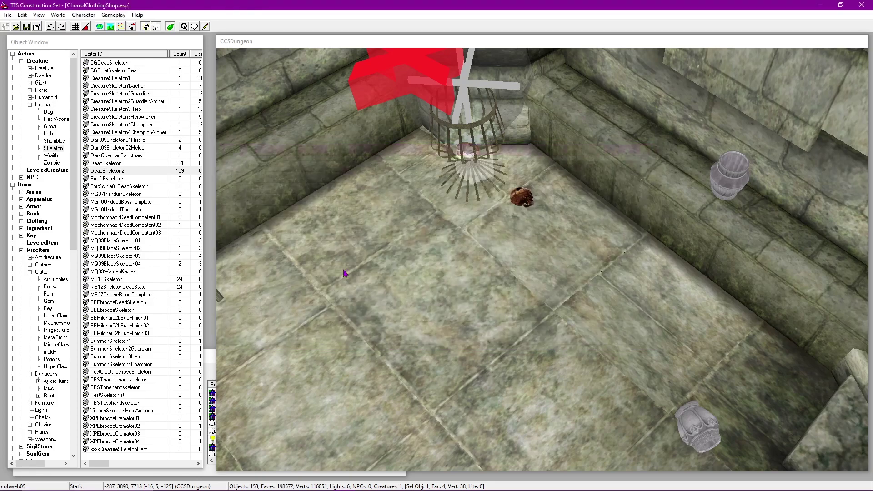
Step: Compare the inventories of the DeadSkeleton2 and DeadSkeleton creatures without changing them
double_click(130, 162)
click(309, 339)
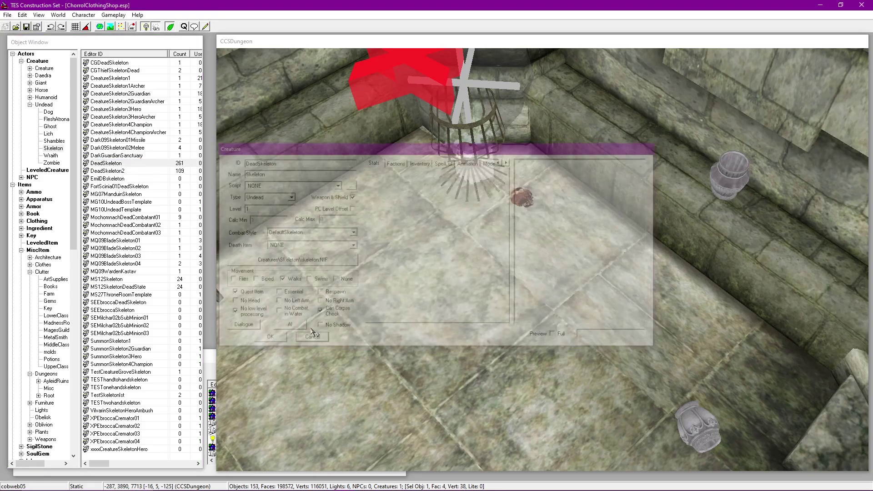
double_click(119, 157)
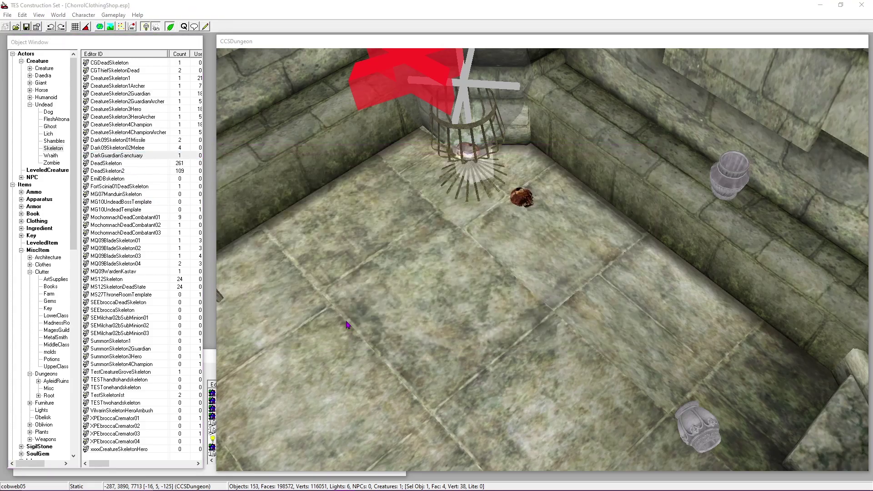
click(313, 340)
double_click(129, 171)
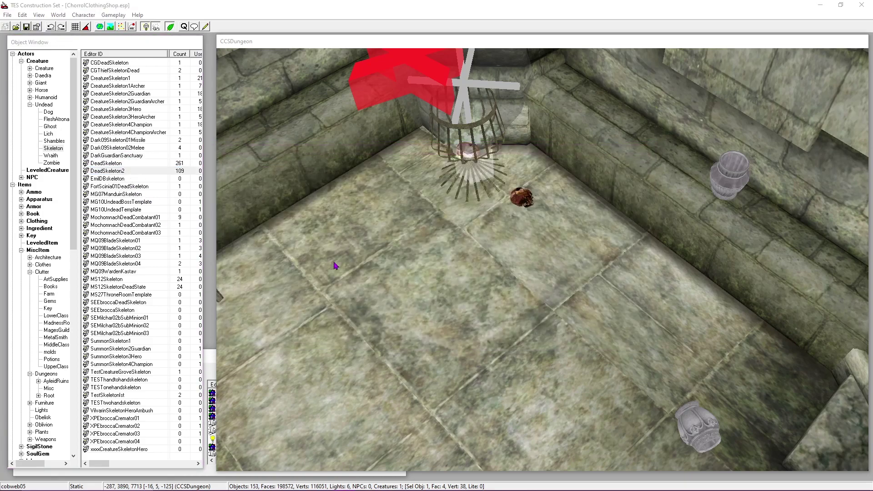
click(418, 163)
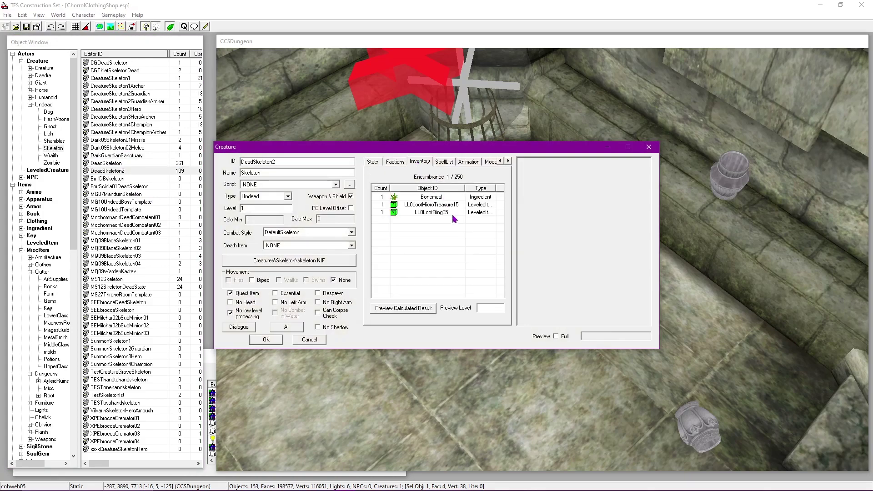
click(321, 340)
click(114, 164)
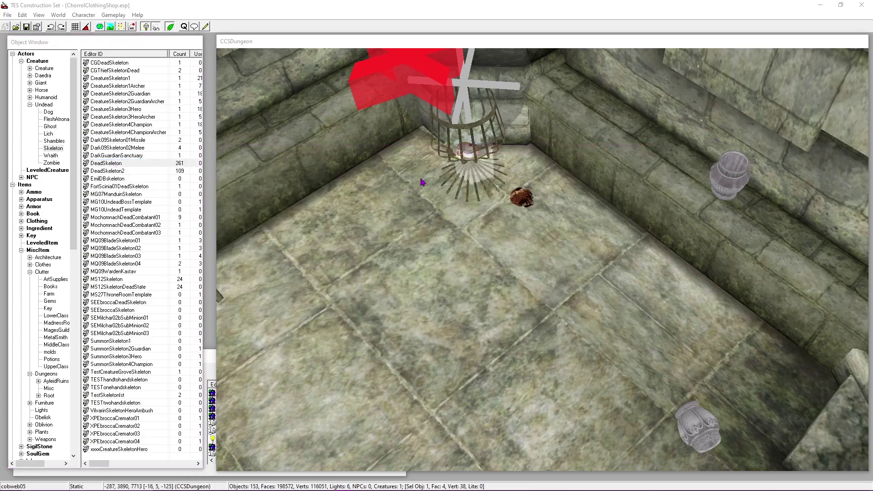
key(Return)
click(419, 161)
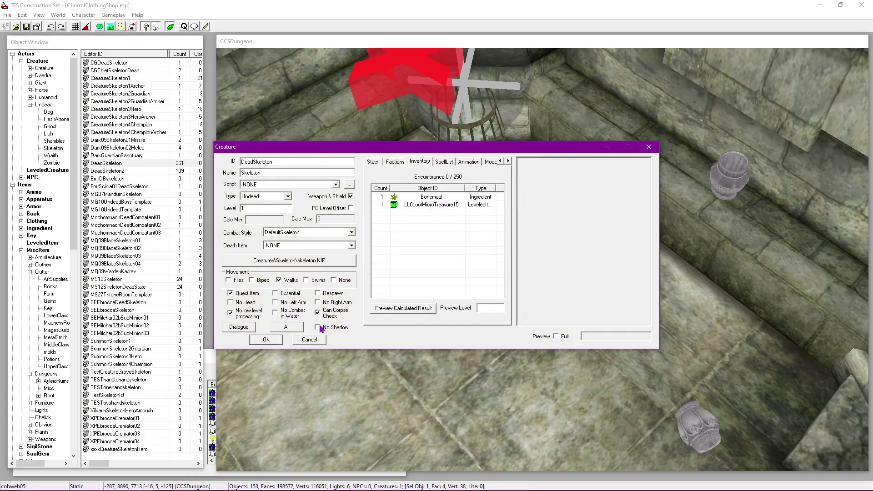
click(316, 340)
Step: Place a DeadSkeleton beside the brazier, rotate it to about -60 on Z, and drop it onto the chamber floor
drag(116, 164, 551, 196)
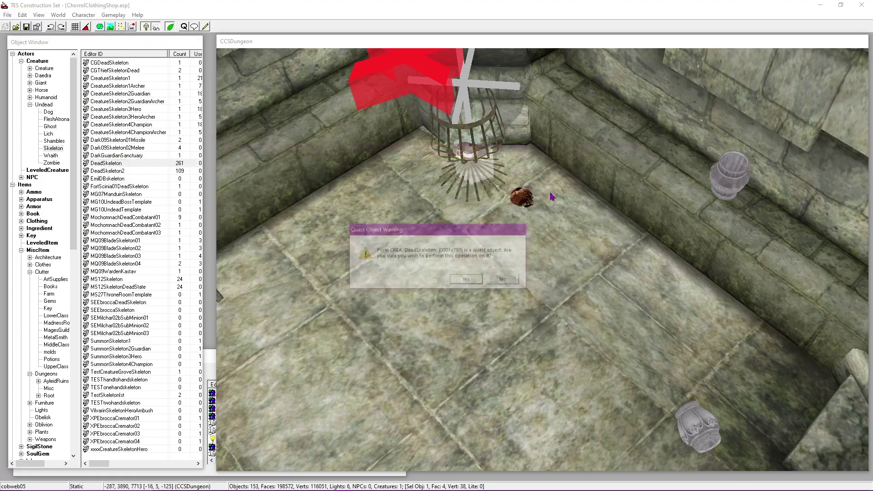
click(465, 279)
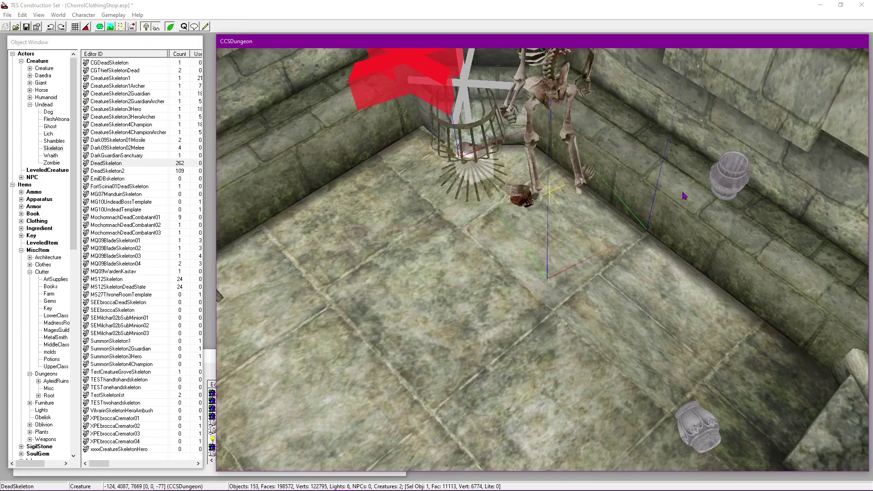
right_drag(680, 196, 614, 248)
key(f)
right_drag(553, 207, 582, 207)
shift+middle_drag(581, 207, 588, 164)
shift+middle_drag(588, 164, 588, 174)
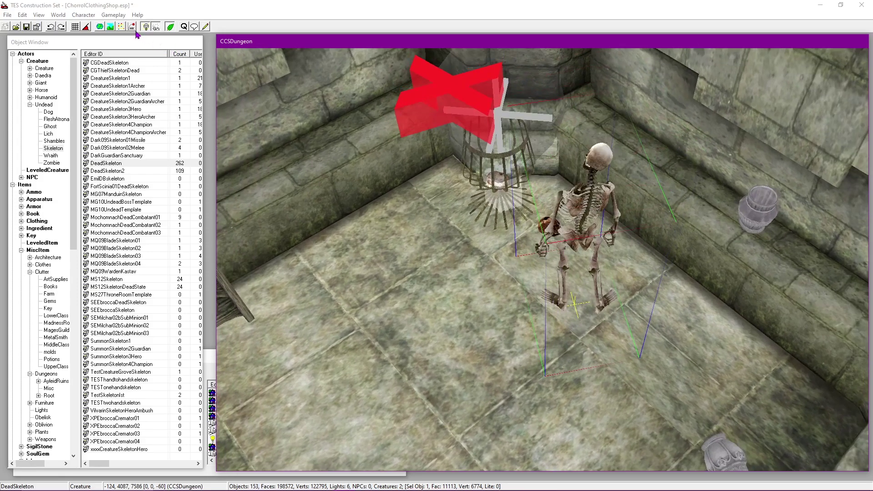
Step: Collapse the skeleton with the Havok simulation and pull it across the floor away from the brazier
click(131, 27)
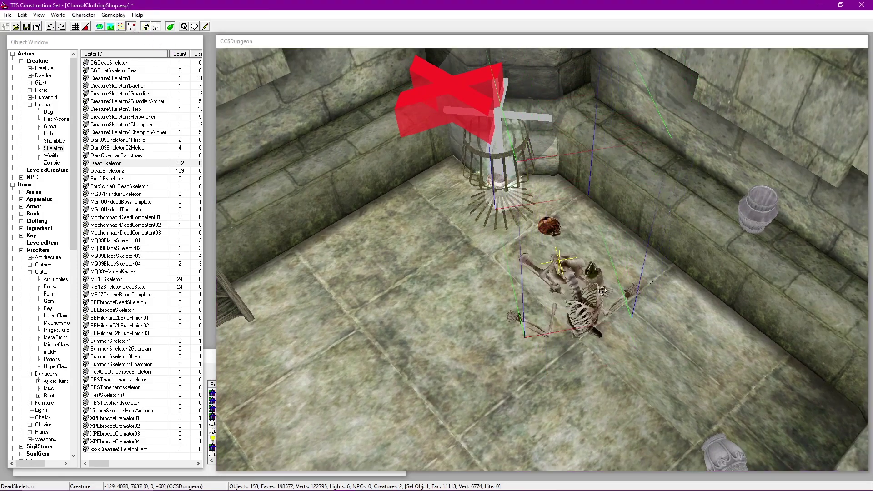
middle_drag(611, 342, 603, 326)
drag(602, 326, 682, 316)
middle_drag(450, 296, 686, 257)
Step: Place a second DeadSkeleton beside the shelf and let it collapse onto the floor
drag(117, 164, 564, 225)
click(473, 280)
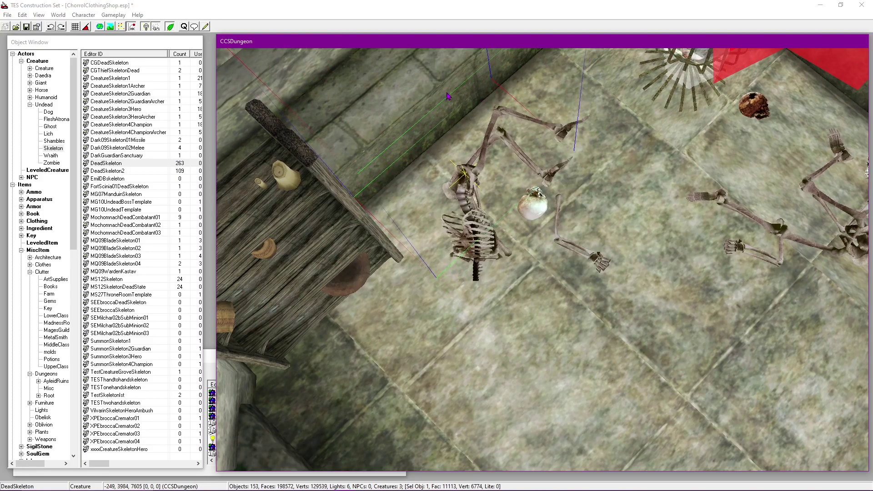
middle_drag(530, 141, 477, 189)
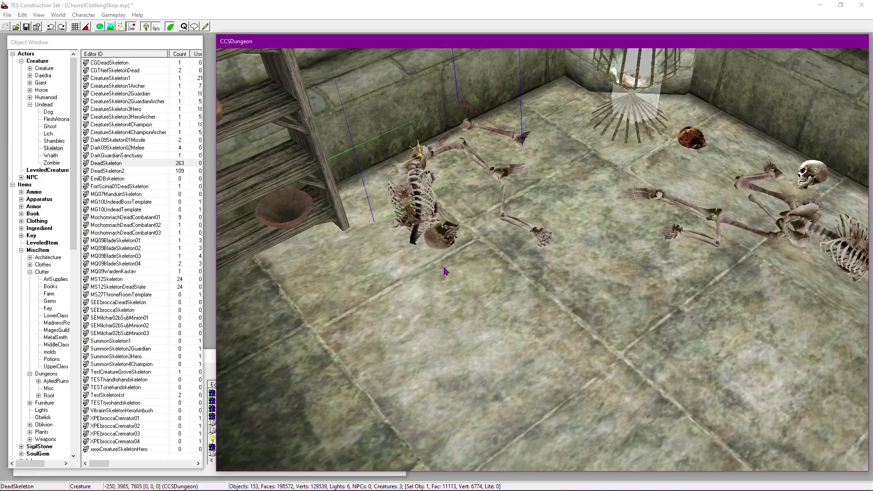
scroll(584, 265, down, 4)
middle_drag(584, 265, 531, 262)
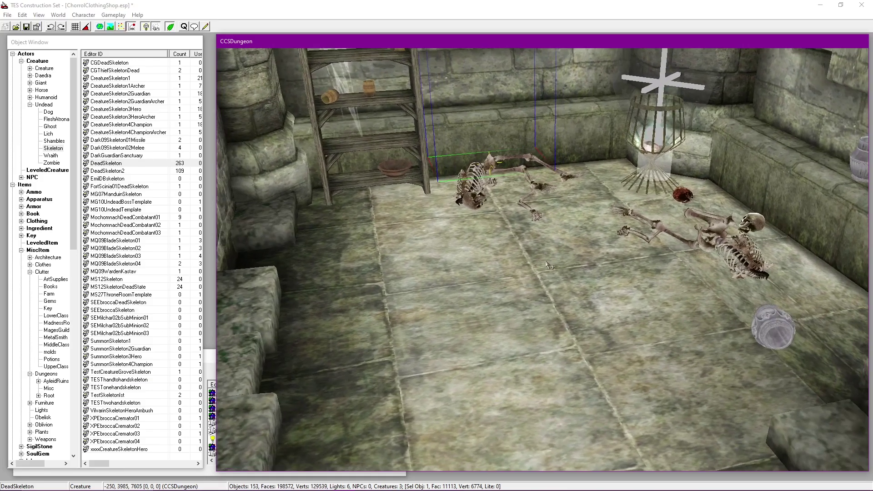
Step: Pull the first collapsed skeleton across the floor towards the fallen urn
middle_drag(706, 265, 609, 268)
shift+middle_drag(609, 269, 636, 274)
scroll(654, 282, down, 2)
ctrl+alt+drag(633, 254, 633, 254)
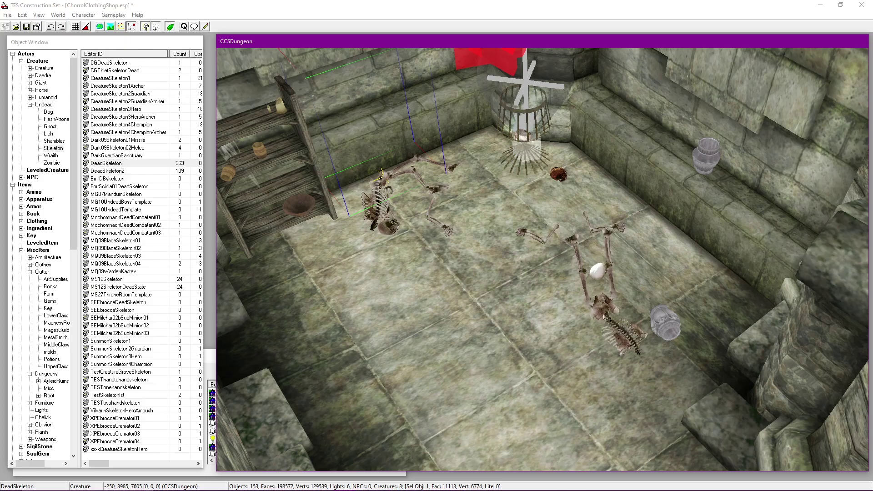
Step: Delete the trial skeletons, stop the Havok simulation, and undo the recent skeleton edits
key(Delete)
key(ctrl+z)
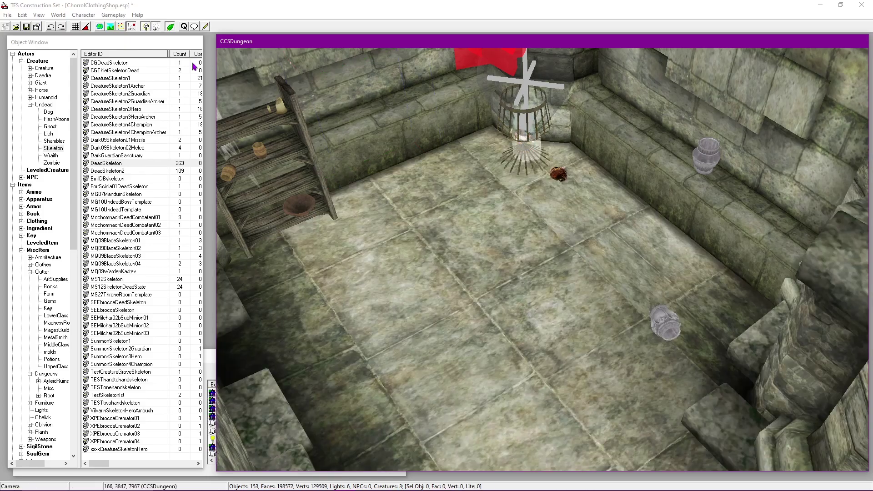
click(132, 29)
middle_drag(443, 232, 439, 231)
key(ctrl+z)
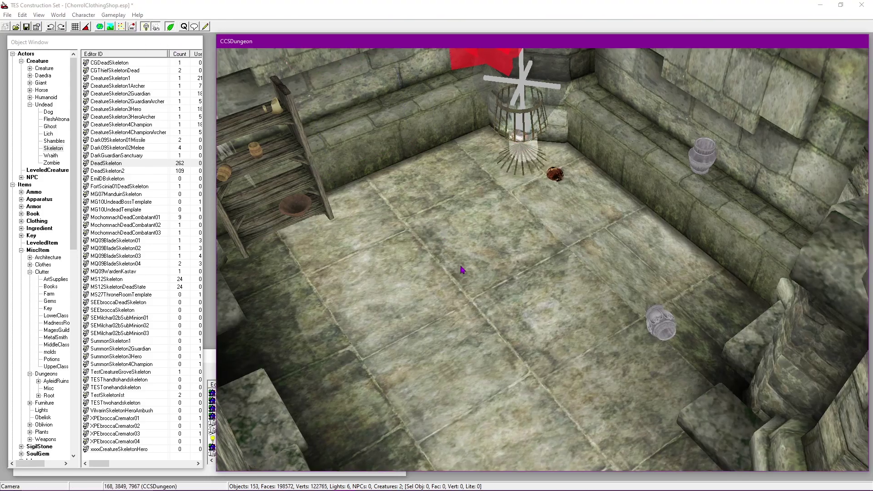
key(ctrl+z)
shift+middle_drag(458, 267, 600, 210)
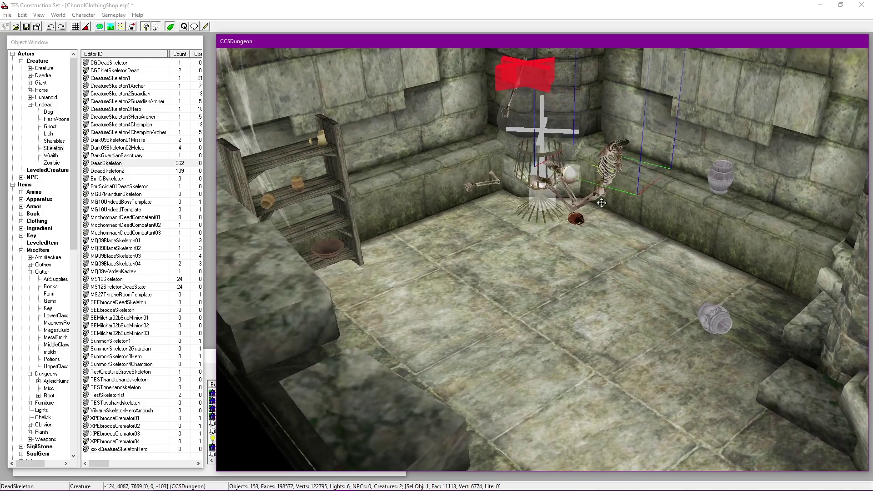
Step: Delete the remaining trial DeadSkeleton beside the brazier, accepting the quest object warning
drag(602, 179, 630, 197)
key(Delete)
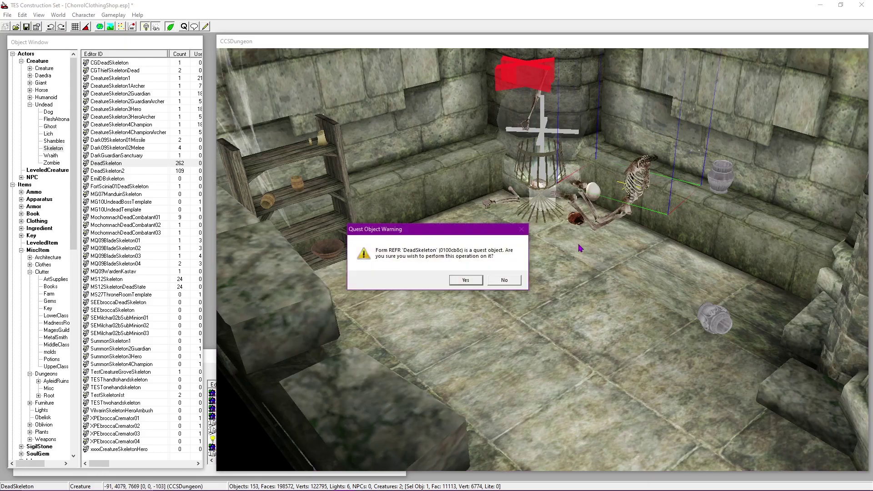
click(480, 283)
click(541, 205)
shift+middle_drag(544, 250, 559, 263)
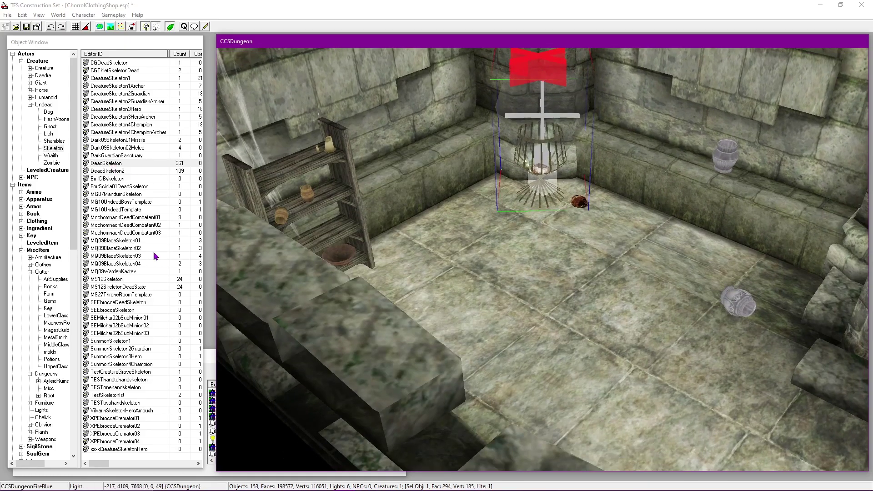
Step: Check the CCSDungeon cell's object list for DeadSkeleton references and go to the one listed
click(211, 359)
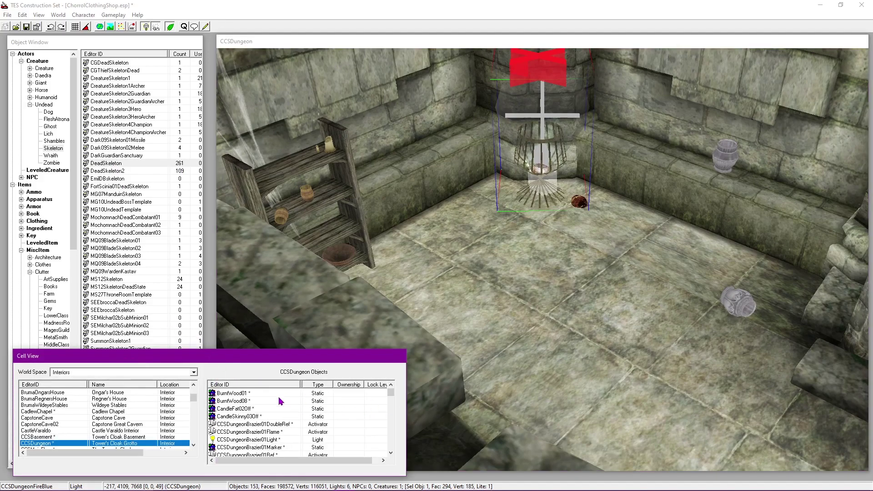
click(268, 402)
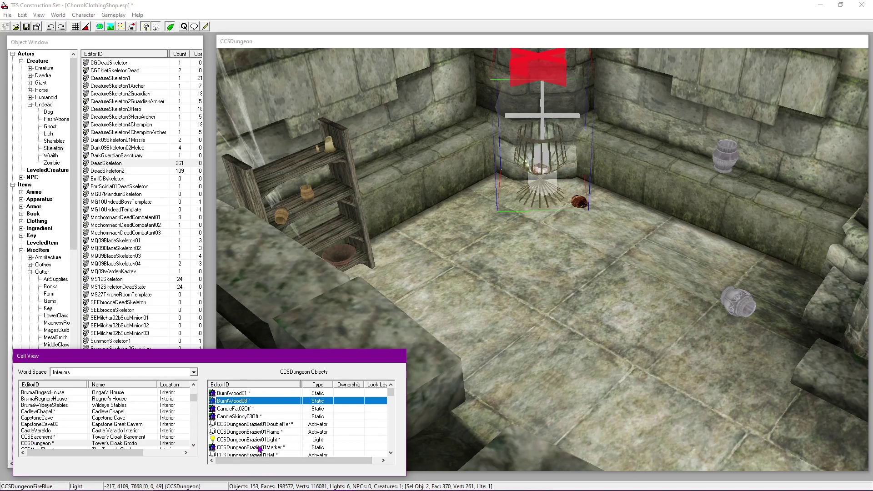
scroll(275, 410, down, 5)
click(237, 448)
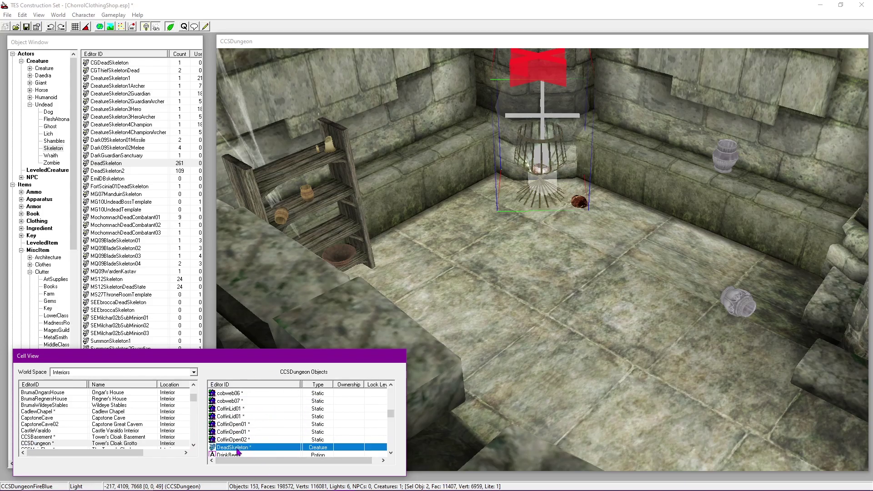
double_click(237, 447)
scroll(531, 280, down, 5)
shift+middle_drag(510, 278, 394, 217)
mouse_move(650, 341)
middle_down()
mouse_move(367, 194)
mouse_move(473, 254)
mouse_move(483, 226)
mouse_move(612, 200)
mouse_move(535, 224)
middle_up()
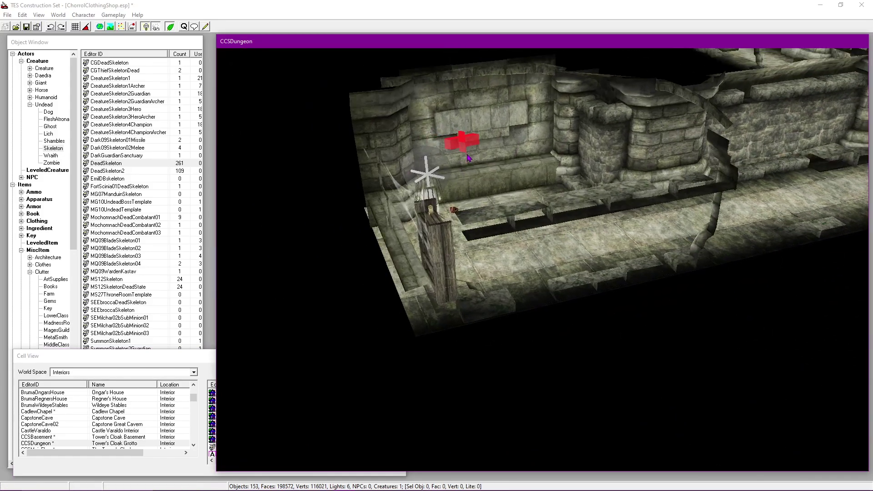
Step: Place a new DeadSkeleton creature in the brazier chamber, accepting the quest object warning
click(483, 173)
scroll(498, 189, up, 8)
mouse_move(498, 189)
shift+middle_down()
mouse_move(495, 264)
mouse_move(527, 259)
mouse_move(506, 254)
mouse_move(478, 266)
shift+middle_up()
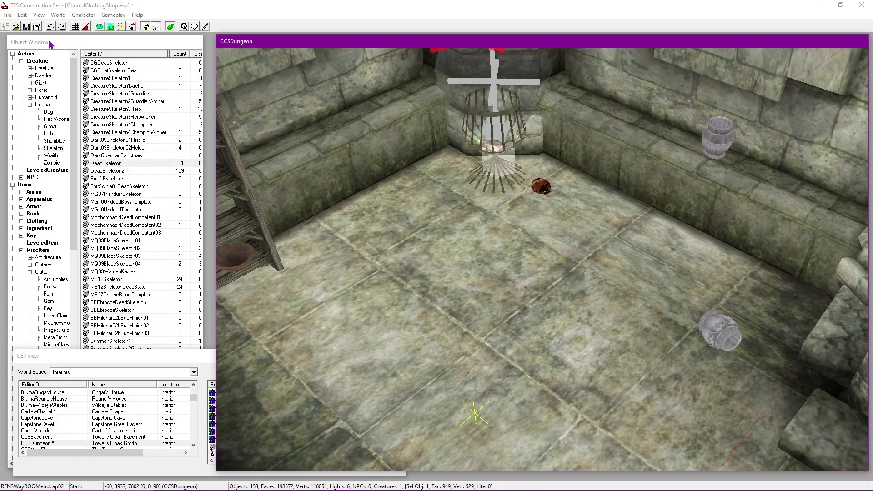
middle_drag(417, 161, 372, 175)
scroll(372, 175, up, 1)
scroll(217, 141, down, 2)
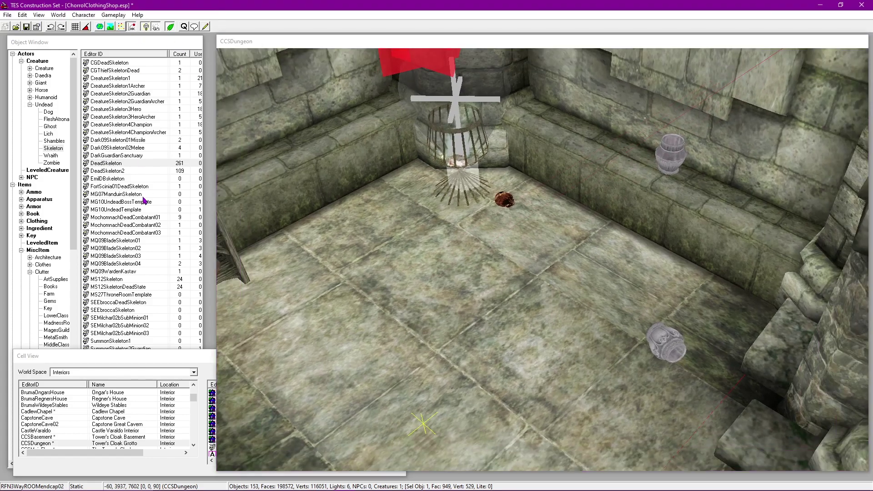
click(107, 163)
drag(697, 242, 634, 243)
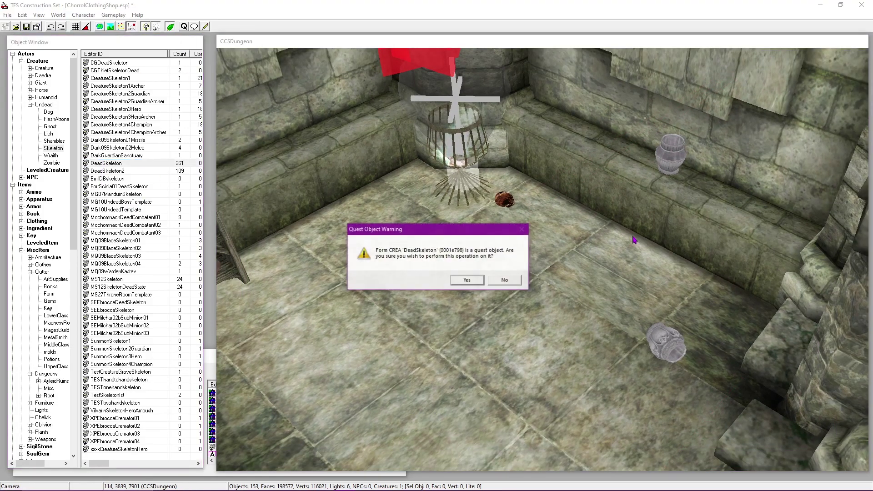
click(466, 283)
Step: Lower the new skeleton's Z position to about 7778 and collapse it onto the floor near the fallen urn with the Havok simulation
shift+middle_drag(671, 317, 585, 177)
double_click(584, 177)
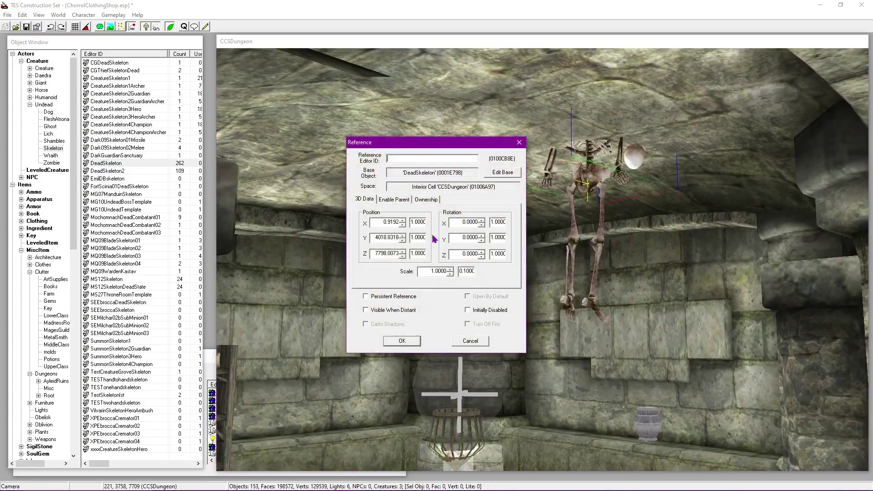
click(402, 256)
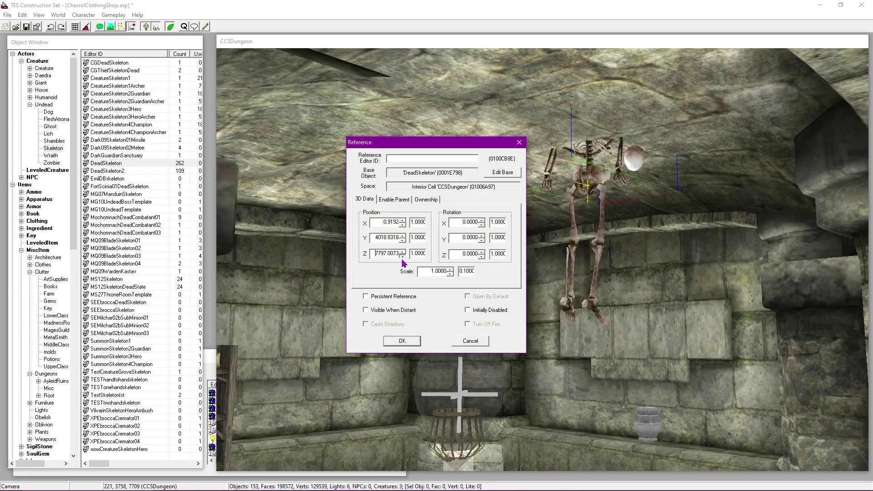
click(403, 257)
click(402, 256)
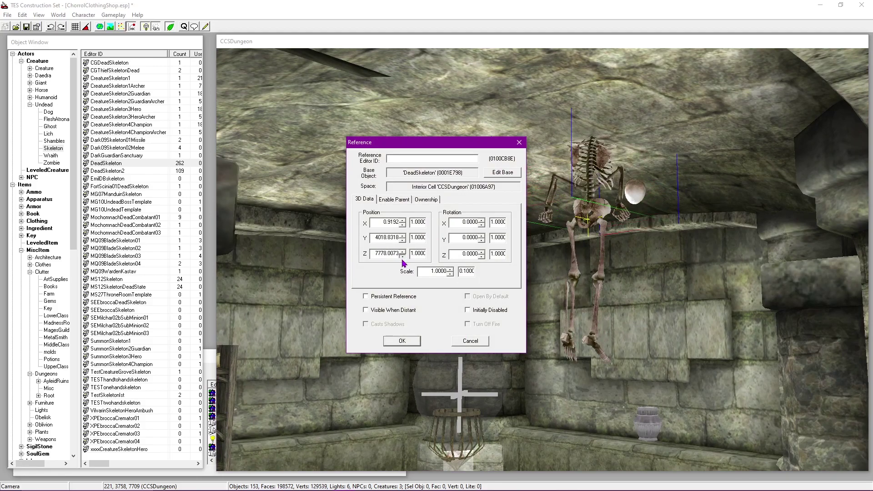
click(407, 341)
middle_drag(540, 355, 581, 341)
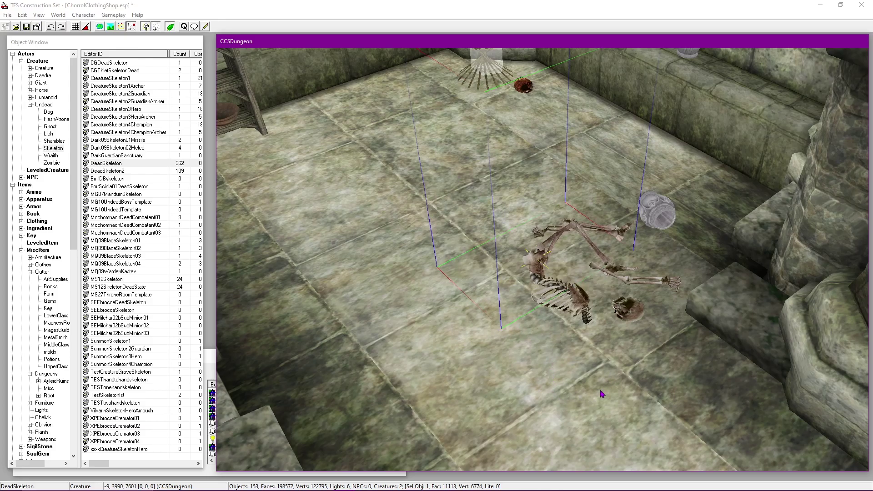
shift+middle_drag(602, 394, 546, 265)
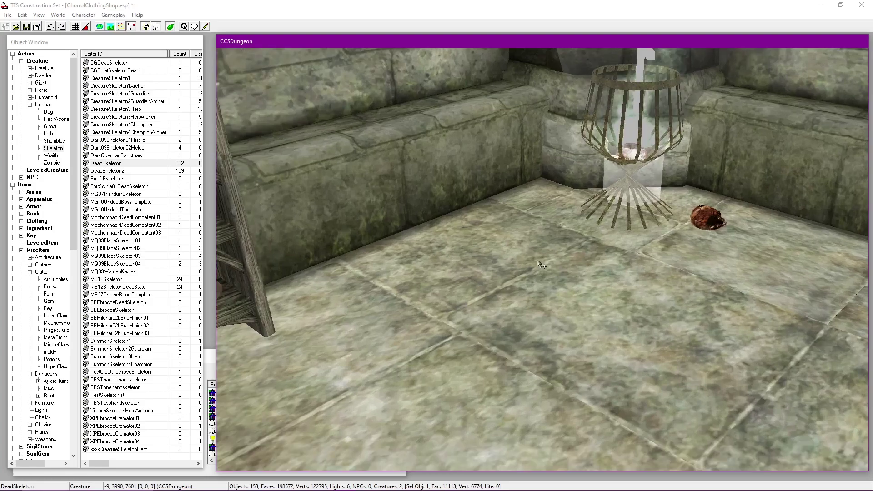
Step: Place another DeadSkeleton between the shelf and the brazier, and pull its collapsed bones into position on the floor
scroll(449, 224, down, 2)
drag(99, 169, 508, 167)
click(466, 280)
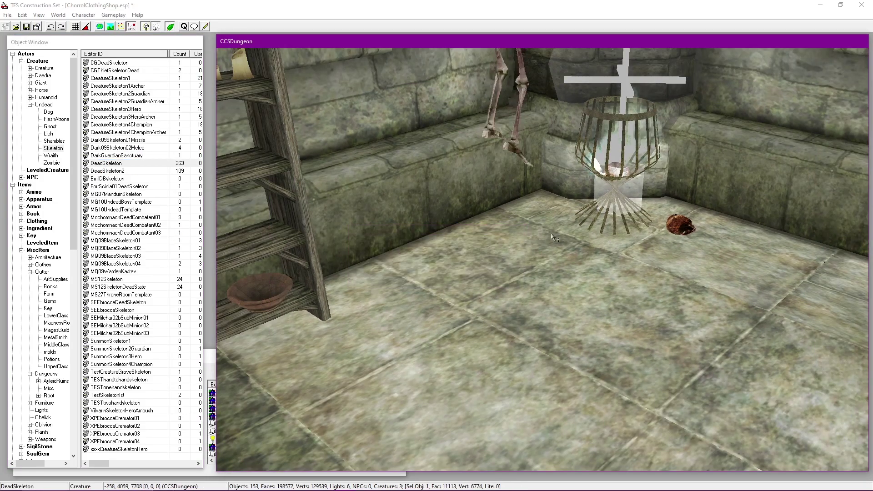
shift+middle_drag(554, 230, 479, 304)
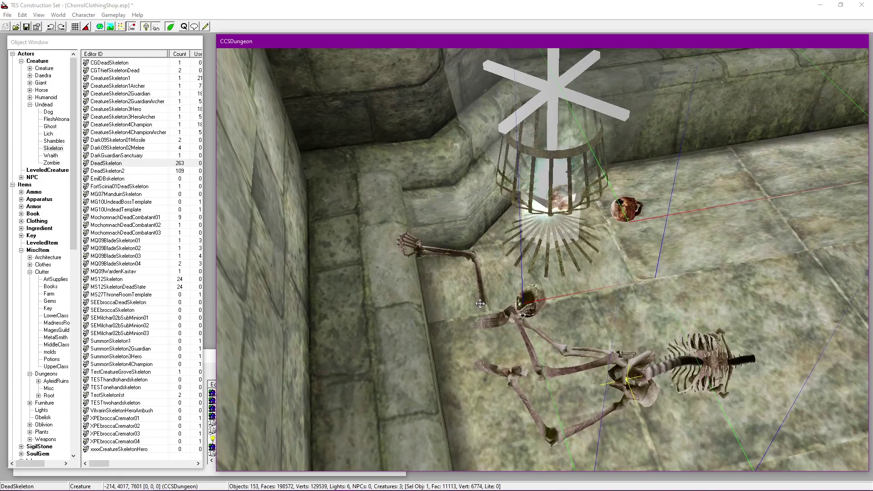
drag(481, 295, 716, 275)
shift+middle_drag(717, 275, 569, 327)
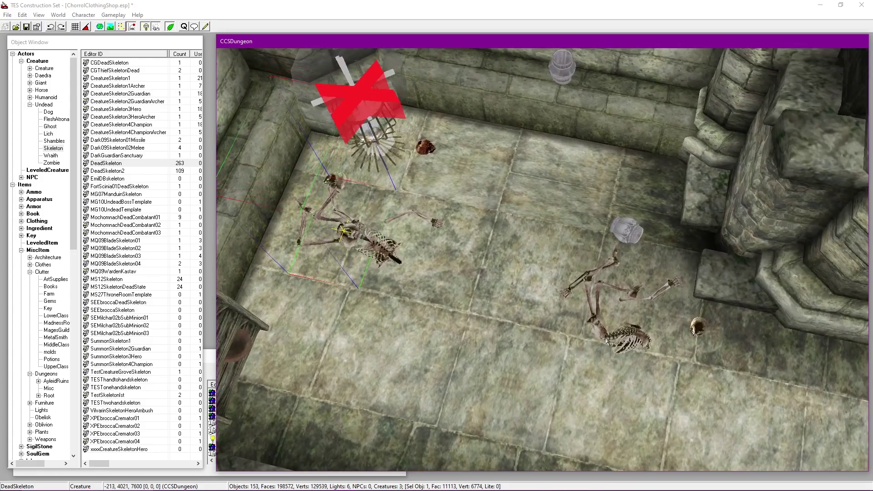
scroll(614, 341, up, 4)
middle_drag(622, 352, 601, 323)
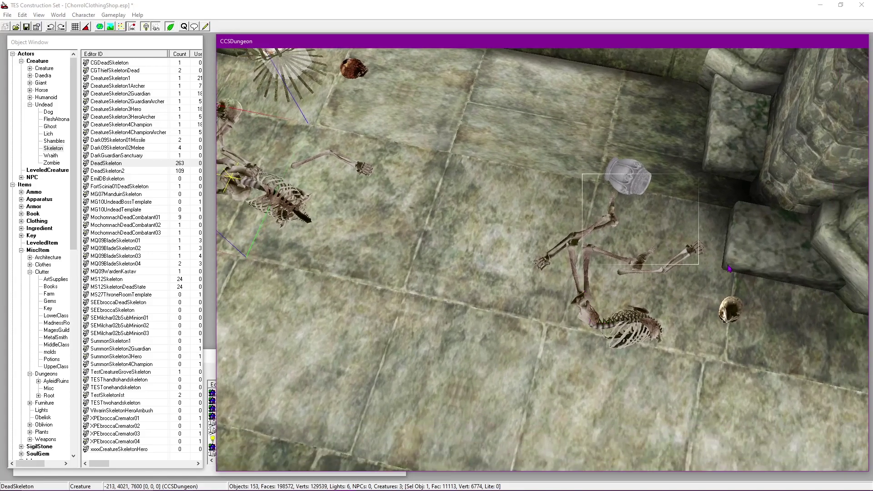
Step: Rearrange the collapsed skeleton near the fallen urn, pulling its torso below the urn and placing its skull beside the neck
click(629, 300)
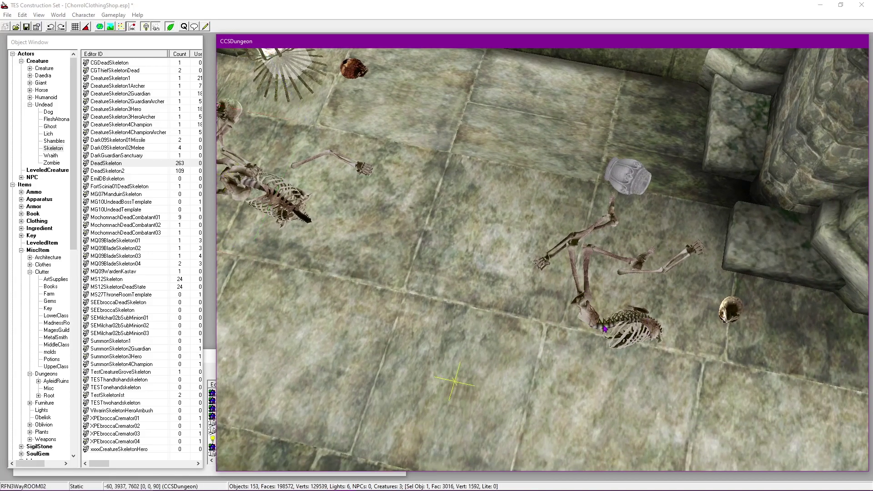
drag(737, 313, 700, 298)
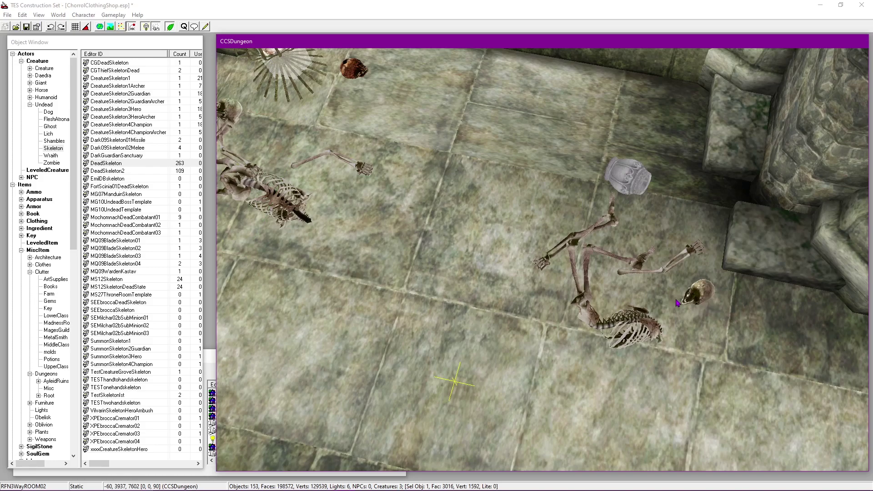
scroll(623, 324, up, 2)
middle_drag(667, 335, 632, 302)
drag(631, 302, 584, 249)
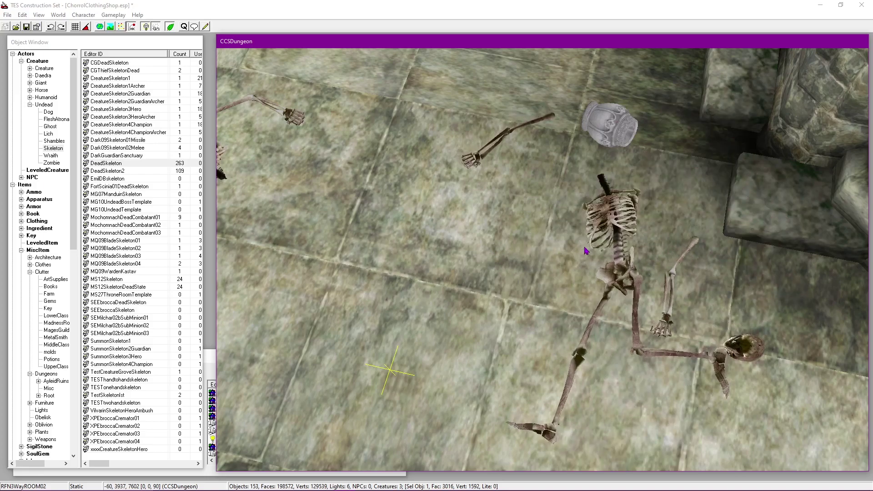
drag(746, 346, 678, 181)
scroll(678, 181, up, 2)
middle_drag(678, 181, 600, 220)
scroll(553, 180, down, 5)
scroll(600, 219, up, 3)
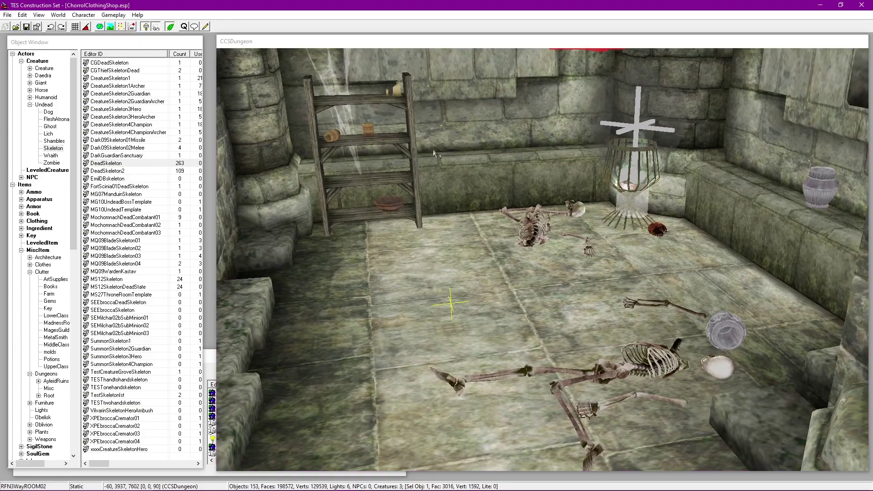
Step: Look over the collapsed skeleton beside the brazier, deselect it, and switch off the Havok simulation
click(413, 159)
shift+middle_drag(432, 134, 527, 310)
scroll(549, 241, up, 2)
click(493, 355)
shift+middle_drag(492, 356, 514, 362)
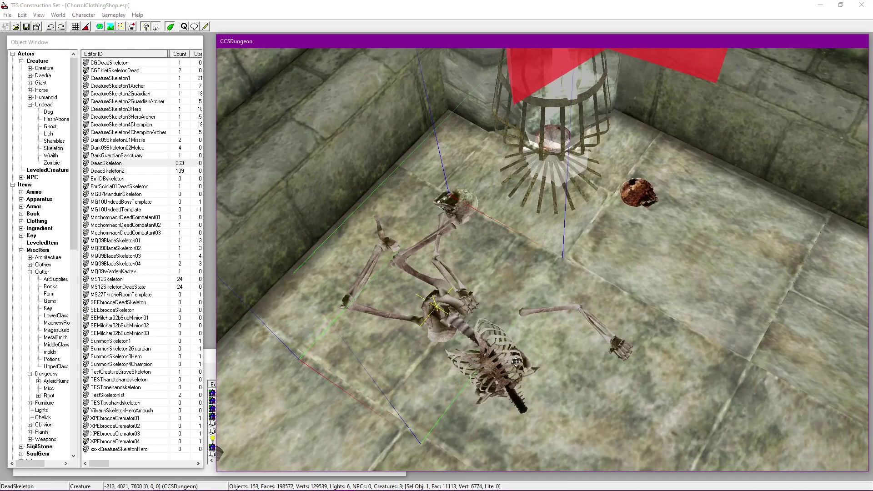
scroll(515, 362, up, 2)
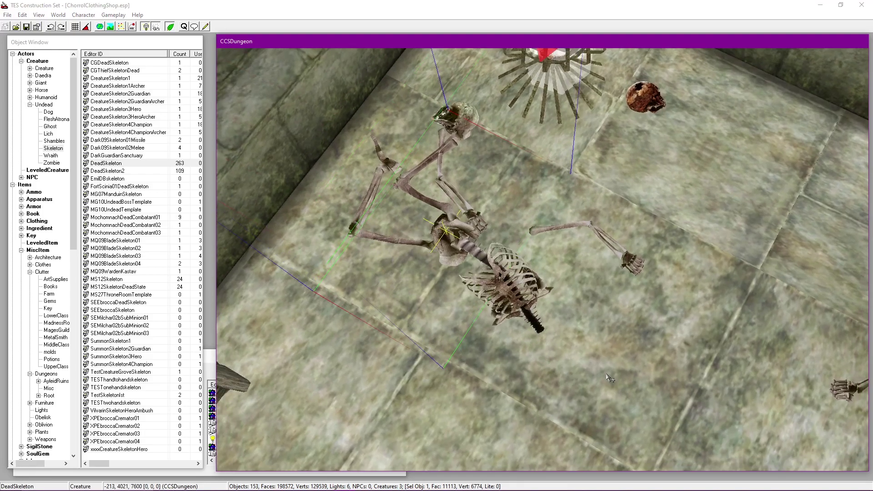
click(608, 377)
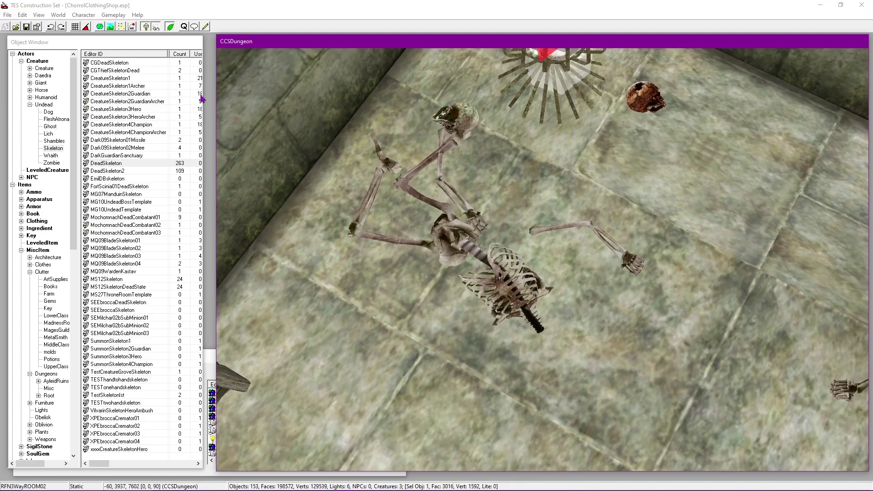
click(133, 27)
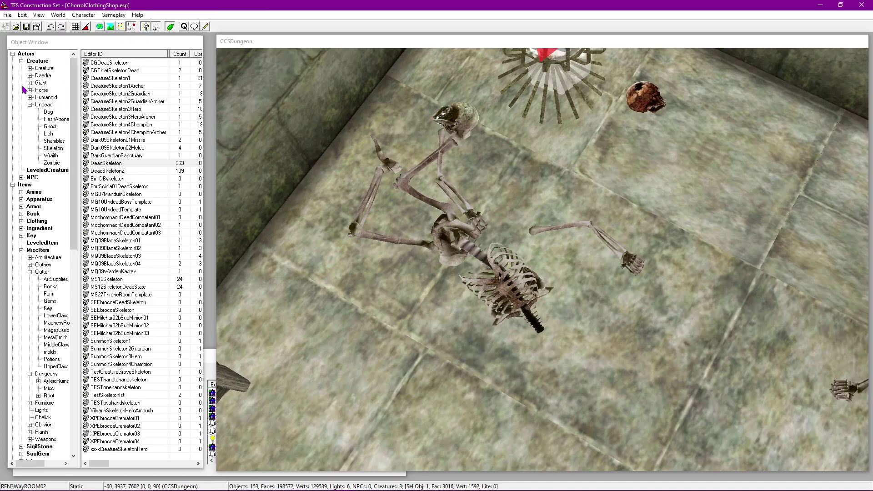
Step: Collapse the creature categories and list the iron weapons
click(21, 61)
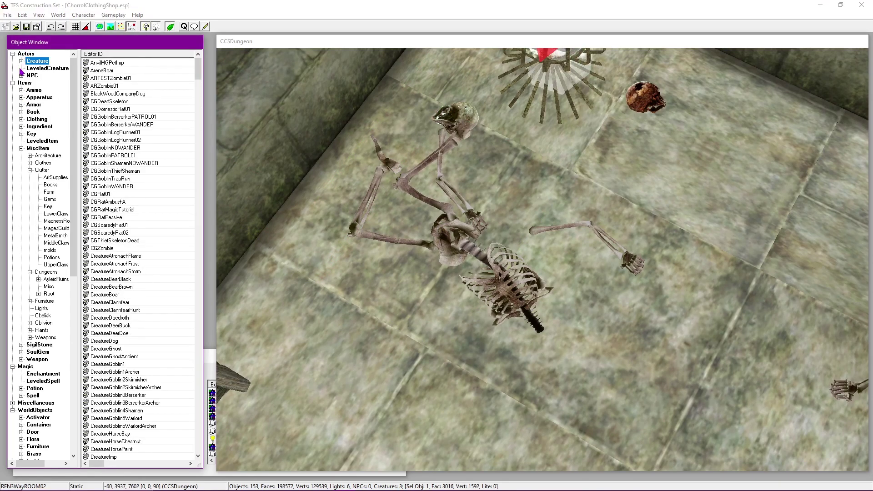
click(21, 359)
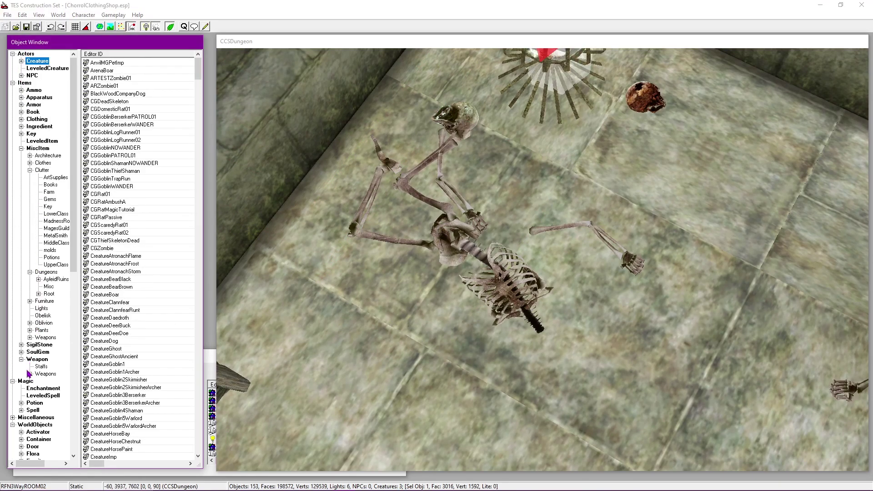
click(30, 373)
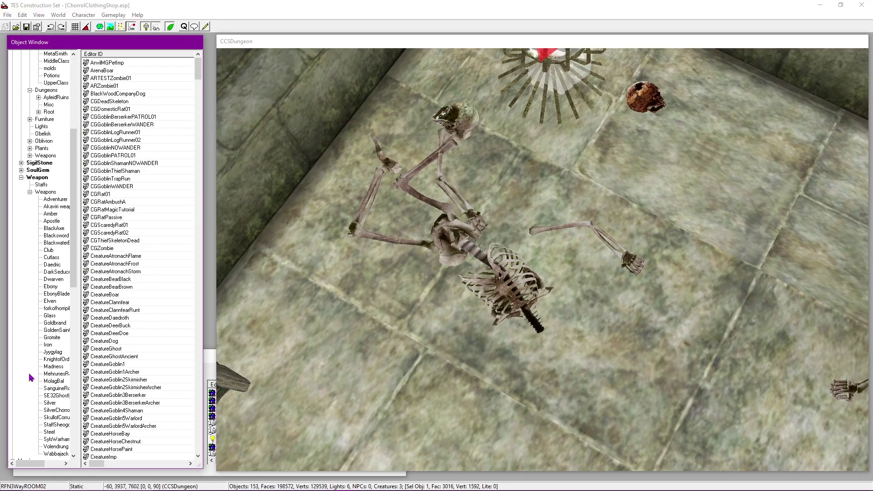
click(48, 345)
scroll(146, 326, down, 5)
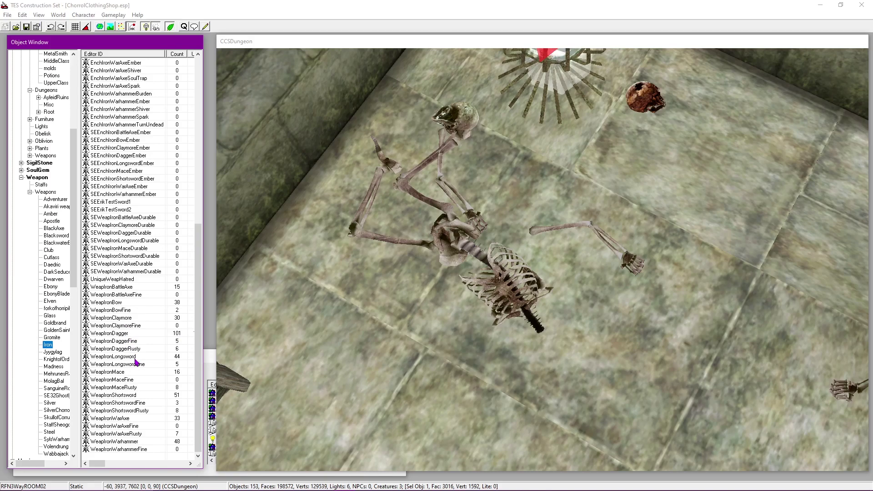
Step: Place a WeapIronMaceRusty on the floor at the brazier skeleton's detached hand, rotating it so the hand covers the handle
drag(136, 387, 623, 318)
key(f)
right_drag(597, 410, 618, 399)
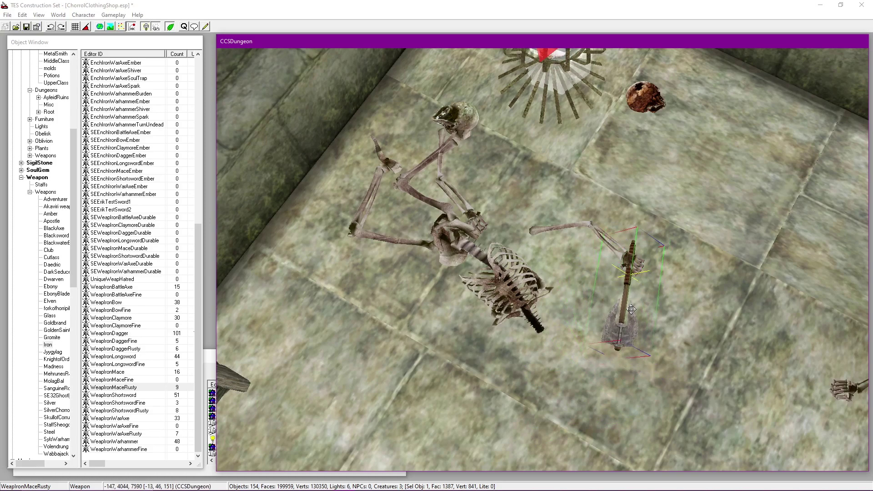
middle_drag(635, 303, 590, 288)
scroll(591, 288, up, 6)
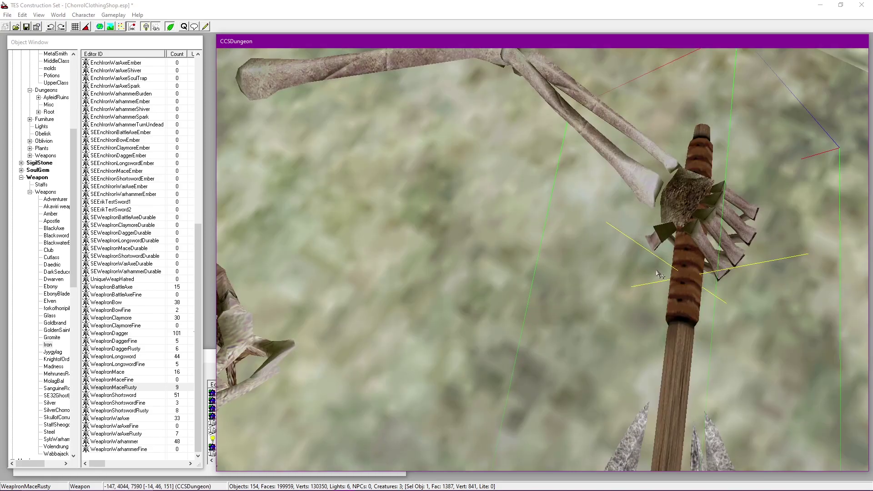
shift+middle_drag(655, 191, 387, 122)
scroll(403, 228, down, 6)
scroll(610, 271, up, 3)
scroll(611, 271, down, 4)
scroll(513, 209, down, 4)
Step: Place a WeapIronShortswordRusty beside the detached arm near the fallen urn, lay it on the floor, and toggle the Havok simulation
click(603, 337)
shift+middle_drag(602, 337, 577, 278)
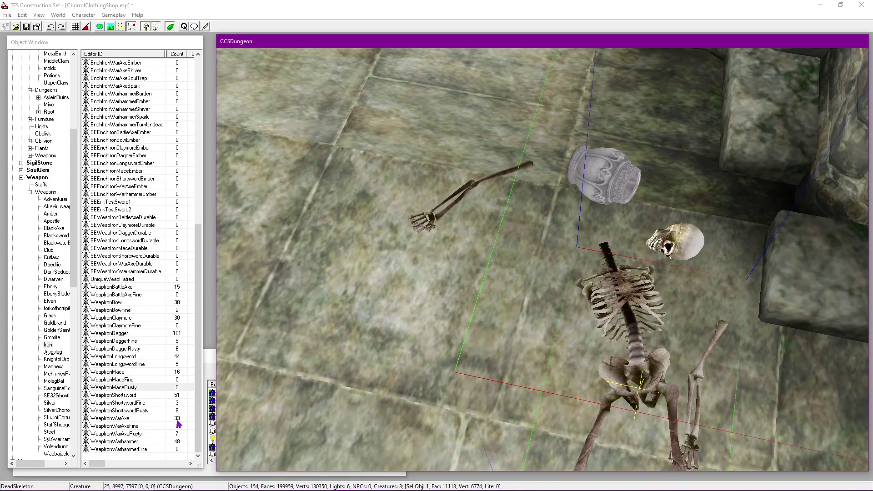
click(139, 357)
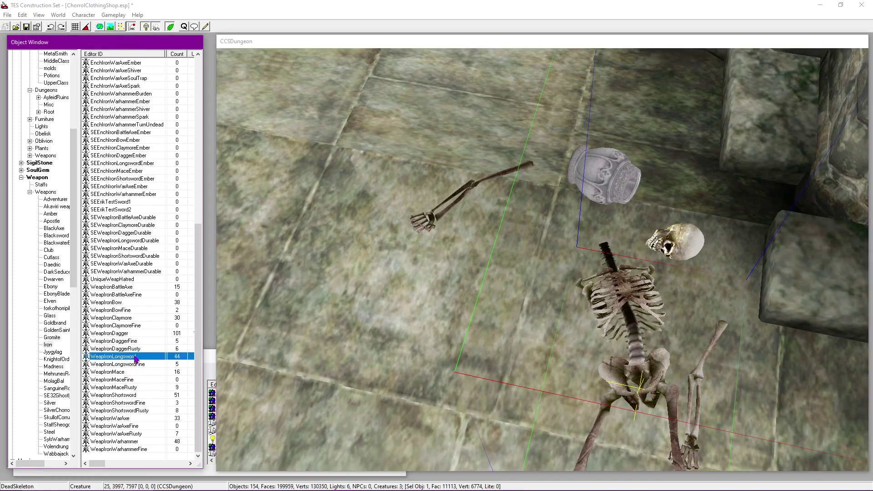
click(133, 410)
drag(505, 231, 484, 319)
drag(437, 355, 473, 252)
right_drag(473, 252, 508, 292)
key(shift)
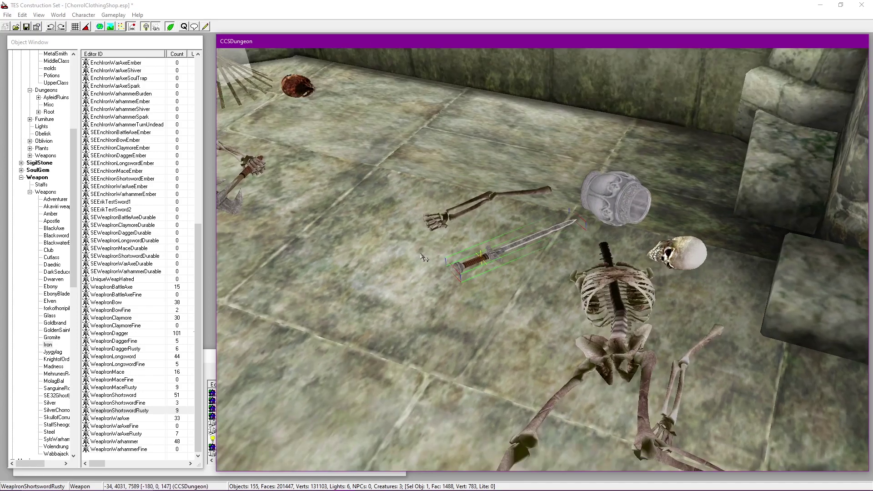
click(130, 27)
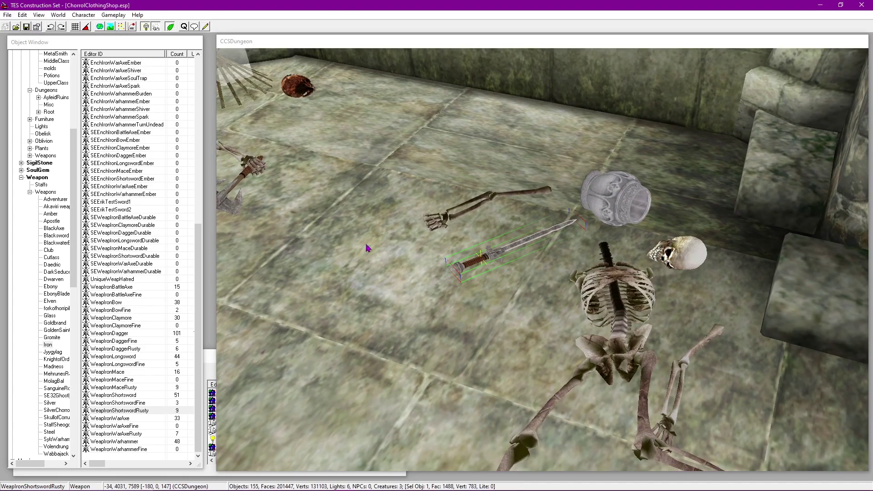
Step: Return to the skeleton by the brazier, list the iron armor pieces, and toggle the Havok simulation again
middle_drag(367, 252, 508, 261)
click(422, 271)
middle_drag(308, 209, 558, 265)
scroll(558, 265, up, 3)
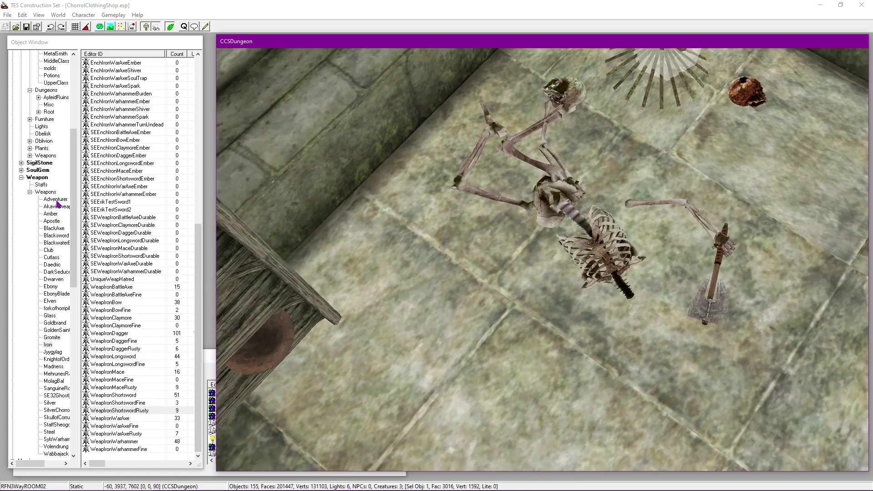
click(28, 195)
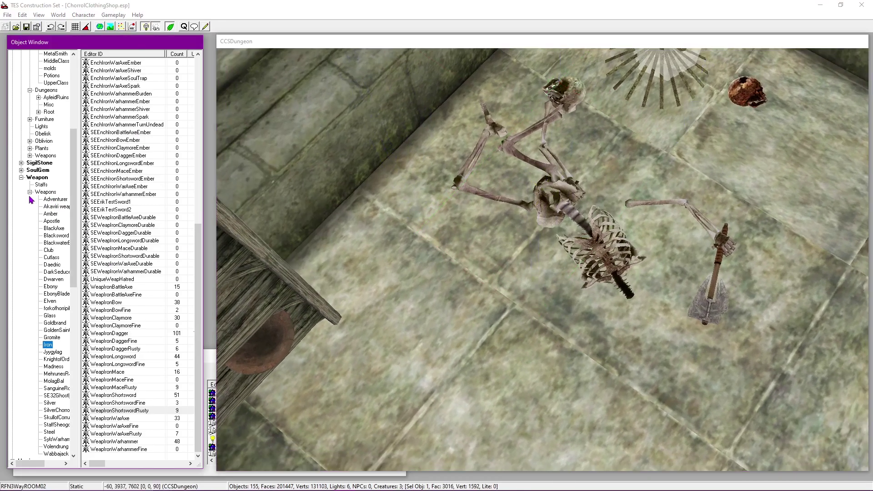
click(30, 191)
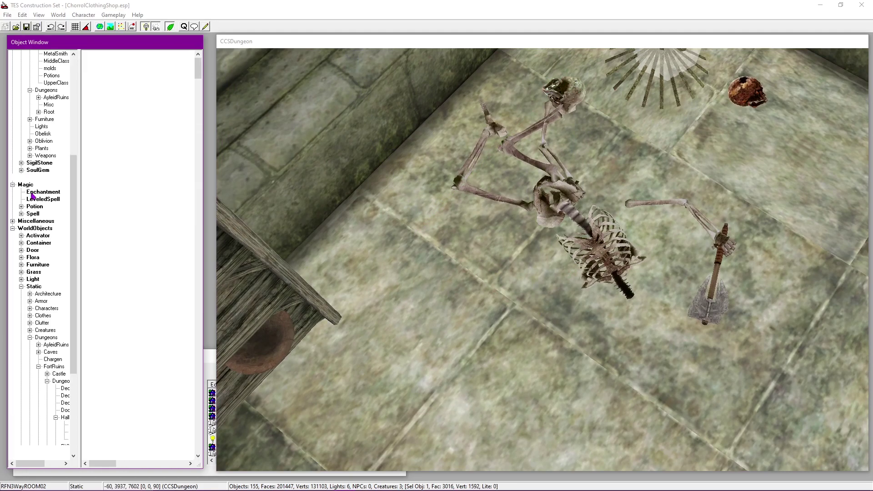
click(22, 105)
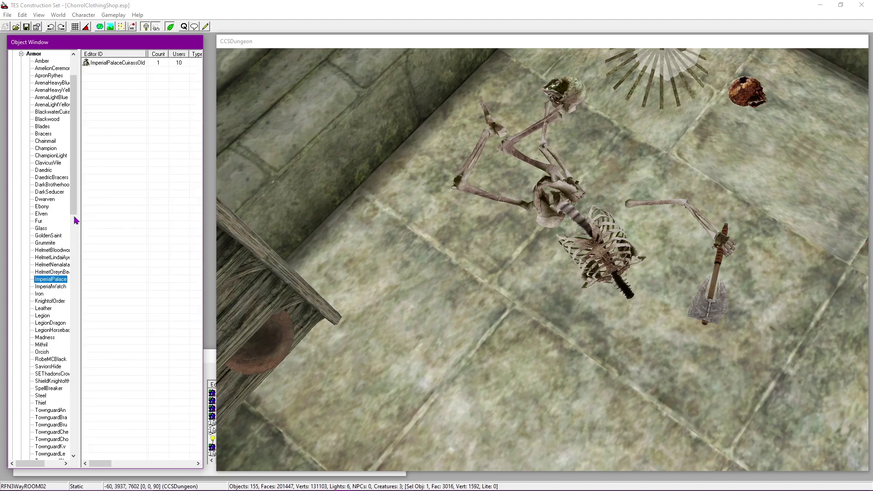
click(38, 294)
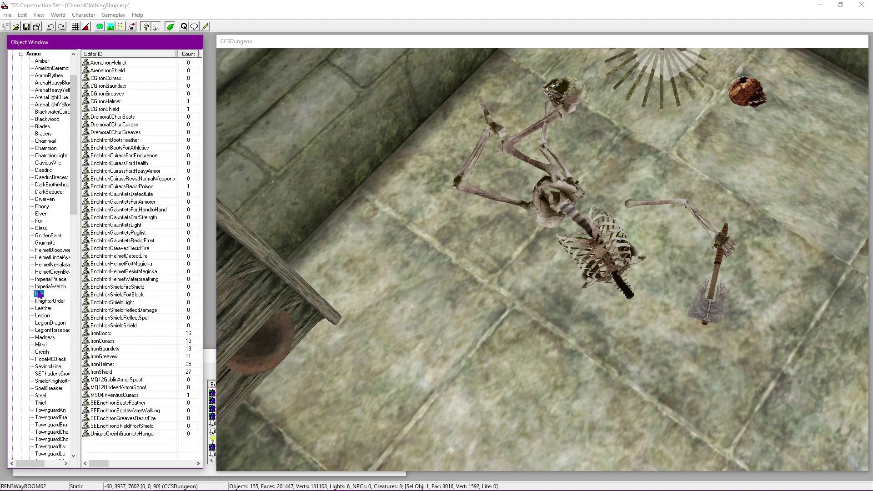
click(132, 28)
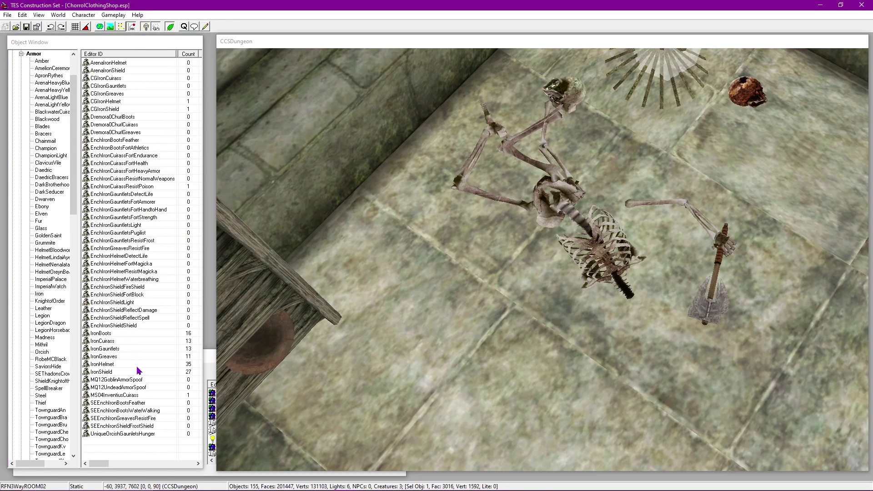
Step: Inspect the CGIronGauntlets armor record and its CGHeavyArmorScript, closing both without changes
double_click(119, 86)
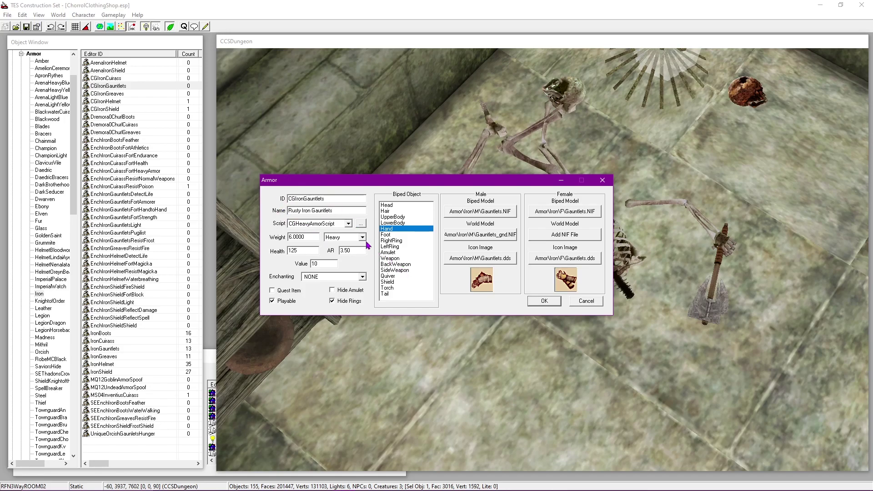
click(362, 224)
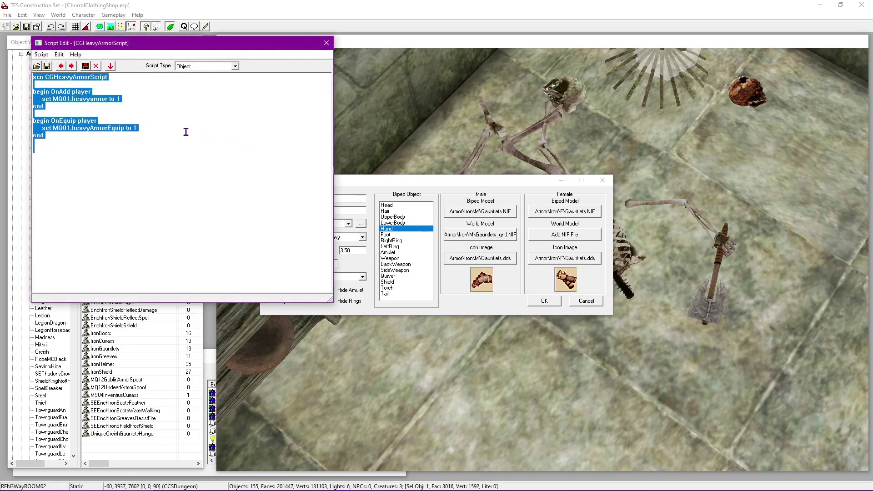
click(138, 102)
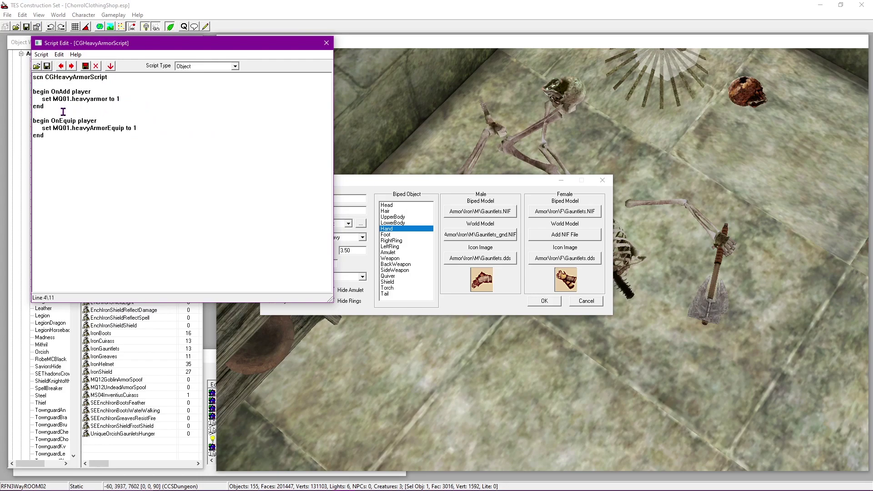
click(326, 42)
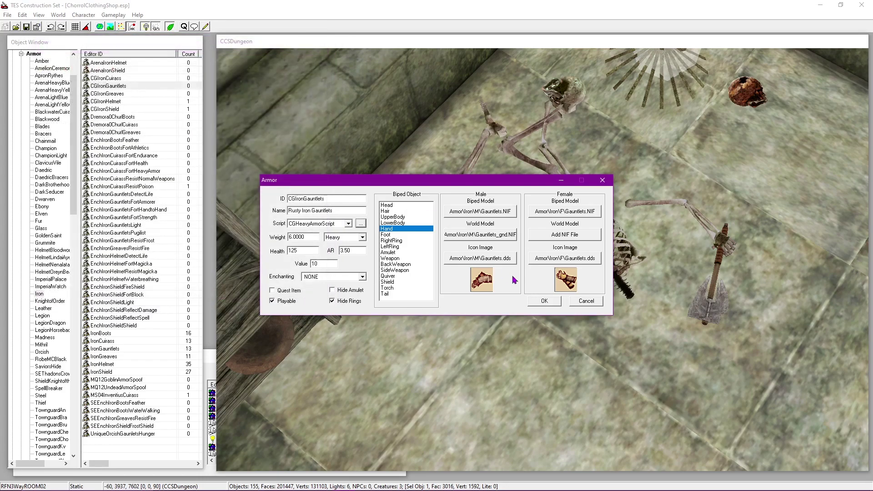
click(586, 301)
Step: Place an IronHelmet between the skeleton's skull and the brazier and lower it to a Z position of about 7587
scroll(434, 248, up, 5)
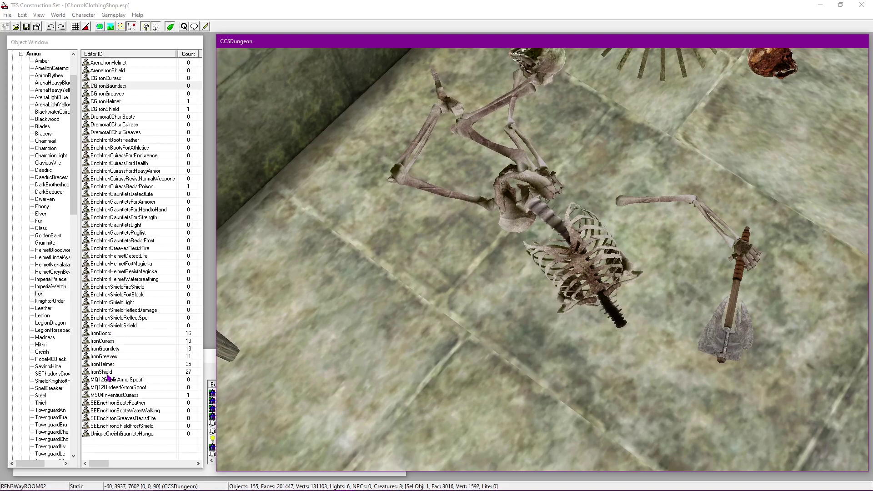
middle_drag(447, 268, 415, 339)
scroll(482, 309, up, 1)
middle_drag(495, 300, 511, 317)
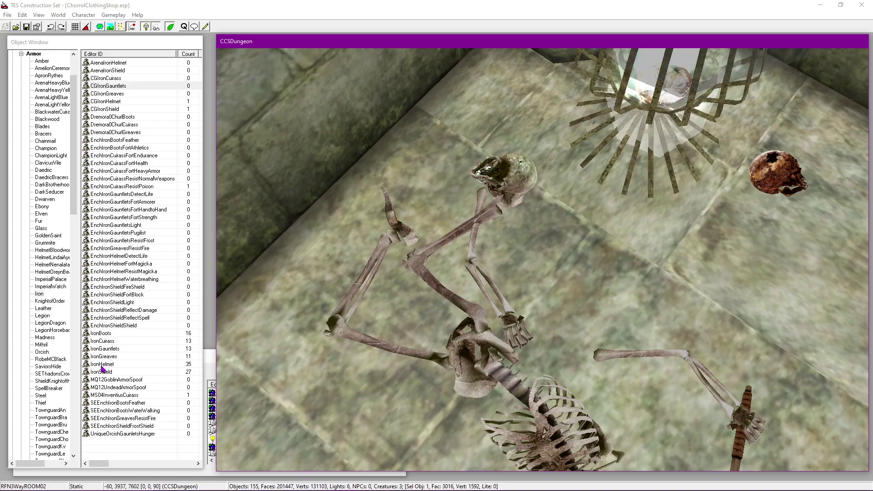
drag(102, 368, 487, 256)
drag(551, 193, 541, 178)
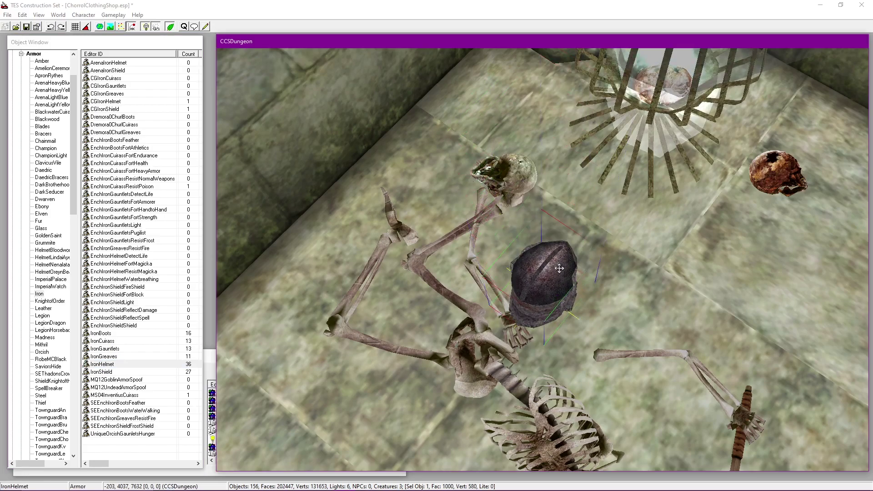
drag(508, 278, 585, 249)
drag(690, 336, 564, 221)
shift+middle_drag(563, 242, 644, 176)
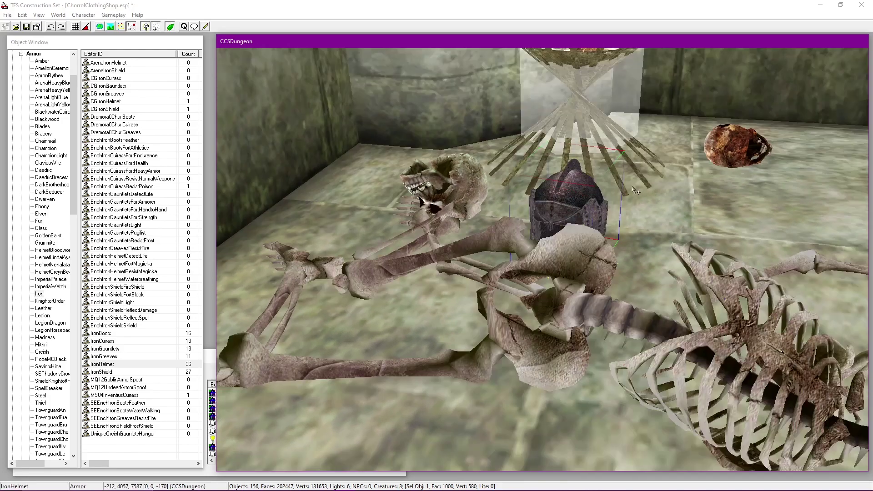
Step: Tip the iron helmet onto its side beside the skull, rotated to about 99, -34, 128, and adjust its resting position
right_drag(574, 223, 586, 195)
drag(586, 195, 551, 205)
shift+middle_drag(551, 204, 532, 241)
drag(531, 241, 514, 228)
shift+middle_drag(514, 227, 613, 268)
drag(613, 268, 652, 254)
shift+middle_drag(652, 255, 660, 315)
scroll(617, 287, down, 3)
scroll(660, 315, up, 3)
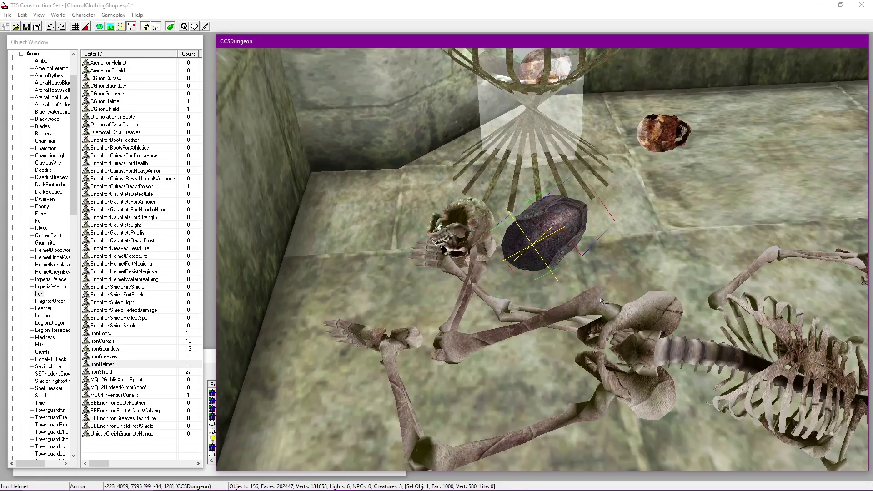
key(d)
Step: Run the Havok simulation on the skeleton by the brazier, pull its skull beside the shoulder, and delete the iron helmet
click(609, 333)
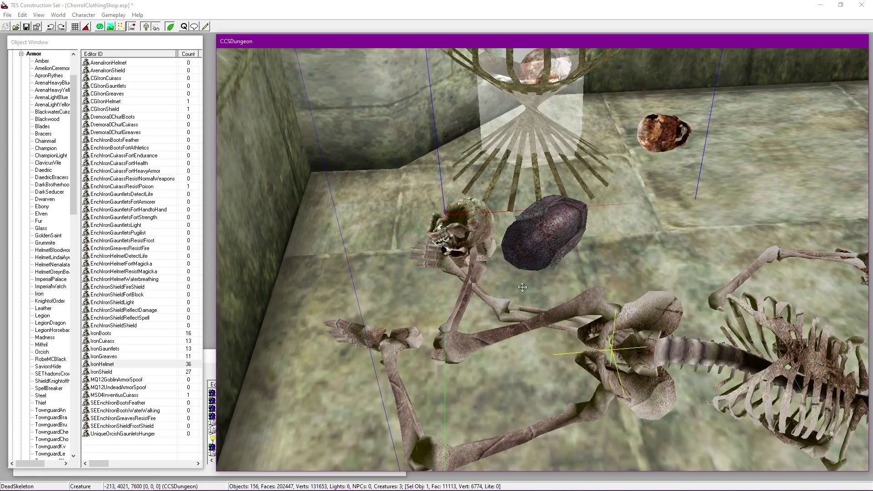
click(130, 28)
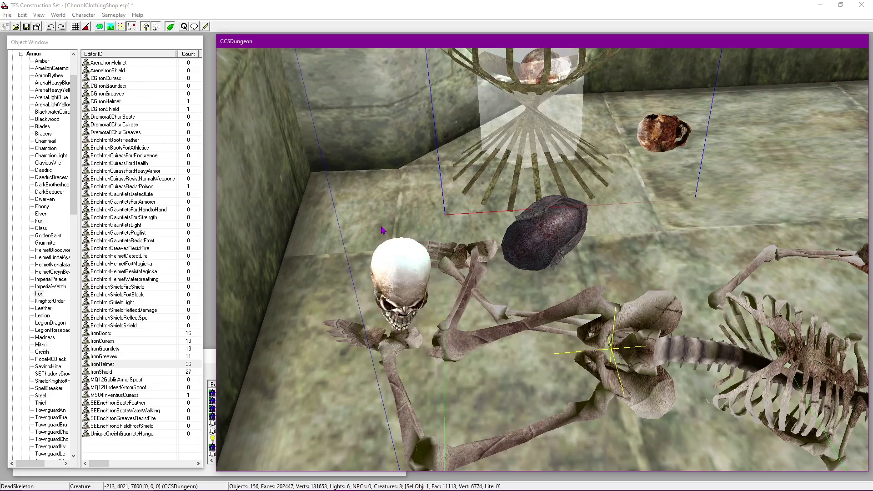
shift+middle_drag(423, 314, 514, 362)
drag(513, 362, 677, 258)
middle_drag(676, 258, 619, 253)
key(Delete)
Step: Nudge the skeleton's outstretched hand onto the axe handle and add the axe to the selection
click(691, 237)
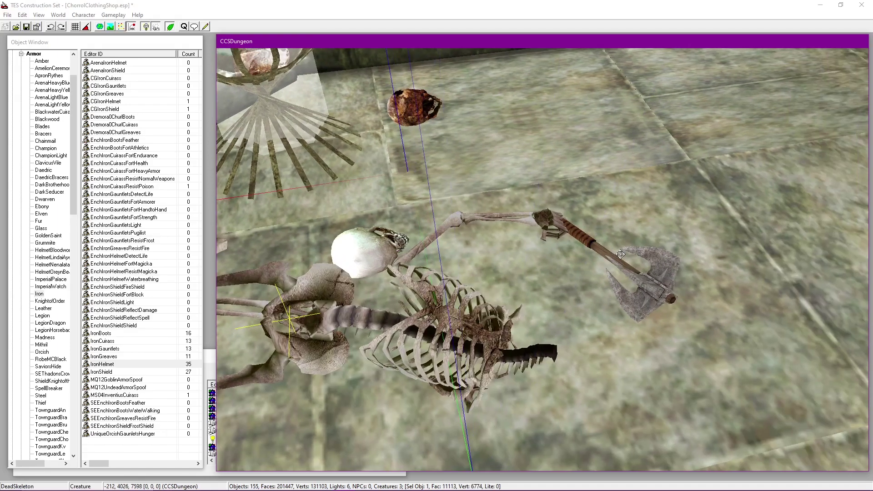
scroll(619, 252, up, 3)
drag(552, 207, 561, 205)
ctrl+click(562, 205)
scroll(562, 205, up, 3)
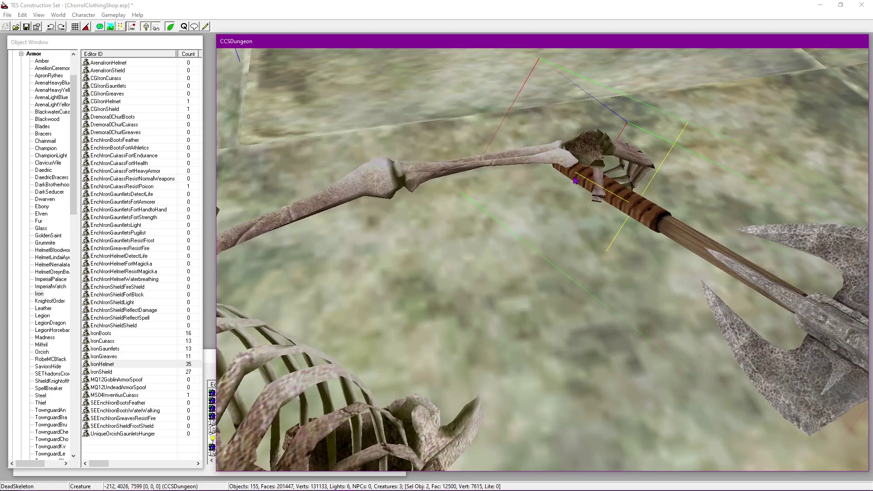
shift+middle_drag(611, 141, 659, 173)
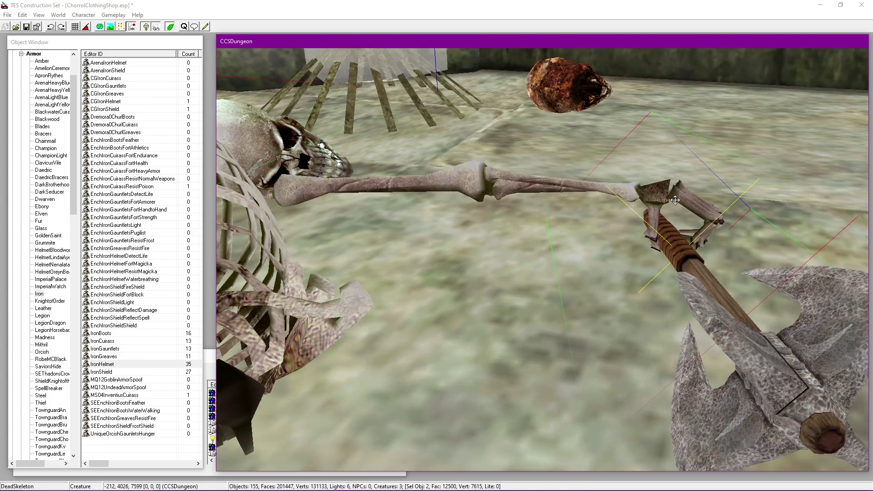
shift+middle_drag(638, 251, 558, 226)
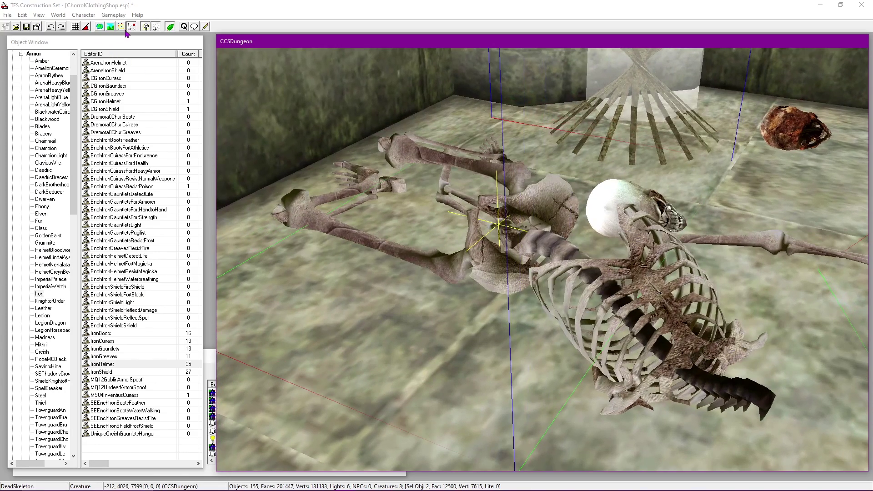
Step: Place an IronHelmet on the floor between the ribcage and the axe, settle it with Havok, and save the plugin
middle_drag(423, 211, 314, 270)
drag(103, 365, 592, 408)
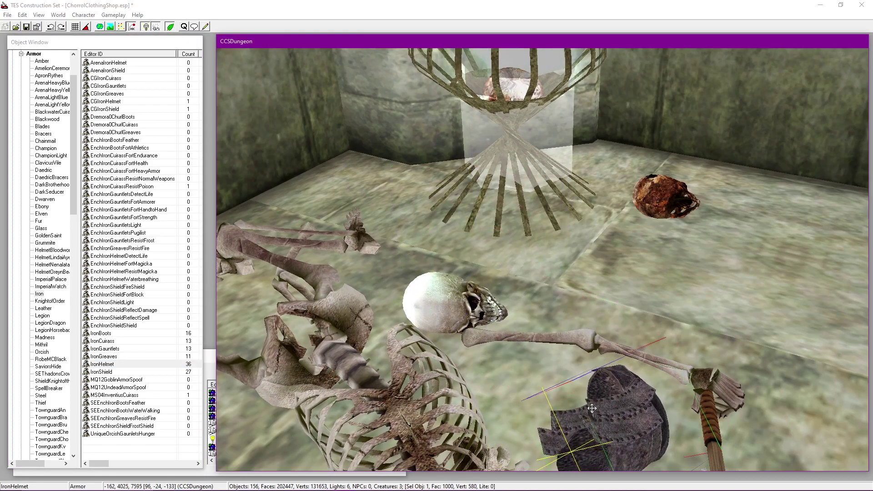
scroll(592, 408, down, 1)
click(131, 26)
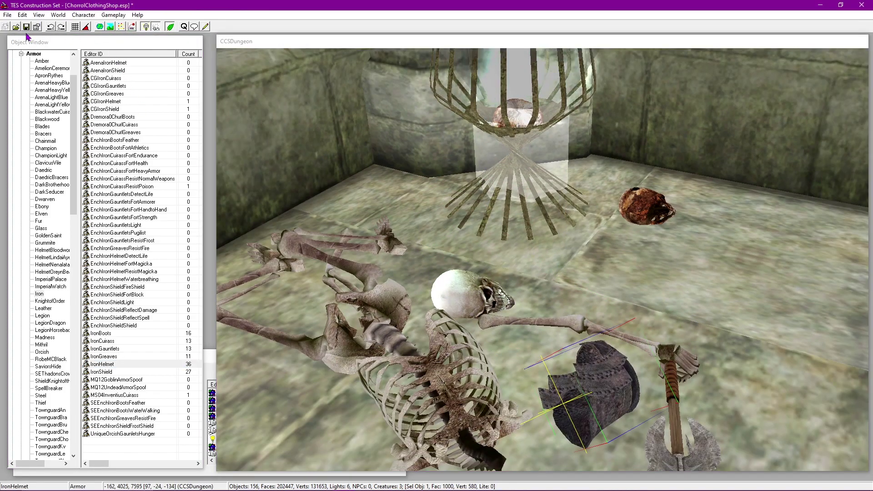
click(371, 333)
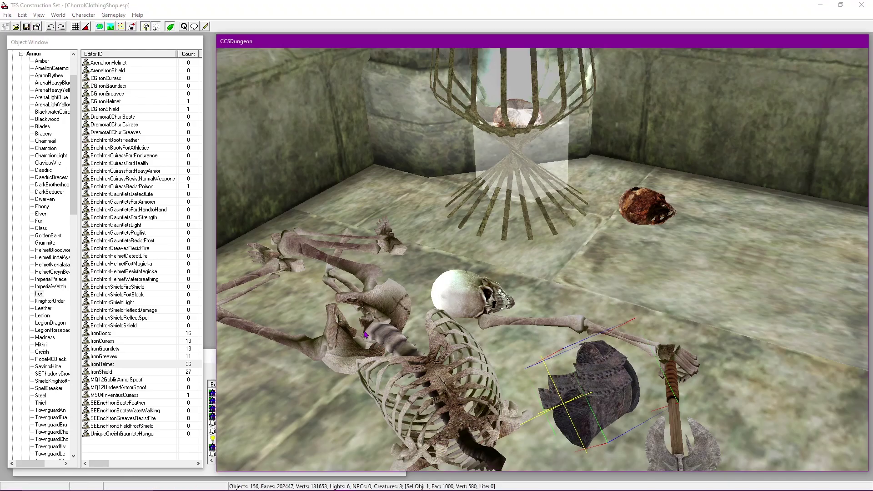
Step: Select the other dead skeleton beside the fallen urn and list the TownguardCho armor pieces
middle_drag(371, 333, 325, 282)
scroll(325, 282, down, 4)
middle_drag(345, 241, 256, 212)
click(538, 256)
shift+middle_drag(539, 256, 562, 276)
scroll(595, 225, up, 5)
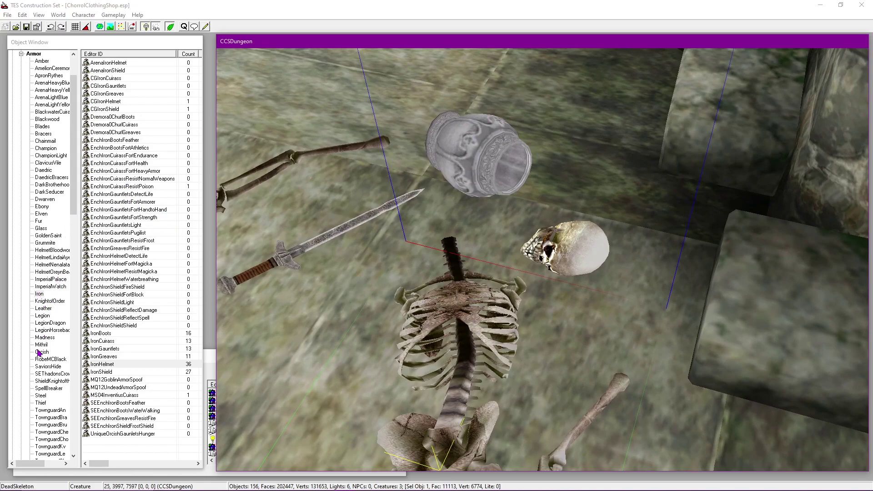
click(51, 417)
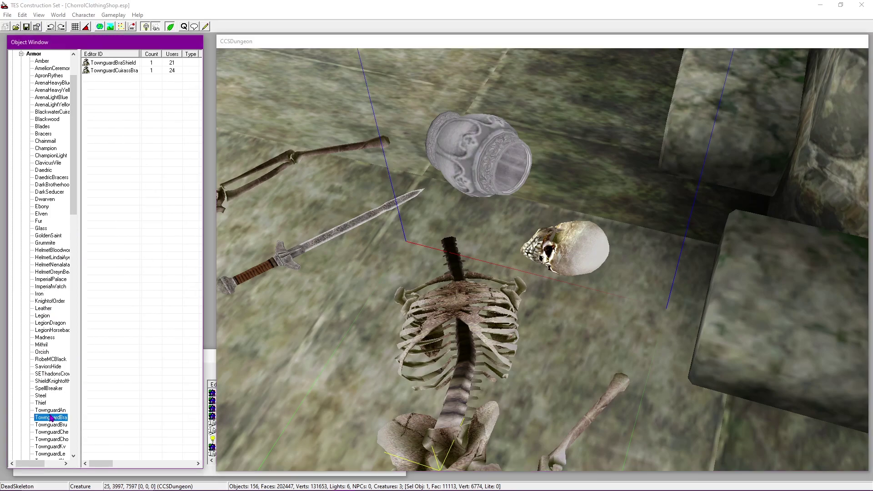
scroll(50, 414, down, 3)
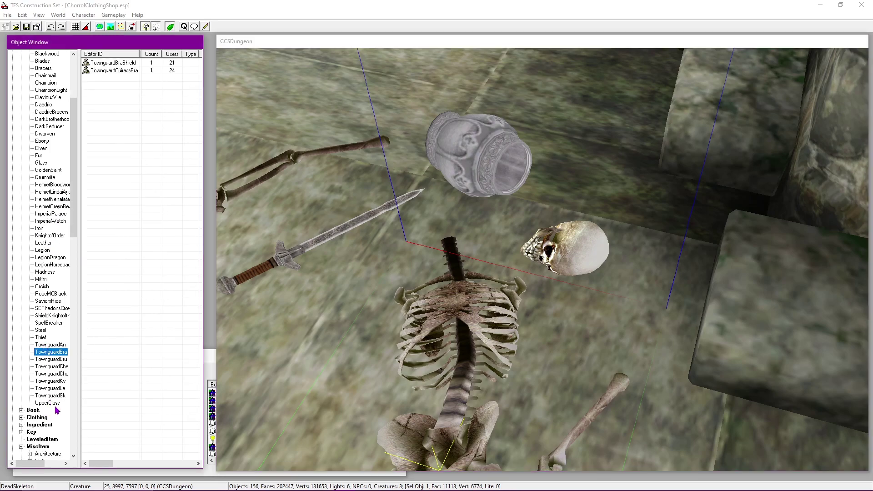
click(51, 345)
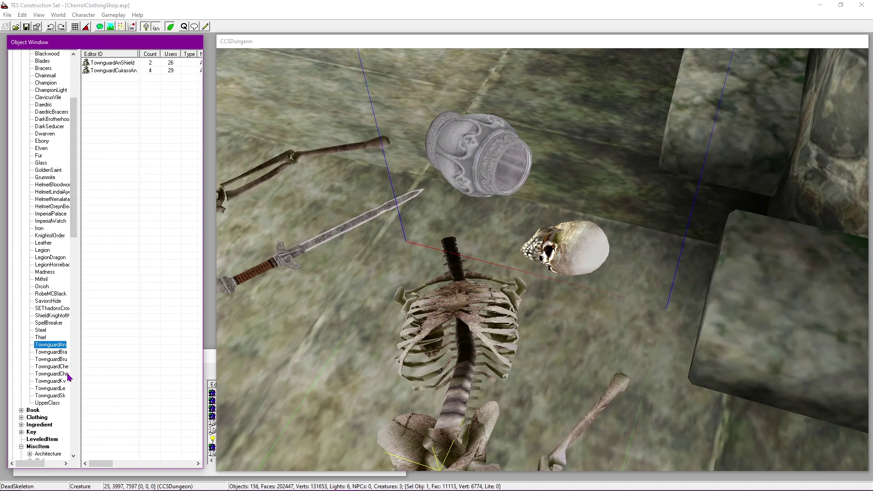
click(55, 375)
scroll(458, 314, down, 2)
Step: Place a TownguardChoShield beside the second skeleton, rotate it to -20 about Z, and drop it to the floor with Havok
middle_drag(458, 314, 484, 276)
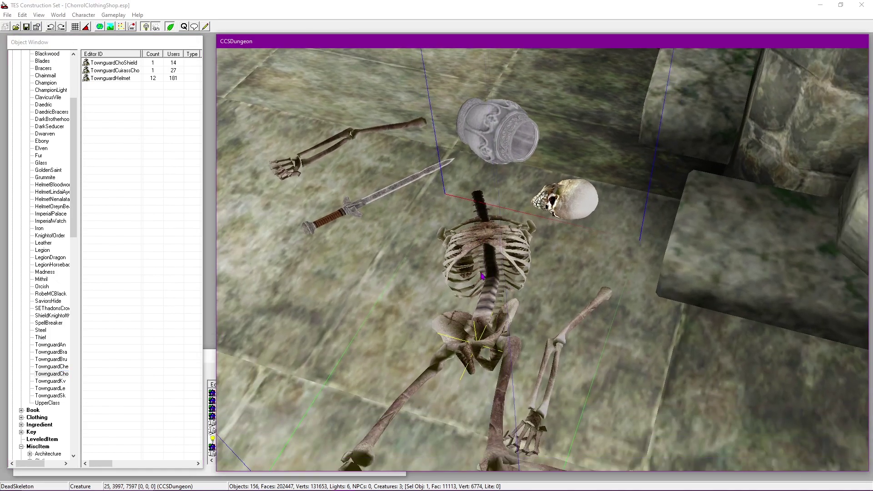
scroll(492, 312, down, 1)
scroll(492, 311, down, 2)
middle_drag(516, 306, 493, 310)
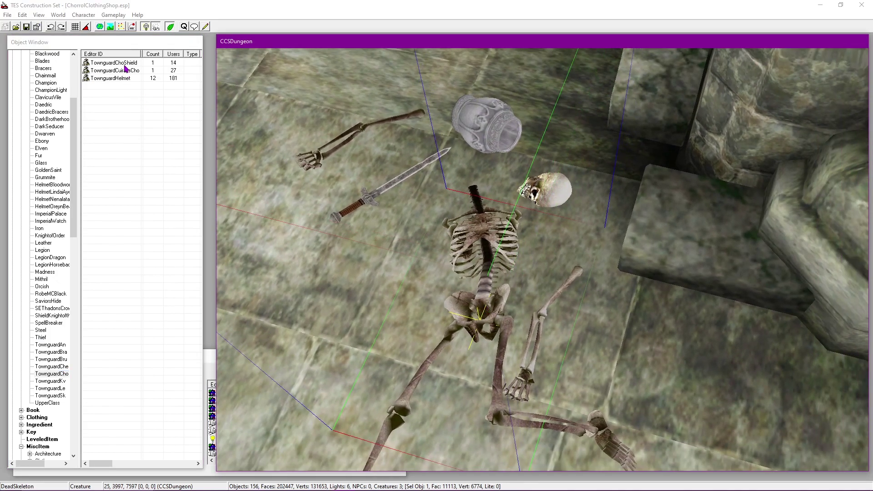
drag(124, 64, 499, 228)
drag(639, 286, 638, 291)
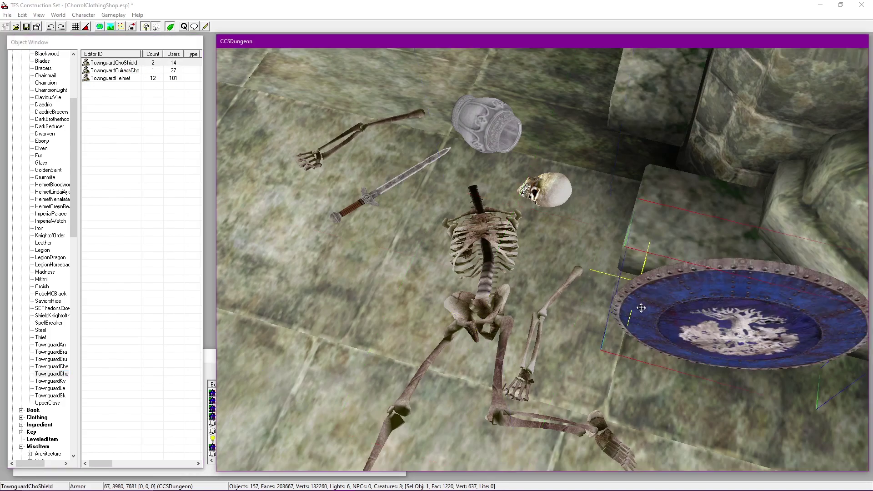
right_drag(710, 326, 666, 311)
drag(666, 311, 588, 291)
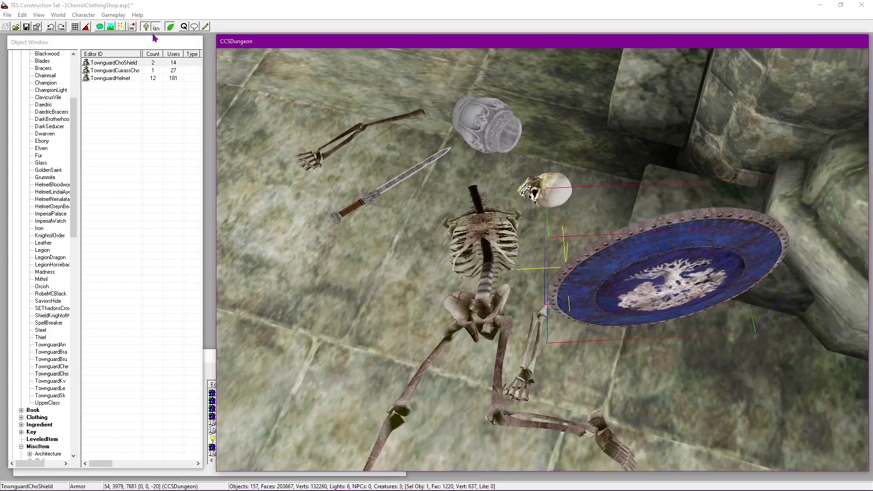
click(134, 27)
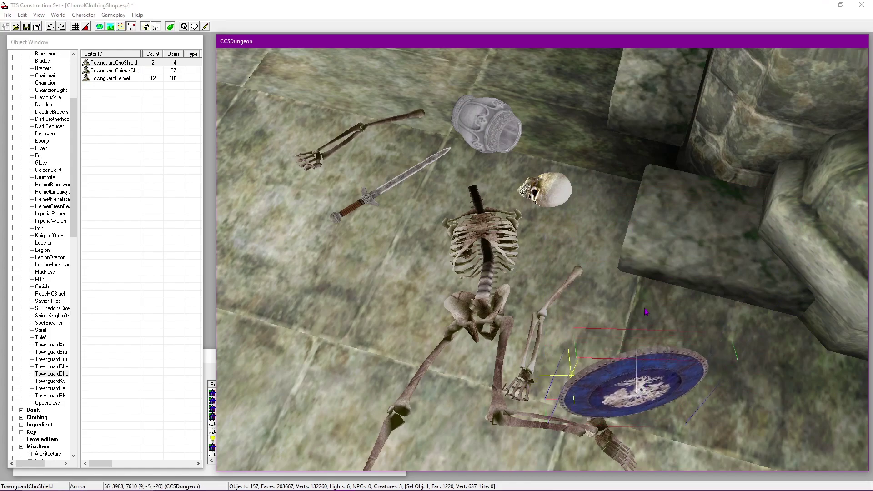
Step: Place a TownguardHelmet beside the second skeleton's skull at about 42, 4059, 7595, rotated to about 98, -20, -81
middle_drag(536, 274, 299, 224)
scroll(590, 296, up, 3)
drag(111, 79, 553, 336)
drag(553, 273, 562, 321)
scroll(554, 385, up, 3)
drag(553, 386, 548, 269)
right_drag(548, 269, 565, 234)
drag(564, 234, 586, 218)
key(shift)
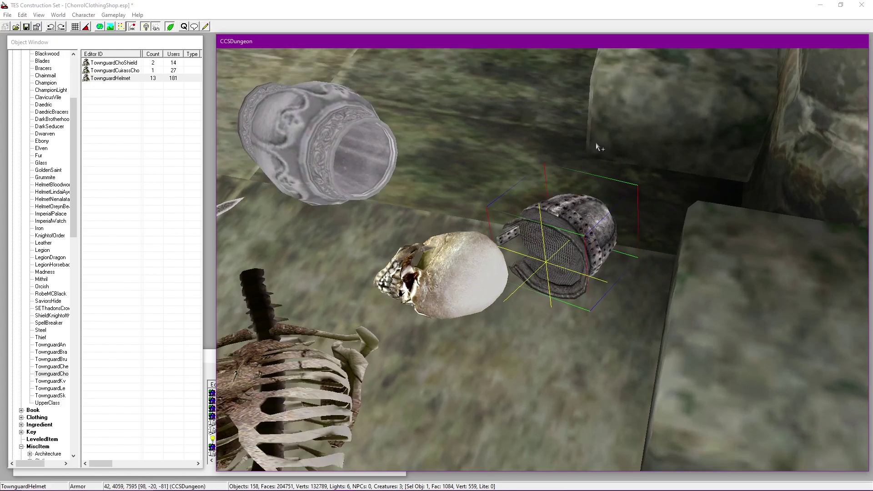
Step: Stop the Havok simulation on the town guard helmet and save the plugin, checking the arrangement of both skeletons
key(shift)
click(133, 29)
click(26, 27)
scroll(452, 245, down, 10)
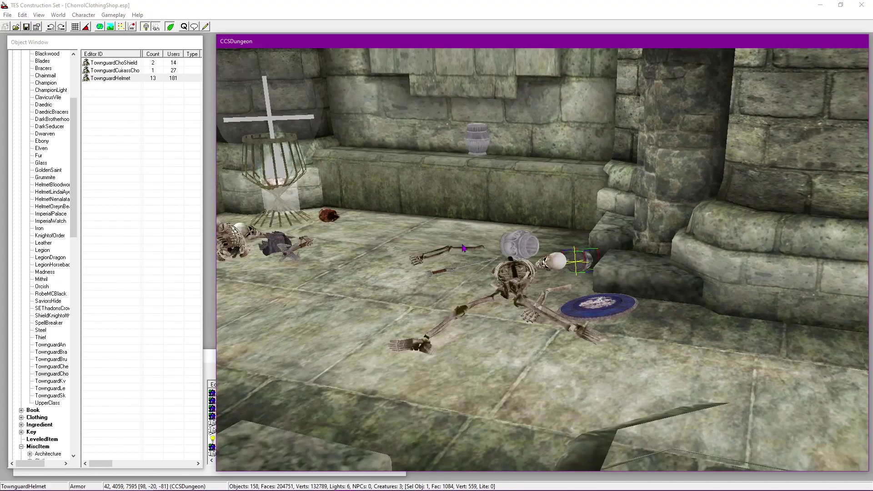
key(shift)
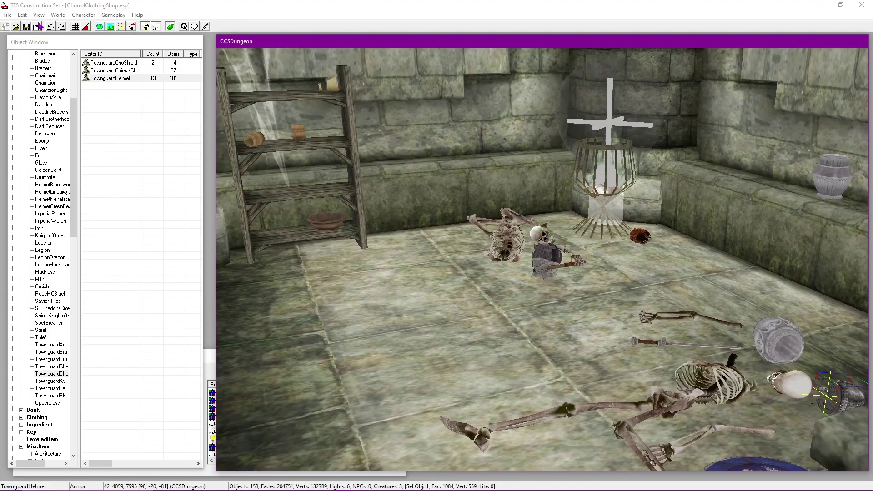
click(29, 28)
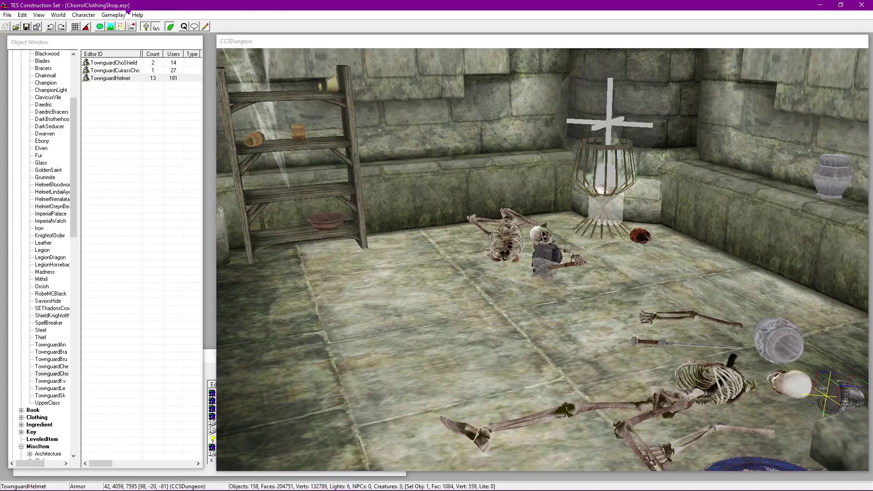
click(353, 187)
middle_drag(353, 187, 467, 264)
click(401, 306)
shift+middle_drag(401, 306, 107, 122)
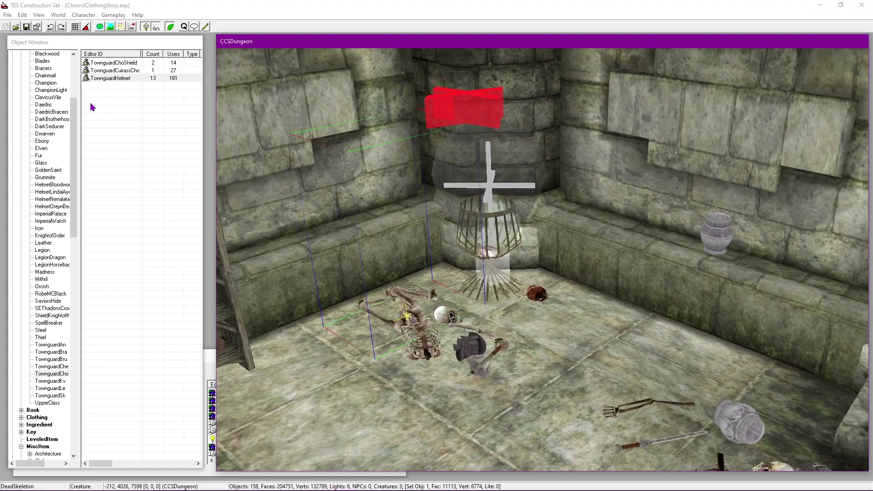
click(26, 27)
Step: Collapse the armor and item categories and list the undead Zombie creatures
middle_drag(516, 233, 562, 177)
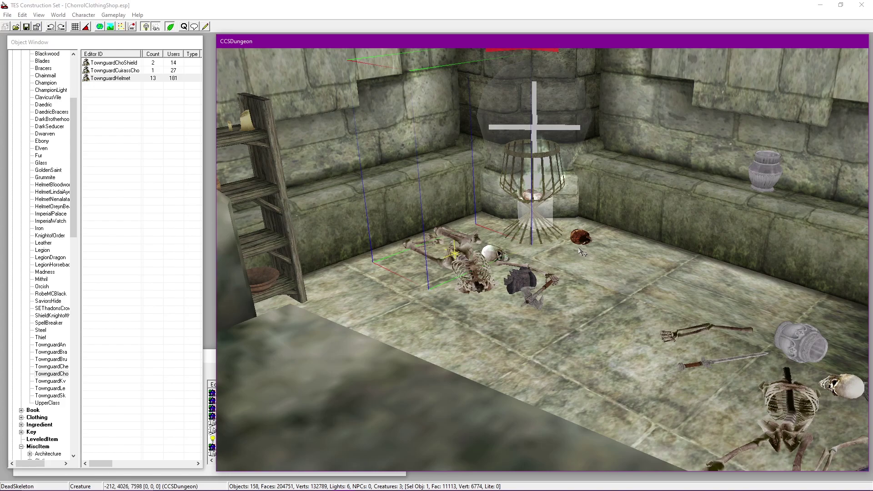
scroll(26, 111, up, 5)
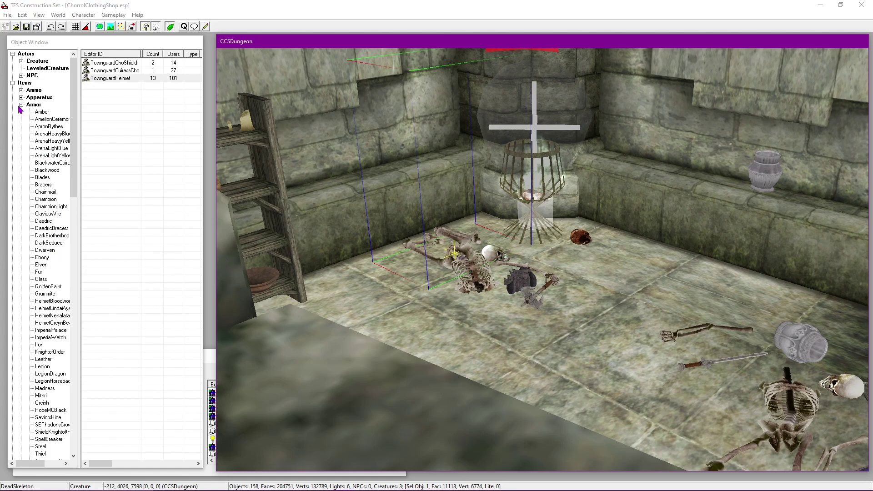
click(20, 105)
click(13, 83)
click(21, 61)
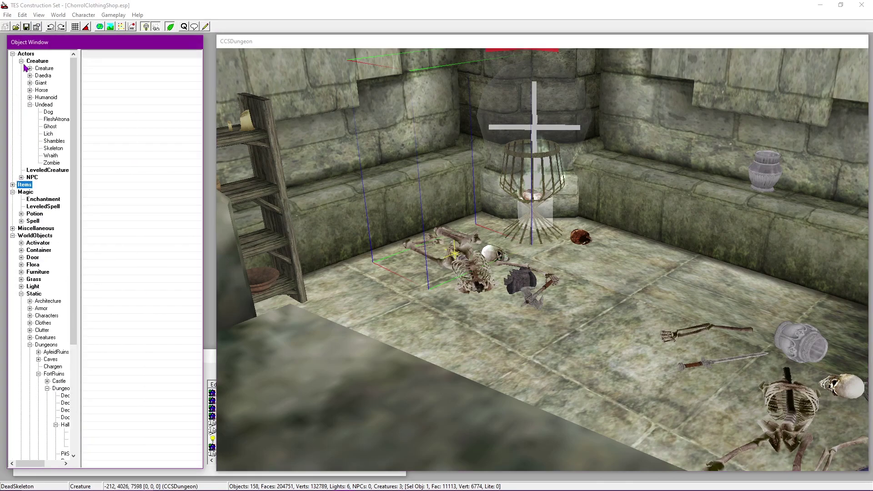
click(52, 163)
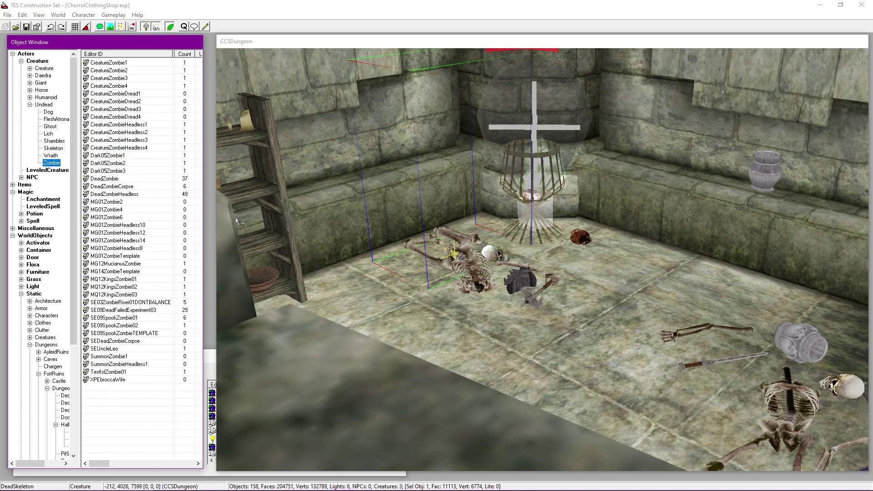
Step: Select the CSDungeonFireBlue light above the brazier and examine the crypt under its own lighting before restoring the bright view
scroll(409, 195, down, 2)
click(519, 152)
scroll(519, 152, down, 3)
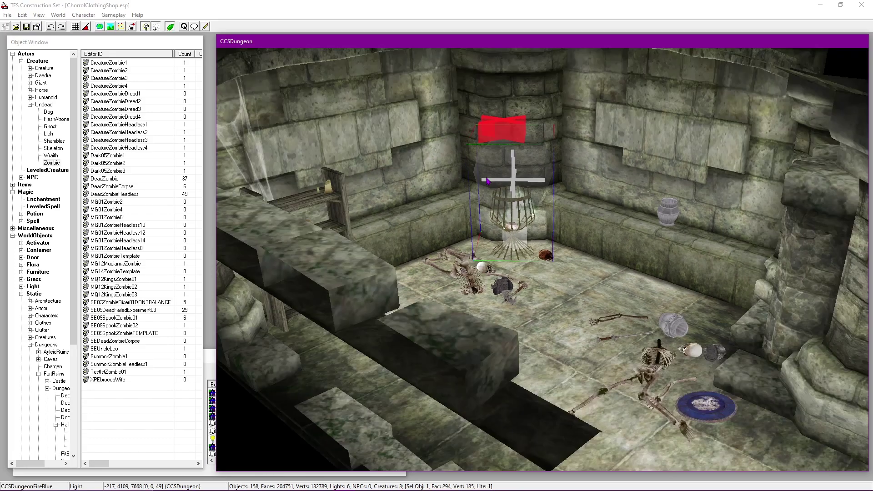
key(shift)
key(a)
key(shift)
scroll(318, 265, up, 3)
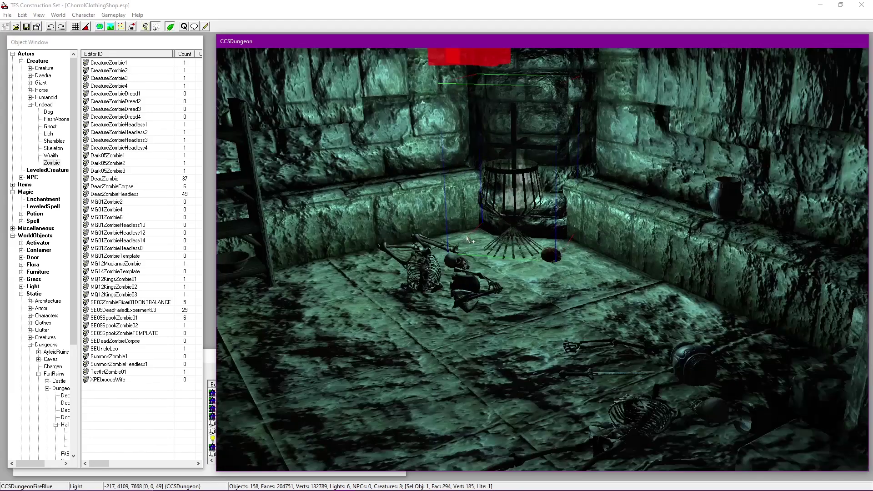
key(shift)
scroll(496, 245, down, 3)
scroll(489, 248, up, 5)
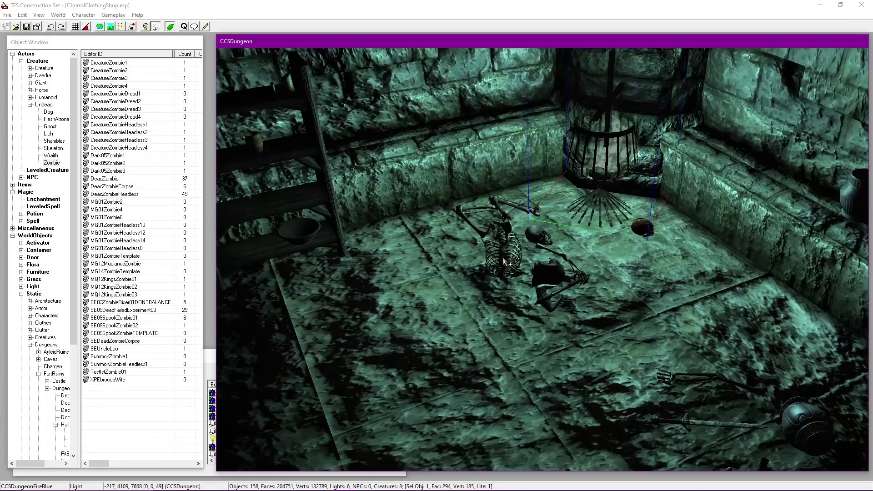
key(a)
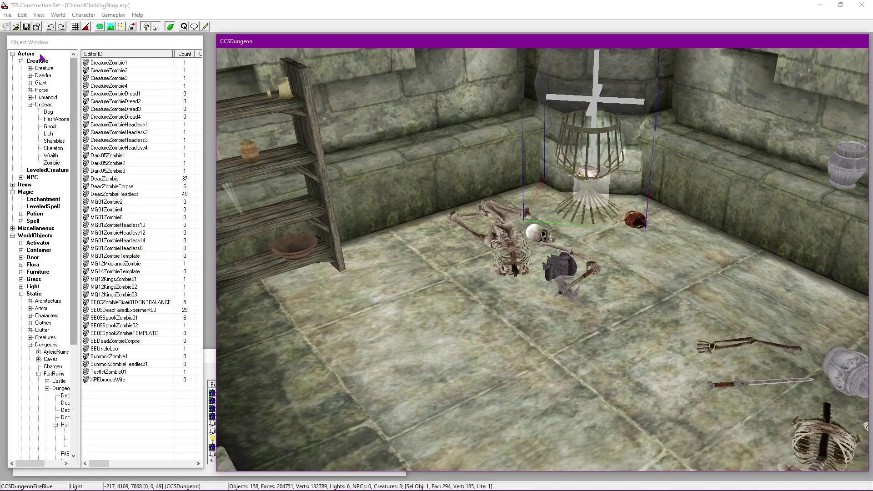
Step: Edit the CreatureZombieDread1 creature, setting its ID to CCSDungeonZombie and its name to Decomposing Corpse, with the full model preview shown
click(19, 42)
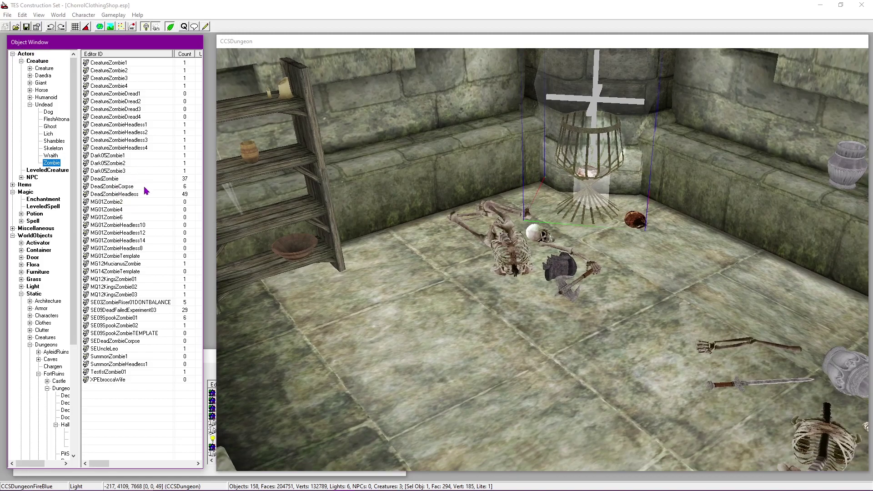
double_click(141, 94)
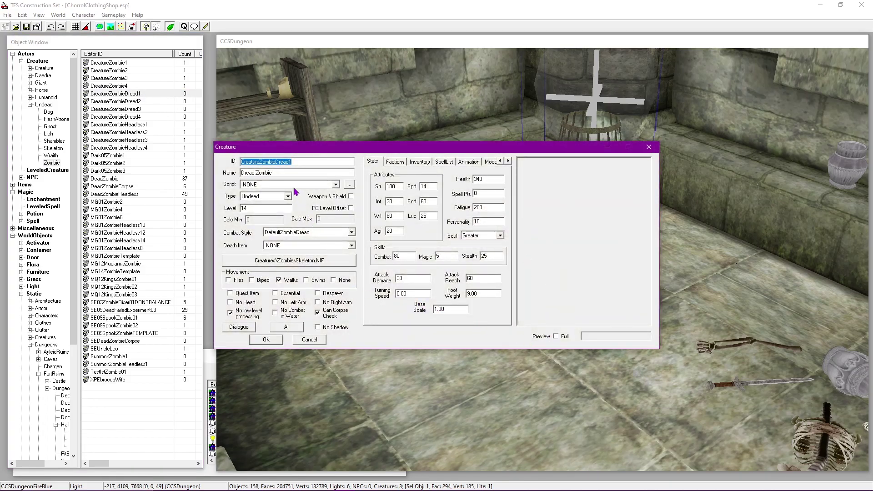
click(319, 340)
right_click(147, 94)
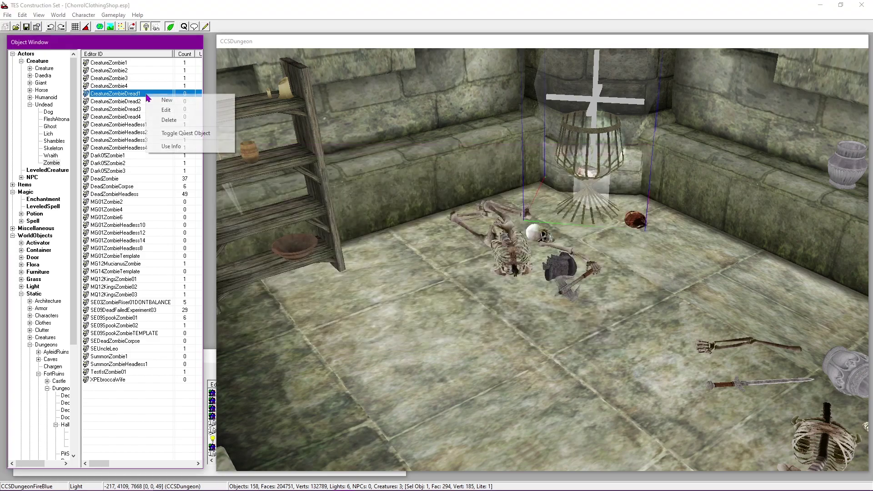
click(172, 109)
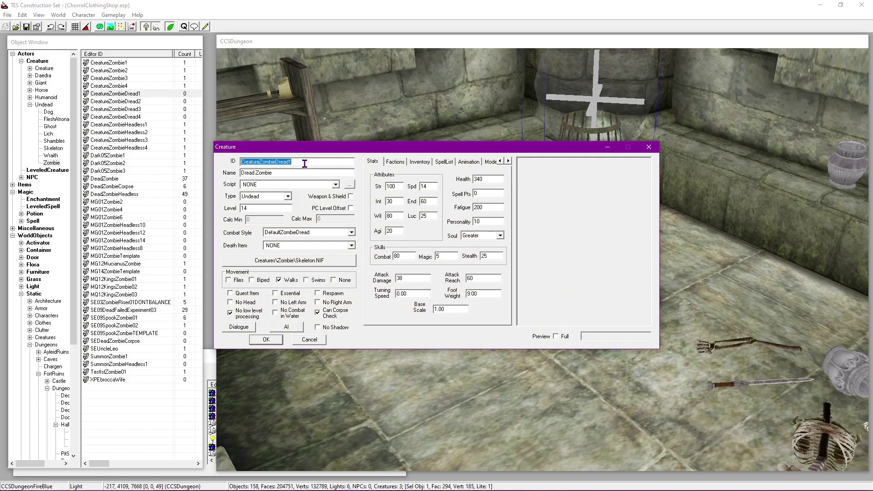
text(ccsDungeonZombie)
key(Tab)
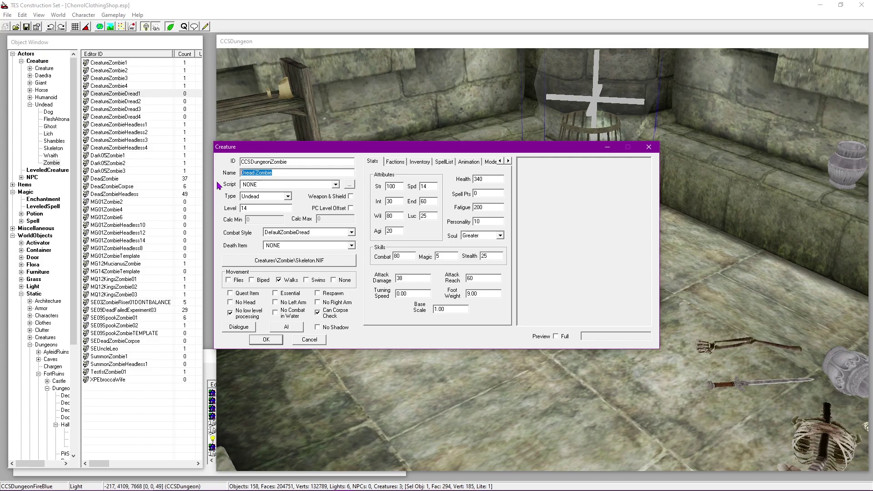
text(D)
text(se)
click(555, 336)
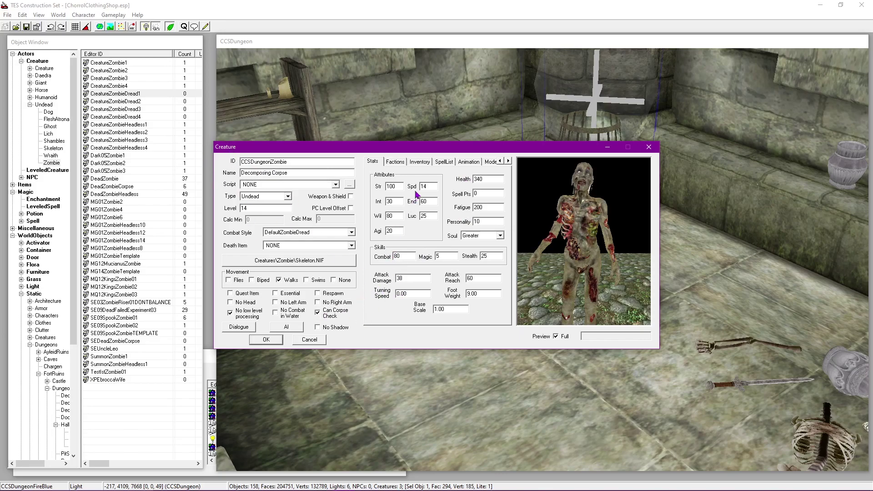
Step: Review the zombie's factions and set the energy level in its AI attributes to 25
click(395, 161)
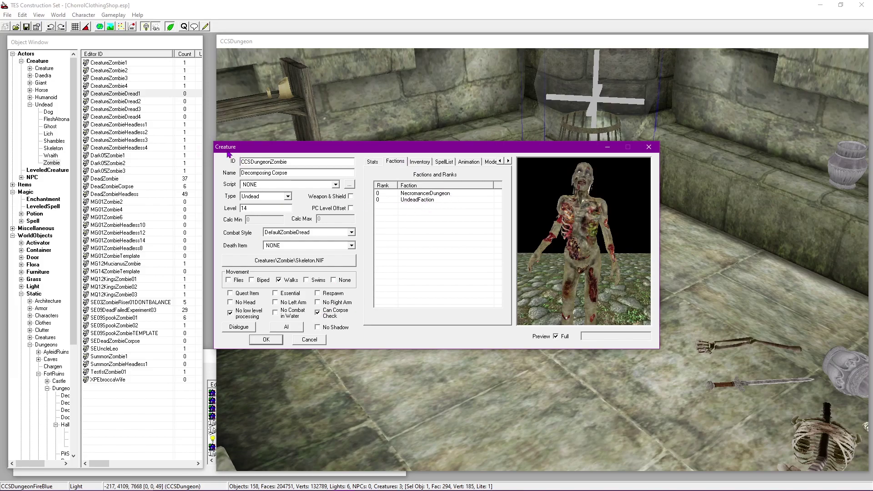
click(297, 330)
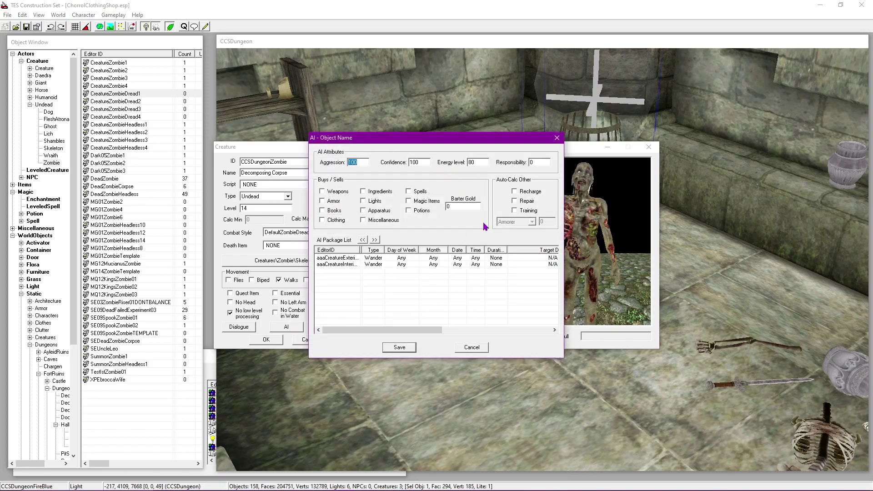
double_click(476, 163)
text(25)
click(399, 347)
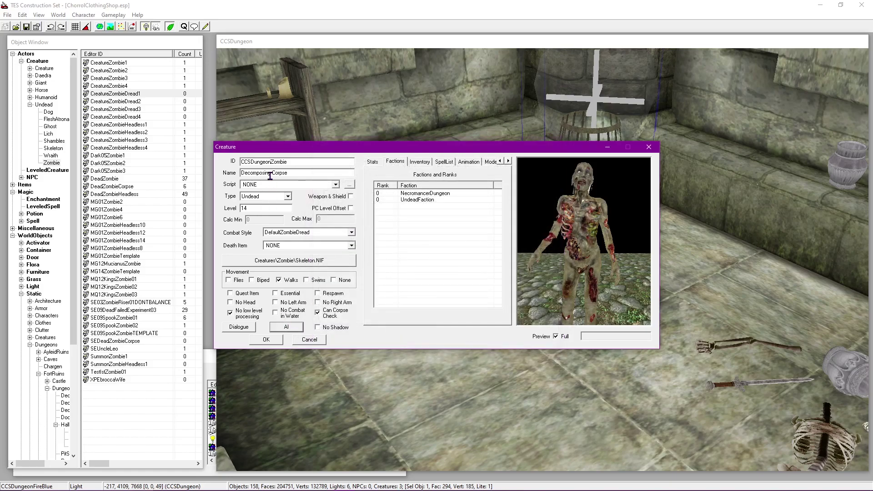
Step: Create the edited zombie as a new form and save the plugin
click(267, 340)
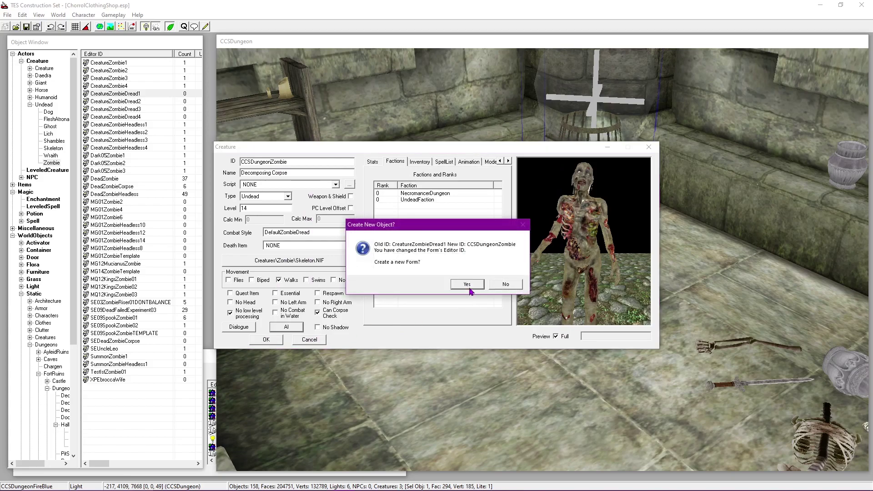
click(470, 286)
click(26, 28)
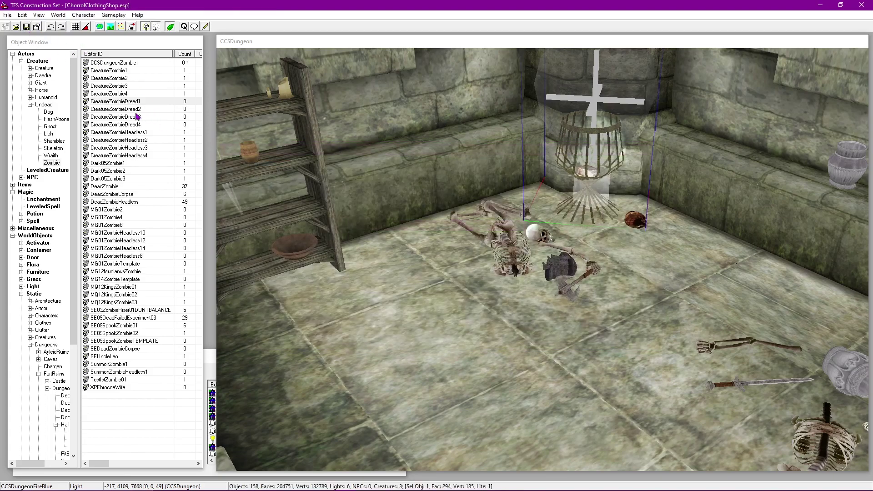
Step: Place the CCSDungeonZombie on the crypt floor beside the shelf at about -86, 3872, 7586, rotated to about 14 degrees
drag(103, 63, 519, 232)
key(f)
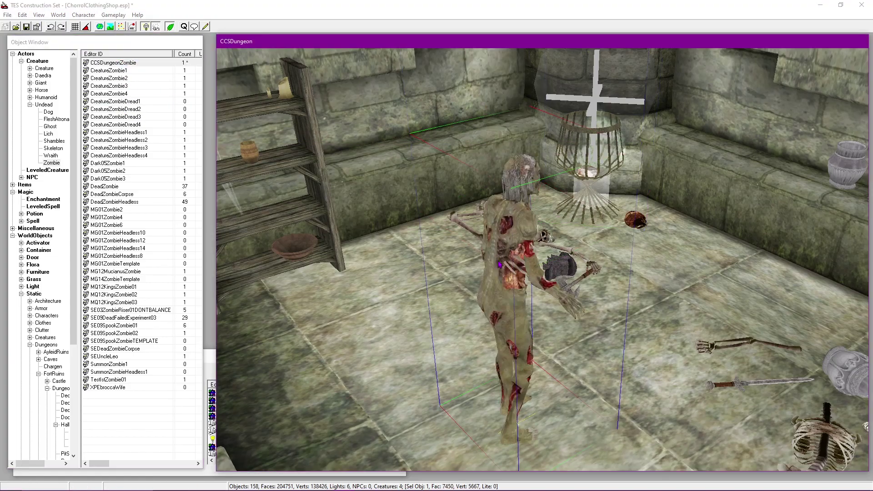
drag(525, 295, 461, 323)
shift+middle_drag(461, 324, 427, 226)
right_drag(426, 226, 432, 241)
drag(433, 240, 482, 228)
right_drag(481, 227, 449, 228)
shift+middle_drag(449, 228, 552, 268)
drag(553, 268, 500, 256)
shift+middle_drag(500, 257, 523, 260)
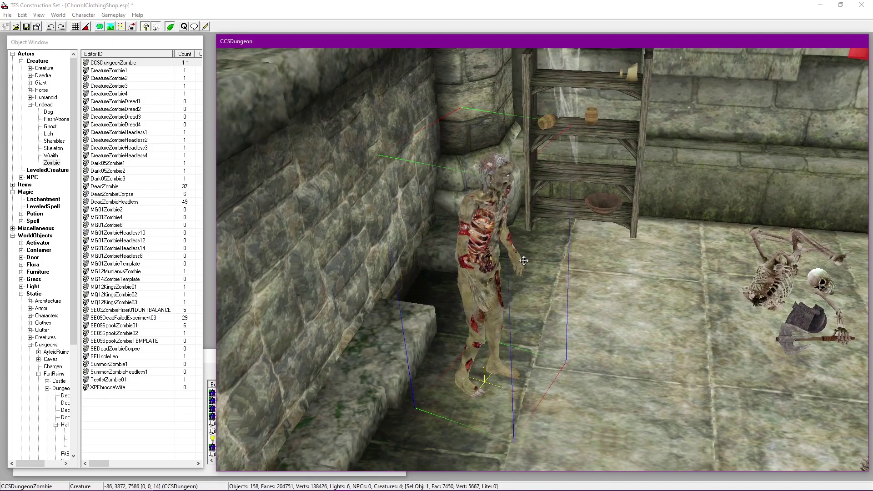
Step: Reposition the zombie to about -85, 3884, 7586, turned to about -17 degrees, and check it from several angles
mouse_move(536, 237)
shift+middle_down()
mouse_move(540, 199)
mouse_move(528, 334)
shift+middle_up()
shift+middle_drag(604, 238, 547, 349)
shift+middle_drag(571, 291, 532, 325)
mouse_move(532, 325)
right_down()
mouse_move(523, 324)
mouse_move(553, 319)
right_up()
shift+middle_drag(551, 315, 471, 199)
shift+middle_drag(595, 260, 523, 191)
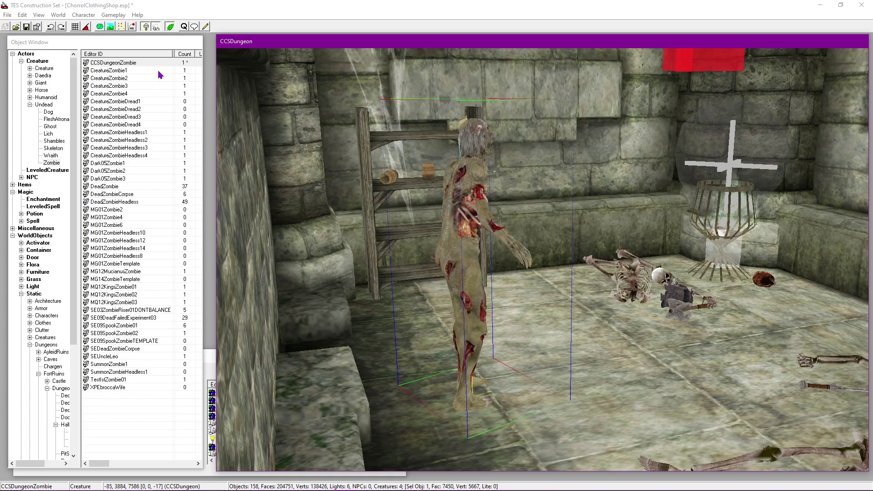
Step: Check the CCSDungeonZombie's inventory and remove the ShaderZombieDread spell from its spell list
double_click(118, 62)
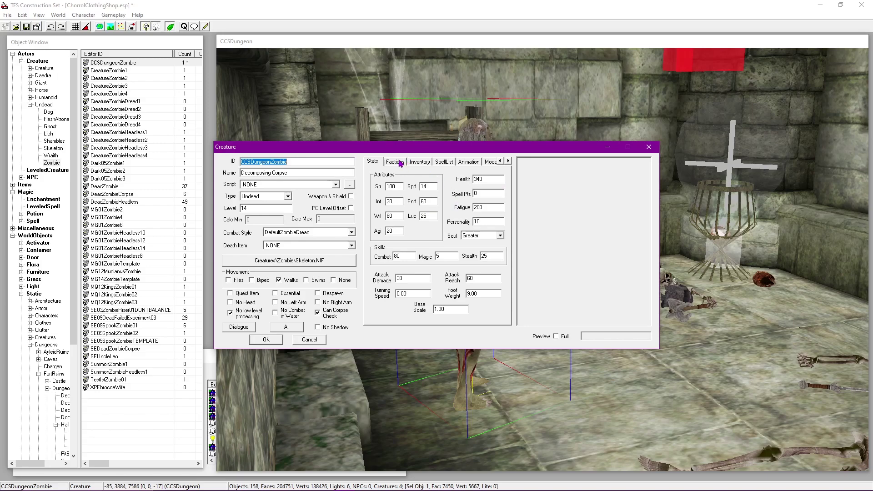
click(420, 162)
click(447, 162)
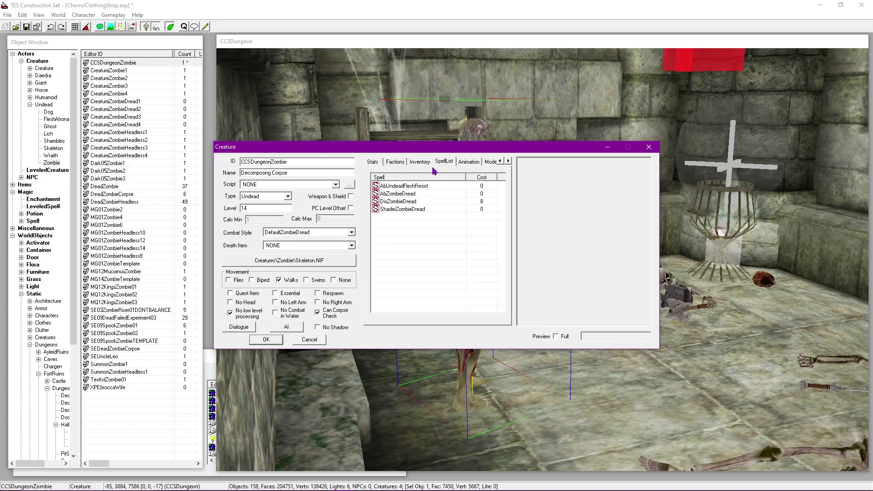
click(419, 161)
click(430, 197)
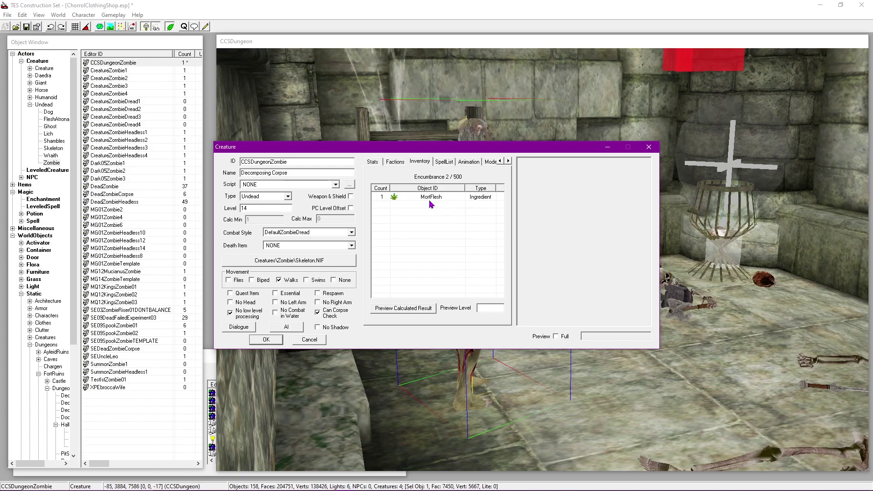
click(448, 163)
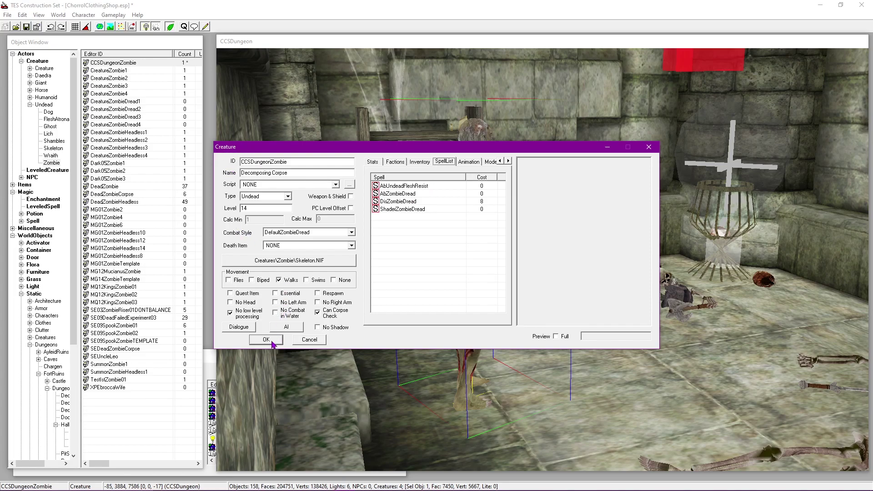
click(398, 212)
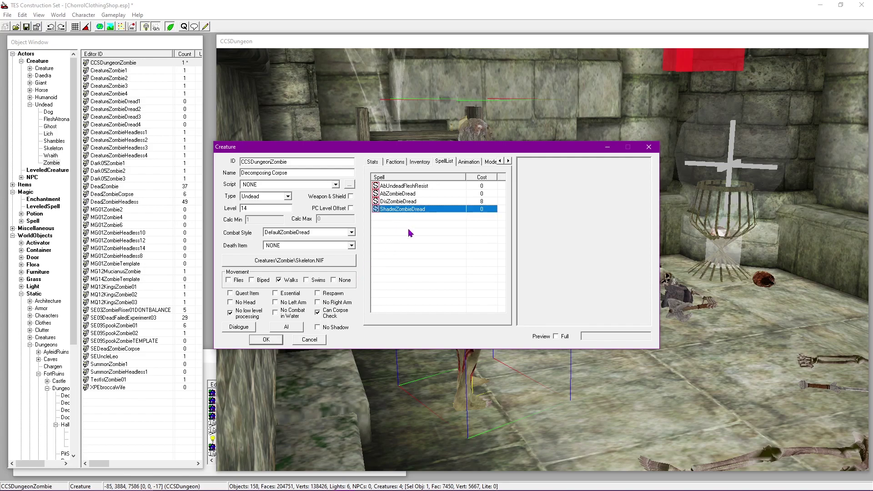
key(Delete)
click(266, 339)
Step: Examine the dungeon's layout from outside, between the zombie's crypt and the entrance
middle_drag(499, 261, 482, 259)
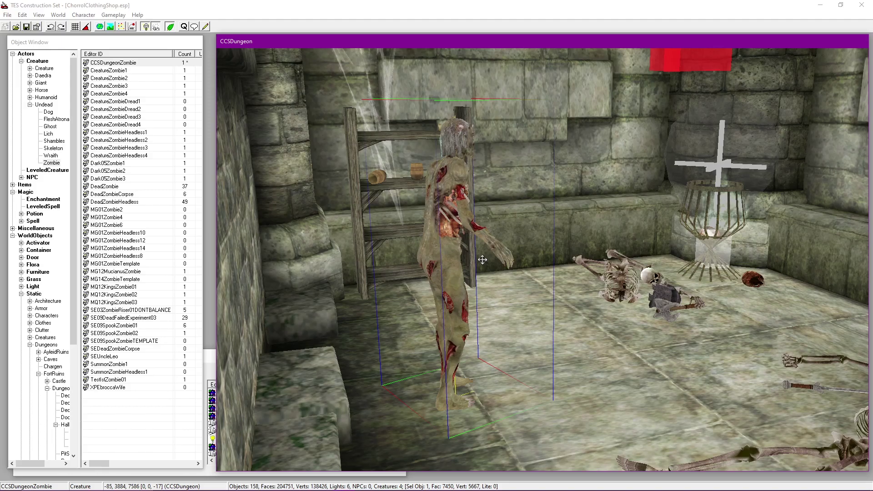
scroll(482, 260, down, 10)
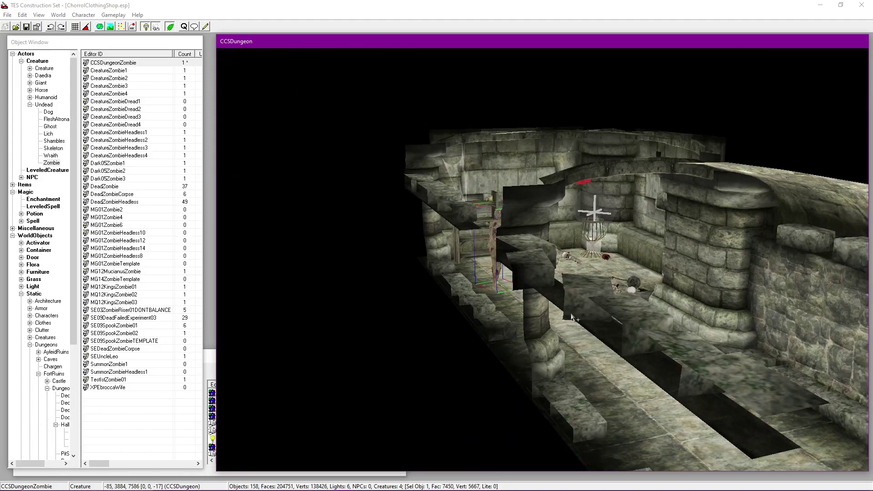
shift+middle_drag(572, 317, 680, 272)
scroll(691, 236, down, 3)
shift+middle_drag(691, 235, 537, 295)
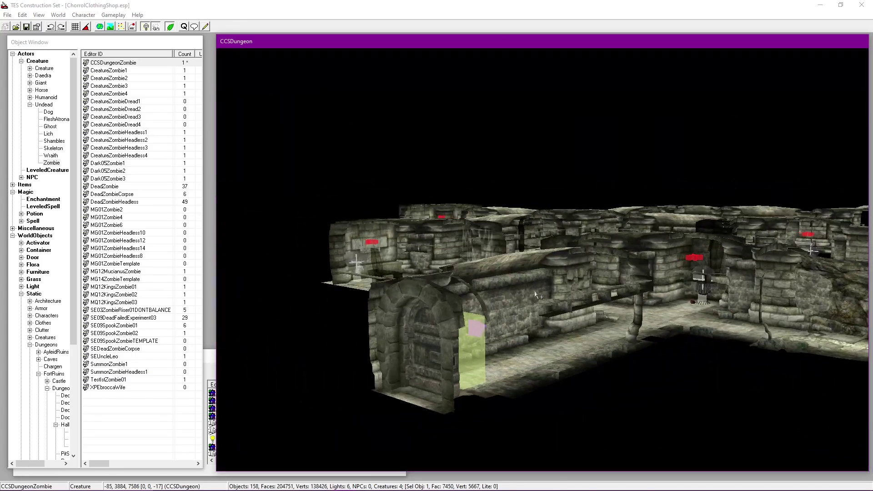
shift+middle_drag(543, 260, 650, 287)
scroll(589, 259, up, 4)
shift+middle_drag(578, 275, 562, 251)
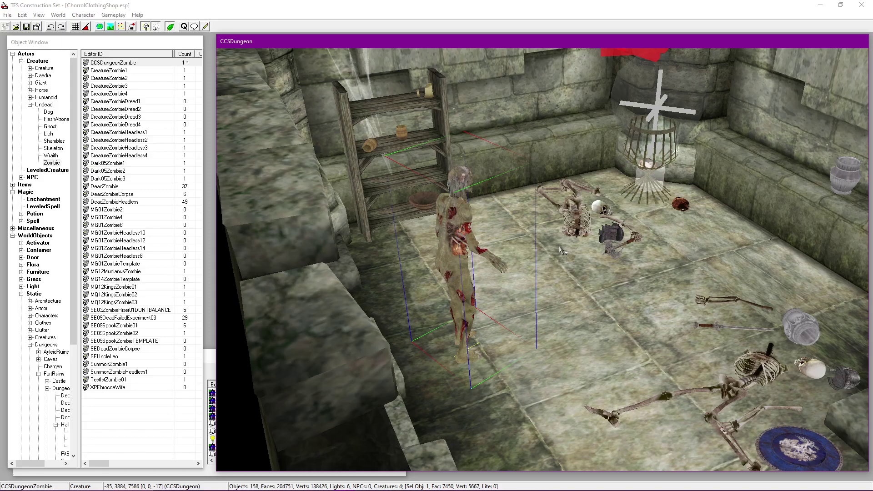
Step: Select the DoorMarker at the dungeon's entrance and save the plugin
scroll(561, 250, down, 10)
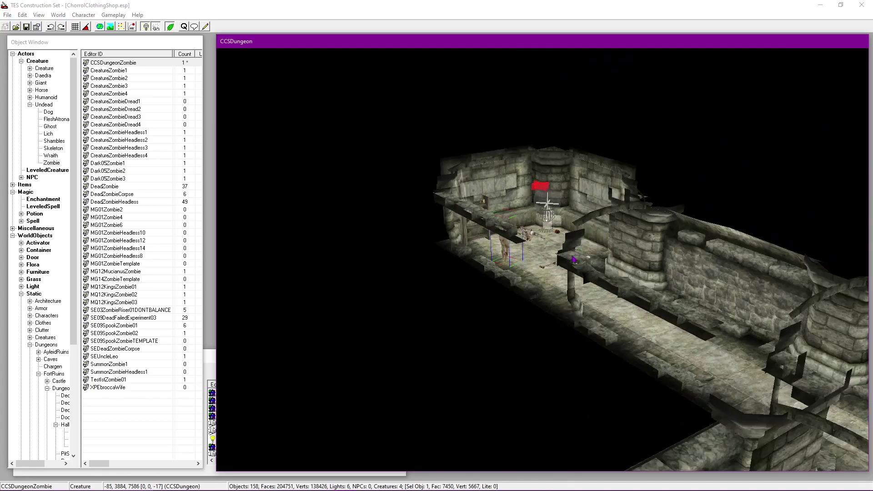
scroll(573, 260, down, 5)
shift+middle_drag(573, 260, 524, 244)
scroll(616, 278, down, 3)
click(326, 371)
shift+middle_drag(325, 371, 444, 366)
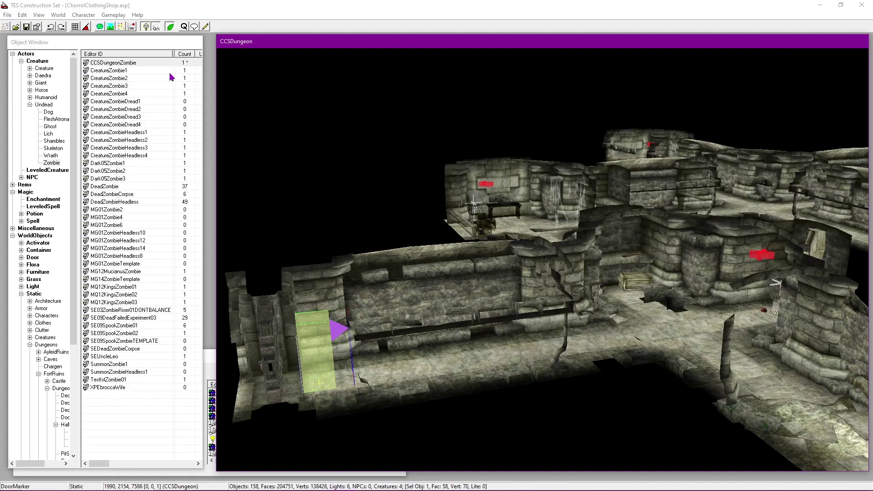
click(26, 28)
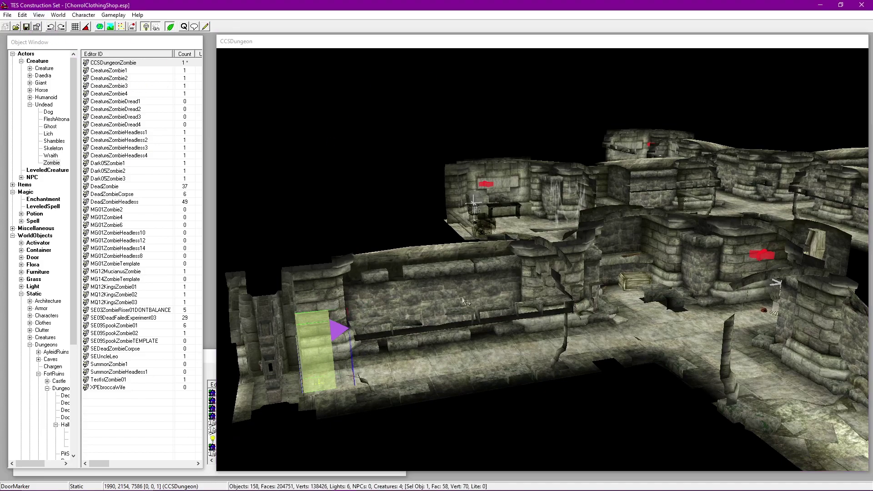
Step: Inspect the dungeon's halls, collapsed sections and alcoves along the route back to the entrance door marker
middle_drag(409, 334, 683, 261)
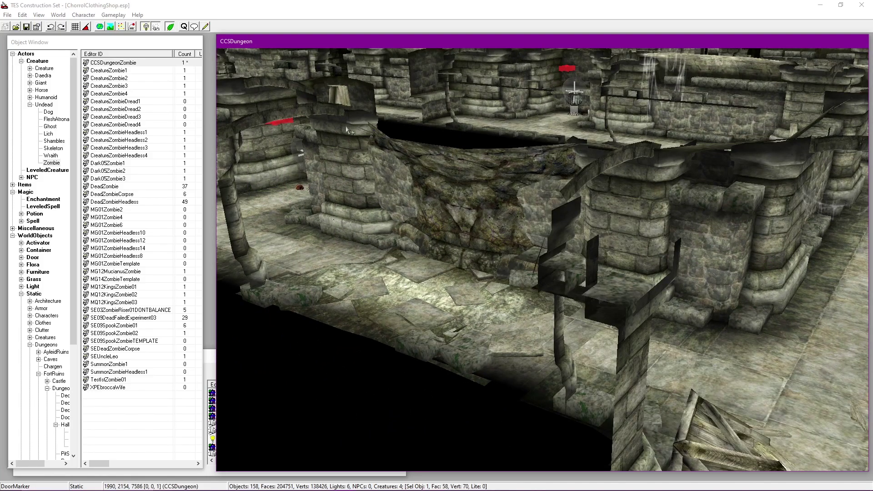
middle_drag(434, 163, 460, 271)
mouse_move(609, 240)
middle_down()
mouse_move(450, 225)
mouse_move(592, 230)
mouse_move(637, 177)
mouse_move(564, 209)
mouse_move(591, 204)
mouse_move(453, 183)
middle_up()
scroll(591, 207, up, 1)
click(585, 210)
scroll(586, 210, up, 4)
middle_drag(714, 57, 282, 234)
middle_drag(694, 145, 541, 259)
scroll(541, 255, up, 1)
click(501, 230)
scroll(501, 230, up, 3)
middle_drag(500, 227, 501, 173)
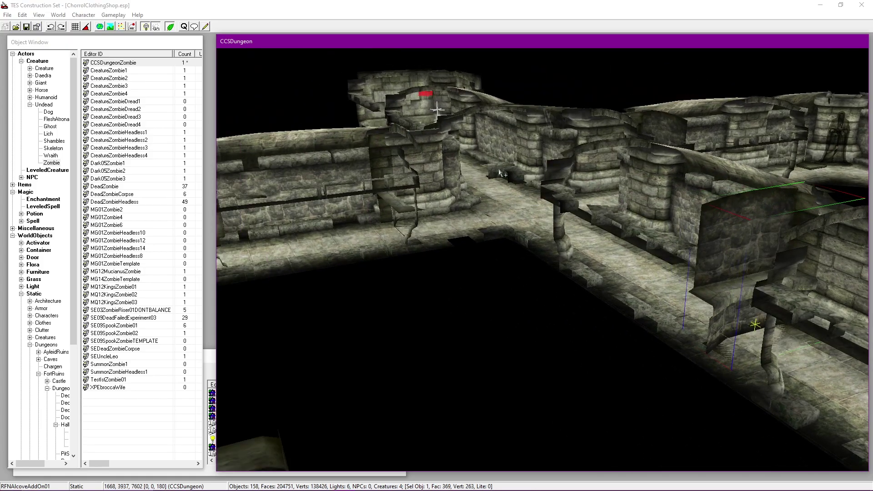
middle_drag(420, 251, 629, 150)
scroll(454, 244, up, 4)
middle_drag(454, 244, 531, 210)
middle_drag(412, 251, 505, 251)
middle_drag(526, 179, 534, 275)
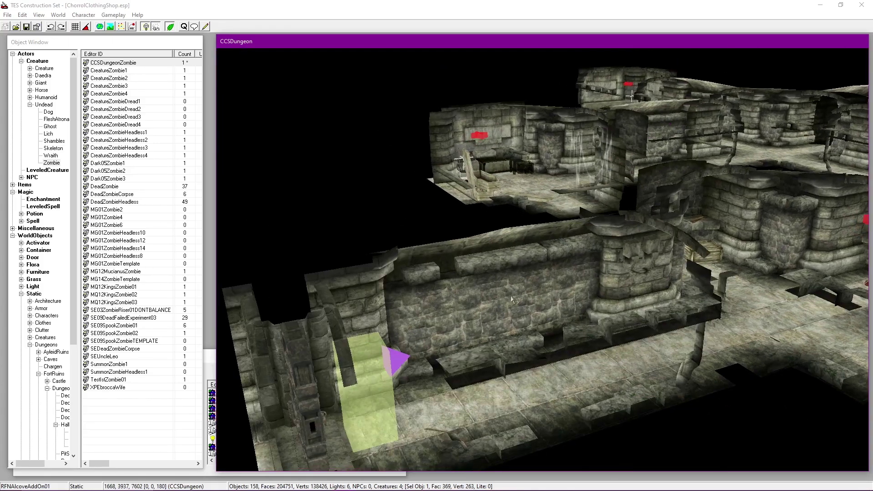
Step: Follow the entrance door marker to CCSBasement, inspect the connecting doorway and its leaning plank, and return to CCSDungeon
double_click(391, 361)
key(Return)
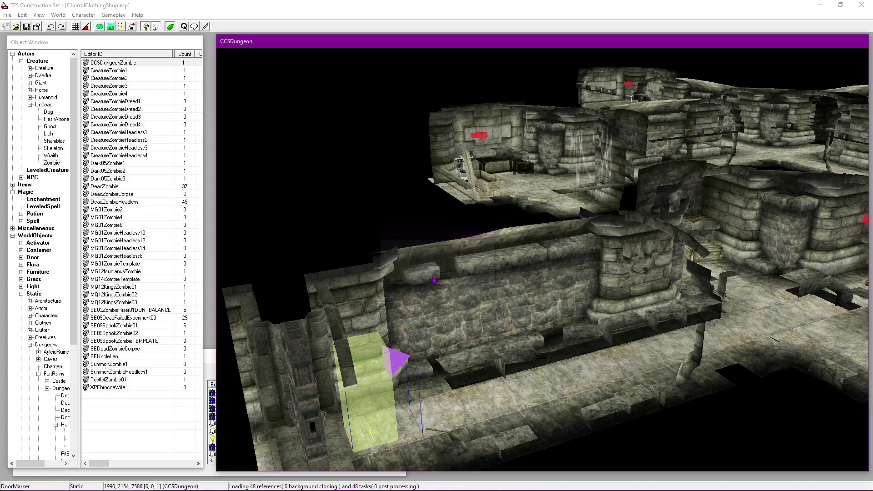
middle_drag(569, 176, 566, 210)
click(565, 210)
scroll(566, 210, down, 4)
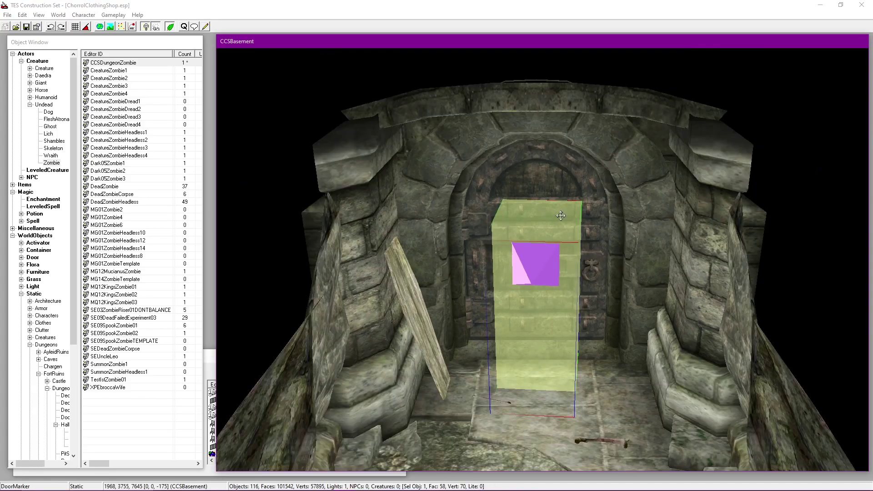
shift+middle_drag(568, 269, 542, 252)
scroll(445, 276, up, 4)
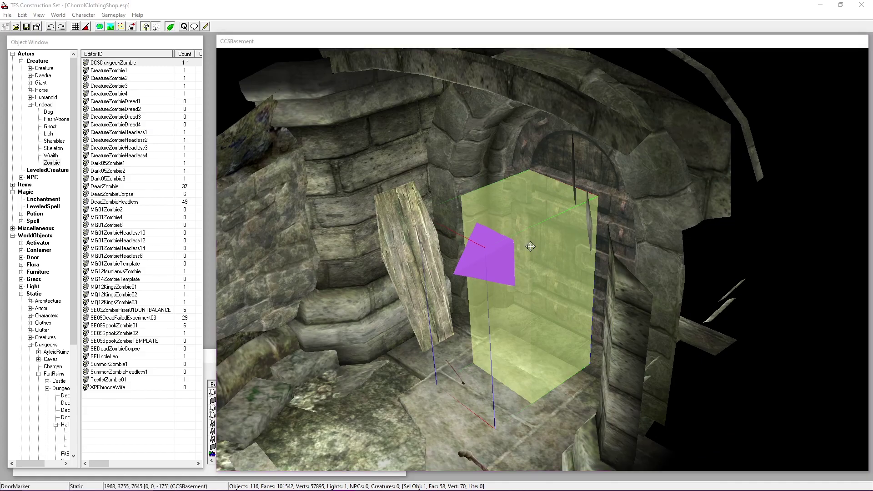
click(436, 276)
middle_drag(518, 207, 584, 232)
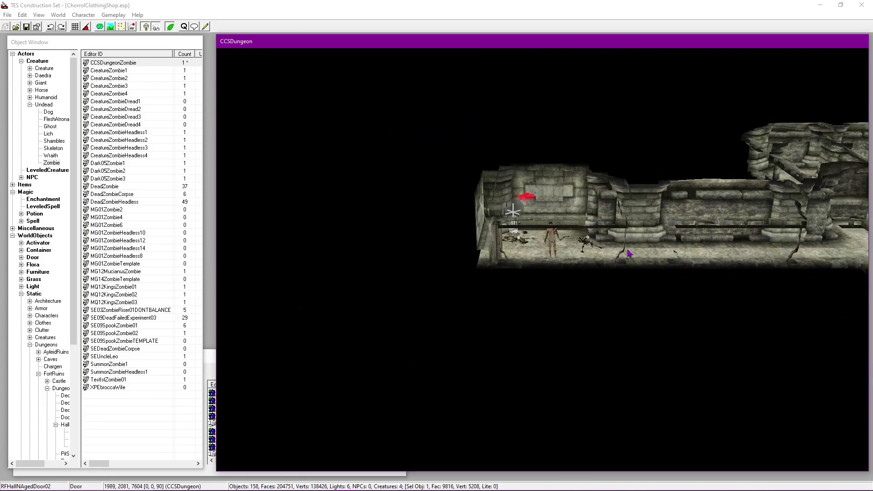
Step: Return to the zombie in the crypt and review the CCSDungeonZombie creature record without changing it
scroll(560, 221, up, 3)
click(558, 215)
scroll(568, 183, up, 4)
shift+middle_drag(568, 183, 446, 247)
scroll(522, 254, up, 4)
double_click(122, 66)
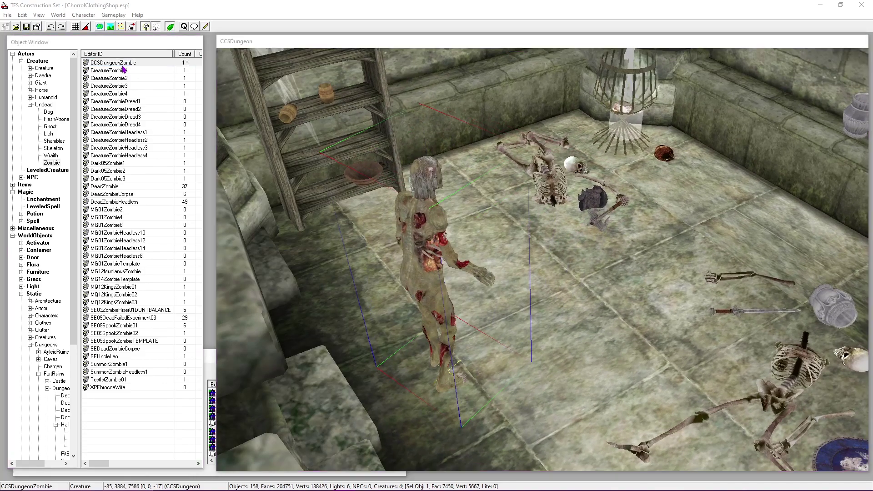
key(Return)
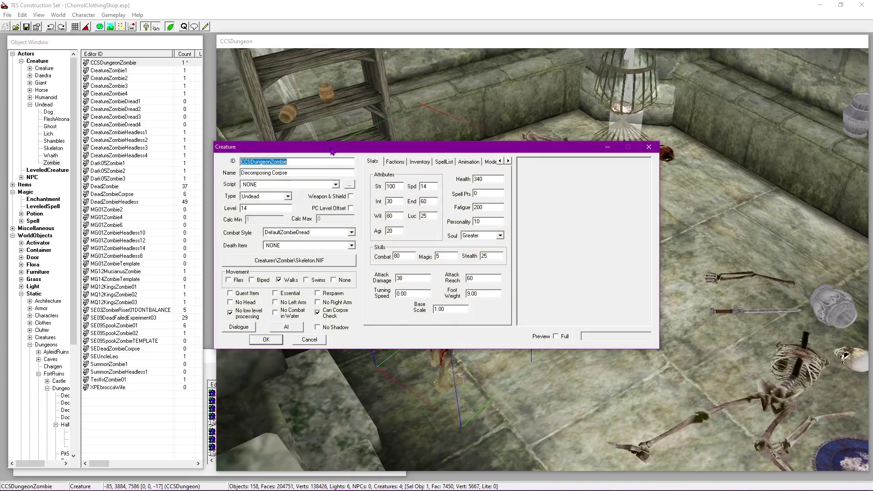
click(316, 340)
Step: Assign the reference editor ID CCSDungeonZombieRef to the placed zombie and save the plugin
double_click(437, 243)
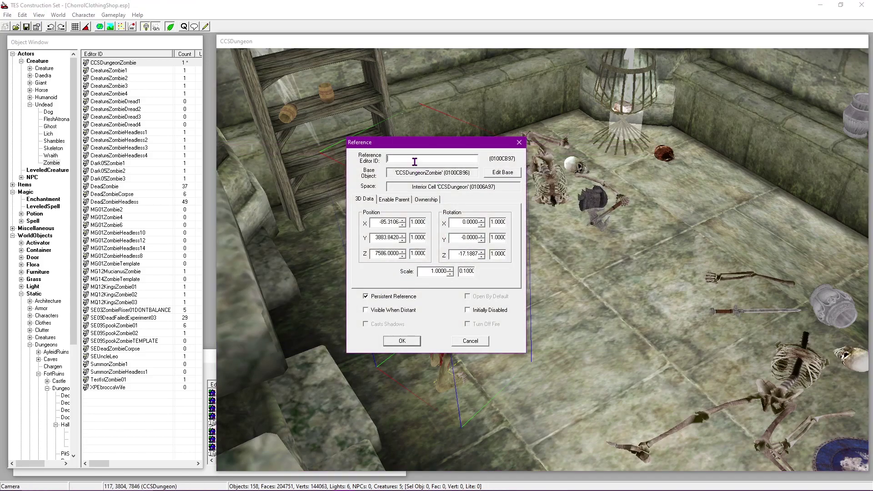
text(CCSDungeonZombie)
click(402, 341)
click(27, 26)
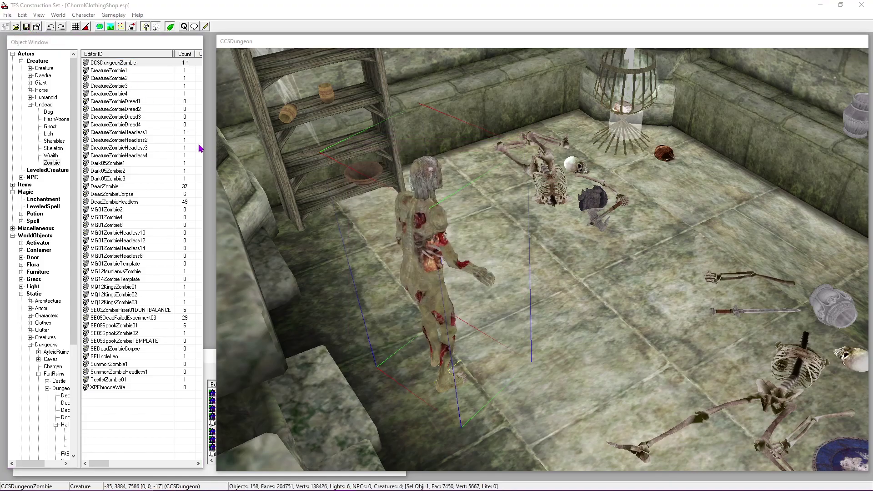
Step: Mark the Decomposing Corpse creature as a quest item and set its health to 0
click(283, 162)
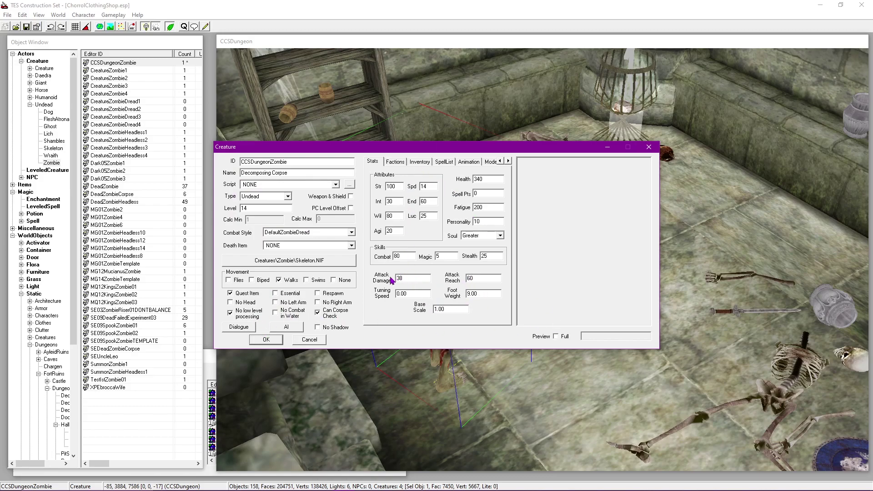
click(266, 340)
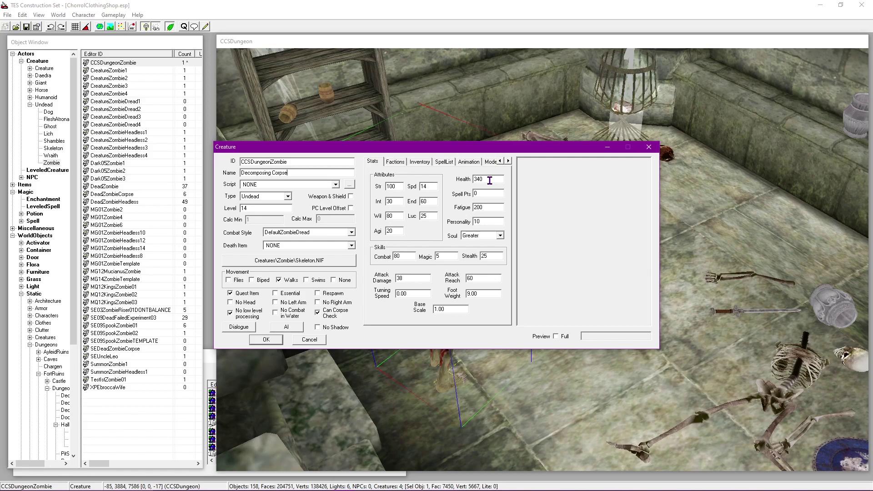
drag(489, 181, 450, 180)
text(0)
click(267, 340)
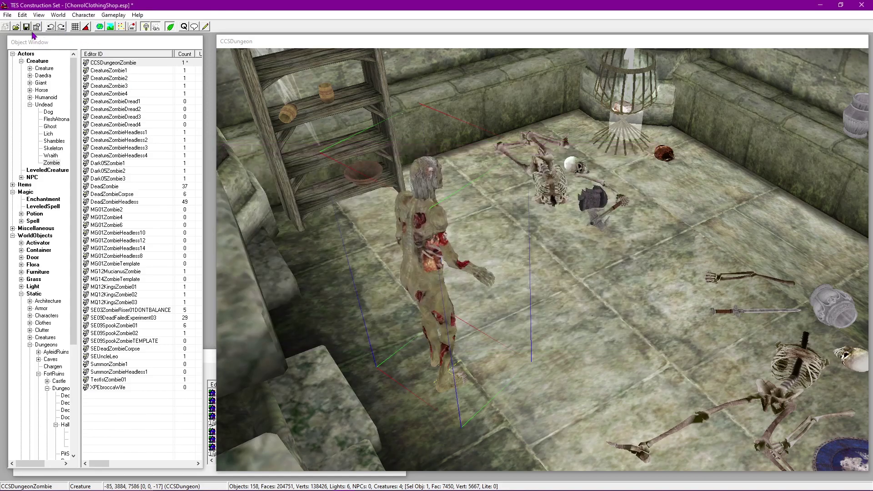
Step: Try the Havok physics simulation on the placed zombie and check its reference settings without changing them
middle_drag(471, 273, 462, 256)
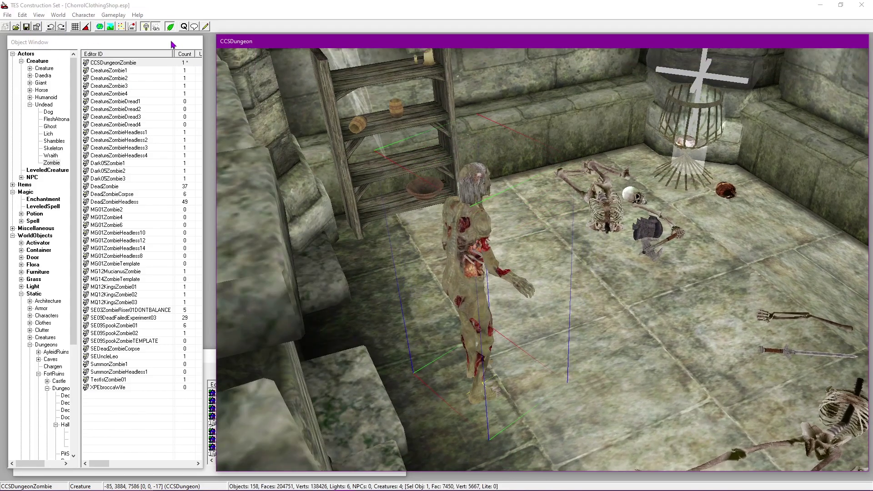
click(131, 27)
click(468, 255)
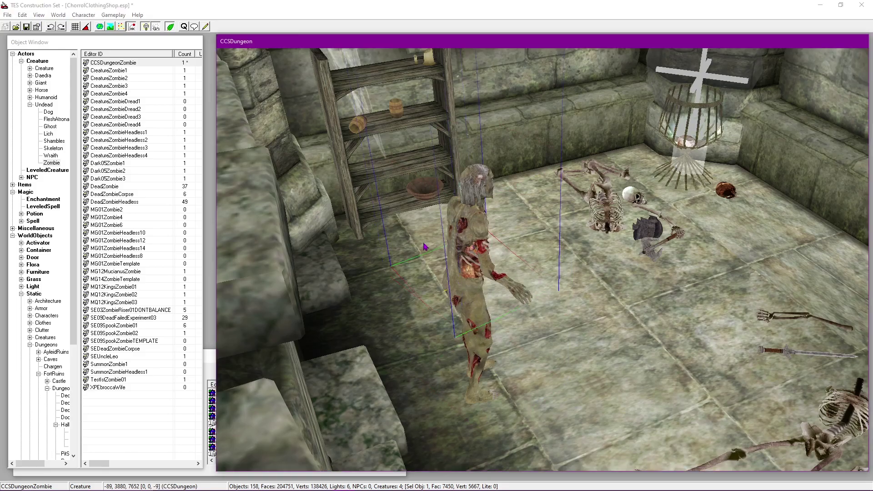
click(132, 27)
double_click(463, 251)
drag(445, 160, 370, 161)
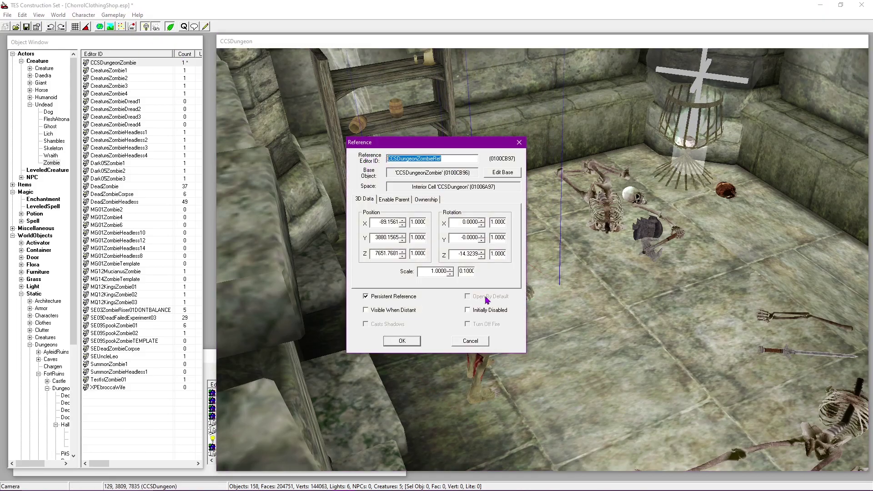
click(470, 341)
click(449, 317)
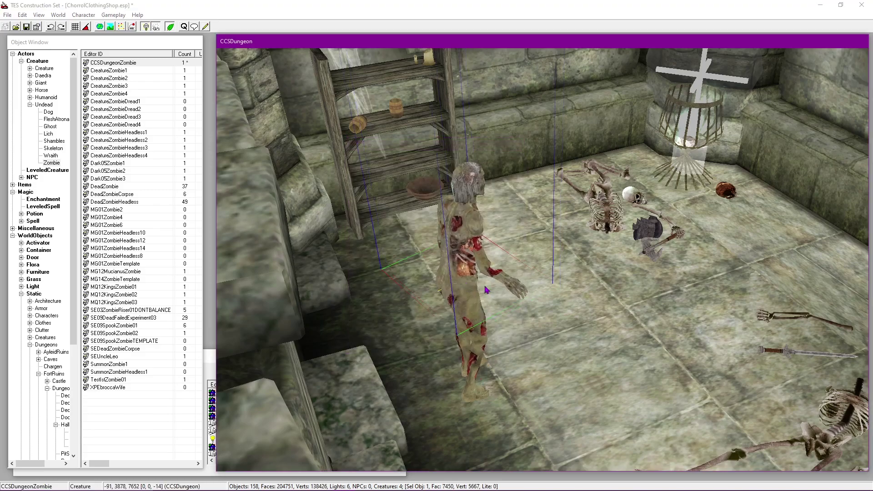
Step: Delete the placed zombie reference and put a new CCSDungeonZombie instance in the same room
key(Delete)
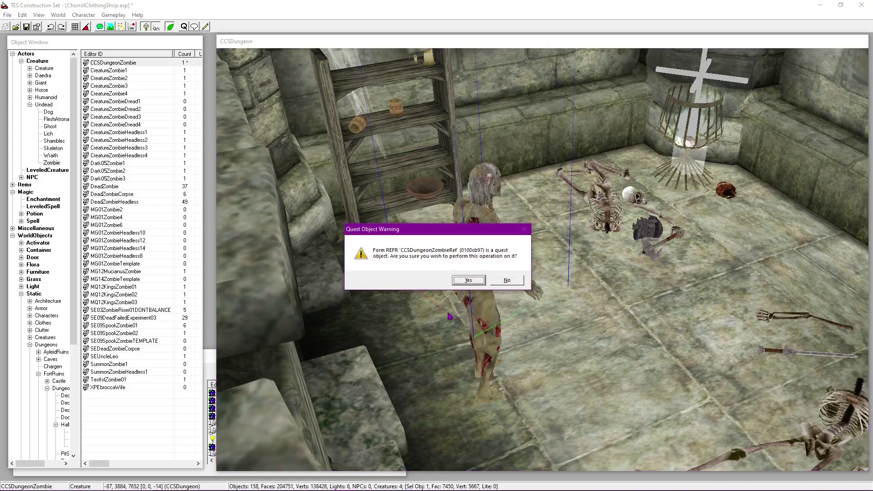
click(468, 279)
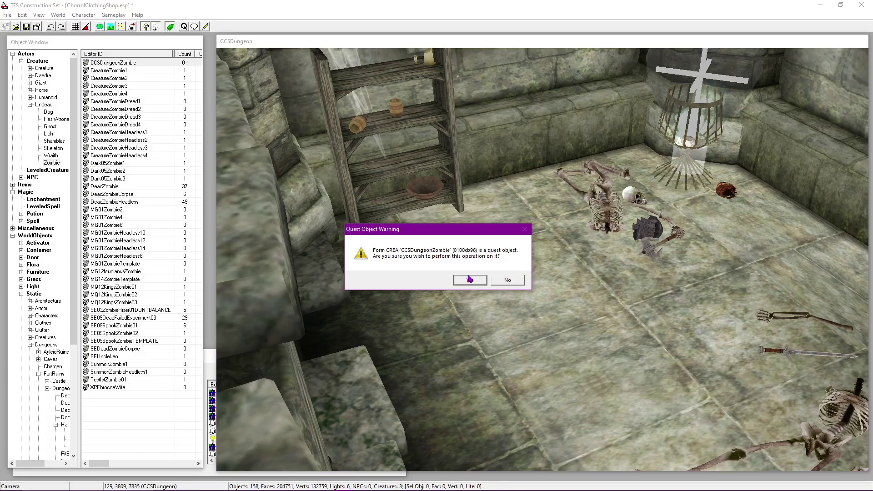
click(470, 279)
Step: Try to give the new zombie the reference editor ID CCSDungeonZombieRef, copy the ID and dismiss the reference settings
double_click(517, 253)
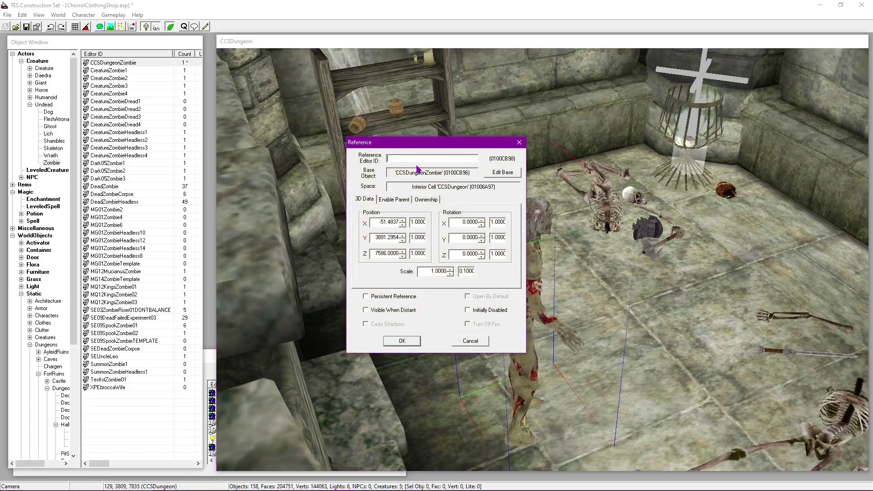
text(CCSDungeonZombieRefv)
click(402, 342)
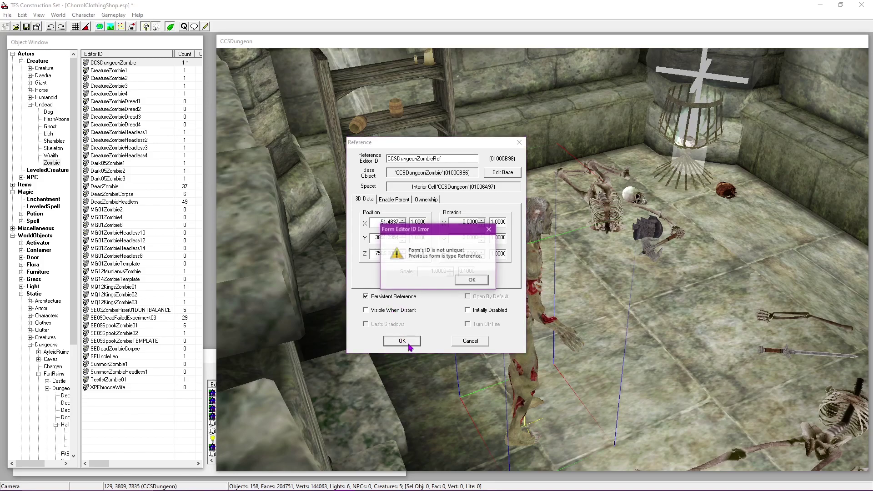
click(469, 283)
key(ctrl+c)
click(455, 160)
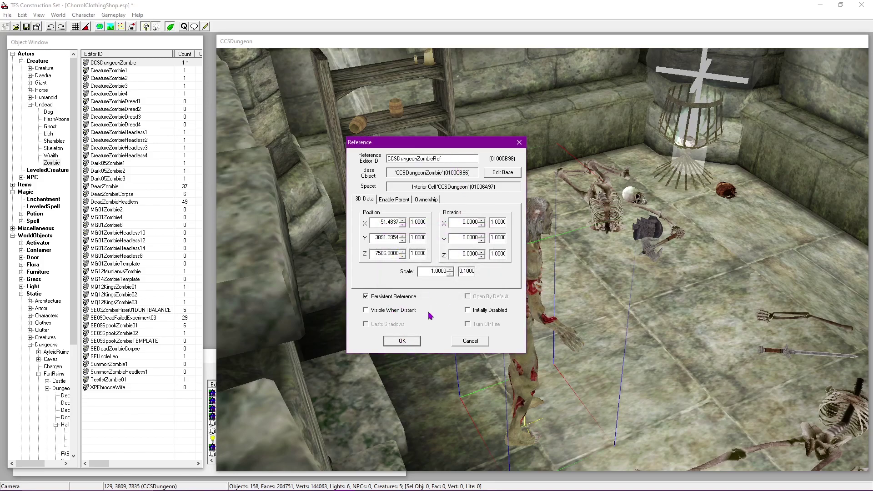
click(462, 341)
Step: Replace the zombie with a fresh CCSDungeonZombie instance, drop it to the floor and turn it beside the stone ledge
drag(519, 274, 499, 267)
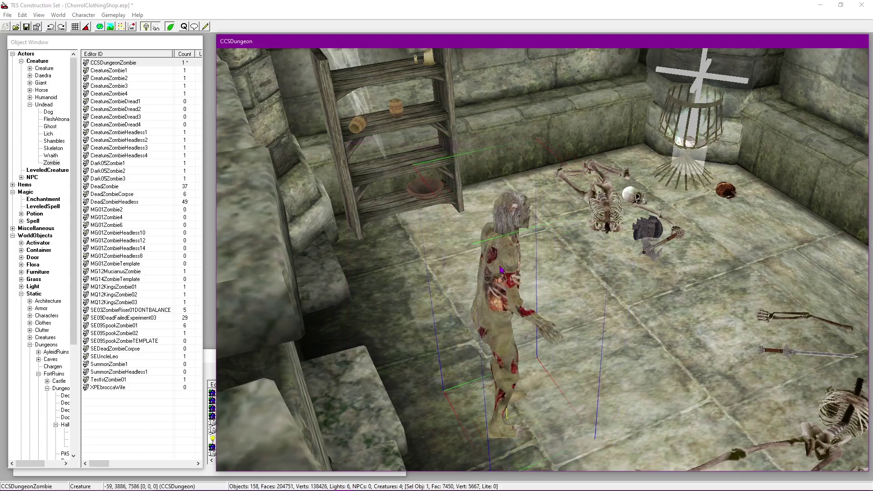
click(469, 280)
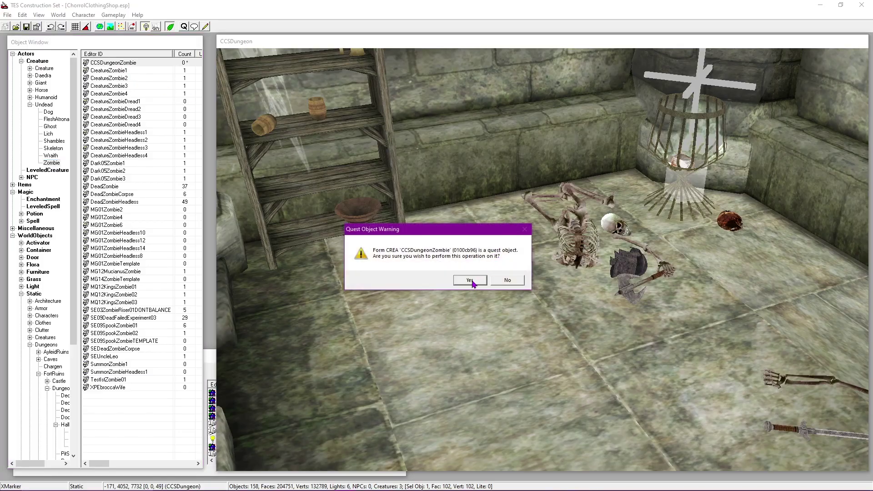
click(469, 280)
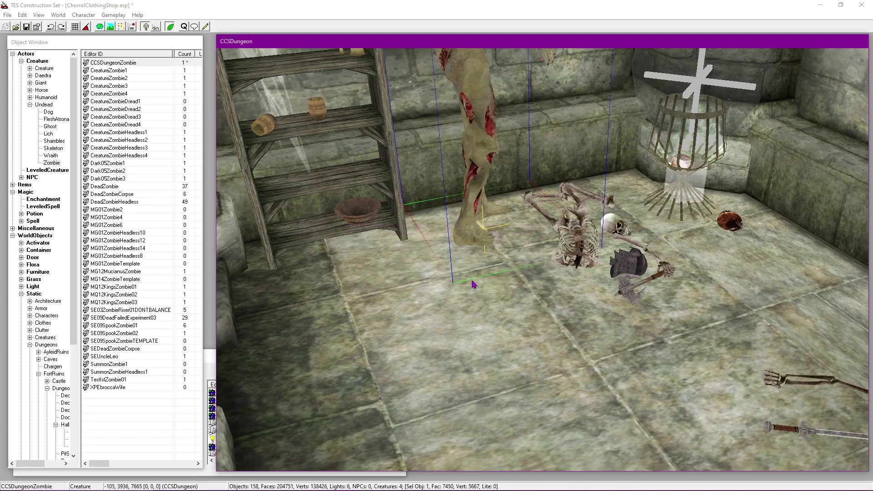
middle_drag(472, 283, 527, 286)
key(f)
drag(519, 268, 451, 300)
middle_drag(452, 300, 483, 222)
drag(482, 222, 437, 269)
right_drag(437, 269, 439, 209)
Step: Give the fresh zombie the reference editor ID CCSDungeonZombieRef and save the plugin
double_click(438, 207)
key(ctrl+v)
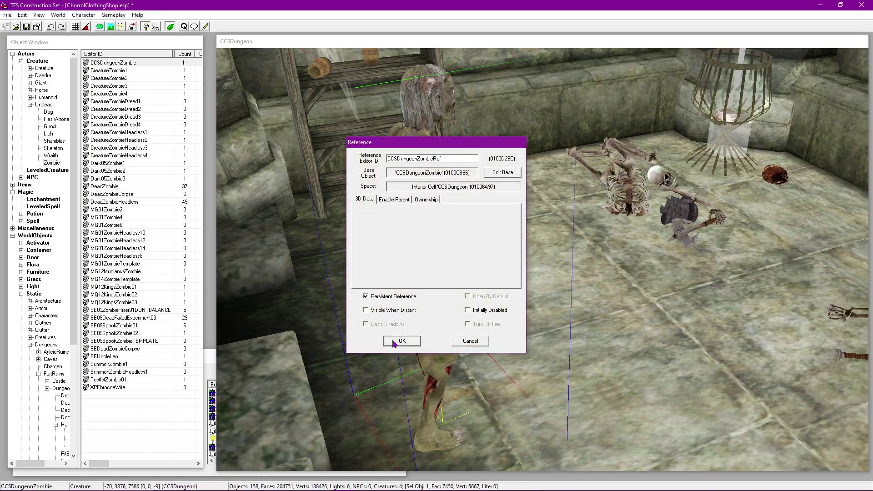
click(400, 340)
click(26, 29)
Step: Reposition and rotate the zombie near the stone ledge and run the Havok simulation so it collapses onto the floor
scroll(459, 265, down, 4)
shift+middle_drag(459, 265, 500, 296)
drag(501, 296, 514, 289)
mouse_move(514, 288)
shift+middle_down()
mouse_move(530, 291)
mouse_move(521, 282)
shift+middle_up()
right_drag(520, 281, 517, 282)
drag(517, 281, 559, 262)
click(134, 28)
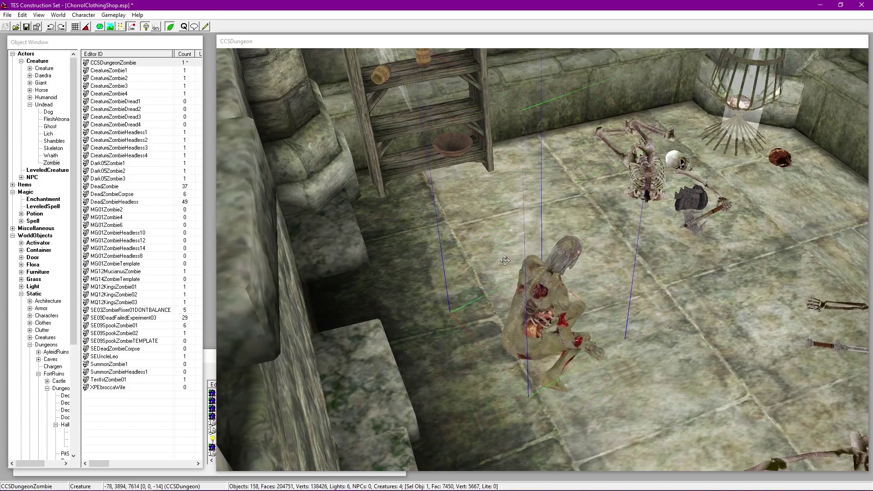
middle_drag(590, 337, 433, 210)
scroll(432, 210, up, 2)
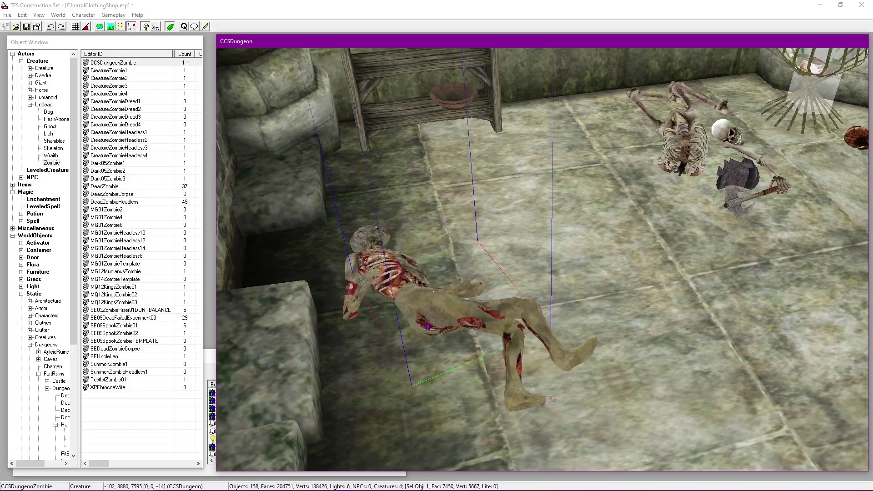
Step: Let the corpse settle on its back by the ledge and check its pose from several angles
mouse_move(521, 304)
shift+middle_down()
mouse_move(477, 302)
mouse_move(489, 318)
mouse_move(531, 305)
shift+middle_up()
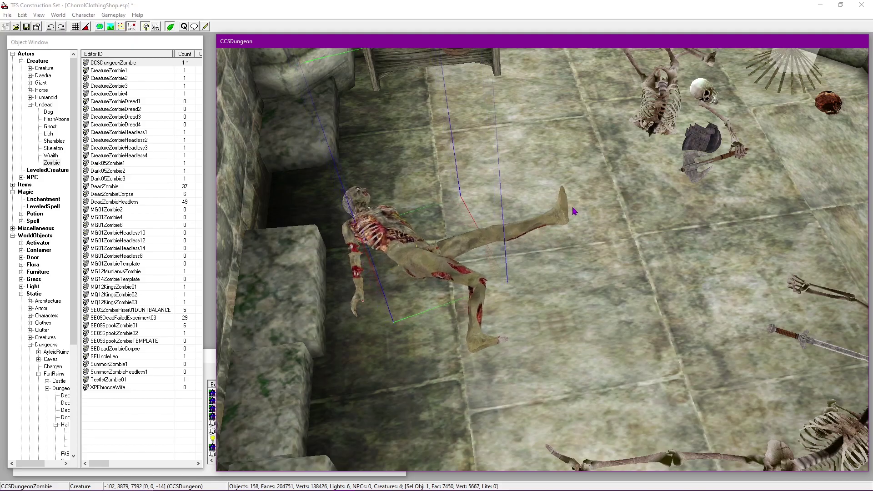
shift+middle_drag(578, 231, 620, 293)
scroll(632, 243, up, 3)
shift+middle_drag(615, 259, 605, 275)
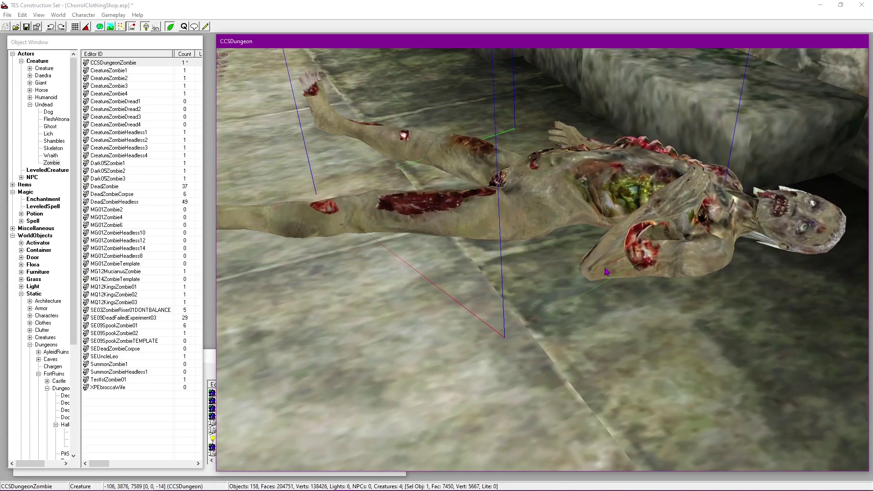
shift+middle_drag(583, 234, 556, 296)
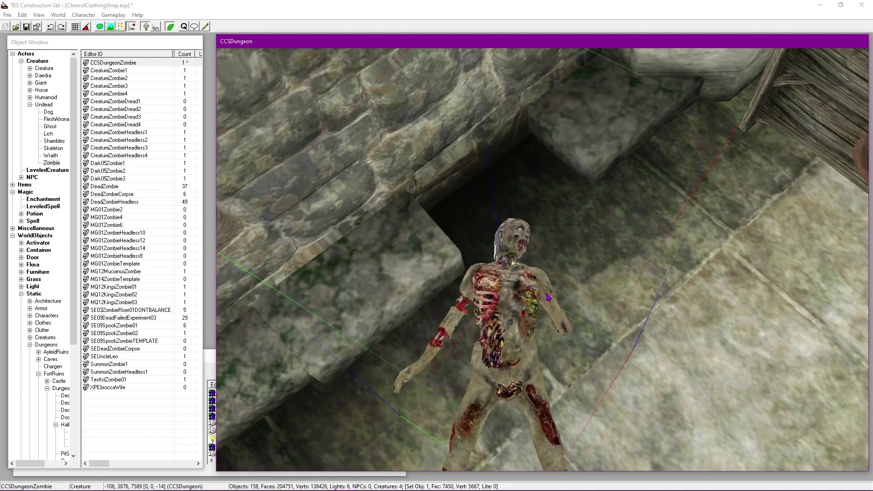
shift+middle_drag(608, 364, 608, 261)
Step: End the Havok simulation with the corpse lying by the ledge and save the plugin
click(138, 38)
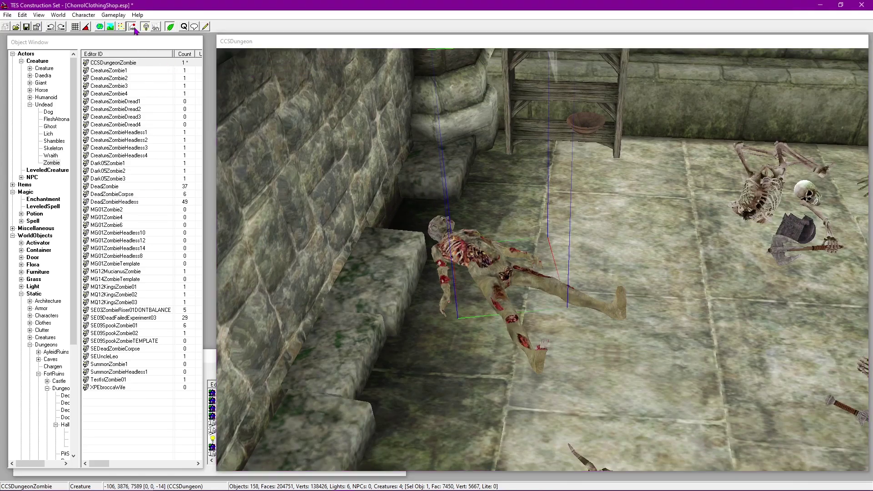
shift+middle_drag(553, 226, 586, 253)
key(a)
key(a)
click(27, 27)
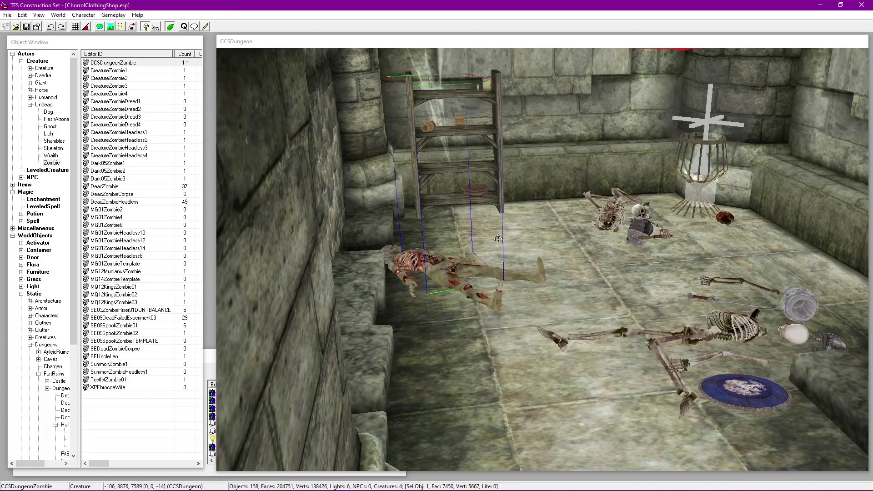
Step: Examine the brazier in the room's corner with markers hidden and review its reference settings, including its initially disabled state
shift+middle_drag(506, 227, 533, 257)
scroll(524, 247, up, 3)
scroll(524, 247, up, 1)
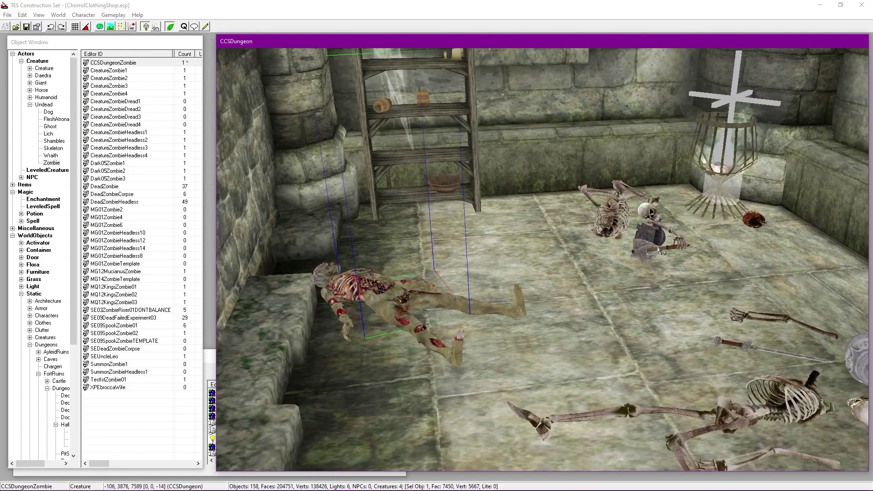
scroll(742, 168, up, 2)
middle_drag(742, 132, 609, 210)
key(m)
scroll(536, 279, up, 3)
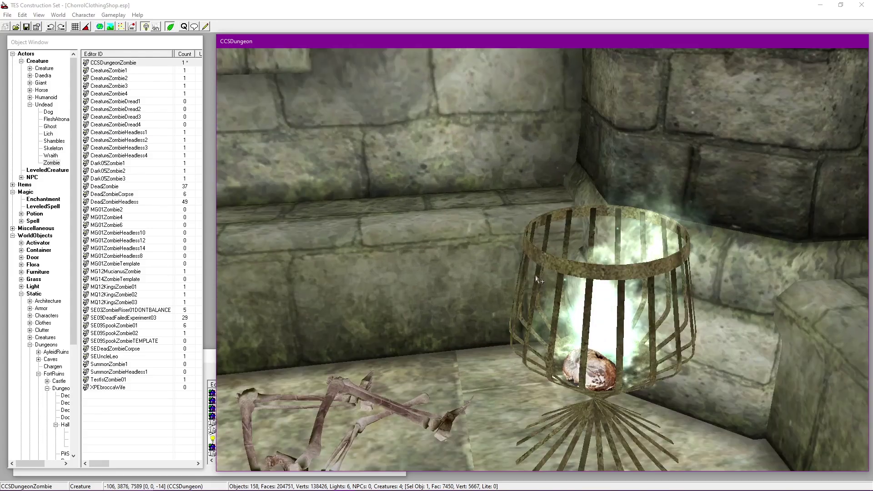
scroll(539, 280, up, 3)
double_click(516, 239)
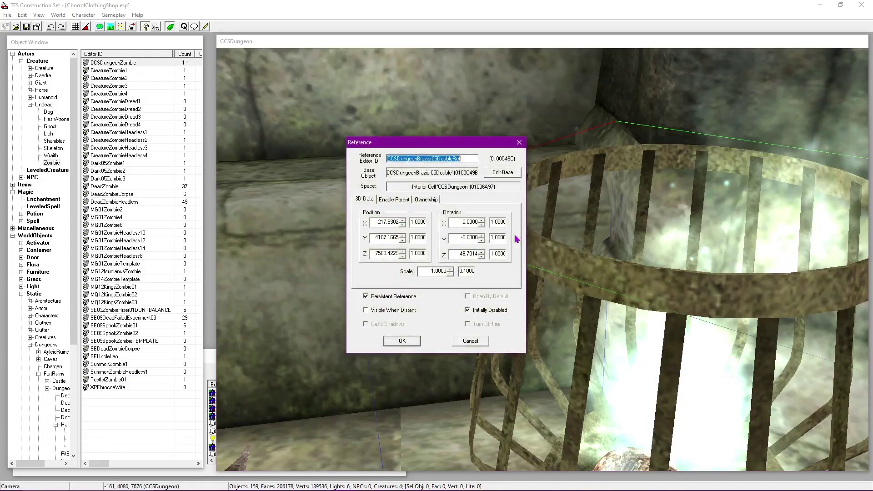
click(519, 143)
scroll(518, 249, down, 6)
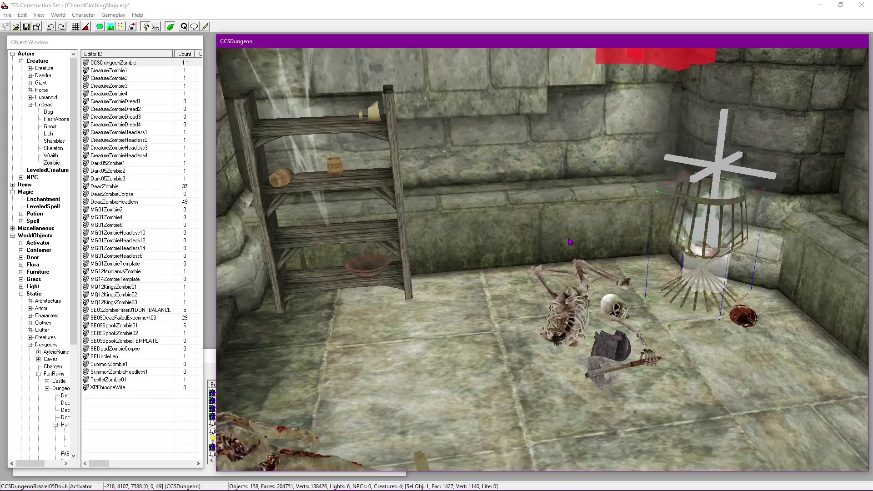
middle_drag(411, 311, 474, 275)
scroll(474, 275, down, 2)
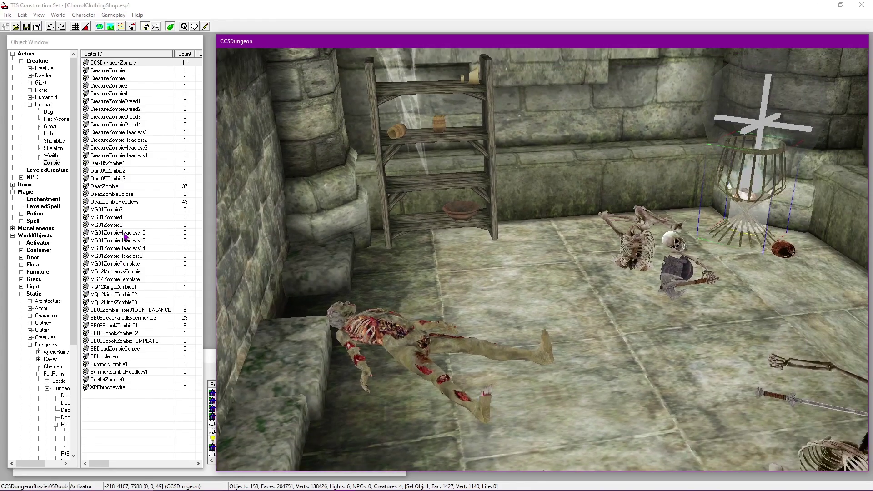
Step: Collapse the actor categories and find the custom CCS dungeon braziers among the activators
click(13, 54)
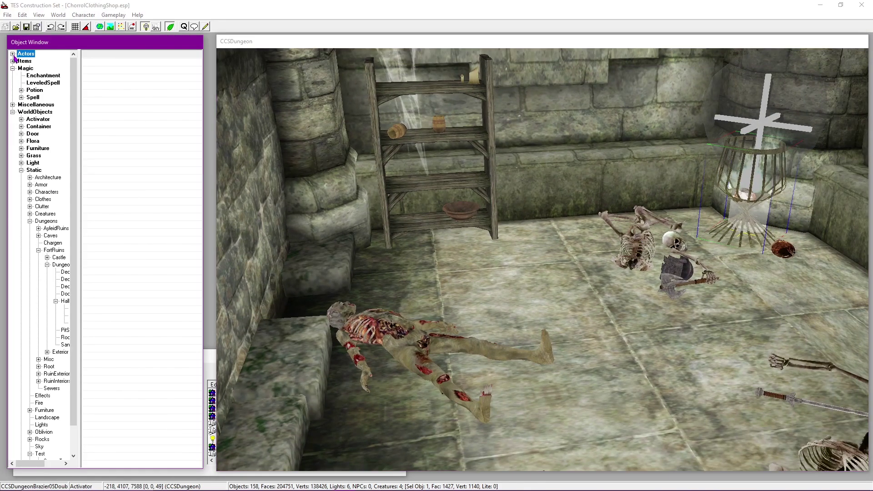
click(32, 121)
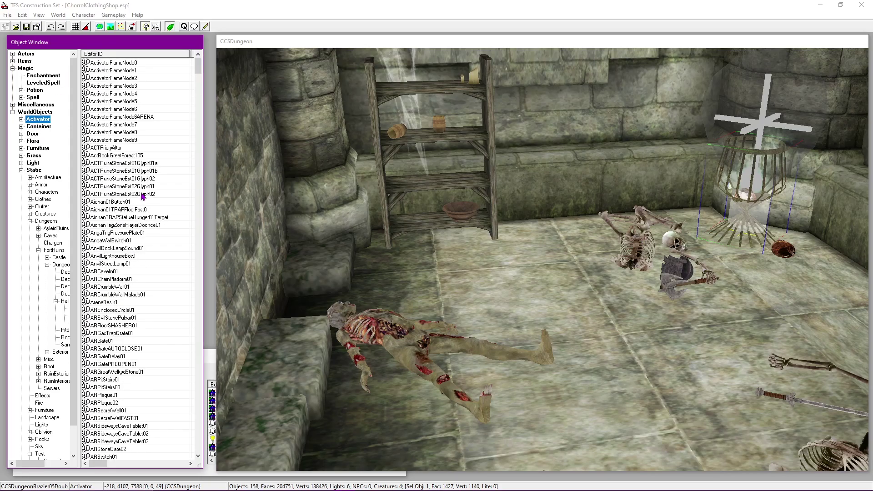
click(141, 194)
text(ccs)
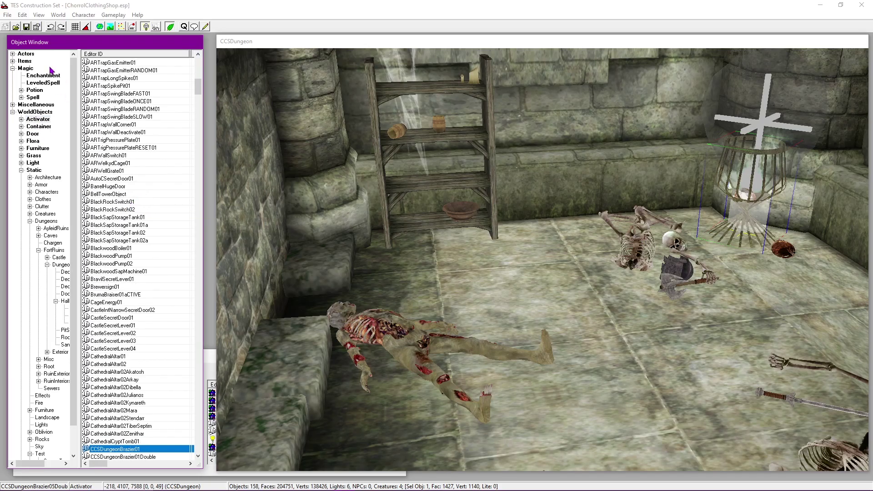
Step: In the CCSDungeonBrazier05 activator's script, add the line CCSDungeonZombieRef.resurrect below CCSDungeonBrazier05DoubleRef.enable
scroll(132, 279, down, 6)
click(135, 371)
double_click(135, 372)
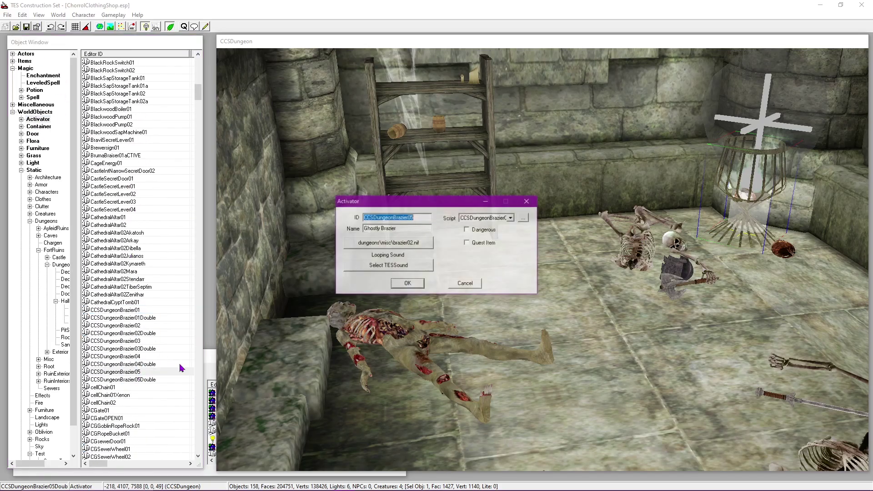
click(524, 217)
double_click(394, 347)
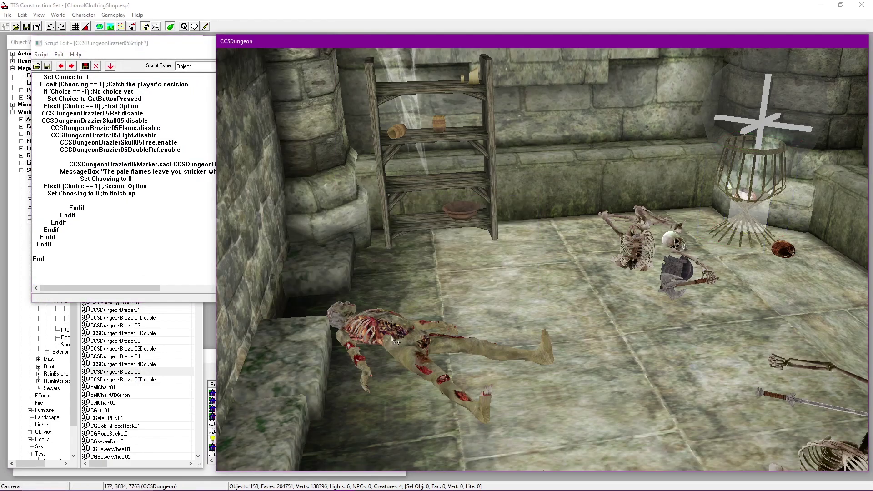
click(519, 142)
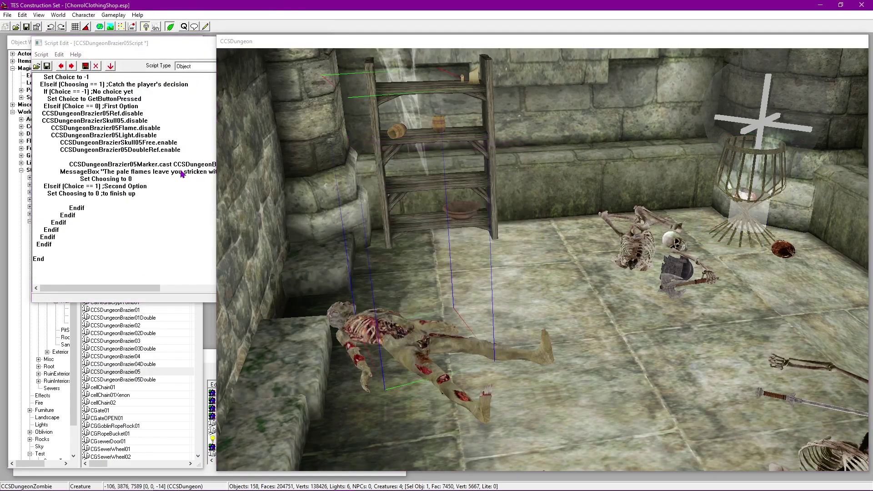
click(120, 157)
click(121, 157)
scroll(145, 143, up, 2)
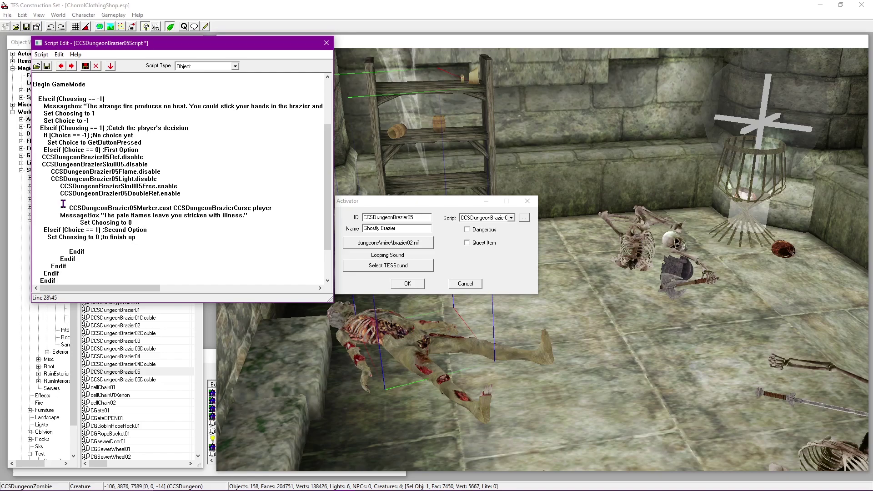
text(CCSDungeonZombieRef)
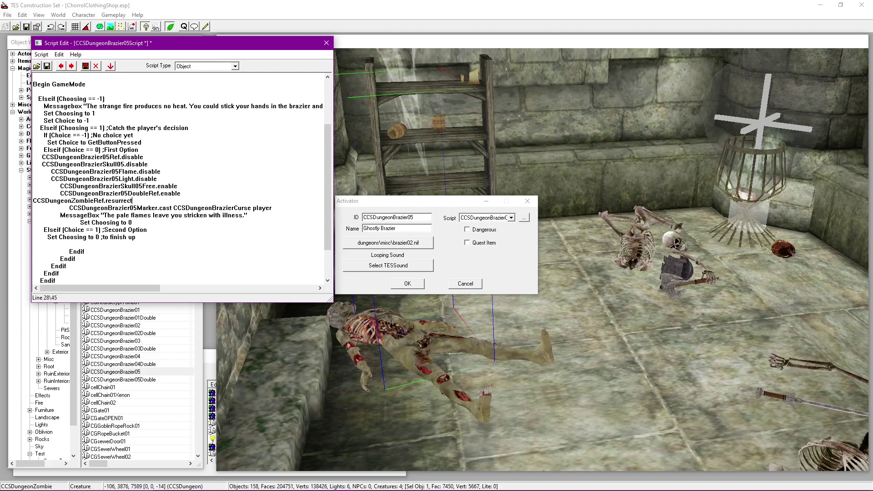
key(Return)
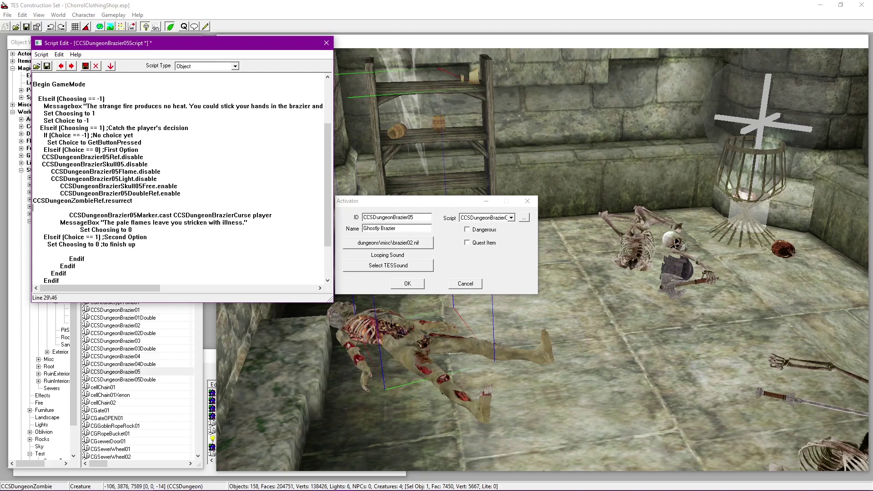
Step: Add the line CCSDungeonZombieRef.setAV health 340 below the resurrect line, keep the script and activator changes, and save the plugin
text(CCSDungeonZombieRef)
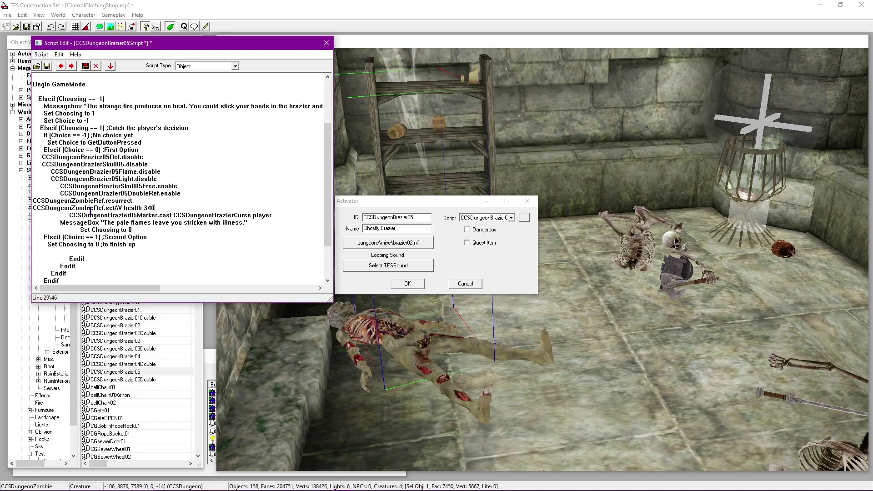
click(135, 201)
click(326, 44)
click(405, 283)
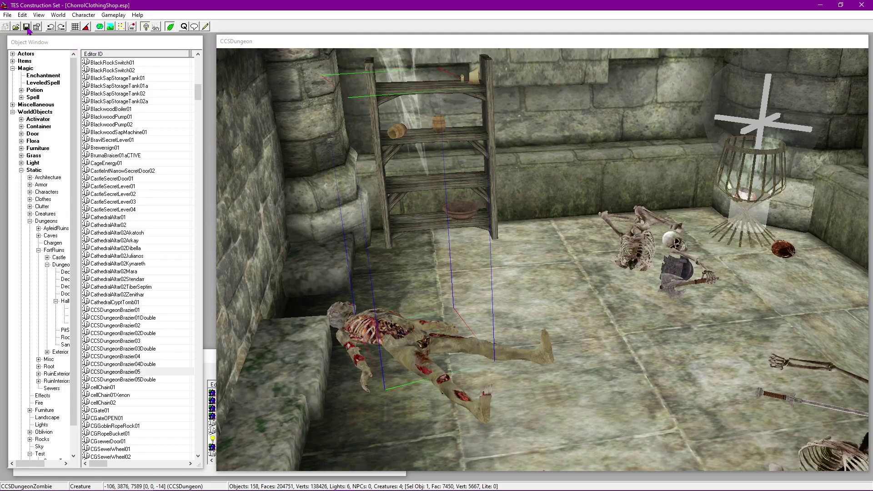
middle_drag(417, 249, 345, 191)
click(25, 28)
Step: Remove the blank line above the MessageBox command in the CCSDungeonBrazier05Double script, save it and confirm the activator
scroll(410, 218, down, 3)
key(shift)
key(shift)
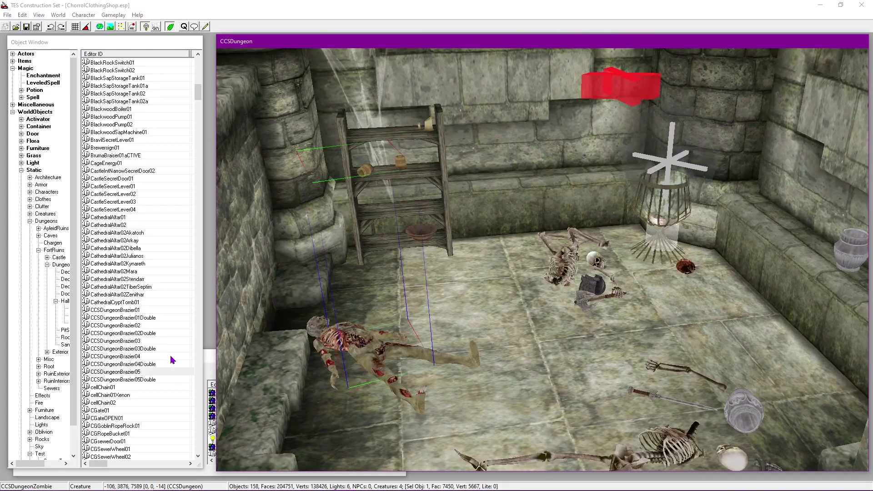
double_click(145, 379)
click(524, 218)
click(127, 179)
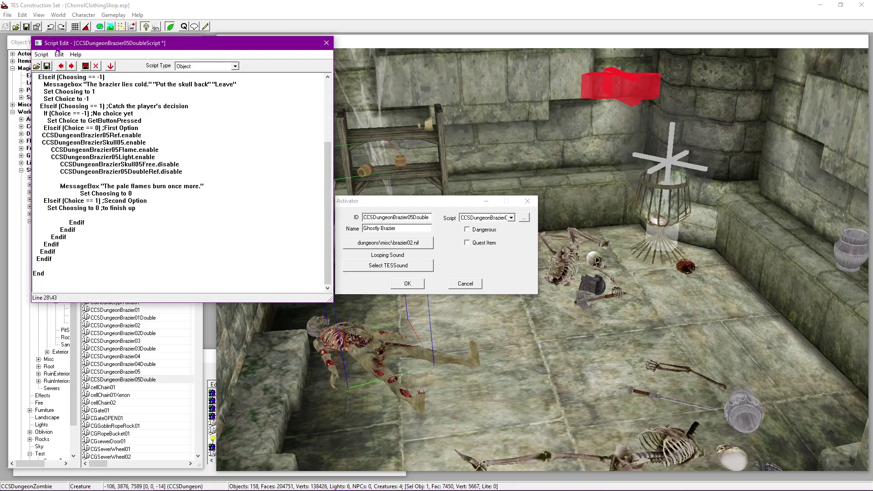
key(BackSpace)
click(47, 66)
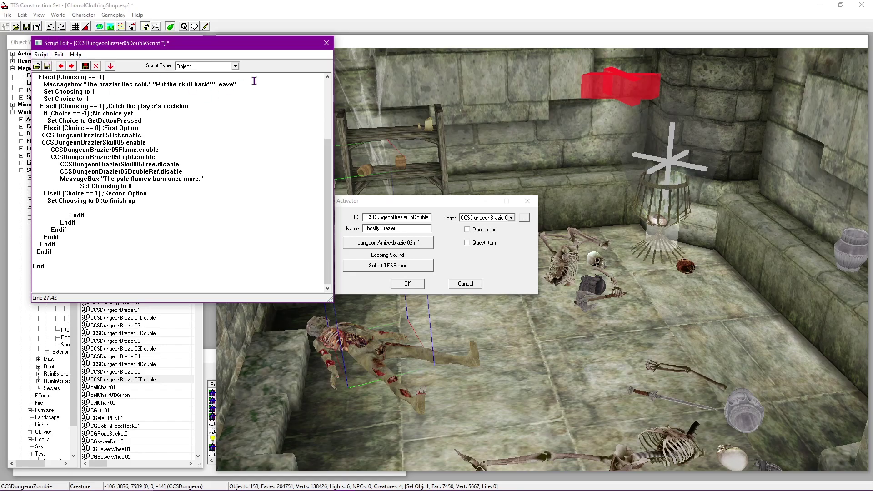
click(326, 43)
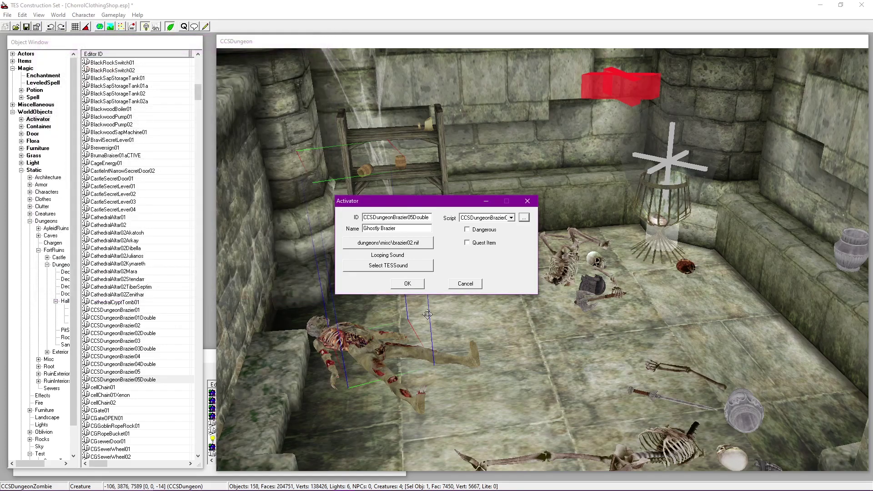
click(407, 283)
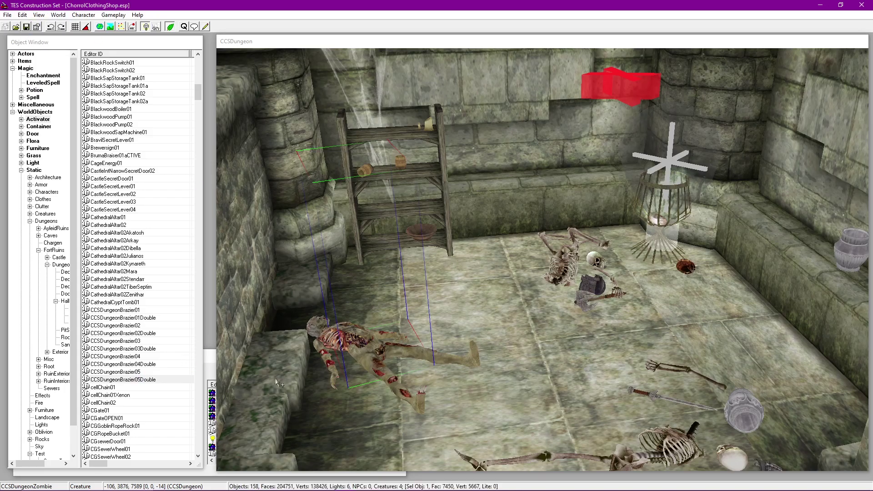
Step: Review the resurrect and setAV health lines in the CCSDungeonBrazier05 script, and close it without changes
double_click(134, 372)
click(524, 218)
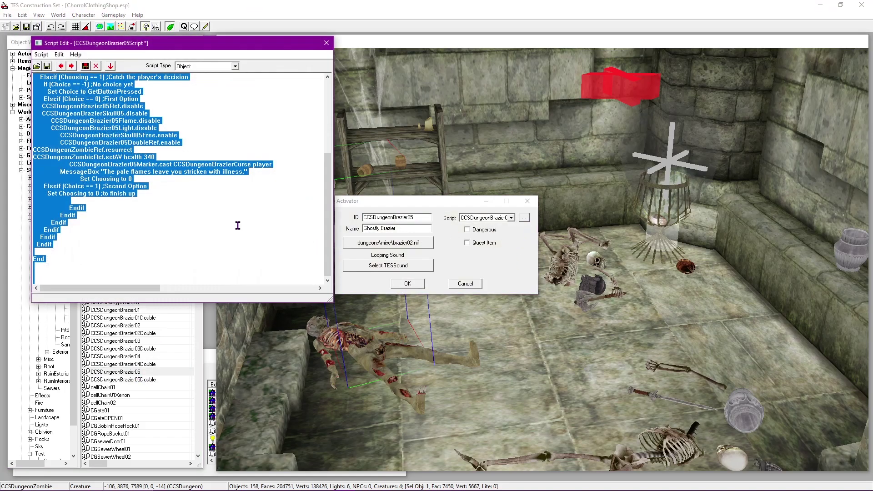
click(160, 157)
drag(157, 156, 5, 147)
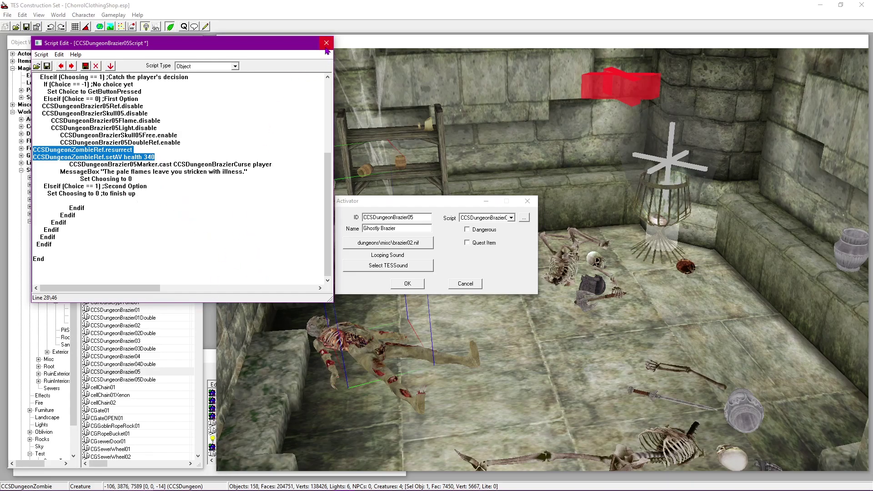
click(160, 156)
drag(160, 156, 34, 150)
click(326, 44)
click(464, 283)
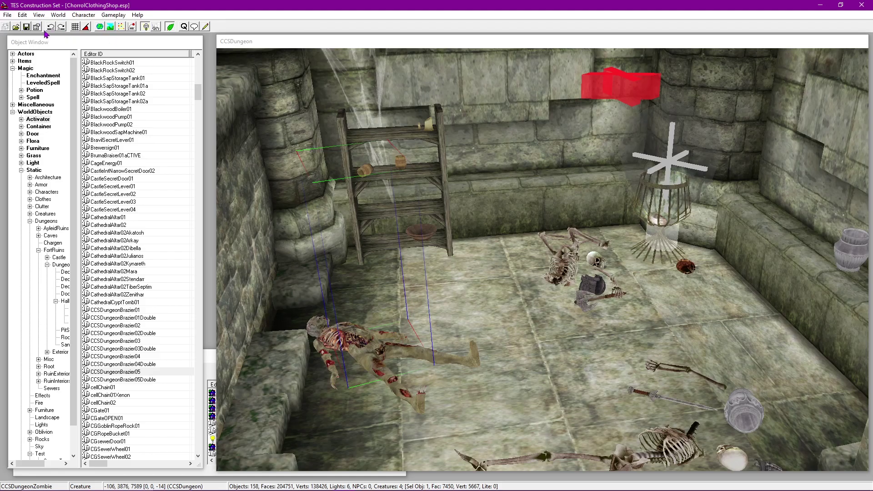
Step: Save the plugin and inspect the room and the corpse by the ledge from several angles
shift+middle_drag(444, 339, 495, 361)
scroll(437, 351, down, 3)
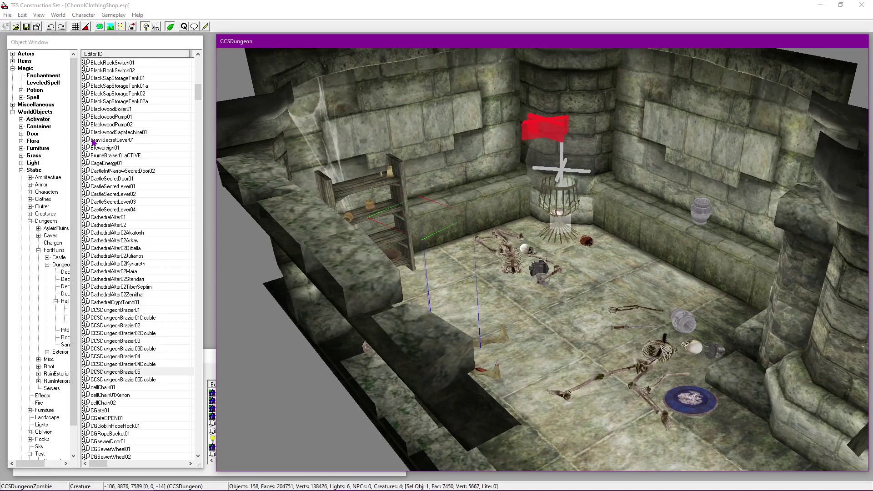
click(26, 30)
middle_drag(476, 275, 341, 282)
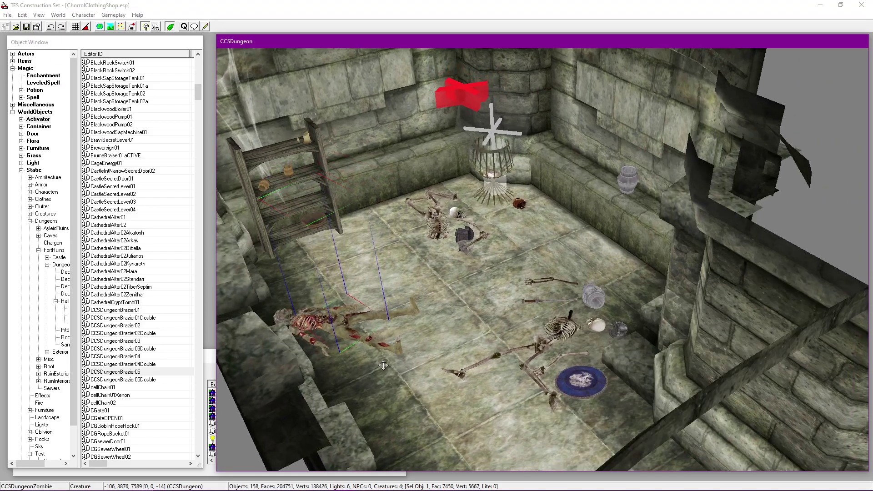
scroll(341, 282, up, 3)
middle_drag(254, 313, 419, 300)
scroll(409, 290, up, 3)
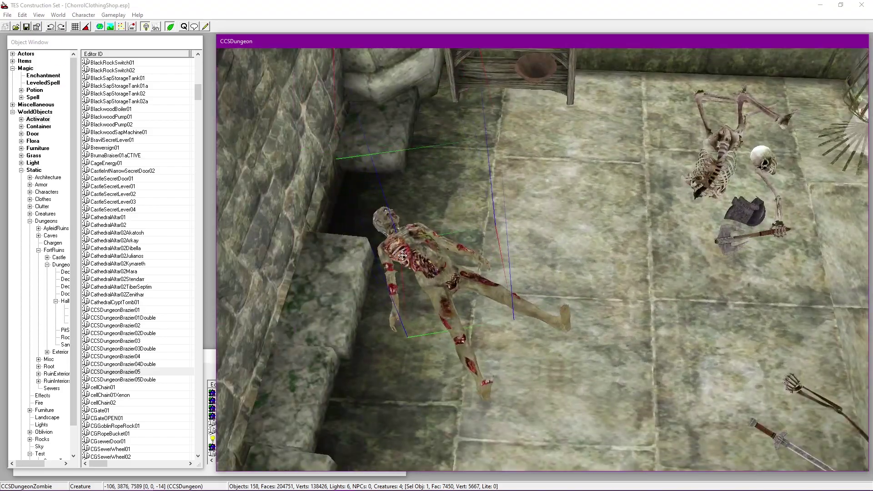
Step: Open the corpse's base creature record and check the DeadZombie record among the undead zombies for comparison
double_click(402, 255)
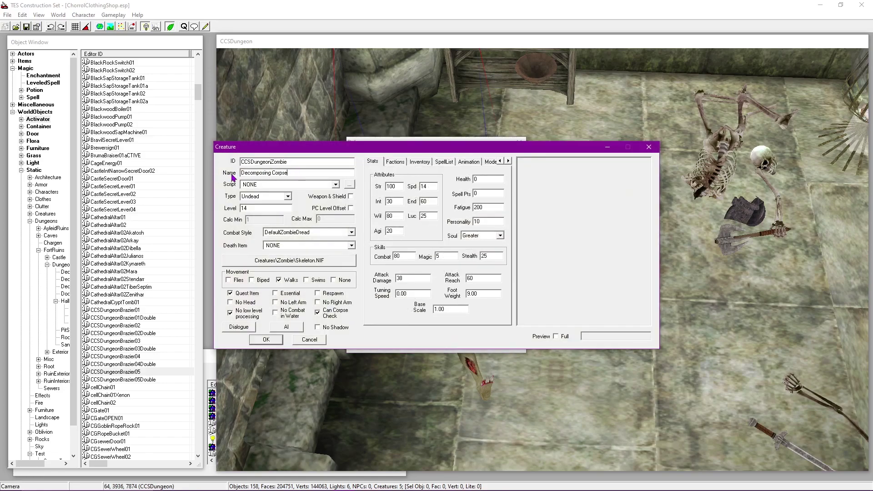
click(324, 174)
scroll(111, 207, up, 7)
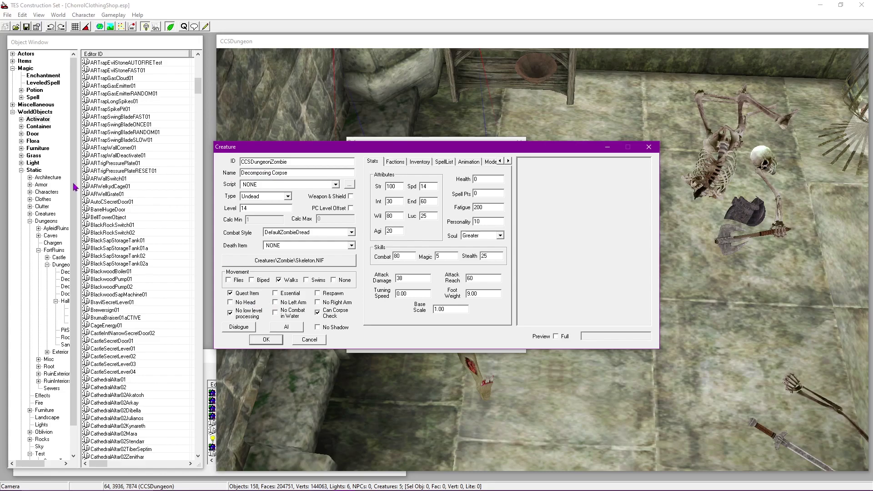
click(13, 54)
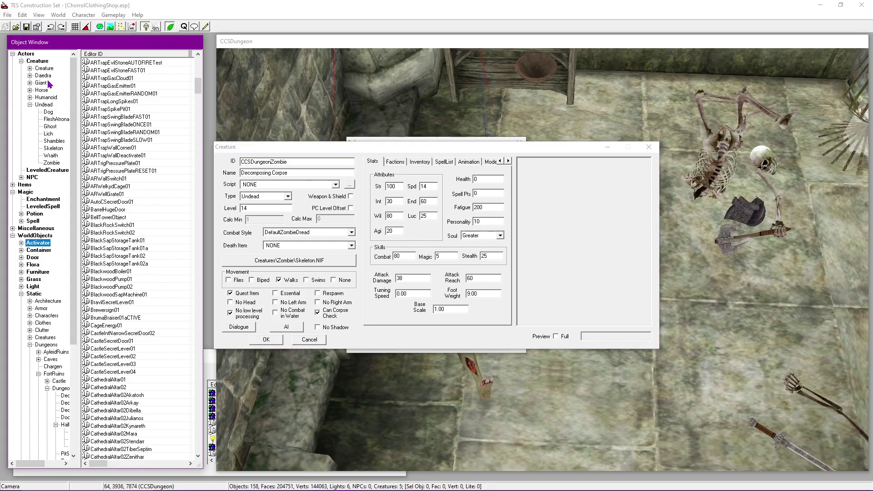
click(52, 163)
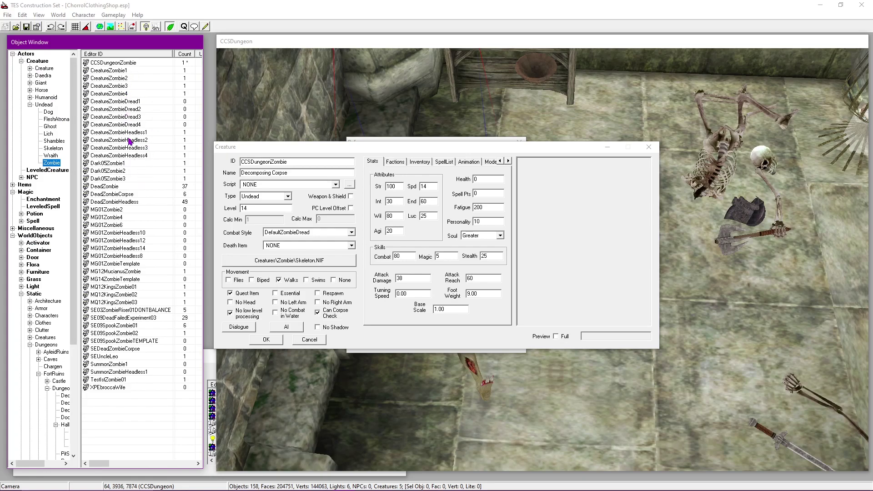
double_click(124, 185)
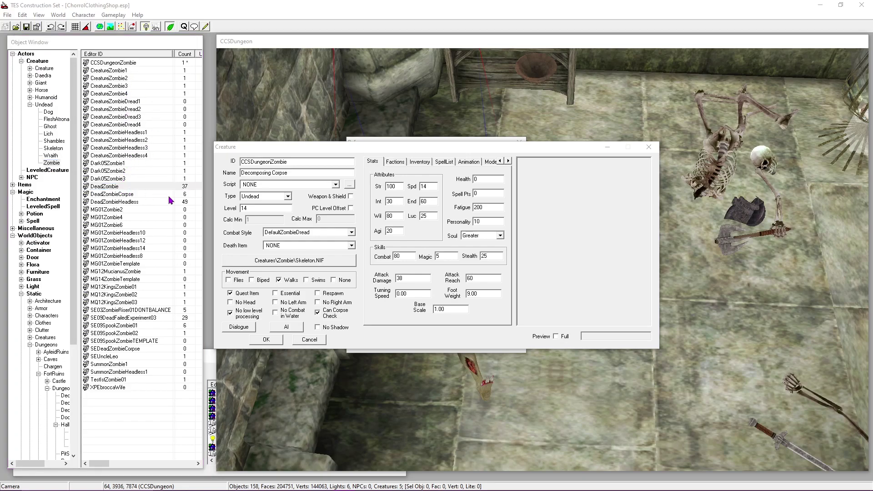
click(318, 341)
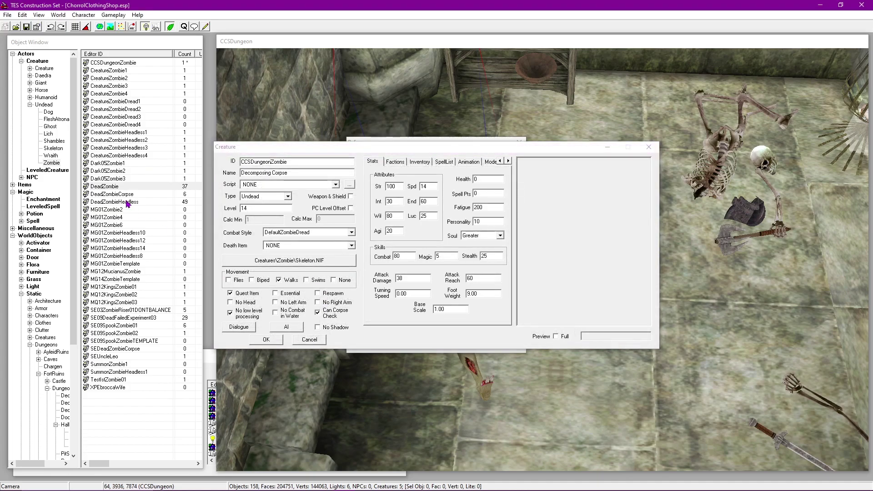
Step: Copy the name Decomposed Corpse from the DeadZombieCorpse record into CCSDungeonZombie's name and confirm the creature and its reference
double_click(123, 196)
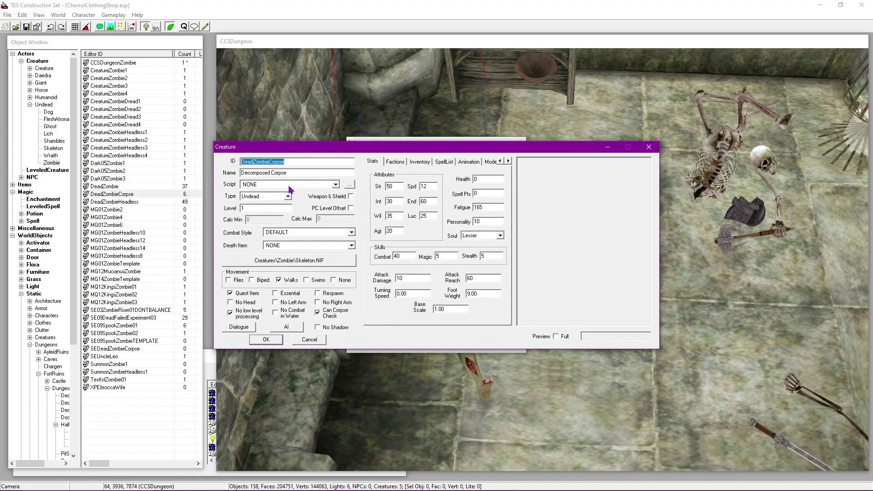
key(Tab)
key(ctrl+c)
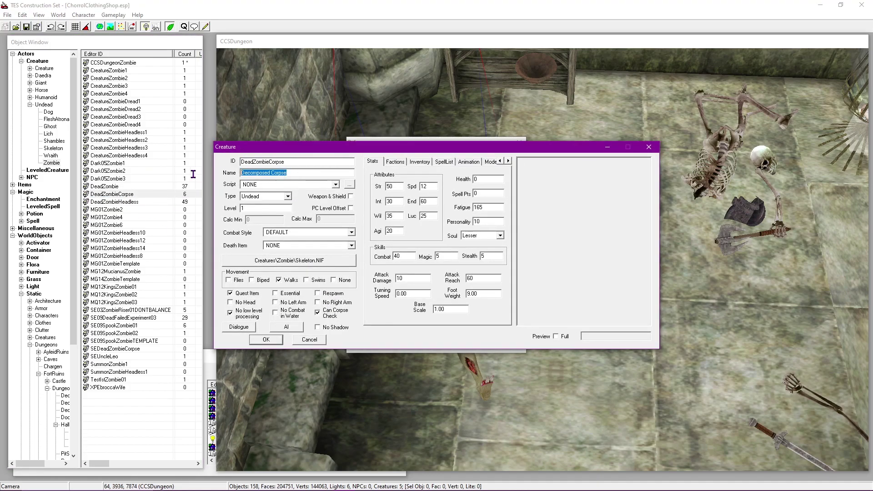
click(309, 340)
click(294, 174)
key(ctrl+v)
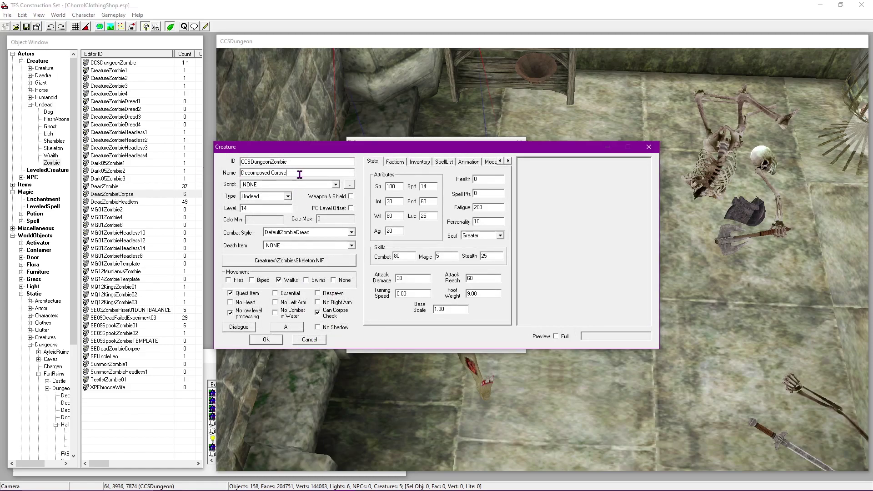
click(268, 344)
click(394, 339)
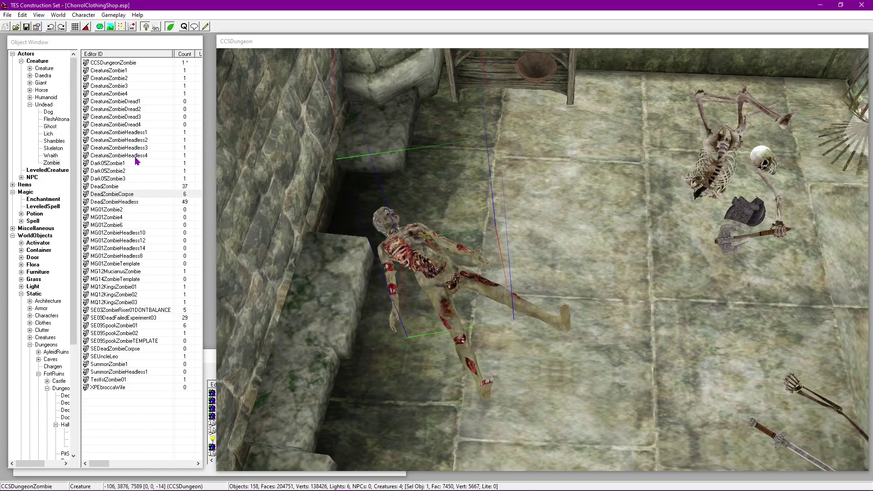
Step: Check the stats in the CreatureZombieDread4 record and the setAV health line in the CCSDungeonBrazier05 script, closing both without changes
double_click(129, 122)
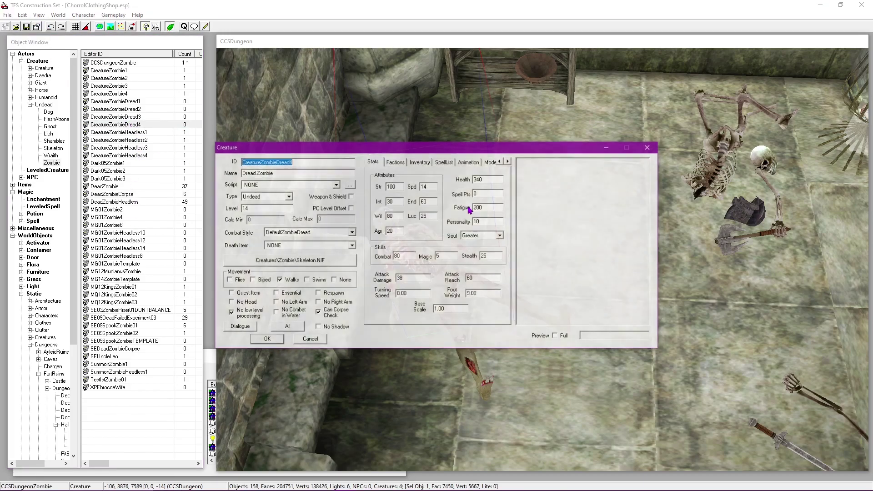
click(313, 341)
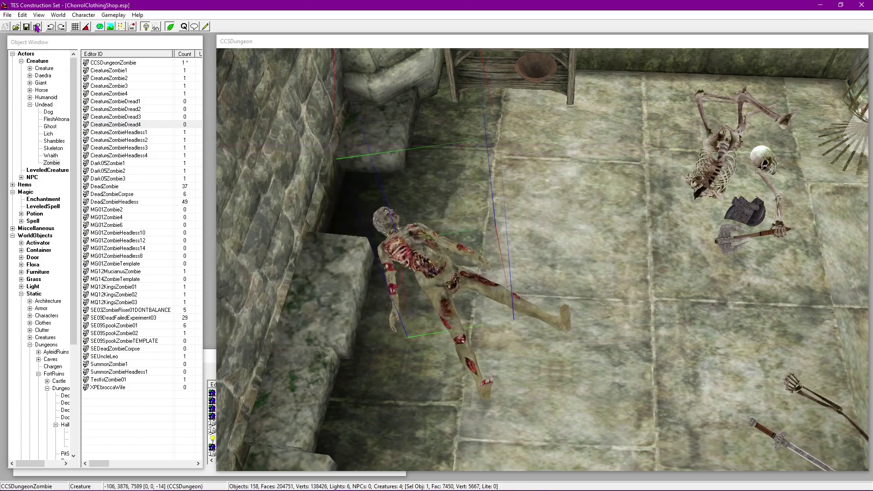
click(13, 54)
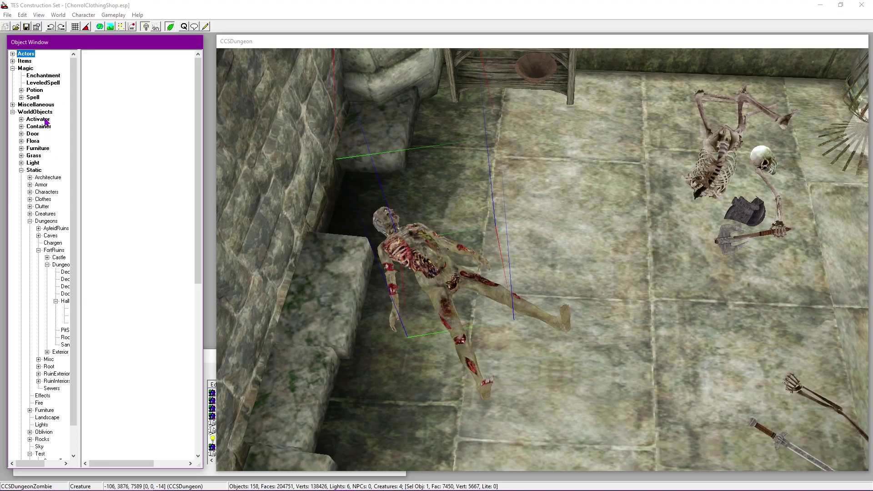
click(144, 216)
text(ccs)
scroll(156, 364, down, 5)
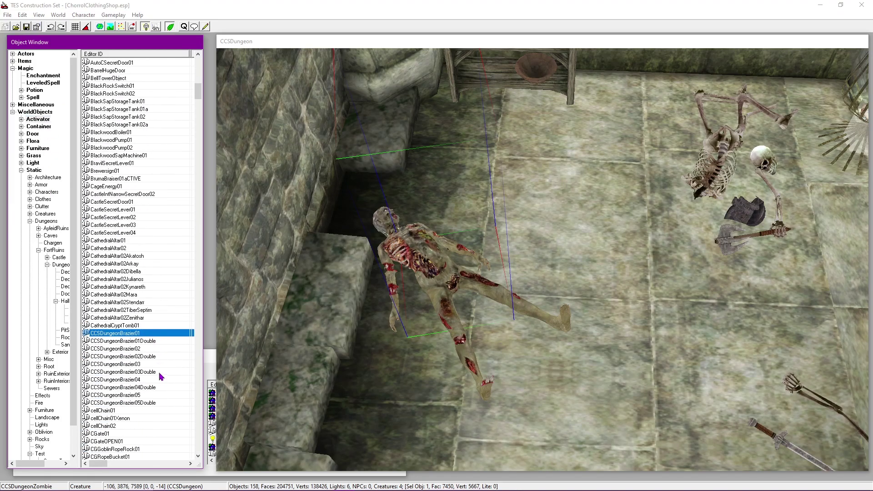
double_click(137, 395)
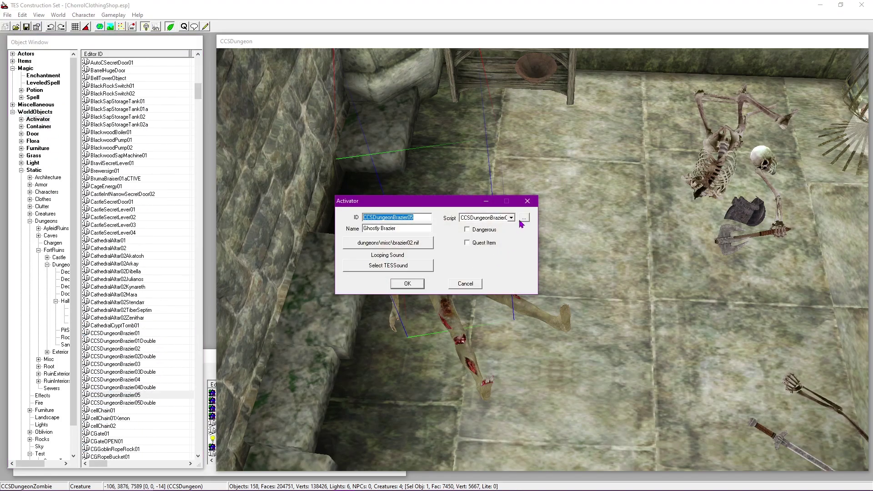
click(523, 218)
click(166, 157)
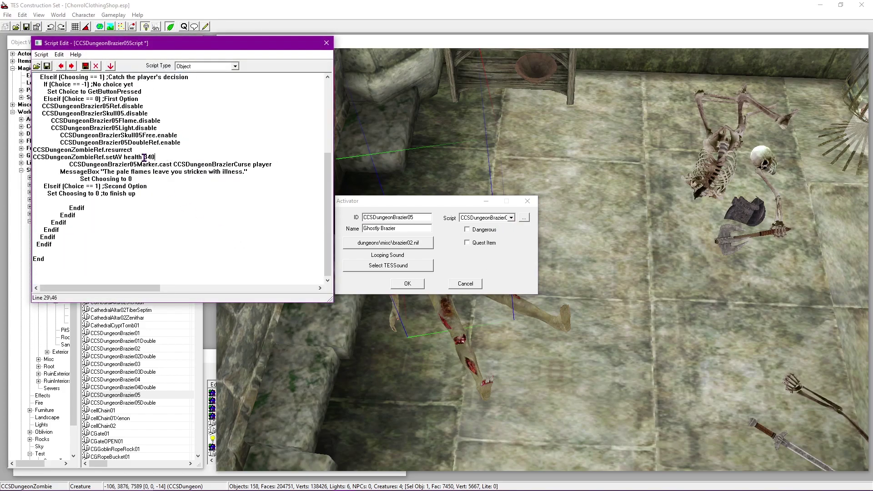
click(326, 47)
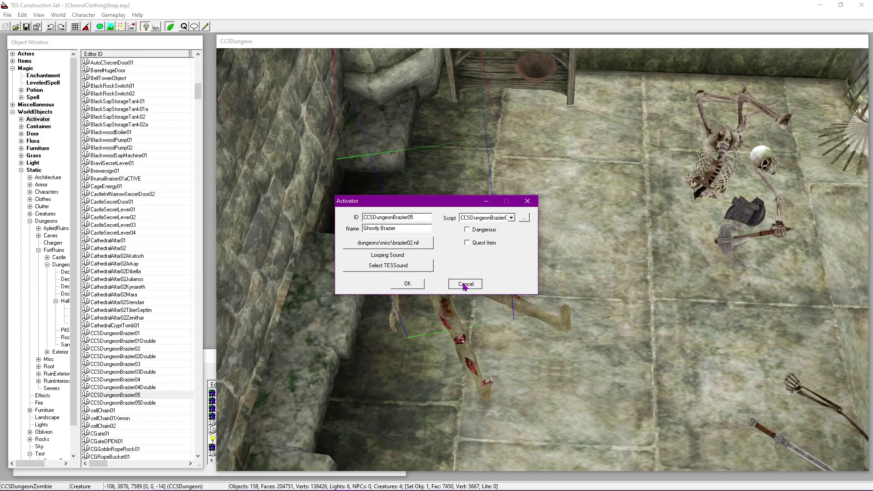
click(465, 283)
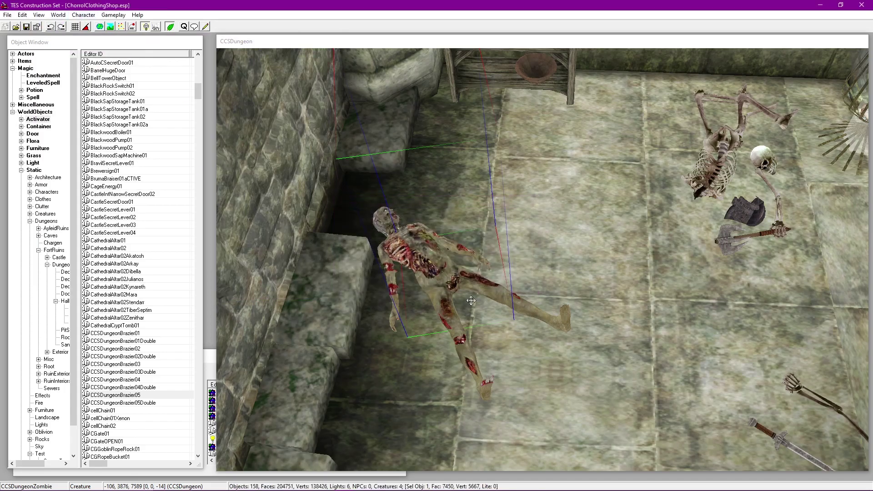
Step: Look over the corpse room and the overall crypt layout, out to the entrance hallway
middle_drag(478, 298, 521, 324)
scroll(435, 300, down, 5)
shift+middle_drag(509, 296, 516, 312)
scroll(506, 318, down, 2)
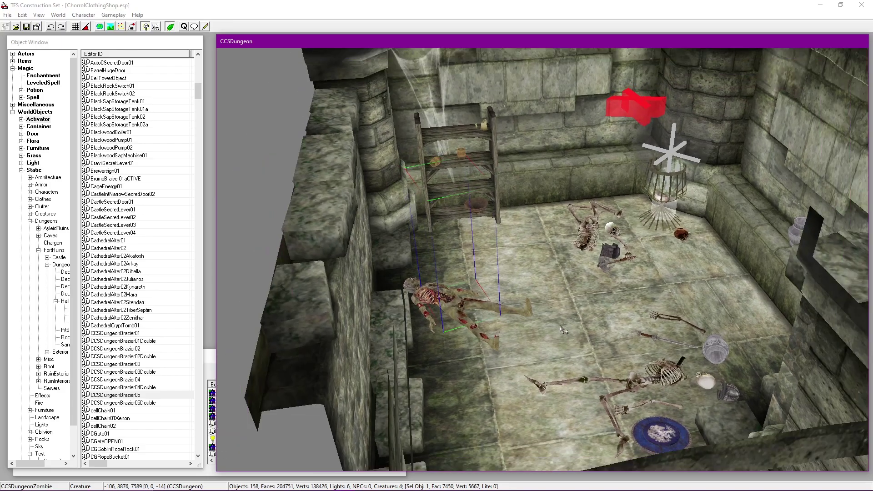
scroll(477, 340, down, 8)
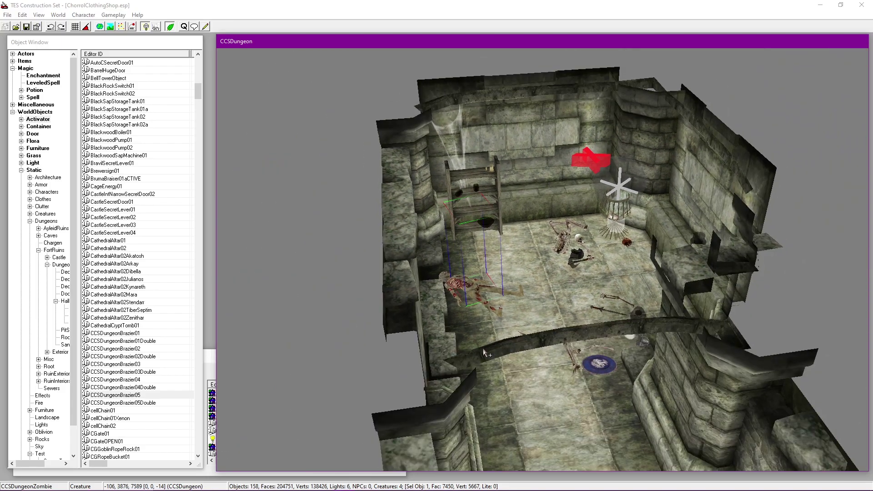
scroll(530, 269, down, 10)
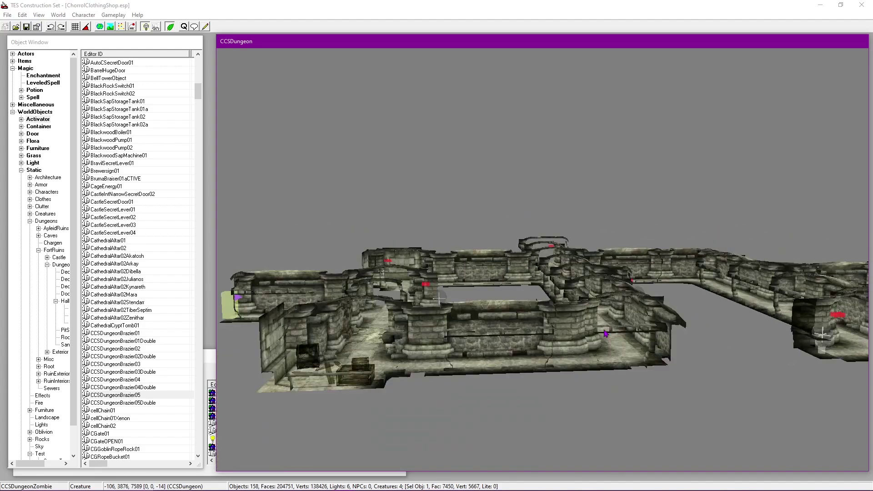
shift+middle_drag(606, 333, 585, 348)
scroll(585, 348, up, 4)
shift+middle_drag(506, 333, 301, 368)
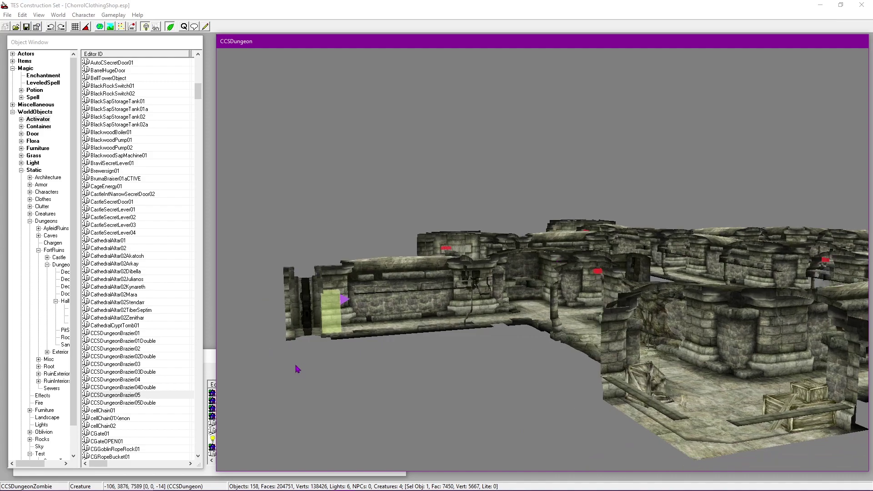
Step: Rename the CCSDungeon cell as Gyllinrot's Halls in its interior data, apply the change, and save the plugin
click(213, 353)
right_click(26, 445)
click(51, 405)
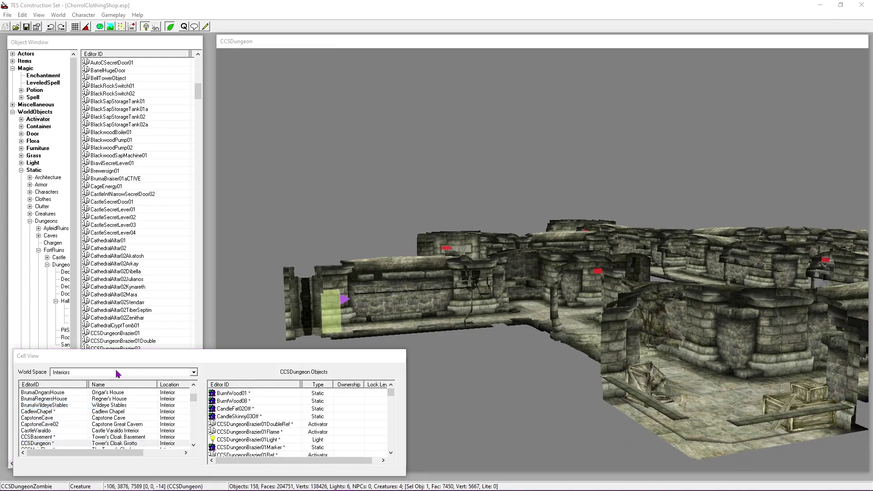
click(475, 171)
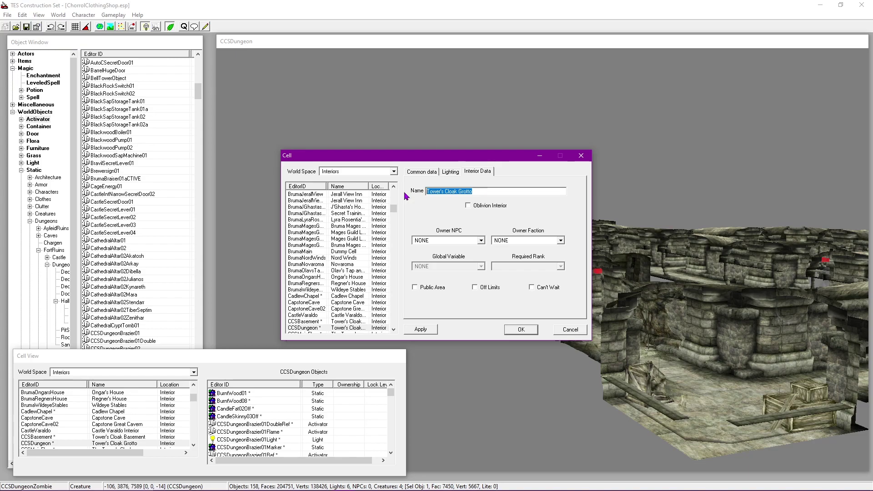
text(Gyllinrot)
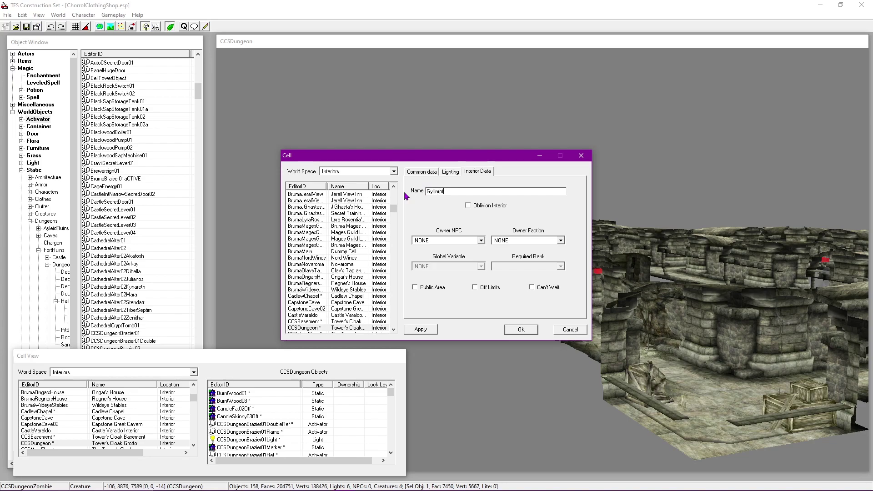
text('s Maz)
key(BackSpace)
key(BackSpace)
key(BackSpace)
key(BackSpace)
text(Halls)
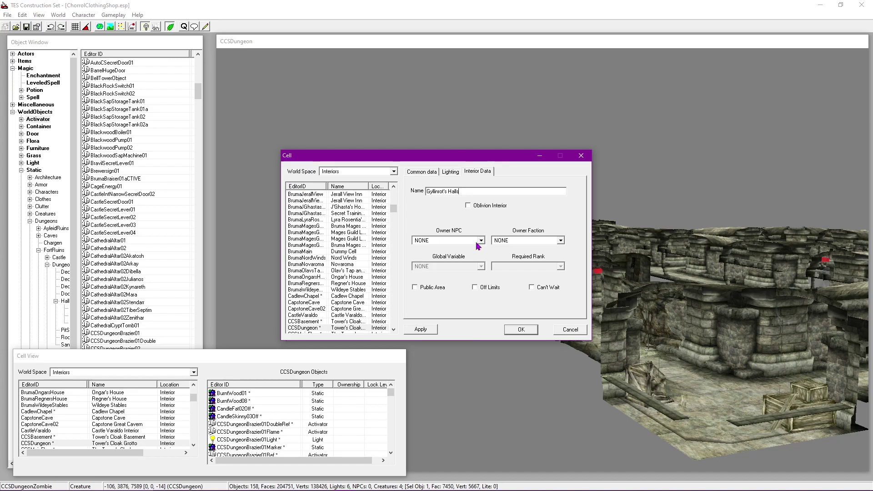
click(429, 329)
click(521, 329)
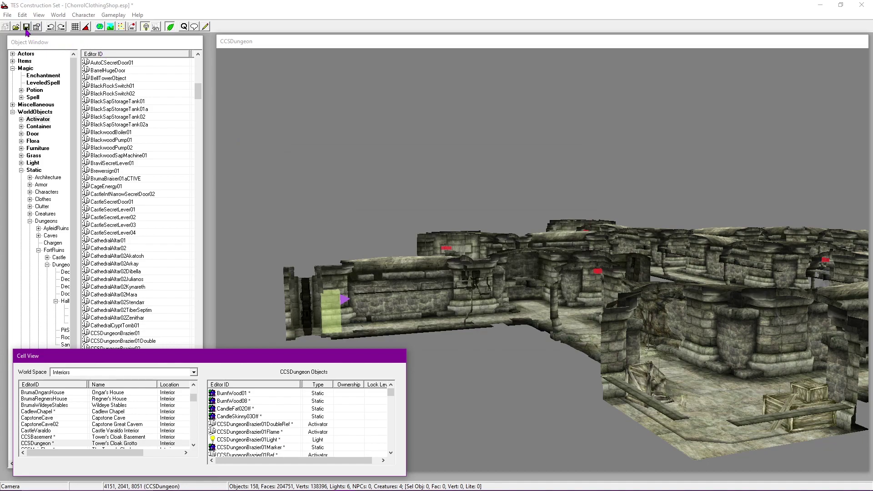
click(27, 28)
Step: Select the RFNDoorArch01 archway at the crypt entrance and inspect it up close from the outside
middle_drag(536, 302, 487, 159)
click(306, 286)
shift+middle_drag(307, 287, 515, 329)
scroll(475, 282, up, 2)
scroll(475, 281, up, 2)
middle_drag(401, 324, 643, 286)
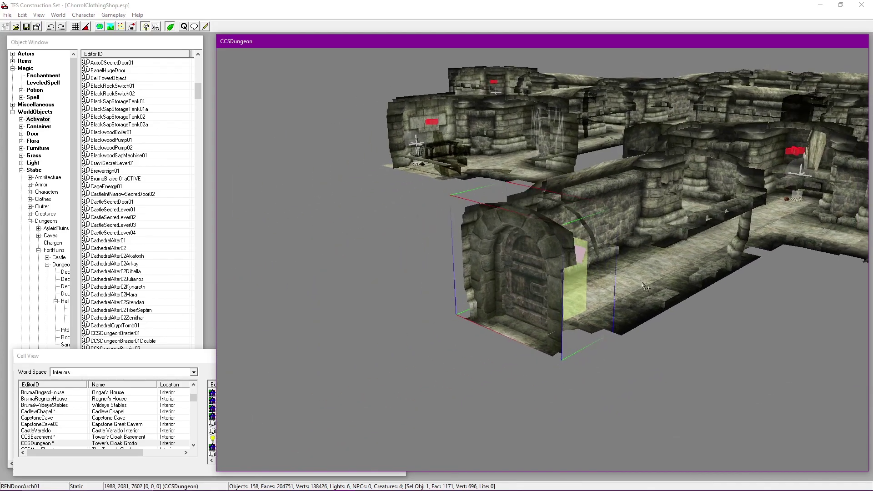
scroll(660, 274, up, 3)
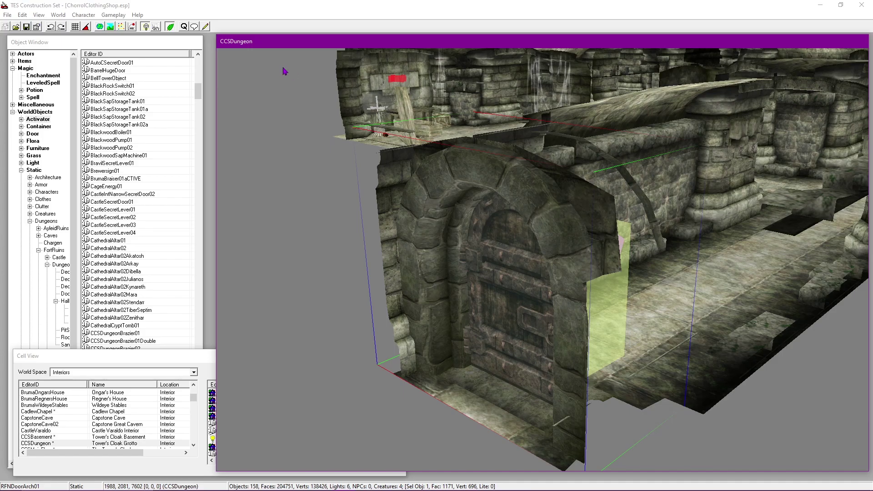
Step: Follow the corridors to the large double wooden door, CCSDungeonDoor, and select it for a close inspection
middle_drag(710, 158, 607, 150)
middle_drag(773, 87, 654, 102)
scroll(725, 97, up, 10)
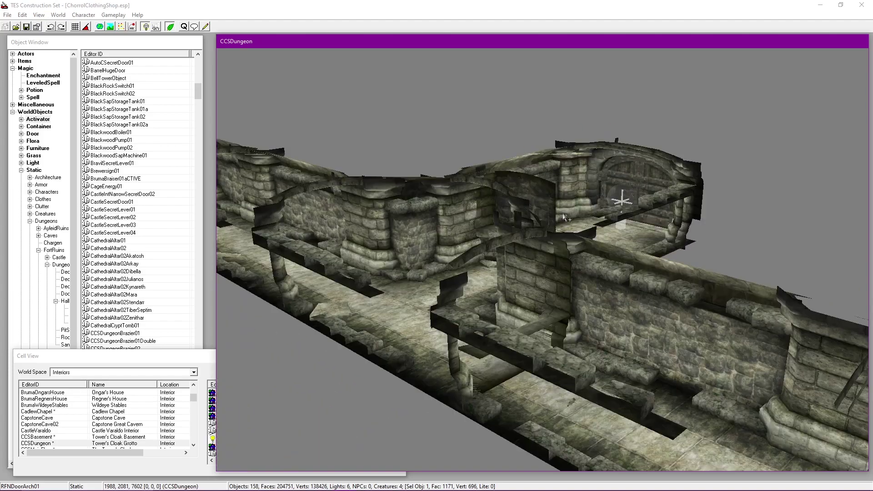
middle_drag(564, 218, 523, 283)
scroll(564, 236, up, 3)
click(570, 230)
middle_drag(570, 231, 557, 269)
scroll(556, 268, up, 3)
scroll(555, 268, up, 5)
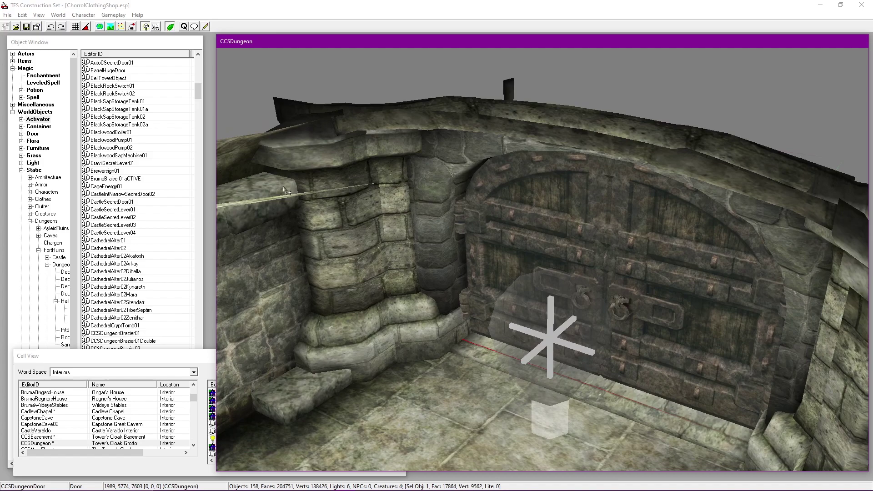
Step: Open the CCSDungeonDoor base record among the door objects, set its script to NONE, and confirm the change
click(24, 44)
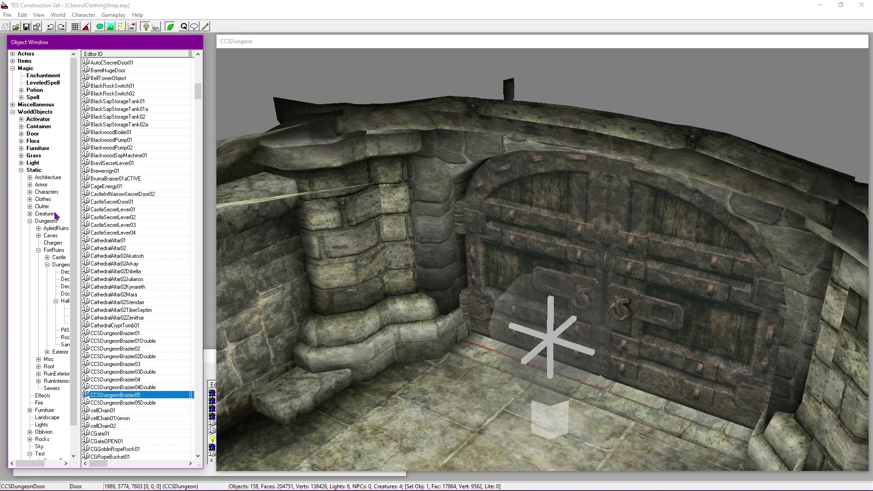
click(33, 135)
click(117, 186)
text(ccs)
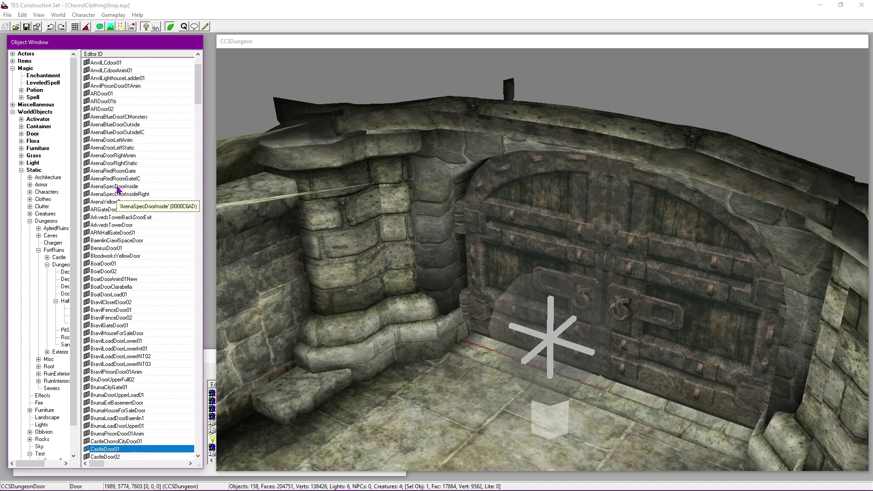
scroll(133, 236, down, 4)
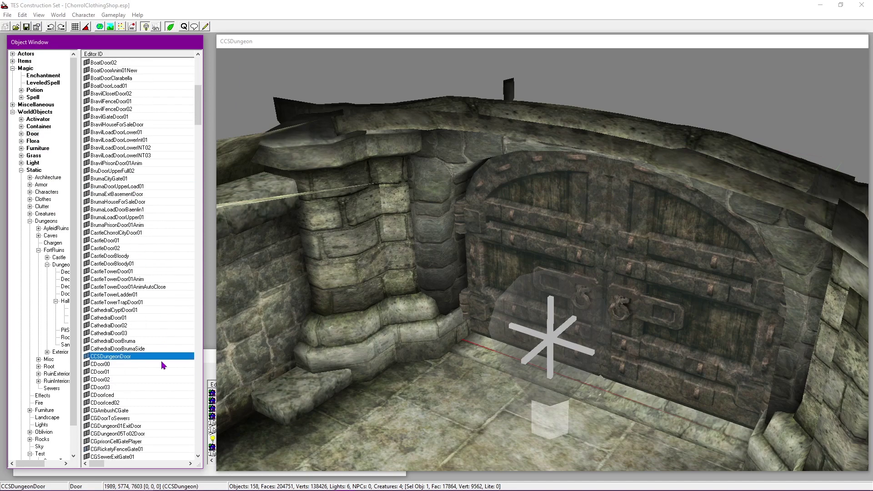
double_click(130, 358)
click(402, 156)
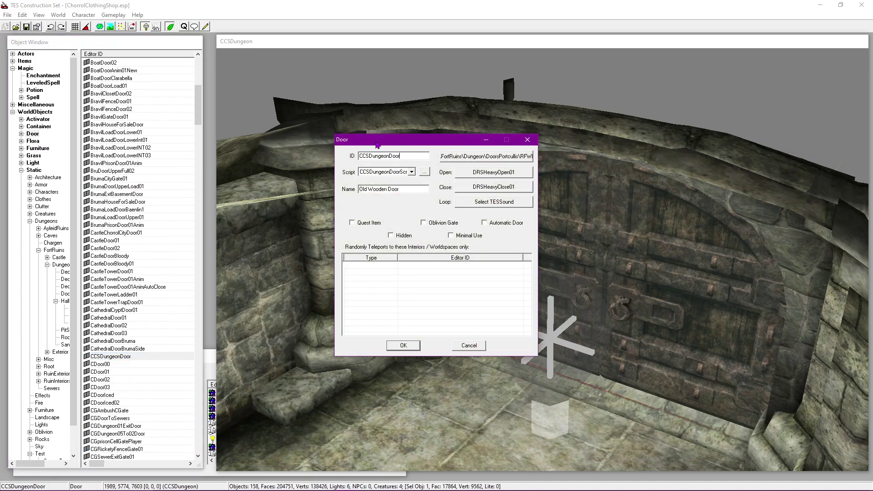
click(410, 173)
drag(521, 199, 521, 181)
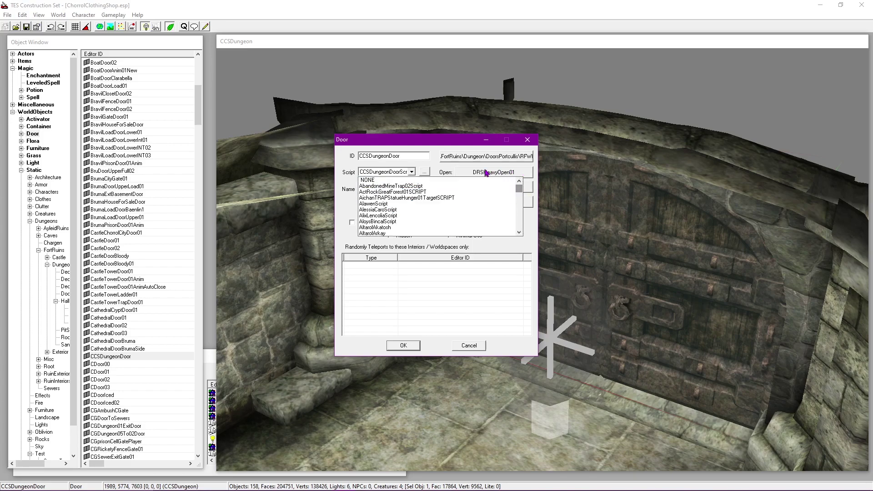
click(382, 180)
click(401, 346)
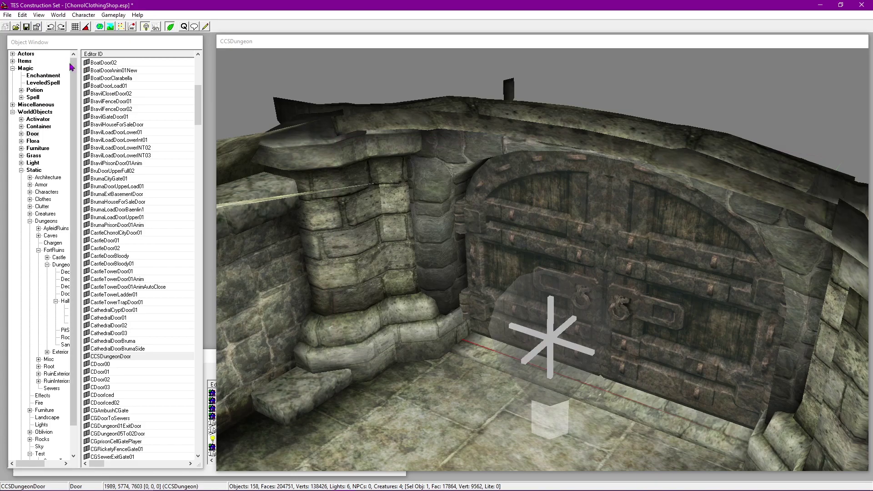
Step: Inspect the light in front of the double wooden door and check the CCSDungeonDoor record without changes
middle_drag(556, 307, 541, 267)
click(555, 305)
scroll(590, 284, up, 5)
middle_drag(672, 186, 674, 259)
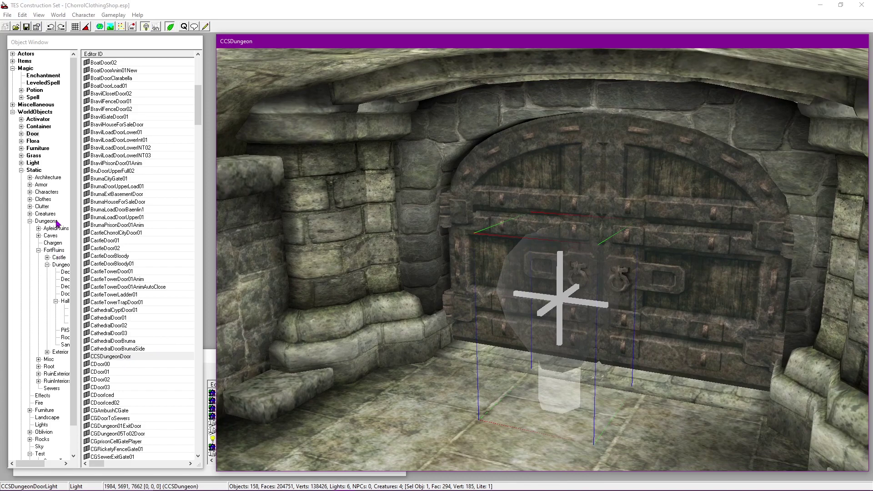
middle_drag(670, 239, 495, 272)
drag(108, 356, 217, 290)
double_click(435, 219)
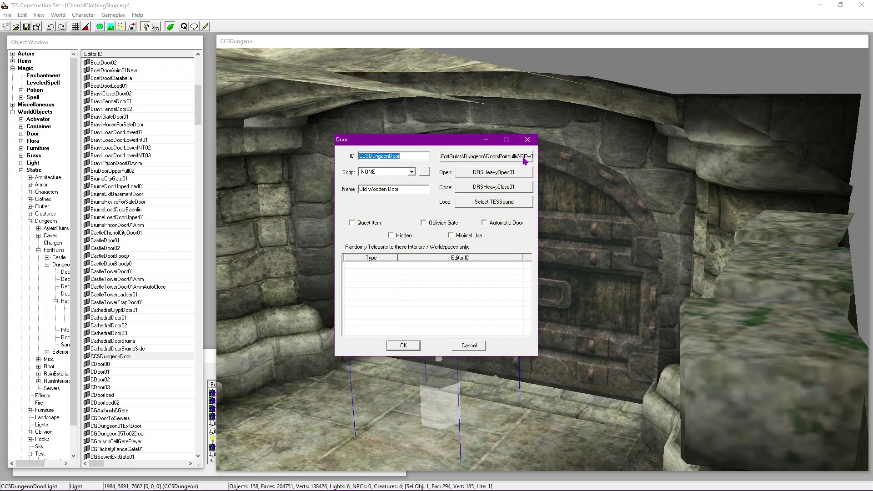
click(528, 140)
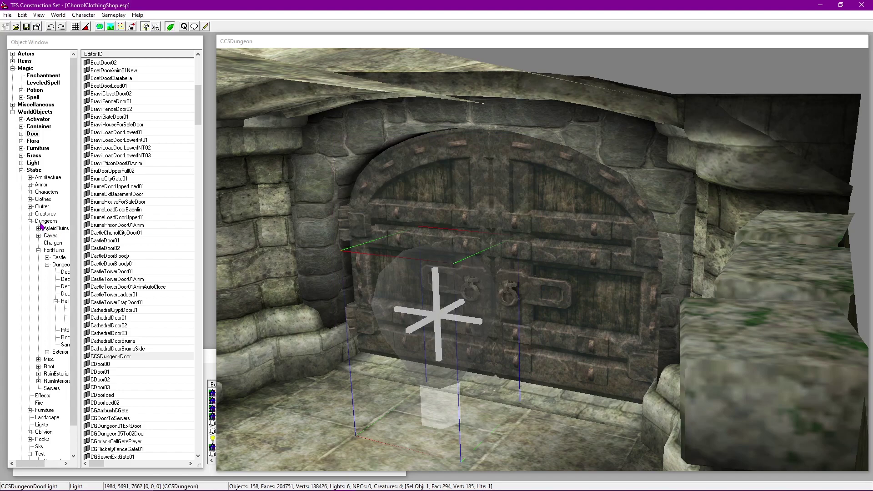
Step: List the door objects belonging to the FortRuins dungeon set
click(22, 48)
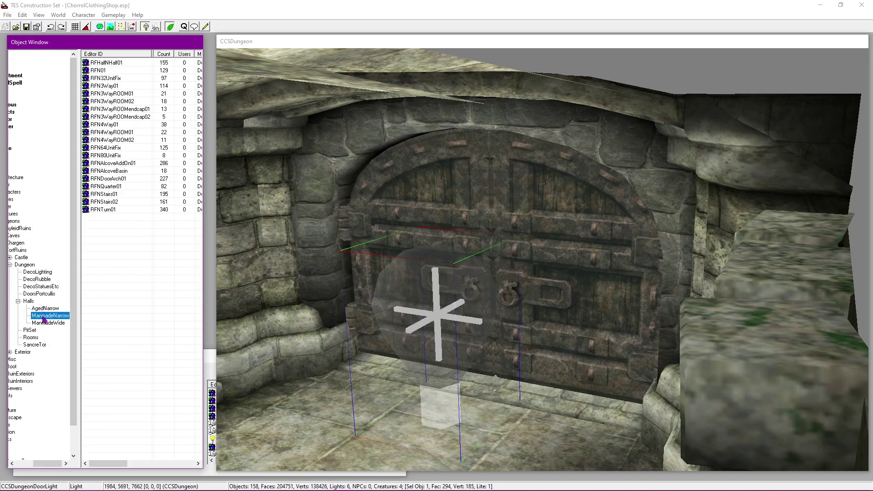
drag(60, 464, 16, 425)
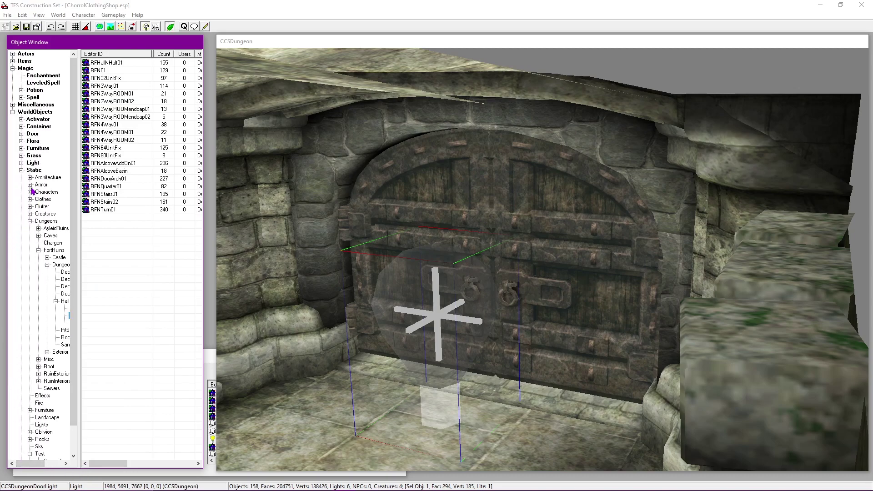
click(21, 133)
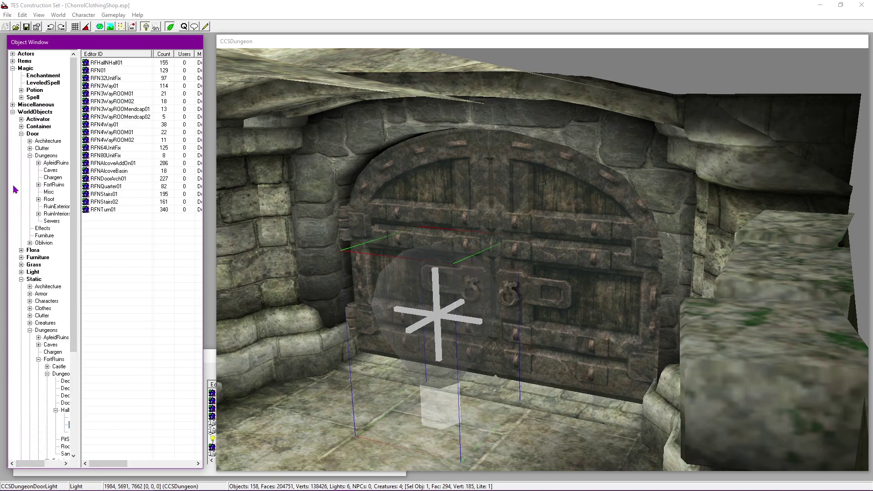
click(55, 184)
middle_drag(538, 223, 106, 192)
drag(123, 173, 593, 262)
key(Delete)
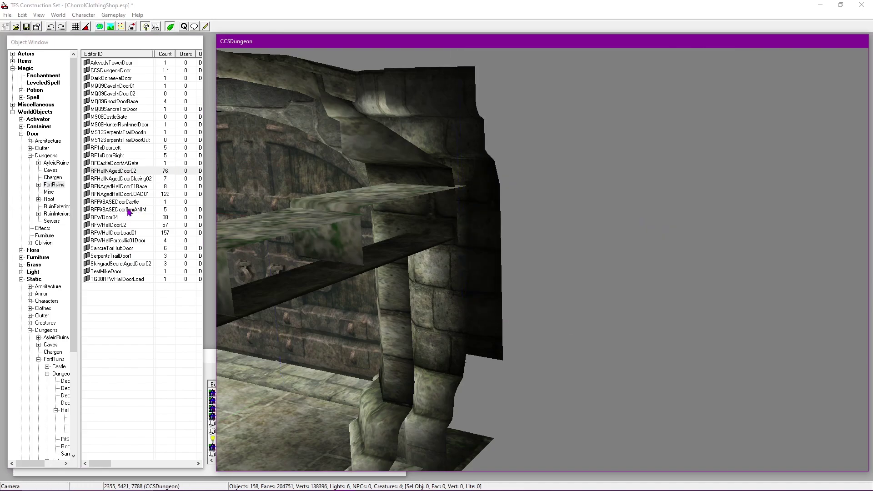
Step: Place an RFWDoor04 door outside the walls near the existing double wooden door and view both together
drag(116, 220, 551, 261)
scroll(560, 237, down, 2)
shift+middle_drag(560, 236, 507, 275)
shift+middle_drag(440, 235, 603, 249)
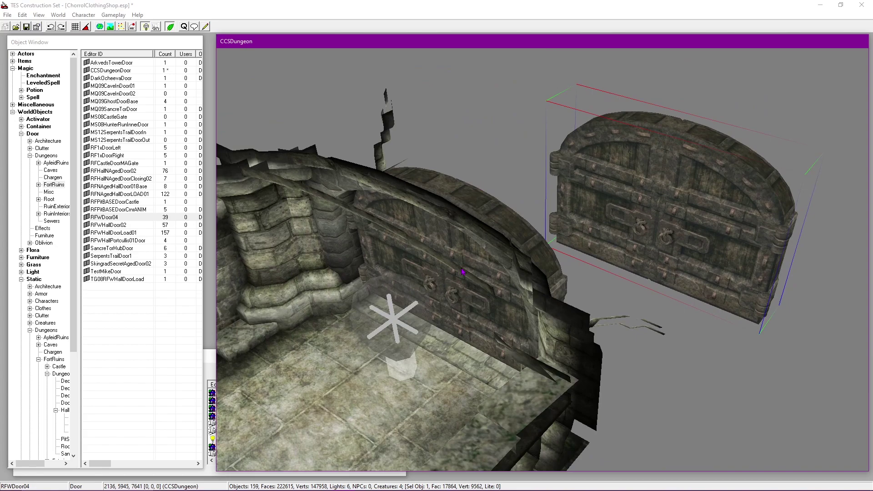
Step: Open the reference settings of the existing CCSDungeonDoor and the new RFWDoor04 side by side for comparison
double_click(461, 272)
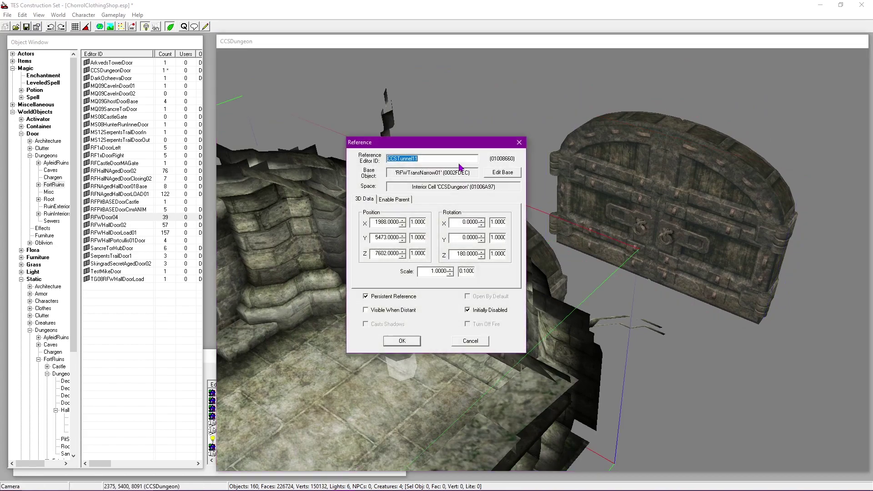
click(519, 142)
scroll(493, 200, up, 2)
middle_drag(487, 194, 507, 193)
click(506, 192)
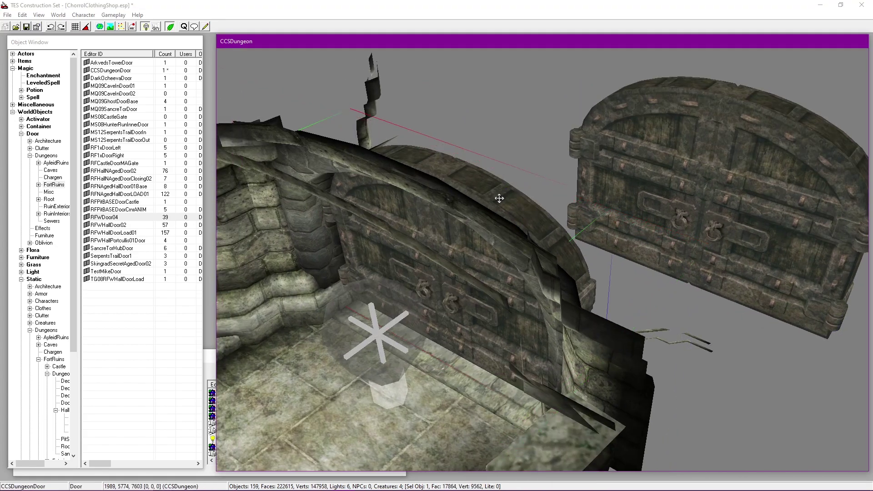
double_click(499, 198)
drag(481, 144, 210, 41)
double_click(628, 157)
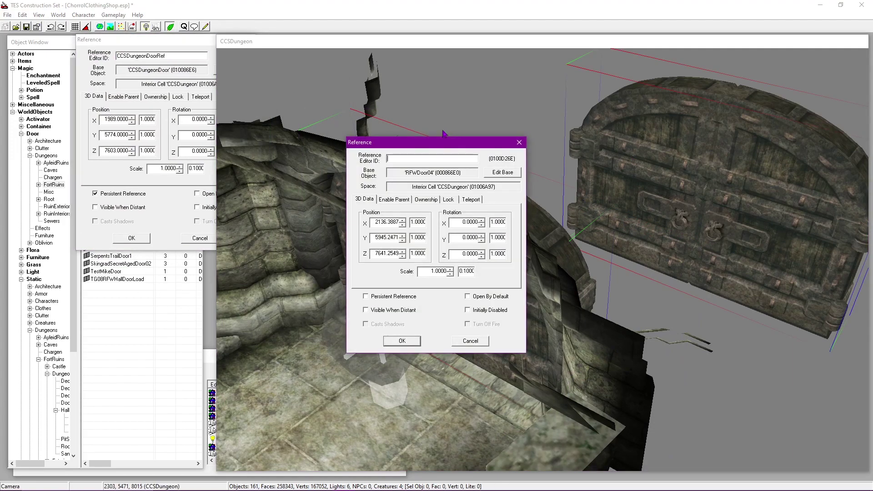
drag(433, 147, 256, 247)
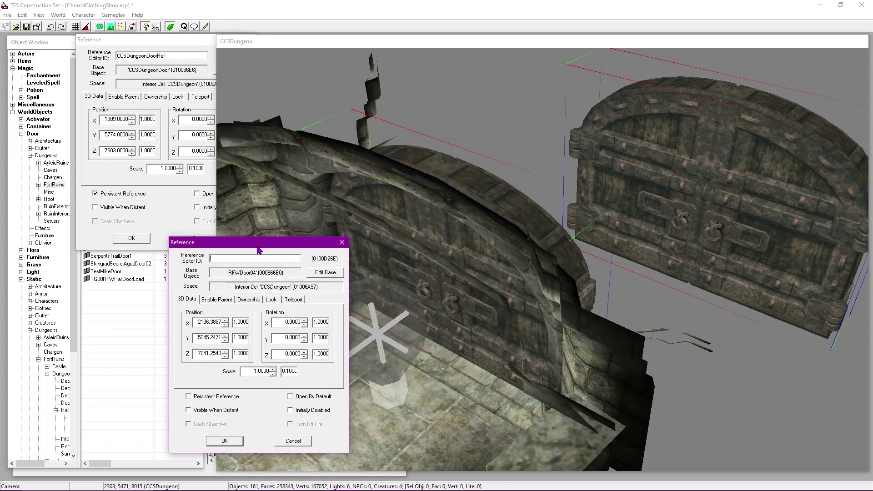
Step: Copy the existing door's position to the new RFWDoor04, setting X to 1989 and Y to 5774
double_click(102, 118)
key(ctrl+c)
double_click(196, 321)
key(ctrl+v)
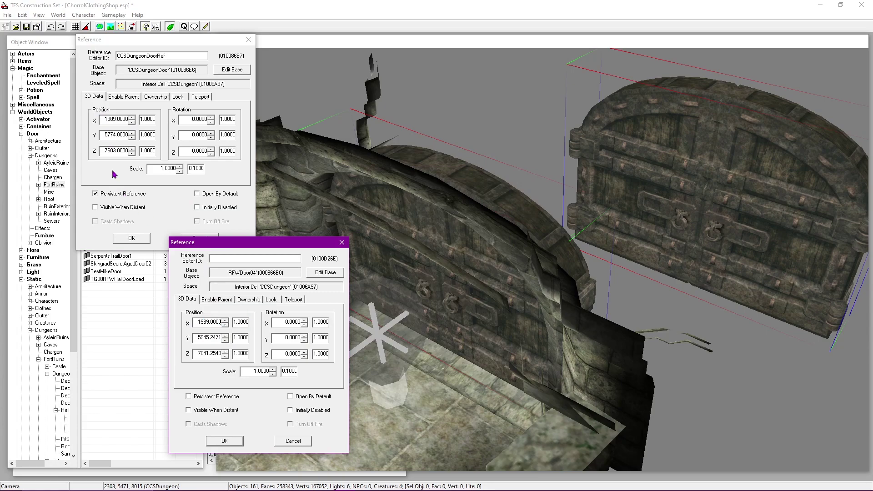
double_click(111, 135)
key(ctrl+c)
click(207, 339)
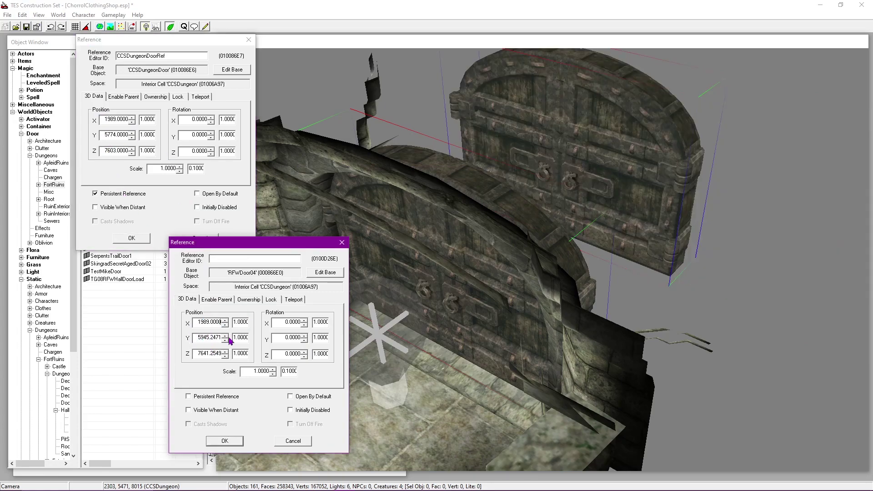
double_click(208, 337)
key(ctrl+v)
Step: Set the new RFWDoor04's Z position to 7603 from the existing door and apply its reference settings
double_click(101, 151)
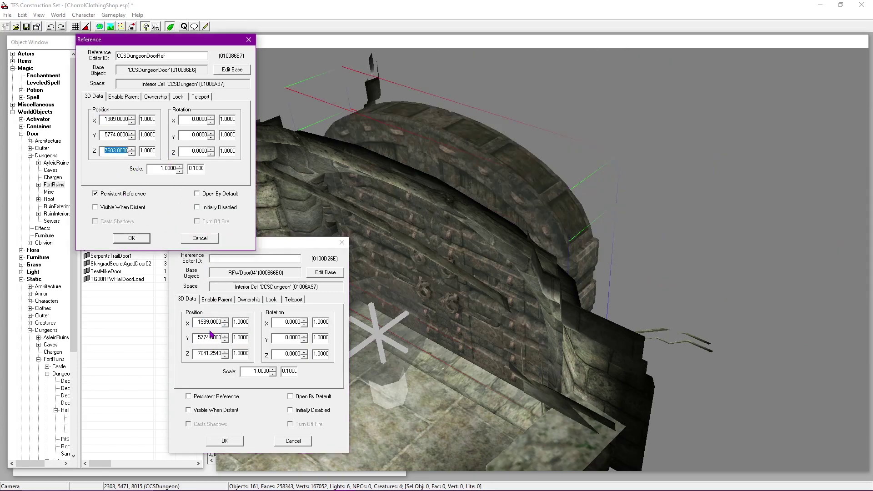
double_click(197, 353)
key(ctrl+v)
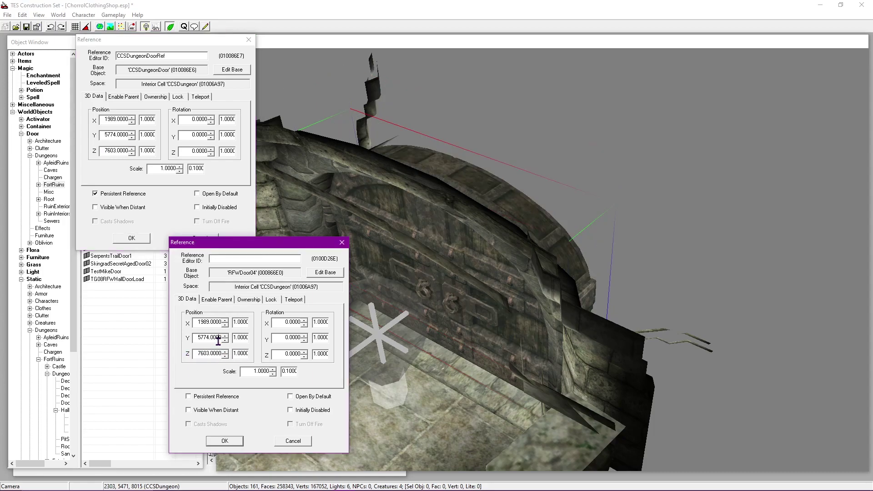
click(234, 440)
Step: Raise the old CCSDungeonDoor reference to Z 7718, clear of the new door, and delete it from the cell
click(133, 149)
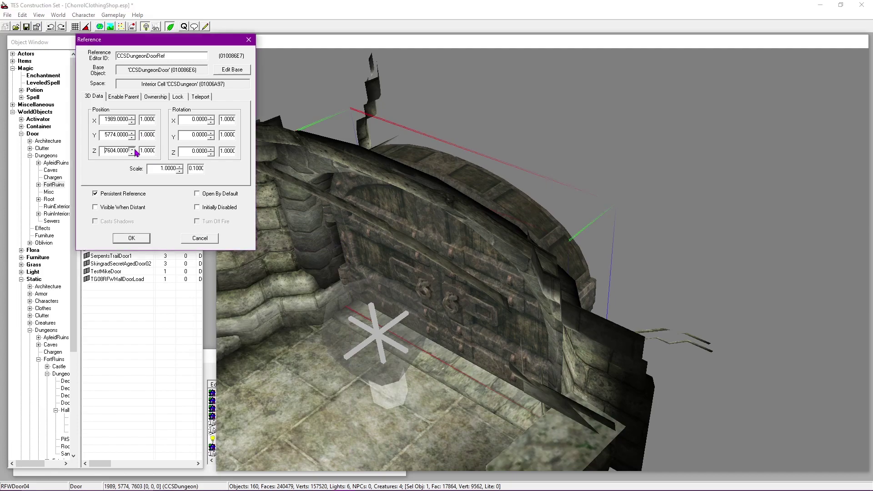
drag(133, 150, 135, 152)
click(136, 238)
click(574, 164)
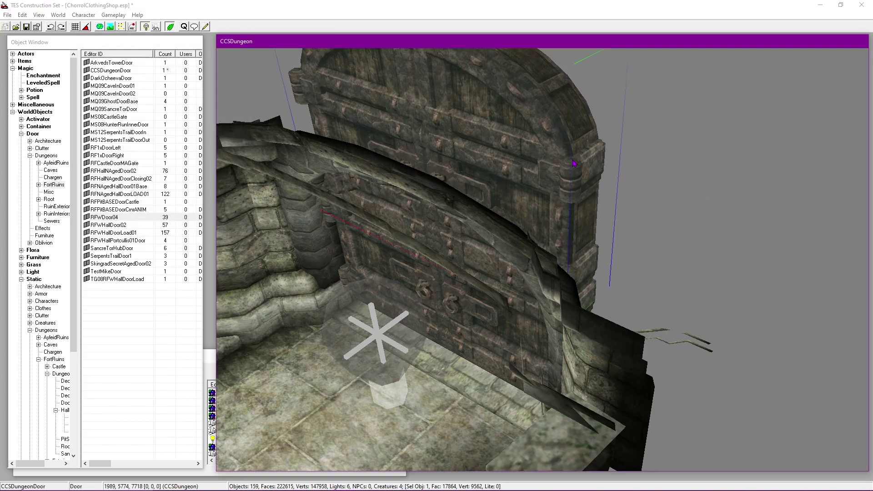
key(Delete)
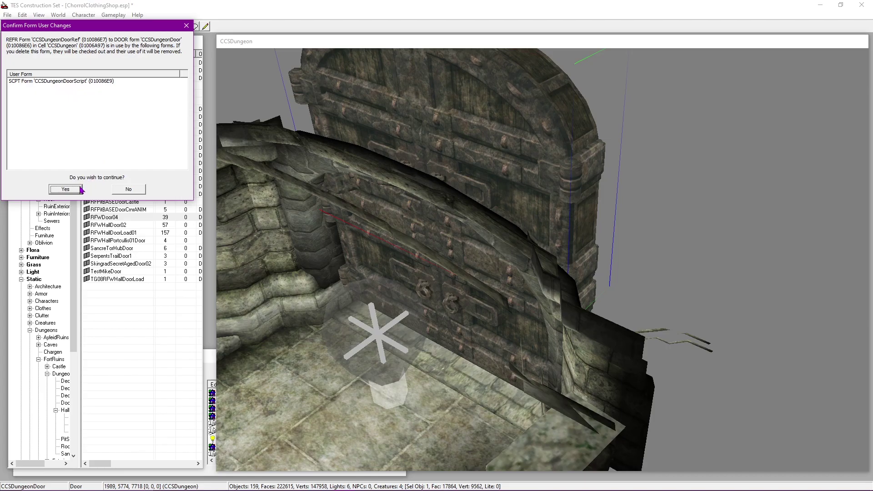
Step: Delete the CCSDungeonDoorRef door reference from the CCSDungeon cell despite its use in a script
click(65, 189)
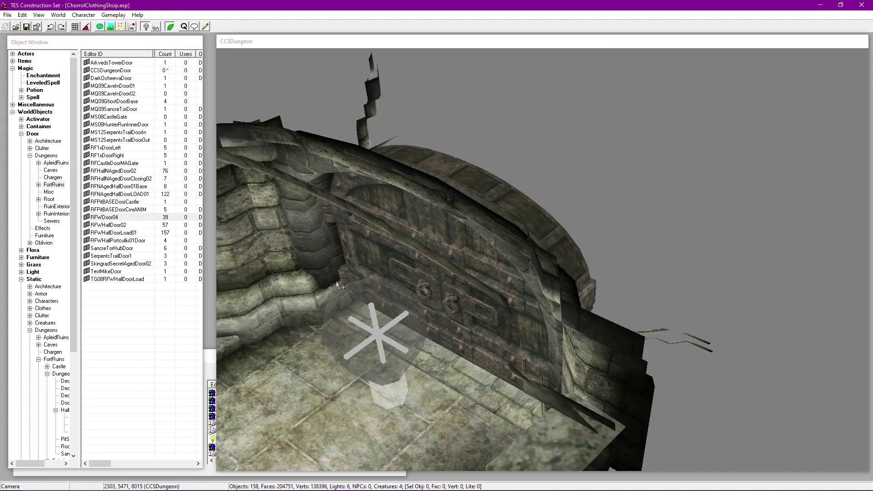
click(362, 305)
shift+middle_drag(343, 308, 707, 208)
scroll(641, 252, down, 8)
click(533, 227)
shift+middle_drag(534, 228, 632, 227)
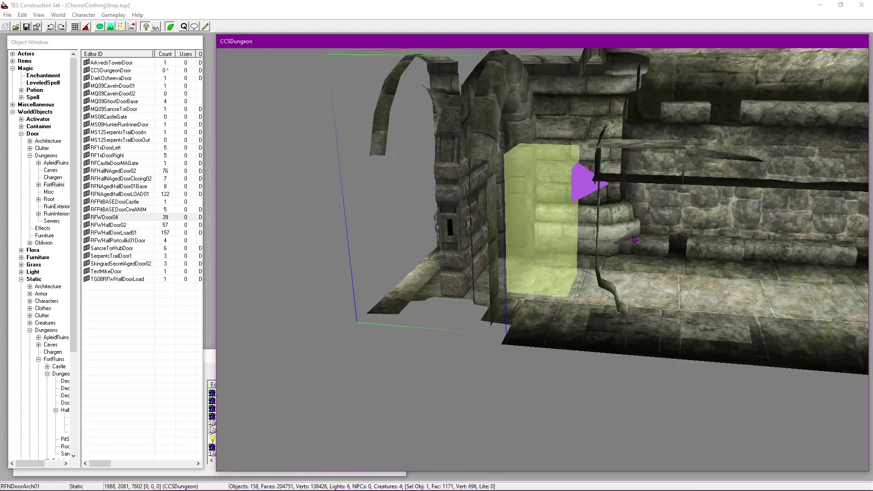
scroll(632, 228, up, 4)
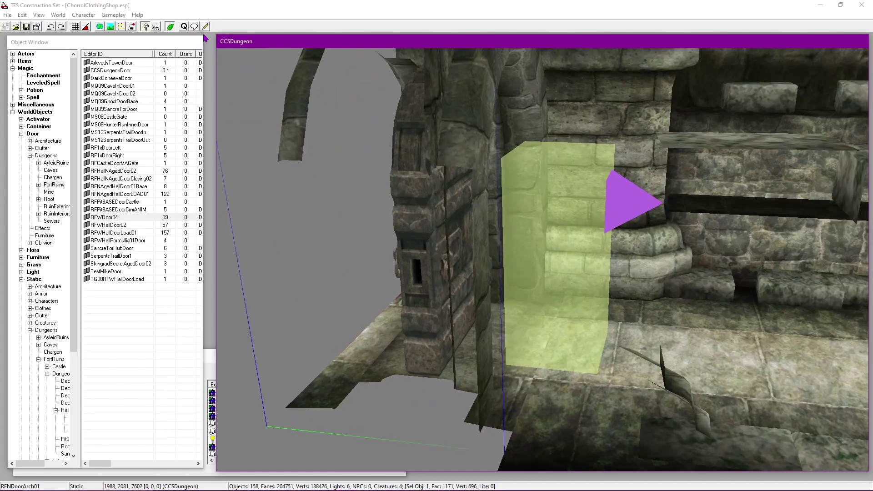
Step: Open the script editor and locate CCSDungeonDoorScript in the list of existing scripts
click(205, 27)
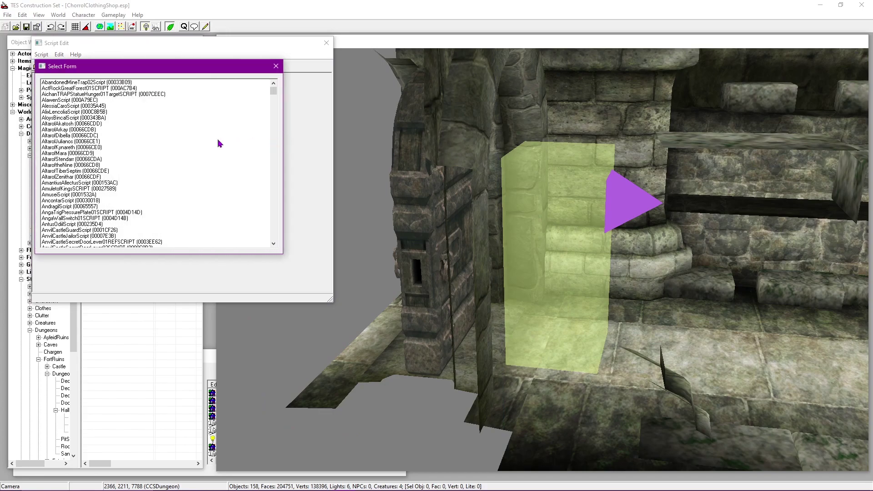
text(ccs)
scroll(150, 216, down, 1)
scroll(139, 221, down, 3)
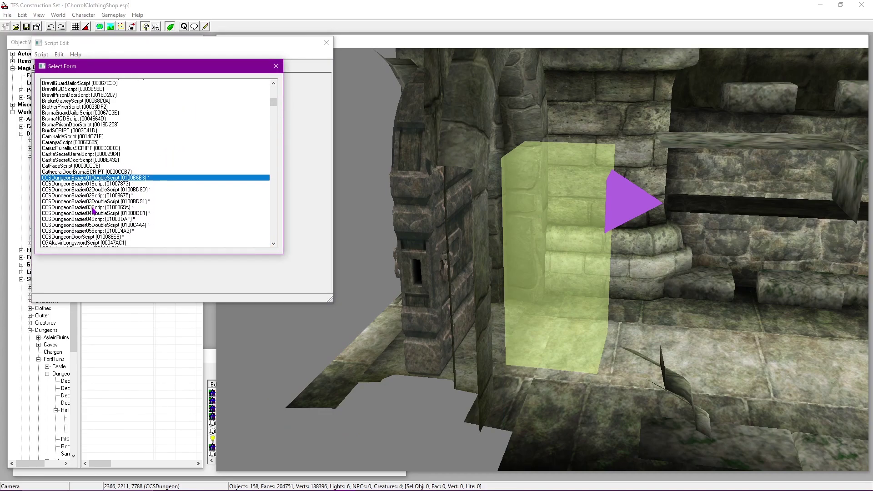
scroll(93, 210, down, 2)
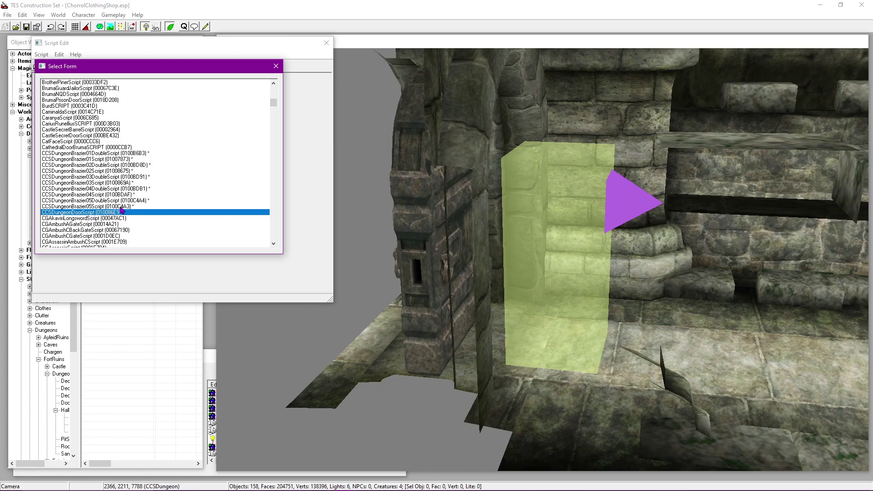
click(275, 66)
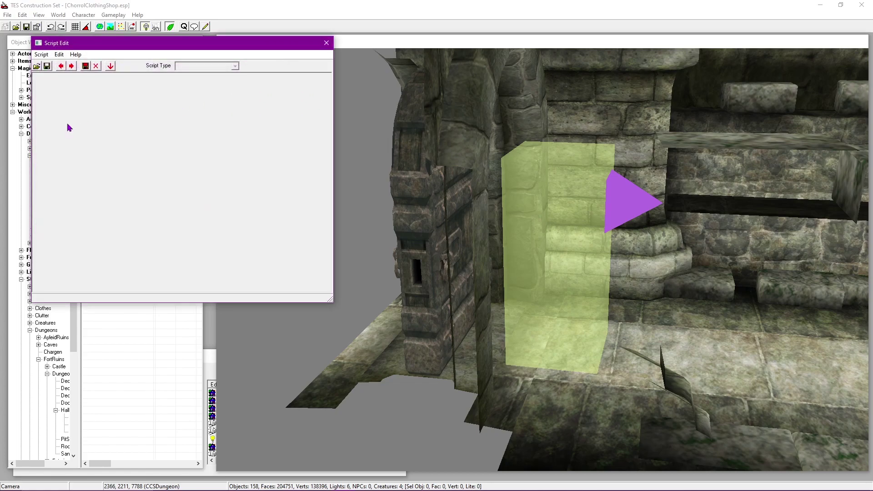
Step: Delete the CCSDungeonDoorScript script from the plugin
click(96, 66)
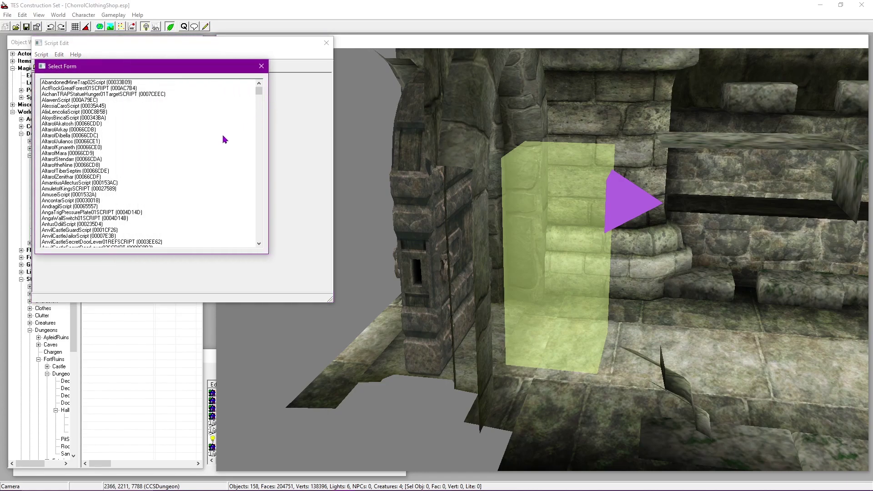
click(223, 136)
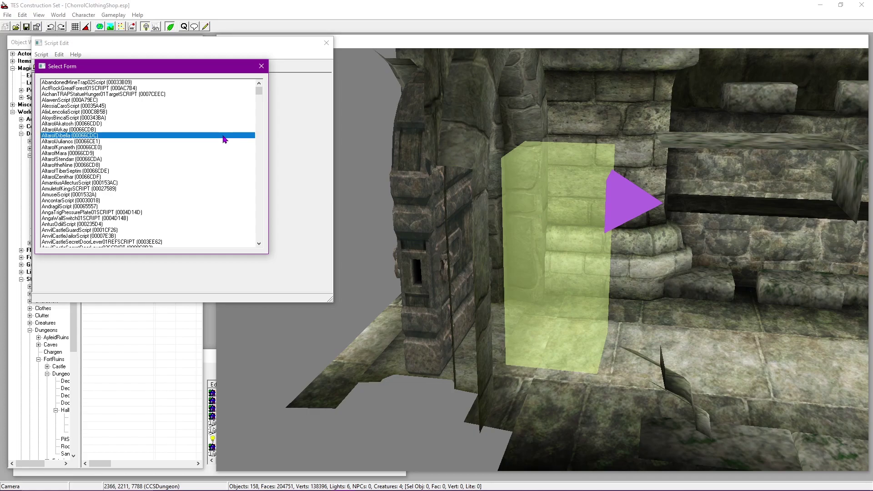
text(ccs)
scroll(220, 138, down, 2)
scroll(217, 140, down, 3)
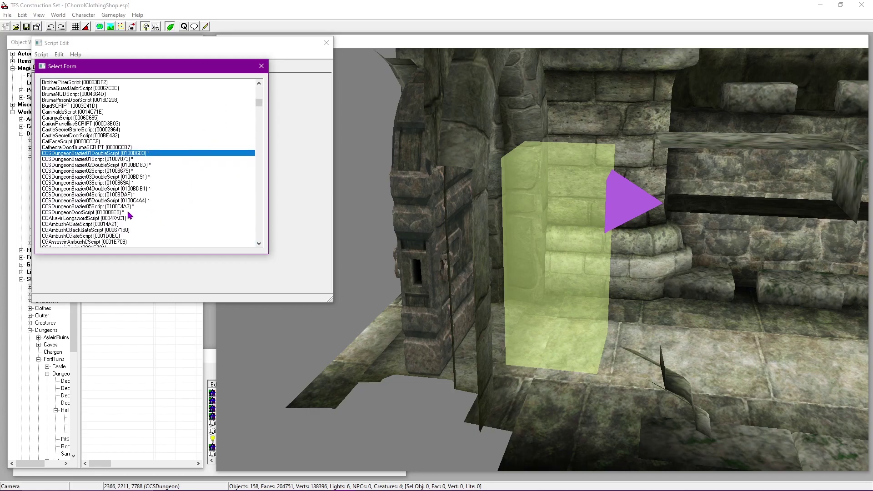
click(111, 212)
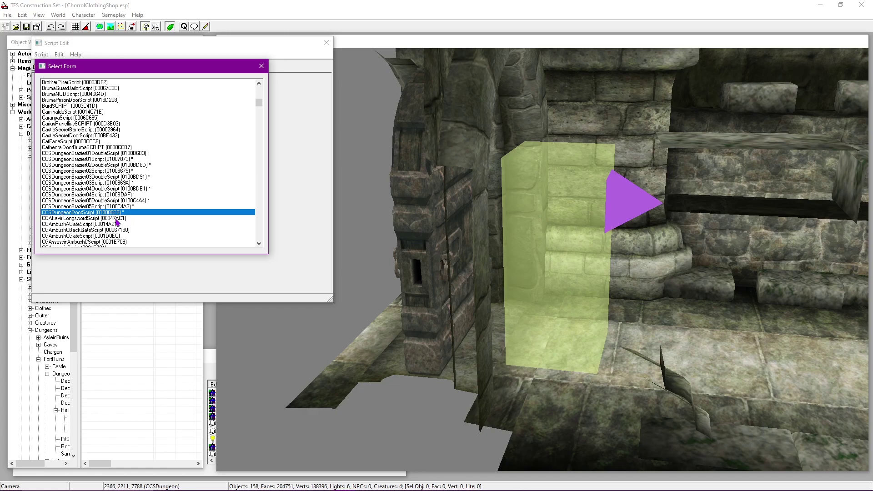
double_click(106, 213)
Step: Check the deletion status of CCSDungeonDoorScript in the script list and close the script editor
click(39, 66)
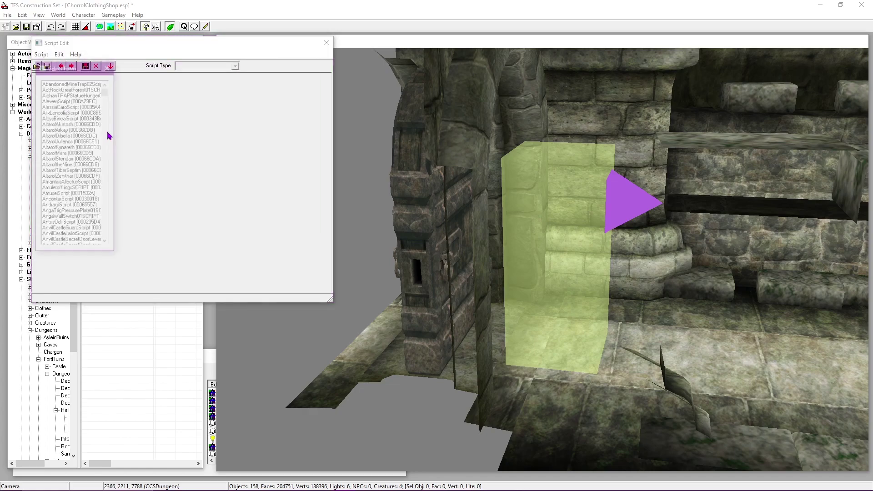
click(214, 153)
text(cs)
scroll(177, 148, down, 5)
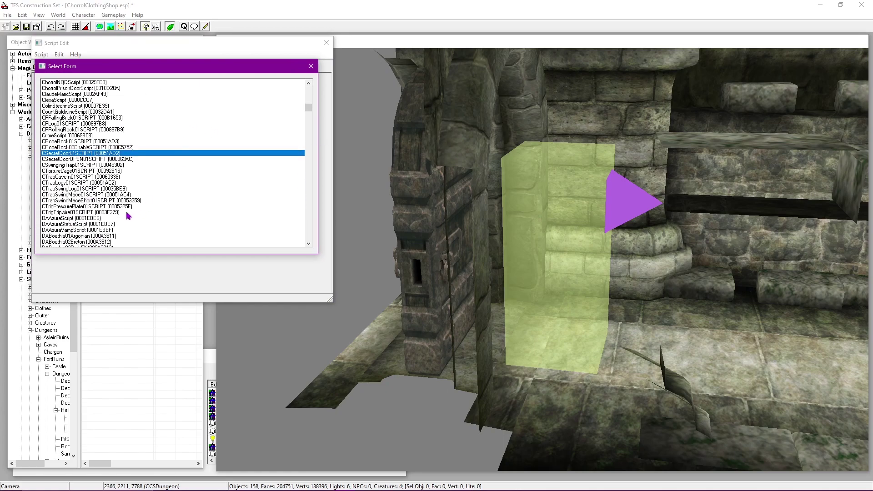
text(ccs)
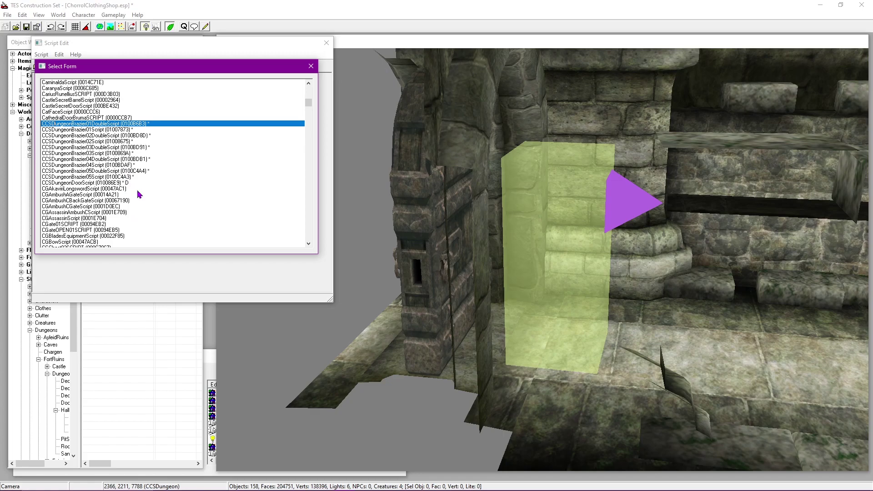
click(132, 182)
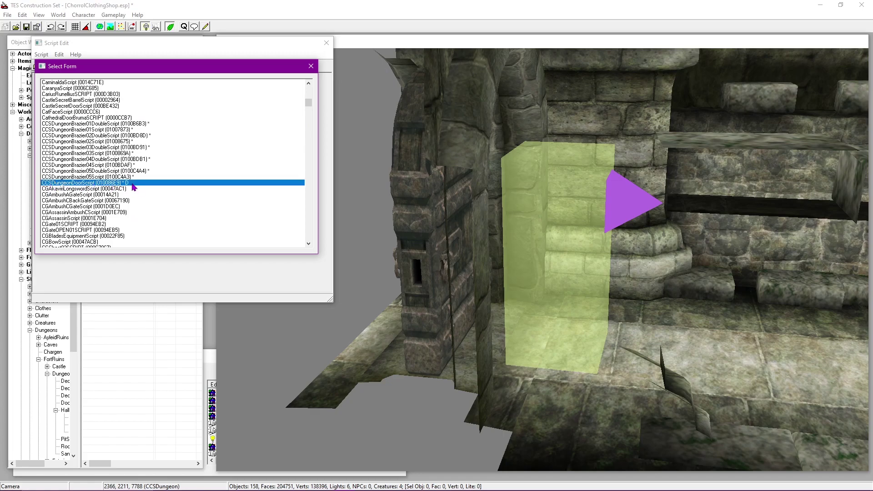
click(310, 66)
click(326, 43)
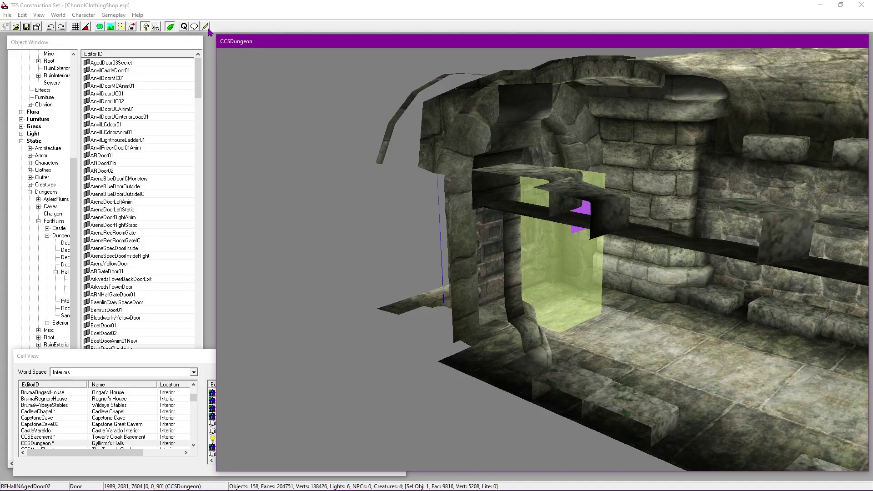
Step: Reopen the script list, check the CCS scripts for any remaining CCSDungeonDoorScript, and close the script editor
click(205, 26)
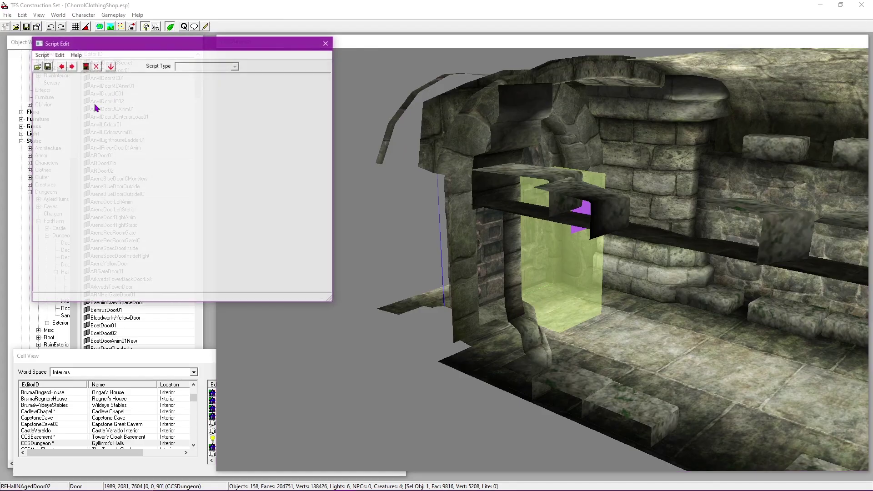
click(36, 66)
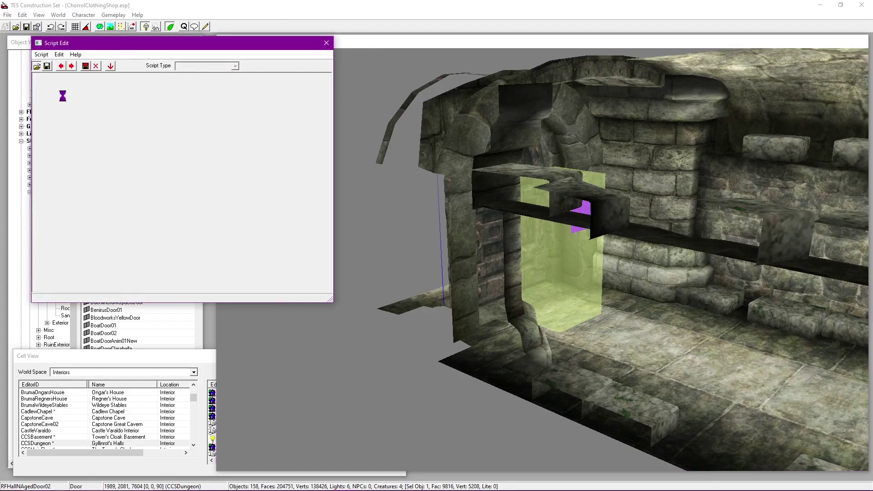
drag(116, 143, 234, 146)
click(170, 149)
text(ccs)
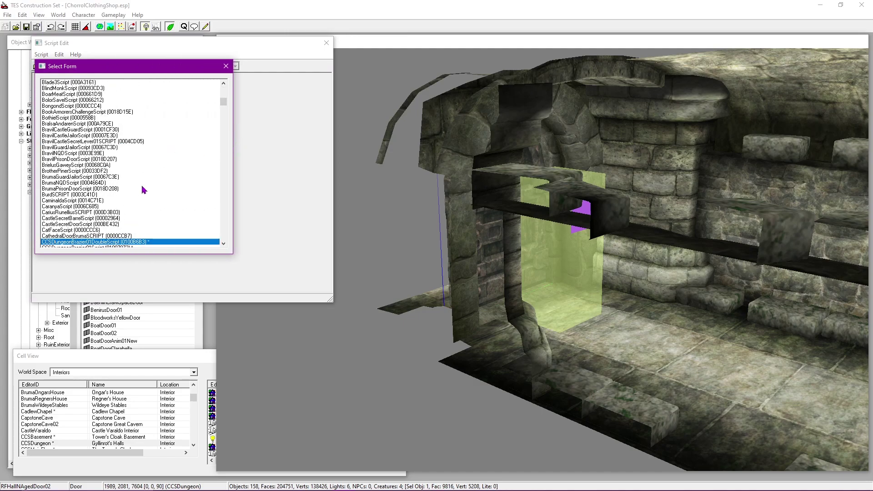
scroll(141, 187, down, 3)
scroll(143, 192, down, 2)
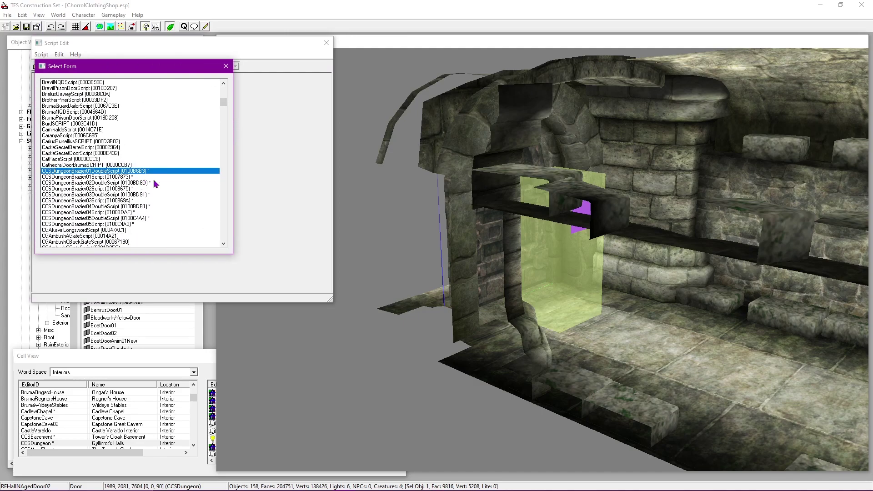
click(134, 225)
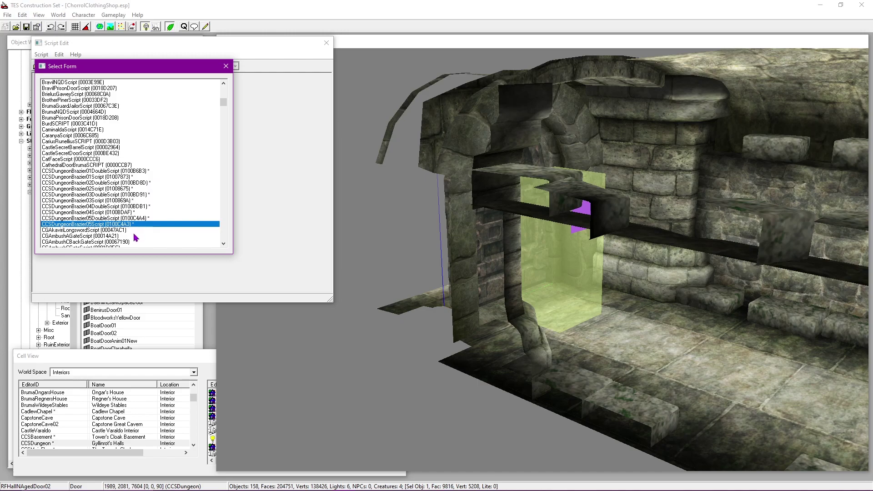
click(132, 235)
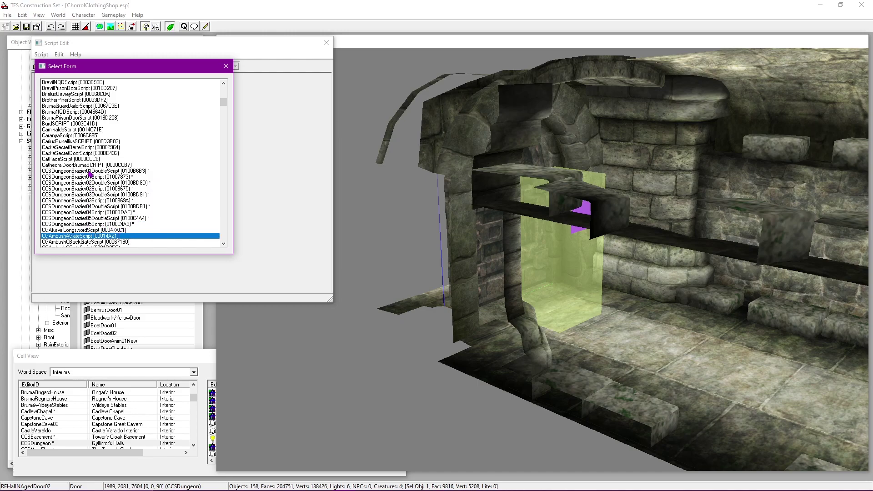
click(225, 67)
click(325, 44)
Step: Examine the RFHallNAgedDoor02 door and its door marker at the end of the CCSDungeon corridor
middle_drag(399, 155, 278, 163)
click(425, 247)
shift+middle_drag(425, 247, 671, 260)
mouse_move(745, 177)
middle_down()
mouse_move(612, 295)
mouse_move(591, 290)
mouse_move(609, 278)
middle_up()
mouse_move(657, 255)
middle_down()
mouse_move(512, 266)
mouse_move(482, 238)
middle_up()
scroll(483, 238, down, 6)
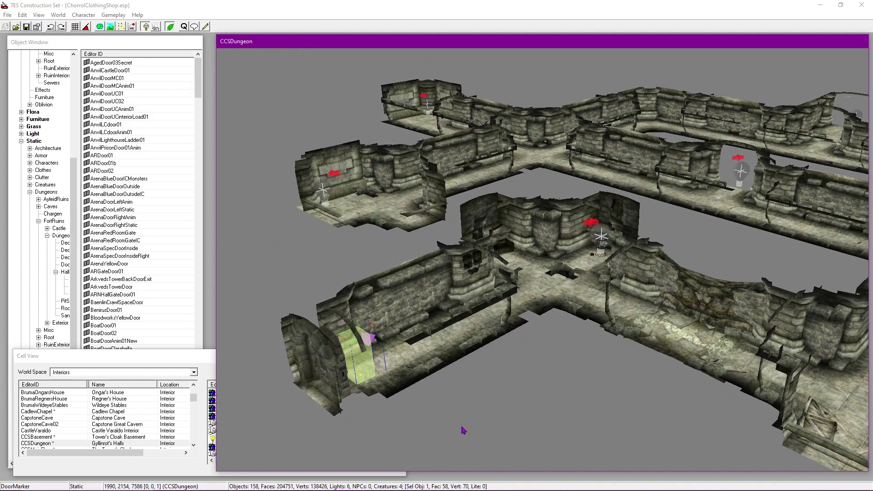
middle_drag(439, 419, 643, 244)
click(509, 290)
scroll(536, 295, up, 6)
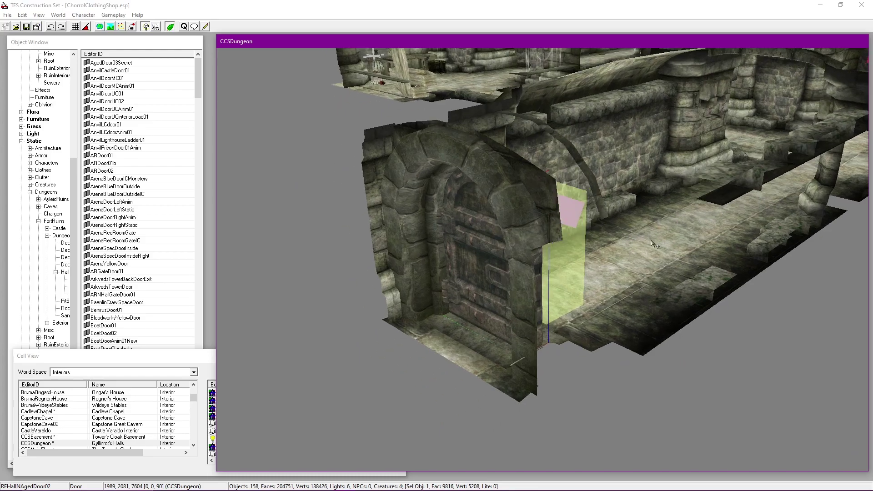
scroll(636, 255, up, 5)
shift+middle_drag(662, 249, 511, 170)
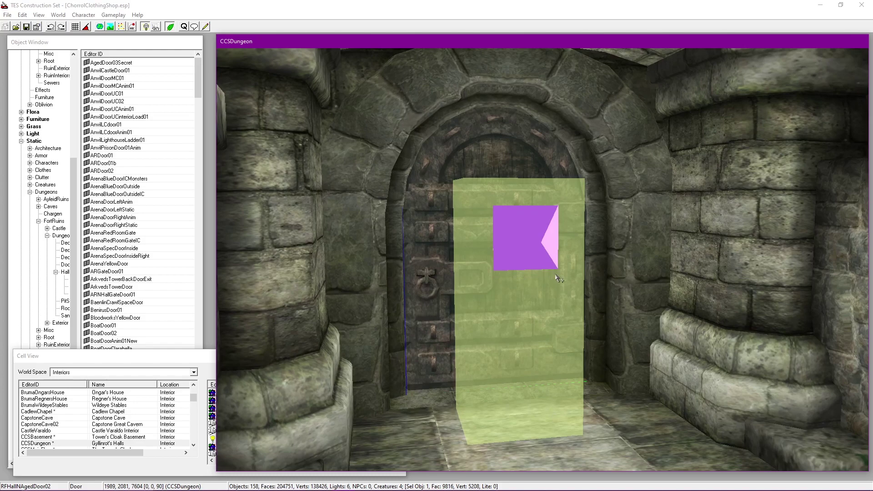
mouse_move(466, 251)
middle_down()
mouse_move(355, 254)
mouse_move(509, 256)
mouse_move(470, 300)
mouse_move(512, 263)
middle_up()
click(470, 300)
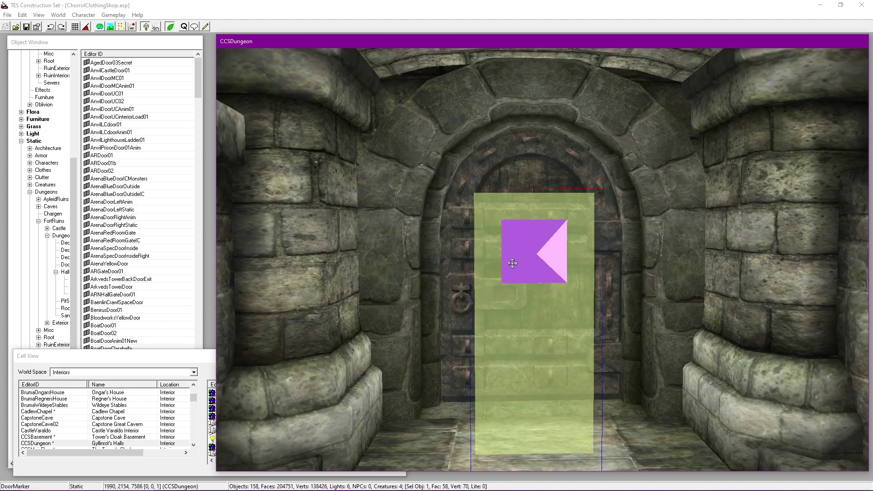
Step: Examine the dungeon's corridor layout from above and come back to the arched door with its marker
mouse_move(512, 263)
middle_down()
mouse_move(468, 265)
mouse_move(627, 263)
mouse_move(409, 268)
middle_up()
scroll(456, 257, down, 4)
scroll(409, 268, down, 3)
shift+middle_drag(586, 245, 656, 274)
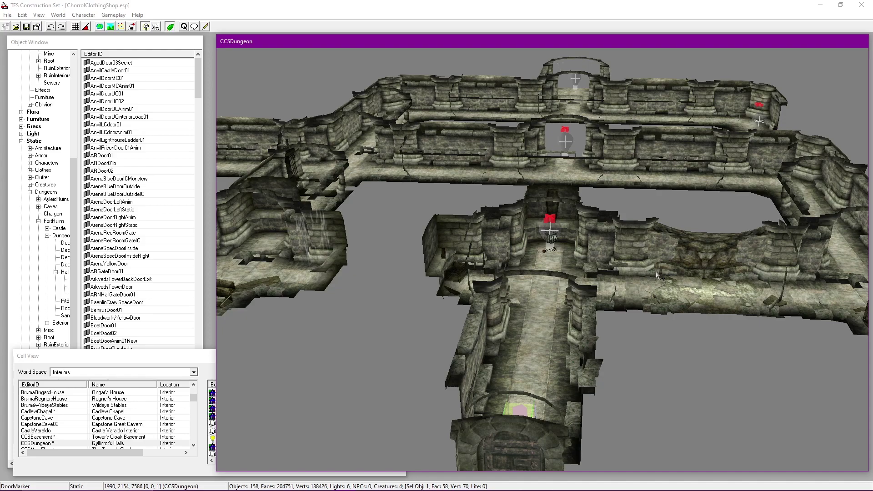
shift+middle_drag(676, 262, 644, 371)
scroll(487, 346, up, 8)
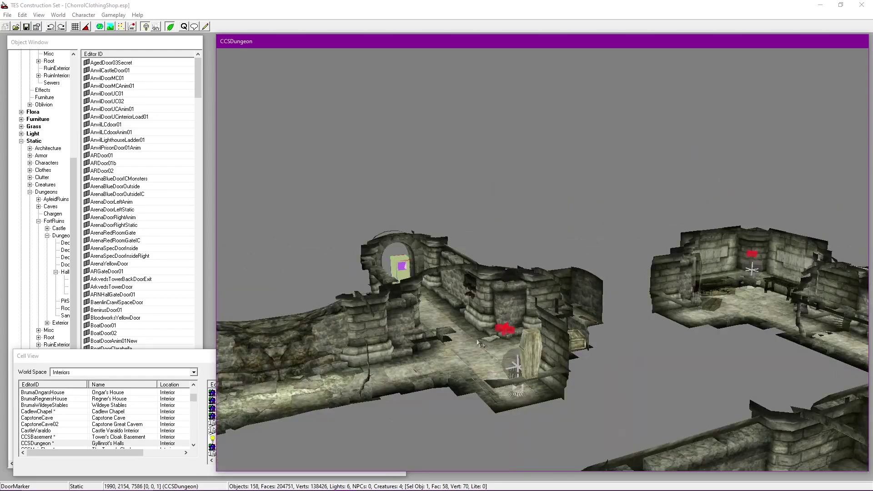
mouse_move(647, 272)
middle_down()
mouse_move(616, 265)
mouse_move(492, 274)
middle_up()
scroll(523, 266, up, 10)
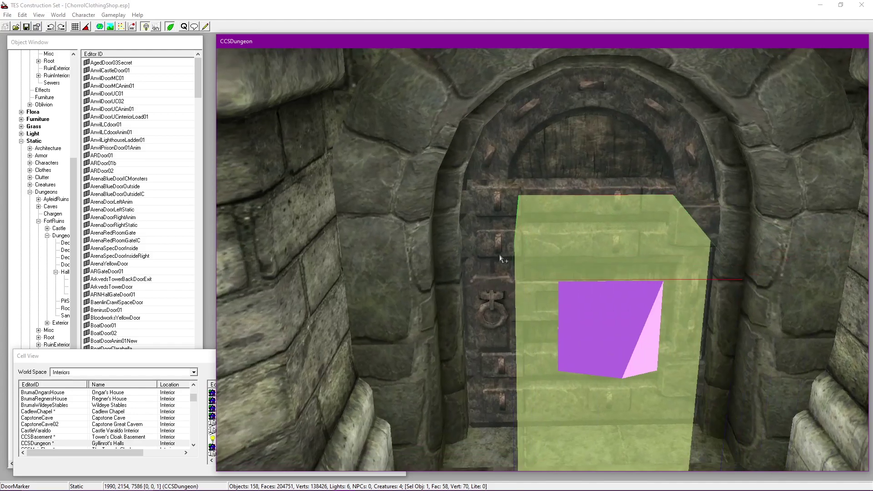
Step: Follow the arched door's teleport link to its counterpart in CCSBasement and return to CCSDungeon
click(557, 180)
shift+middle_drag(558, 180, 621, 146)
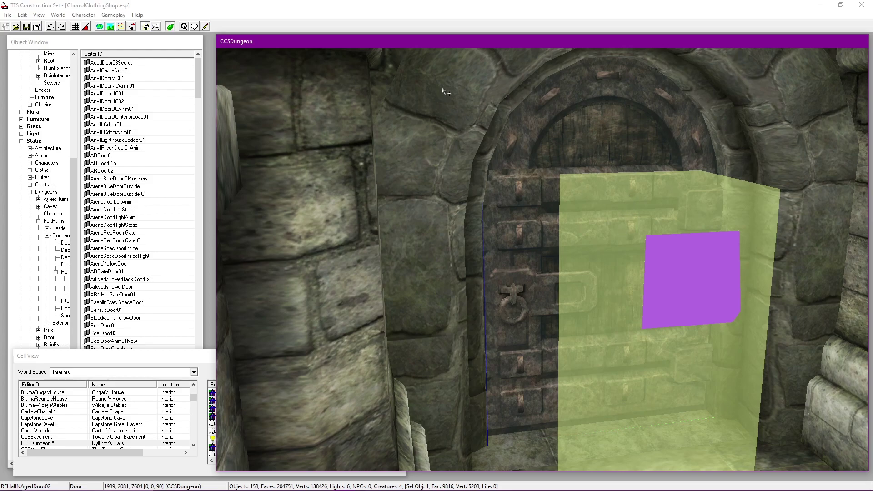
double_click(597, 227)
click(439, 274)
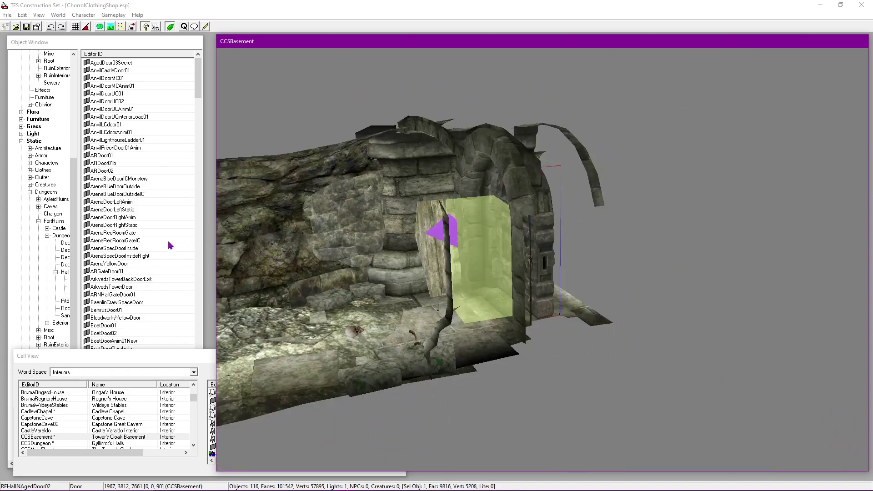
double_click(490, 250)
click(435, 274)
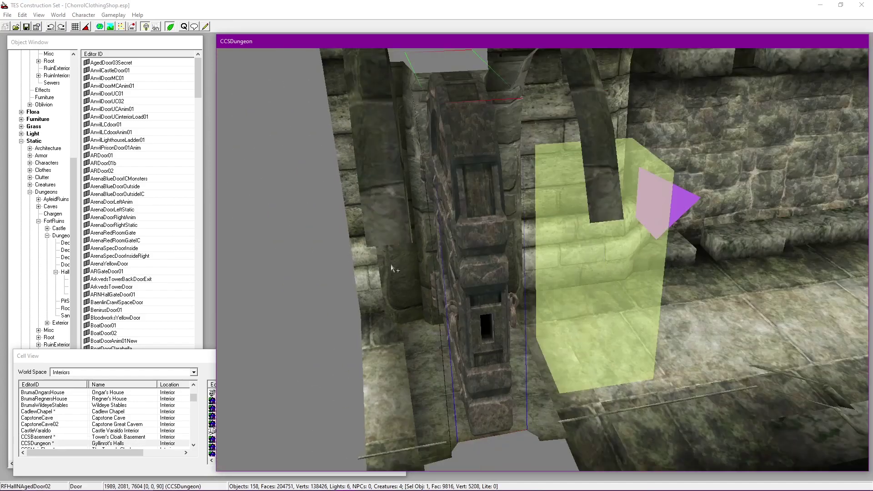
Step: Set the RFHallNAgedDoor02 reference in CCSDungeon to Initially Disabled and save the plugin
shift+middle_drag(391, 268, 566, 244)
scroll(545, 240, up, 4)
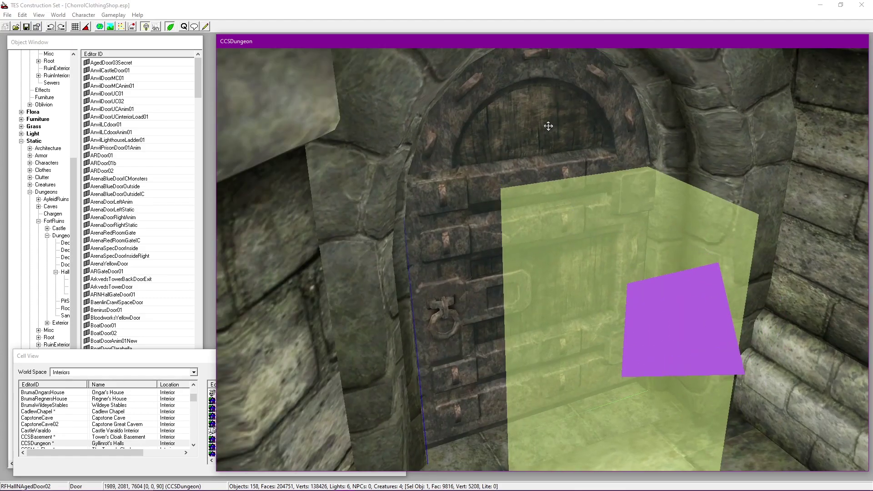
double_click(550, 130)
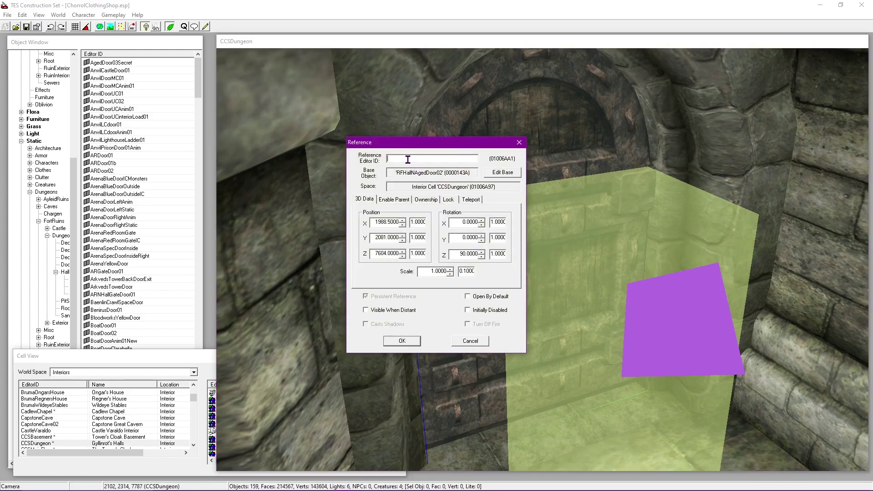
click(480, 312)
click(406, 343)
click(27, 27)
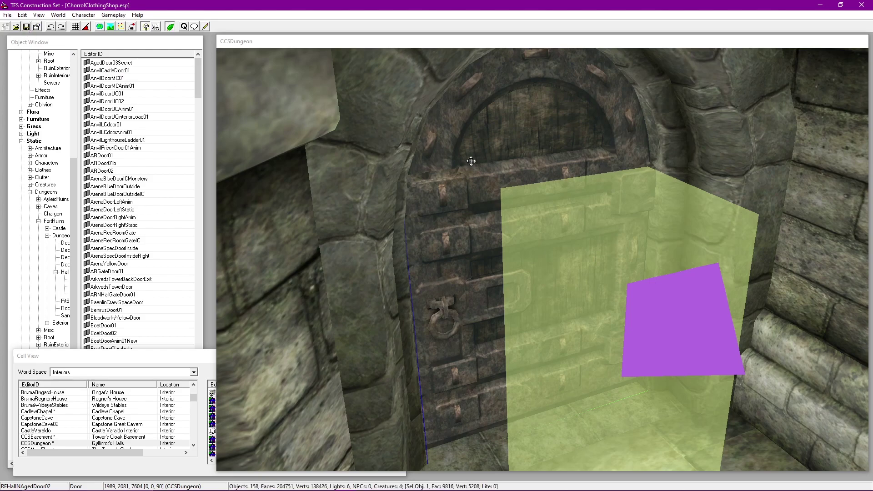
Step: Switch to the running Oblivion game, enter Gyllinrot's Halls from the basement and inspect the arched doorway with the disabled door
click(820, 5)
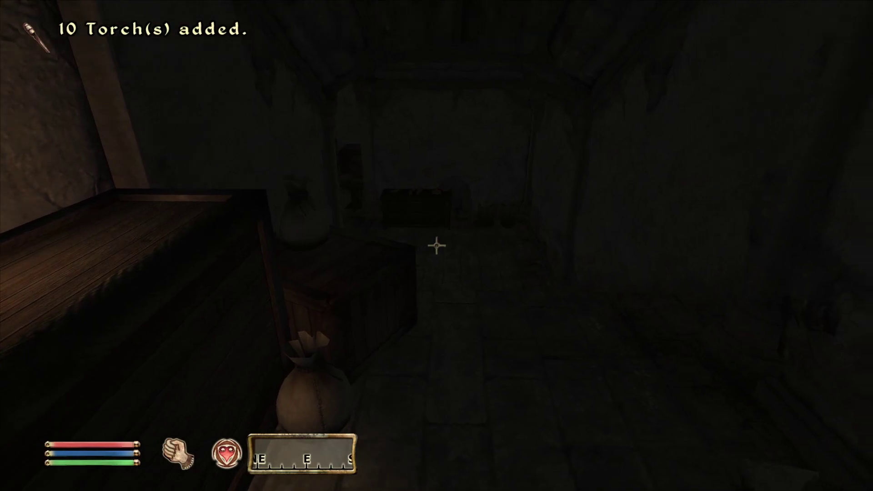
key(w)
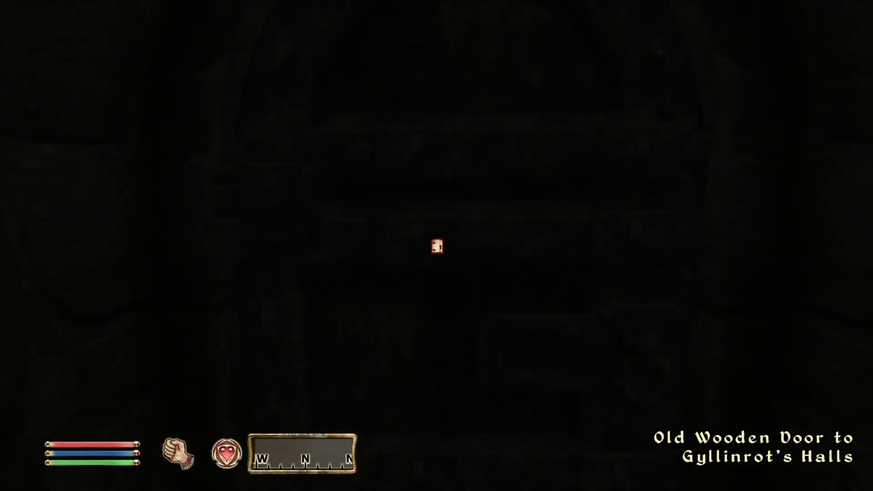
key(space)
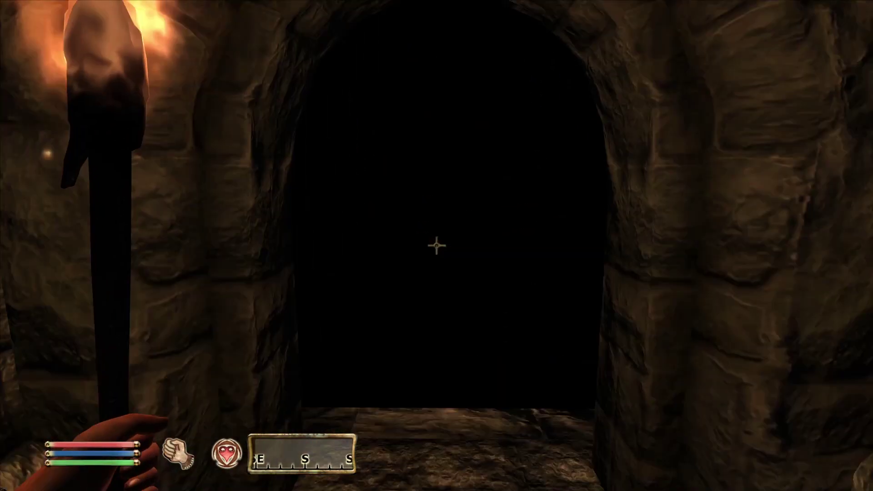
key(w)
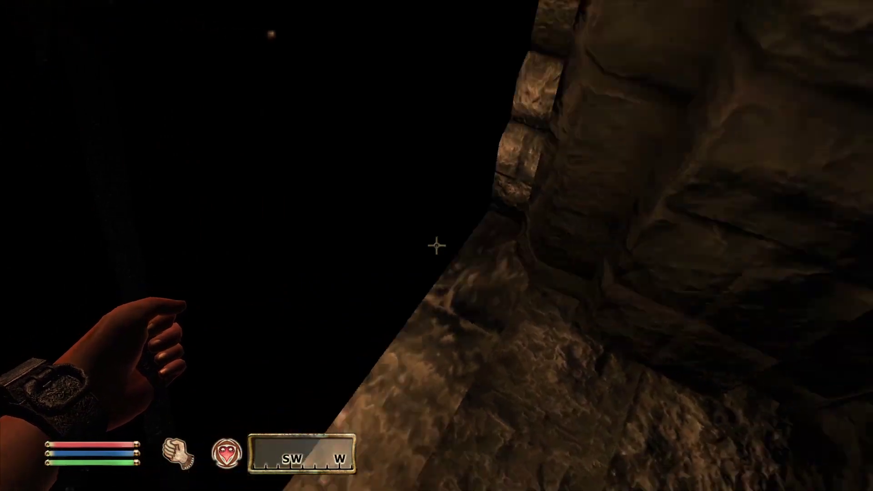
key(w)
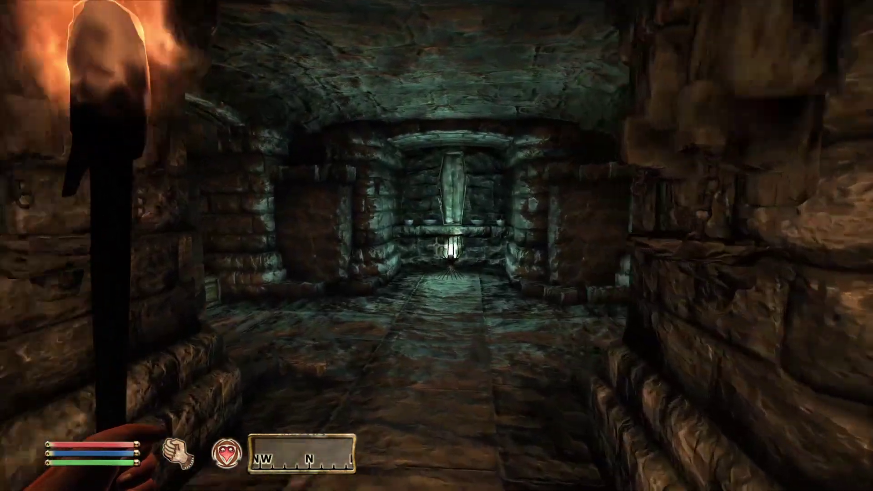
Step: Enable god mode with the tgm console command in the dungeon corridor
key(w)
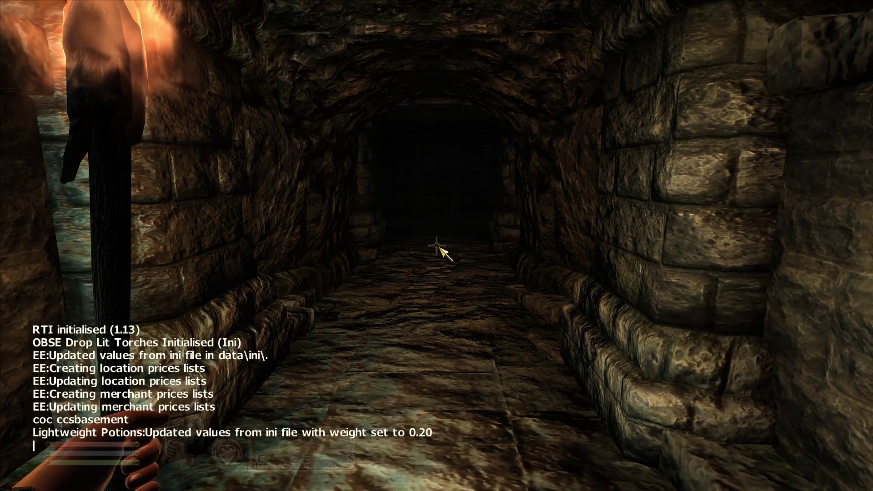
key(Return)
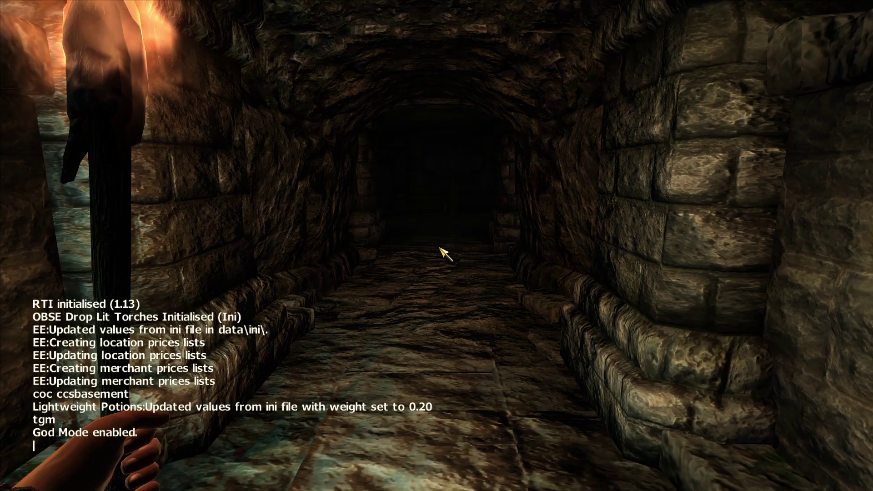
key(grave)
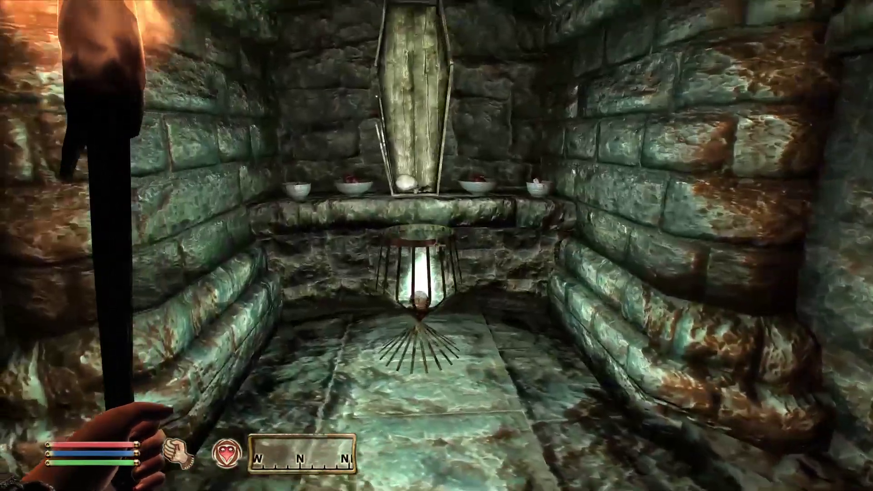
Step: Remove the skull from the ghostly brazier in front of the upright coffin
key(space)
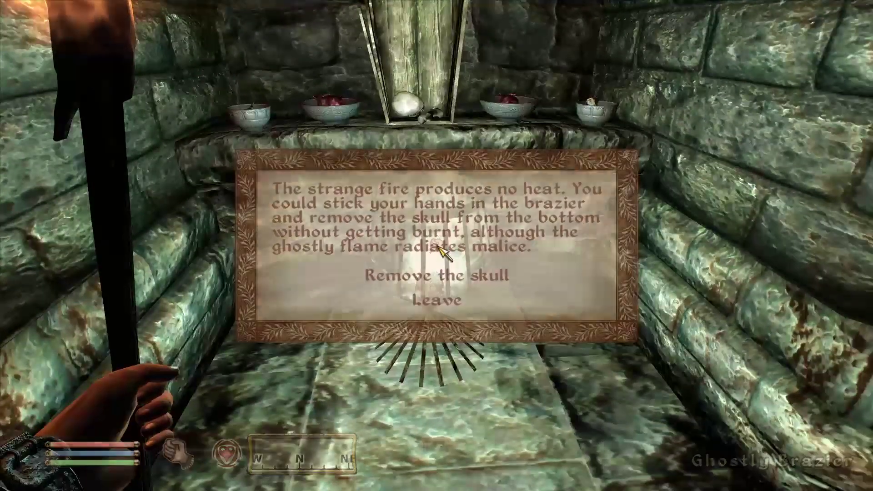
click(442, 275)
click(427, 259)
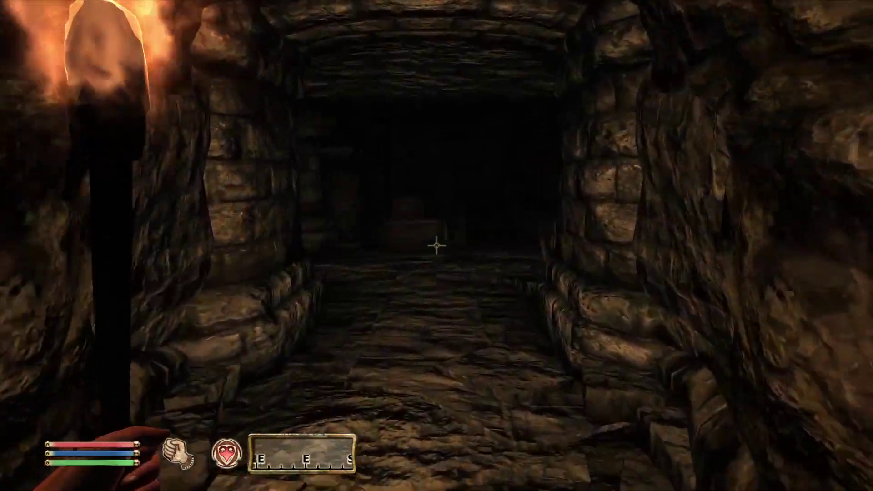
Step: Follow the corridor to the brazier in the empty stone alcove and remove its skull
key(w)
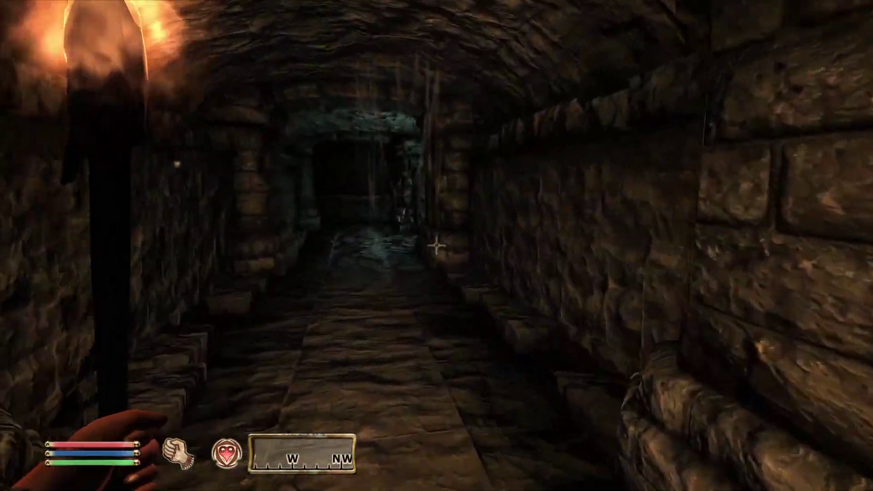
key(w)
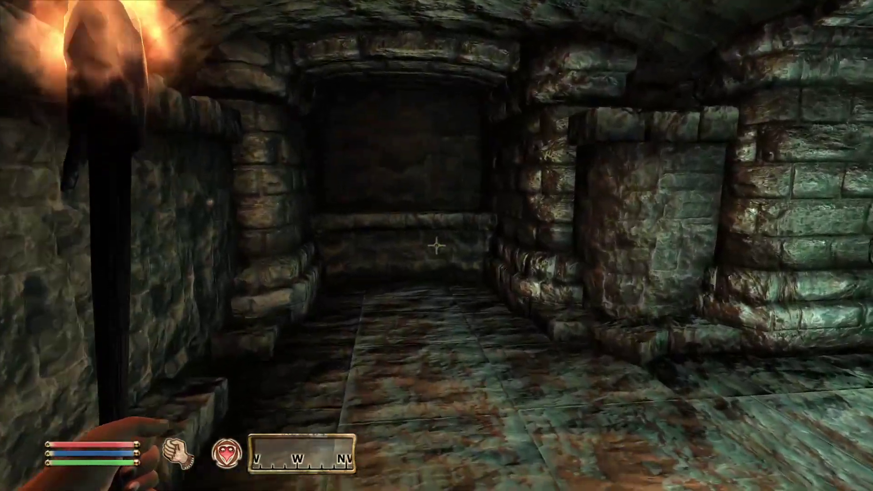
key(w)
key(space)
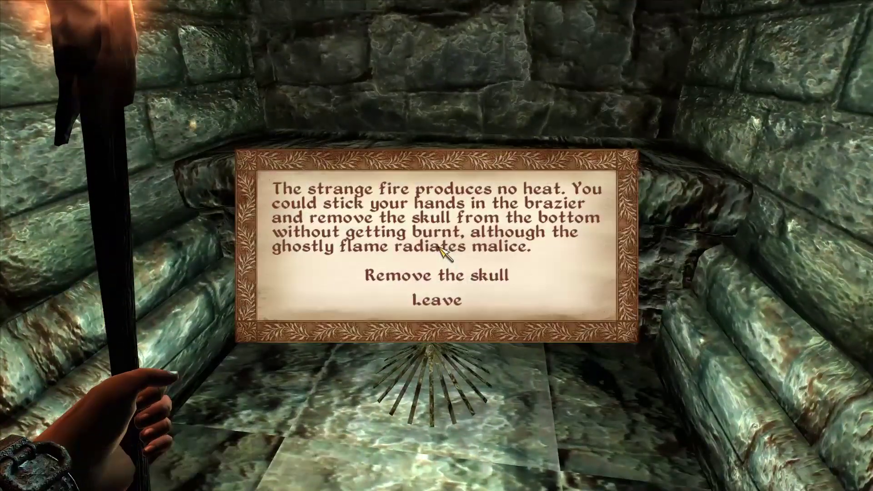
click(410, 275)
click(441, 255)
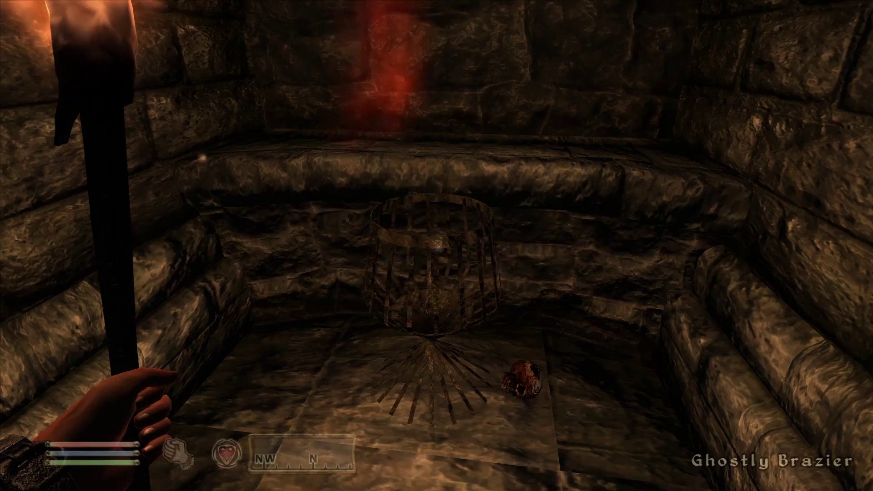
Step: Walk down the corridor to the green-lit brazier room and check the contents of the remains on the floor
key(w)
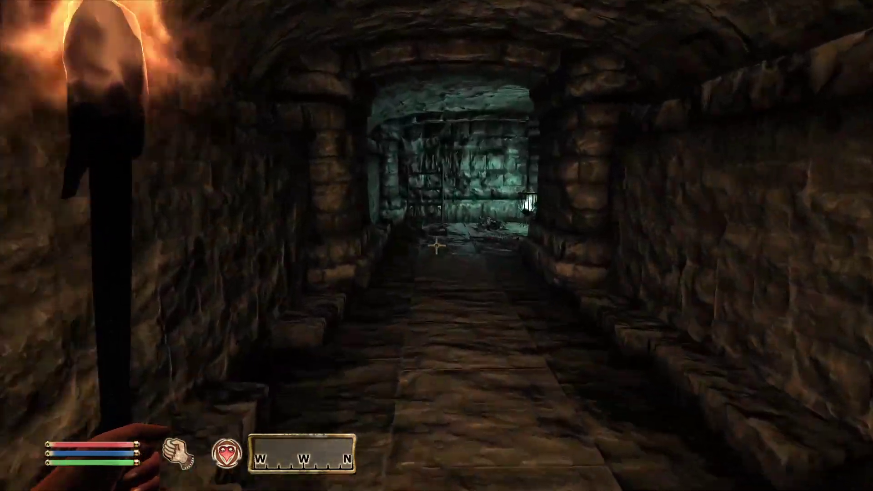
key(w)
key(w)
key(space)
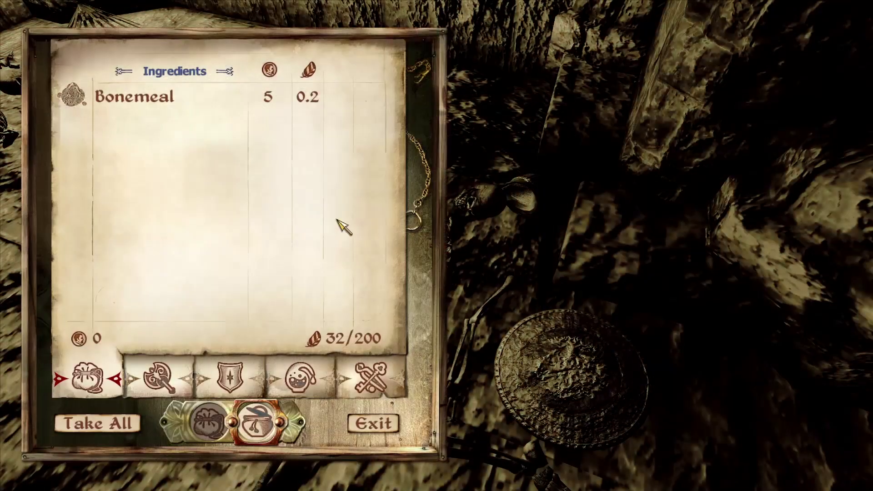
key(Escape)
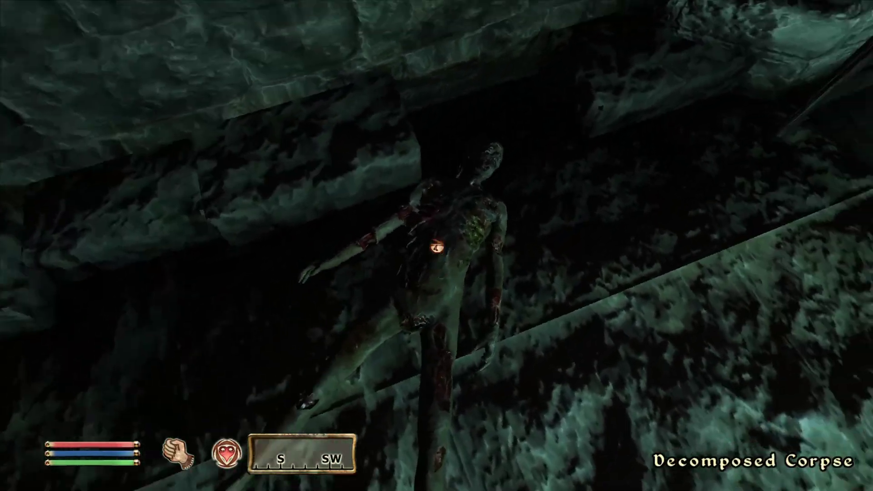
Step: Search the decomposed corpses lying along the wall and take the weapon from the second search
key(space)
key(Escape)
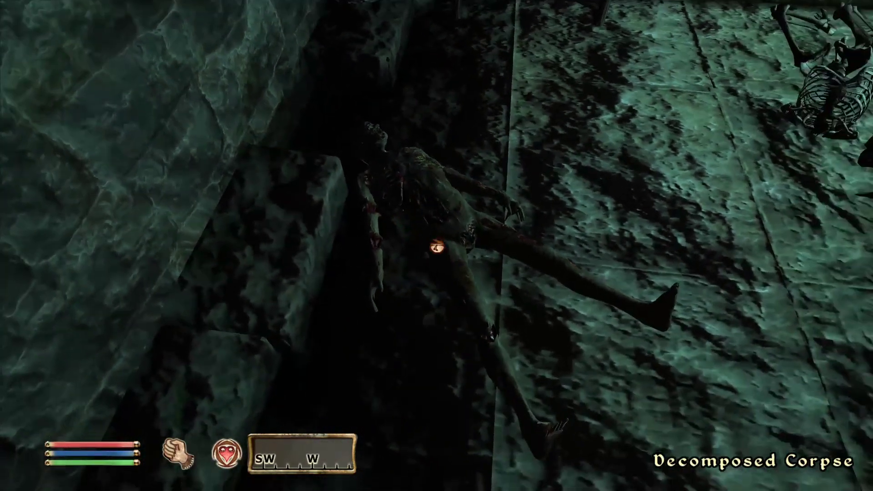
key(space)
click(191, 100)
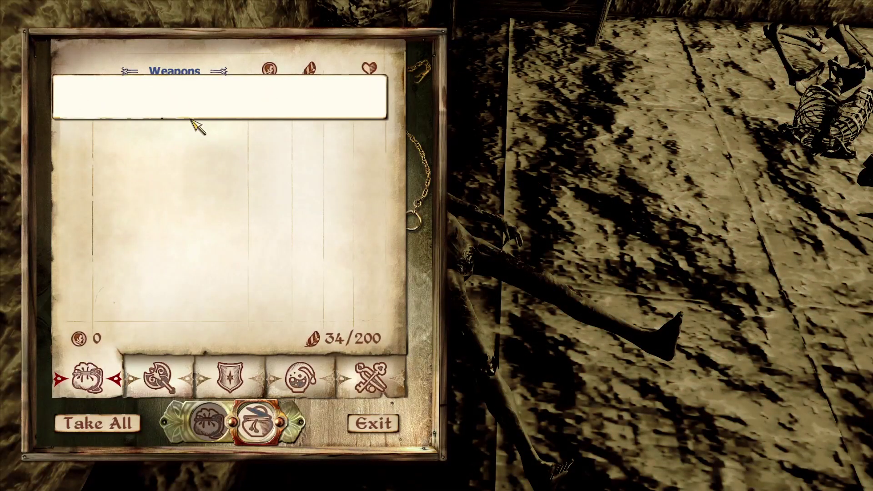
key(Escape)
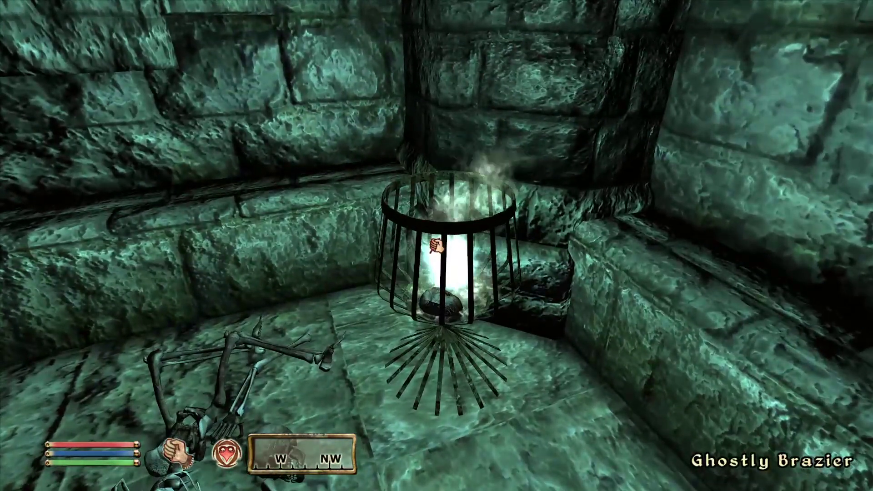
Step: Remove the skull from the ghostly brazier in the room's corner beside the skeleton
key(space)
click(438, 269)
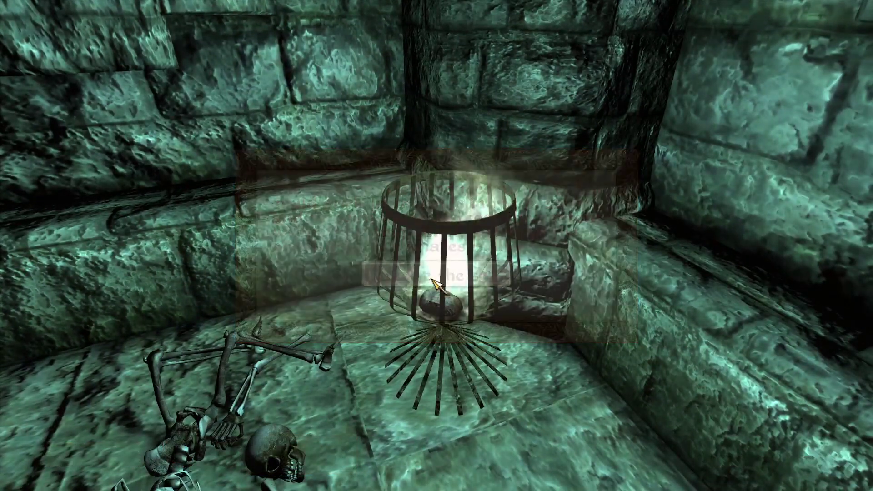
click(438, 266)
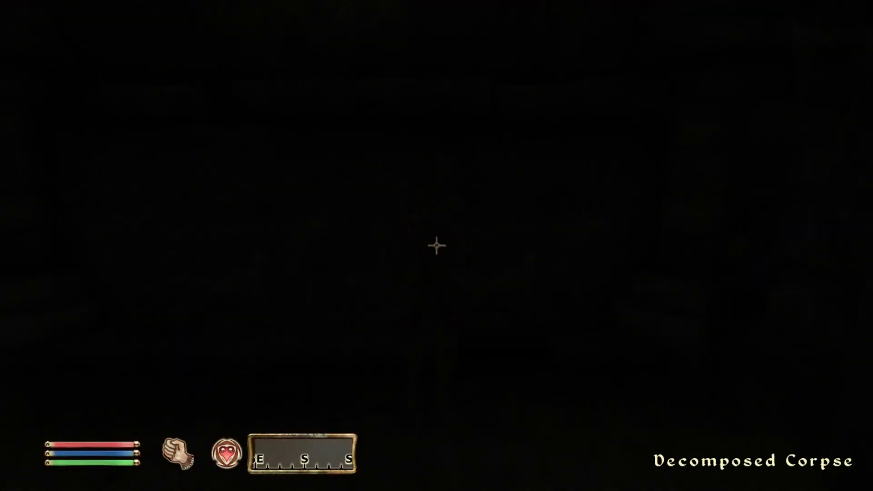
Step: Equip a torch and fight the risen decomposed corpse hand to hand in the brazier room
key(1)
key(w)
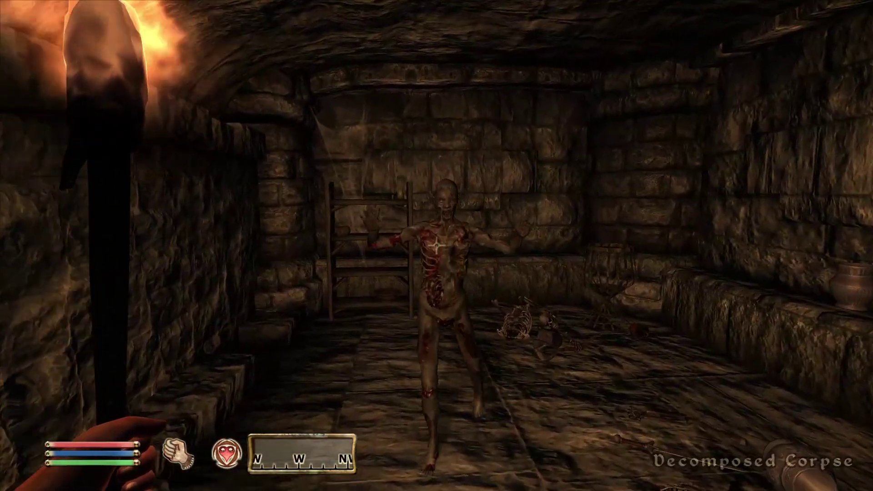
key(w)
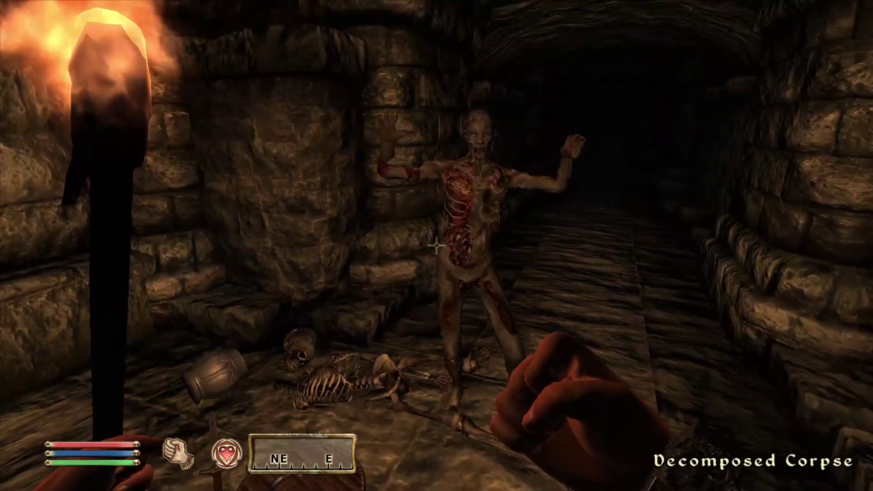
key(w)
click(437, 245)
click(436, 246)
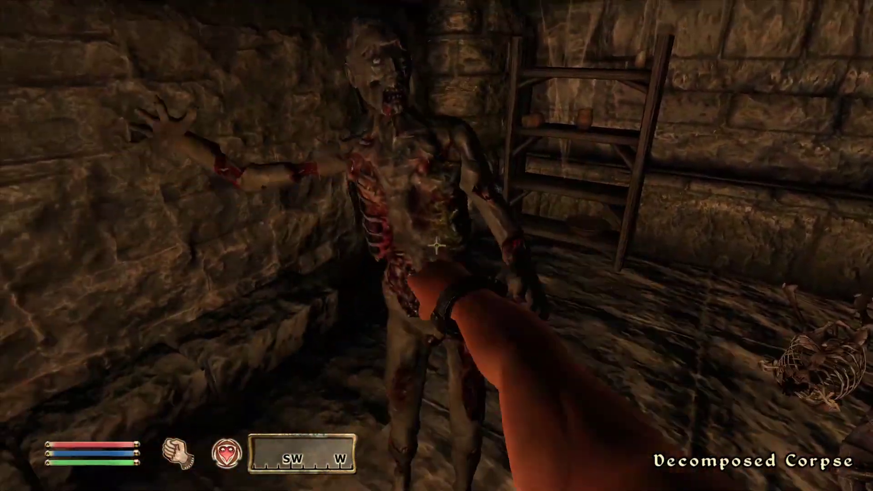
click(437, 246)
click(436, 245)
click(437, 245)
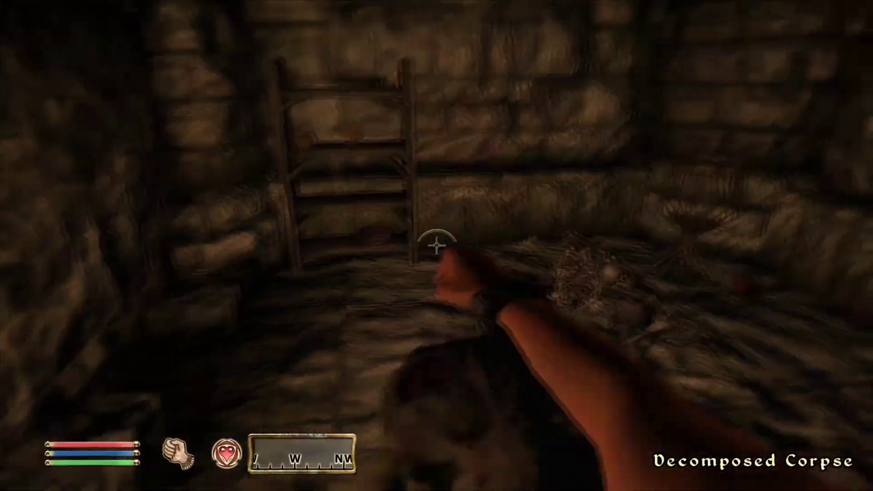
click(436, 245)
click(436, 245)
click(436, 245)
key(w)
click(437, 245)
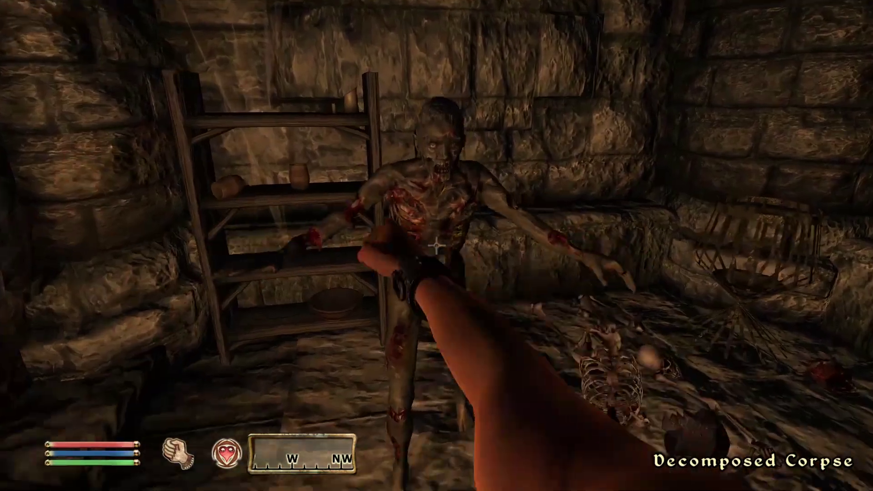
click(437, 245)
key(s)
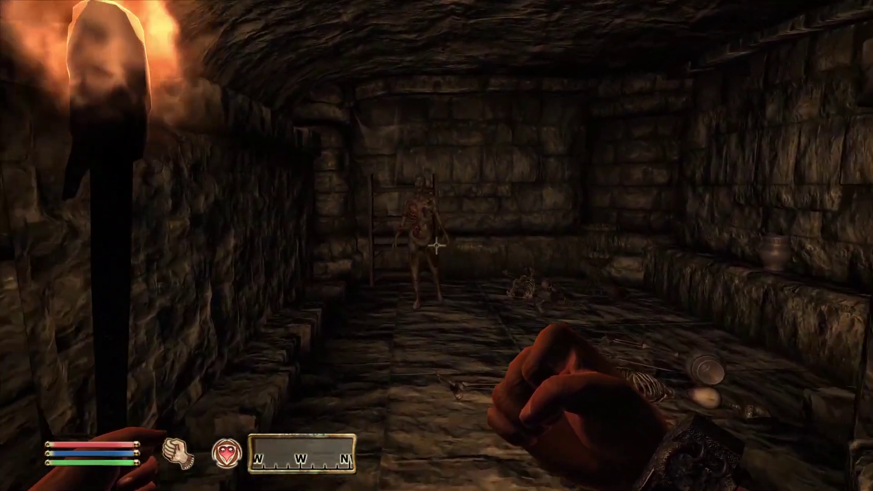
key(w)
key(w)
click(437, 246)
click(436, 245)
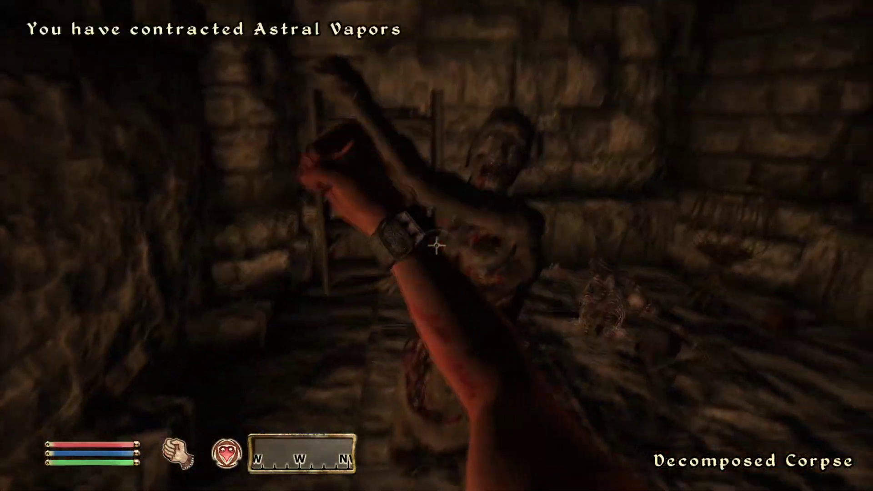
click(436, 245)
click(436, 245)
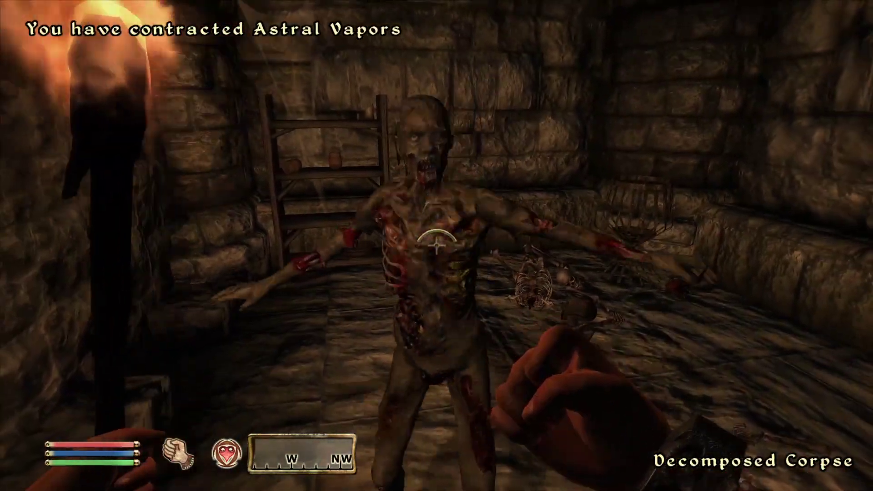
click(436, 245)
key(w)
click(436, 245)
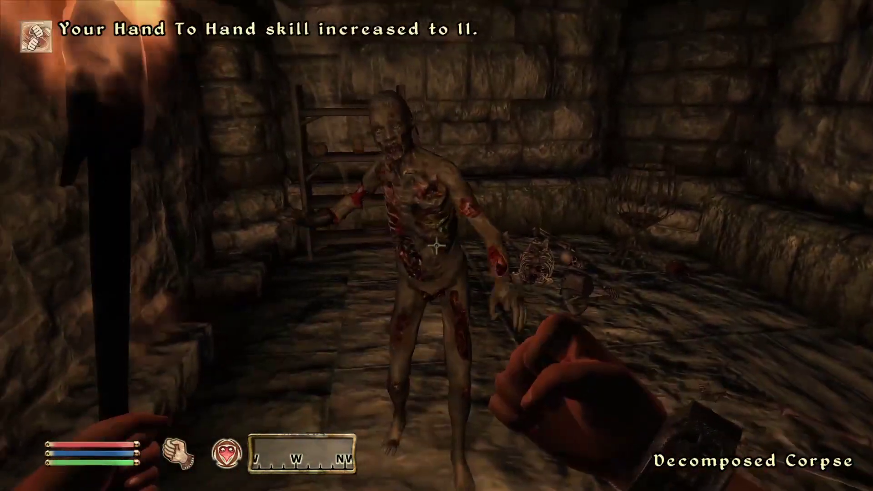
Step: Equip the Silver Longsword from the weapons in the inventory and return to the fight
key(Tab)
click(181, 451)
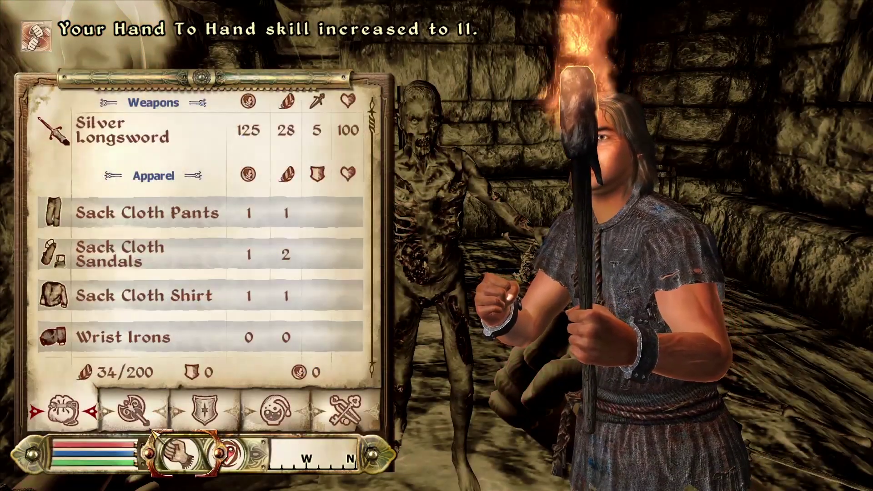
click(137, 411)
click(150, 133)
key(Tab)
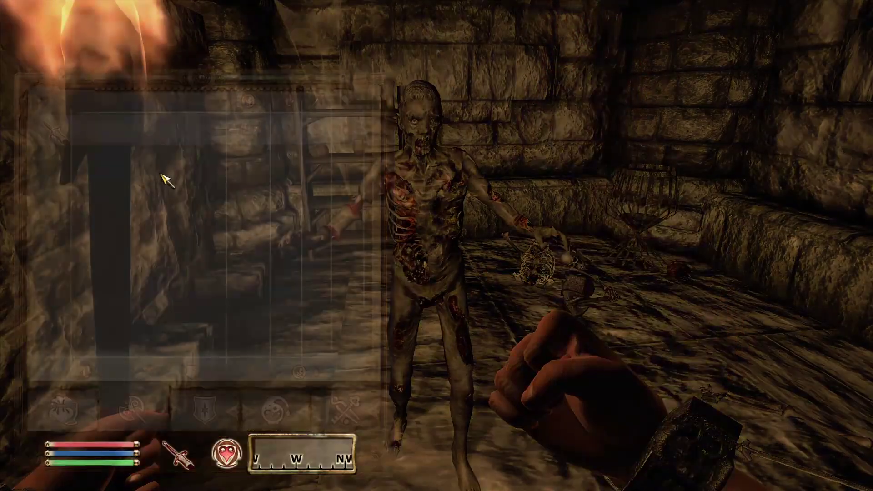
Step: Raise the player's Blade skill to 100 with the player.modpcs blade console command
key(grave)
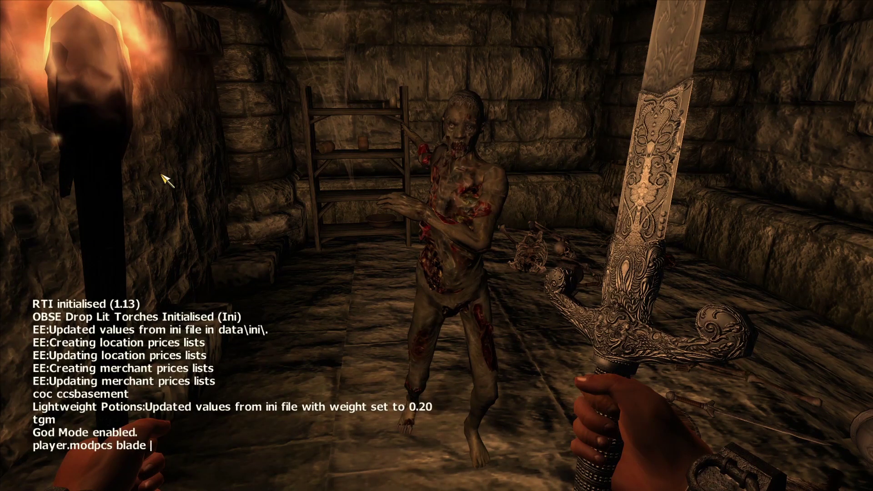
key(Return)
key(grave)
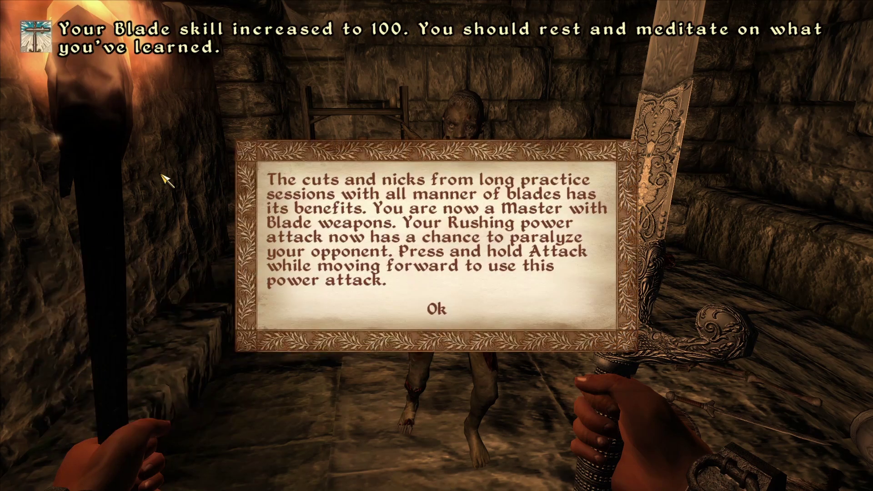
Step: Dismiss the Blade mastery message and check the Silver Longsword in the weapons inventory
click(436, 310)
key(Tab)
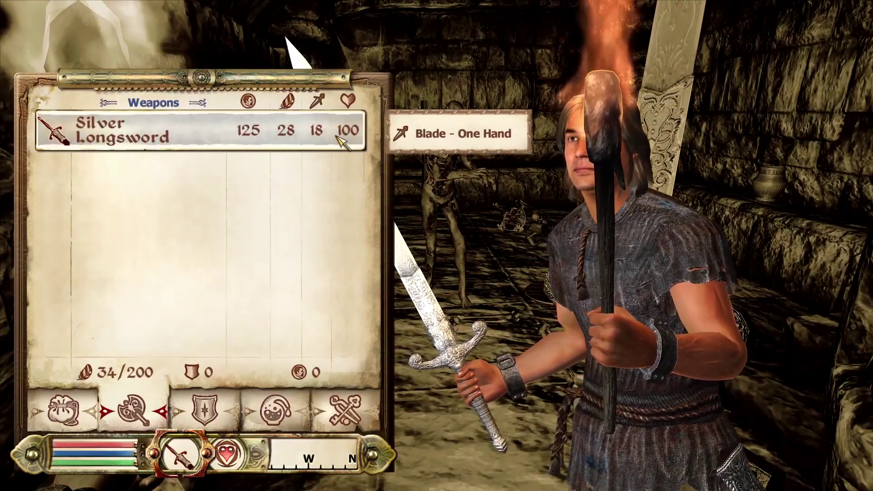
key(Tab)
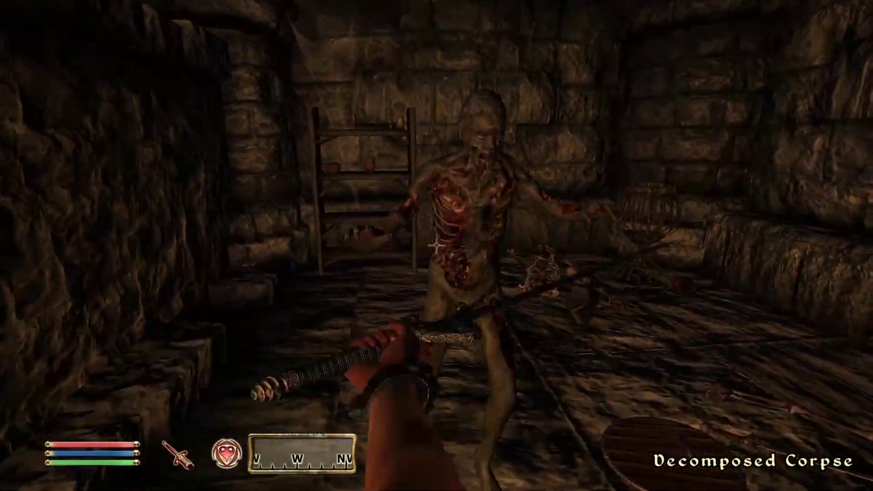
Step: Kill the decomposed corpse in the brazier room with the Silver Longsword and sheathe the weapon
click(436, 246)
click(436, 245)
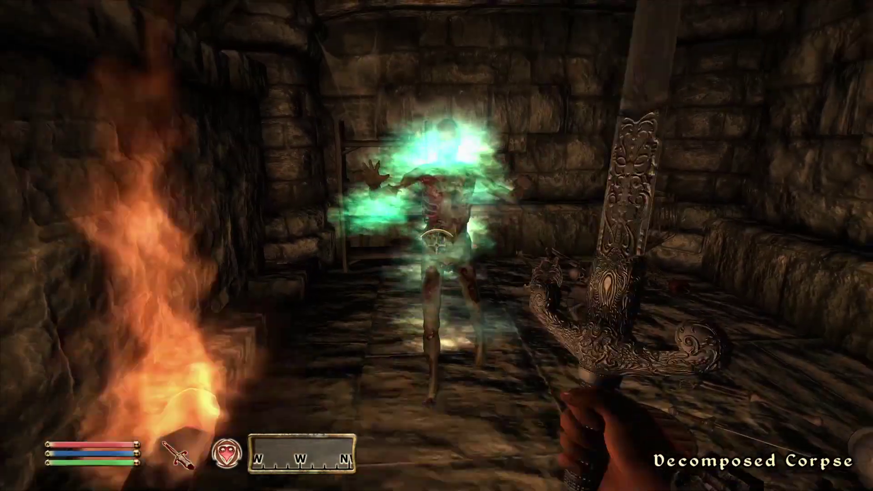
click(436, 245)
click(436, 245)
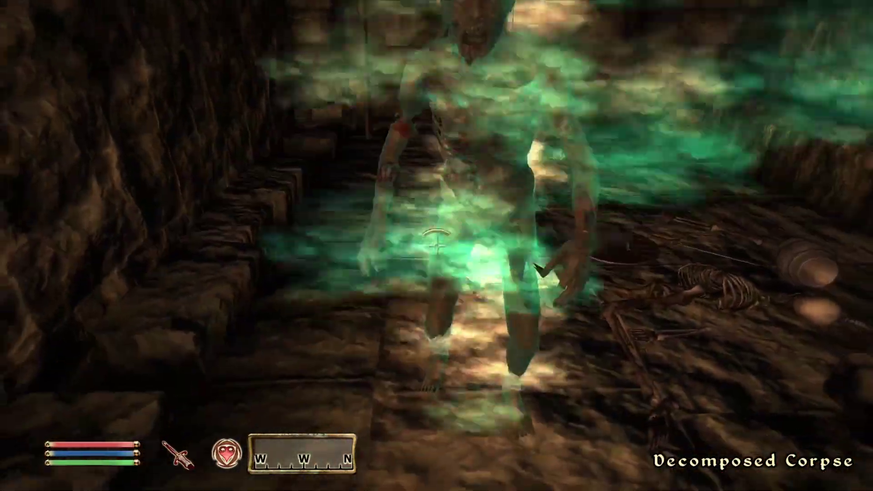
click(436, 245)
click(436, 245)
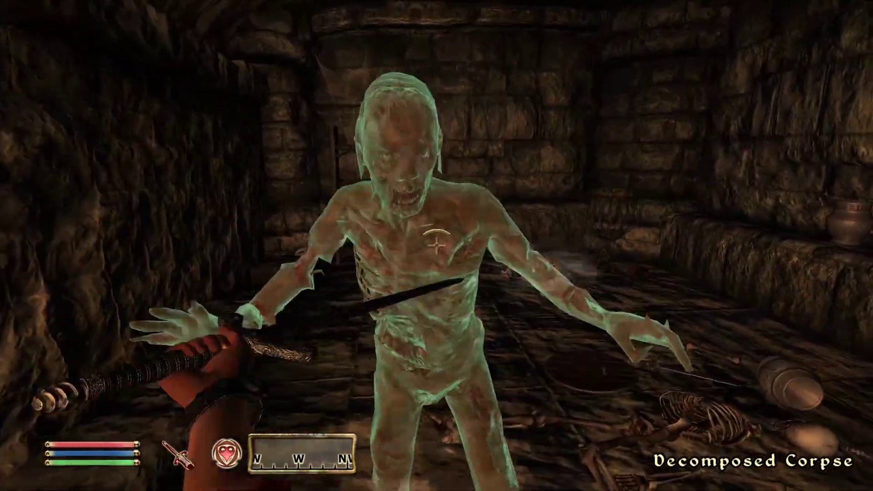
click(436, 245)
click(436, 245)
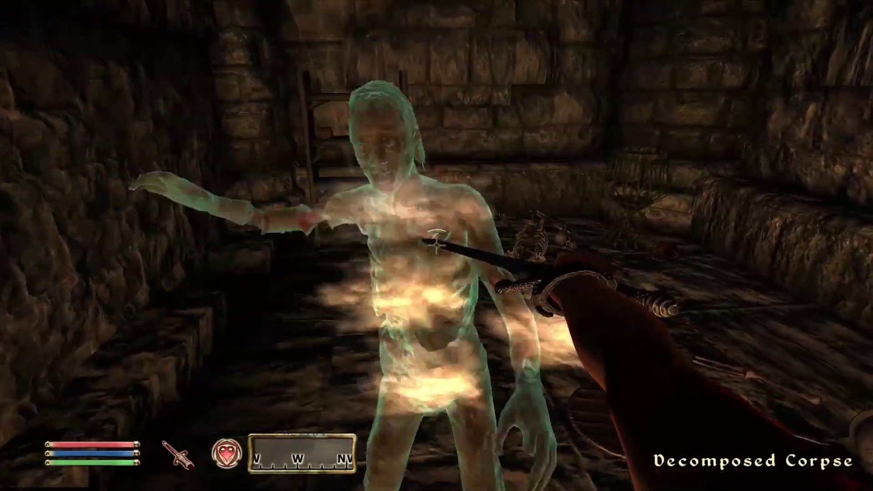
click(436, 246)
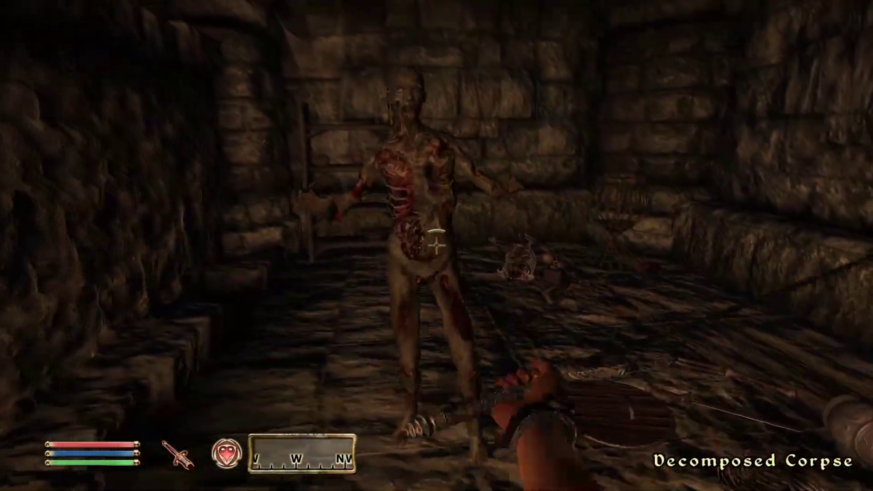
click(436, 245)
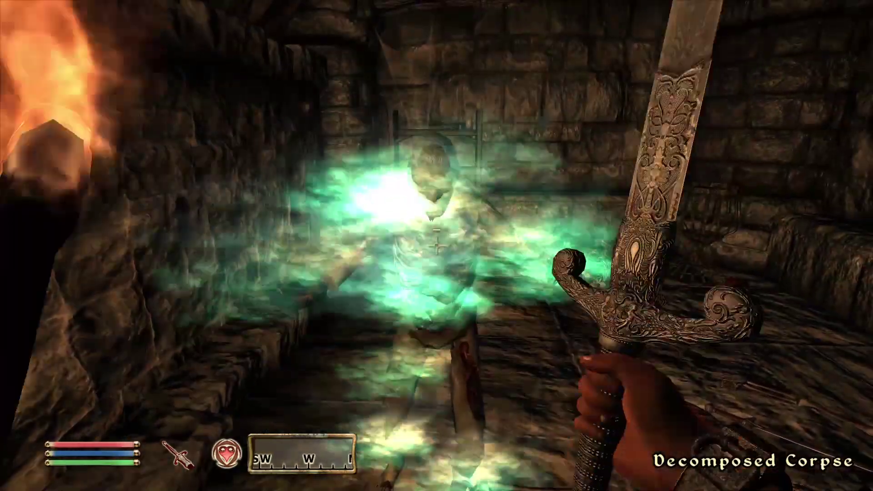
click(436, 245)
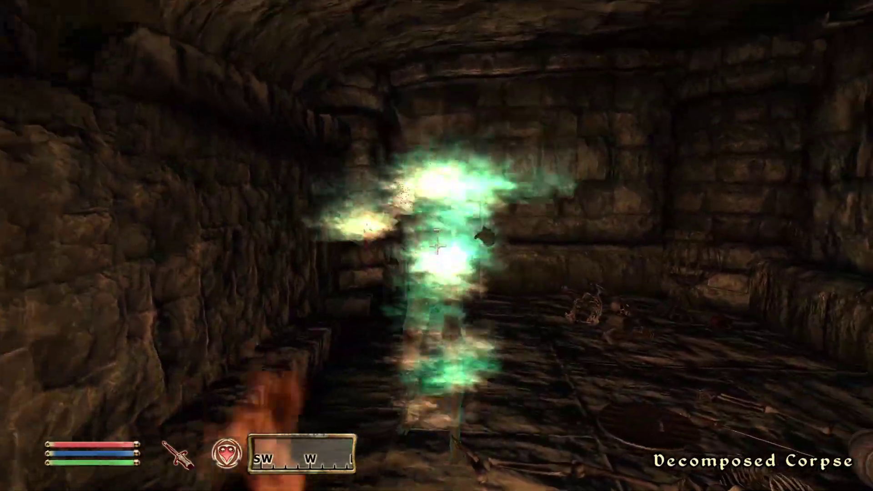
click(437, 245)
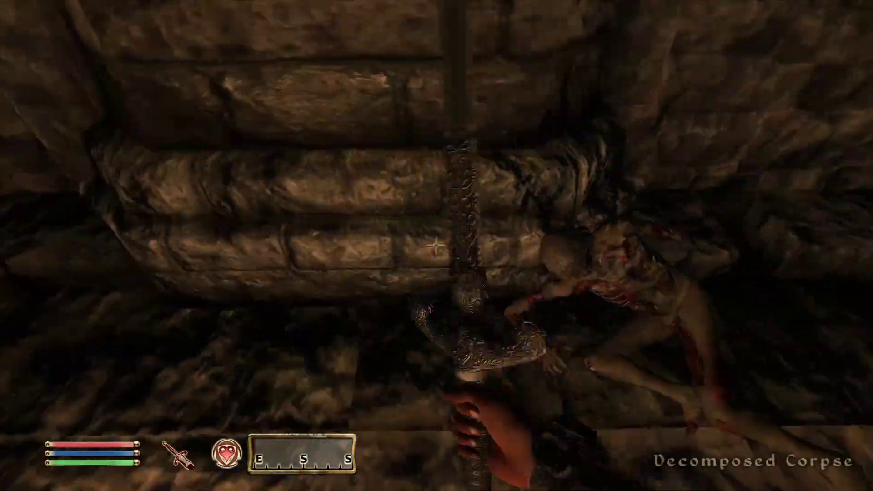
key(f)
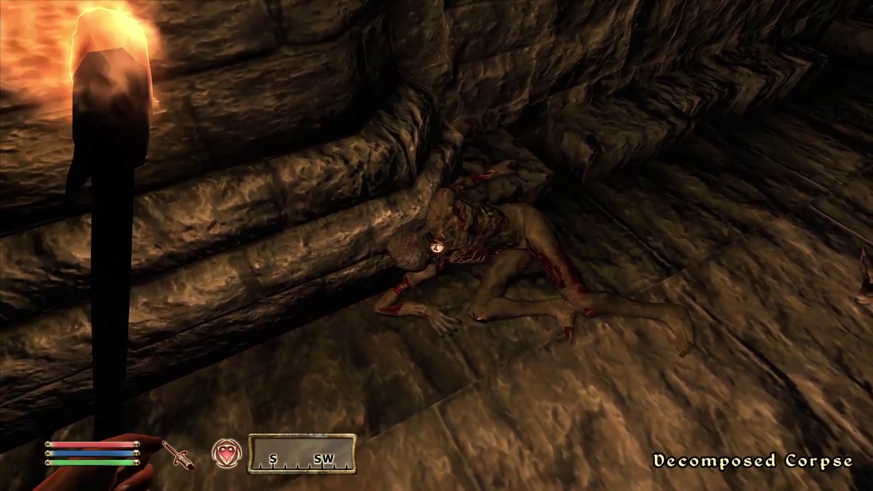
Step: Search the slain decomposed corpse and take the Mort Flesh from it
key(w)
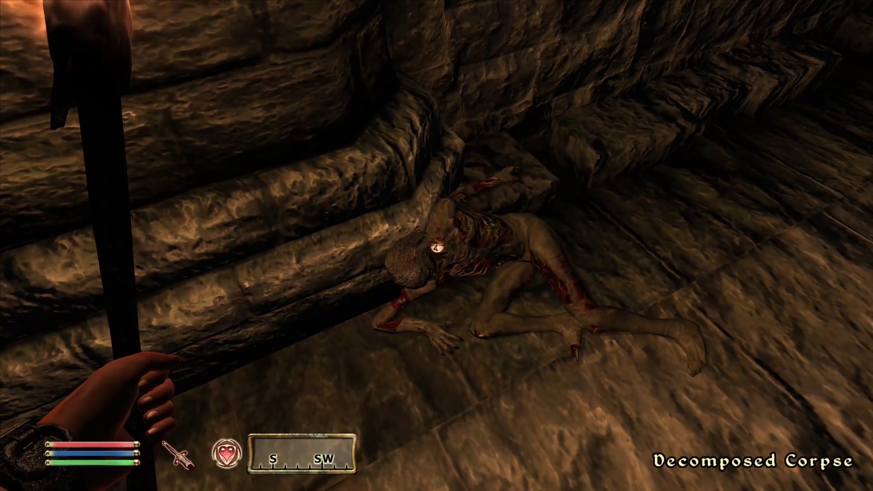
key(space)
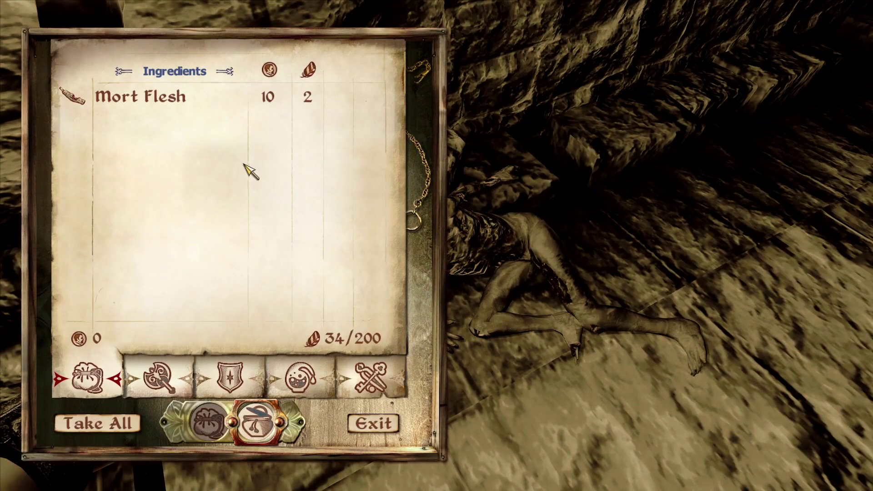
key(Tab)
key(Tab)
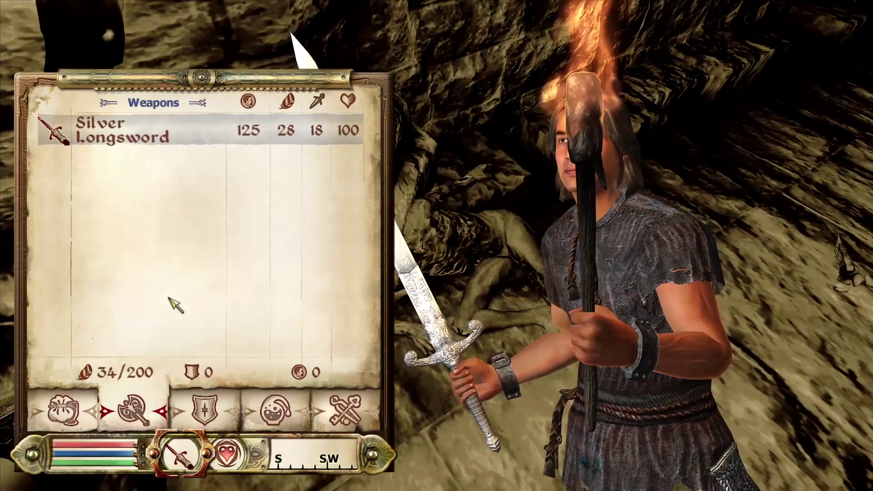
key(Tab)
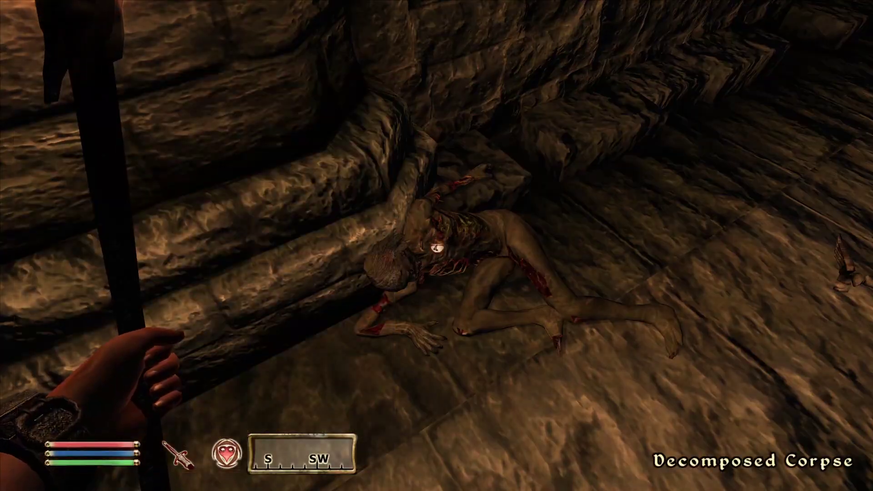
key(space)
click(204, 108)
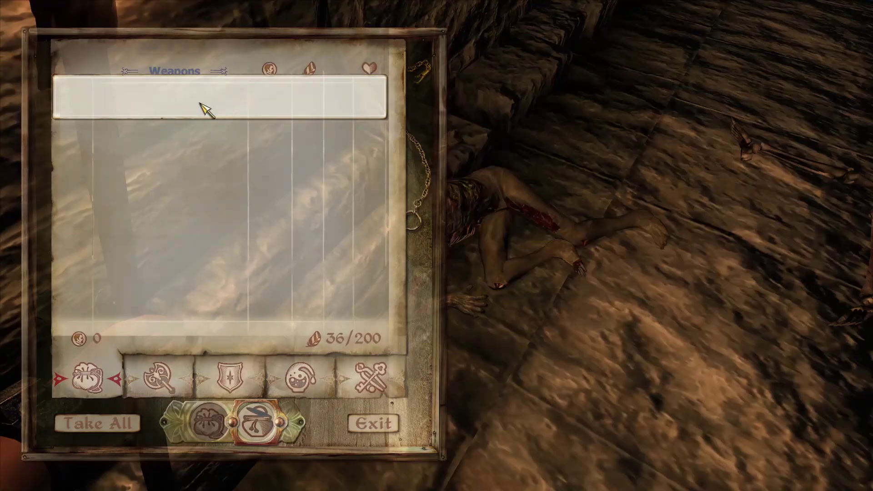
key(Tab)
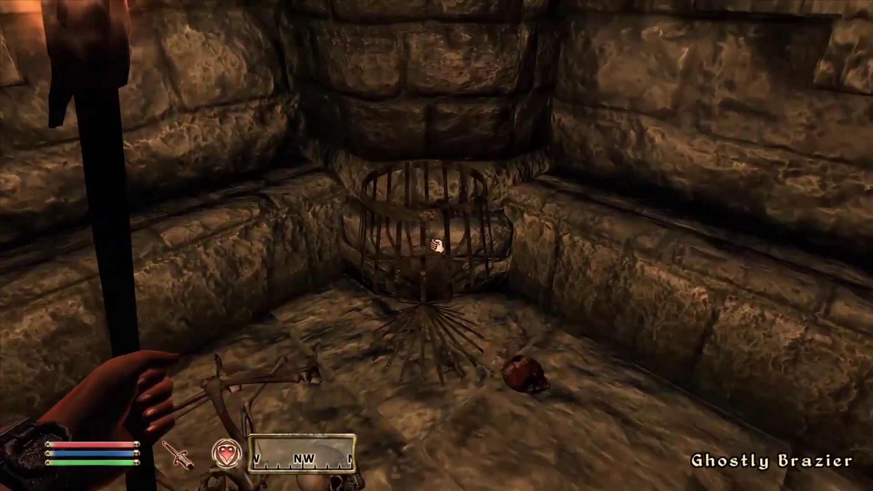
Step: Return the skull to the ghostly brazier and remove it again to retrigger the undead sequence
key(space)
click(427, 248)
click(438, 255)
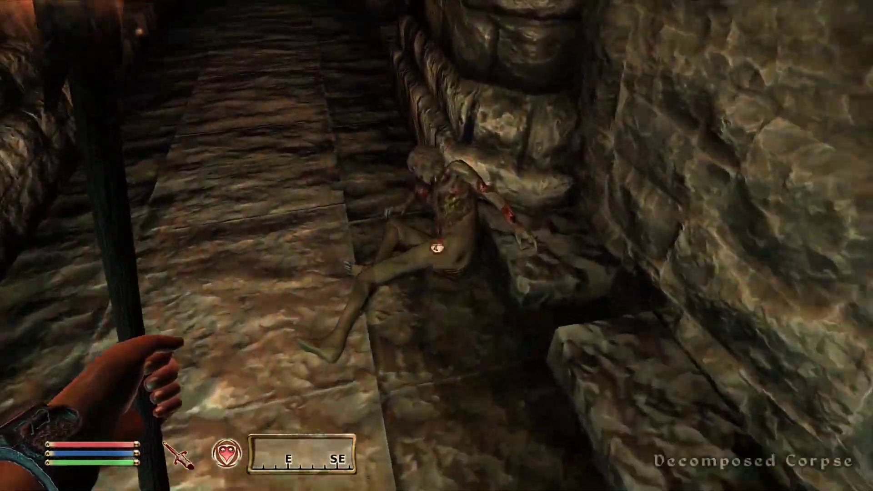
key(w)
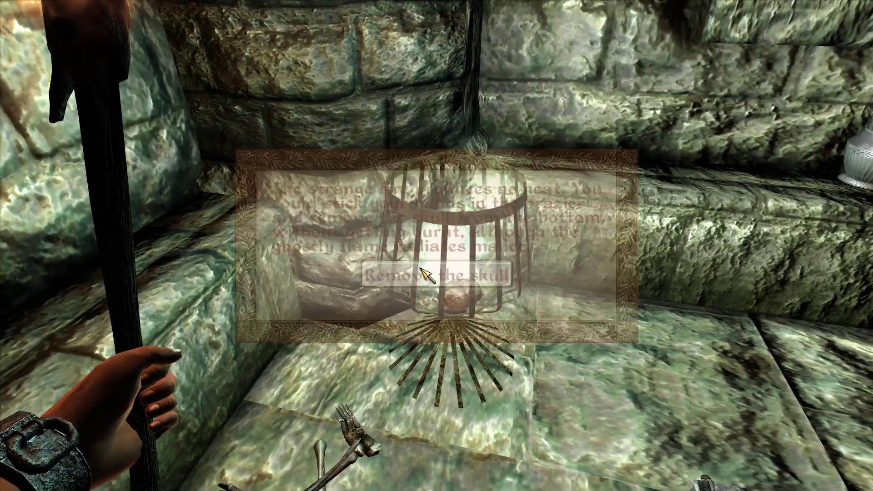
click(420, 273)
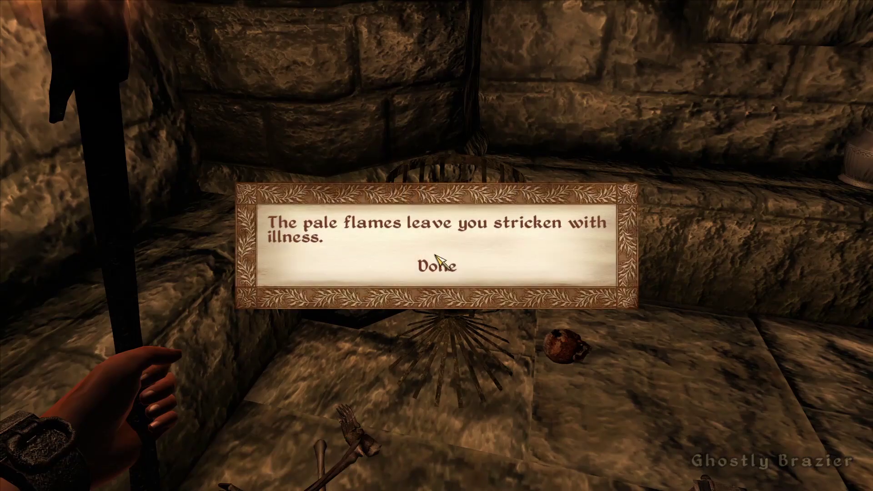
click(435, 265)
key(w)
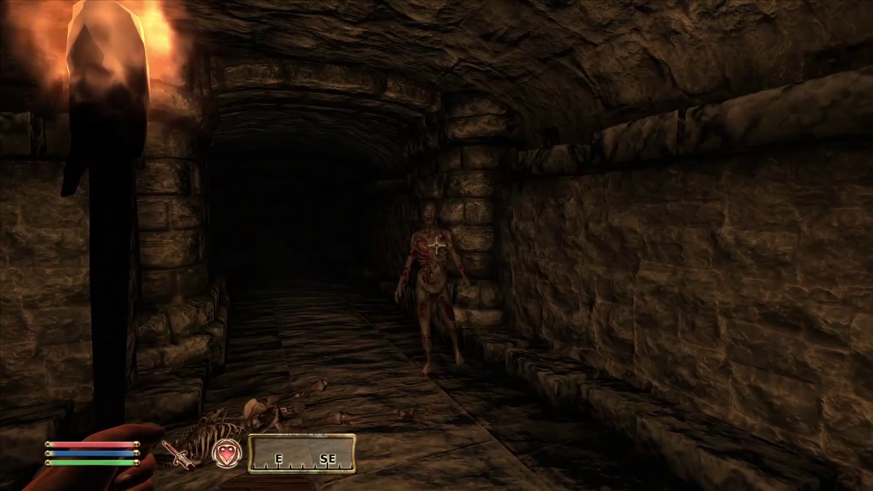
Step: Draw the Silver Longsword, kill the re-risen decomposed corpse and take the Mort Flesh from its body
key(f)
click(436, 245)
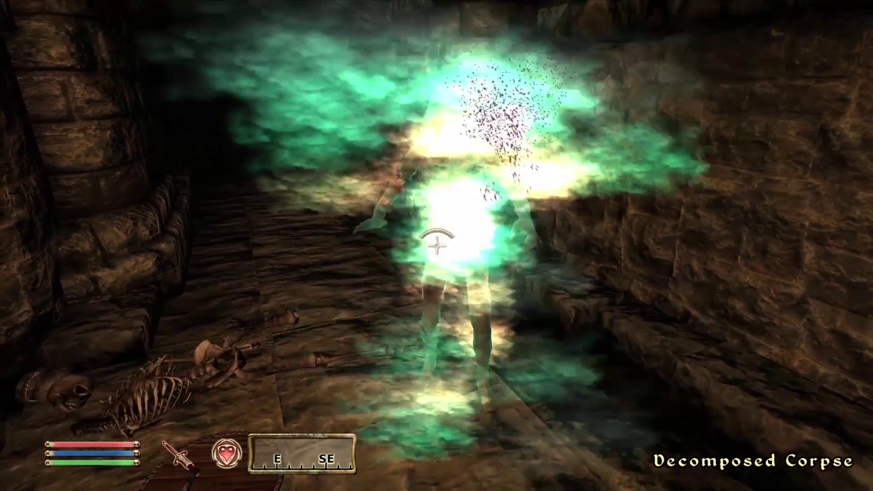
click(436, 245)
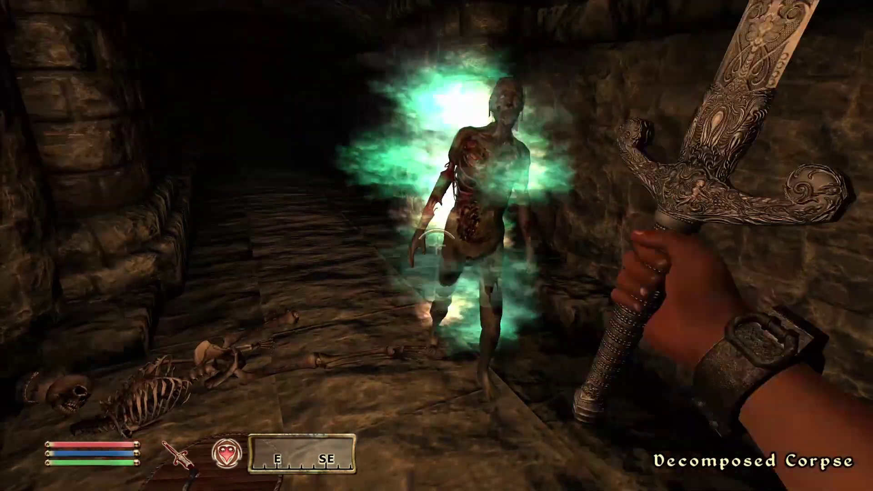
click(436, 245)
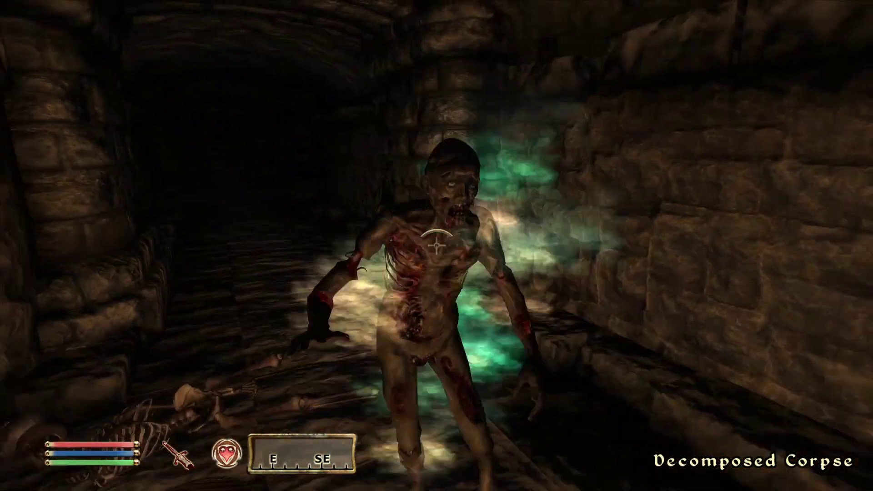
click(437, 246)
click(437, 245)
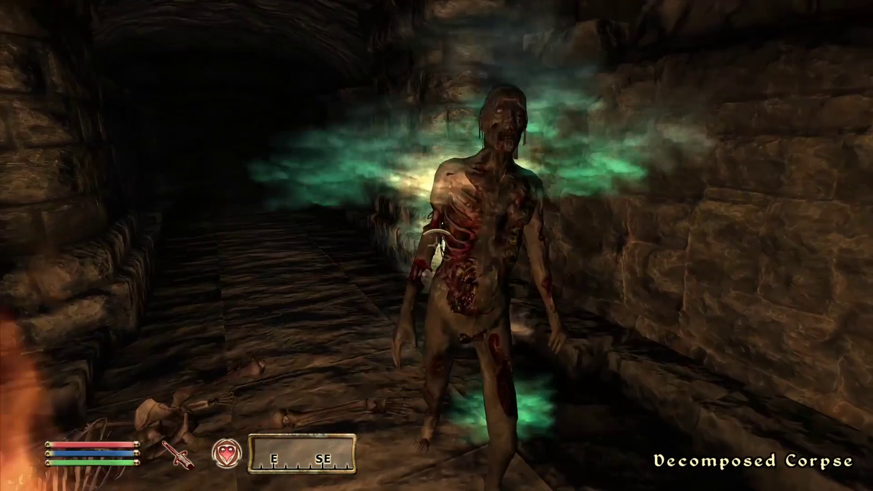
click(436, 245)
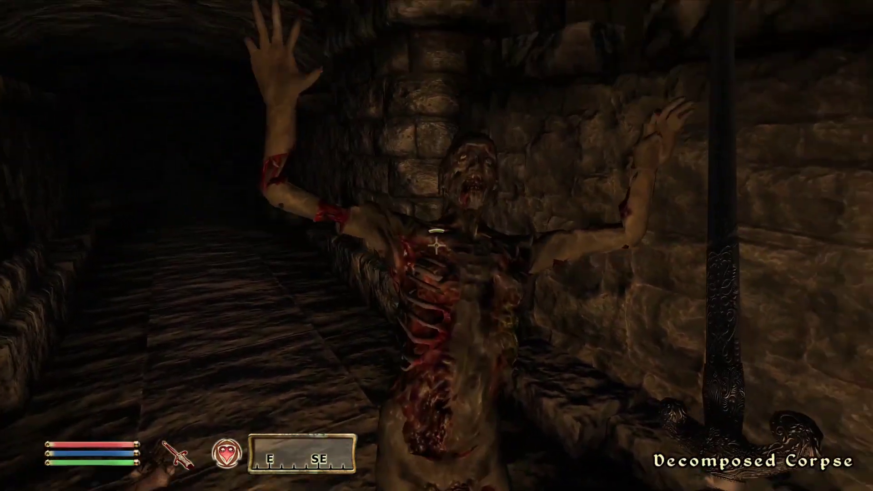
click(437, 246)
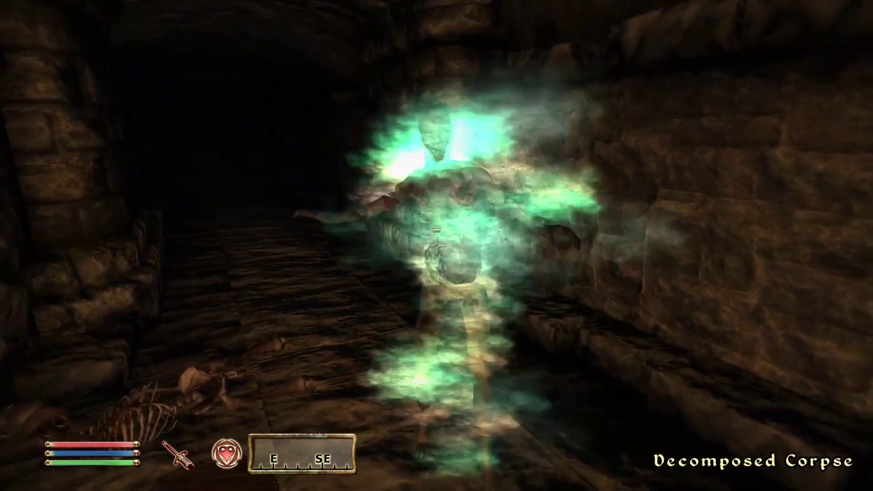
key(w)
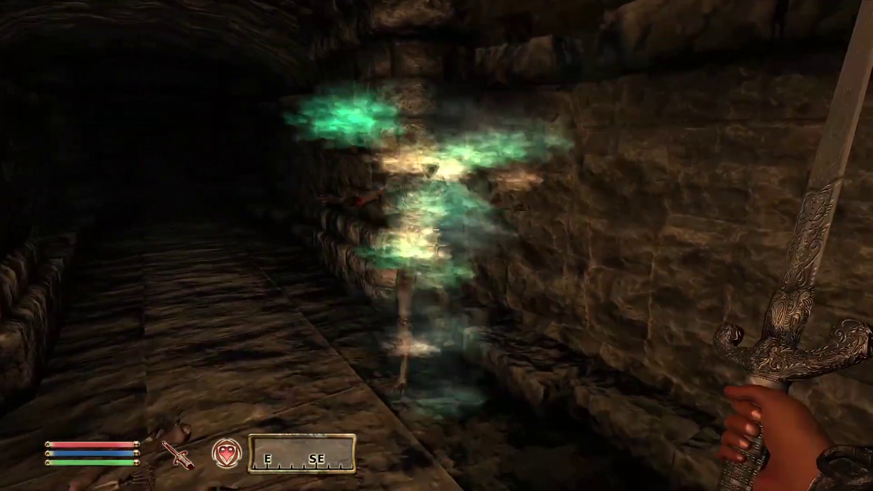
click(437, 246)
click(436, 246)
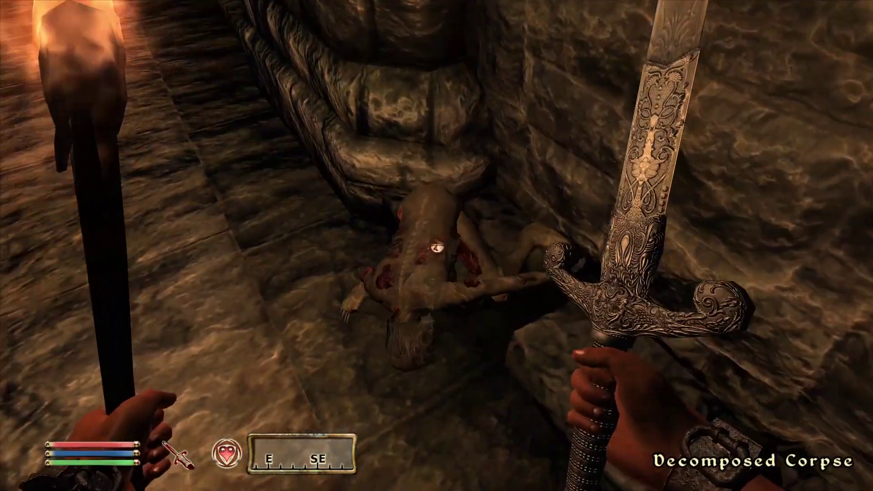
key(space)
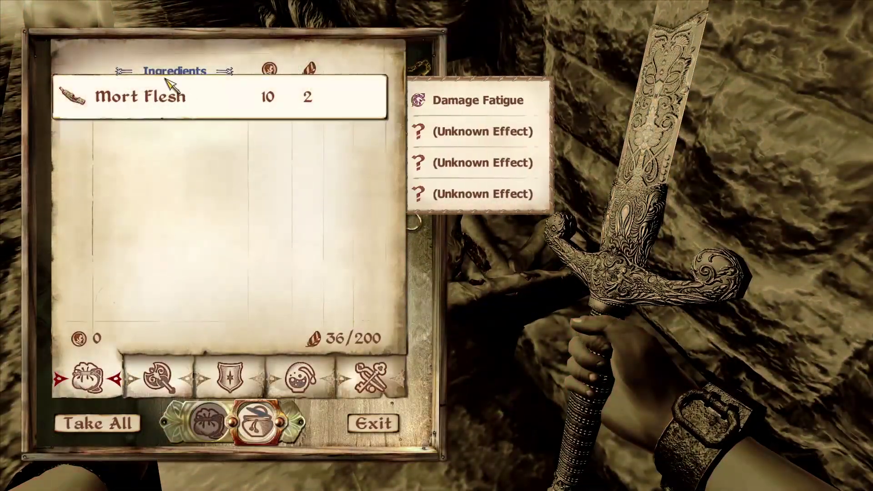
click(203, 104)
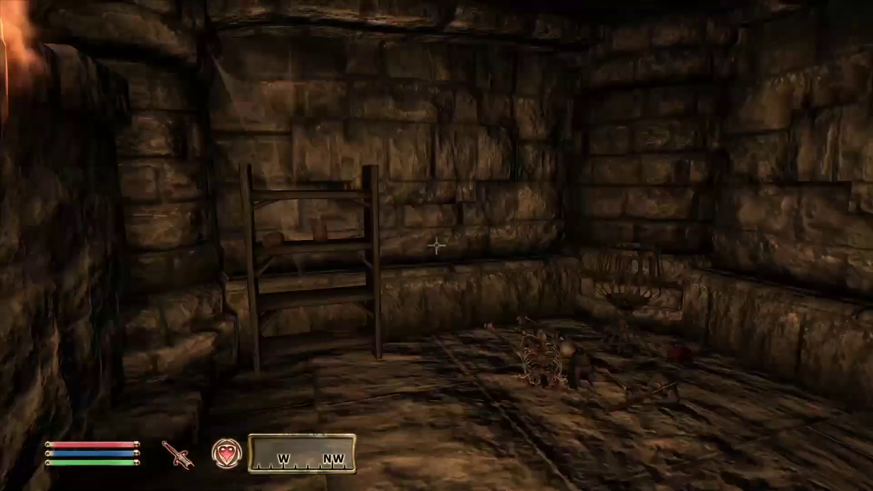
Step: Walk out of the brazier room past the skeleton and look over the dungeon corridor beyond
key(w)
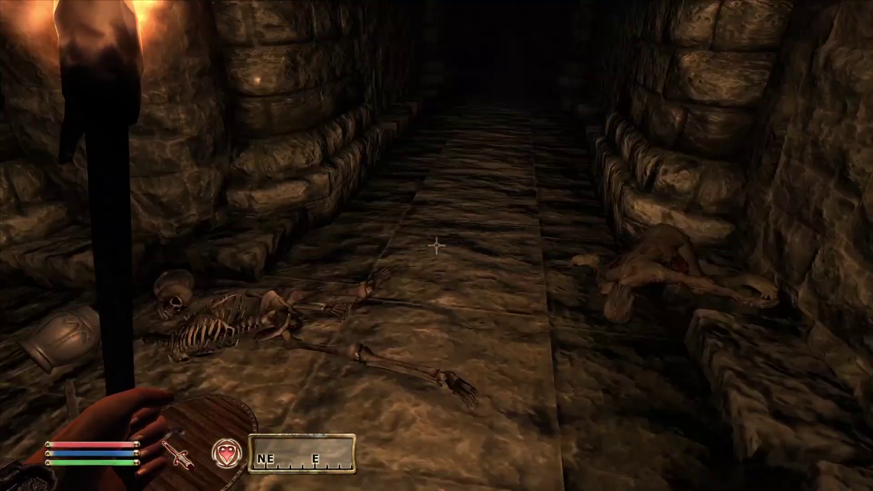
key(w)
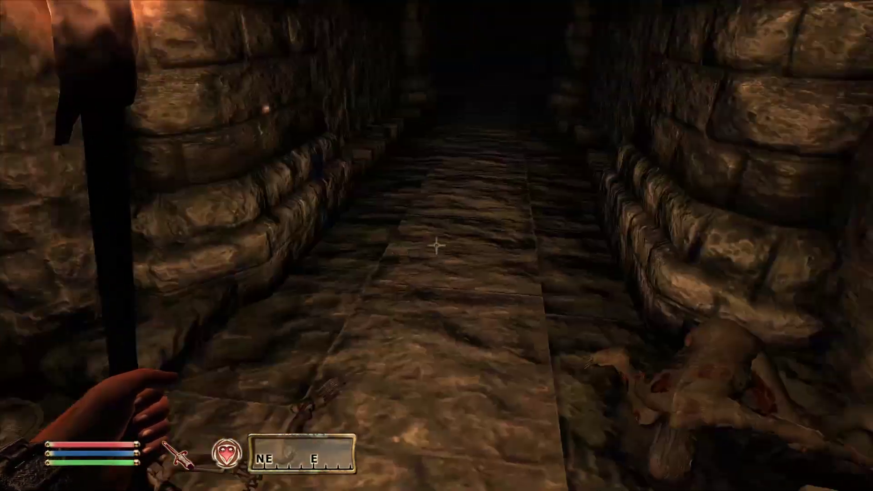
key(w)
key(w)
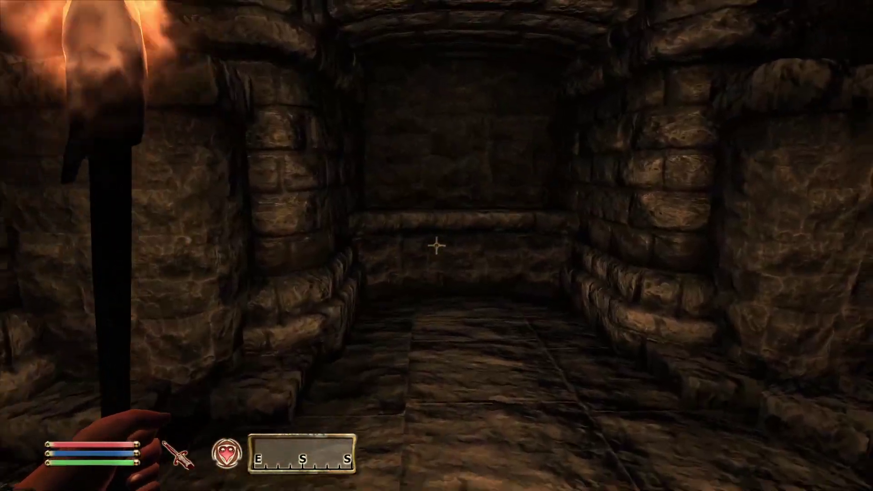
key(w)
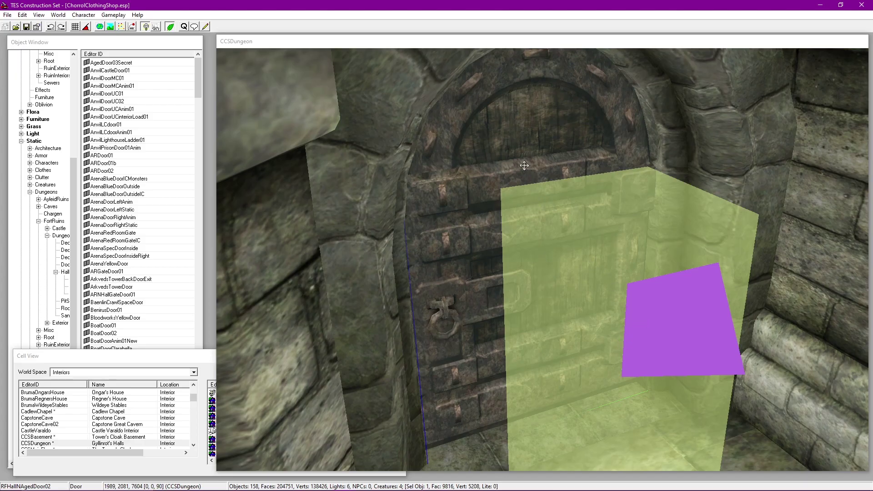
Step: Name the dungeon door reference CCSDungeonDoorRef with Initially Disabled set, and save the plugin
double_click(517, 140)
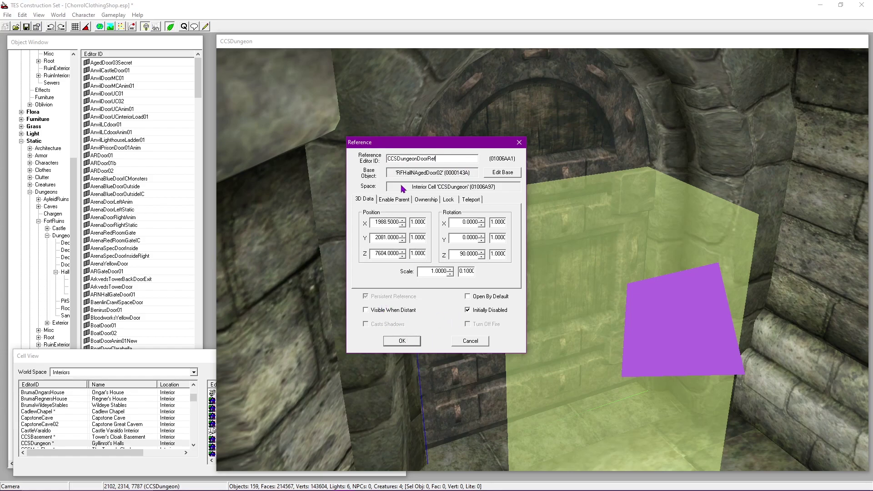
click(408, 342)
click(27, 27)
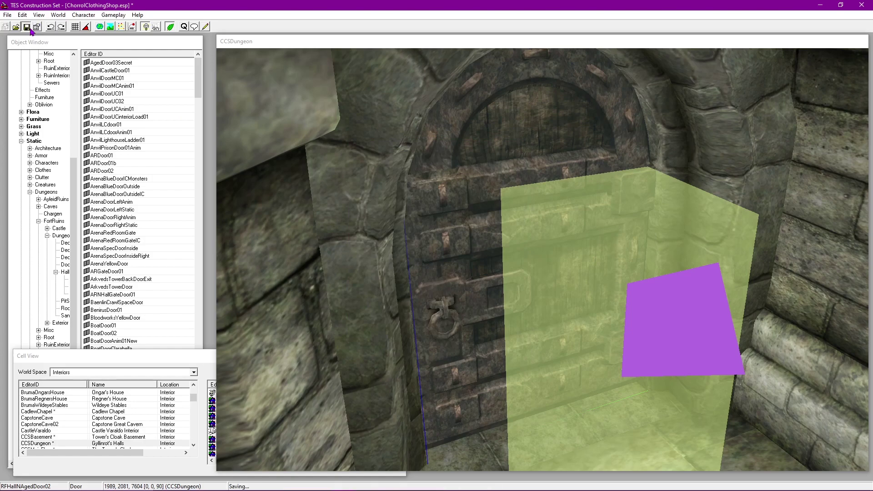
Step: Place a CoffinOpen02 from the Dungeons Misc statics into CCSDungeon near the aged door
key(shift)
scroll(577, 261, down, 3)
scroll(471, 237, up, 2)
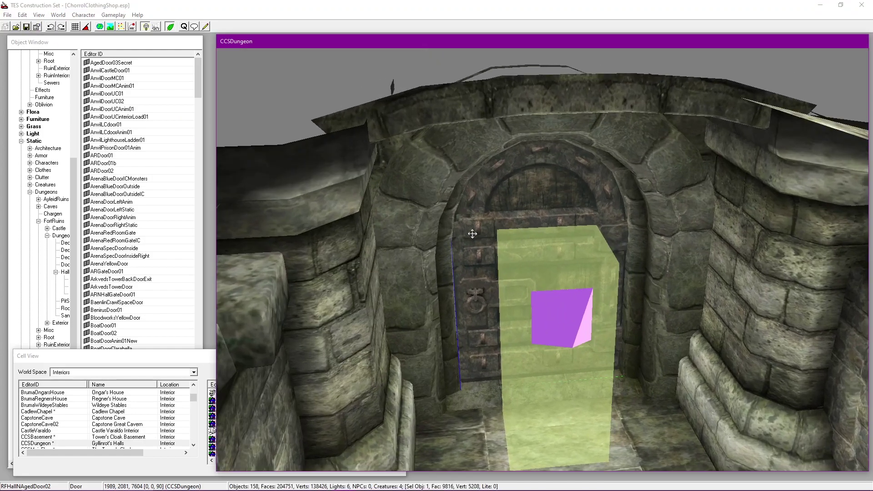
click(28, 45)
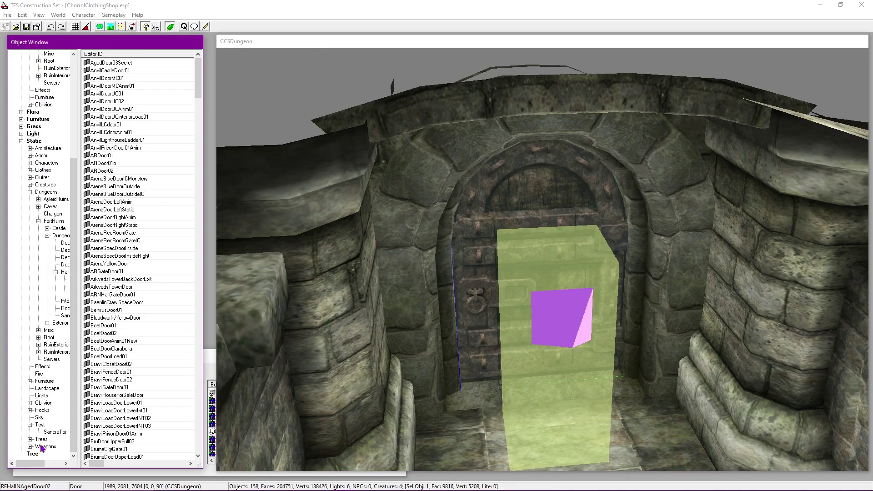
mouse_move(38, 464)
mouse_down()
mouse_move(59, 473)
mouse_move(34, 473)
mouse_up()
click(49, 331)
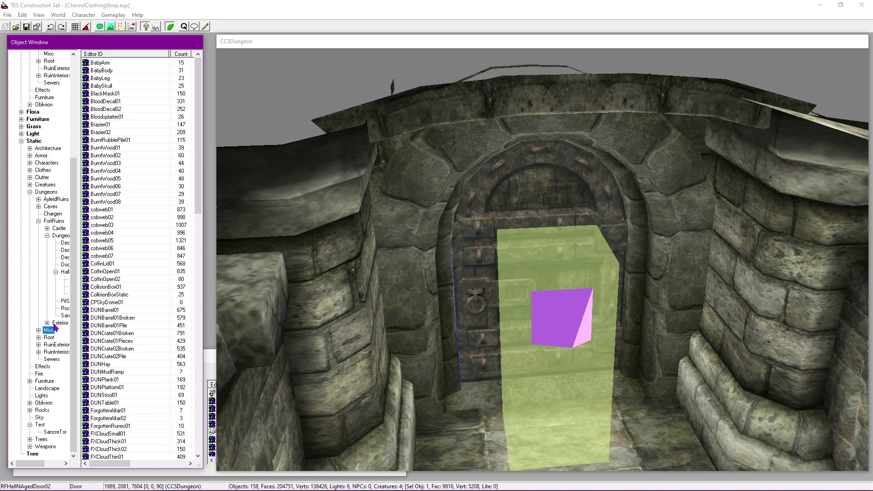
click(131, 247)
drag(131, 263, 228, 255)
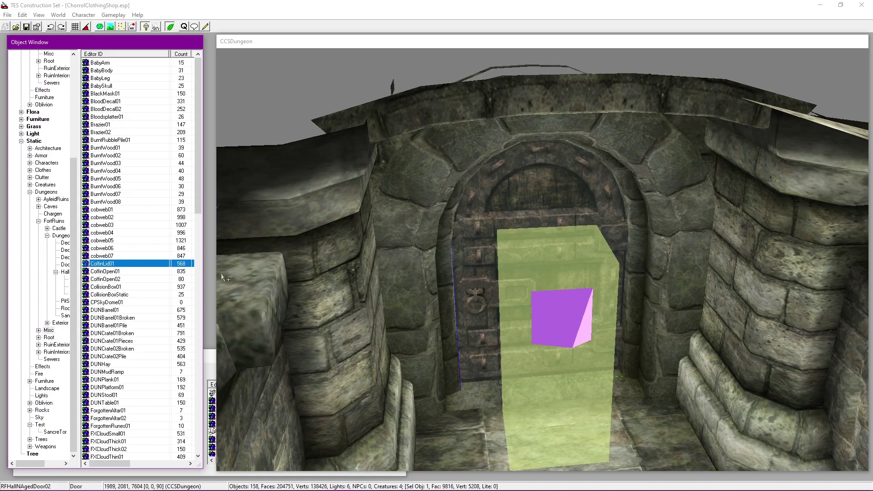
drag(112, 279, 607, 268)
key(shift)
scroll(658, 268, down, 3)
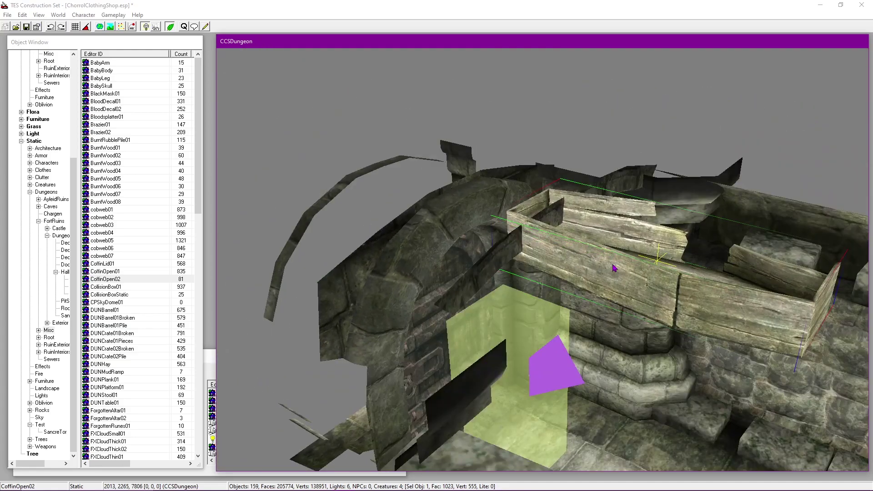
Step: Stand the coffin upright by setting its X rotation to 270, using 90-degree increments
double_click(611, 265)
drag(466, 142, 351, 126)
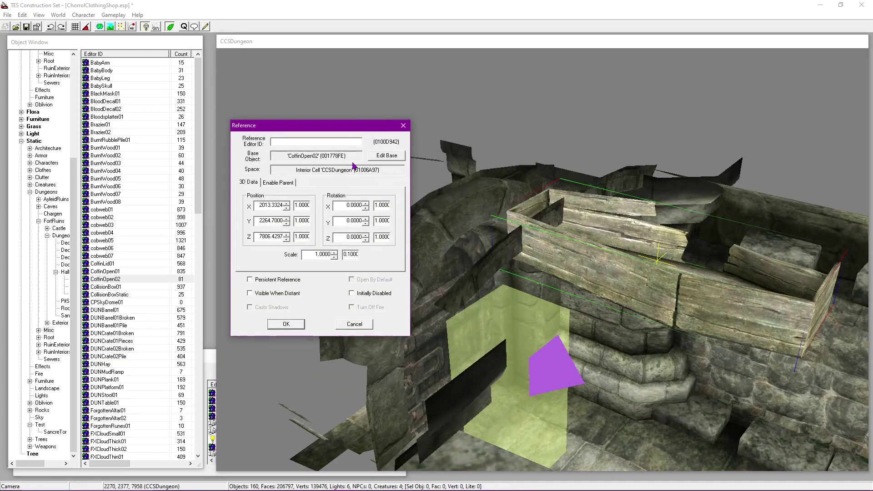
click(366, 223)
click(366, 218)
click(366, 209)
click(366, 203)
drag(377, 206, 358, 204)
text(90)
click(365, 208)
Step: Turn the coffin's open side outward by setting its Y rotation to 180, and apply the reference changes
click(365, 219)
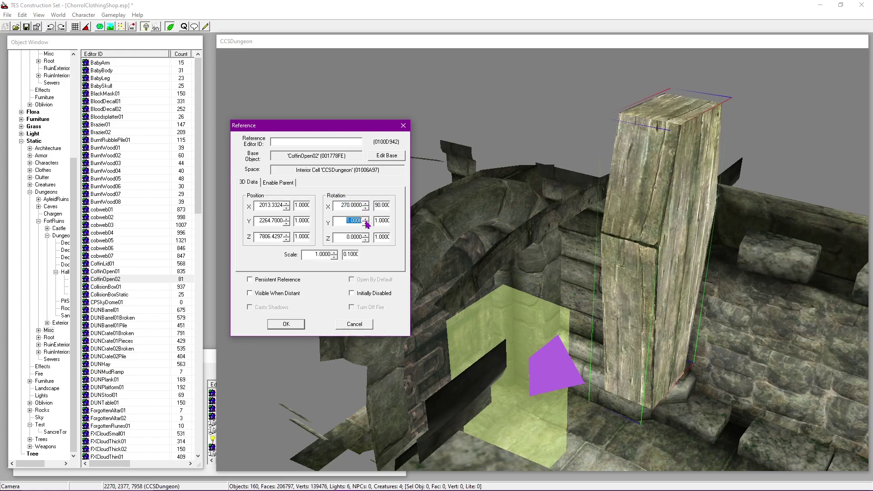
click(366, 223)
key(Tab)
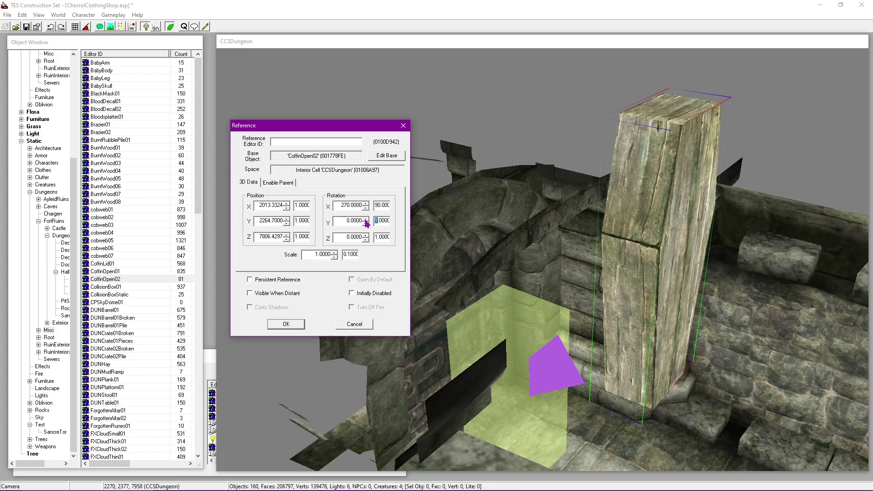
text(90)
double_click(366, 222)
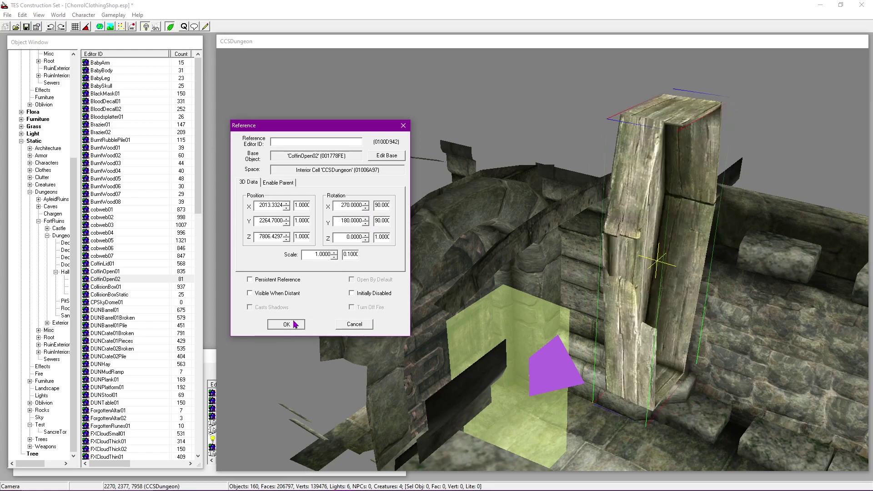
click(295, 324)
Step: Open the door and coffin references side by side and set the coffin's X position to the door's 1988.5
drag(655, 322, 663, 307)
shift+middle_drag(550, 338, 593, 291)
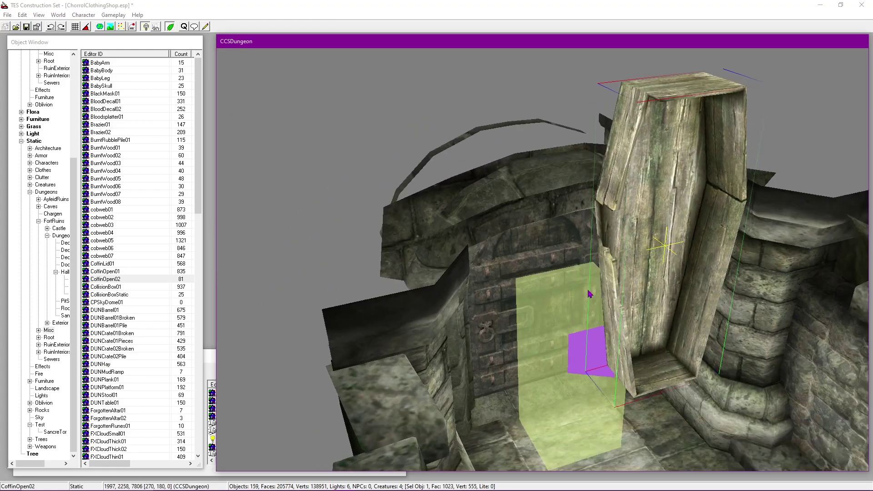
double_click(592, 295)
drag(430, 141, 146, 50)
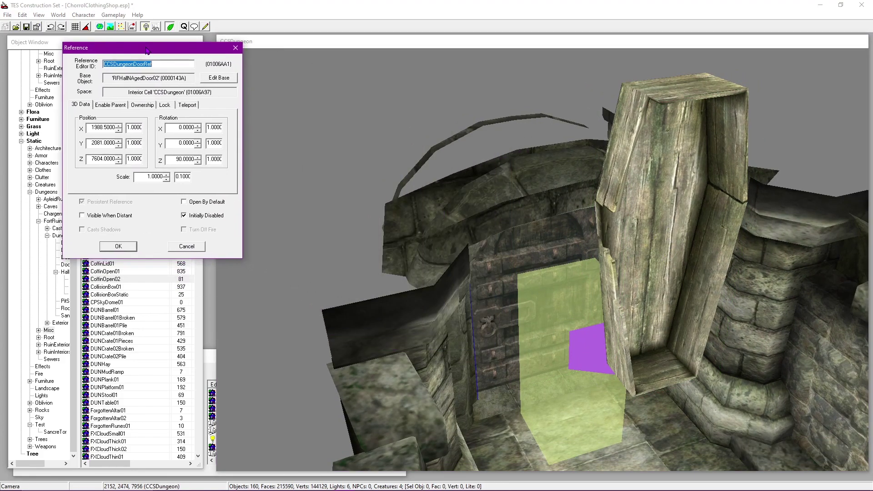
double_click(639, 141)
drag(409, 136, 230, 240)
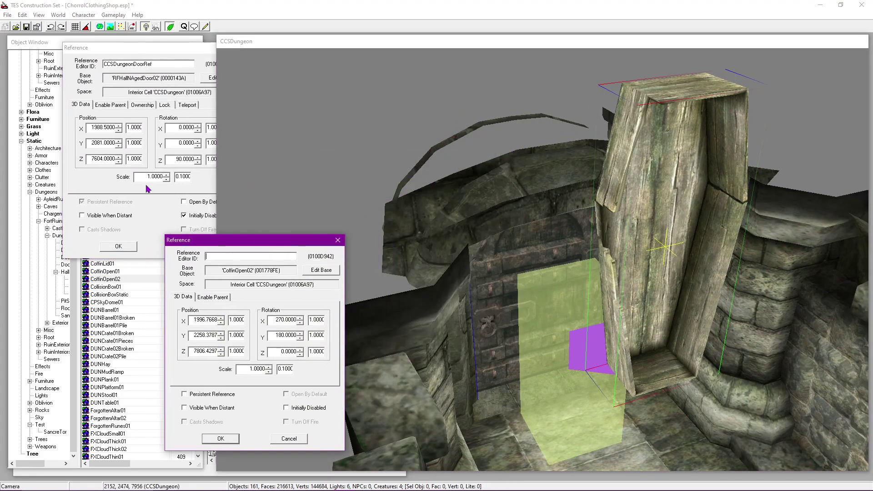
click(86, 131)
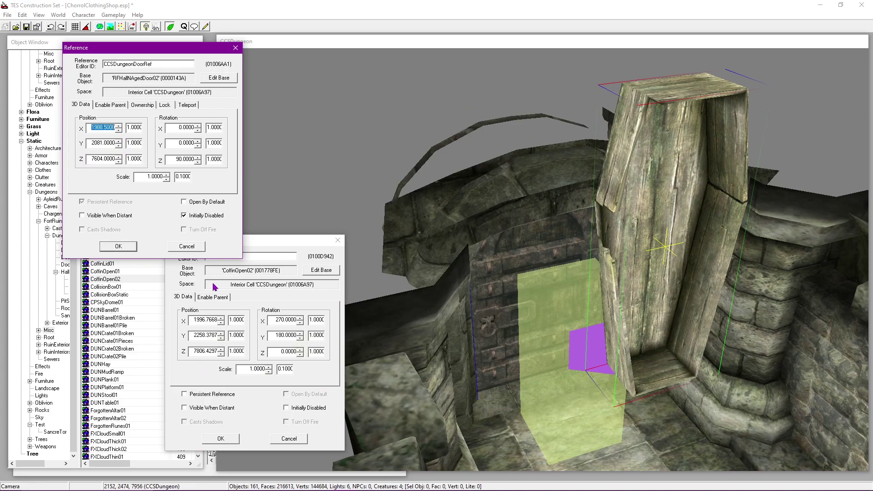
click(195, 320)
text(1988.5)
Step: Copy the door's Y position 2081 and Z position 7604 to the coffin, and close the door's reference
drag(90, 143, 136, 148)
key(ctrl+c)
double_click(200, 335)
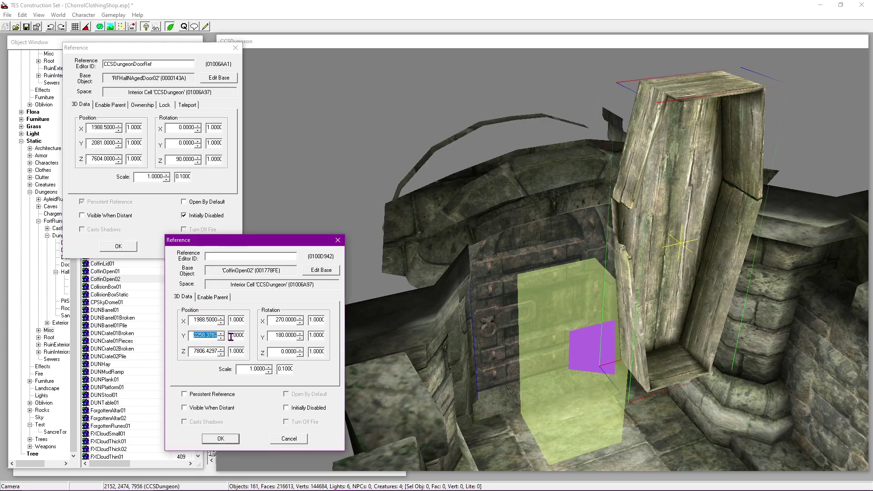
key(ctrl+v)
drag(91, 160, 139, 163)
key(ctrl+c)
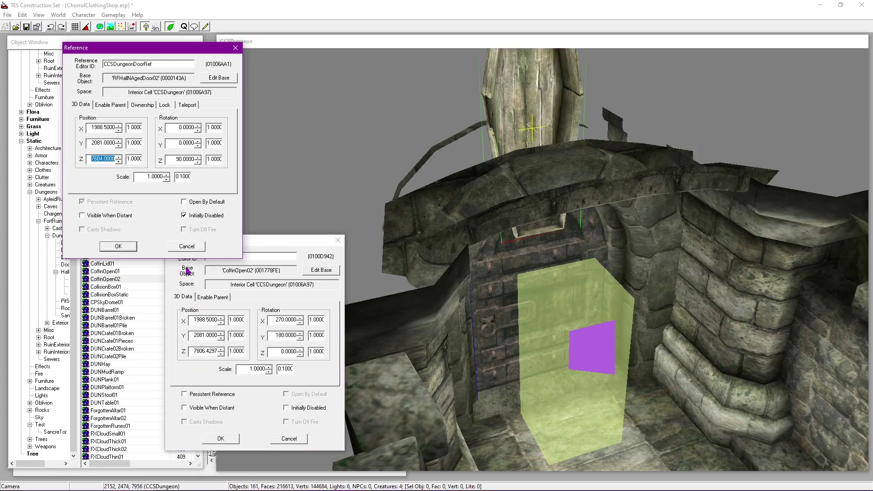
double_click(196, 352)
key(ctrl+v)
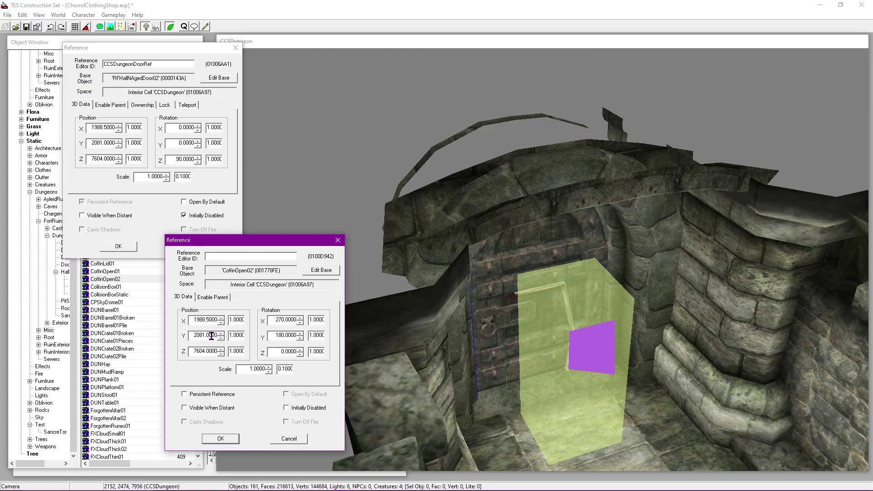
click(120, 247)
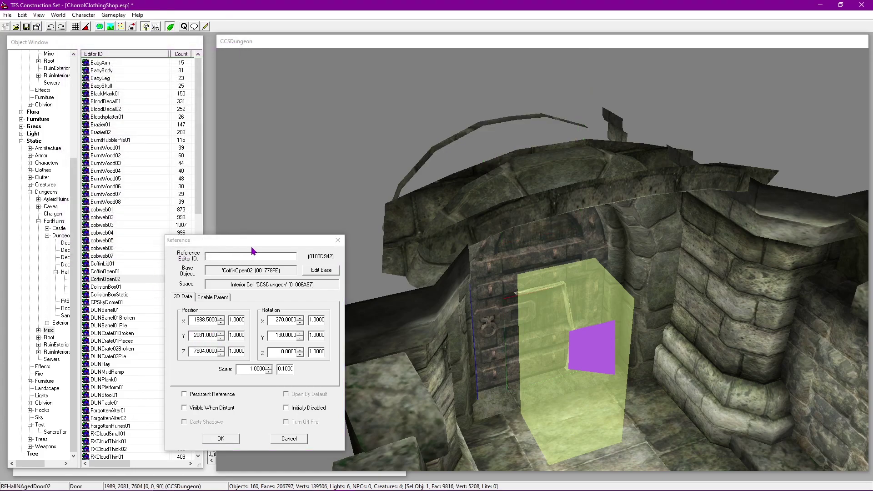
Step: Raise the coffin to Z position 7679 and apply the change
drag(253, 240, 205, 192)
click(173, 302)
click(174, 301)
click(174, 301)
drag(173, 302, 173, 302)
click(173, 391)
Step: Hide the markers covering the door and coffin in the cell view
shift+middle_drag(356, 237, 502, 240)
scroll(502, 240, up, 2)
scroll(501, 238, up, 3)
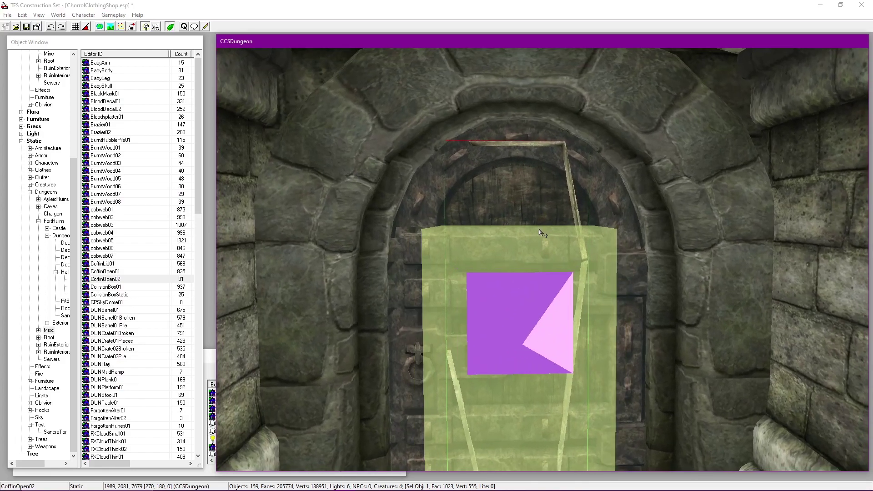
key(m)
middle_drag(538, 229, 551, 205)
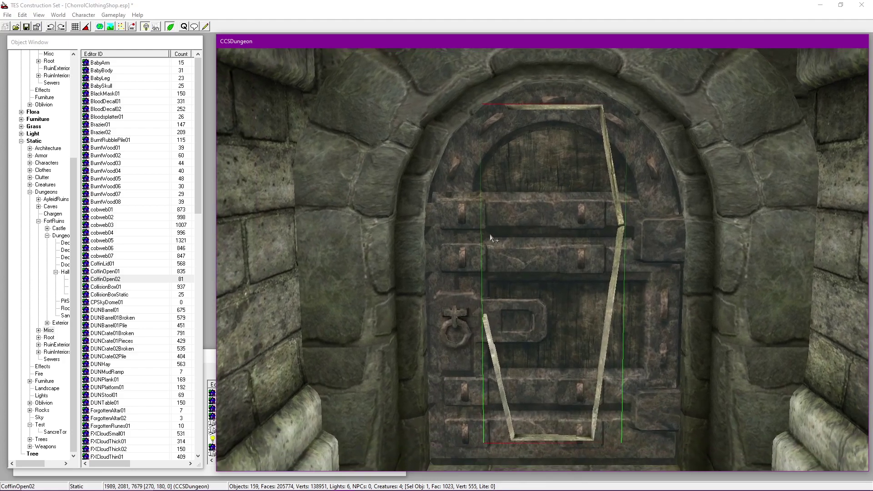
Step: Lower the dungeon door to Z position 7369 to clear the archway around the coffin
double_click(505, 236)
click(519, 143)
double_click(555, 189)
drag(468, 144, 198, 57)
drag(132, 167, 132, 168)
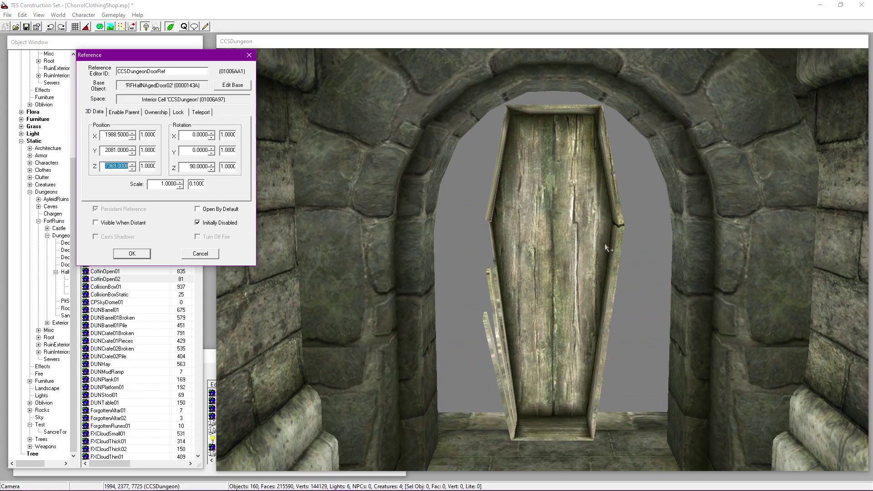
Step: Set the coffin's Z position to 7675 so it sits lower in the archway
click(581, 245)
key(shift)
scroll(548, 220, down, 1)
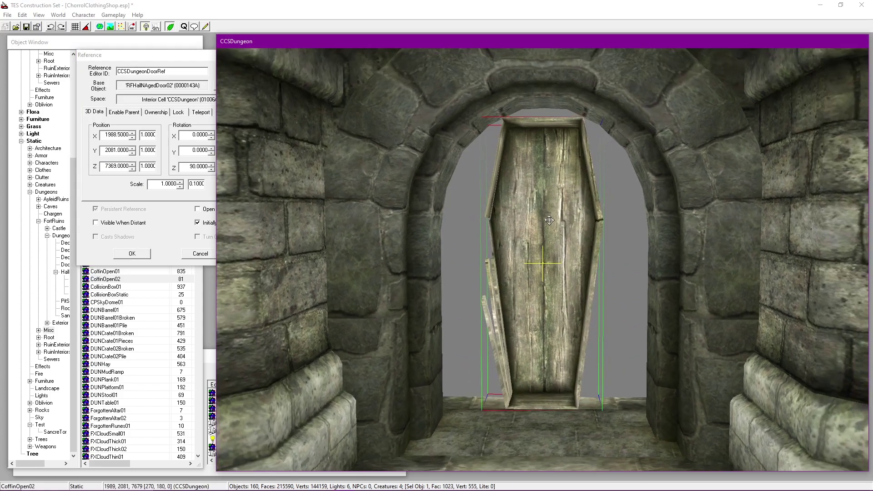
double_click(548, 219)
drag(431, 147, 321, 132)
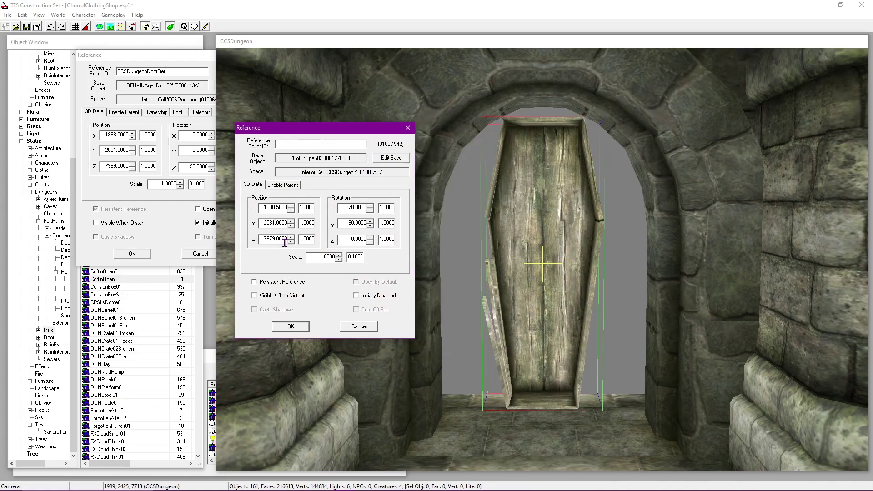
click(290, 242)
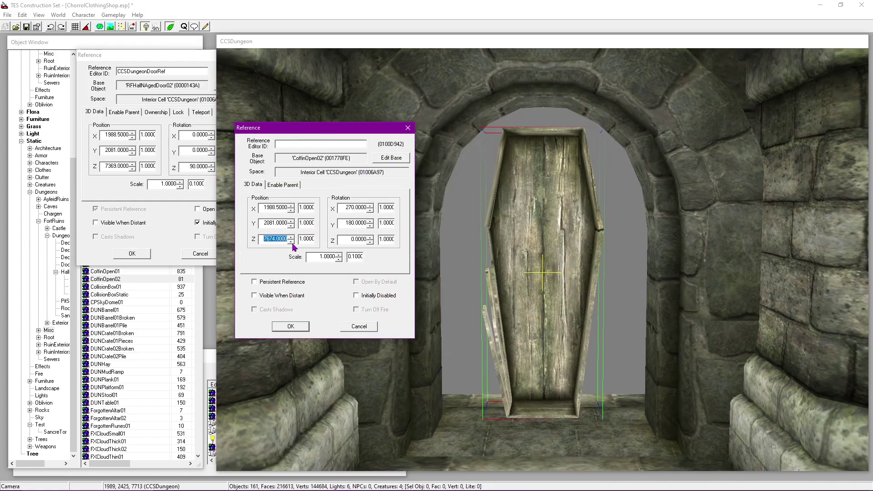
click(291, 235)
key(Return)
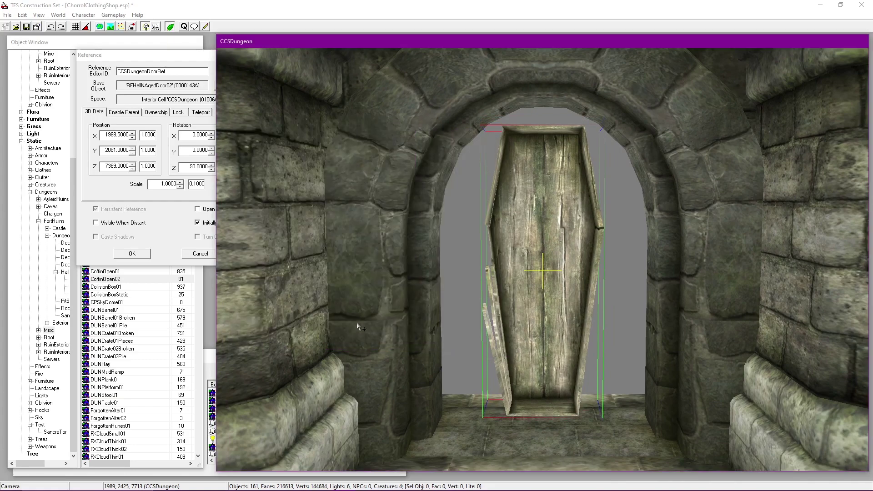
Step: Try to save the plugin with the door and coffin references still open
click(27, 29)
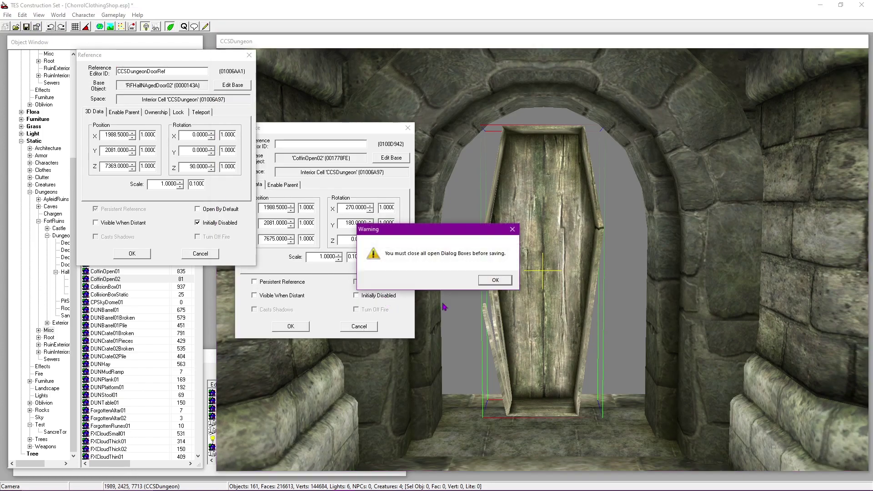
click(459, 260)
drag(352, 132, 209, 184)
middle_drag(431, 238, 468, 241)
click(436, 170)
shift+middle_drag(437, 168, 492, 246)
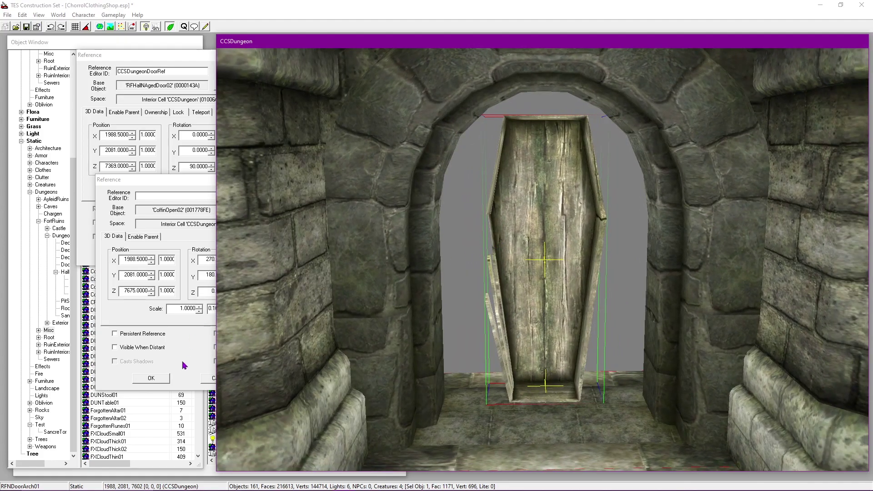
Step: Mark the coffin as a persistent reference and apply both the coffin and door references
drag(170, 183, 214, 175)
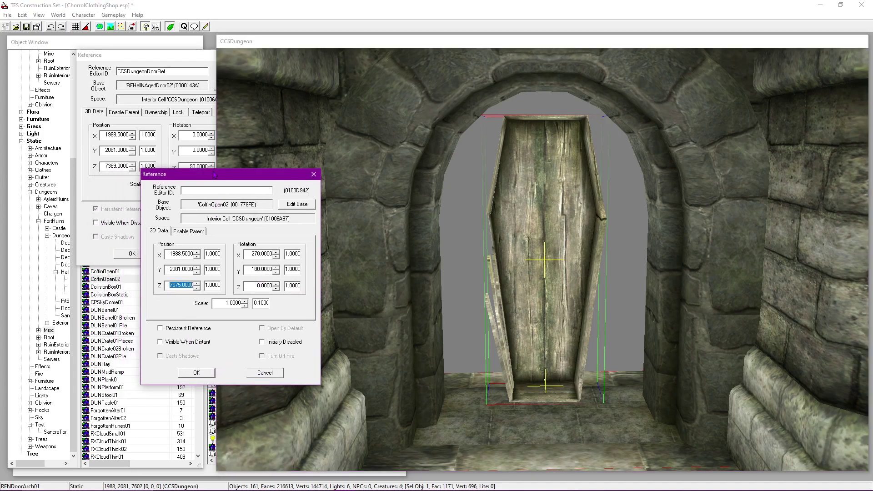
click(189, 328)
click(198, 373)
click(142, 254)
Step: Raise the dungeon door back into the archway at Z position 7604 and apply the change
middle_drag(478, 276, 482, 250)
click(513, 249)
key(shift)
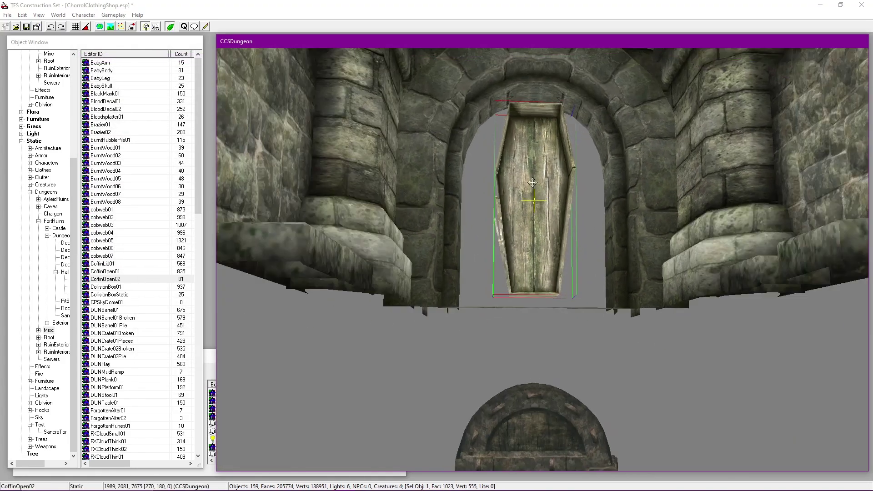
key(shift)
scroll(547, 295, down, 1)
key(shift)
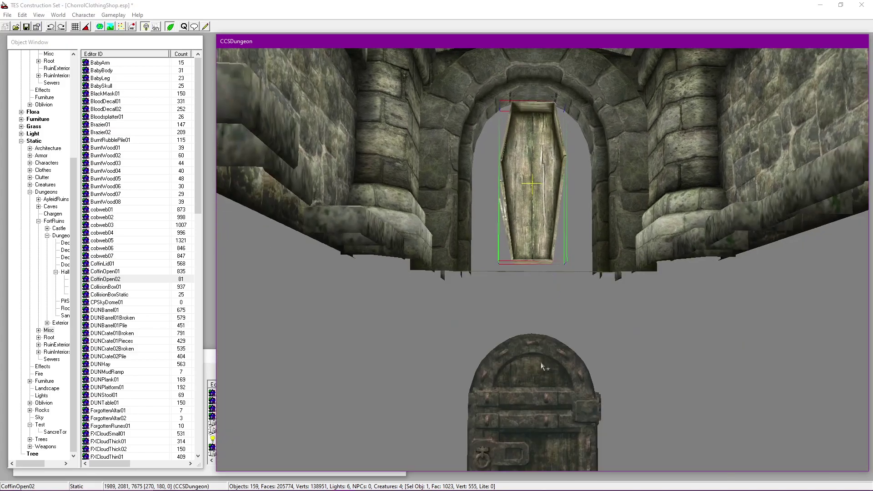
double_click(542, 366)
drag(437, 144, 165, 66)
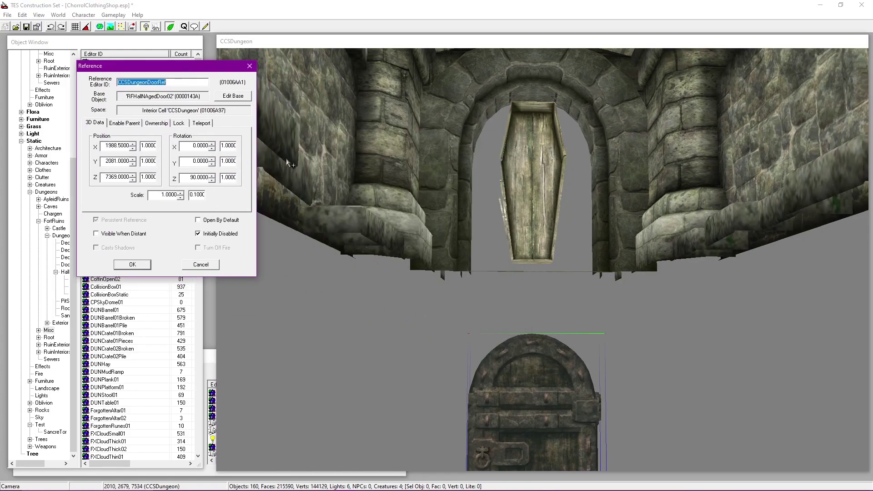
click(132, 174)
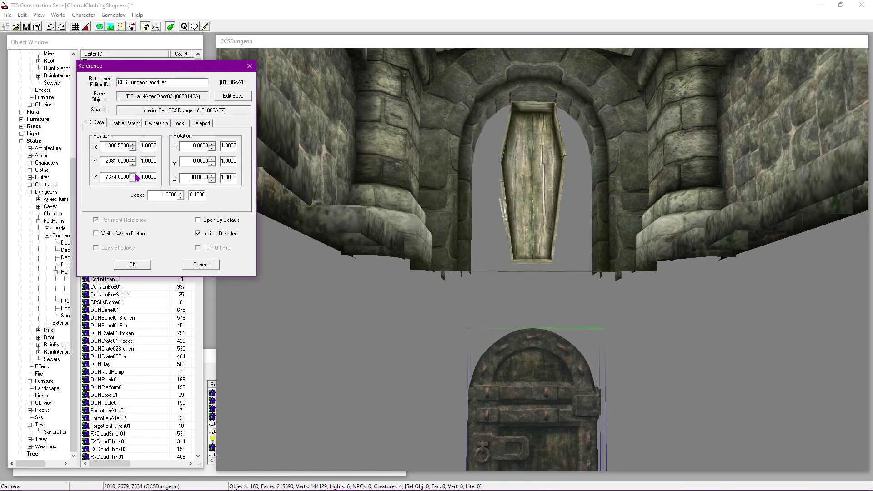
drag(133, 175, 134, 174)
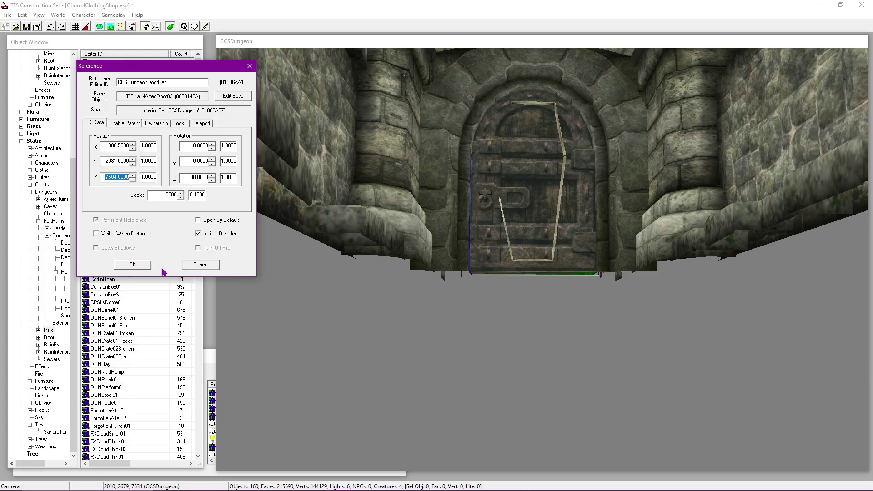
click(143, 265)
Step: Examine up close how the coffin fits inside the upper part of the door
shift+middle_drag(449, 192, 620, 246)
scroll(545, 259, up, 4)
scroll(620, 245, up, 2)
middle_drag(613, 196, 576, 206)
scroll(575, 253, up, 3)
scroll(576, 240, up, 1)
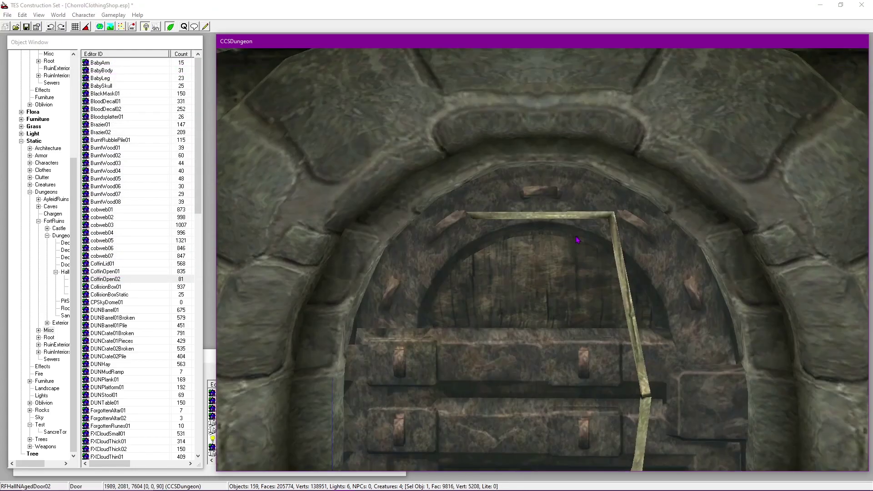
Step: Try the dungeon door at Z position 7602 and apply the change
scroll(577, 243, up, 2)
double_click(545, 300)
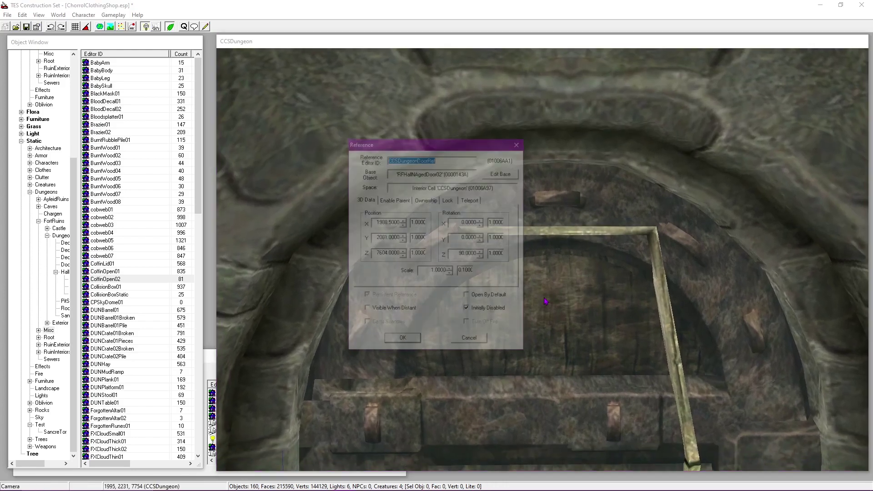
drag(424, 147, 292, 132)
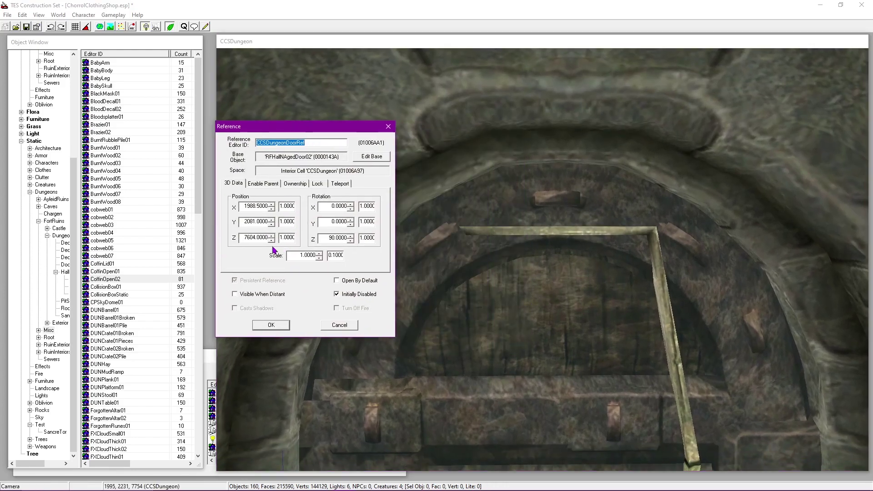
double_click(271, 240)
click(271, 325)
Step: Set the dungeon door's Z position to 7603, apply the change and save the plugin
scroll(522, 287, up, 5)
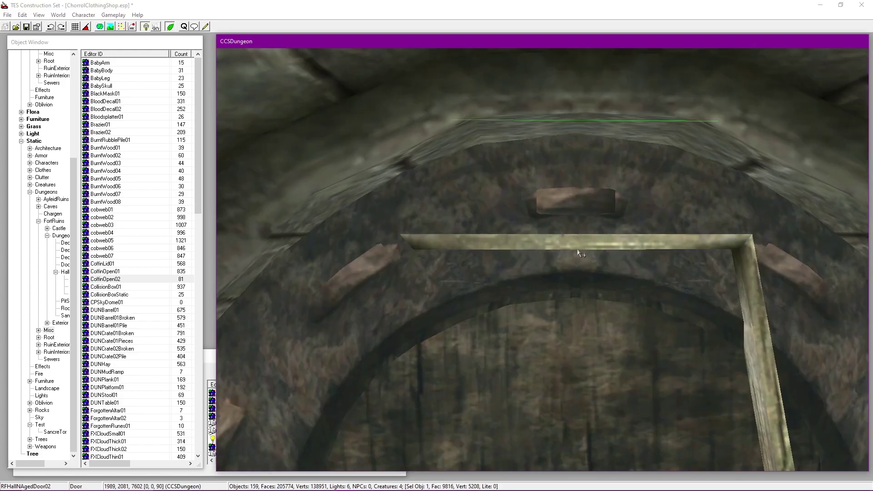
middle_drag(578, 253, 567, 257)
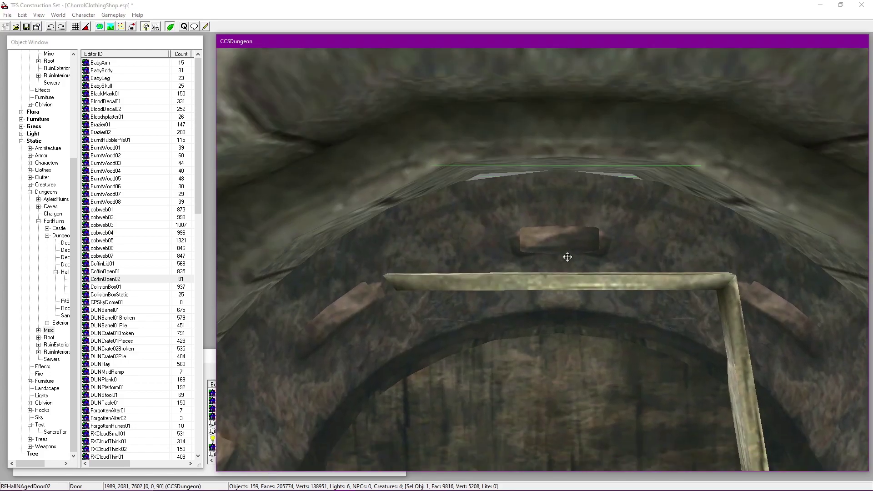
double_click(569, 261)
click(401, 252)
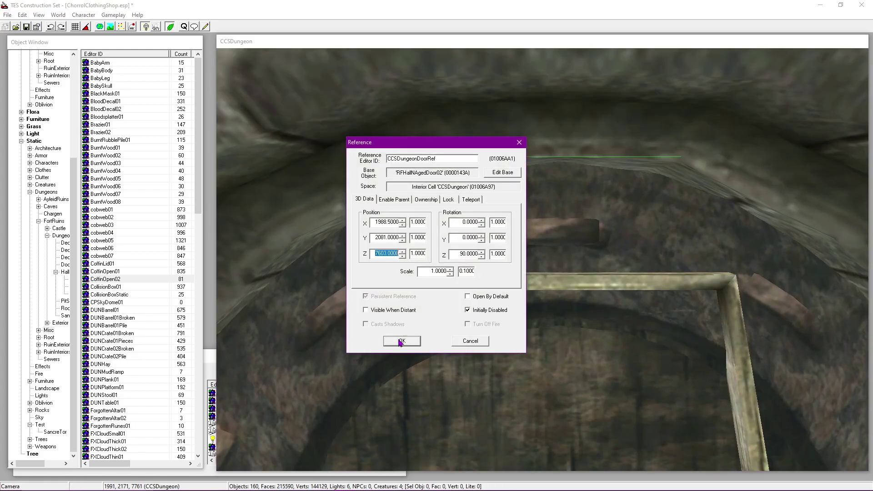
click(401, 341)
click(26, 27)
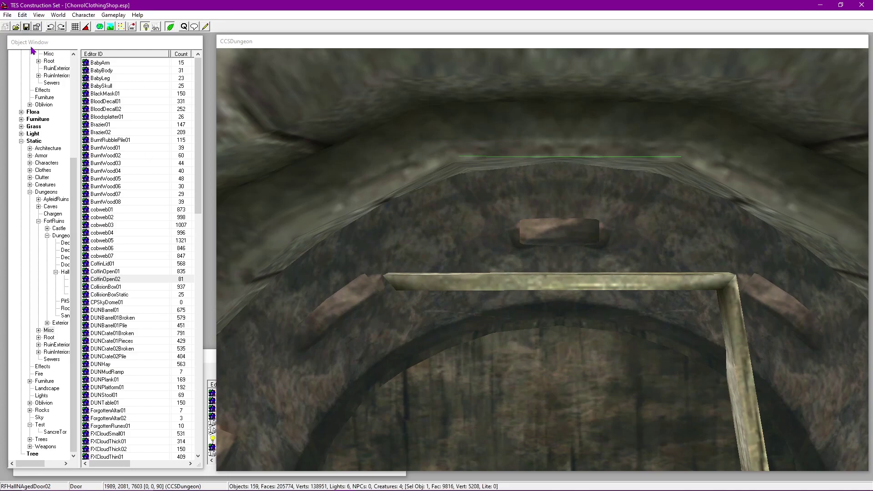
Step: Examine the coffin's fit over the full height of the door and check the coffin's reference settings
mouse_move(597, 290)
middle_down()
mouse_move(587, 291)
mouse_move(589, 272)
middle_up()
mouse_move(571, 361)
middle_down()
mouse_move(585, 328)
mouse_move(612, 316)
mouse_move(611, 266)
middle_up()
scroll(612, 269, down, 5)
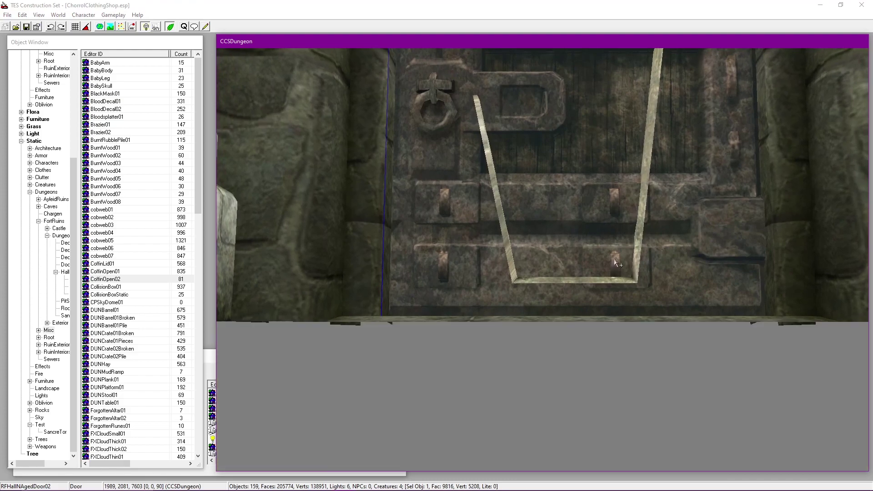
scroll(590, 151, up, 5)
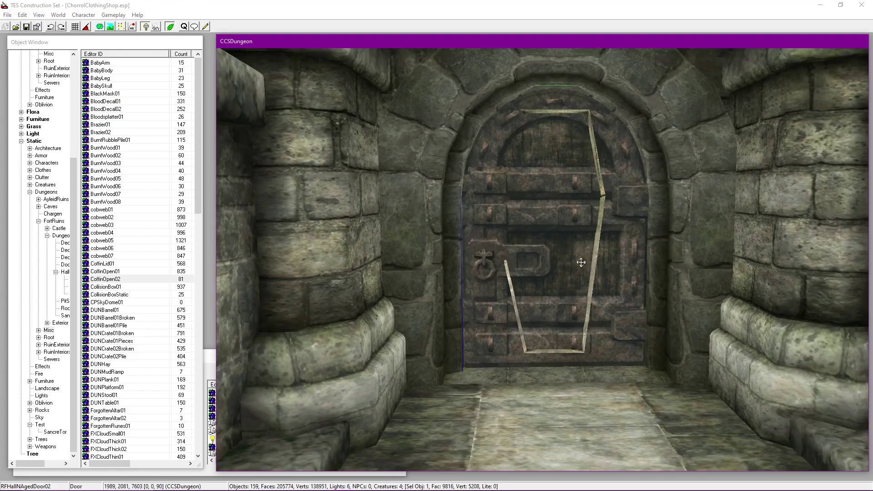
click(626, 185)
double_click(626, 184)
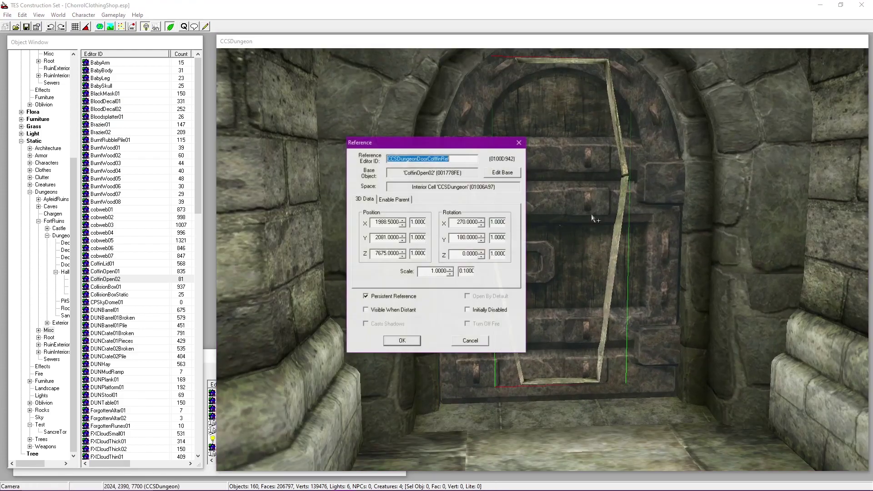
click(402, 340)
Step: Survey the archway from the side and follow the adjoining corridors of CCSDungeon from above
click(455, 269)
scroll(455, 269, down, 4)
middle_drag(455, 269, 527, 258)
shift+middle_drag(607, 230, 400, 241)
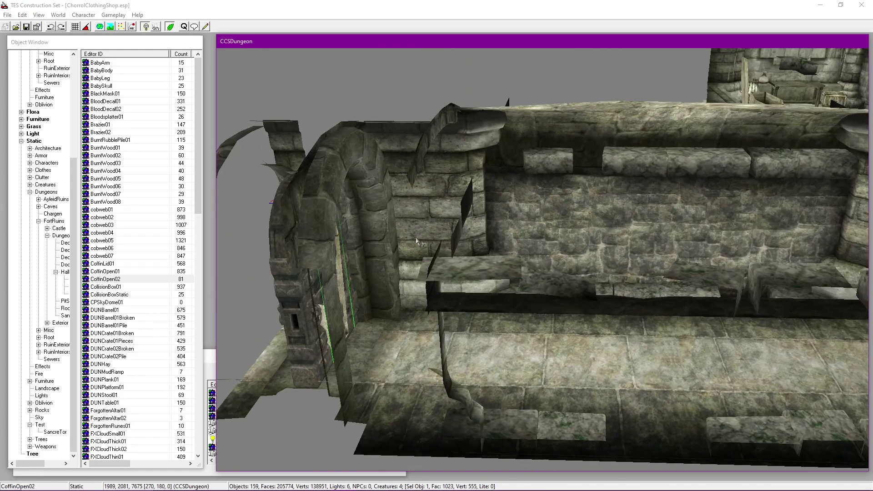
shift+middle_drag(699, 255, 409, 252)
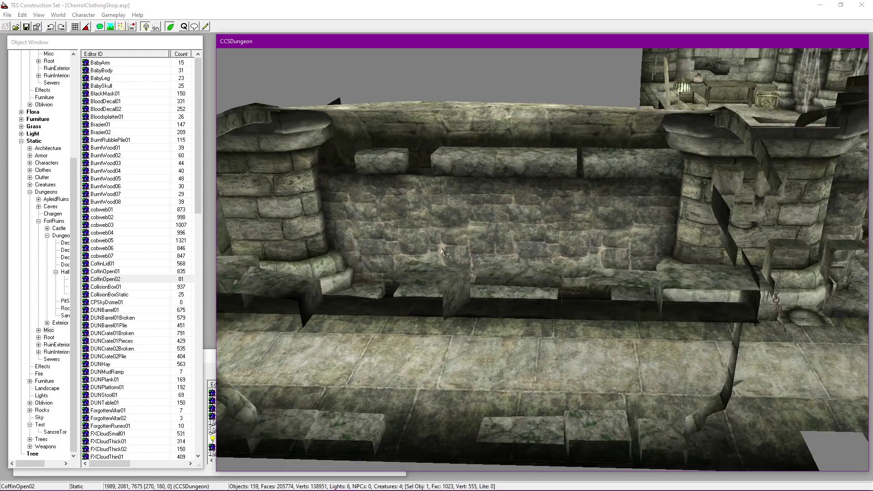
shift+middle_drag(570, 293, 608, 257)
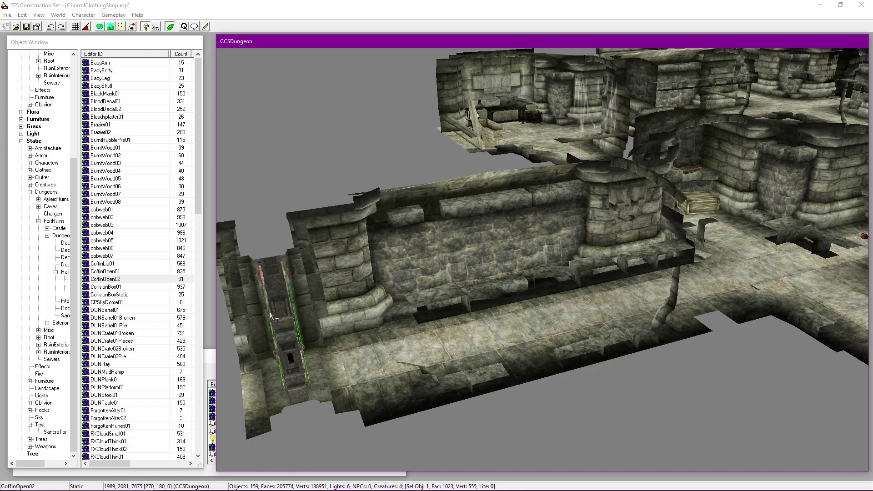
shift+middle_drag(537, 327, 624, 208)
scroll(47, 177, up, 6)
Step: Find the CCSDungeonDoor base object among the door objects
click(21, 134)
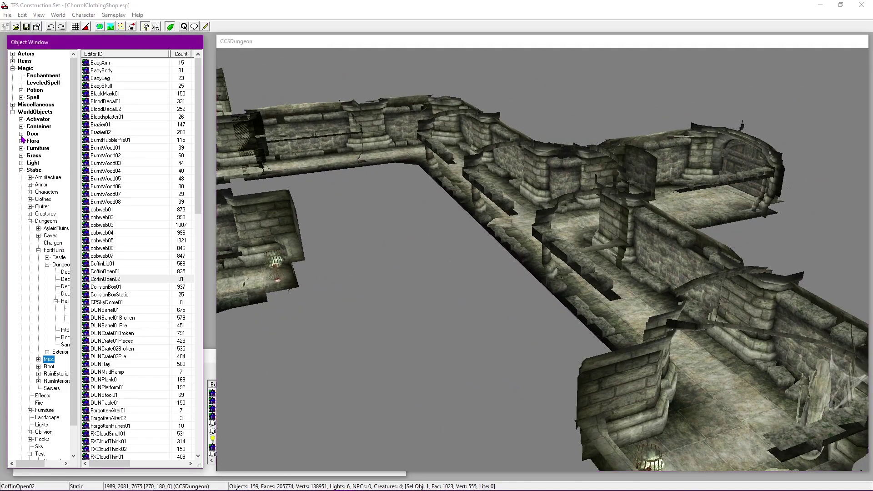
click(36, 134)
click(133, 140)
text(ccs)
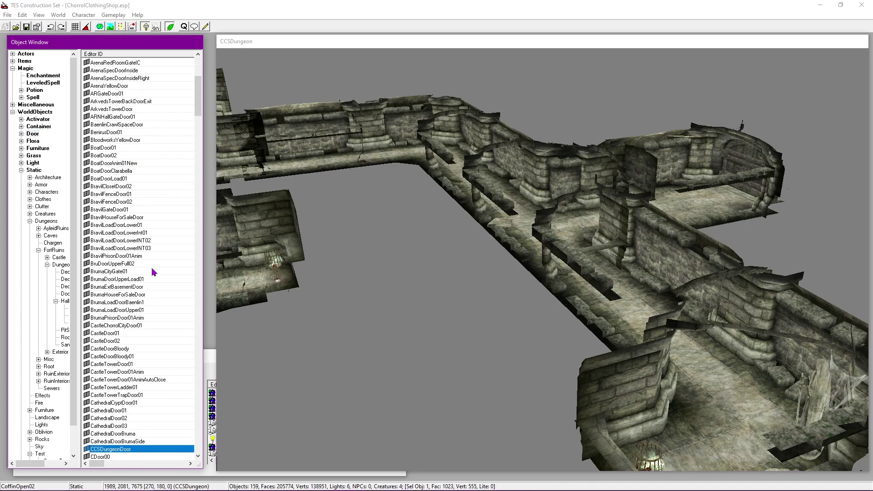
scroll(151, 281, down, 6)
click(119, 319)
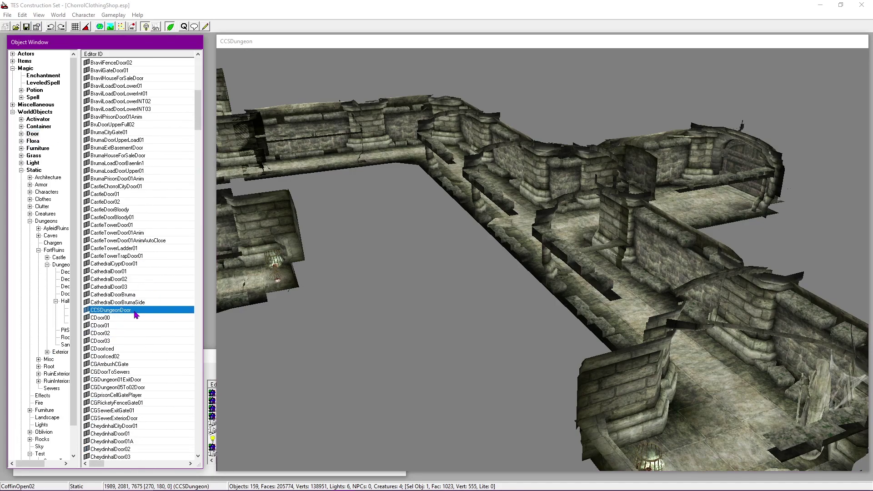
click(136, 310)
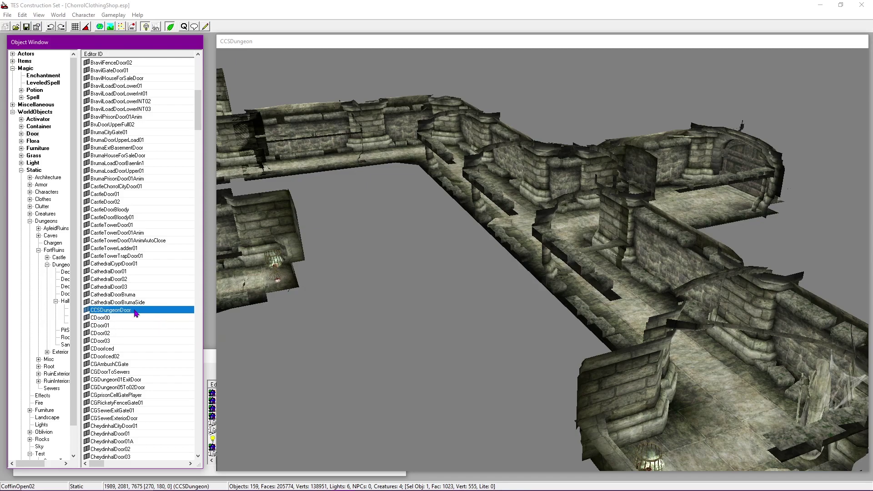
Step: Check CCSDungeonDoor's properties and how often it is used
double_click(136, 309)
click(476, 347)
click(153, 334)
click(119, 311)
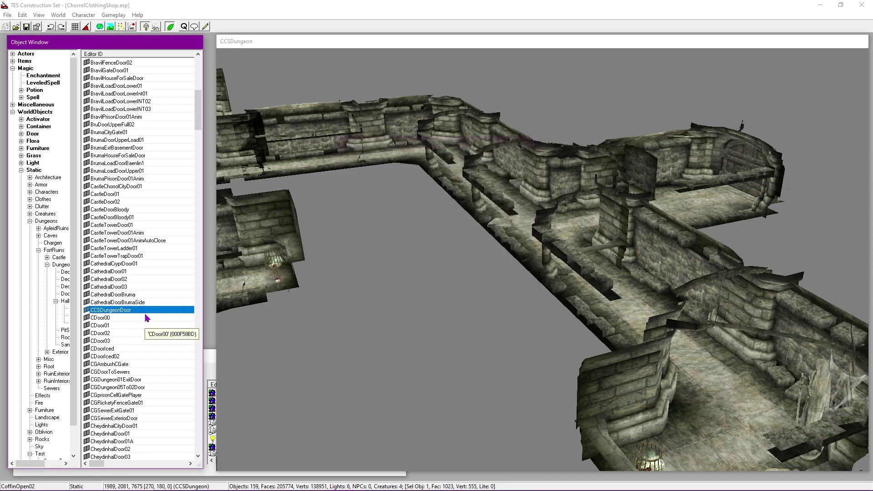
click(190, 463)
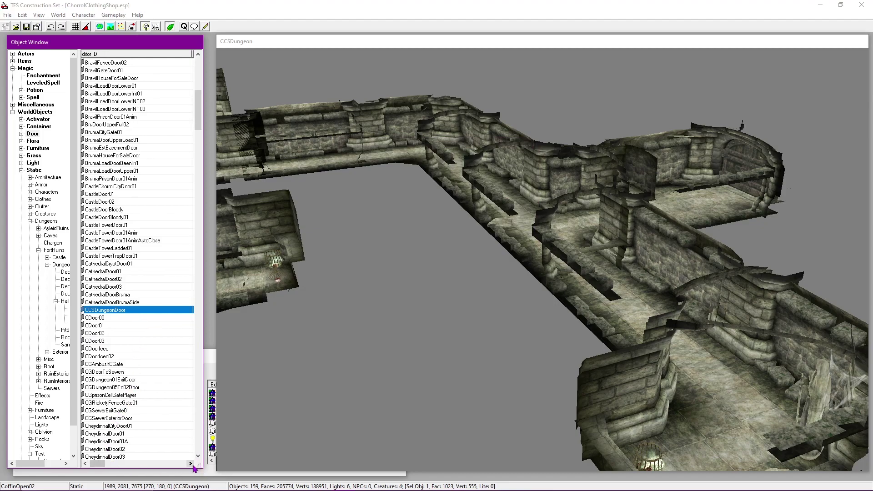
click(190, 463)
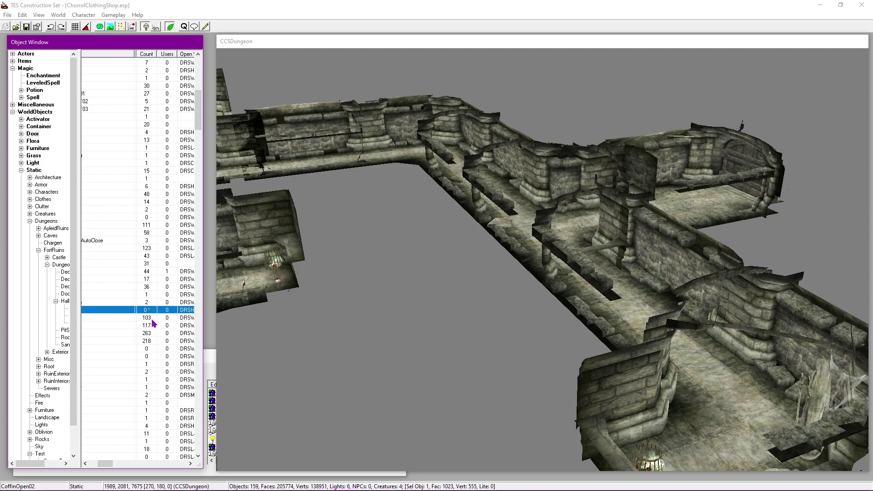
Step: Delete the unused CCSDungeonDoor base object and confirm its deletion
drag(108, 463, 98, 463)
click(119, 371)
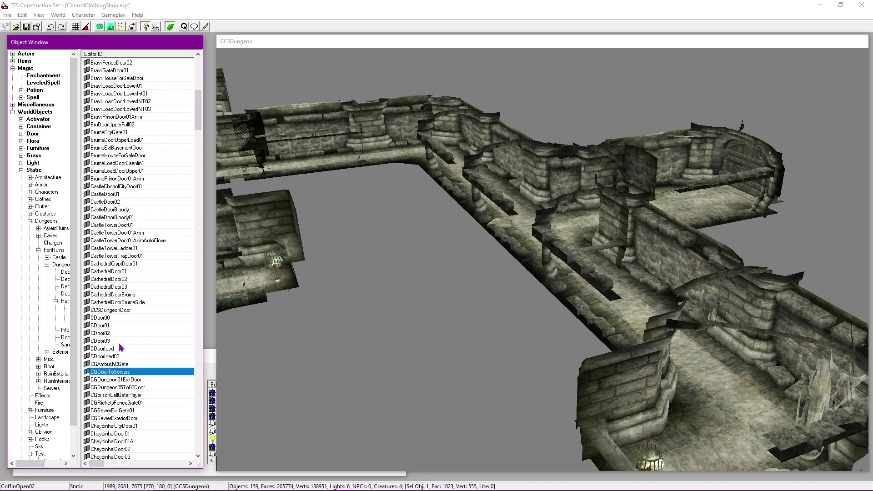
click(119, 311)
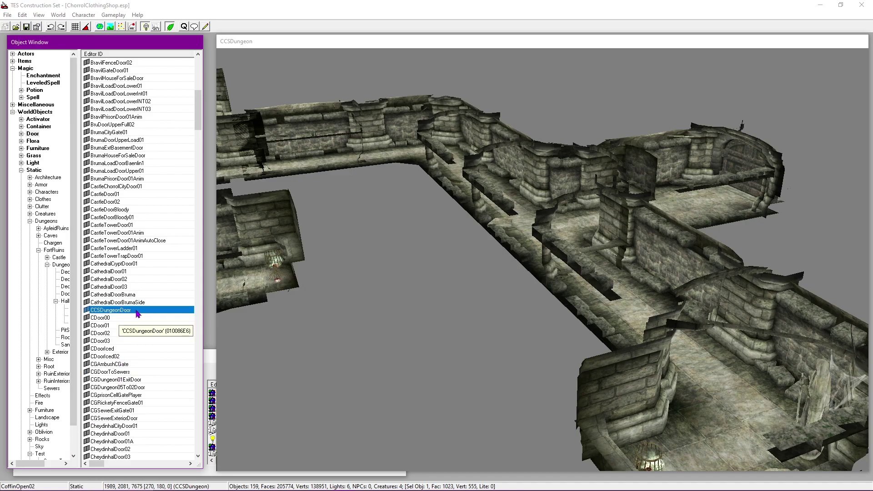
key(Delete)
click(426, 276)
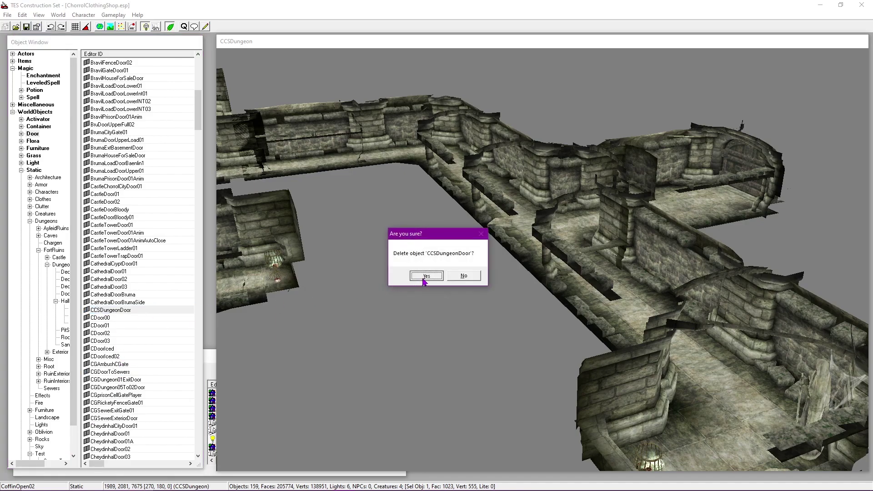
Step: Check CCSDungeonDoor's deletion mark in its count data and save the plugin
click(118, 320)
click(121, 309)
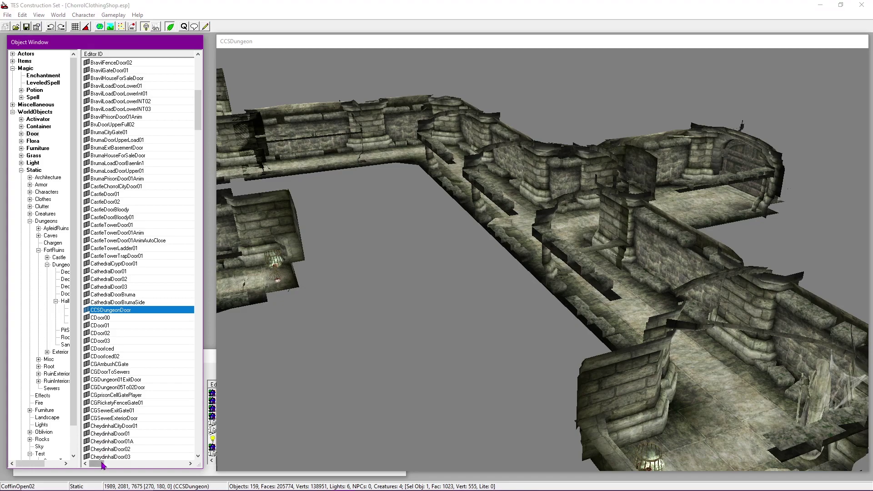
drag(103, 466, 109, 464)
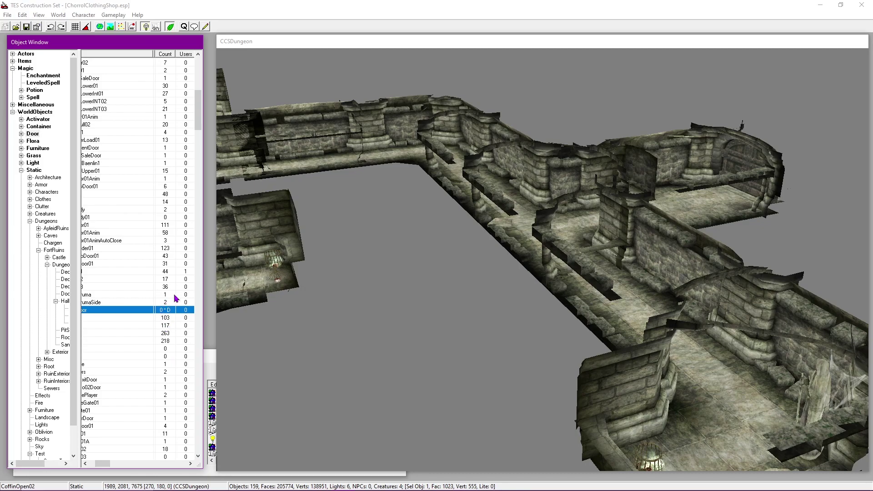
mouse_move(101, 462)
mouse_down()
mouse_move(78, 467)
mouse_move(62, 446)
mouse_move(95, 463)
mouse_up()
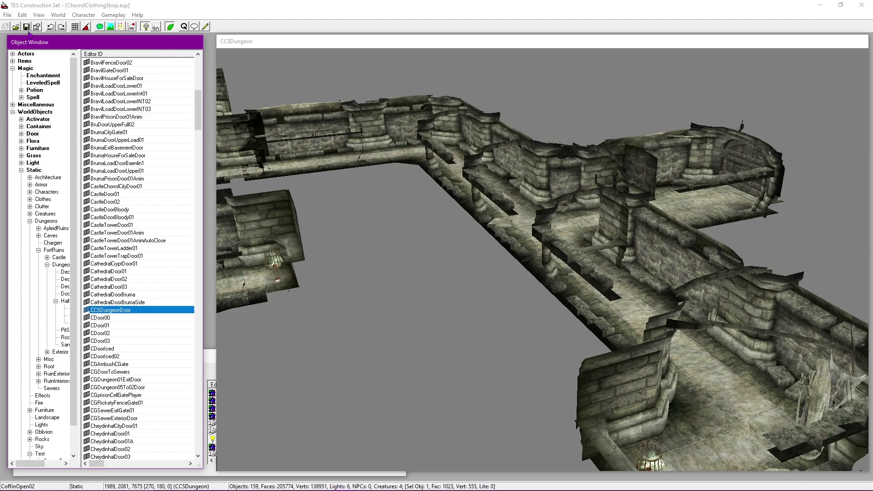
click(28, 28)
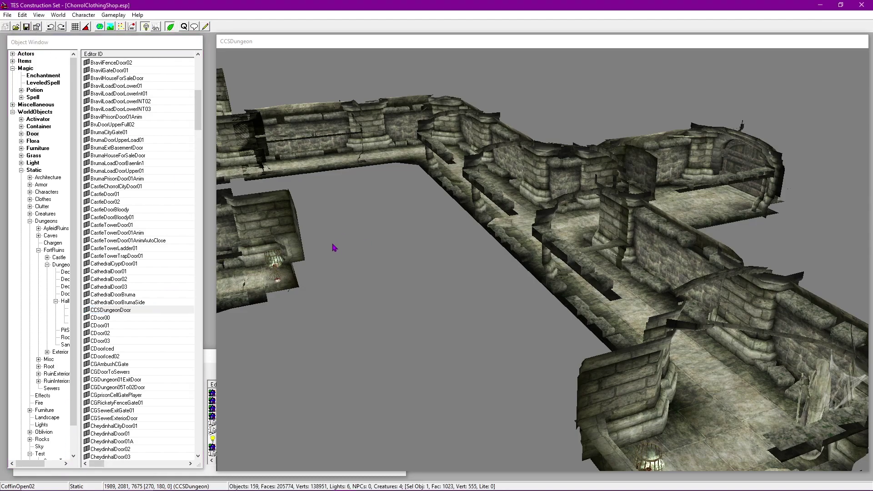
Step: Look over CCSDungeon's halls and rooms from several angles
middle_drag(333, 294, 590, 207)
click(467, 250)
scroll(467, 250, down, 3)
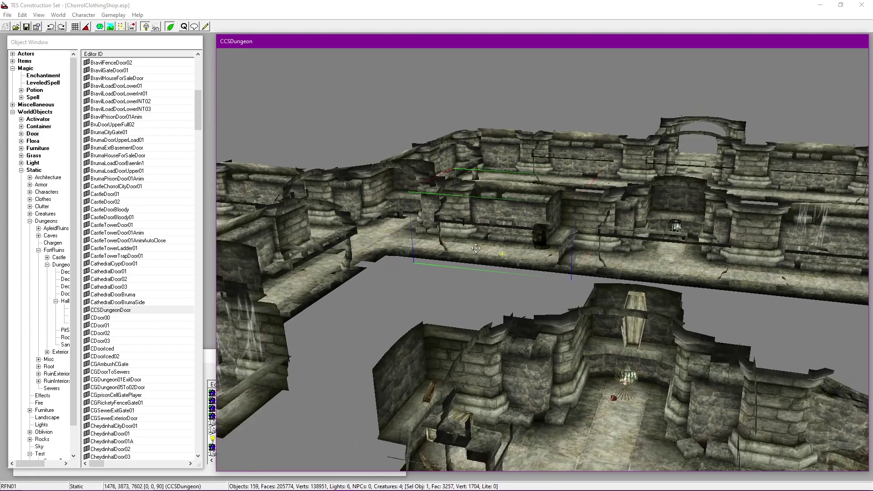
shift+middle_drag(467, 252, 503, 317)
shift+middle_drag(422, 317, 572, 279)
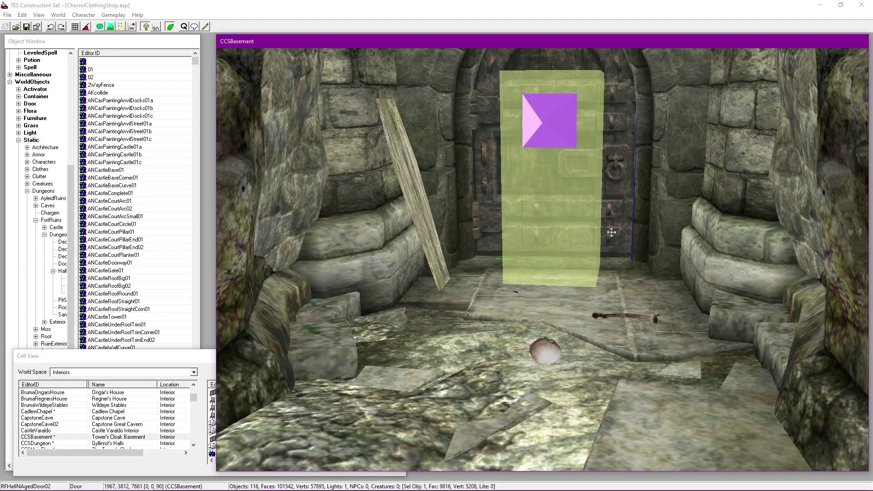
Step: Check the reference settings of the skull on the floor before the door in CCSBasement
scroll(608, 231, up, 3)
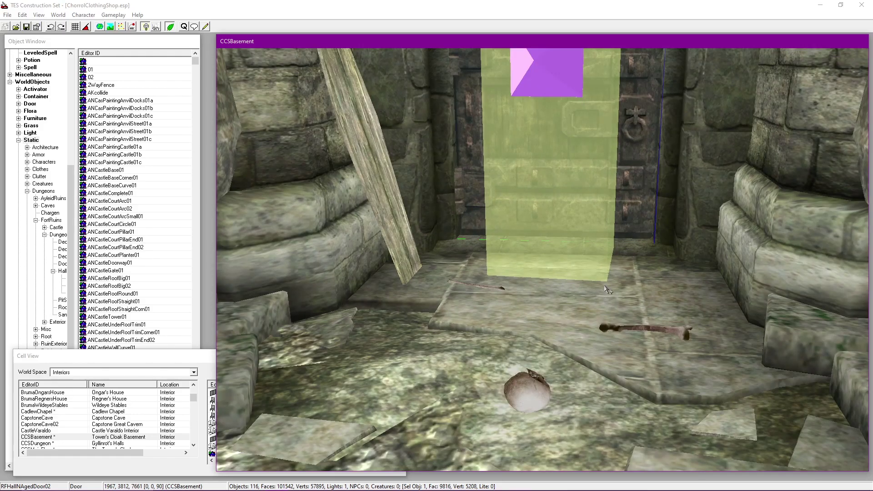
double_click(527, 399)
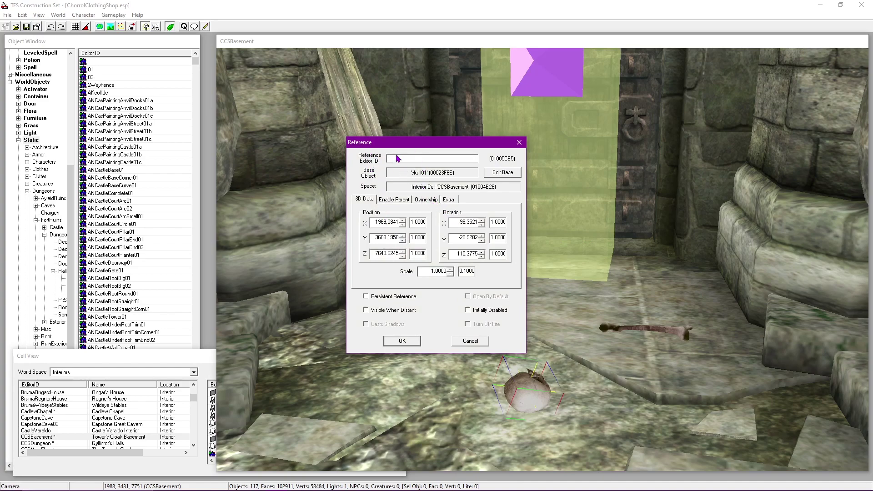
click(519, 142)
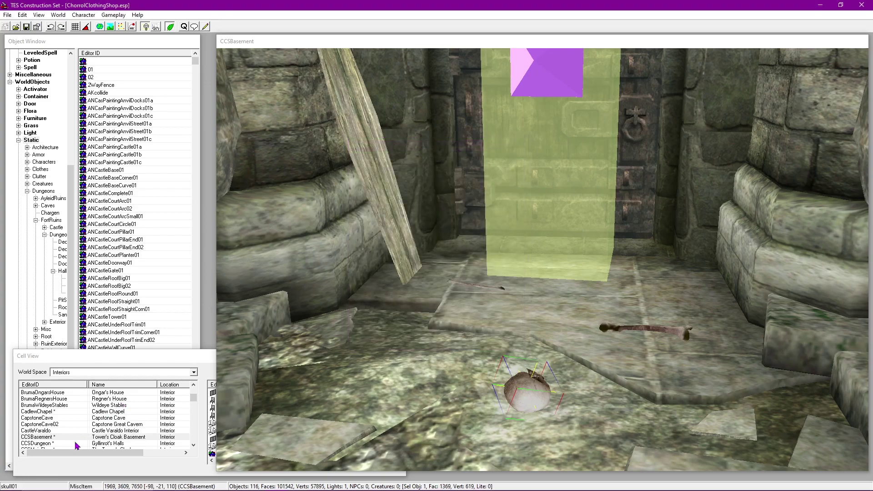
Step: Review the common and interior data of the CCSBasement cell without changing anything
double_click(46, 437)
right_click(77, 441)
click(89, 399)
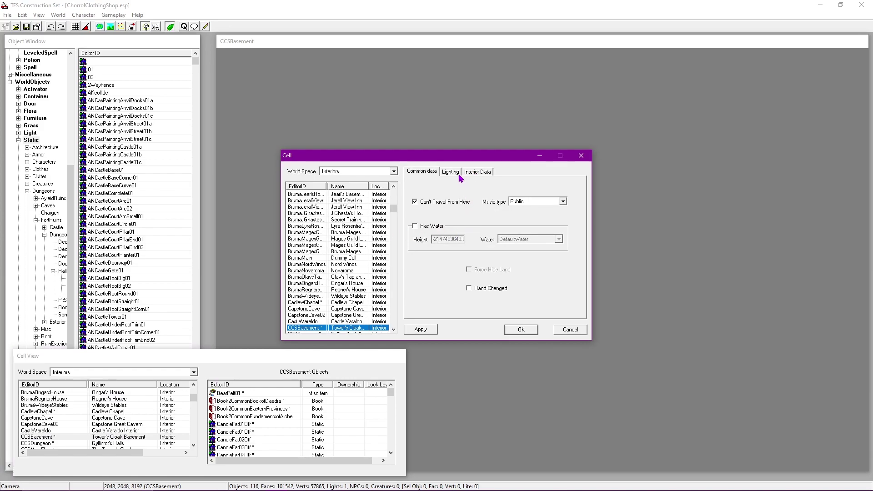
click(477, 175)
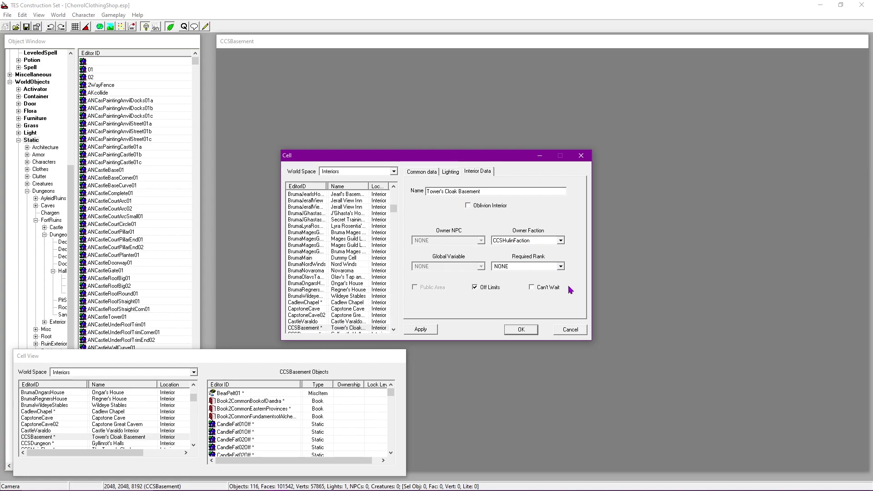
click(570, 329)
Step: Load CCSBasement at the alchemy book on the table and view the surrounding room
click(131, 438)
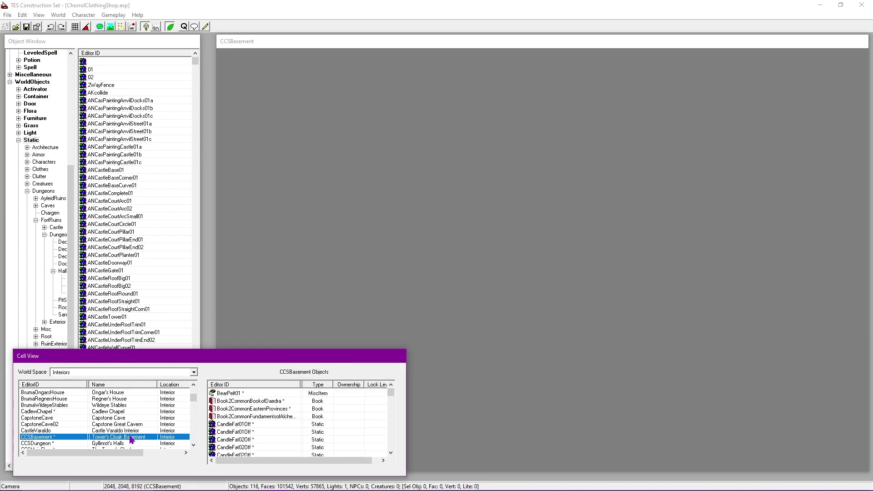
double_click(256, 417)
scroll(560, 263, down, 6)
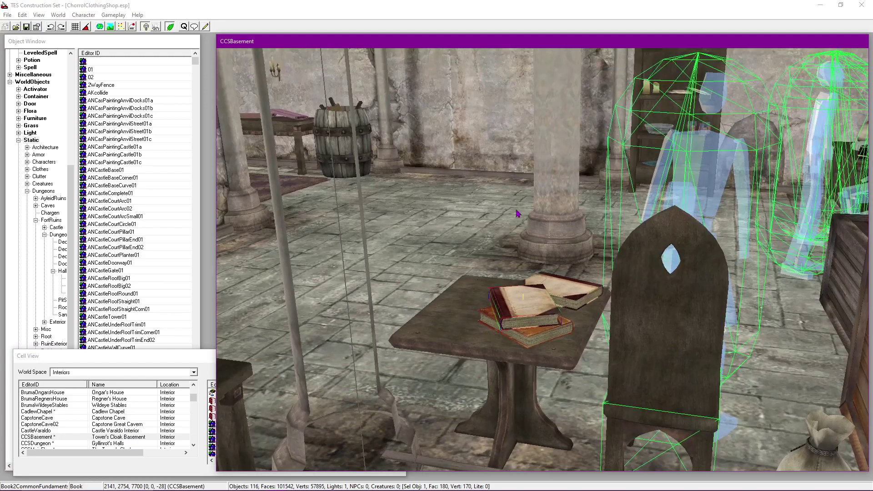
Step: Set the owning NPC of the skull on the floor near the CCSBasement door to Player
middle_drag(518, 213, 393, 255)
middle_drag(727, 164, 557, 220)
scroll(623, 246, up, 6)
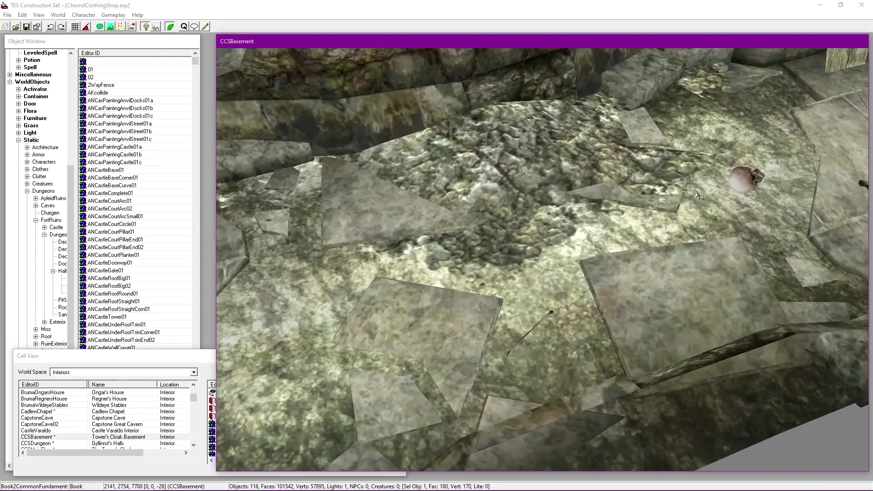
middle_drag(682, 205, 467, 267)
click(533, 241)
shift+middle_drag(533, 241, 643, 198)
scroll(564, 218, up, 3)
scroll(640, 170, up, 2)
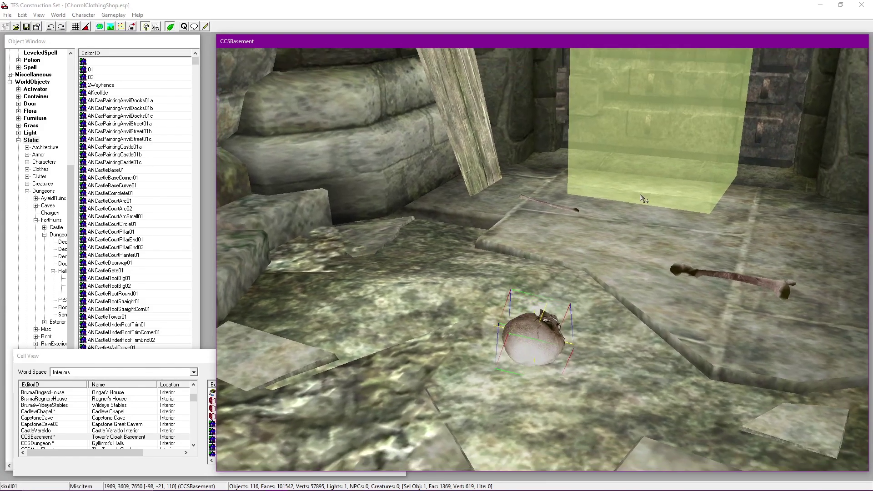
double_click(532, 340)
drag(381, 148, 329, 138)
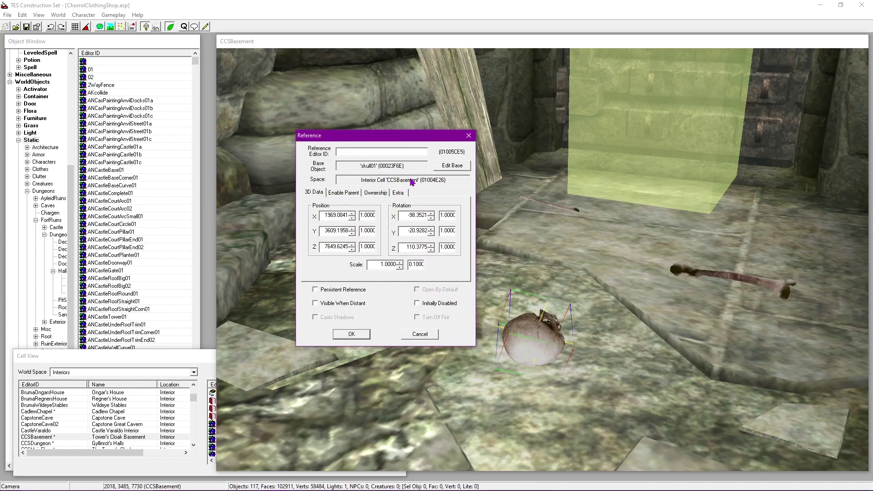
click(376, 193)
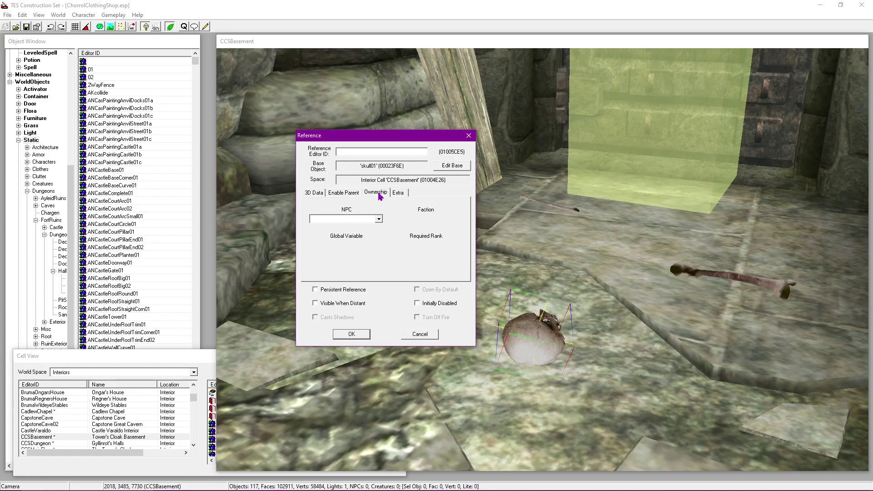
click(366, 219)
text(pl)
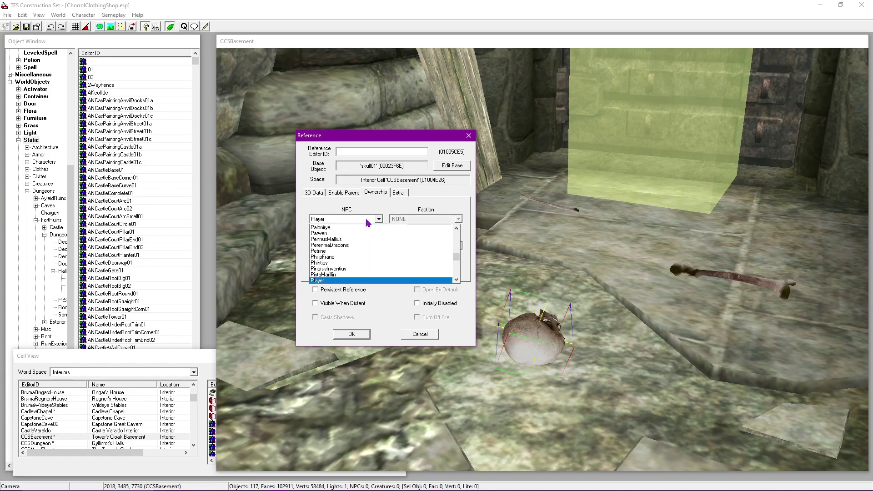
click(352, 203)
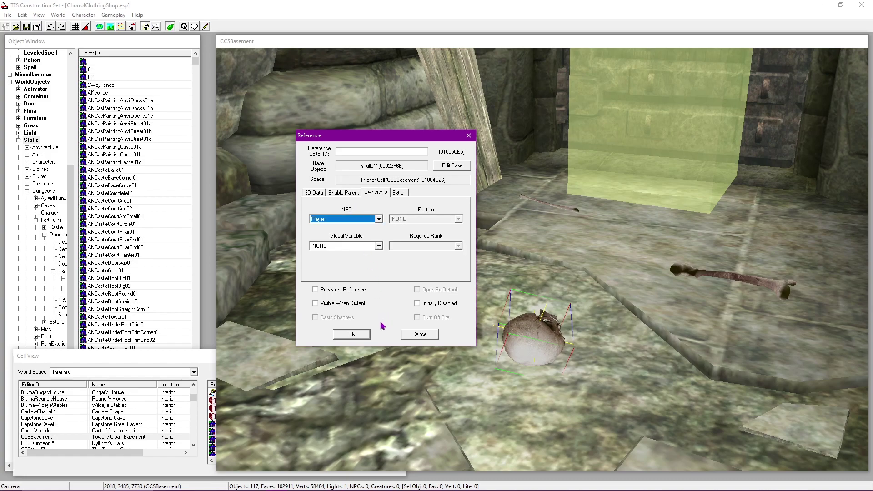
click(351, 334)
Step: Open the ownership settings of the large bone lying beside the skull in CCSBasement
middle_drag(652, 293, 614, 312)
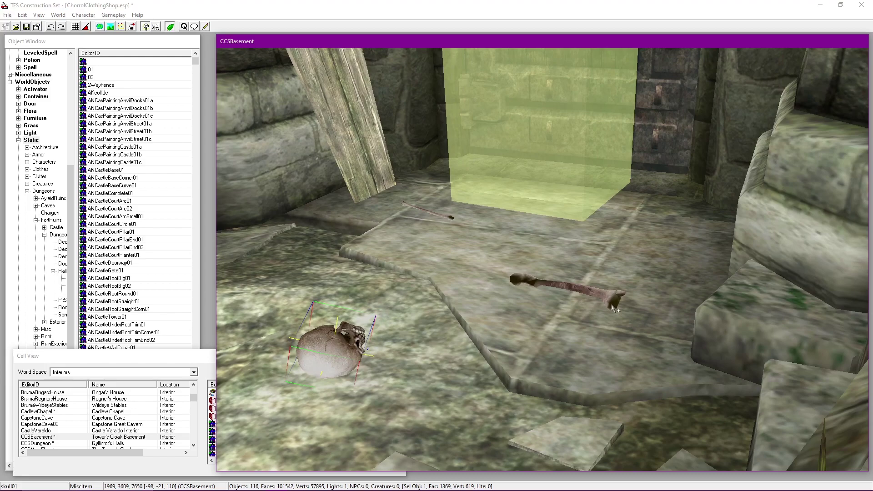
double_click(612, 303)
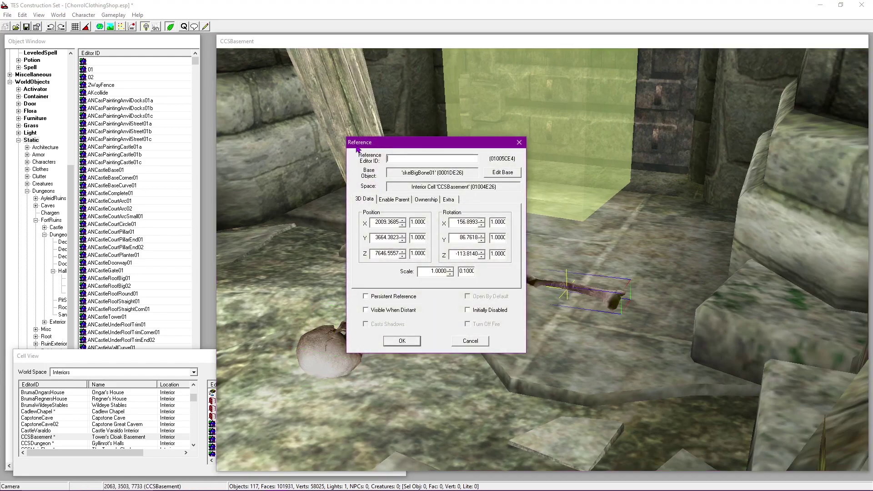
click(427, 200)
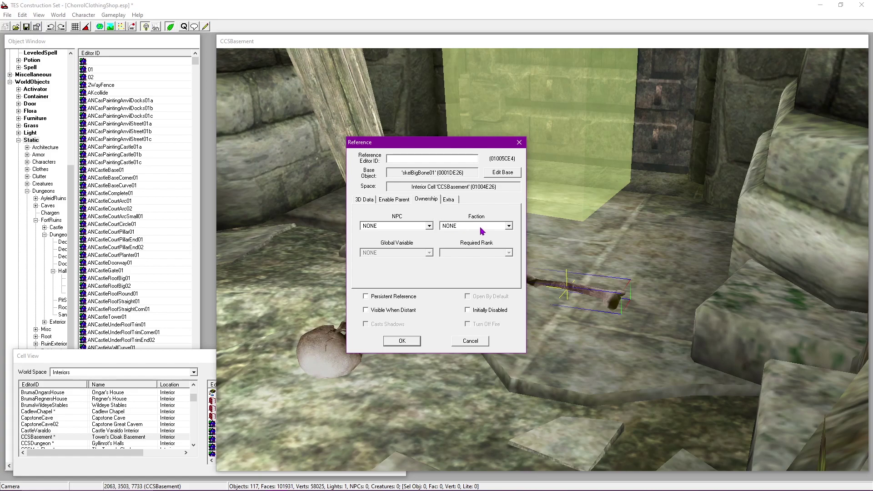
click(478, 226)
text(pl)
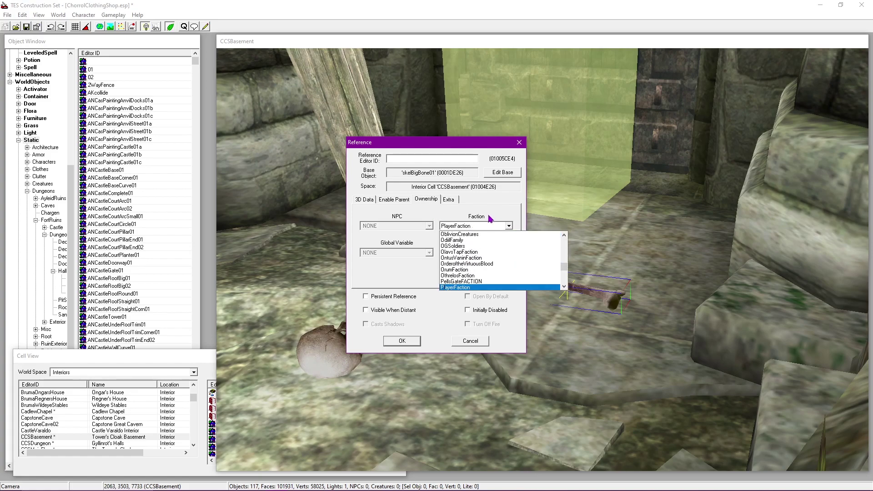
scroll(563, 267, down, 3)
click(485, 234)
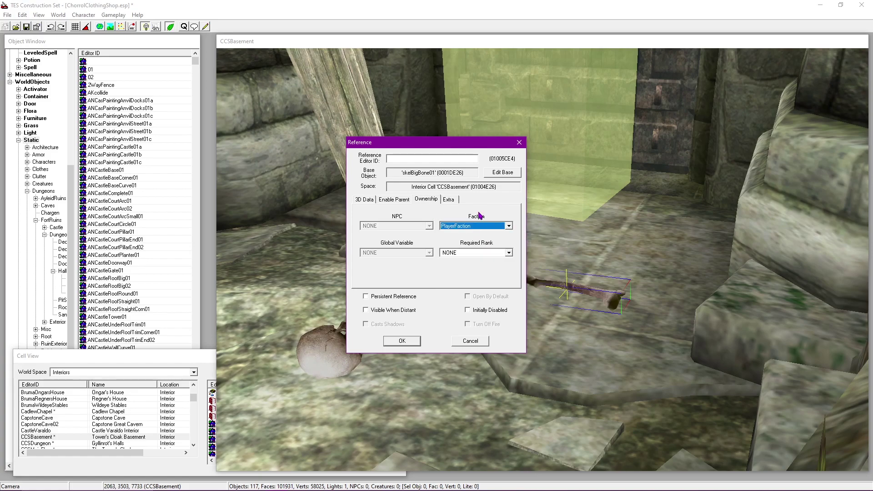
click(480, 226)
drag(564, 269, 564, 237)
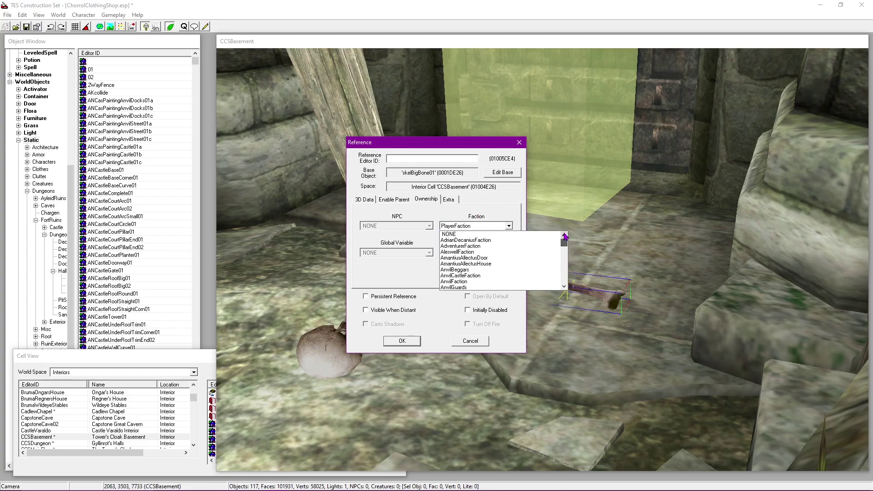
click(558, 233)
Step: Set the large bone's owning NPC to Player and confirm its reference settings
click(400, 226)
text(pl)
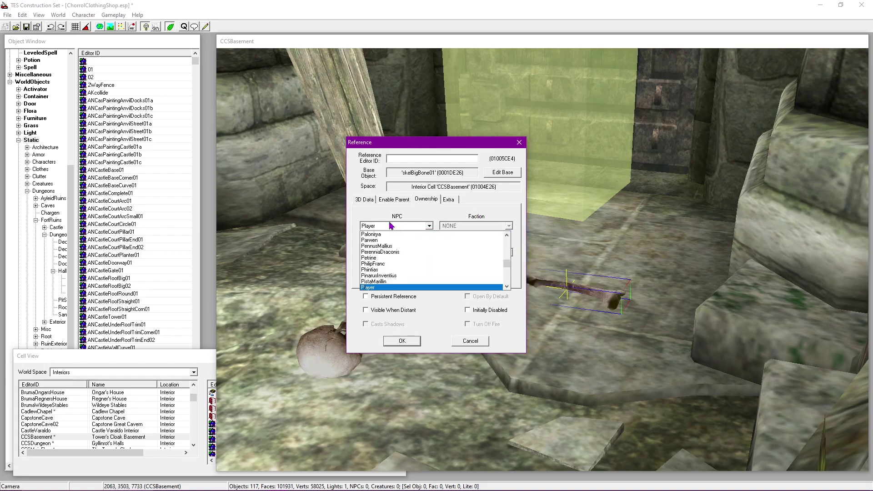
click(389, 223)
click(415, 340)
Step: Set the owning NPC of the thin bone near the leaning plank to Player
scroll(572, 313, up, 5)
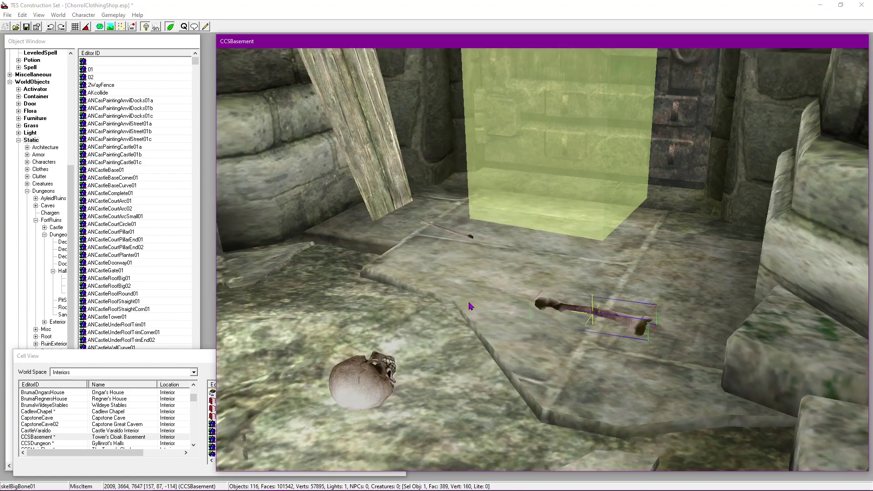
double_click(587, 304)
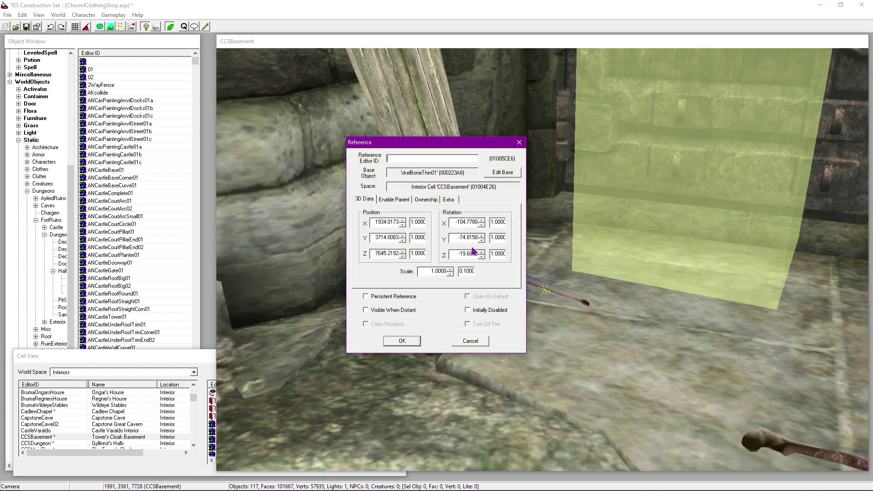
click(426, 199)
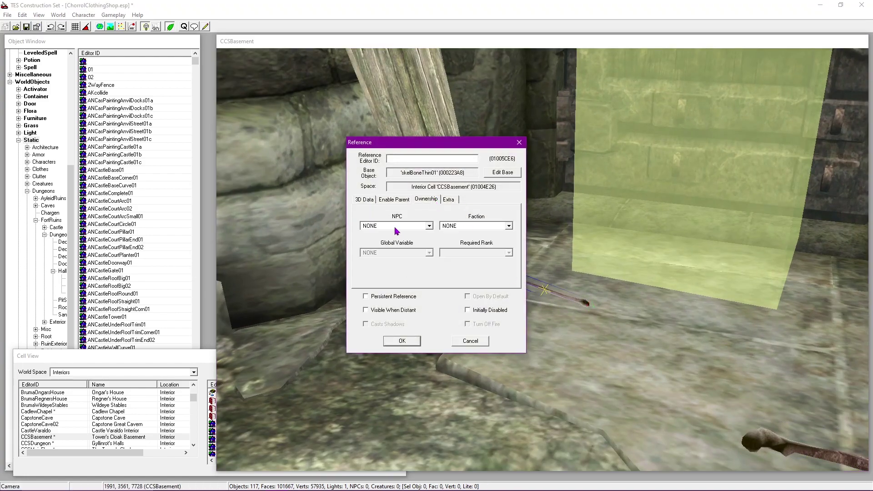
click(395, 227)
key(p)
key(Return)
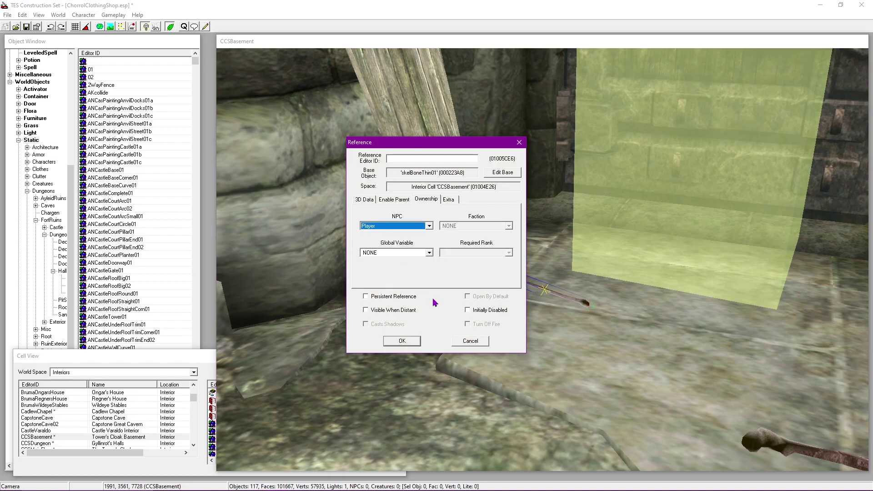
click(402, 341)
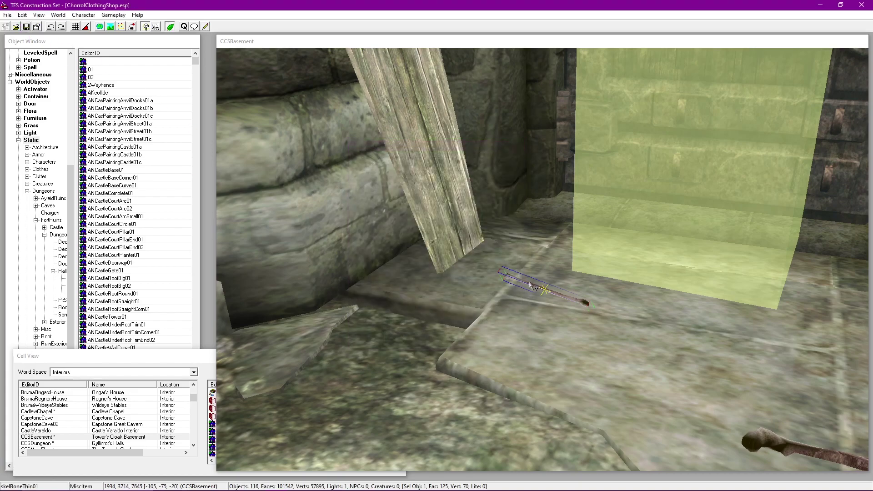
Step: Load the linked door reference in CCSDungeon through the door marker in front of the CCSBasement door
scroll(530, 286, down, 7)
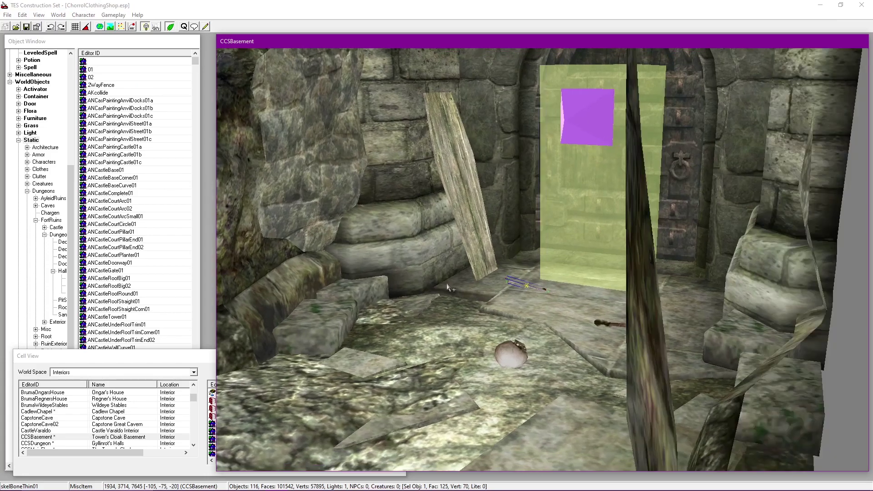
shift+middle_drag(530, 285, 541, 309)
scroll(539, 231, up, 2)
double_click(539, 231)
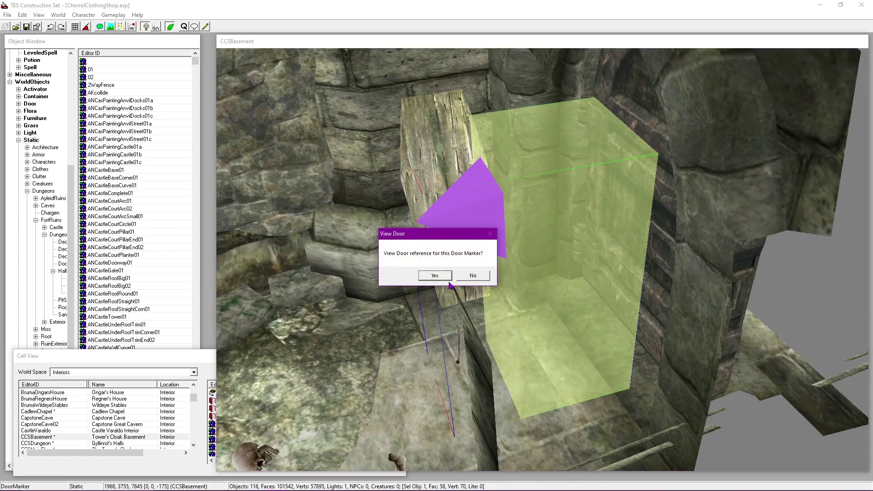
click(435, 276)
Step: Look over CCSDungeon's entrance corridor and the alcove beyond the crates from several angles
middle_drag(645, 165, 656, 233)
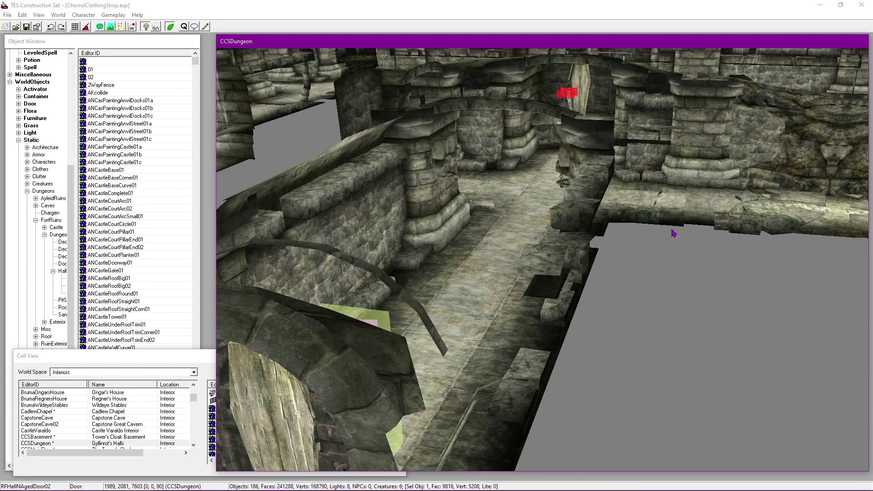
middle_drag(750, 230, 581, 208)
shift+middle_drag(584, 303, 660, 214)
click(643, 164)
shift+middle_drag(642, 164, 526, 199)
scroll(619, 309, up, 3)
scroll(479, 307, down, 4)
scroll(565, 269, up, 2)
scroll(513, 298, up, 3)
key(a)
click(533, 235)
shift+middle_drag(559, 246, 585, 311)
shift+middle_drag(429, 219, 662, 178)
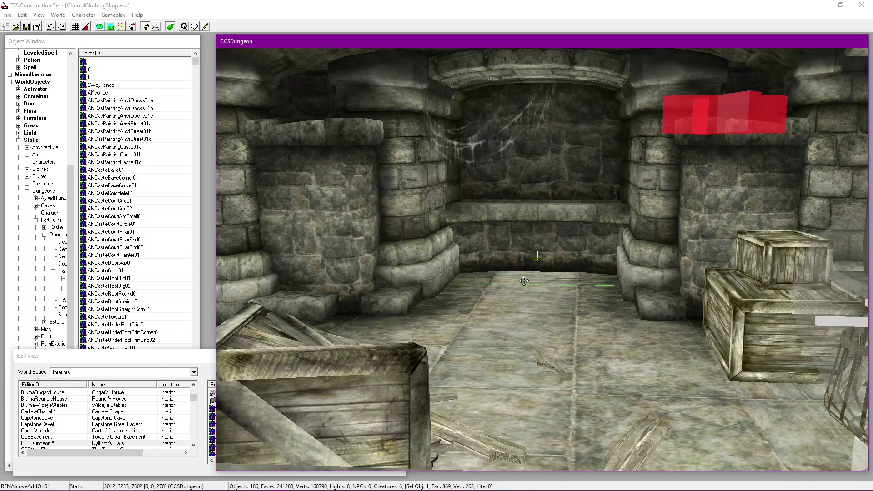
Step: Examine the connected CCSDungeon halls from outside and inspect the far end with the hanging cage
shift+middle_drag(631, 172, 559, 262)
shift+middle_drag(665, 179, 274, 184)
click(396, 196)
shift+middle_drag(395, 194, 681, 240)
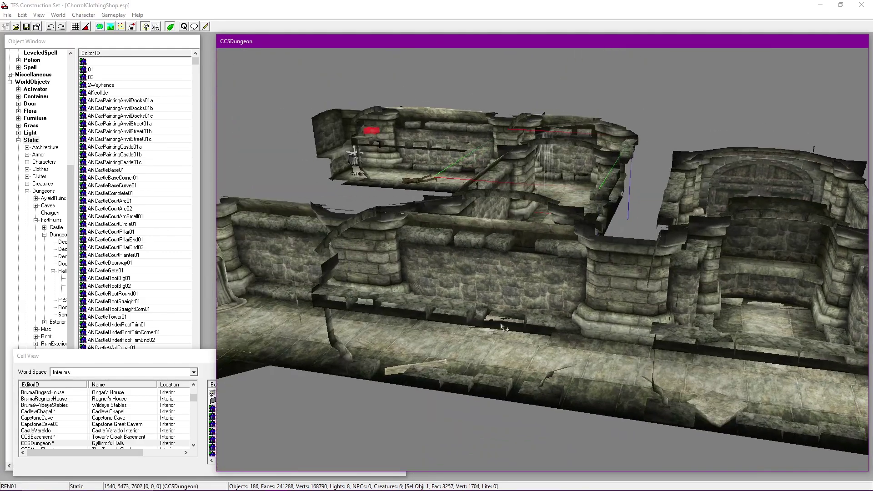
shift+middle_drag(569, 256, 653, 303)
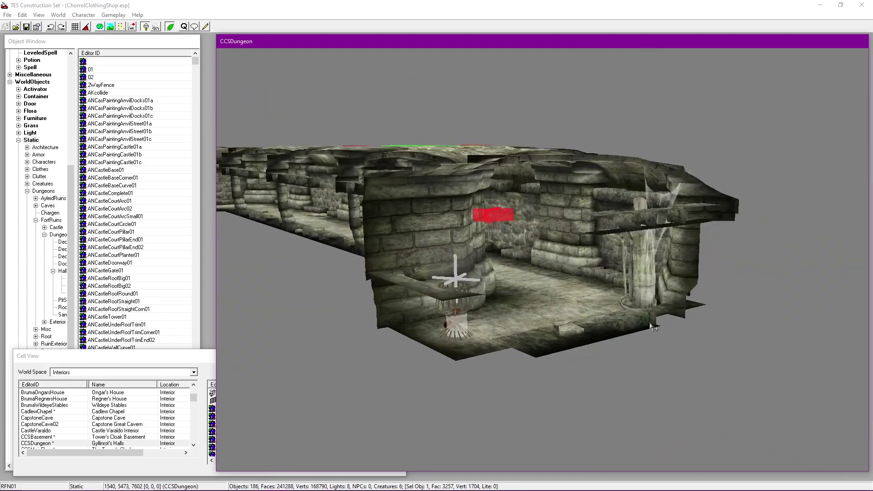
click(640, 247)
key(a)
shift+middle_drag(640, 247, 594, 286)
key(a)
click(594, 287)
drag(594, 287, 545, 282)
Step: Check the spell list of the headless zombie's base creature for CCSDungeonZombieLight, then close it without changes
mouse_move(635, 139)
shift+middle_down()
mouse_move(525, 235)
mouse_move(674, 245)
mouse_move(646, 217)
mouse_move(376, 271)
shift+middle_up()
scroll(654, 250, up, 8)
middle_drag(688, 214, 622, 223)
scroll(550, 279, up, 4)
click(530, 286)
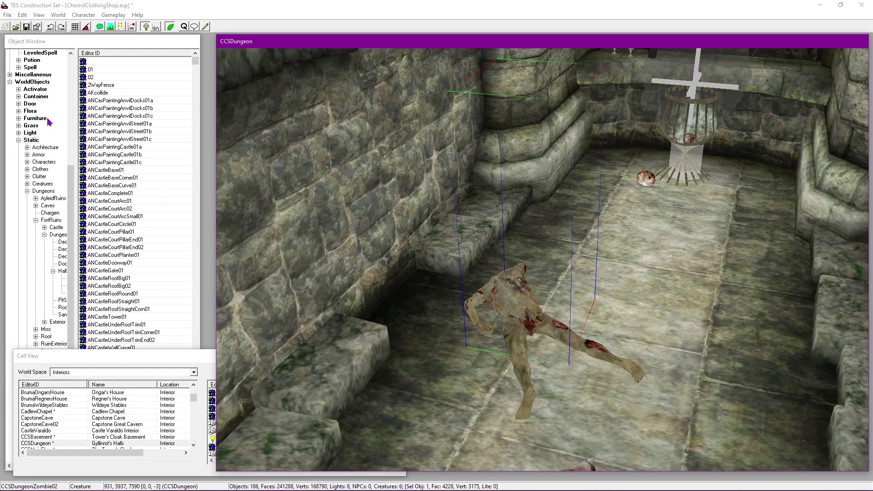
scroll(49, 122, up, 7)
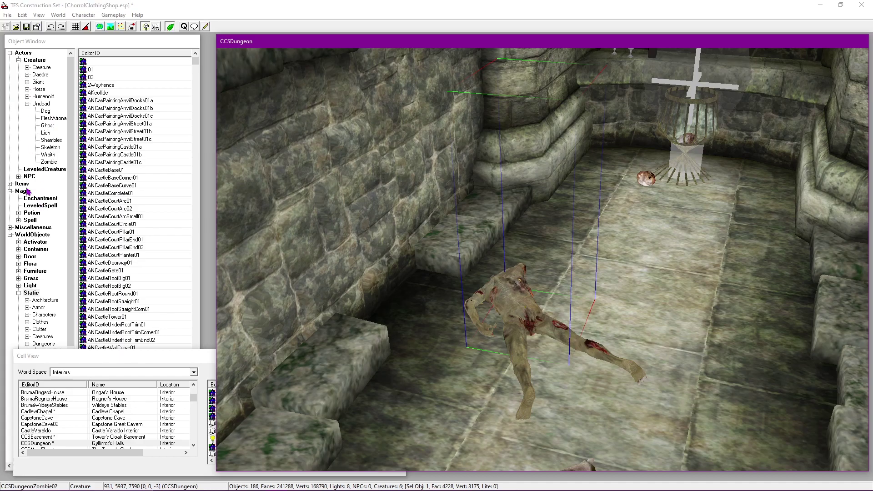
double_click(502, 288)
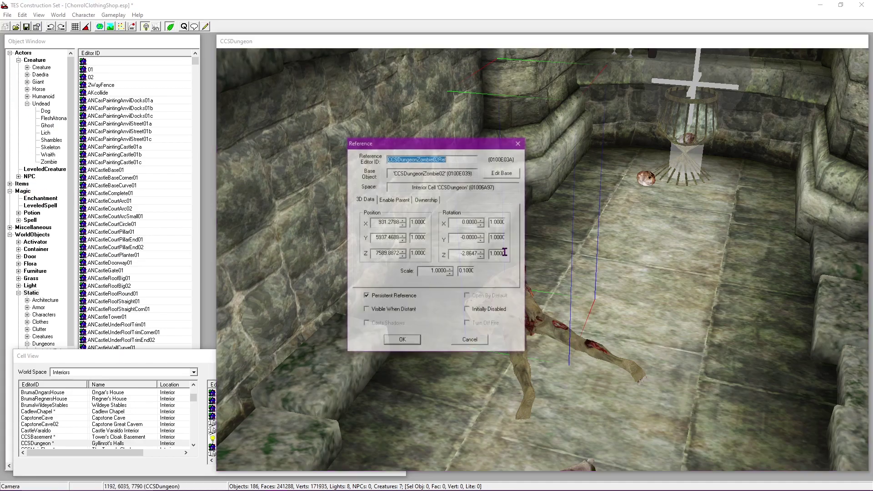
click(502, 172)
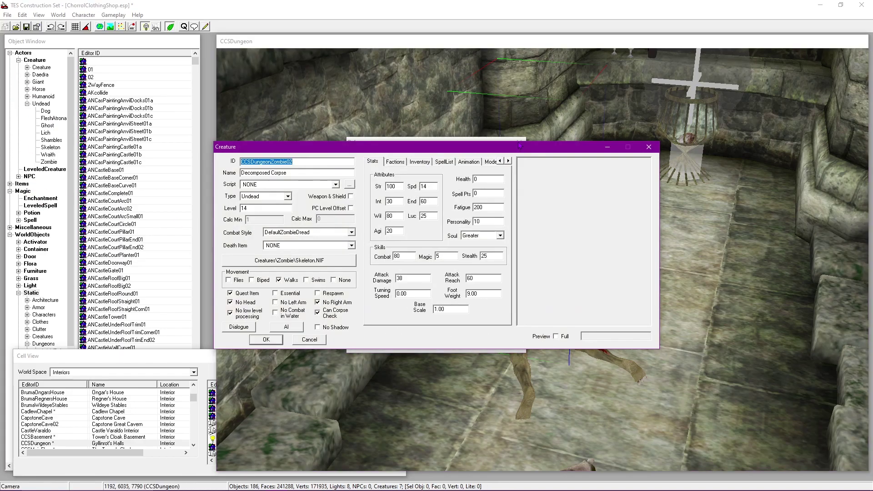
click(519, 142)
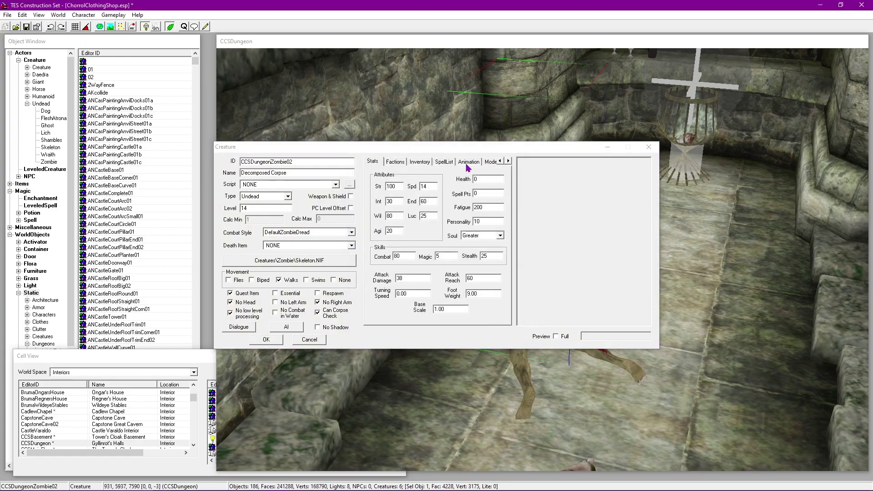
click(444, 162)
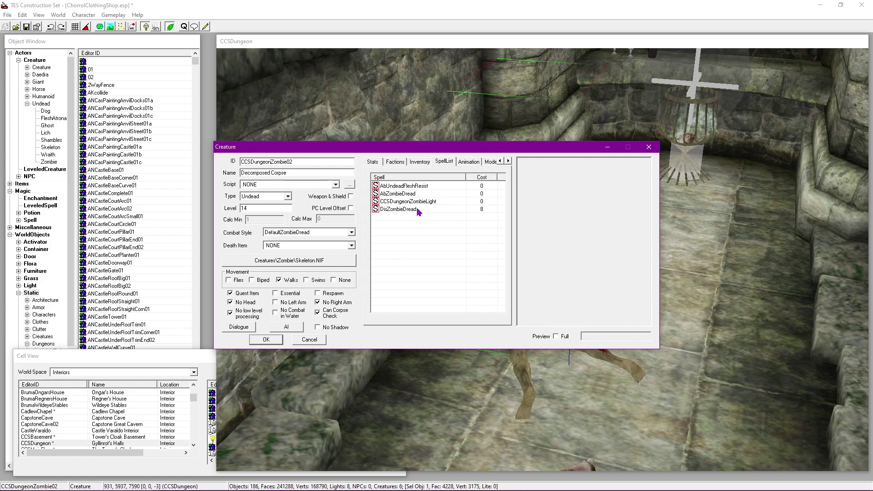
click(393, 203)
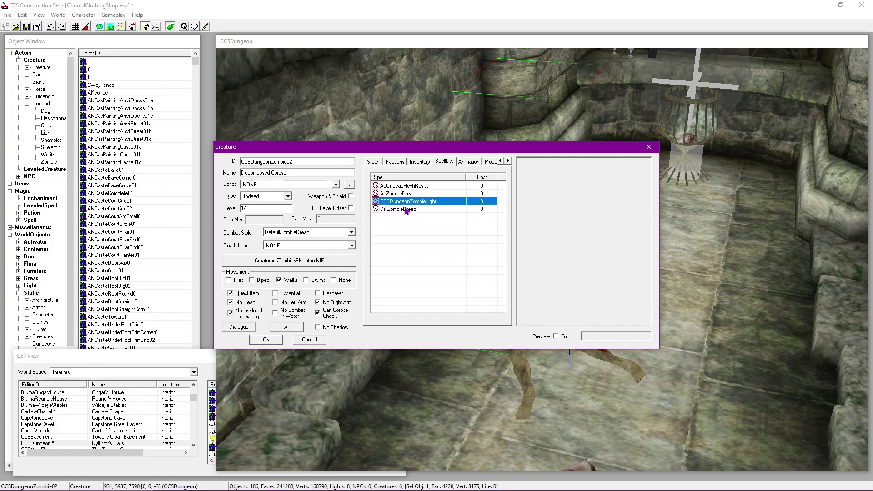
click(311, 339)
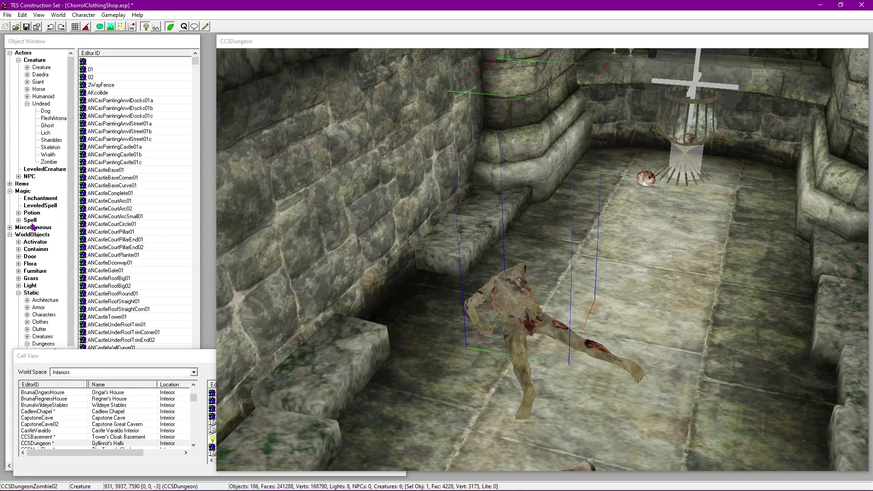
Step: Set the Light effect's magnitude to 15 in the CCSDungeonZombieLight spell
click(31, 222)
click(141, 200)
key(c)
key(c)
scroll(145, 328, down, 4)
scroll(146, 332, down, 1)
double_click(132, 340)
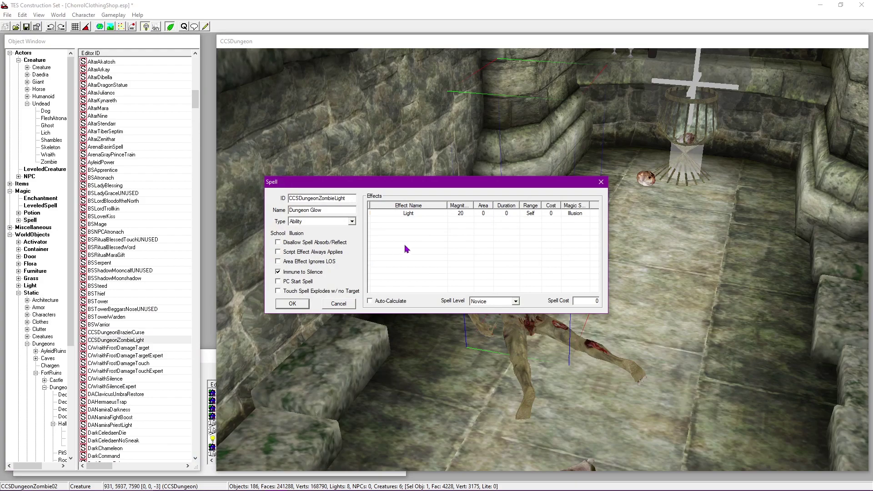
double_click(460, 214)
drag(408, 228, 427, 232)
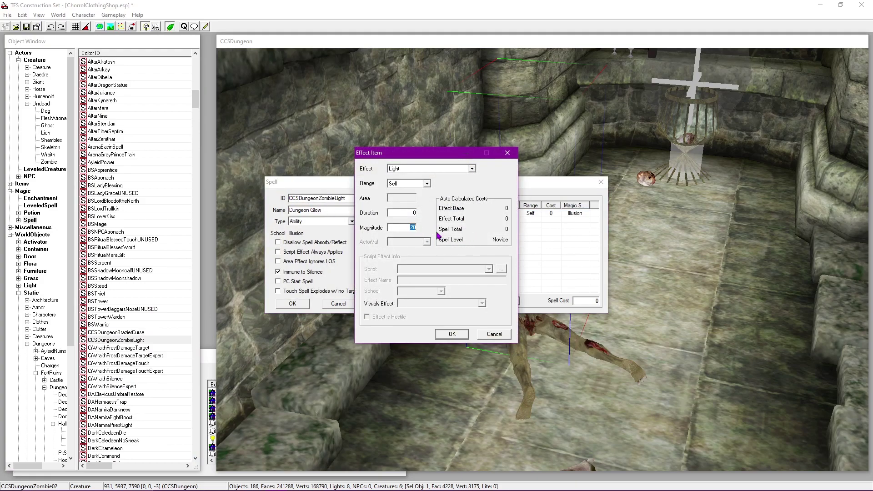
click(451, 334)
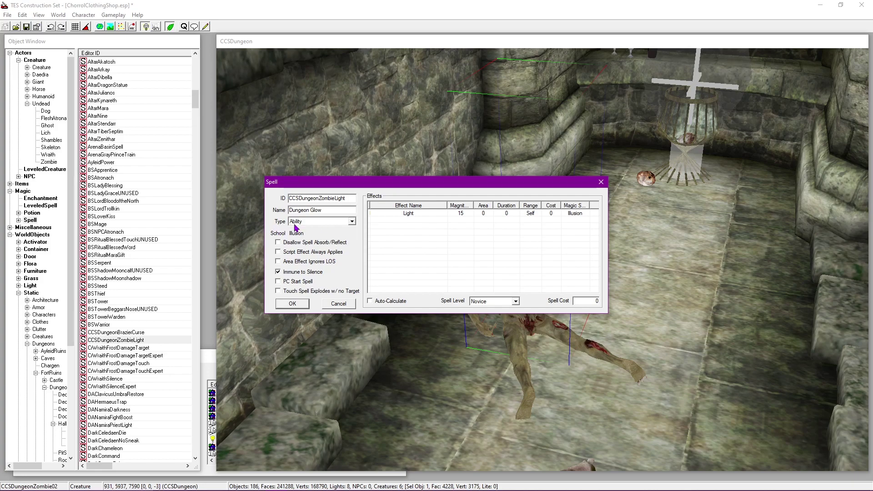
Step: Confirm the CCSDungeonZombieLight spell edit and save the plugin
click(293, 304)
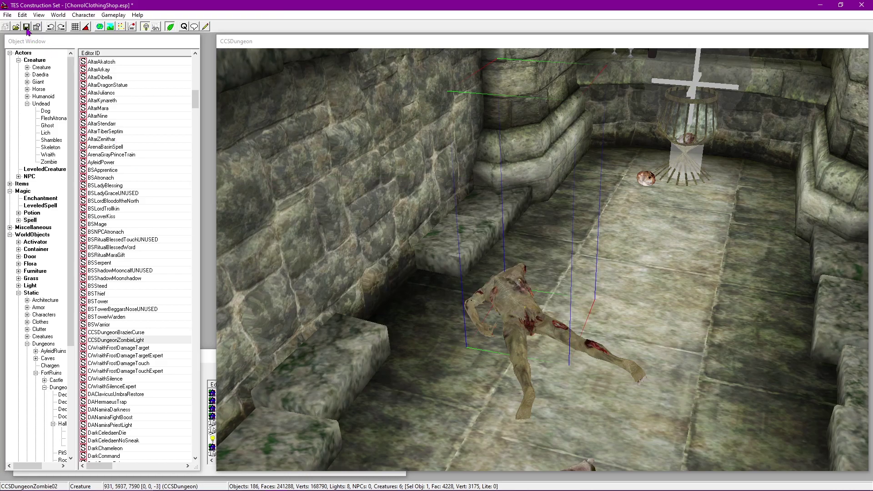
click(484, 273)
Step: Look over the headless zombie's hall and the neighbouring CCSDungeon corridors from above and from several sides
scroll(483, 258, down, 5)
key(shift)
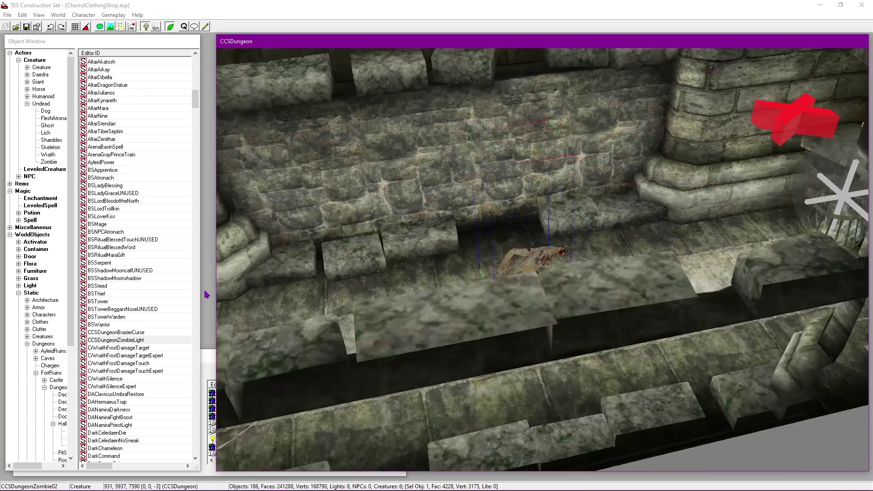
key(shift)
key(shift)
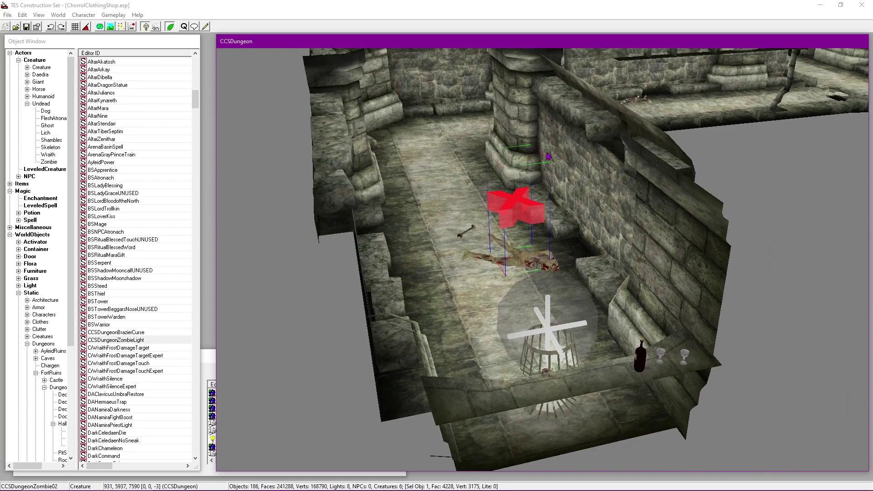
key(shift)
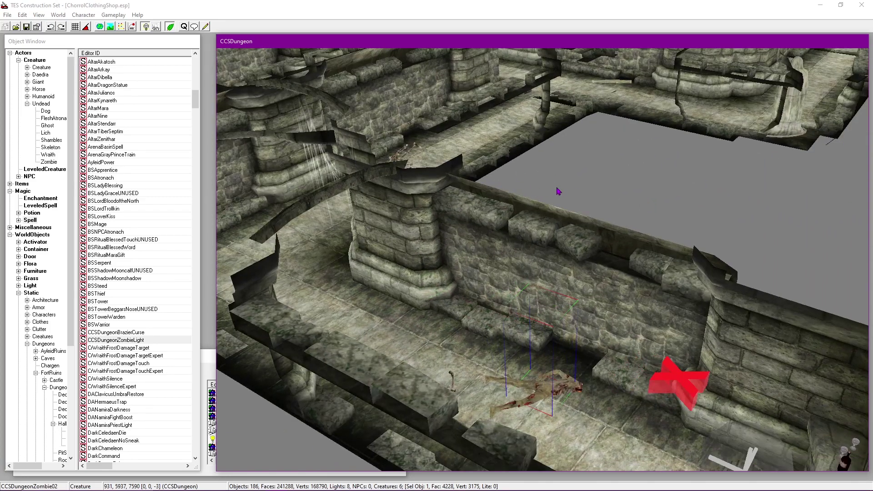
key(shift)
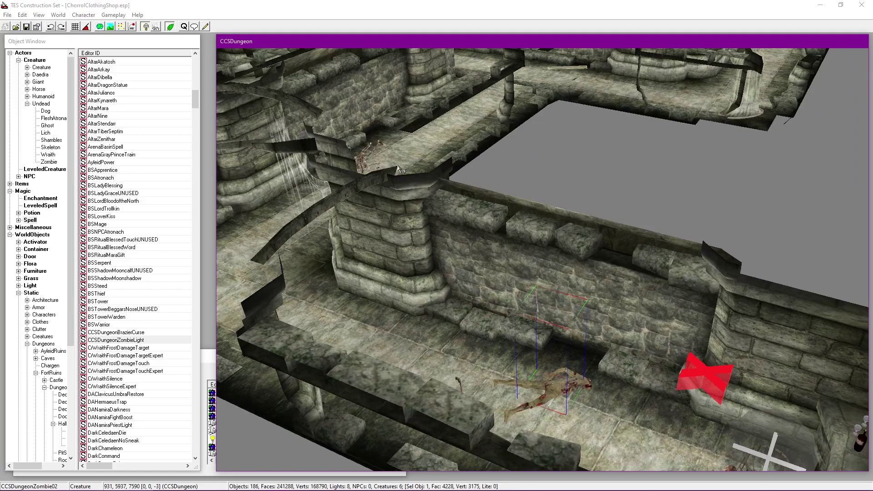
middle_drag(338, 153, 462, 209)
middle_drag(337, 169, 405, 217)
Step: Select the large double door at the dead end of the hall and examine it from outside, inside and edge-on
click(402, 217)
key(shift)
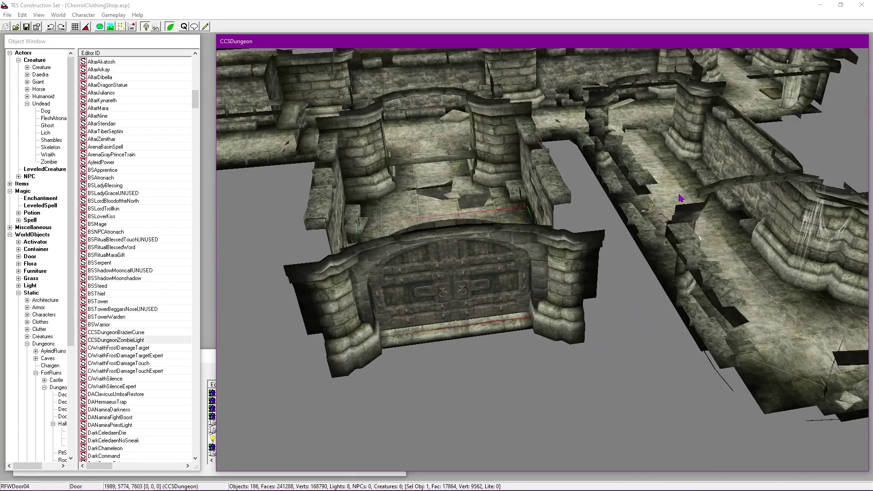
key(shift)
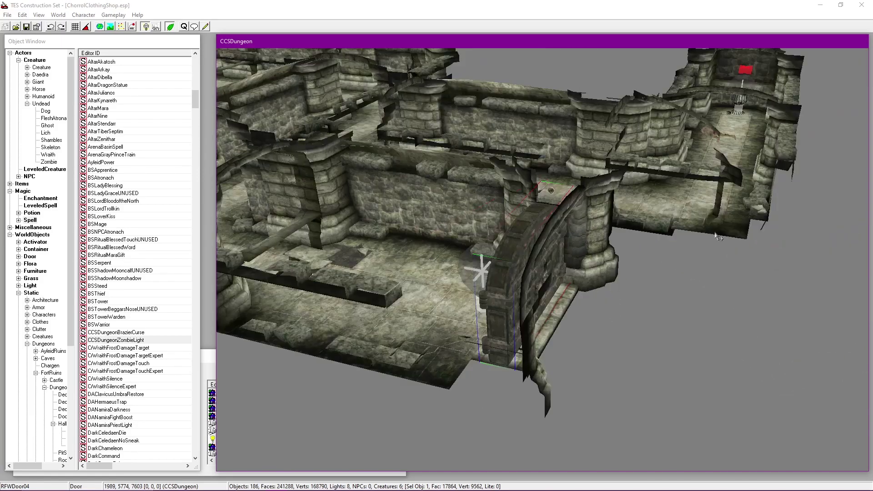
key(shift)
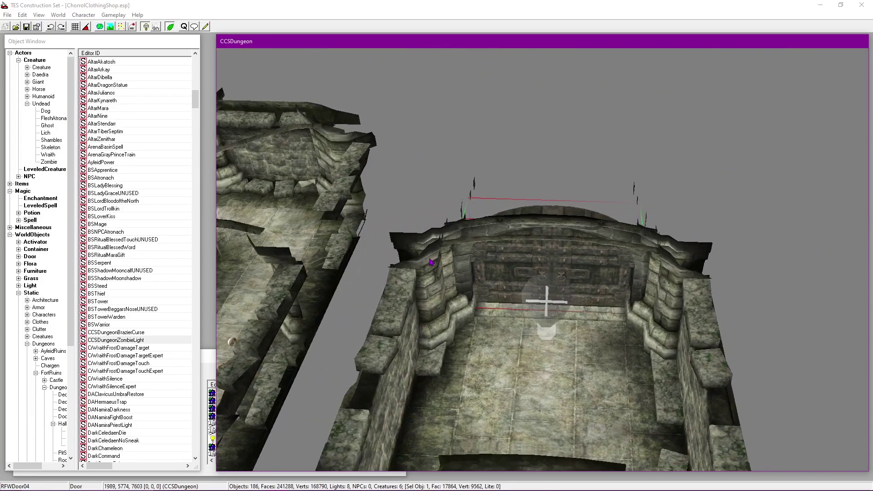
key(shift)
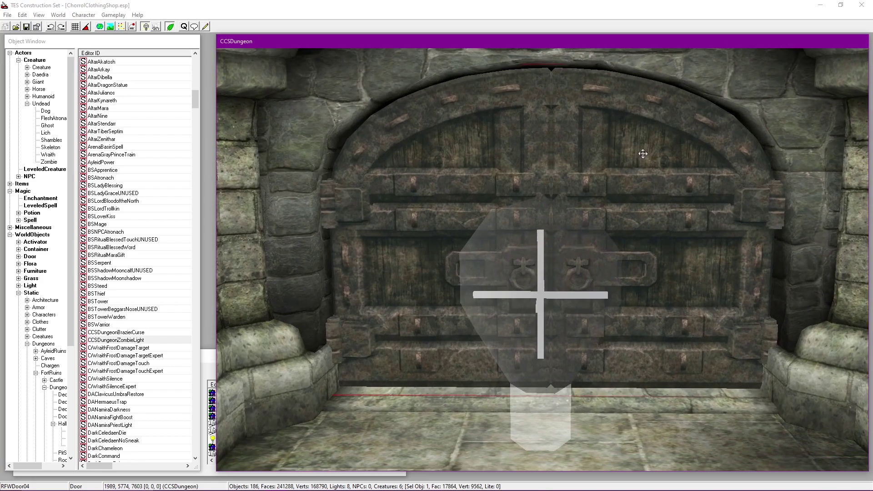
key(shift)
scroll(520, 216, down, 5)
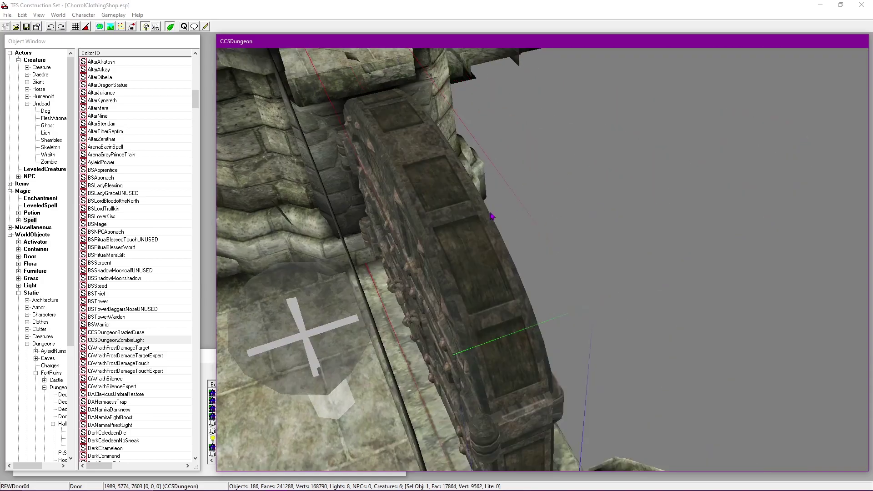
Step: Place an RFW01 piece from the FortRuins wide man-made halls set into CCSDungeon, behind the double door
click(14, 45)
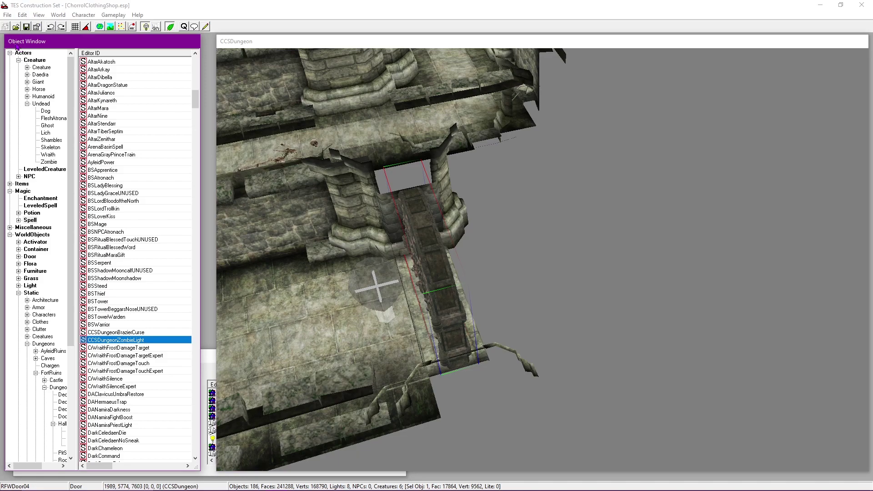
scroll(31, 280, down, 7)
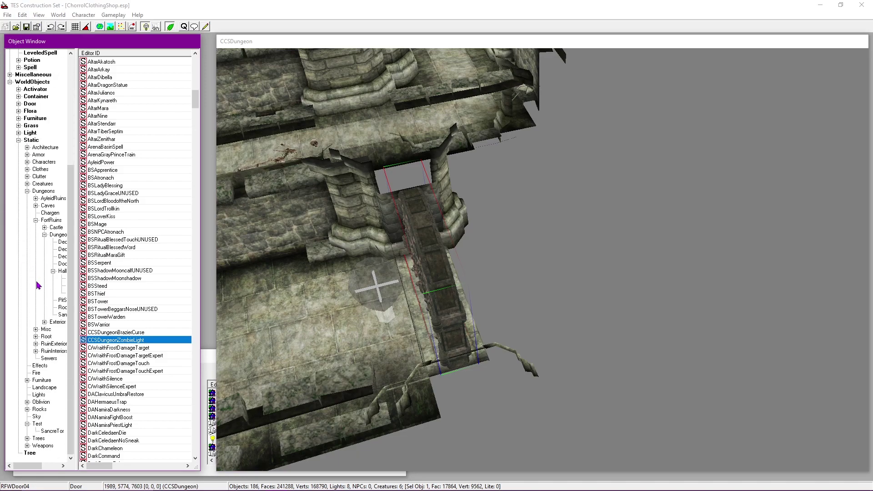
drag(32, 467, 44, 466)
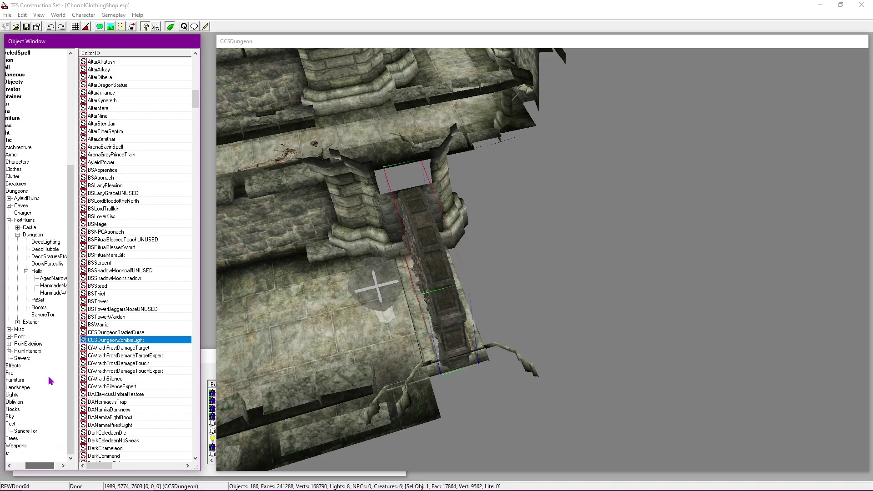
click(53, 285)
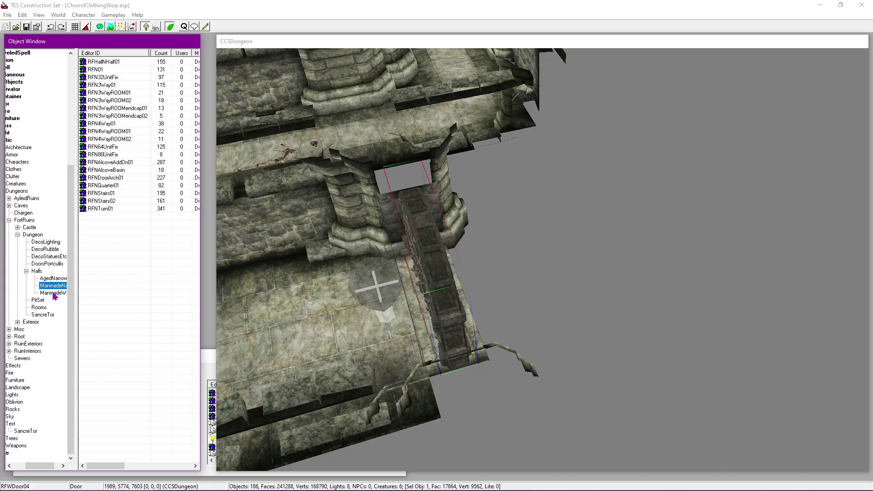
click(54, 293)
shift+middle_drag(443, 344, 329, 328)
middle_drag(515, 297, 359, 324)
drag(97, 65, 639, 230)
shift+middle_drag(639, 230, 460, 211)
Step: Check the RFWDoorArch01 reference's coordinates and set the new RFW01 hall's Z position to 7602 to match
double_click(461, 211)
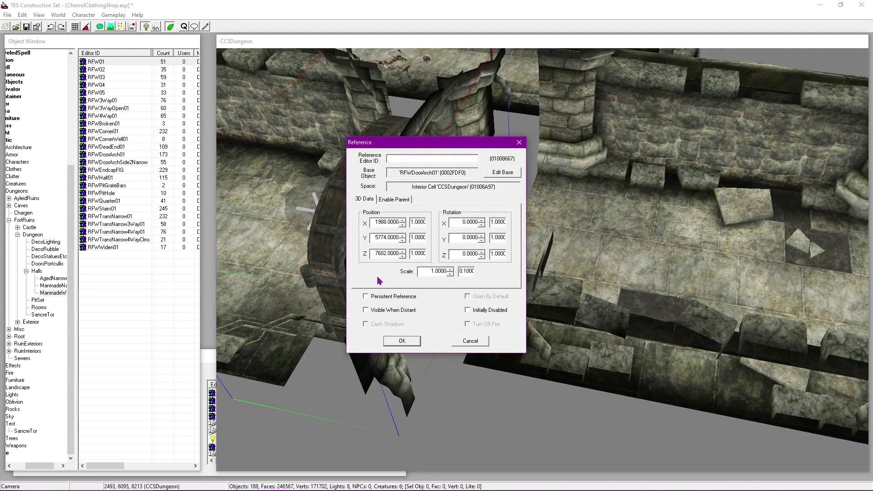
click(470, 343)
double_click(493, 329)
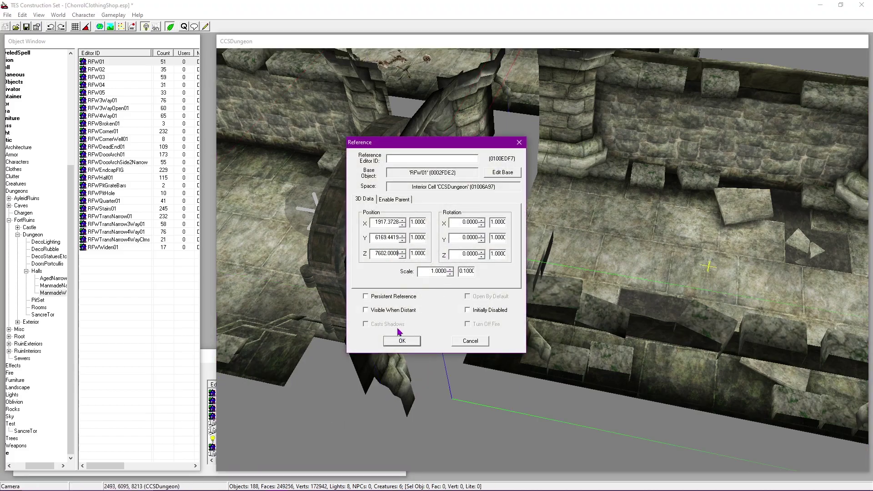
click(394, 344)
Step: Move the RFW01 hall roughly into line with the door arch, leaving a gap between their floors
scroll(540, 340, down, 3)
shift+middle_drag(541, 340, 584, 296)
drag(584, 297, 533, 313)
shift+middle_drag(533, 313, 537, 335)
scroll(550, 309, up, 4)
Step: Copy the door arch's X position of 1988 to the RFW01 hall and round its Y position to 6143
double_click(478, 237)
drag(448, 144, 168, 55)
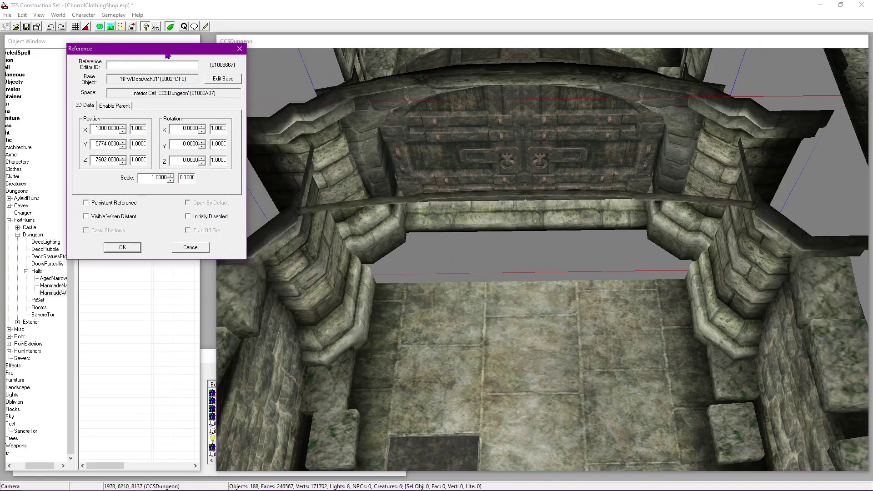
double_click(426, 326)
drag(400, 149, 233, 216)
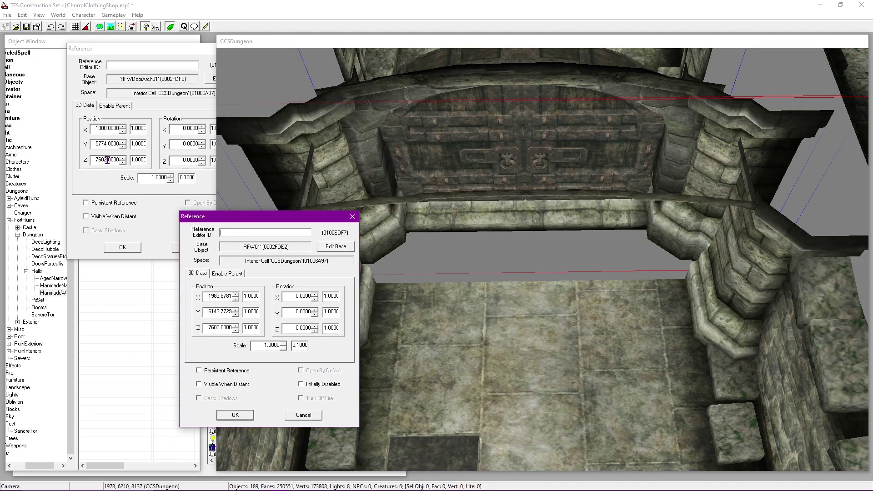
double_click(93, 130)
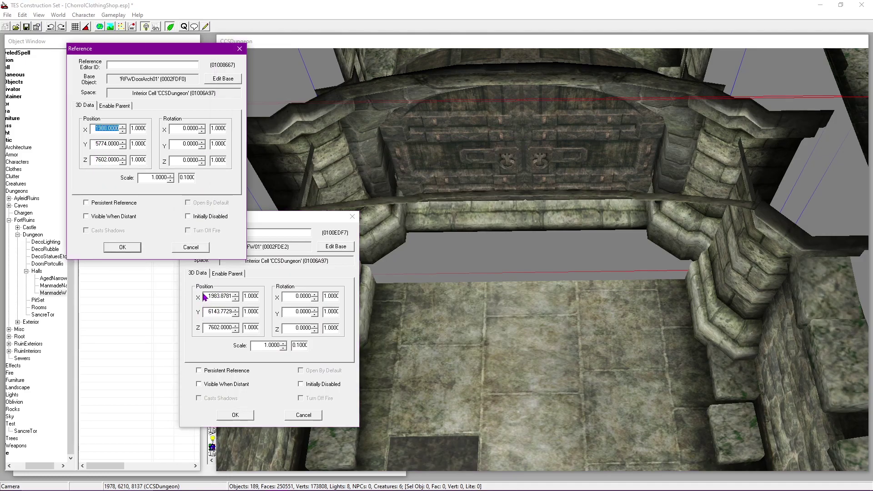
double_click(205, 296)
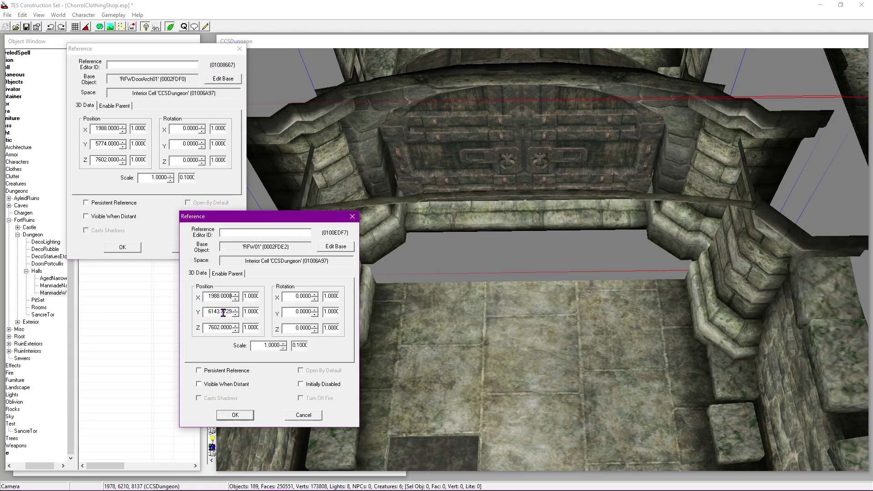
click(125, 249)
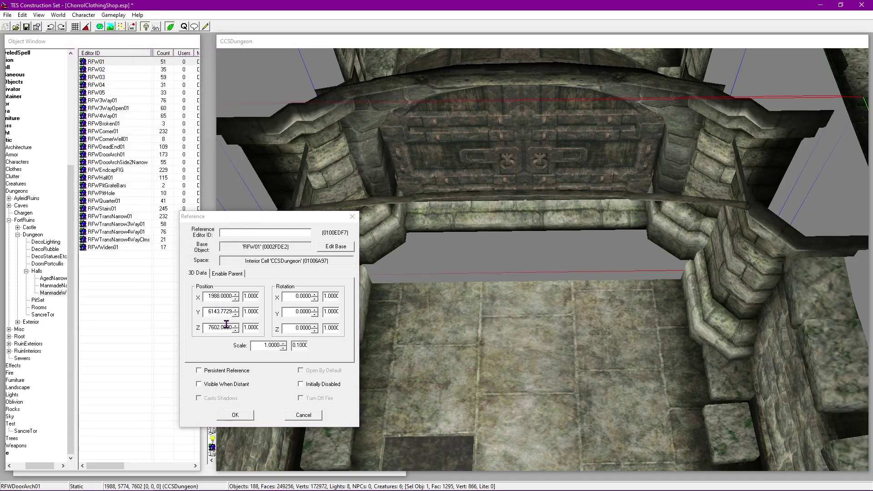
drag(220, 313, 259, 311)
key(BackSpace)
click(237, 418)
Step: Shift the RFW01 hall toward the door arch by lowering its Y position to 6077
shift+middle_drag(346, 336, 663, 328)
scroll(562, 288, up, 3)
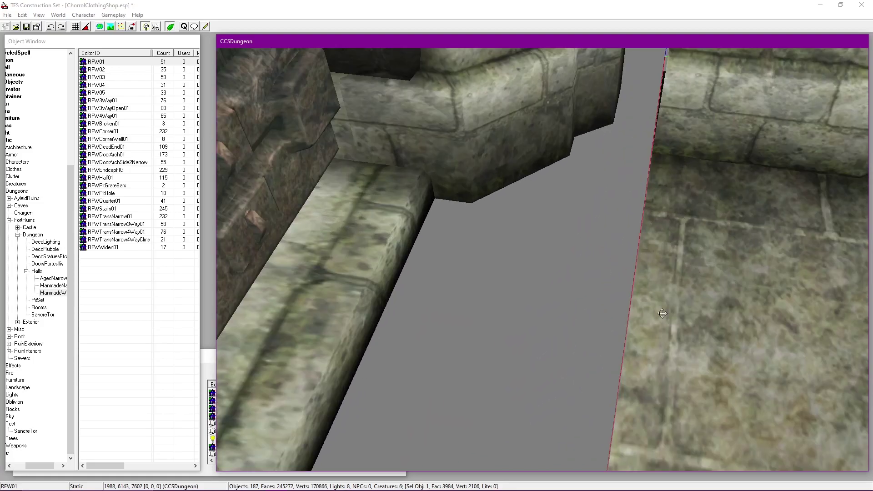
double_click(663, 289)
drag(433, 143, 169, 143)
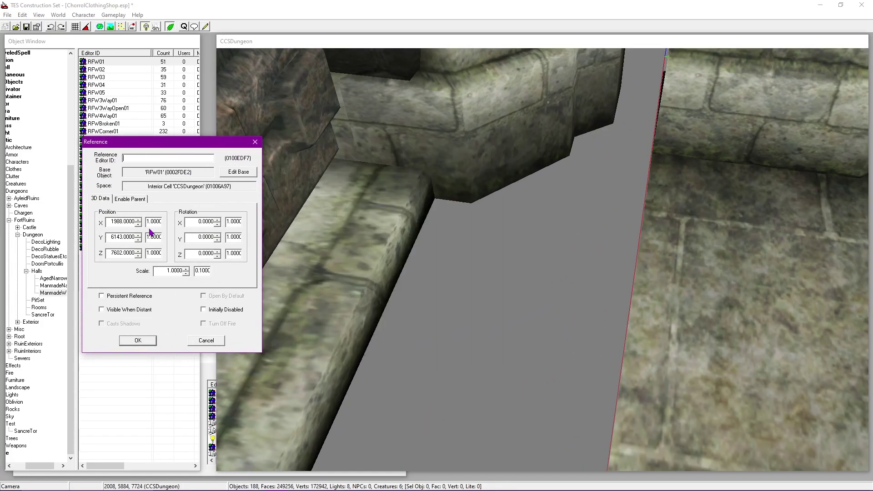
click(137, 240)
click(138, 240)
click(139, 240)
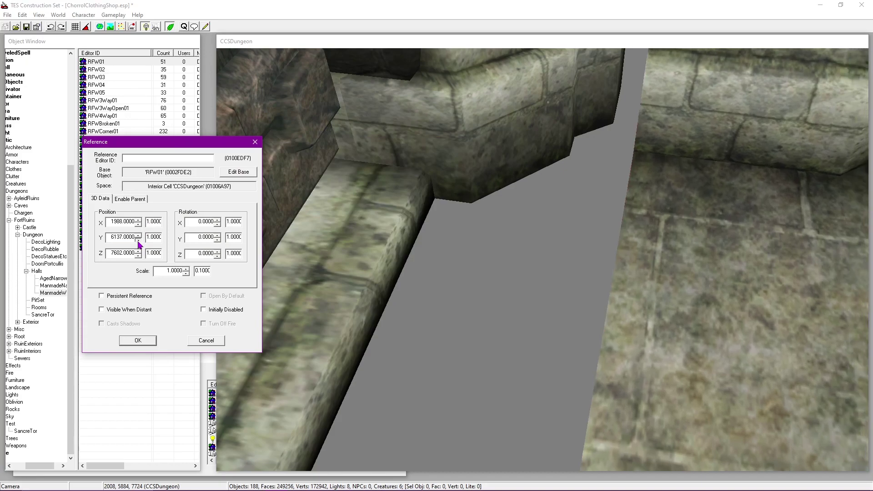
click(139, 240)
drag(138, 240, 139, 240)
click(150, 338)
Step: Close the remaining floor gap at the door arch by setting the RFW01 hall's Y position to 6075
middle_drag(327, 334, 503, 328)
scroll(505, 329, up, 3)
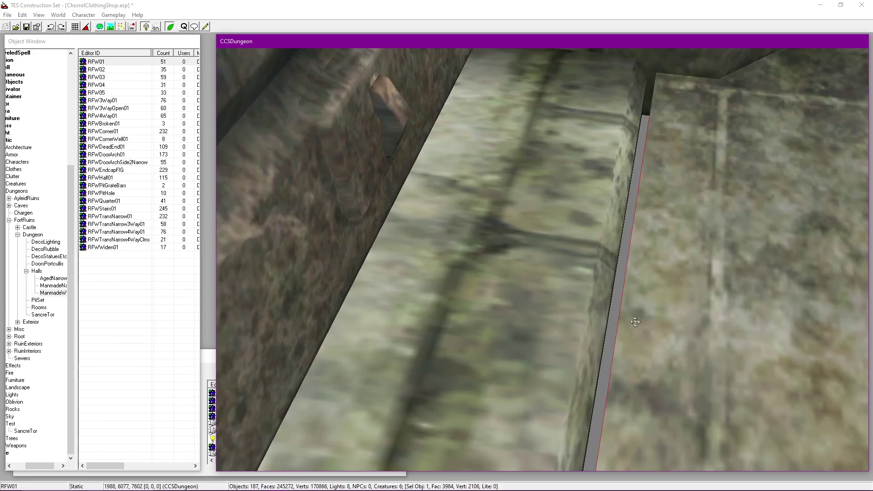
double_click(652, 321)
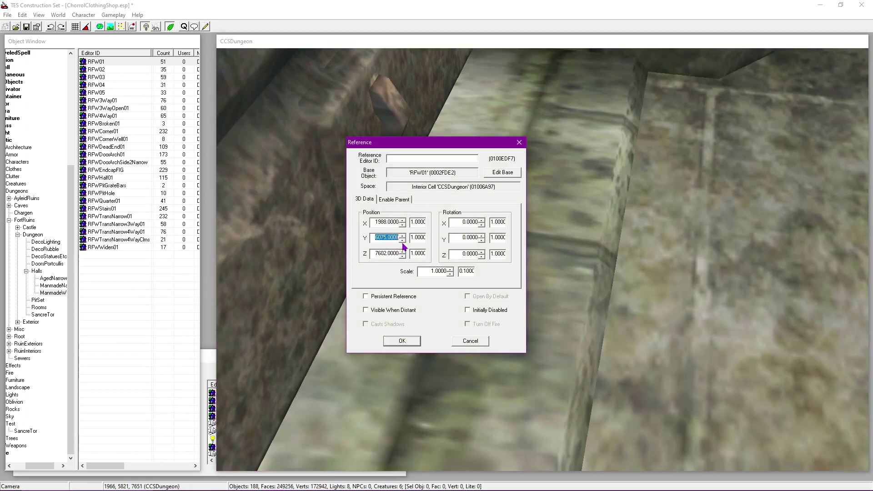
click(415, 340)
Step: Check the join between the RFW01 hall and the door arch from inside, and save the plugin
shift+middle_drag(575, 334, 460, 272)
scroll(561, 253, down, 4)
shift+middle_drag(561, 253, 536, 279)
scroll(536, 279, down, 2)
shift+middle_drag(628, 352, 452, 193)
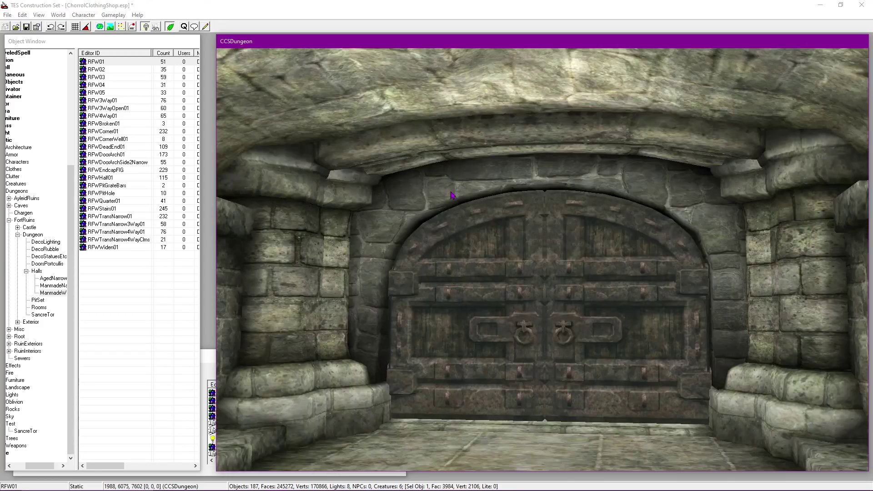
scroll(451, 192, down, 2)
shift+middle_drag(528, 328, 554, 205)
click(28, 30)
Step: Examine the double door and the surrounding walls from inside the hall at several angles
scroll(458, 288, down, 2)
scroll(478, 263, up, 2)
scroll(478, 263, up, 2)
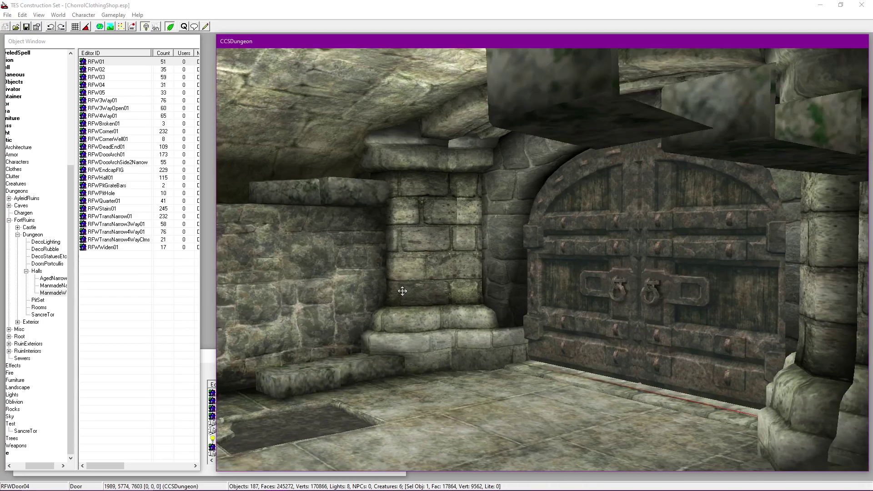
shift+middle_drag(403, 291, 493, 286)
key(a)
middle_drag(591, 272, 468, 275)
key(d)
middle_drag(536, 245, 425, 234)
Step: Select the RFW01 hall behind the door and examine its open end and the surrounding dungeon layout from outside
click(523, 254)
scroll(524, 254, down, 4)
shift+middle_drag(523, 253, 659, 277)
shift+middle_drag(542, 267, 446, 253)
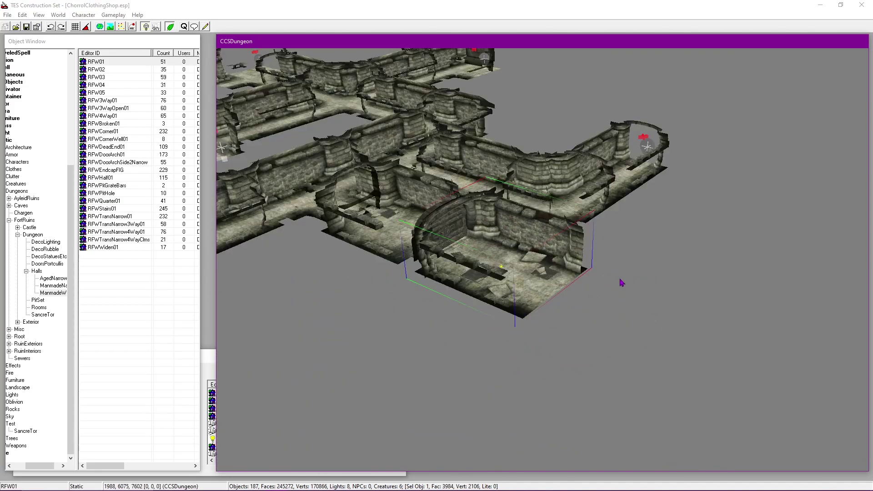
shift+middle_drag(638, 283, 365, 209)
shift+middle_drag(574, 211, 687, 240)
scroll(635, 285, up, 4)
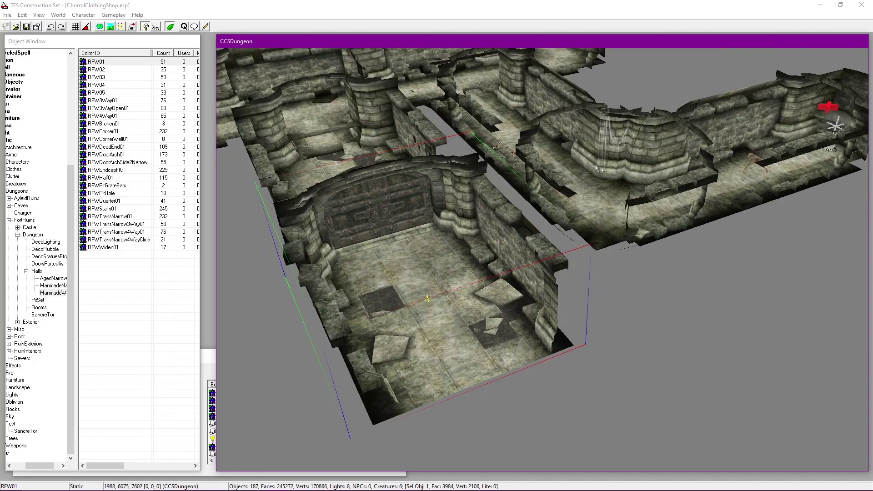
middle_drag(411, 276, 562, 272)
scroll(555, 339, up, 3)
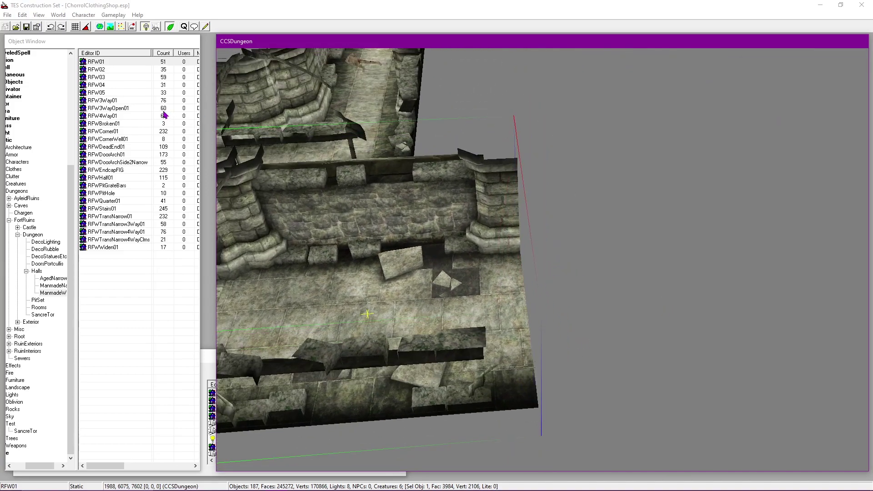
Step: Place an RFWTransNarrow01 transition piece just past the open end of the RFW01 hall
click(15, 44)
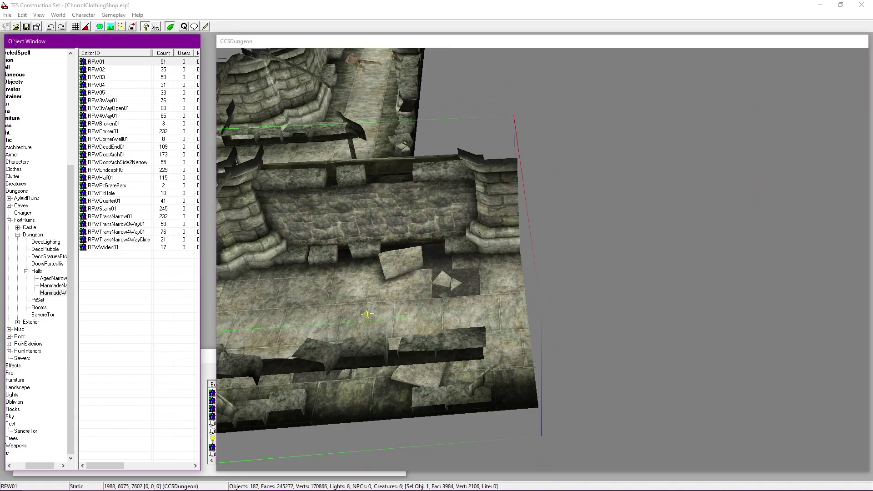
middle_drag(359, 260, 518, 252)
middle_drag(584, 287, 480, 274)
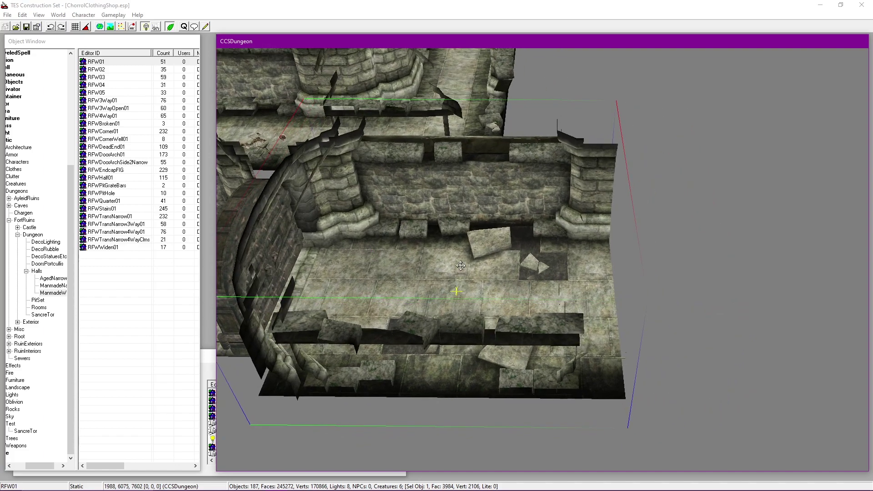
scroll(460, 258, down, 2)
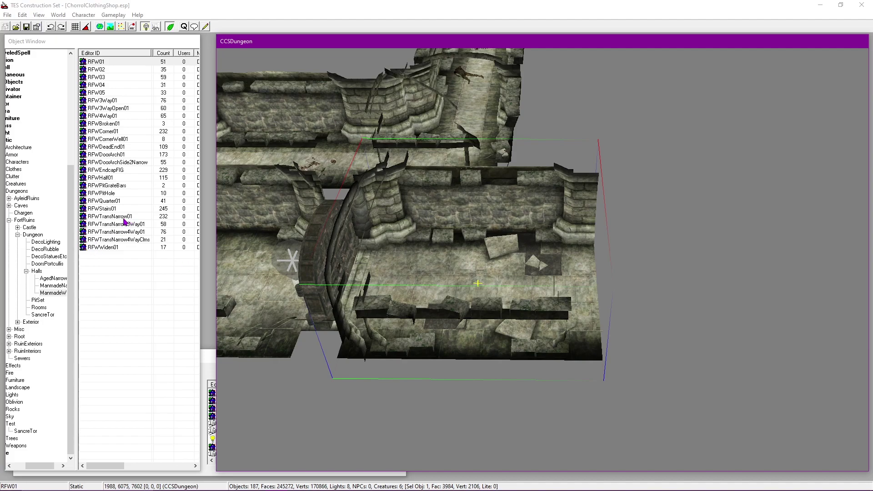
drag(110, 220, 725, 298)
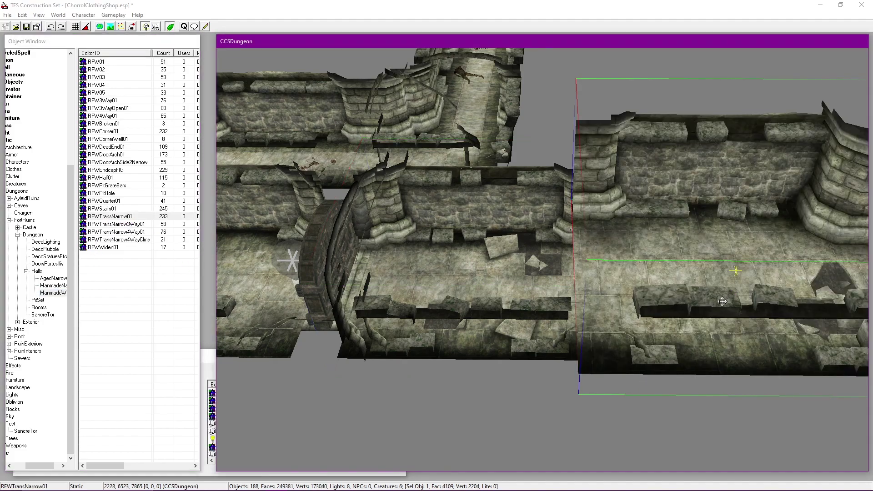
Step: Match the RFWTransNarrow01 piece's position to the RFW01 hall behind the door: X 1988, Y 6075, Z 7602
middle_drag(463, 257, 440, 254)
shift+middle_drag(470, 292, 577, 269)
double_click(578, 268)
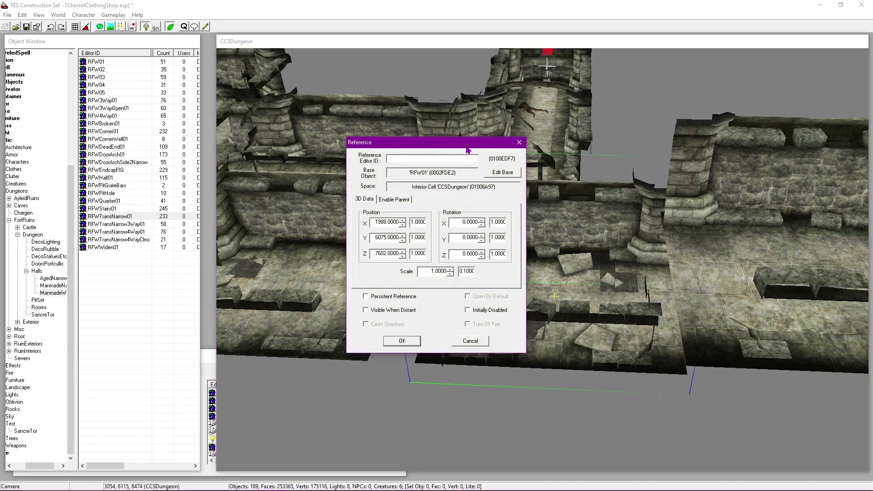
drag(468, 150, 217, 61)
double_click(687, 159)
drag(481, 139, 329, 228)
drag(125, 136, 164, 137)
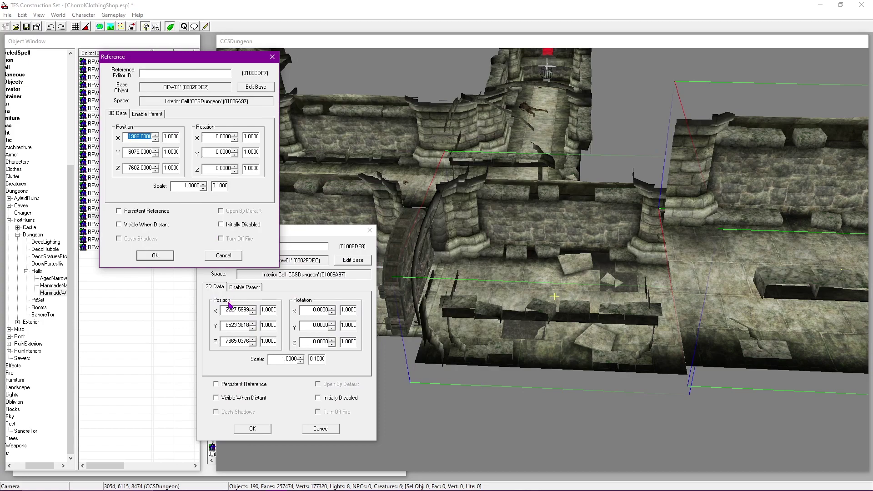
drag(221, 313, 247, 310)
drag(127, 152, 164, 153)
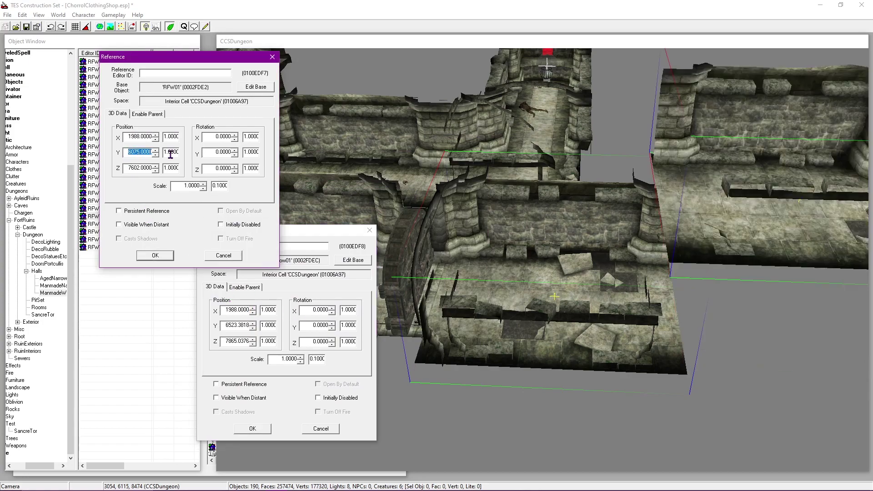
drag(226, 324, 285, 326)
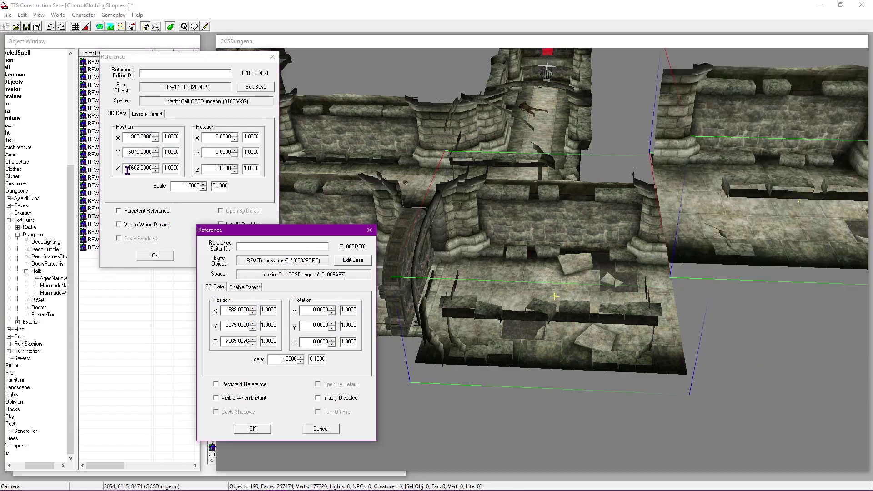
drag(127, 170, 154, 169)
click(222, 341)
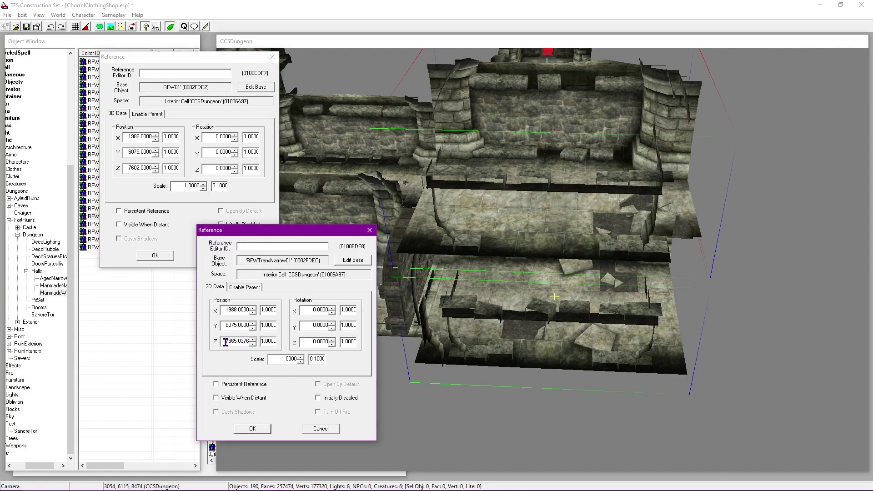
click(252, 428)
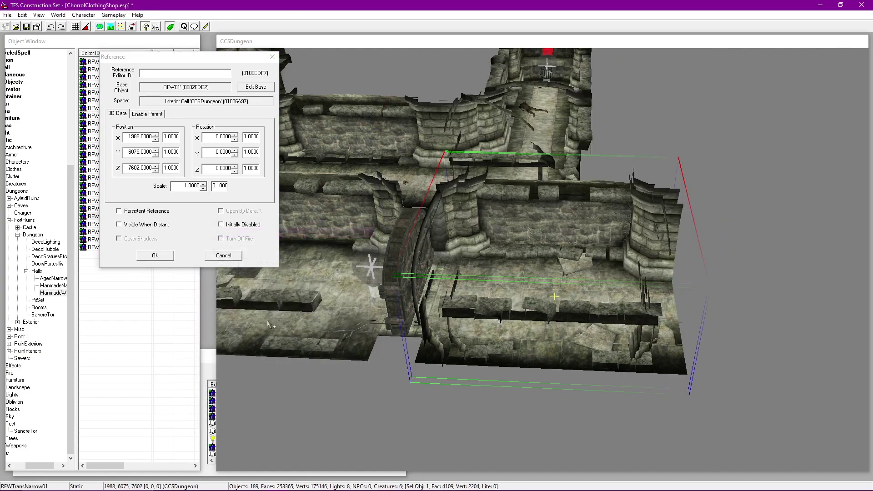
Step: Shift the RFW01 hall along Y clear of the overlapping transition piece and delete it
click(156, 157)
click(157, 151)
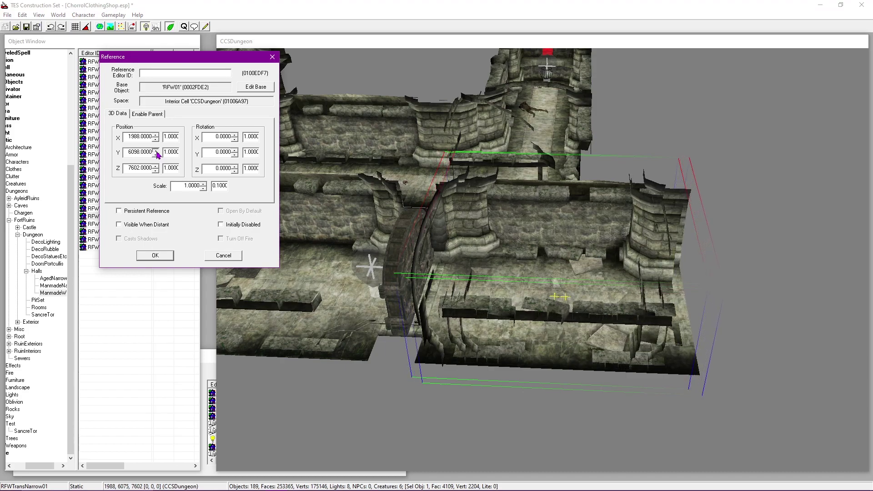
drag(156, 153, 156, 153)
click(155, 255)
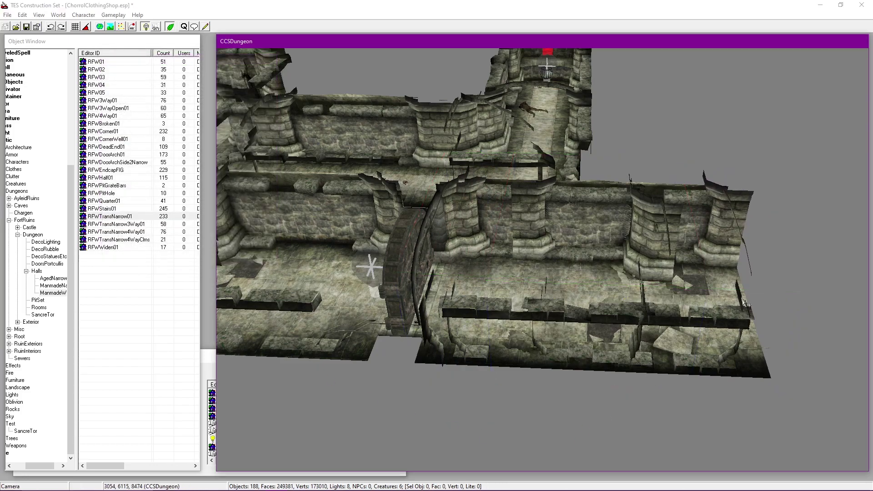
key(Delete)
Step: Select the RFWTransNarrow01 piece behind the door and save the plugin
click(613, 268)
scroll(611, 267, up, 4)
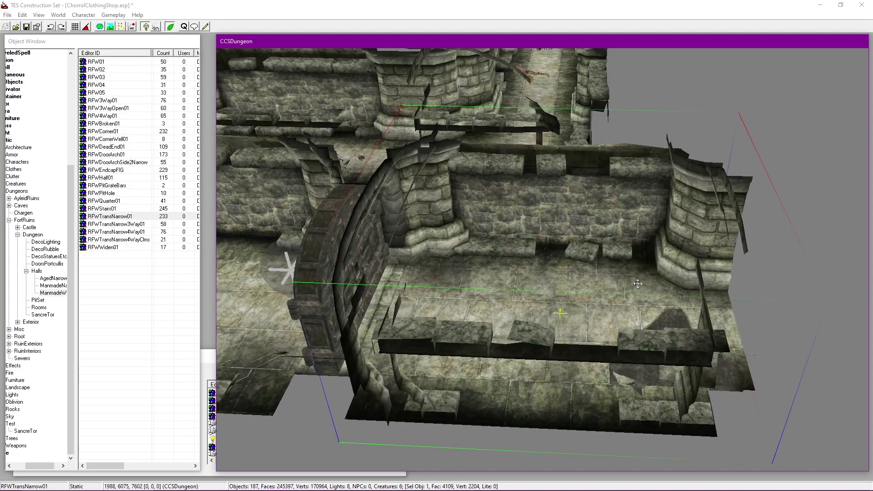
click(27, 30)
shift+middle_drag(466, 280, 526, 311)
shift+middle_drag(638, 249, 531, 298)
click(25, 31)
Step: Place an RFWStairs01 piece beyond the open end of the transition piece and set its Z rotation to 180
shift+middle_drag(472, 268, 555, 276)
scroll(600, 301, up, 2)
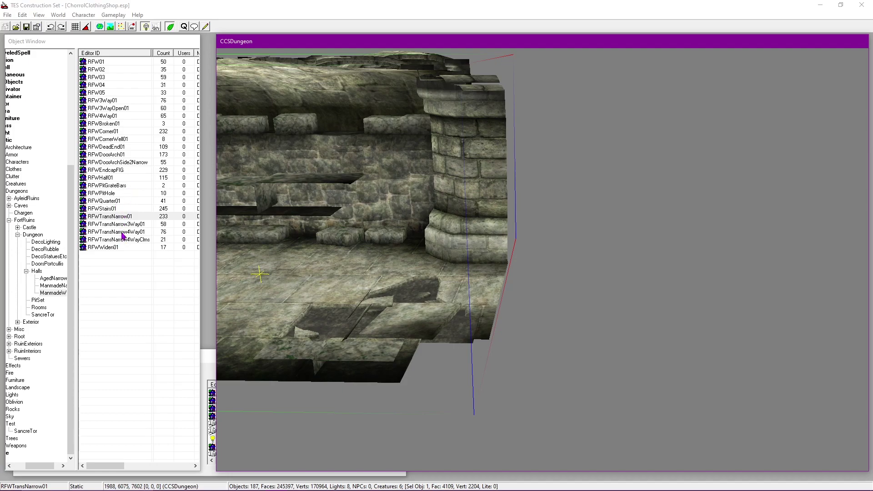
drag(114, 210, 649, 326)
shift+middle_drag(649, 327, 612, 368)
double_click(611, 369)
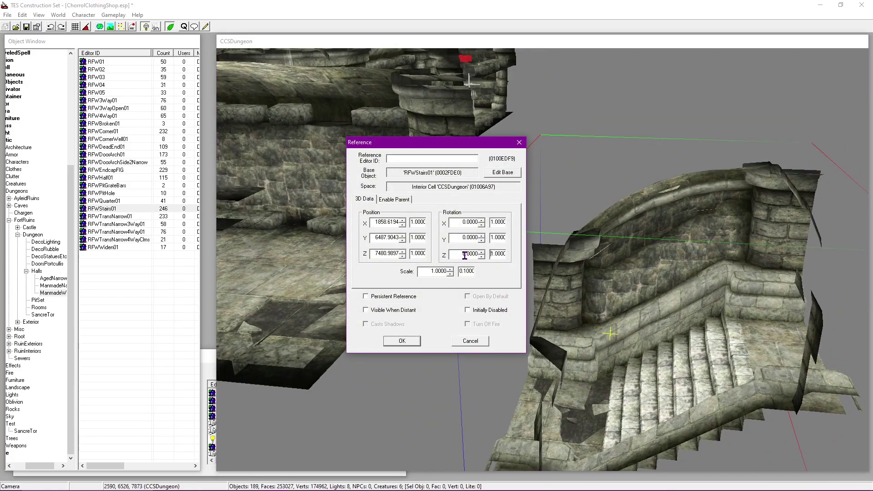
double_click(481, 256)
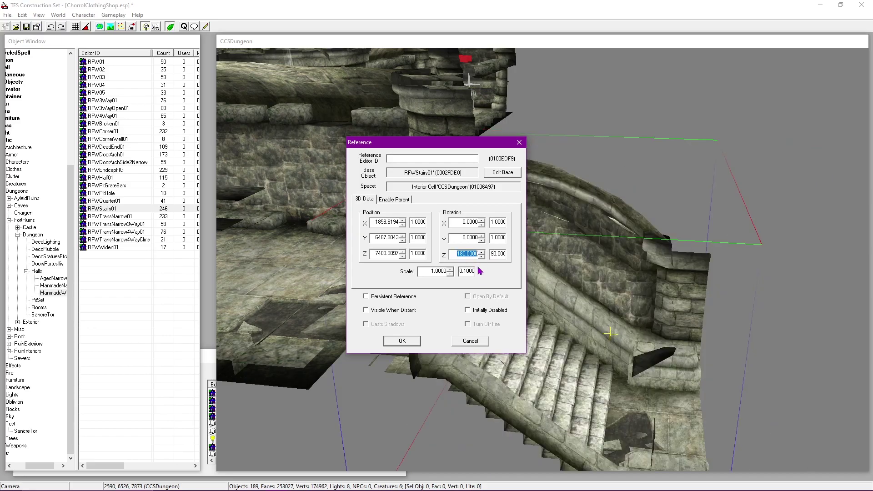
click(394, 340)
Step: Move the RFWStairs01 piece towards the open end of the hall, to about X 2003, Y 6642
drag(459, 350, 522, 354)
shift+middle_drag(523, 353, 480, 360)
drag(556, 419, 342, 369)
mouse_move(506, 395)
shift+middle_down()
mouse_move(512, 354)
mouse_move(518, 392)
mouse_move(357, 326)
mouse_move(497, 382)
shift+middle_up()
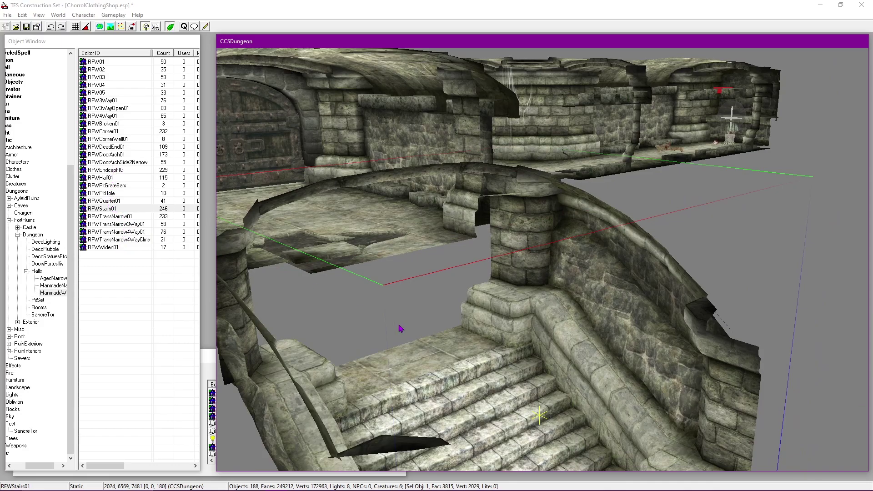
shift+middle_drag(399, 325, 578, 308)
shift+middle_drag(373, 320, 305, 261)
scroll(492, 289, up, 2)
middle_drag(668, 361, 676, 369)
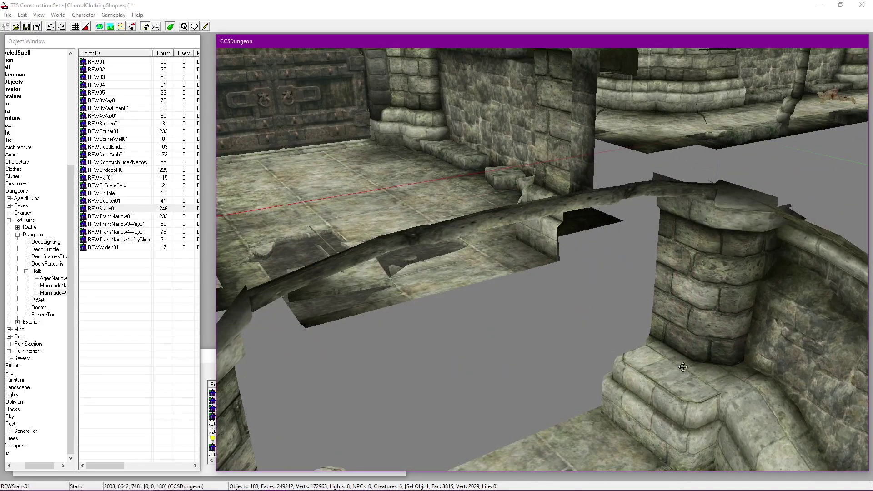
Step: Raise the RFWStairs01 piece to Z 7590 so its landing approaches the hall floor level
double_click(677, 367)
drag(444, 144, 105, 130)
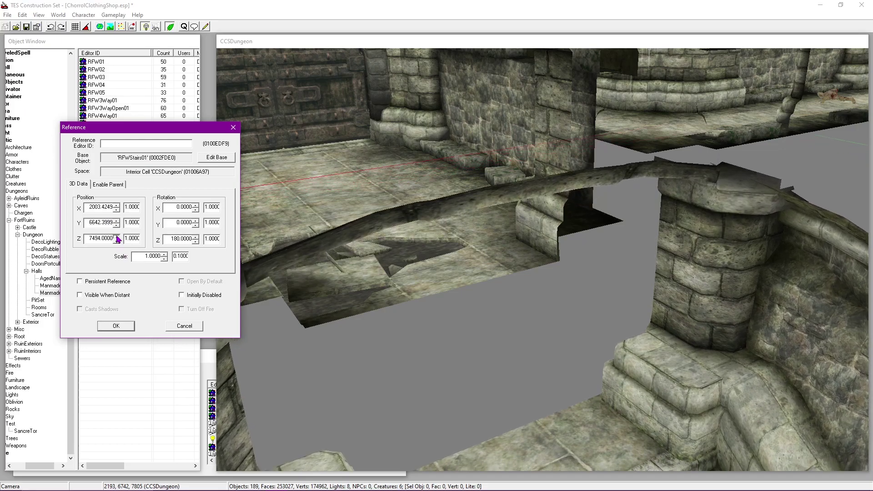
drag(117, 236, 117, 236)
click(123, 325)
Step: Slide the stairs up to the end of the transition piece, to about X 1981, Y 6602, and inspect the joint
drag(484, 304, 463, 248)
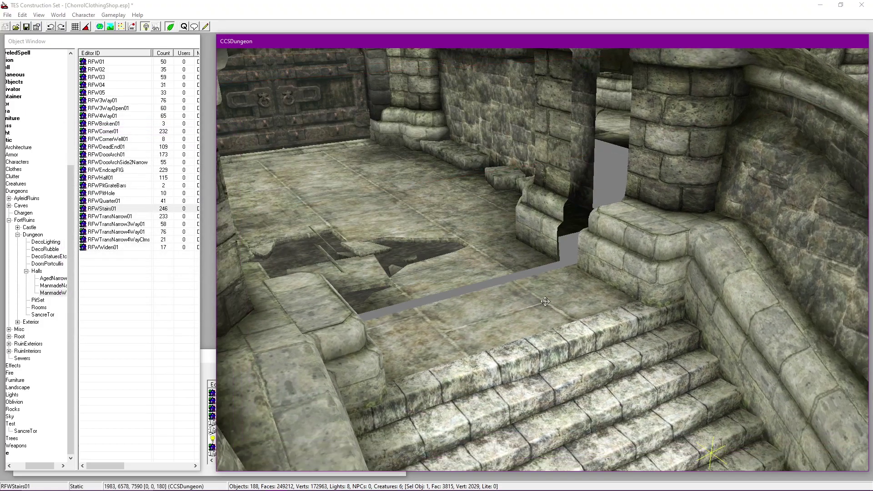
key(shift)
key(shift)
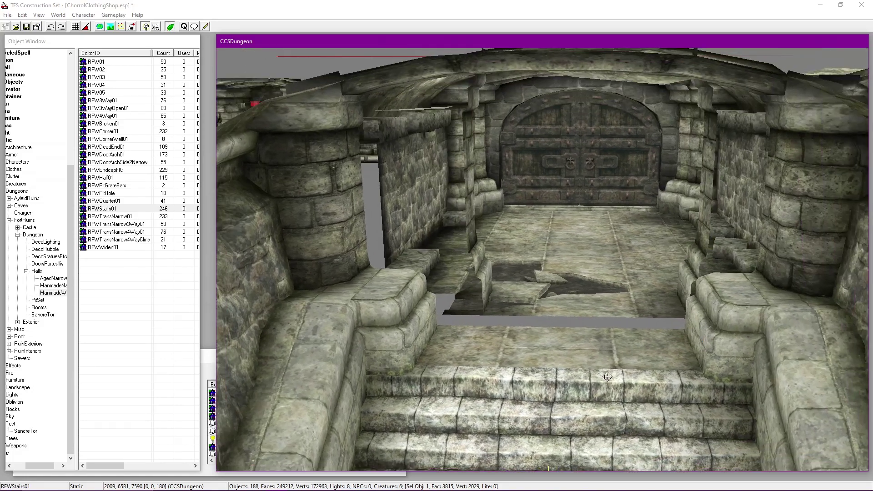
drag(635, 327, 650, 321)
middle_drag(649, 320, 435, 366)
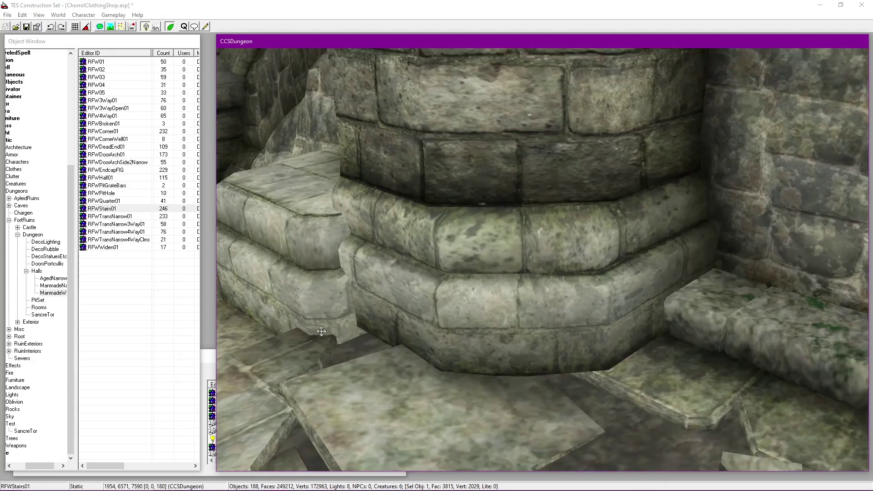
middle_drag(321, 331, 583, 287)
scroll(583, 286, down, 8)
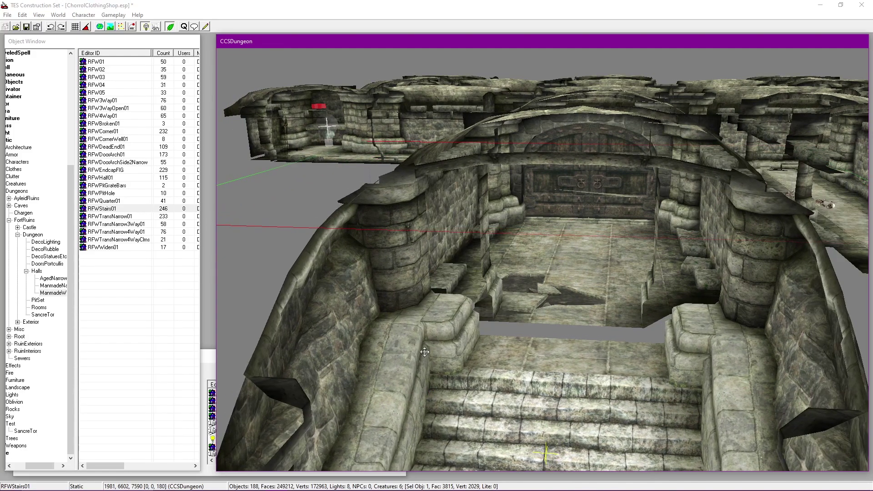
middle_drag(550, 392, 664, 263)
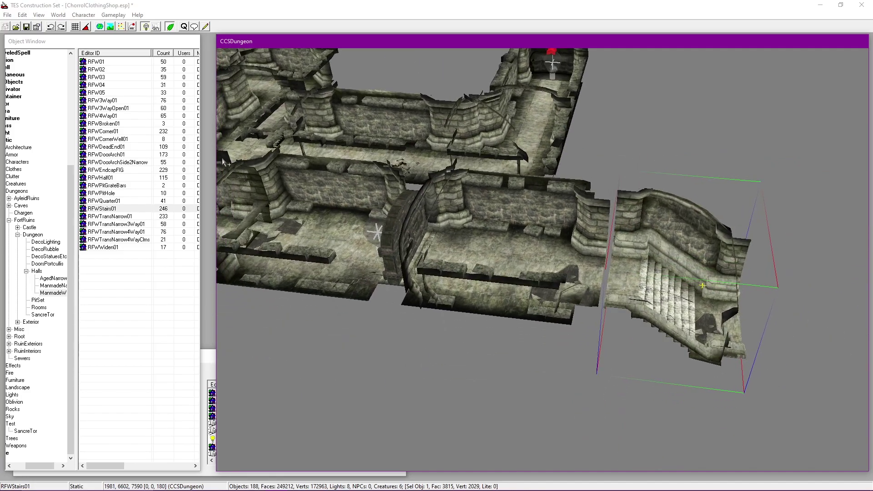
Step: Place an RFW02 hall piece in the empty space beside the transition piece
drag(99, 72, 522, 351)
scroll(460, 332, up, 5)
shift+middle_drag(460, 332, 598, 315)
middle_drag(615, 283, 508, 340)
Step: Match the RFW02 hall's position to the RFWTransNarrow01 piece: X 1988, Y 6075, Z 7602
double_click(506, 180)
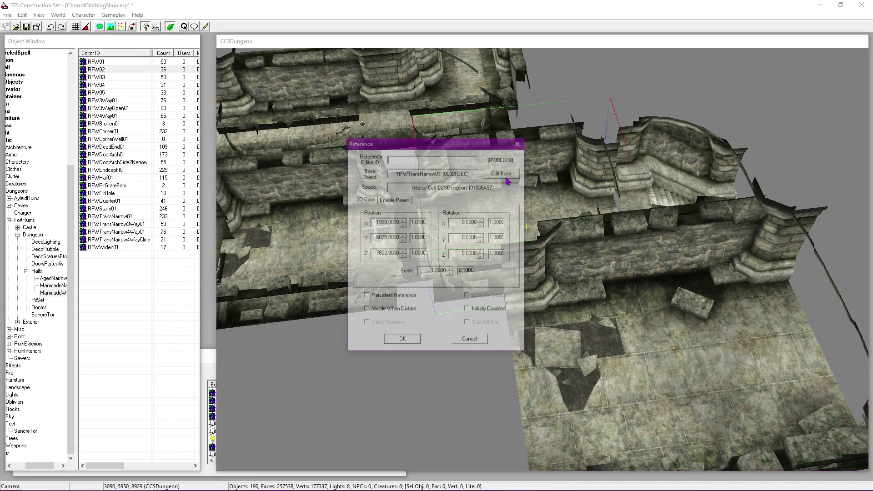
double_click(613, 301)
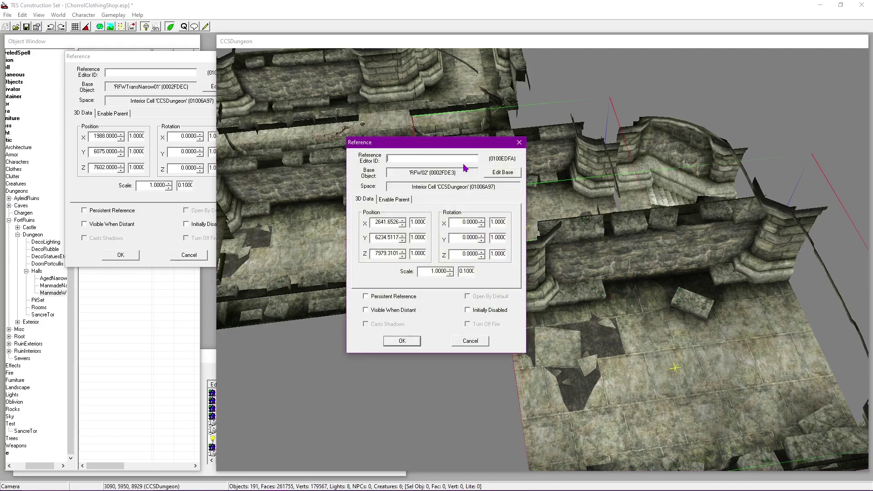
drag(381, 145, 191, 220)
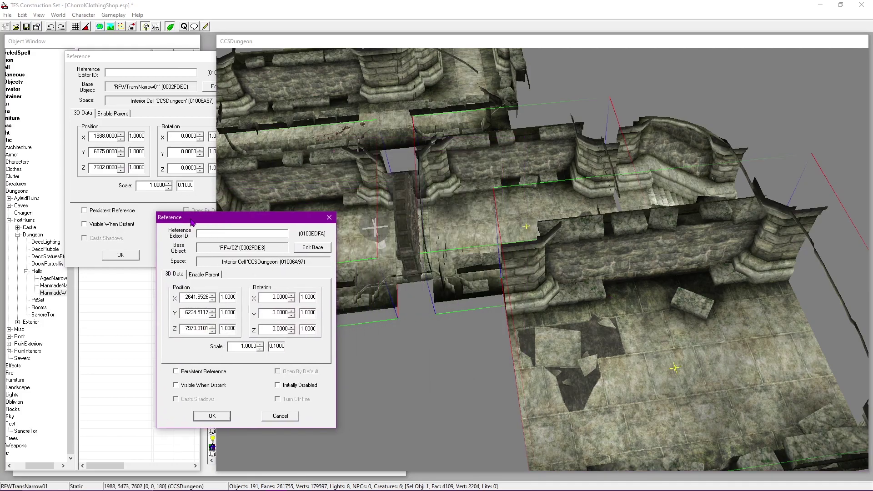
double_click(95, 137)
double_click(186, 297)
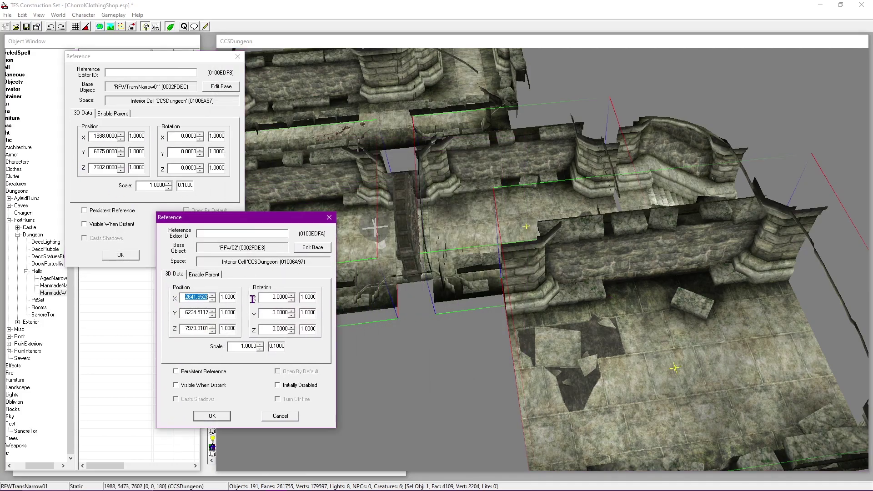
double_click(96, 152)
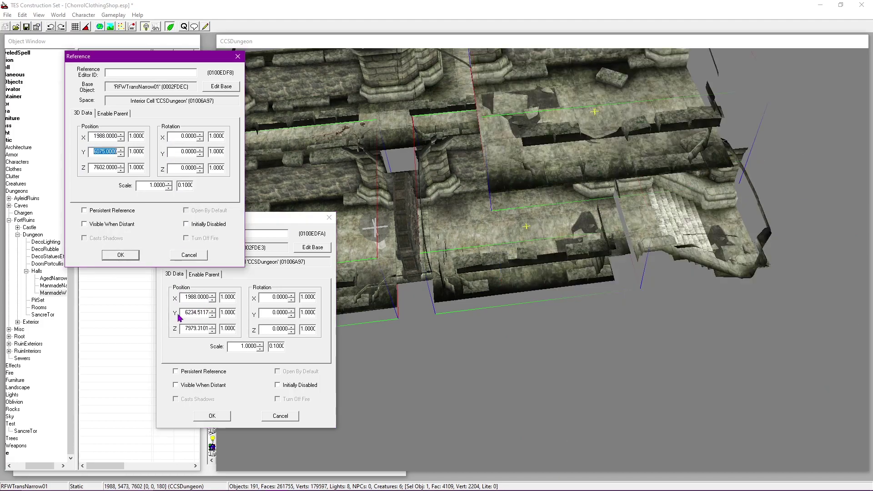
click(198, 314)
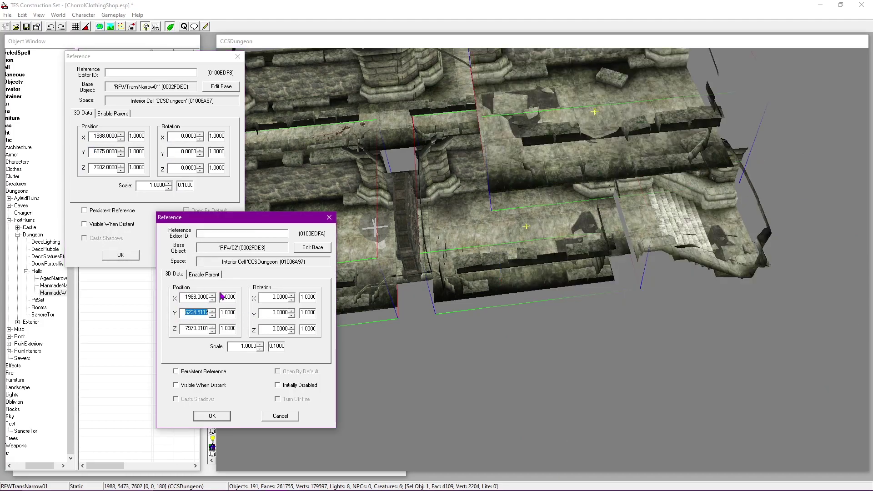
double_click(97, 168)
key(ctrl+c)
double_click(181, 328)
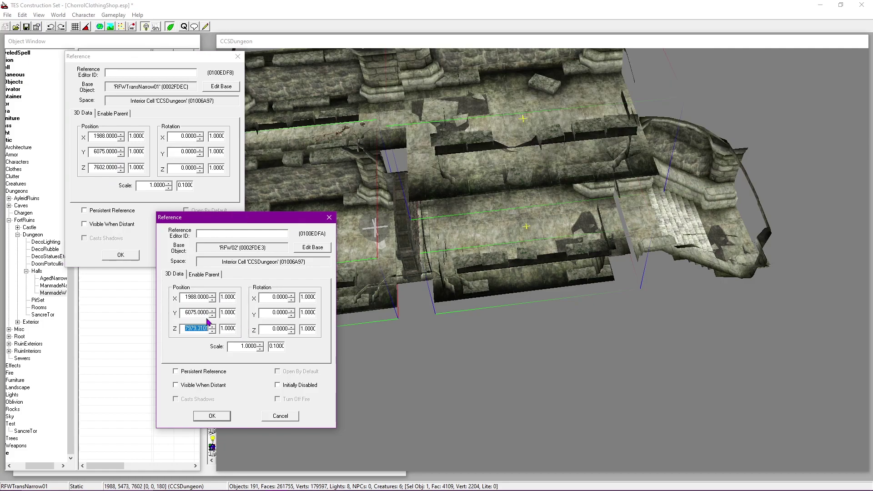
key(ctrl+v)
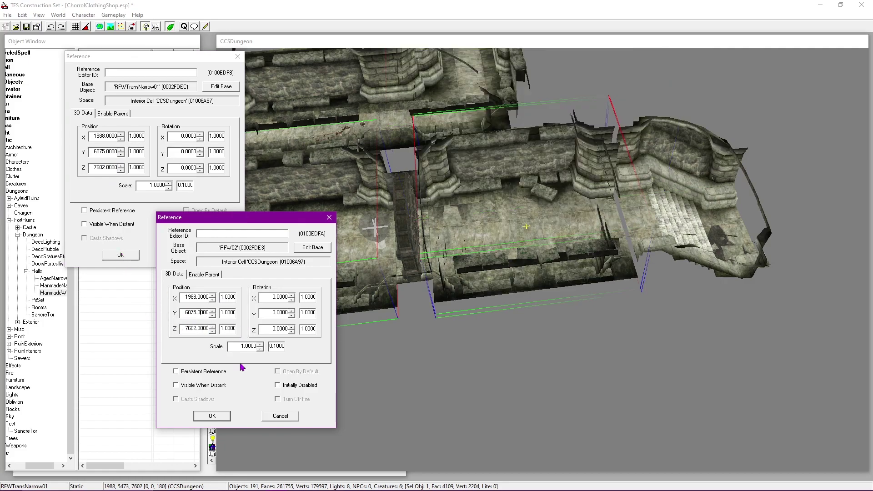
click(213, 415)
Step: Lower the RFWTransNarrow01 piece to Z 7472, clear of the RFW02 hall, and delete it
click(123, 169)
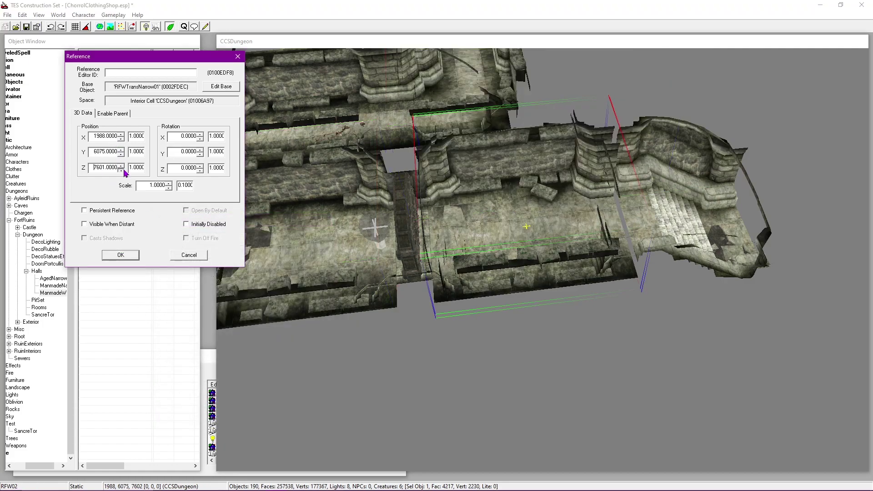
drag(123, 169, 123, 169)
click(120, 255)
click(481, 320)
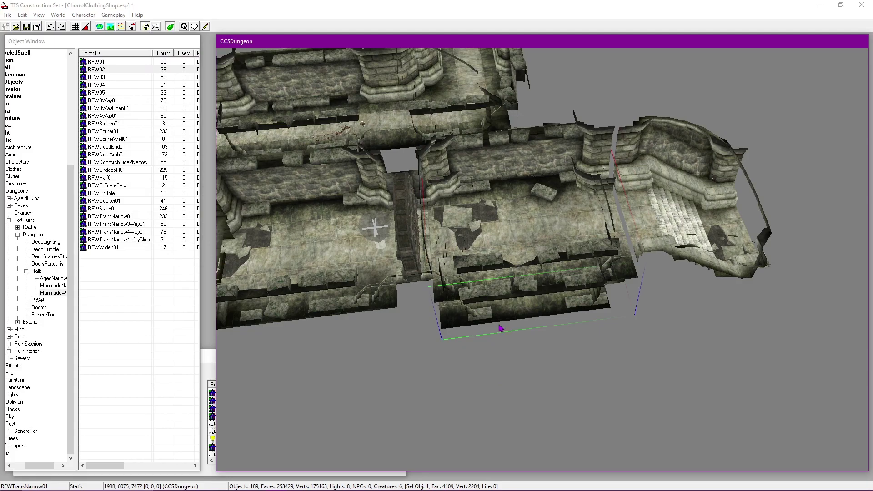
Step: Slide the stairs against the end of the RFW02 hall, to about X 1991, Y 6583
scroll(604, 271, up, 5)
shift+middle_drag(605, 271, 640, 225)
scroll(573, 245, up, 3)
scroll(640, 226, up, 3)
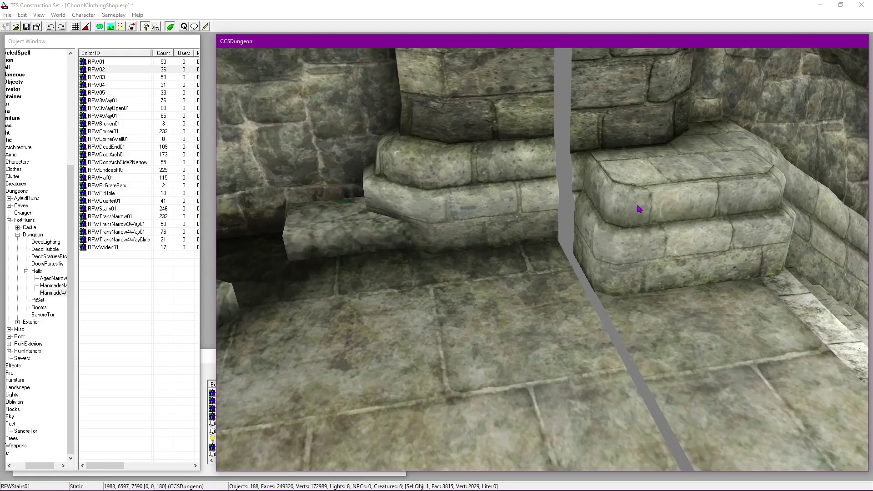
shift+middle_drag(371, 223, 614, 204)
drag(632, 216, 617, 256)
Step: Set the RFWStairs01 piece's Z position to 7602 to level it with the RFW02 hall
double_click(625, 246)
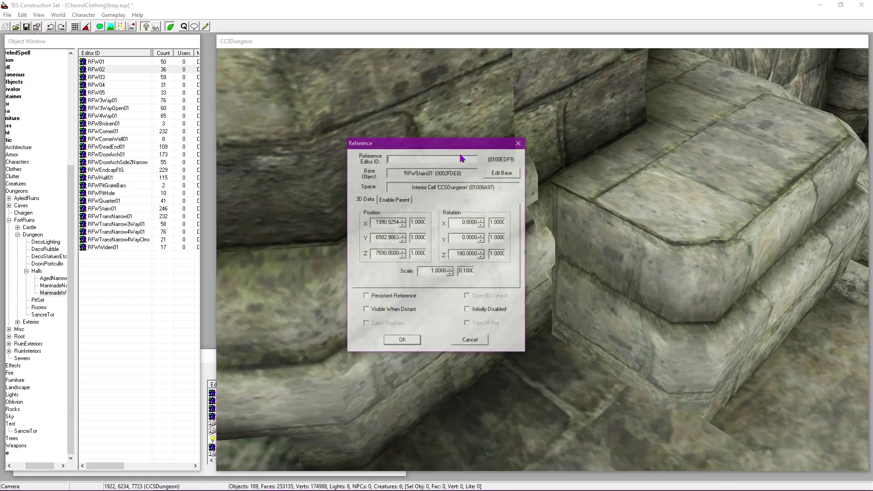
drag(455, 144, 271, 140)
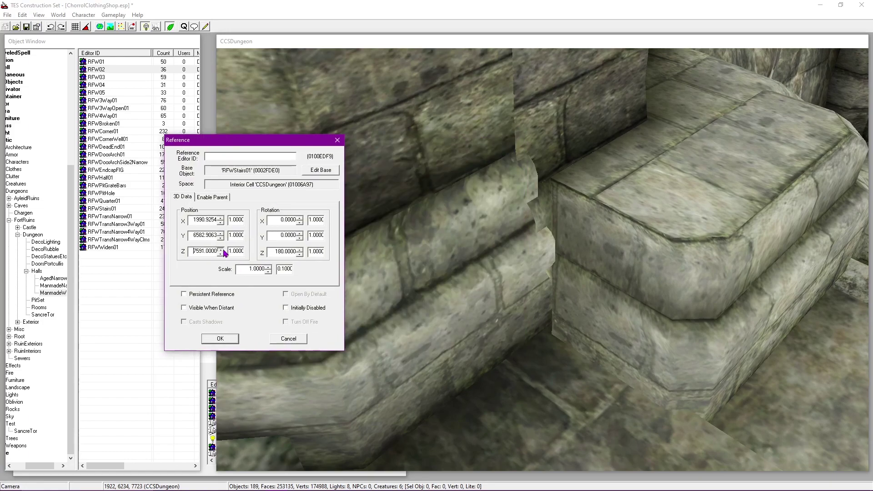
click(221, 249)
click(220, 249)
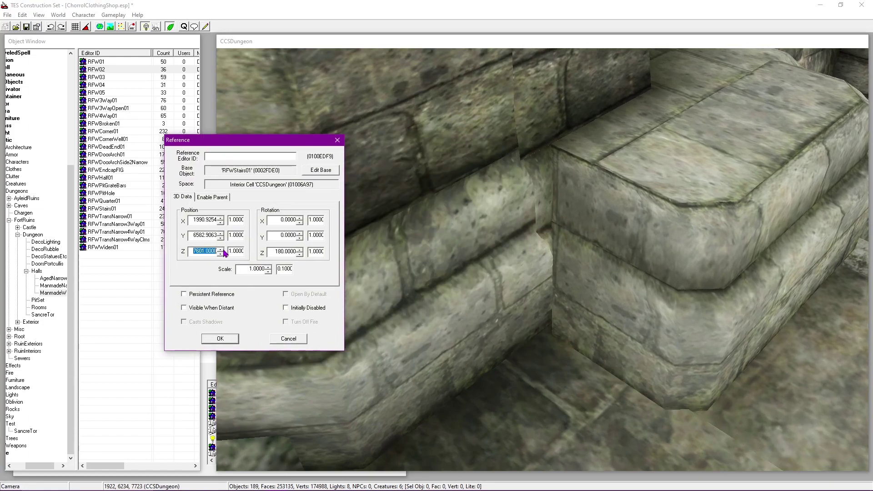
click(221, 249)
click(220, 339)
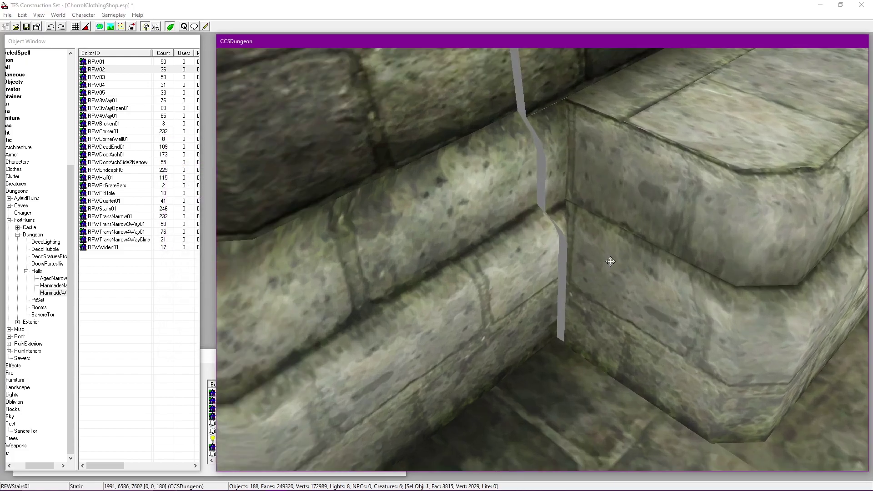
Step: Set the RFWStairs01 piece's position to X 1988 and Y 6587 to close the gap against the RFW02 hall
mouse_move(610, 261)
middle_down()
mouse_move(653, 255)
mouse_move(609, 251)
mouse_move(620, 252)
middle_up()
double_click(621, 251)
drag(449, 142, 199, 141)
drag(140, 238, 158, 239)
key(BackSpace)
click(150, 239)
click(151, 236)
click(150, 224)
click(151, 224)
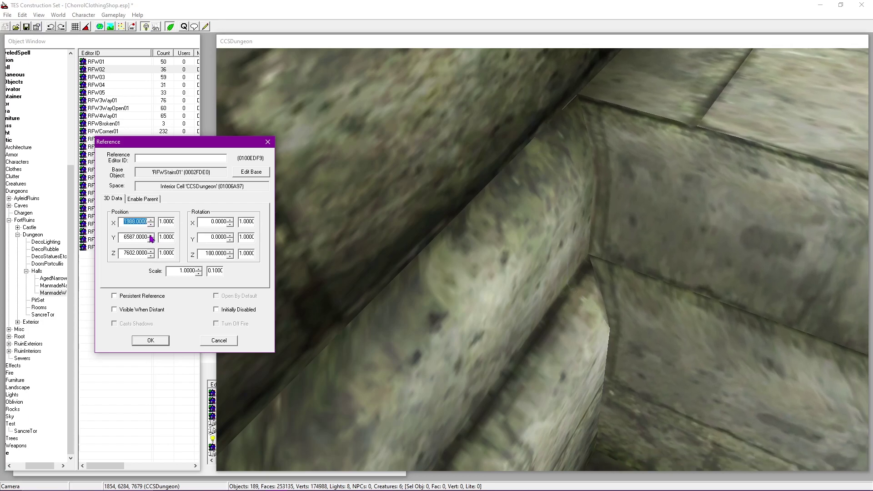
click(150, 340)
Step: Test the RFWStairs01 piece's Y position at 6588 against the hall joint and return it to 6587
scroll(519, 278, up, 5)
scroll(520, 278, down, 4)
middle_drag(520, 278, 432, 258)
scroll(589, 336, up, 3)
middle_drag(588, 335, 485, 236)
double_click(485, 237)
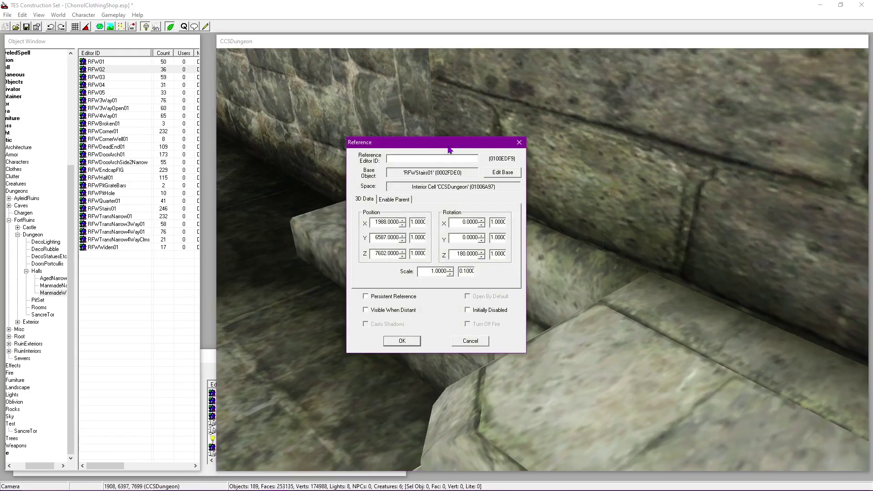
drag(449, 150, 222, 140)
double_click(173, 243)
double_click(173, 228)
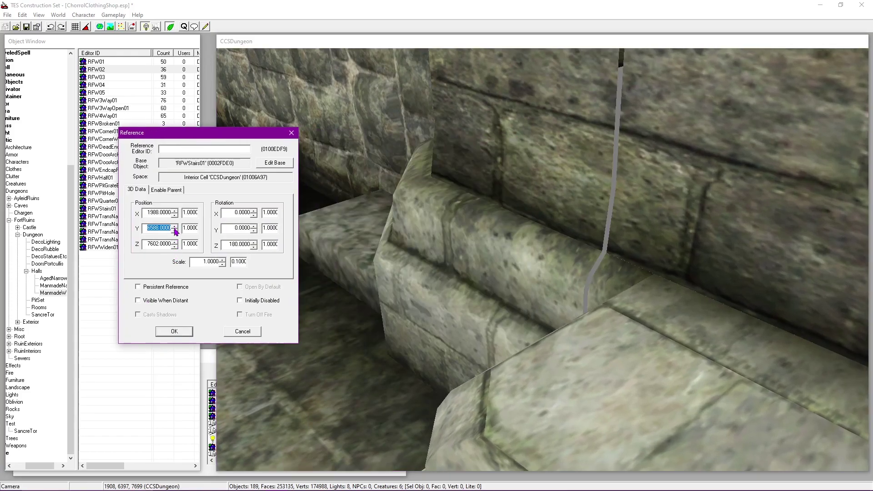
click(175, 214)
click(176, 210)
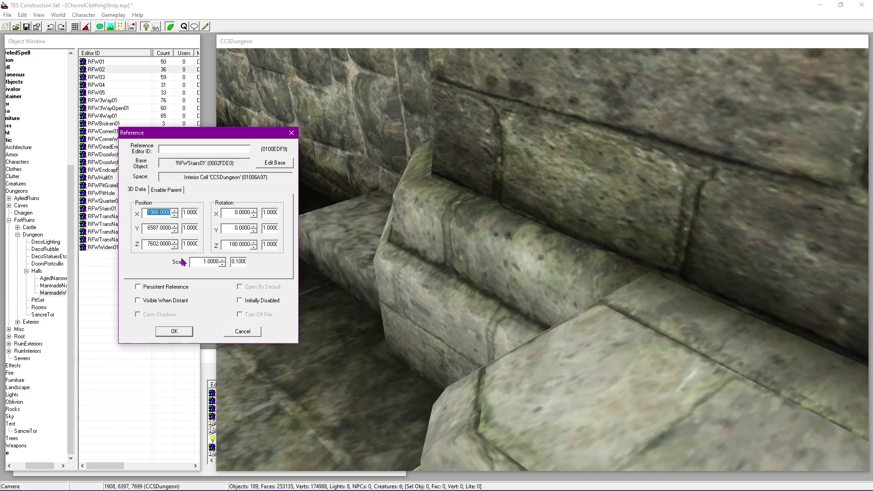
click(174, 331)
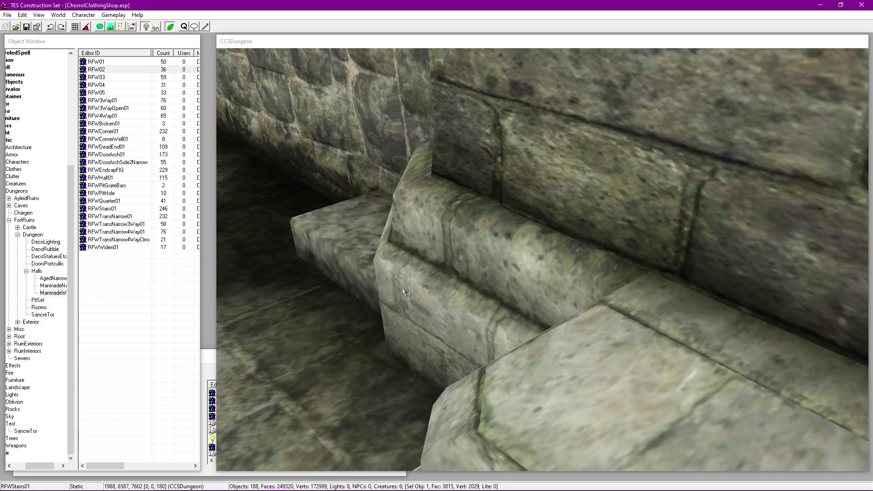
Step: Examine the hall and stairs from several angles and check the RFW02 hall's position data
scroll(404, 291, down, 10)
key(shift)
key(shift)
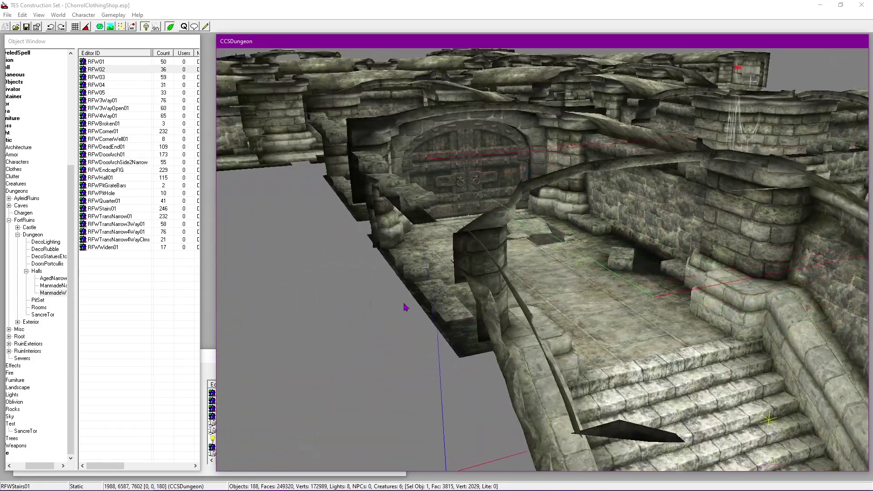
shift+middle_drag(391, 307, 448, 274)
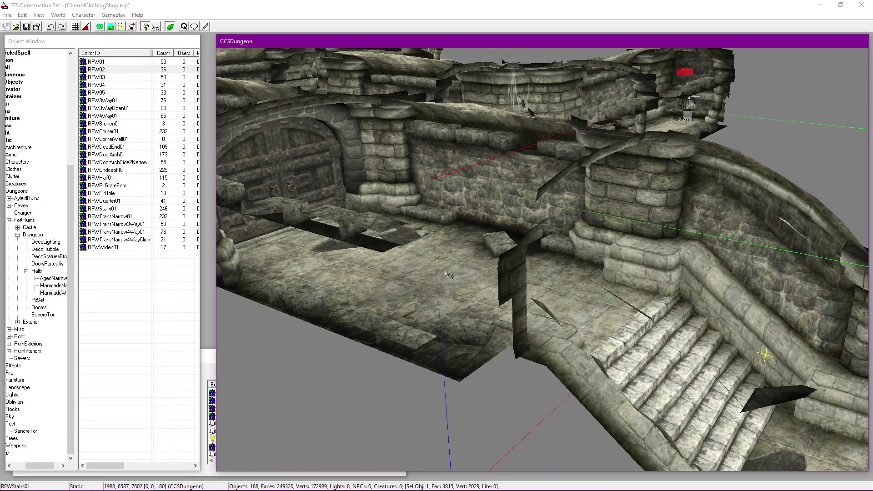
double_click(446, 270)
drag(381, 143, 278, 133)
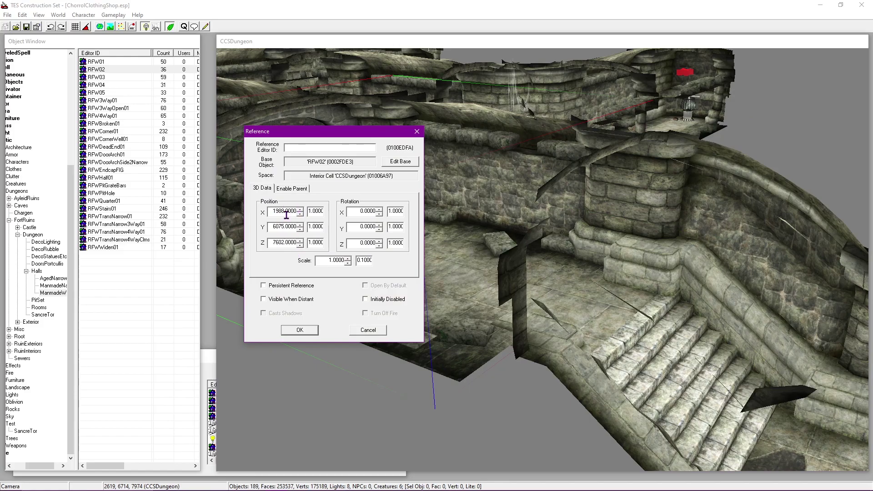
click(379, 335)
shift+middle_drag(503, 313, 422, 355)
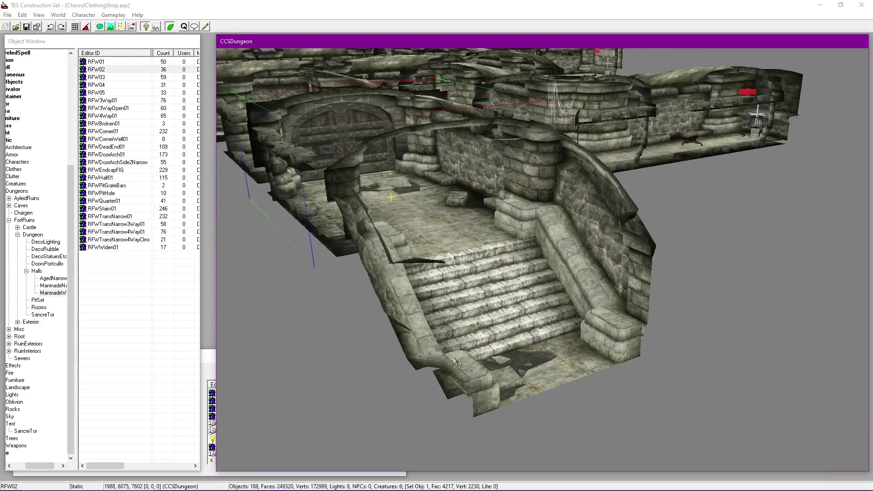
shift+middle_drag(539, 368, 660, 315)
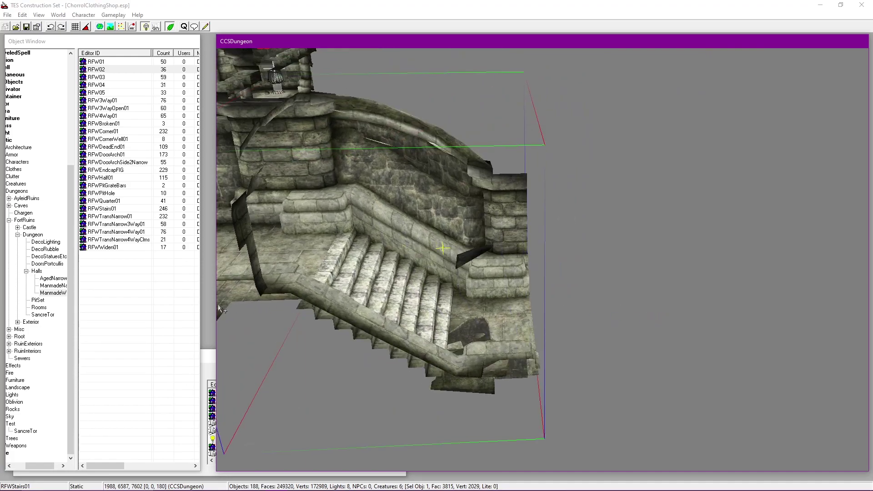
Step: Try an RFNStairs01 piece from the narrow man-made halls beside the foot of the wide stairs and delete it
click(51, 285)
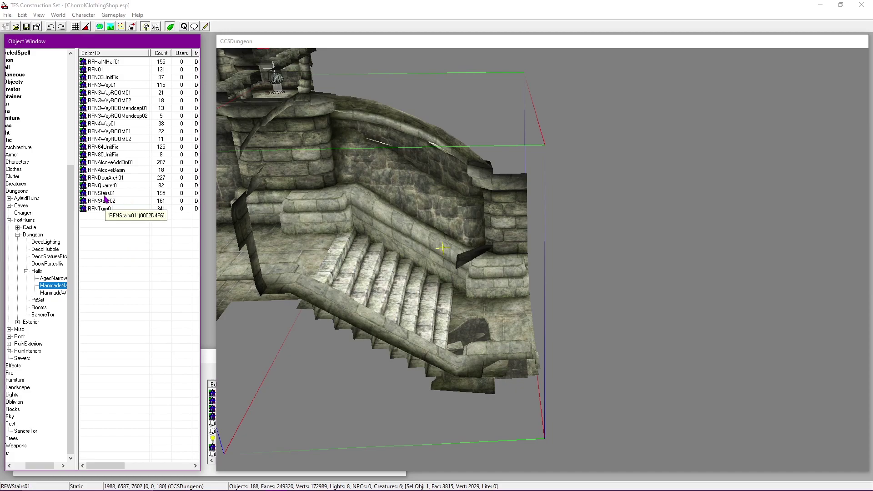
drag(624, 282, 623, 282)
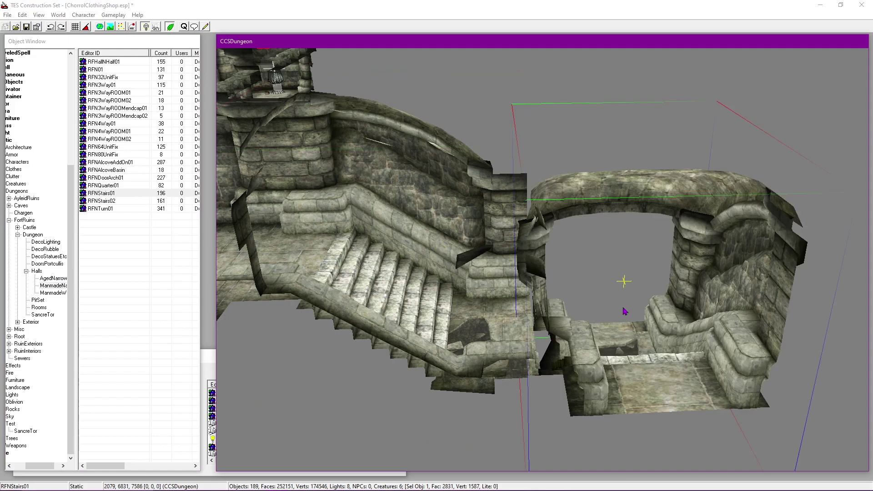
key(shift)
key(Delete)
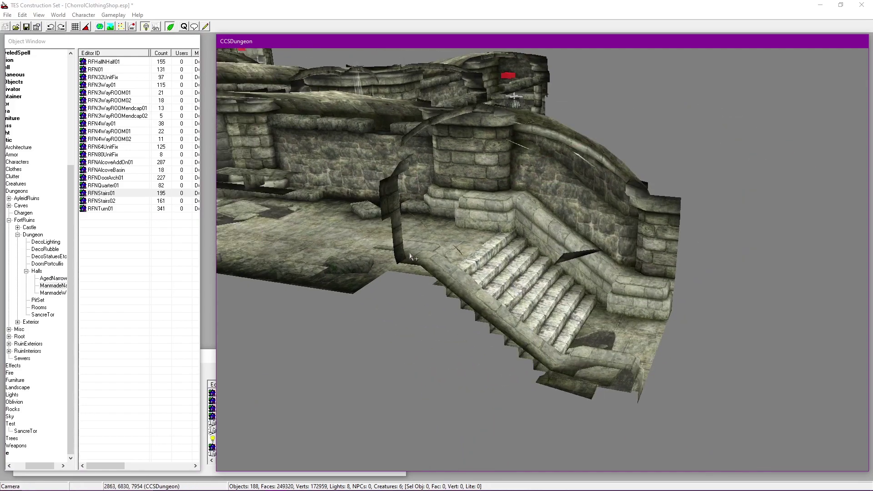
Step: Replace the RFWStairs01 piece with an RFNStairs02 piece turned about 92° and move it near the RFW02 hall's open end
click(407, 246)
key(shift)
key(shift)
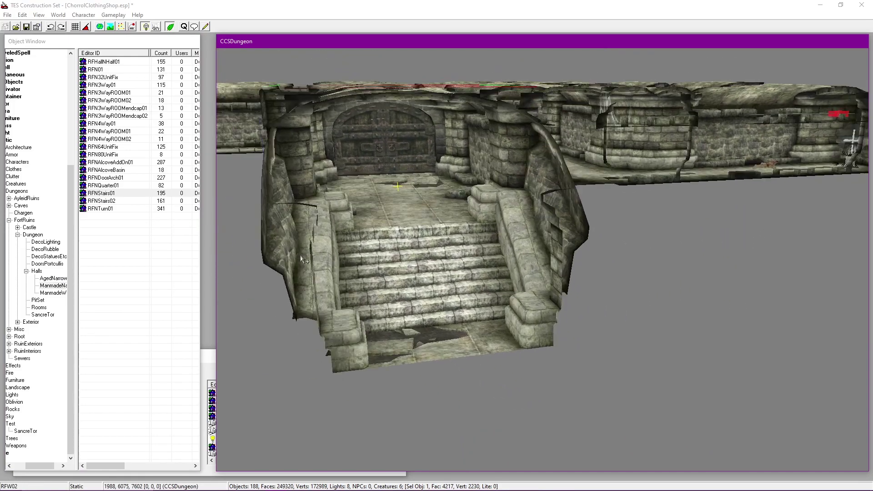
key(shift)
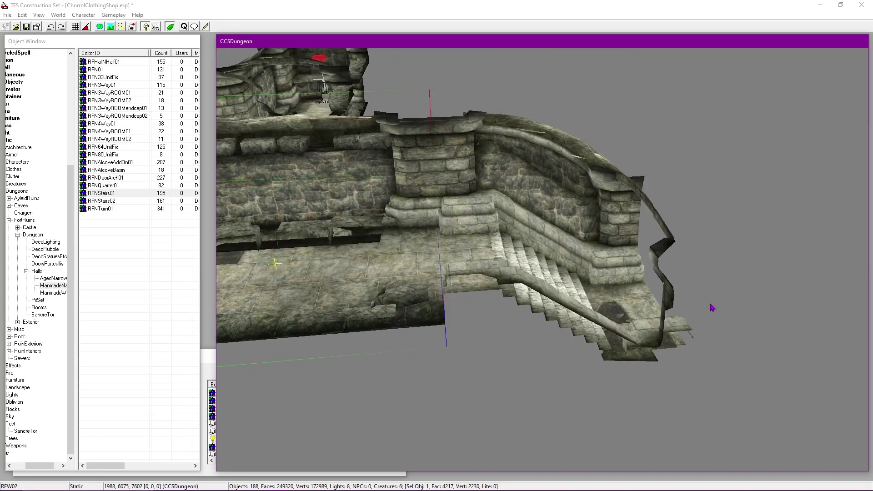
click(468, 269)
key(shift)
key(shift)
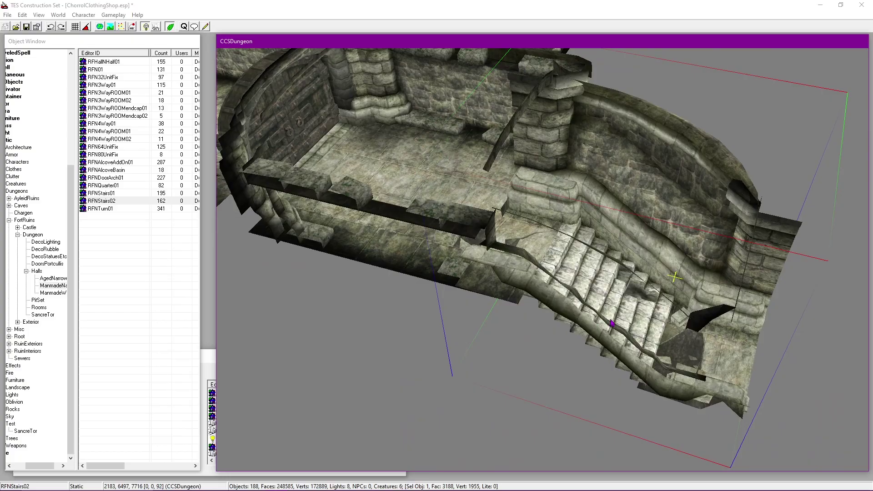
scroll(659, 281, up, 5)
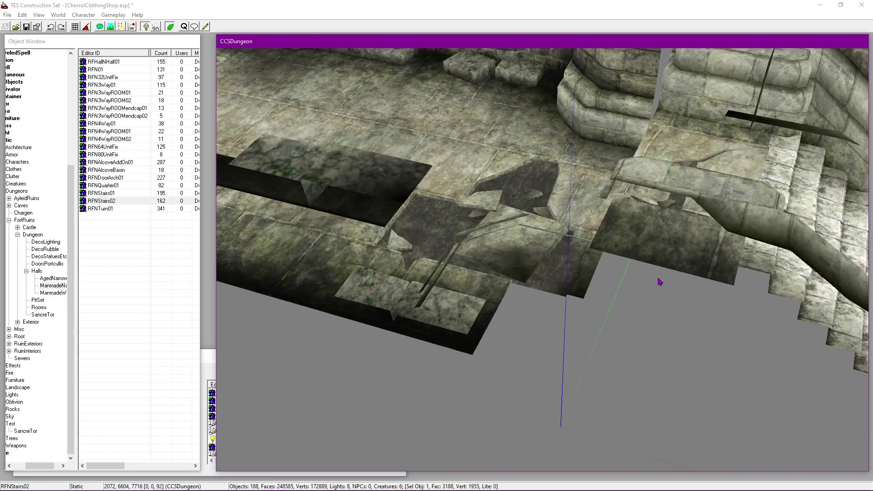
Step: Slide the RFNStairs02 piece toward the hall's end, to about X 2017, Y 6525, and set its Z position to 7603
key(shift)
drag(707, 250, 581, 138)
key(shift)
drag(713, 205, 675, 164)
key(shift)
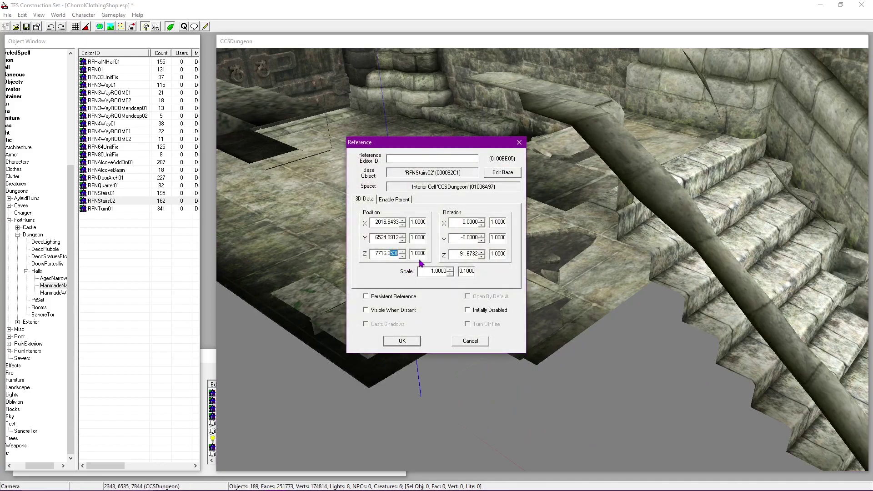
drag(403, 256, 404, 253)
click(402, 340)
Step: Move the RFNStairs02 piece closer to the hall, to about X 1977, Y 6589, and set its Z rotation to 90
scroll(651, 279, up, 3)
drag(651, 278, 663, 296)
scroll(677, 304, up, 3)
scroll(662, 296, down, 1)
double_click(663, 295)
drag(463, 254, 519, 261)
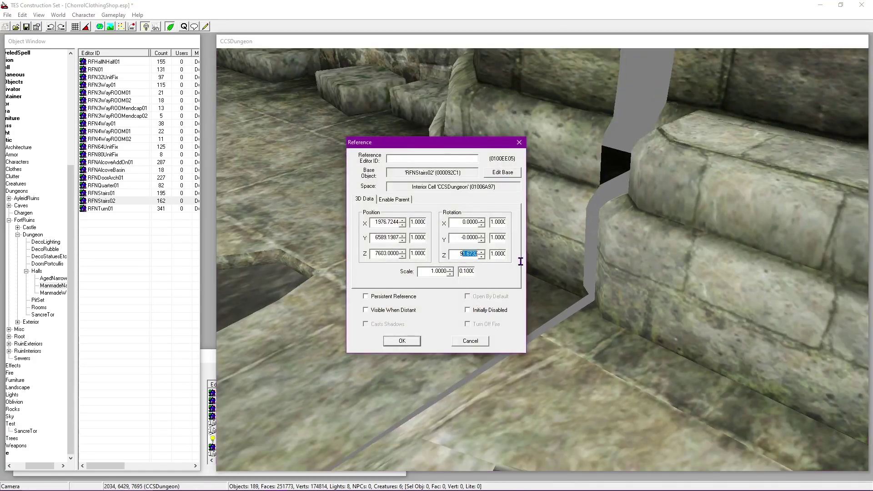
click(412, 343)
Step: Slide the RFNStairs02 piece to about X 1975, Y 6590 at the hall's open end
key(shift)
drag(849, 383, 839, 380)
scroll(534, 415, down, 5)
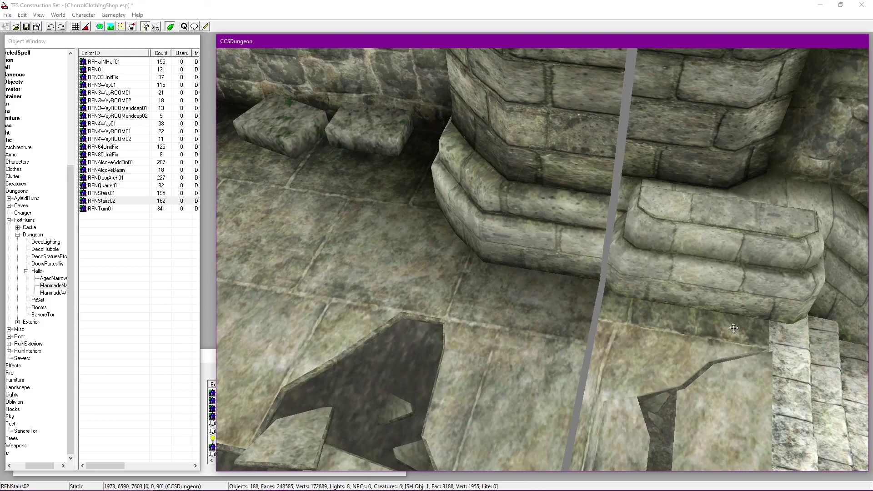
key(shift)
drag(552, 394, 558, 395)
Step: Copy the X position 1988 from the RFWTransNarrow01 piece to the RFNStairs02 piece to centre the stairs
double_click(548, 252)
drag(437, 141, 133, 52)
double_click(513, 336)
drag(402, 141, 190, 231)
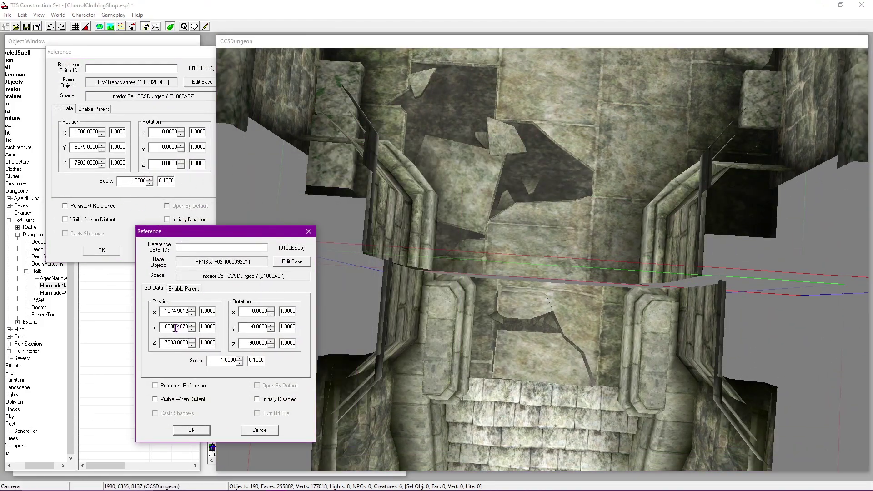
double_click(71, 132)
key(ctrl+c)
double_click(160, 312)
key(ctrl+v)
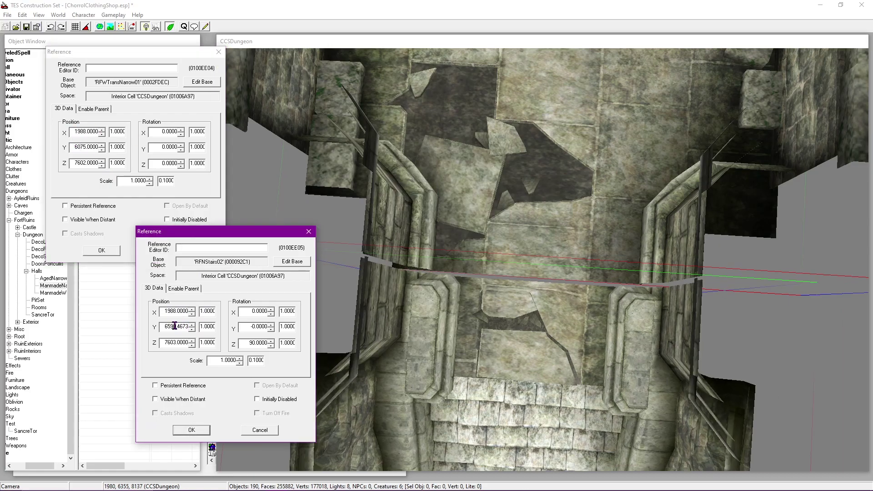
click(192, 432)
click(101, 251)
Step: Set the RFNStairs02 piece's Y position to 6587 to close the gap at the joint
scroll(448, 307, up, 5)
middle_drag(455, 302, 395, 291)
double_click(394, 284)
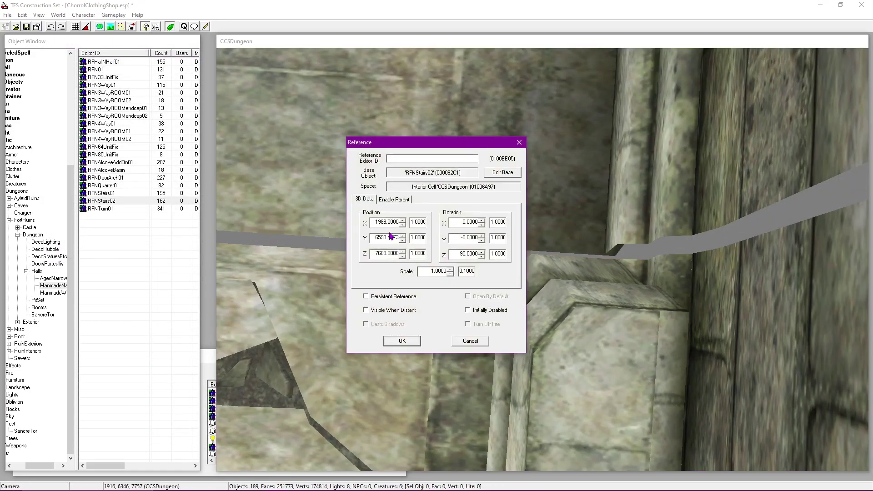
text(0)
click(402, 240)
click(402, 240)
click(402, 240)
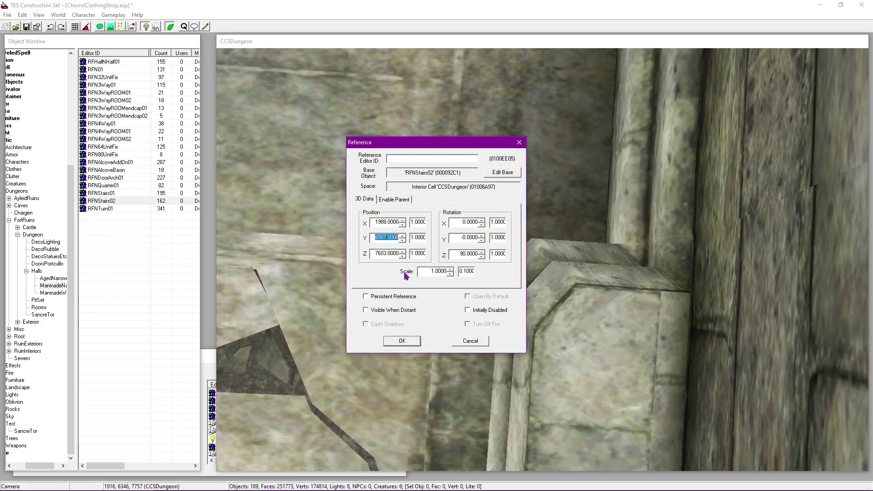
click(402, 340)
Step: Lower the RFNStairs02 piece to Z 7602 so its stonework lines up with the adjoining piece
scroll(492, 327, down, 6)
shift+middle_drag(492, 327, 658, 236)
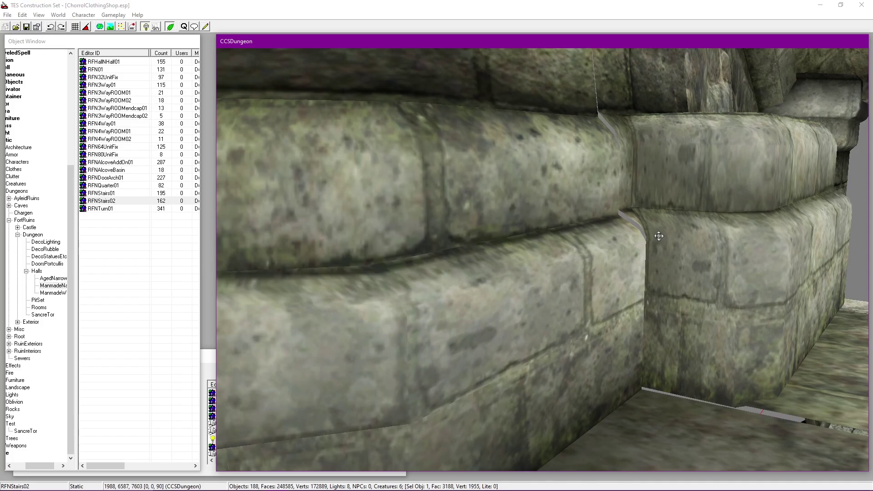
double_click(695, 232)
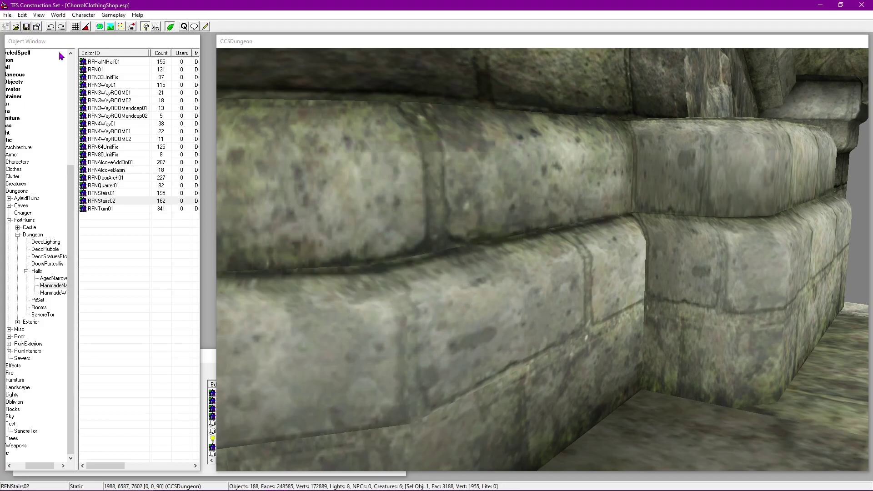
Step: Place a CCSDungeonFireBlue light near the head of the stairs, at about X 2001, Y 6322, Z 7690
shift+middle_drag(587, 227, 616, 235)
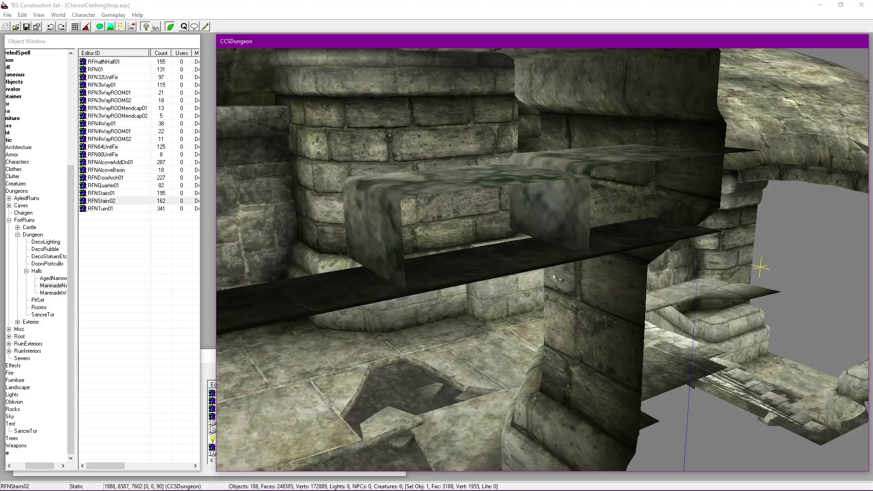
shift+middle_drag(554, 276, 599, 278)
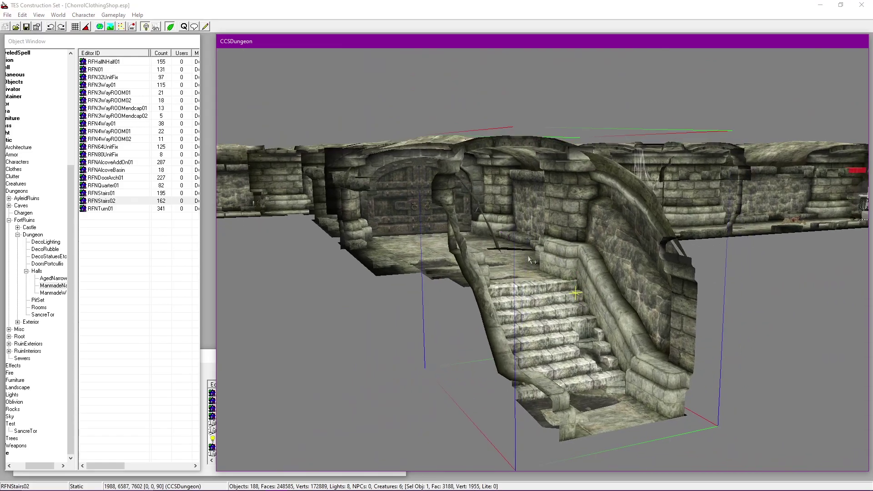
shift+middle_drag(355, 232, 599, 240)
scroll(599, 239, up, 3)
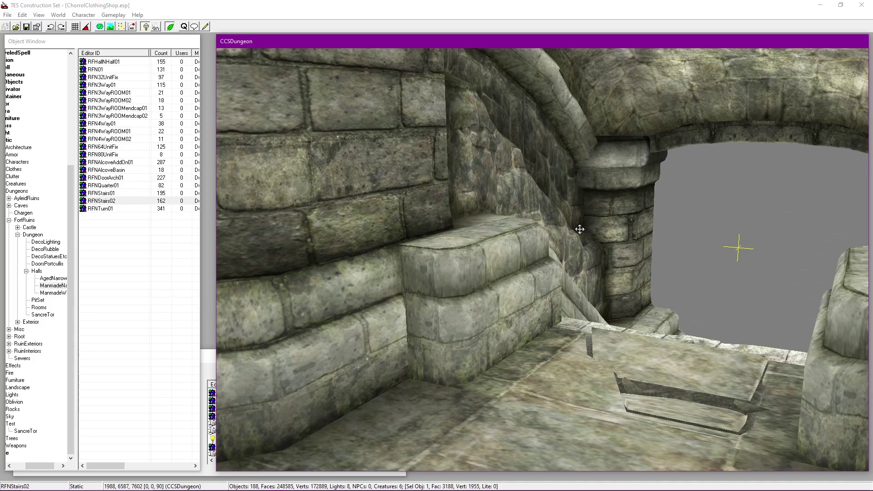
scroll(504, 279, up, 2)
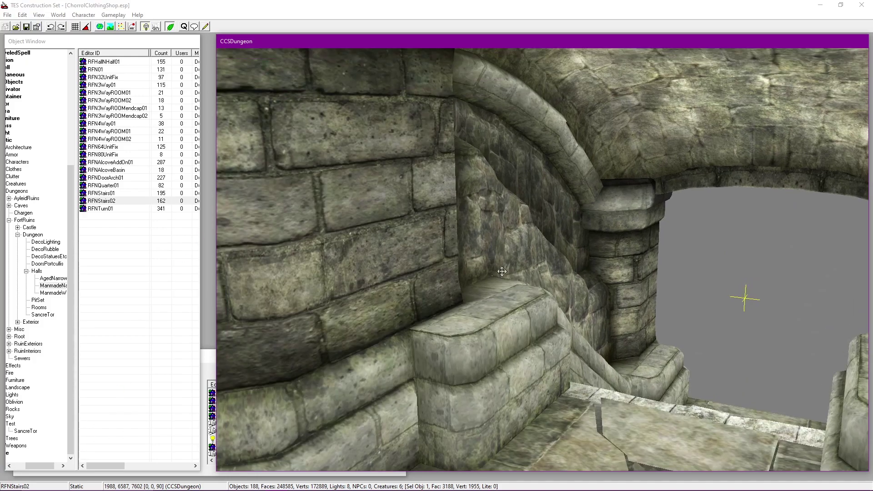
click(58, 455)
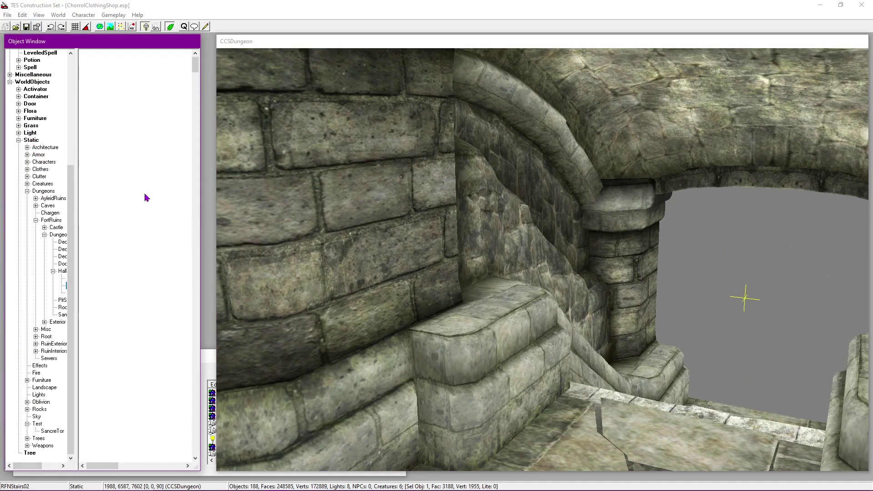
click(145, 194)
text(ccs)
scroll(125, 262, down, 7)
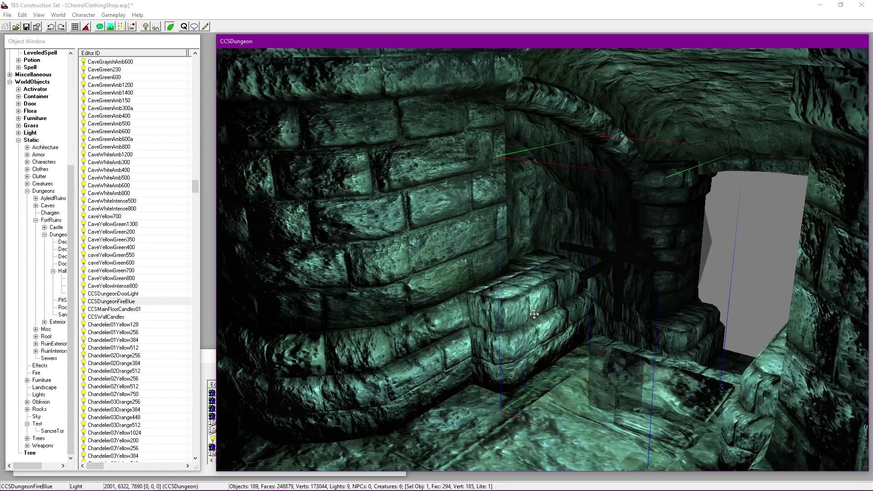
Step: Inspect the blue light's effect on the stonework near the stairs and delete the light
shift+middle_drag(534, 315, 403, 282)
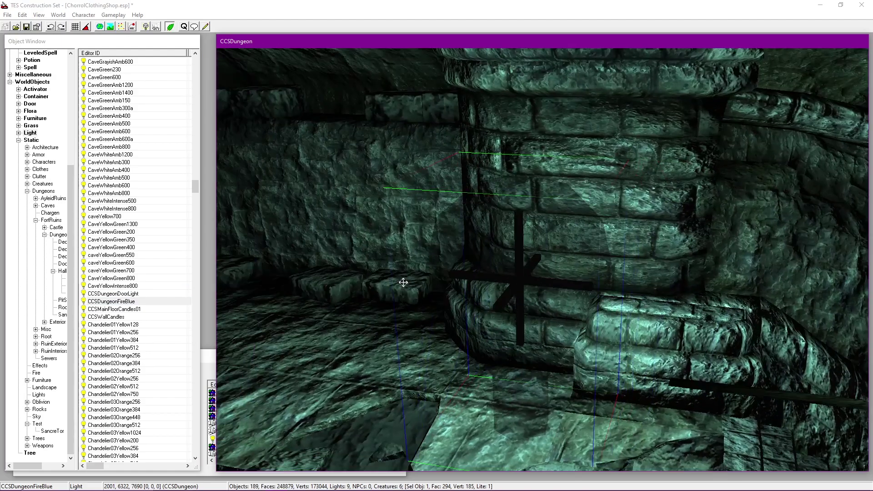
shift+middle_drag(608, 313, 647, 353)
key(a)
key(a)
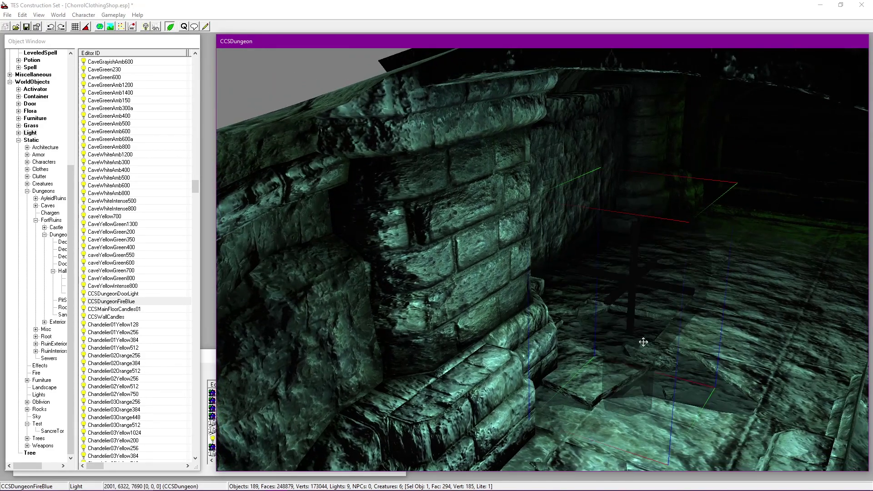
key(Delete)
Step: Save the plugin and restore the bright viewport lighting around the RFNStairs02 stairs
click(29, 30)
key(a)
click(417, 294)
scroll(451, 297, down, 7)
shift+middle_drag(451, 296, 546, 290)
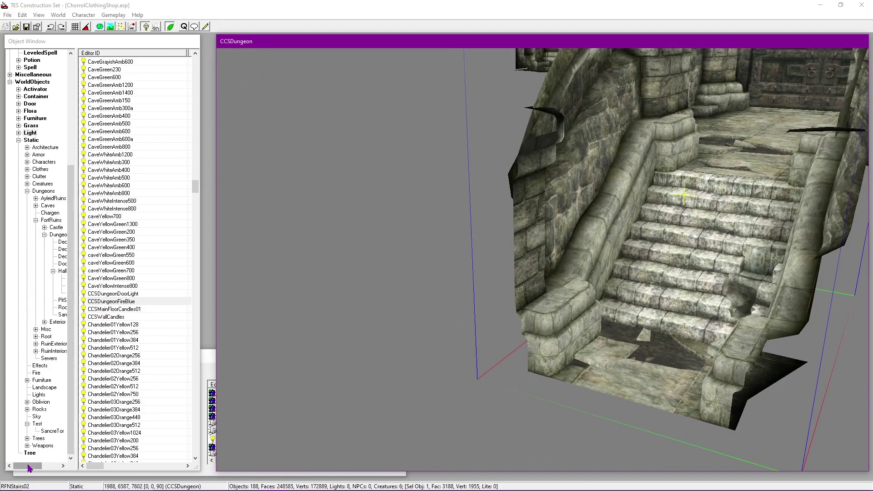
Step: Place an RFNTurn01 piece from the ManmadeNarrow halls past the foot of the RFNStairs02 stairs, at about X 1963, Y 6966, Z 7369
drag(28, 468, 45, 468)
click(41, 286)
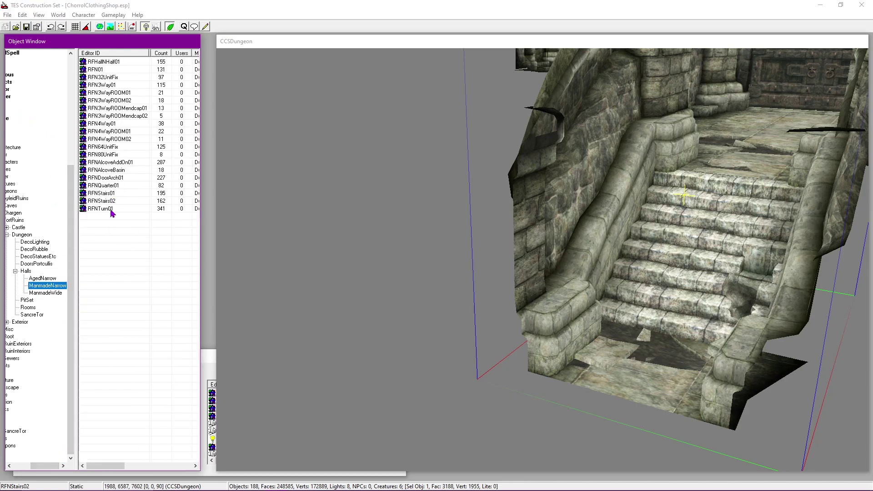
drag(296, 294, 332, 307)
scroll(352, 320, down, 3)
drag(409, 278, 441, 332)
shift+middle_drag(441, 332, 502, 370)
drag(502, 370, 649, 366)
shift+middle_drag(649, 366, 550, 352)
scroll(549, 352, up, 3)
drag(703, 367, 725, 370)
shift+middle_drag(725, 370, 496, 273)
scroll(645, 339, down, 2)
shift+middle_drag(694, 349, 631, 284)
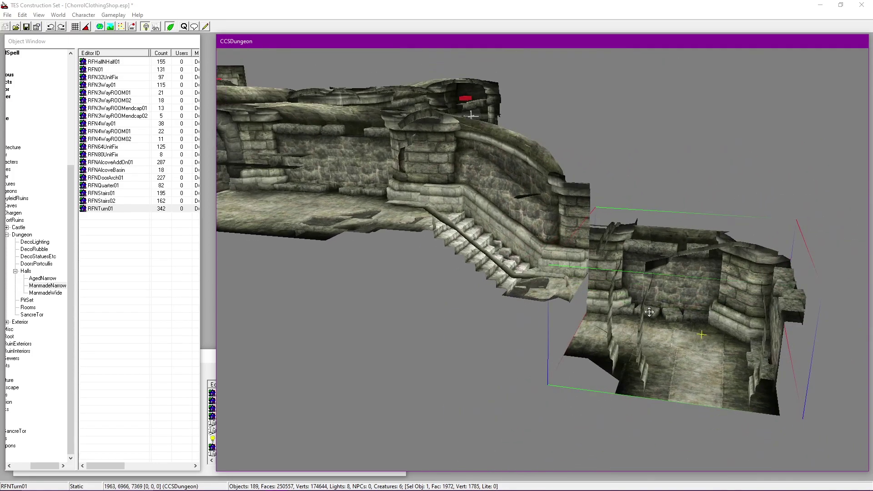
Step: Raise the RFNTurn01 piece to about Z 7477 to bring its floor near the landing of the stairs
scroll(632, 285, up, 3)
shift+middle_drag(673, 362, 615, 345)
scroll(629, 359, up, 3)
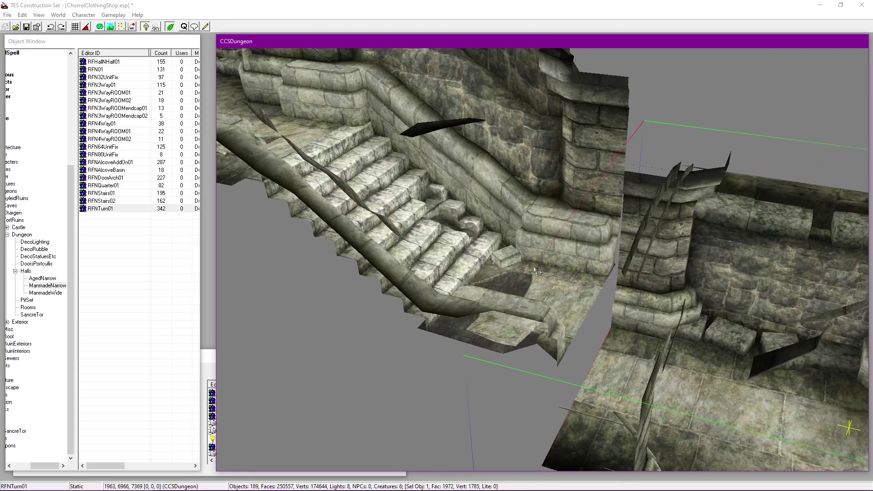
double_click(537, 271)
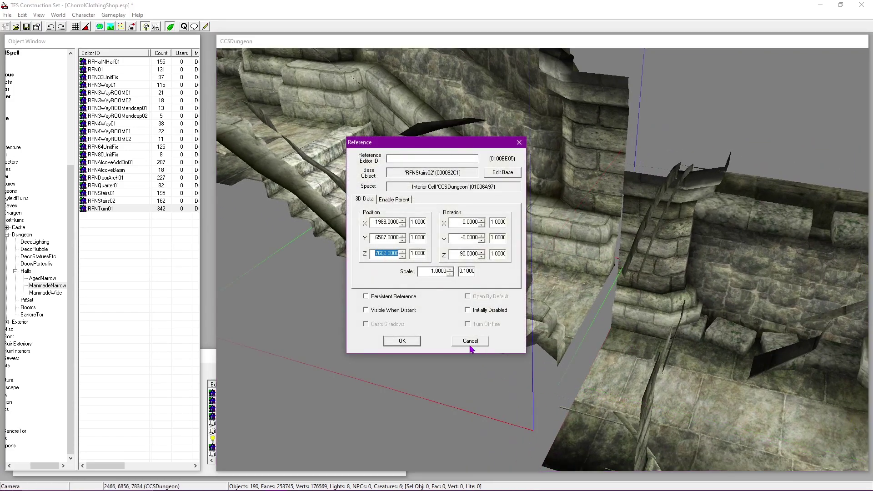
click(470, 341)
double_click(445, 287)
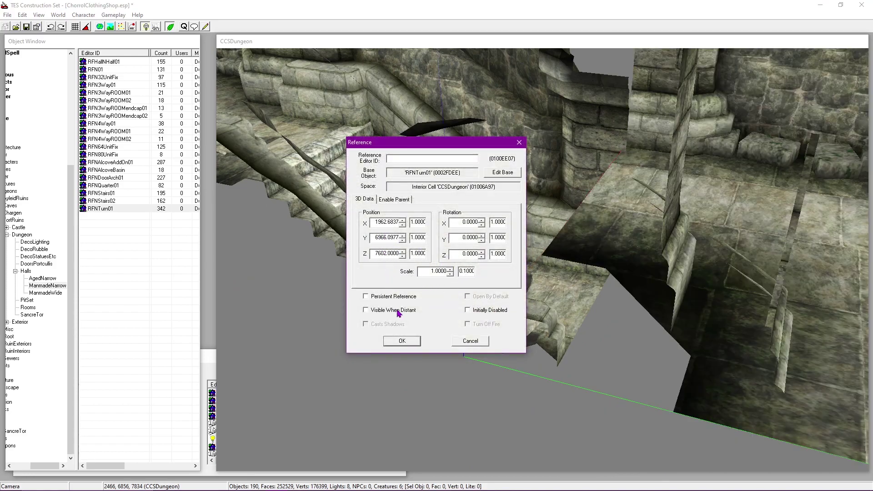
click(403, 255)
drag(403, 256, 402, 256)
click(401, 340)
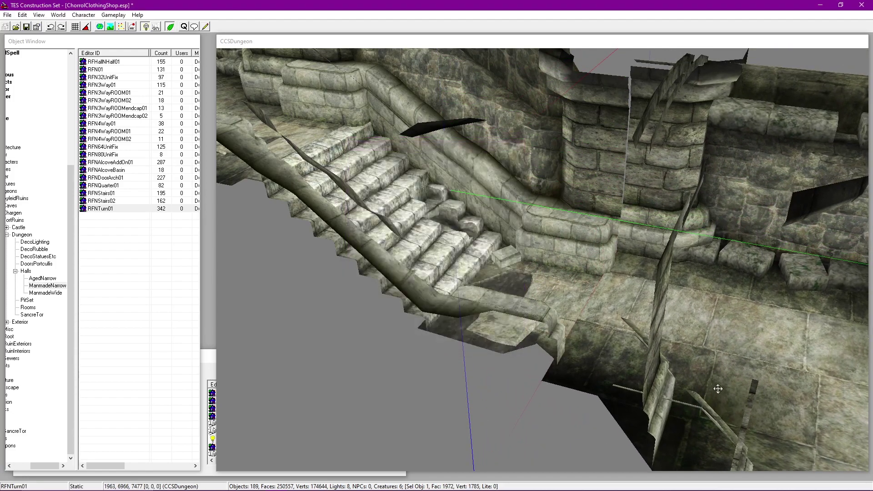
Step: Move the RFNTurn01 piece up against the foot of the stairs and lower it to Z 7474
scroll(759, 347, up, 5)
drag(739, 323, 553, 323)
middle_drag(554, 323, 595, 333)
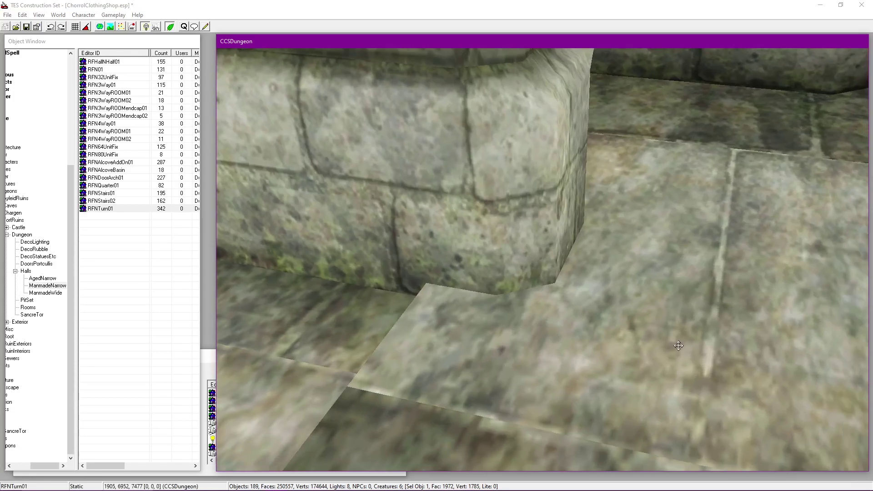
double_click(595, 333)
drag(442, 143, 208, 141)
click(171, 254)
click(171, 254)
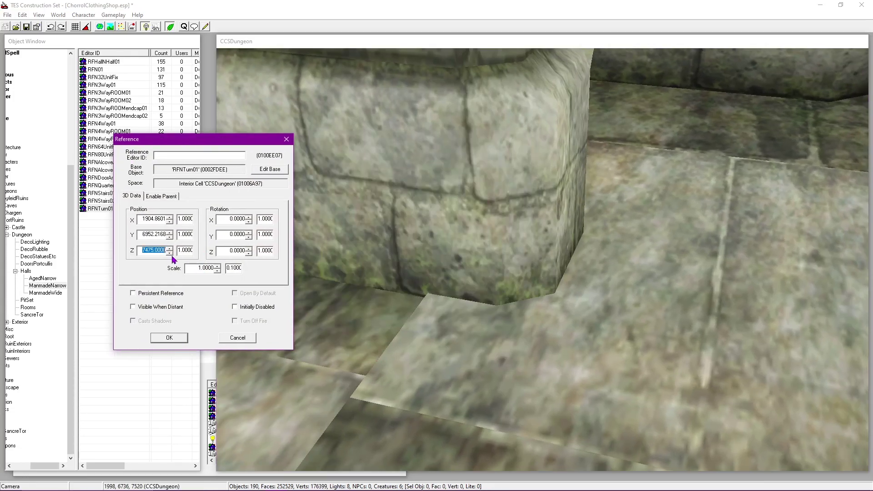
click(170, 254)
click(173, 338)
Step: Align the RFNTurn01 piece with the stairs at X 1988, Y 6971 and save the plugin
drag(595, 336, 700, 350)
drag(715, 296, 641, 296)
scroll(641, 295, down, 4)
middle_drag(641, 295, 700, 339)
scroll(633, 282, up, 5)
double_click(700, 338)
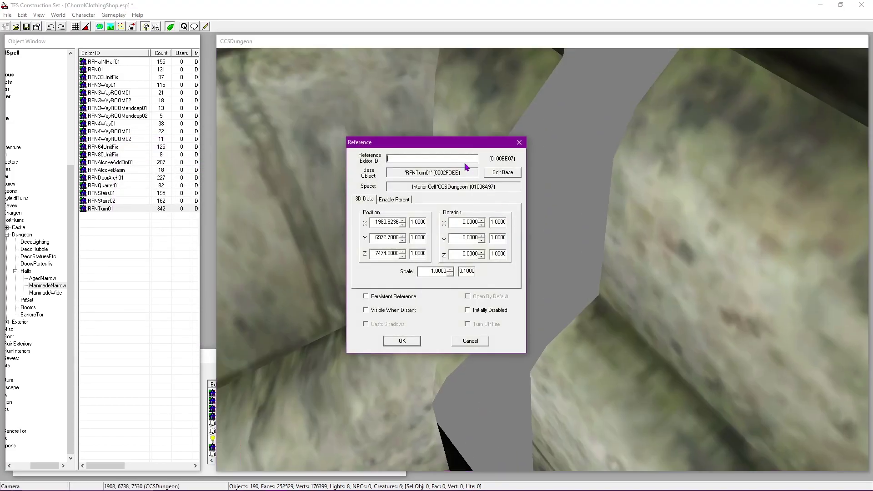
drag(409, 136, 175, 175)
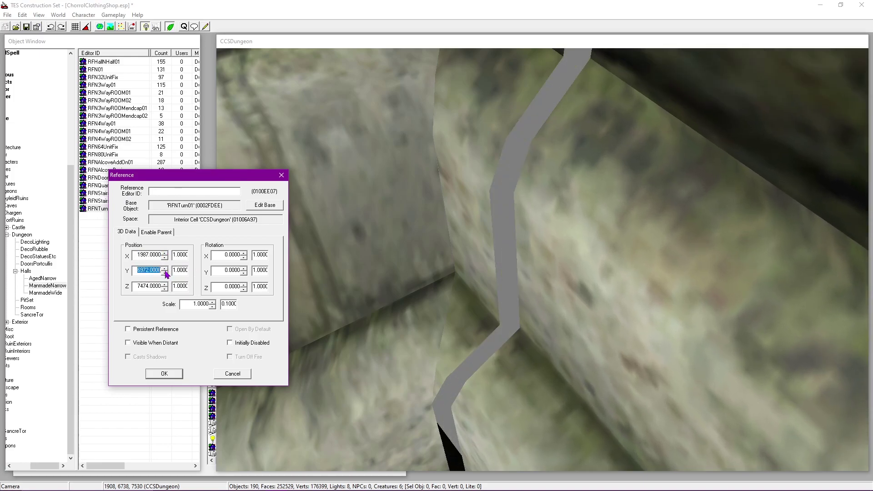
click(164, 253)
click(164, 253)
click(165, 268)
click(165, 273)
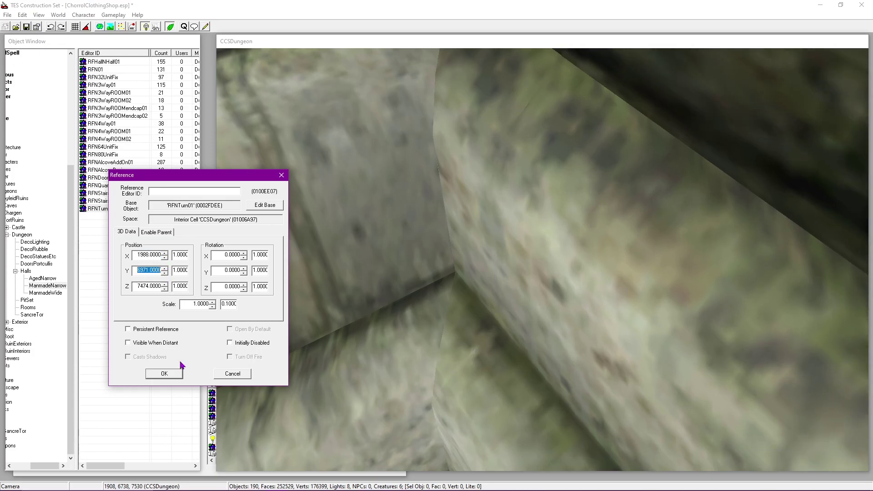
click(164, 373)
click(27, 28)
Step: Place an RFNStairs01 piece beside the open end of the turn and rotate it roughly to face the opening
click(482, 296)
shift+middle_drag(487, 251, 242, 255)
drag(101, 193, 398, 373)
shift+middle_drag(399, 372, 562, 326)
double_click(507, 146)
click(471, 340)
shift+middle_drag(476, 318, 341, 340)
click(424, 347)
right_drag(342, 340, 475, 339)
Step: Set the RFNStairs01 piece's Z rotation to 180 and raise it to about Z 7443
double_click(475, 339)
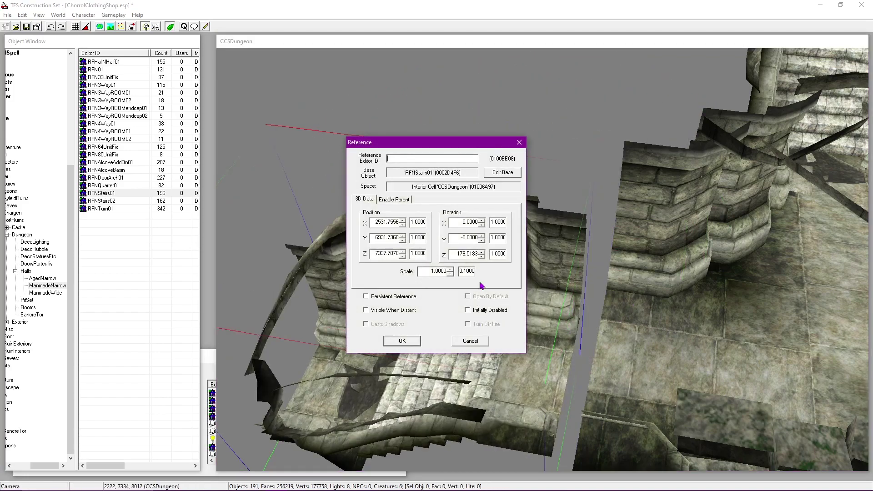
click(402, 251)
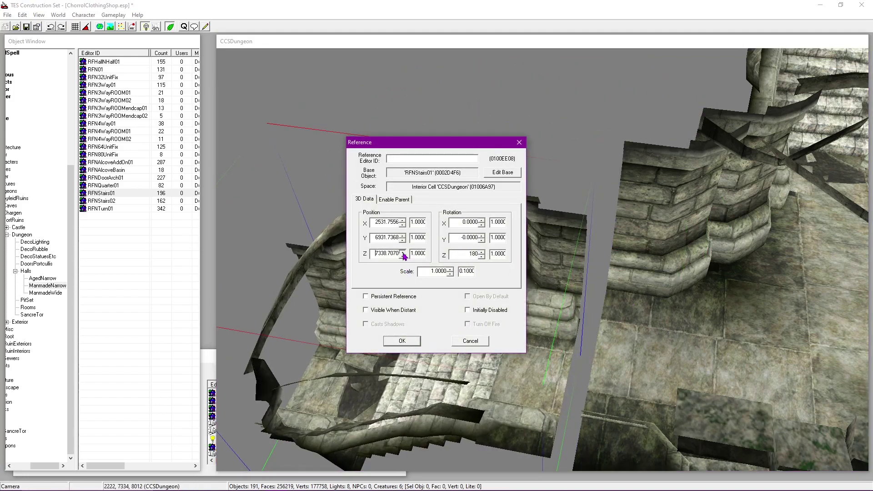
drag(402, 252, 402, 253)
click(397, 338)
Step: Move the RFNStairs01 piece against the turn's opening and raise it to Z 7474
drag(409, 339, 434, 363)
scroll(582, 296, up, 4)
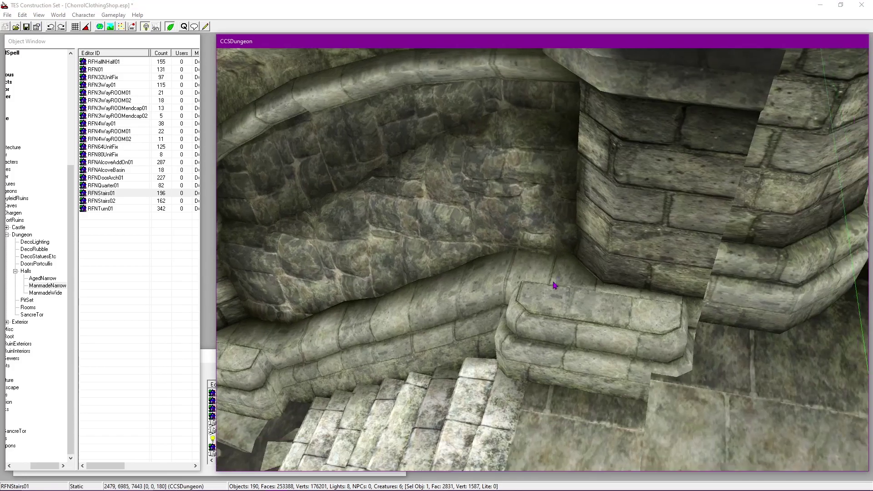
middle_drag(583, 296, 486, 288)
double_click(487, 288)
click(403, 252)
drag(403, 252, 402, 259)
click(402, 257)
click(396, 338)
Step: Close the seam between RFNStairs01 and the turn by setting the stairs to X 2500, Y 6971, and save the plugin
drag(443, 293, 396, 255)
key(shift)
scroll(478, 276, up, 3)
middle_drag(477, 276, 518, 300)
mouse_move(518, 300)
mouse_down()
mouse_move(522, 307)
mouse_move(516, 304)
mouse_up()
middle_drag(516, 303, 466, 299)
double_click(465, 299)
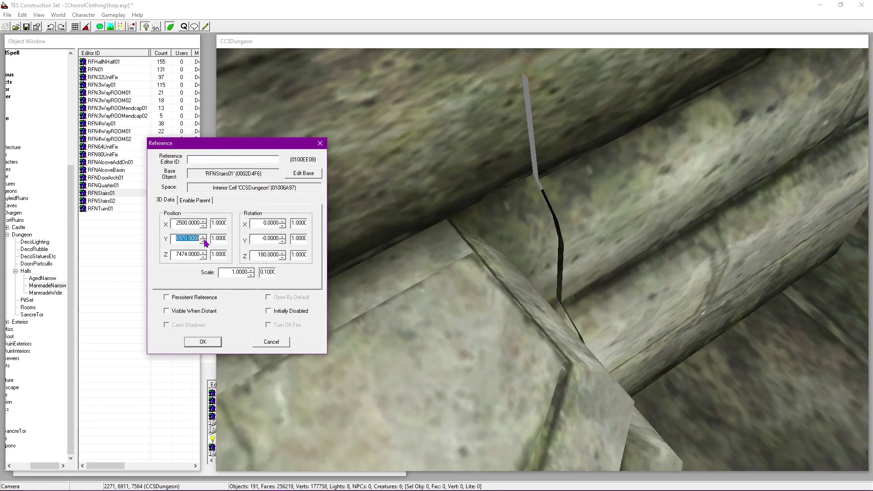
click(213, 340)
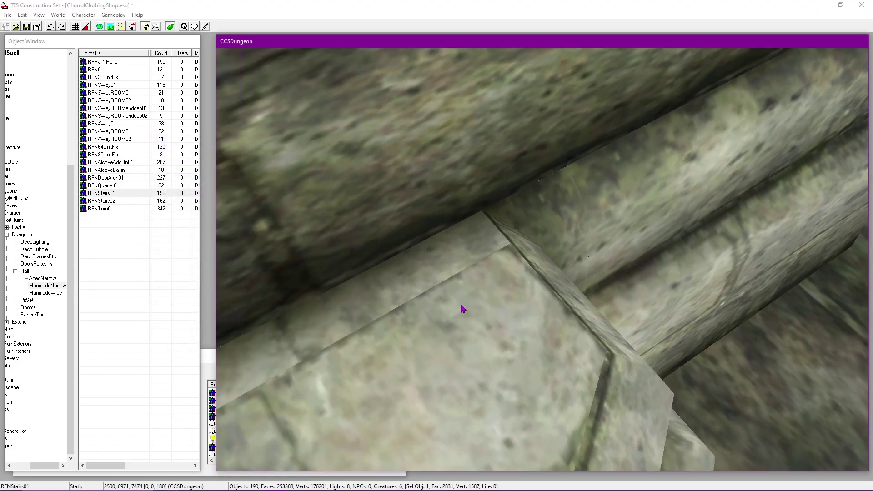
scroll(455, 311, down, 4)
shift+middle_drag(454, 311, 326, 268)
click(26, 27)
shift+middle_drag(523, 255, 575, 269)
scroll(420, 208, down, 4)
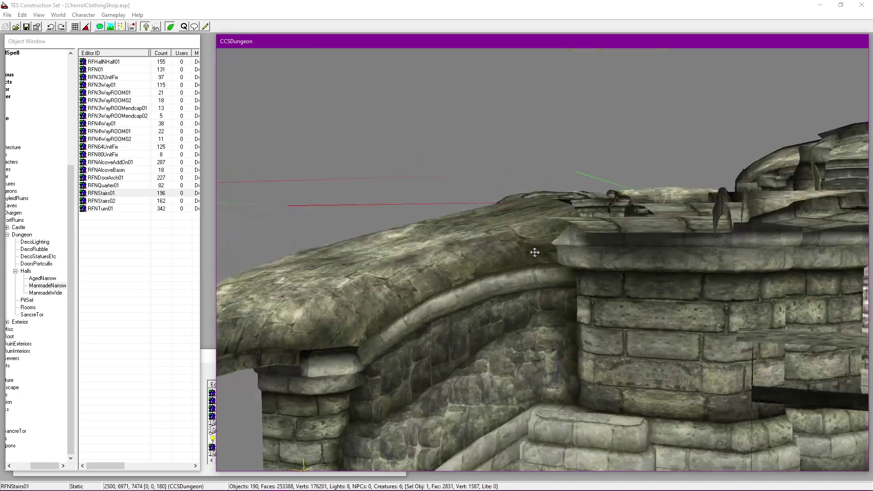
click(27, 28)
Step: Place a second RFNTurn01 piece near the foot of the RFNStairs01 stairs and set its Z rotation to 180
scroll(463, 225, down, 10)
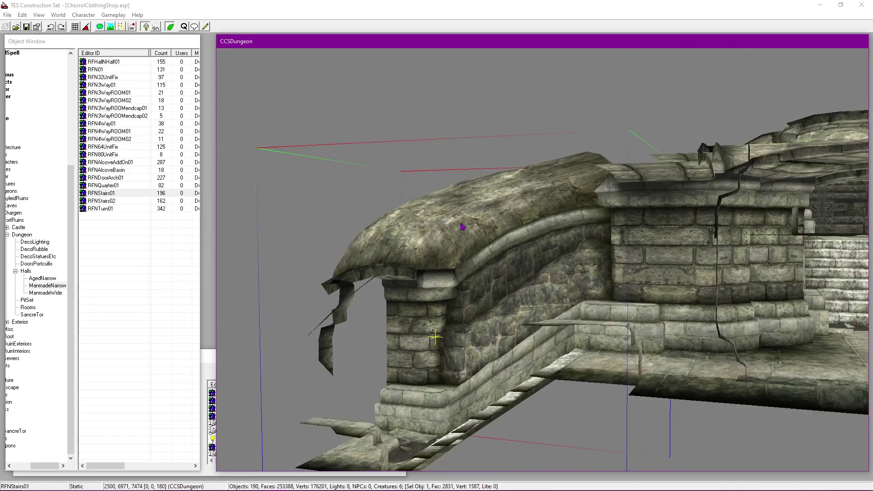
shift+middle_drag(490, 303, 324, 263)
scroll(324, 263, up, 5)
middle_drag(604, 216, 682, 159)
scroll(575, 286, up, 4)
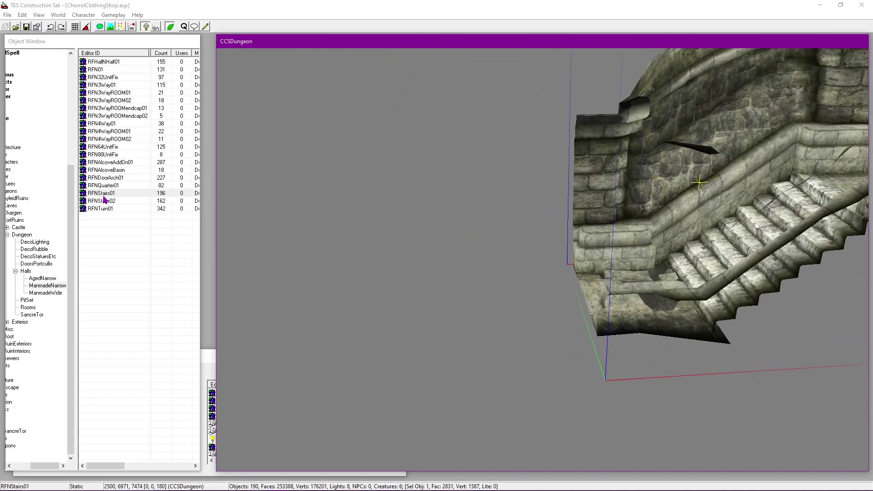
drag(97, 211, 428, 311)
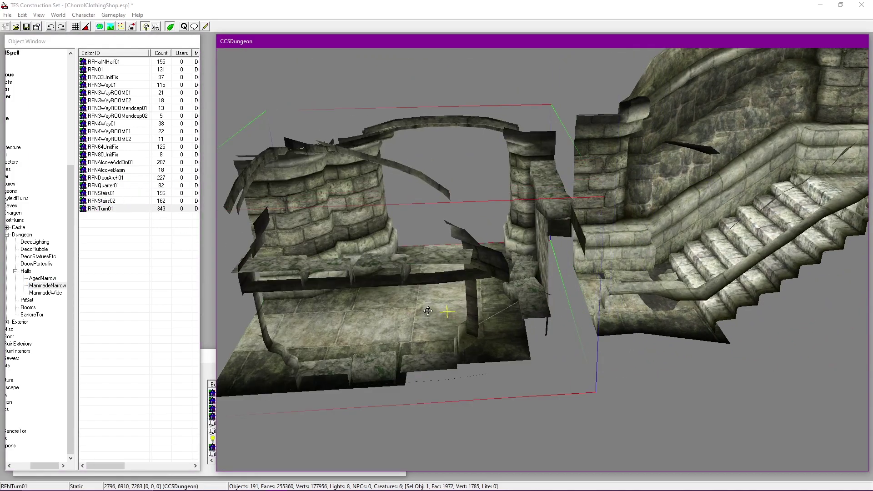
right_drag(336, 312, 443, 317)
double_click(443, 316)
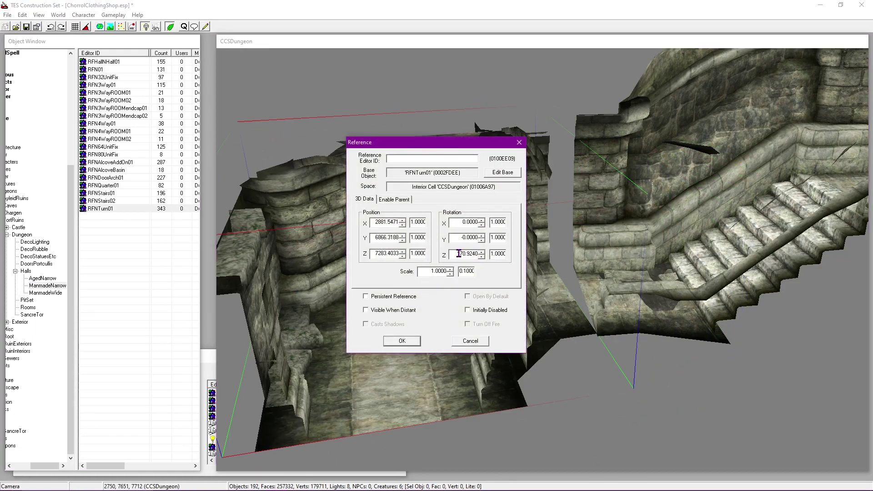
click(411, 339)
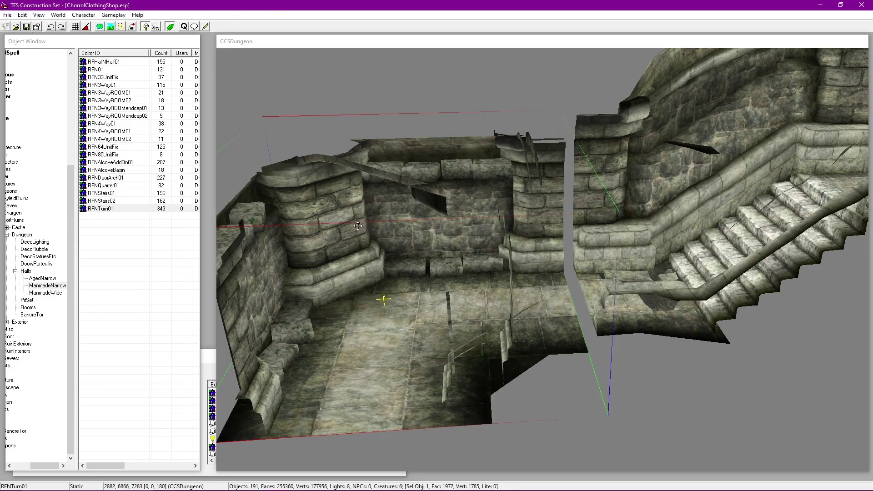
Step: Move the second RFNTurn01 piece toward the foot of RFNStairs01 and raise it to Z 7353
drag(343, 226, 500, 301)
scroll(500, 302, up, 5)
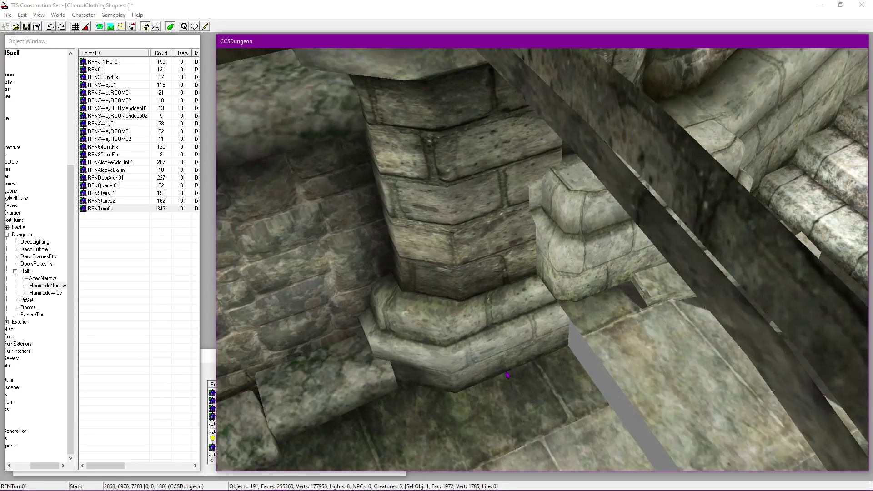
scroll(459, 320, up, 4)
double_click(458, 320)
drag(388, 138, 224, 137)
click(231, 250)
key(BackSpace)
key(BackSpace)
key(BackSpace)
key(BackSpace)
click(241, 246)
click(237, 339)
Step: Lower the second RFNTurn01 piece to Z 7346 so its stonework lines up with the stairs
key(shift)
drag(421, 286, 432, 253)
double_click(431, 253)
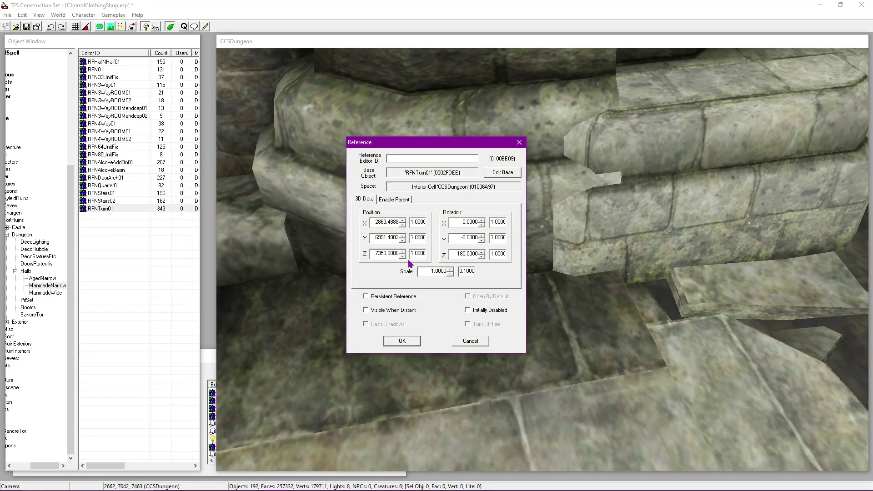
click(400, 256)
click(402, 340)
Step: Close the gap between the second RFNTurn01 piece and RFNStairs01 by setting the turn to X 2884, Y 6971
scroll(507, 305, up, 3)
drag(507, 305, 477, 255)
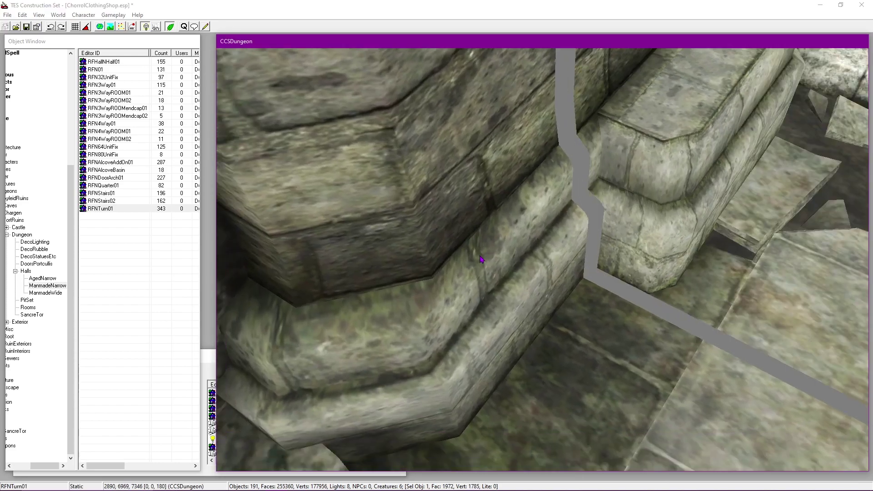
scroll(489, 294, up, 4)
double_click(489, 296)
drag(404, 142, 211, 170)
key(BackSpace)
drag(206, 250, 190, 266)
click(208, 267)
click(209, 263)
click(209, 263)
click(209, 248)
click(209, 252)
click(209, 252)
click(209, 252)
click(209, 252)
click(209, 252)
click(209, 268)
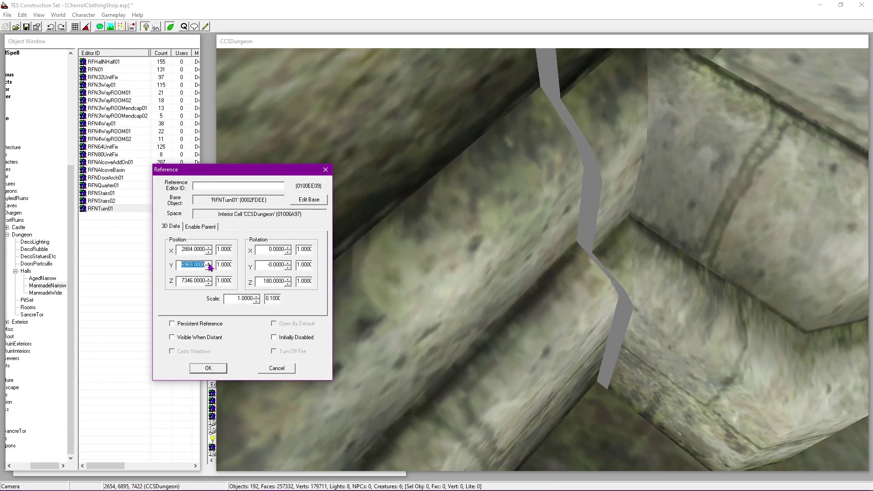
click(209, 263)
click(209, 262)
click(208, 247)
click(209, 252)
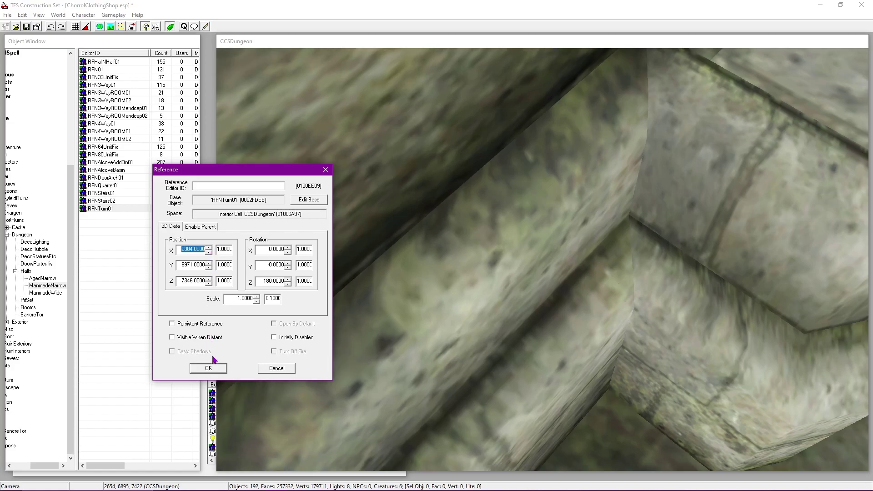
click(214, 367)
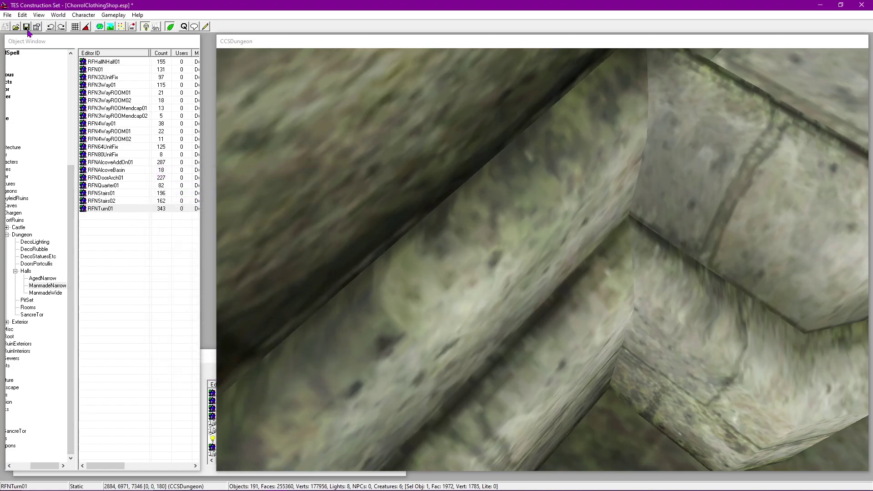
Step: Save the plugin and inspect the new turn and stairs from inside and outside, ending at the turn's open end
click(484, 272)
scroll(482, 270, down, 8)
shift+middle_drag(482, 270, 615, 203)
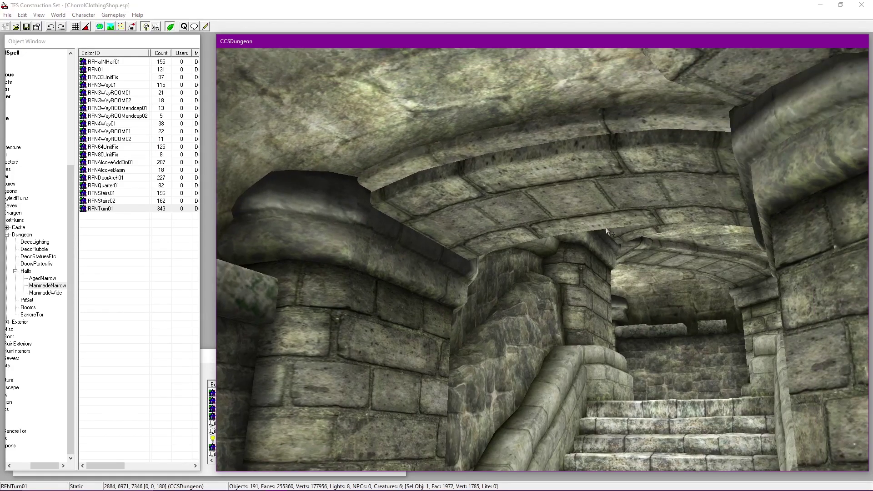
scroll(595, 269, down, 3)
shift+middle_drag(595, 269, 596, 314)
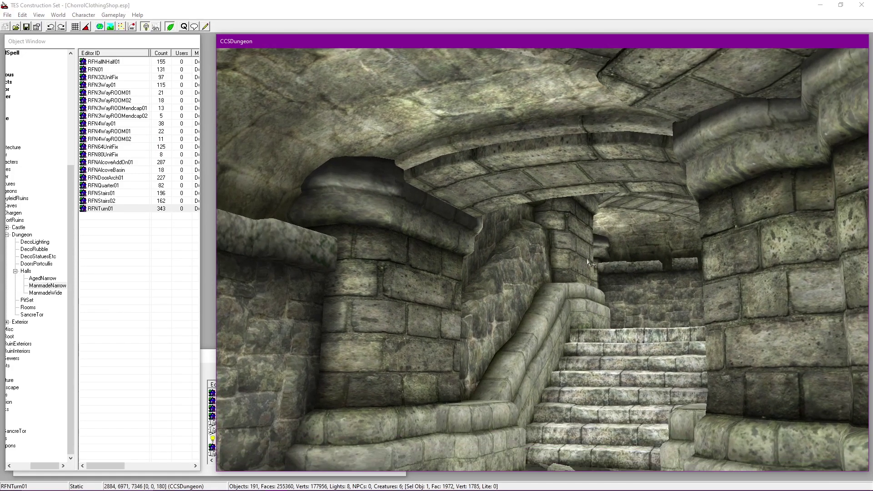
scroll(587, 263, down, 15)
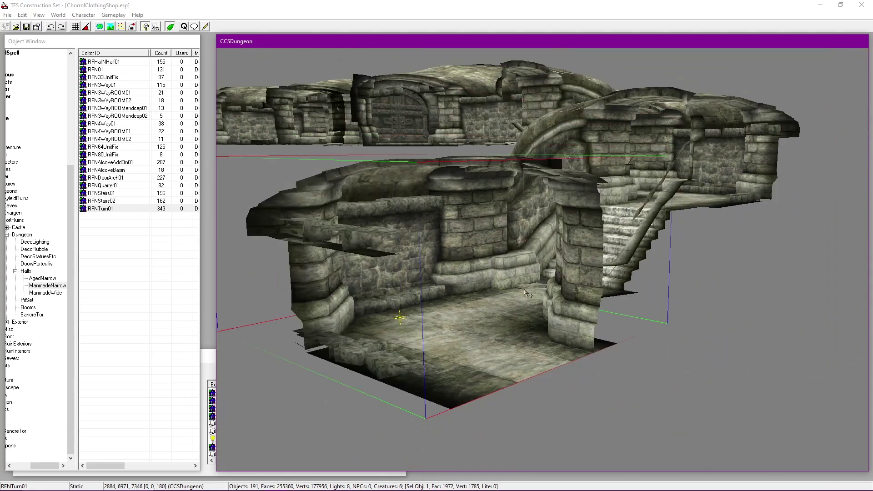
shift+middle_drag(525, 293, 337, 295)
scroll(651, 347, up, 4)
scroll(562, 346, up, 4)
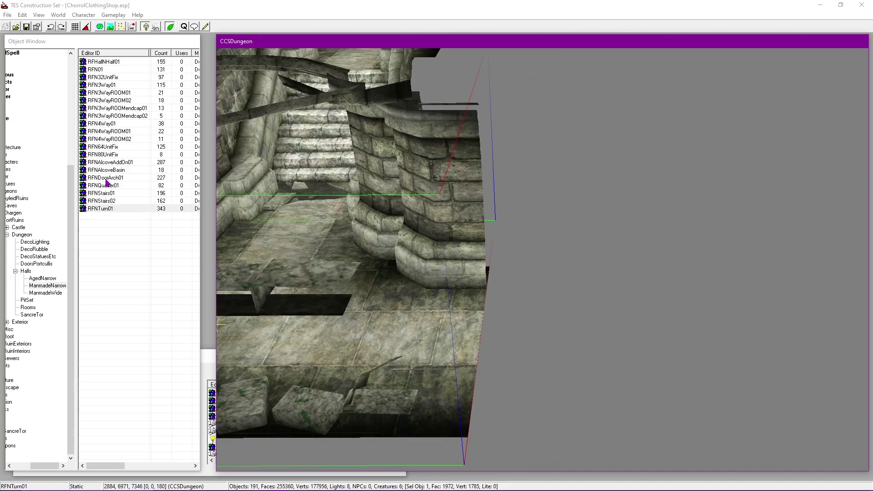
click(21, 42)
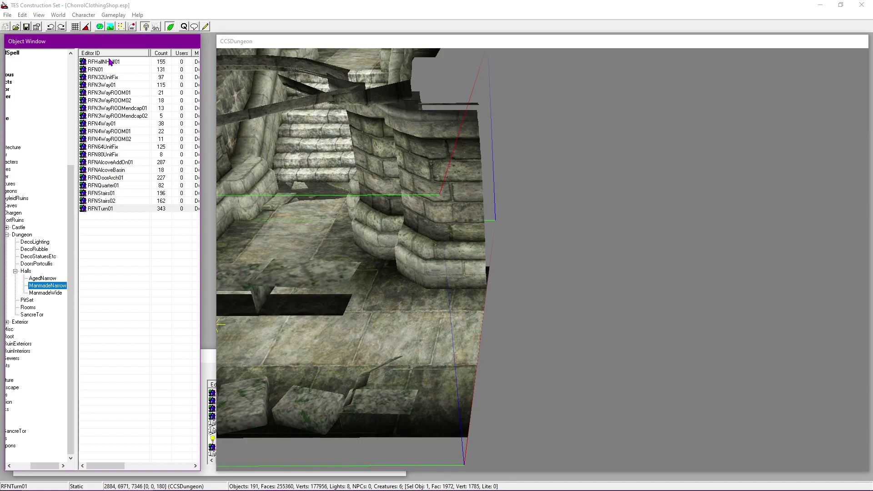
drag(103, 62, 625, 221)
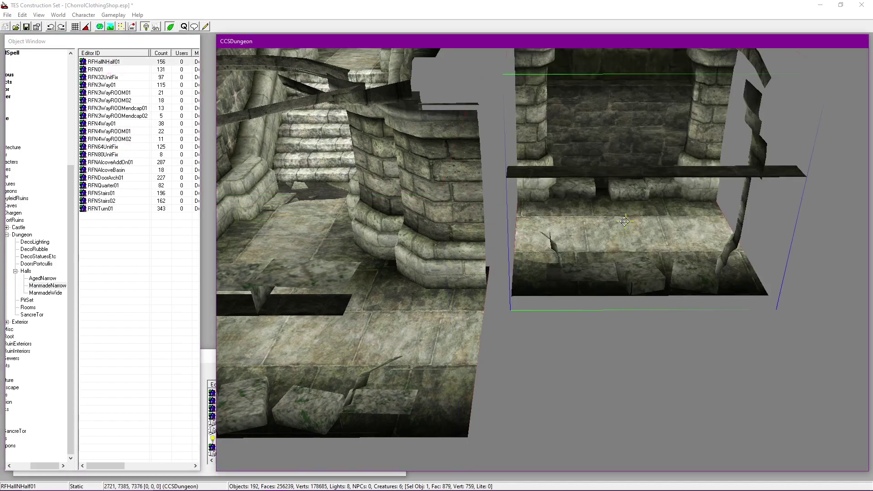
key(Delete)
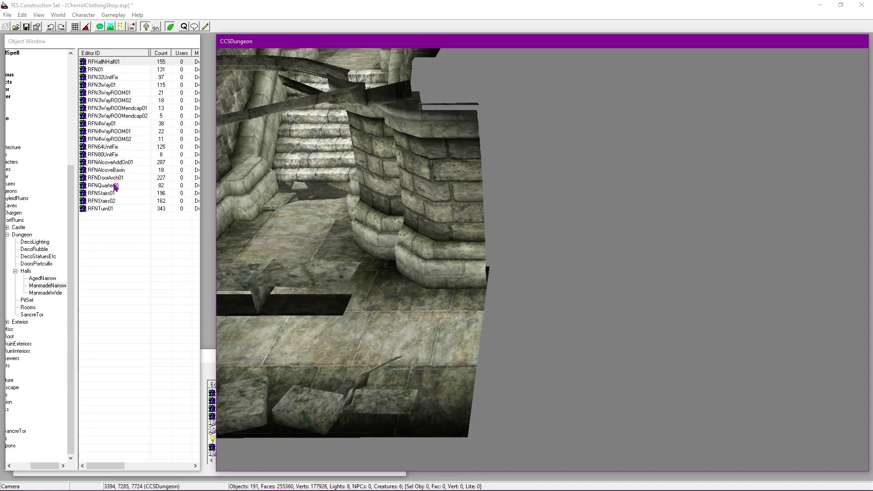
Step: Try an RFNAged01 piece from the AgedNarrow halls near the turn's open end, then delete it
click(46, 280)
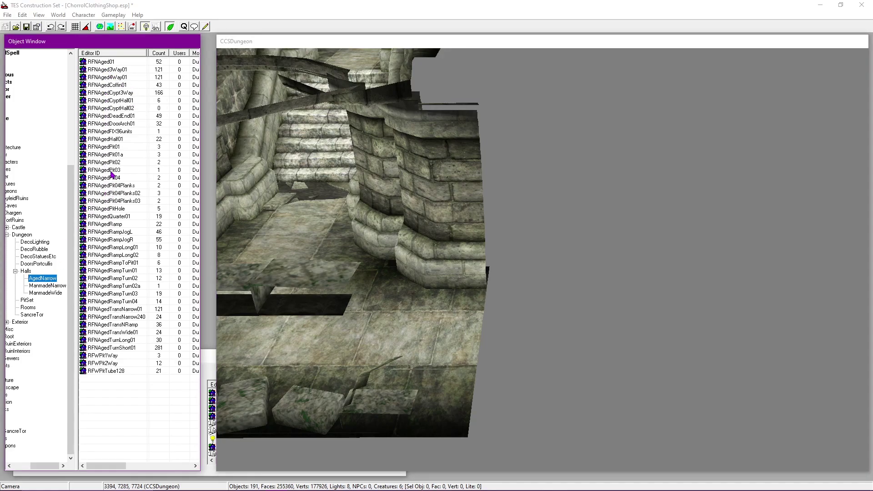
drag(100, 65, 576, 258)
right_drag(576, 255, 414, 251)
right_drag(647, 271, 605, 272)
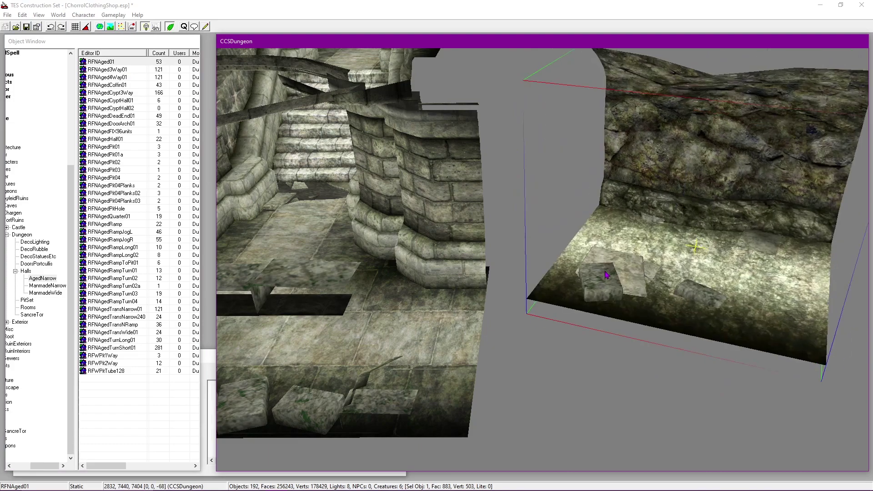
key(Delete)
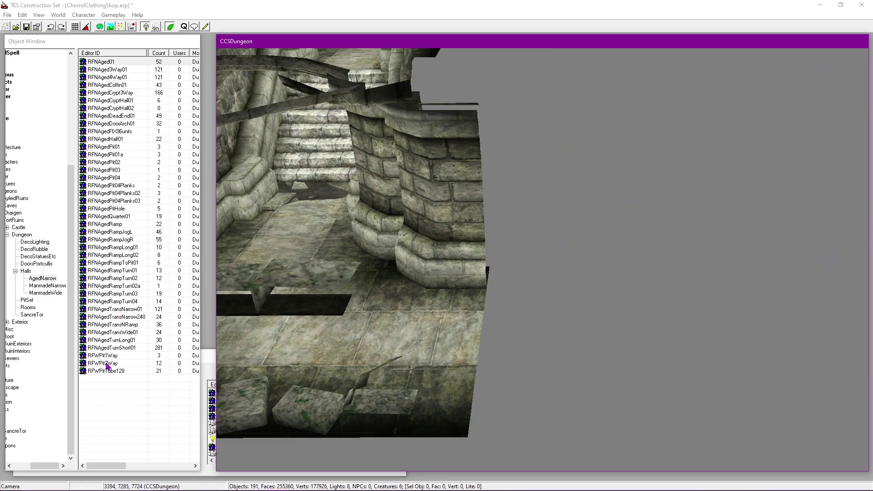
Step: Place RFNAgedTransNarrow01 from the AgedNarrow halls, rotate it to about 92 degrees and move it near the turn's open end
drag(122, 314, 693, 356)
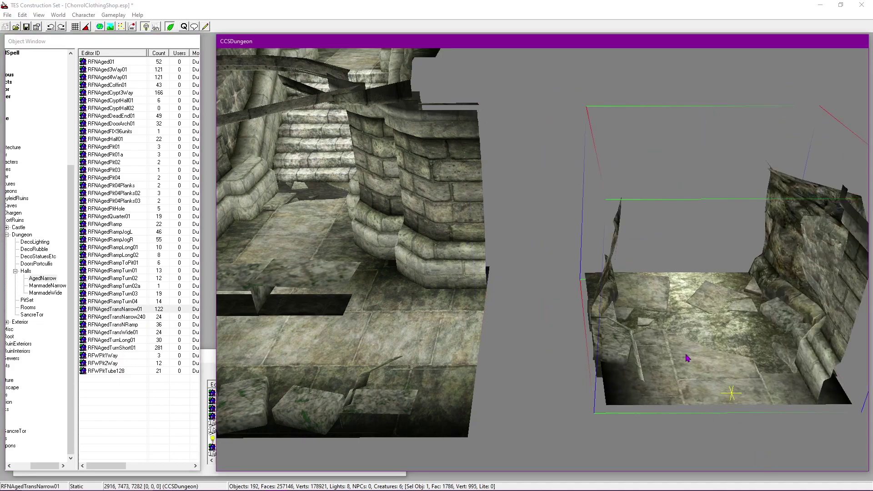
right_drag(691, 353, 594, 368)
drag(762, 379, 557, 336)
middle_drag(622, 367, 677, 370)
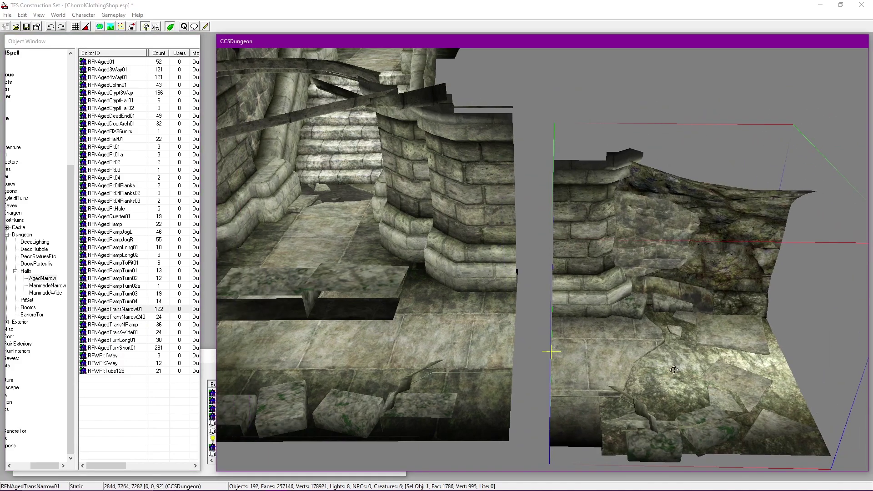
Step: Set the RFNAgedTransNarrow01 piece's Z rotation to 90 and save the plugin
double_click(677, 370)
drag(475, 145, 338, 143)
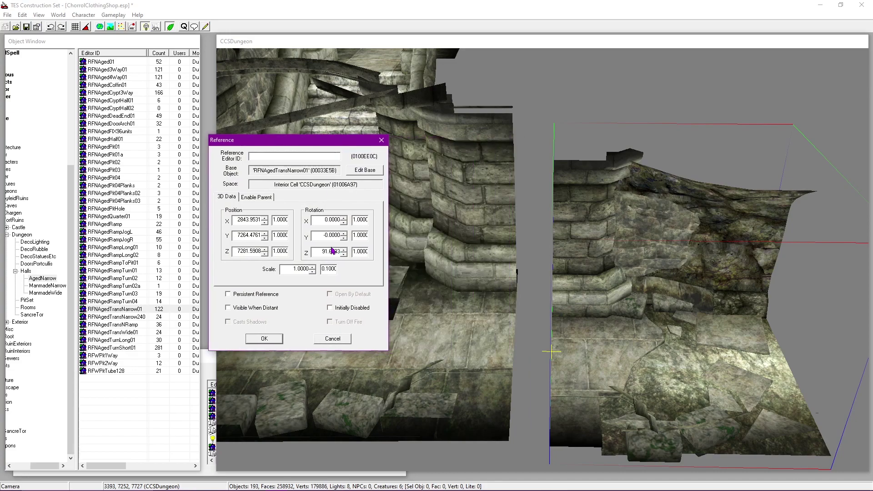
drag(324, 252, 375, 257)
text(0)
click(264, 338)
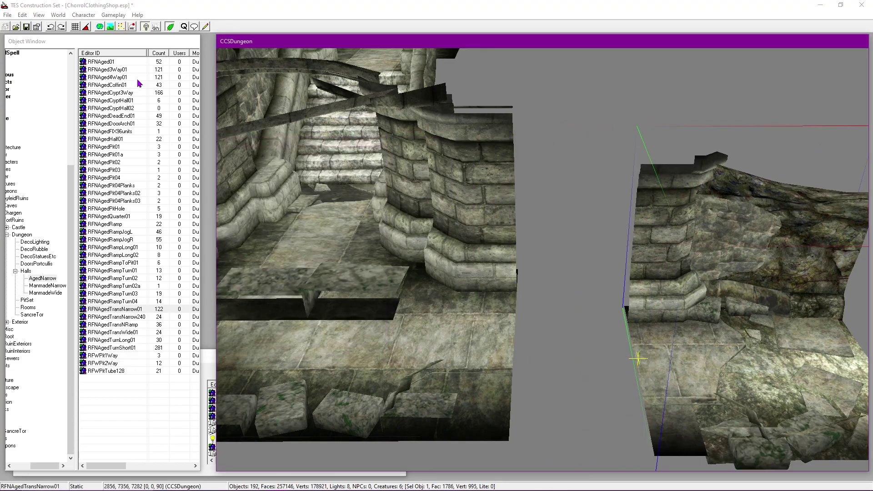
click(26, 26)
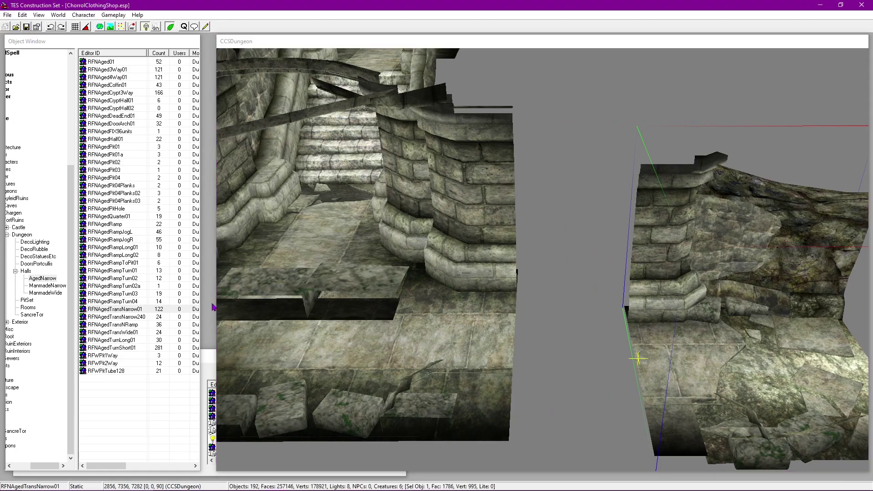
Step: Move the RFNAgedTransNarrow01 piece aside to about X 2487, Y 7340, and list the ManmadeNarrow hall pieces
click(43, 287)
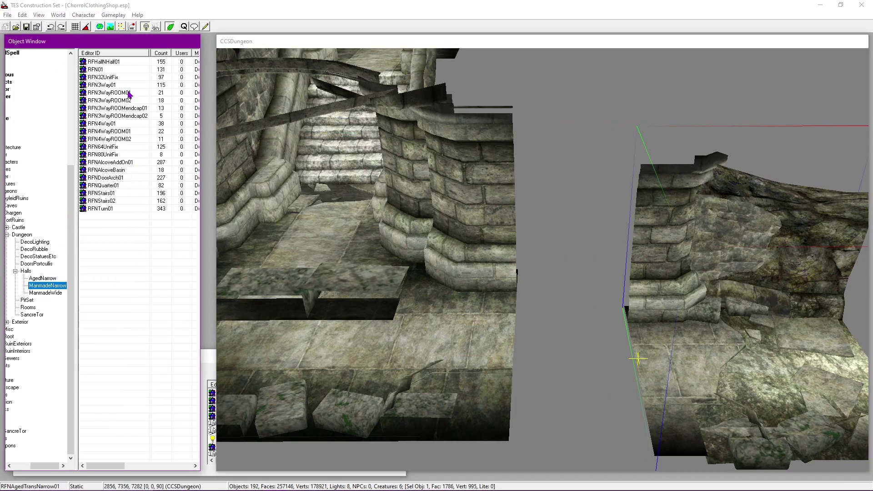
drag(648, 330, 650, 96)
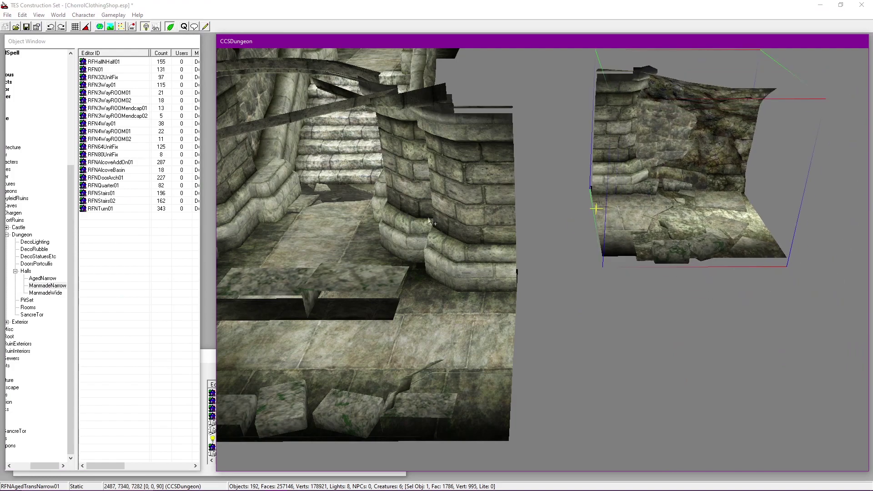
scroll(581, 272, down, 1)
shift+middle_drag(582, 272, 537, 265)
scroll(537, 265, up, 2)
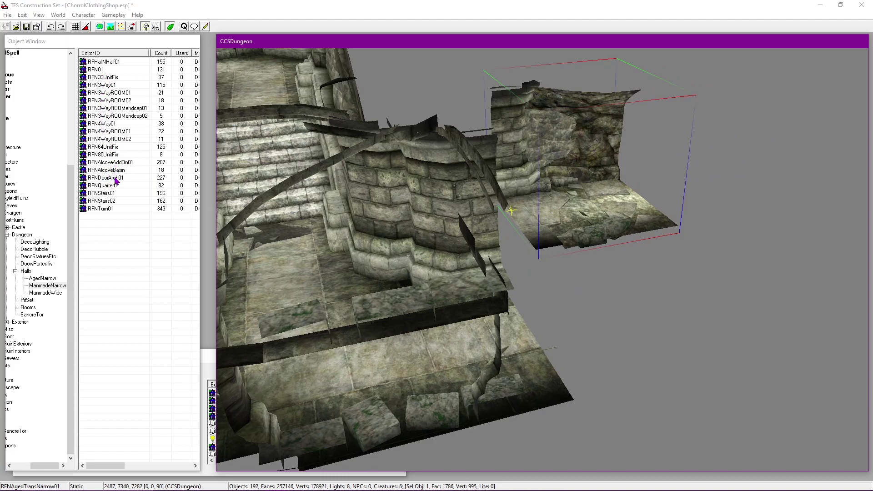
Step: Place RFNDoorArch01 near the second turn piece and match the turn's height by setting the arch to Z 7346
drag(124, 178, 646, 256)
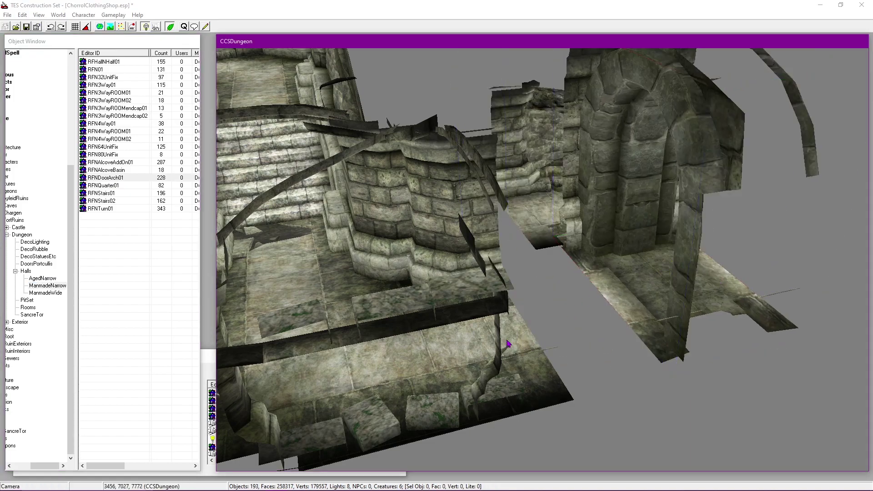
double_click(502, 347)
click(470, 340)
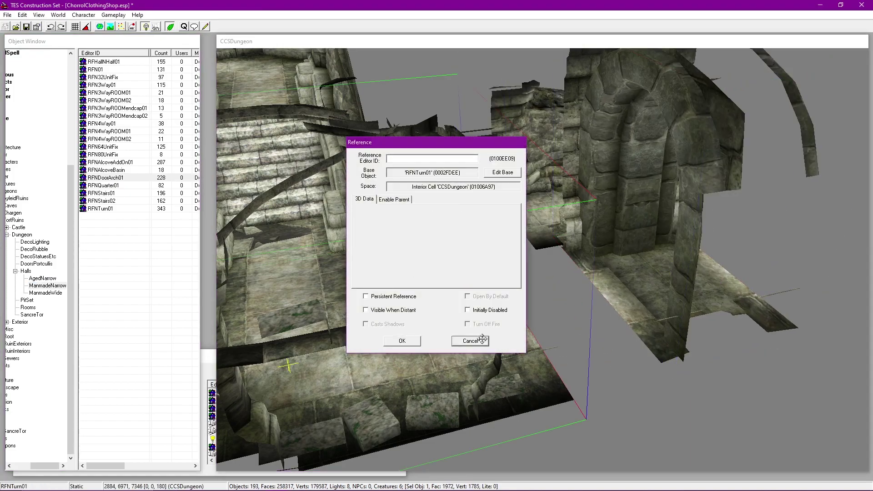
double_click(394, 273)
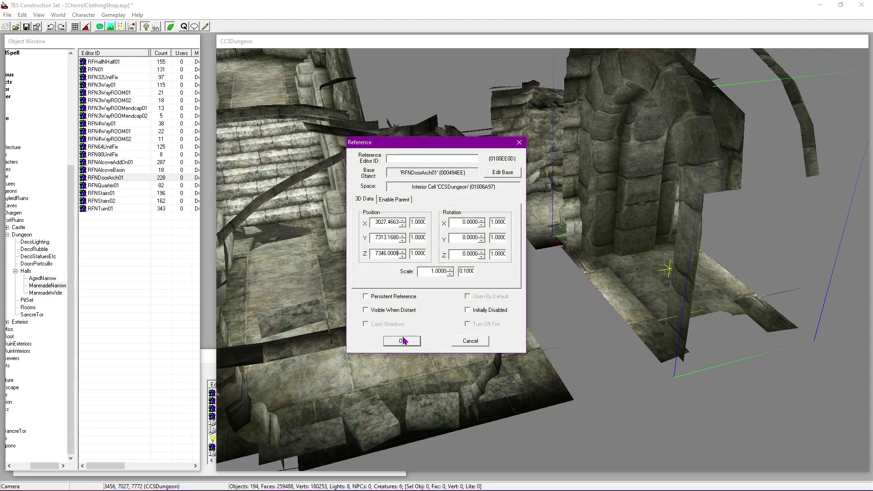
click(402, 340)
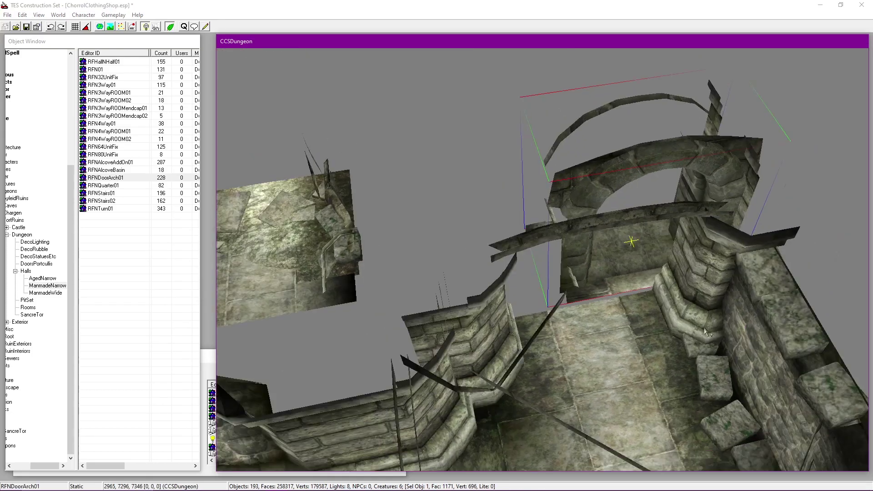
Step: Move the RFNDoorArch01 piece to the turn's open end, at about X 2894, Y 7301
scroll(681, 313, up, 1)
drag(634, 274, 528, 268)
shift+middle_drag(527, 268, 494, 232)
scroll(574, 269, up, 1)
drag(495, 232, 471, 241)
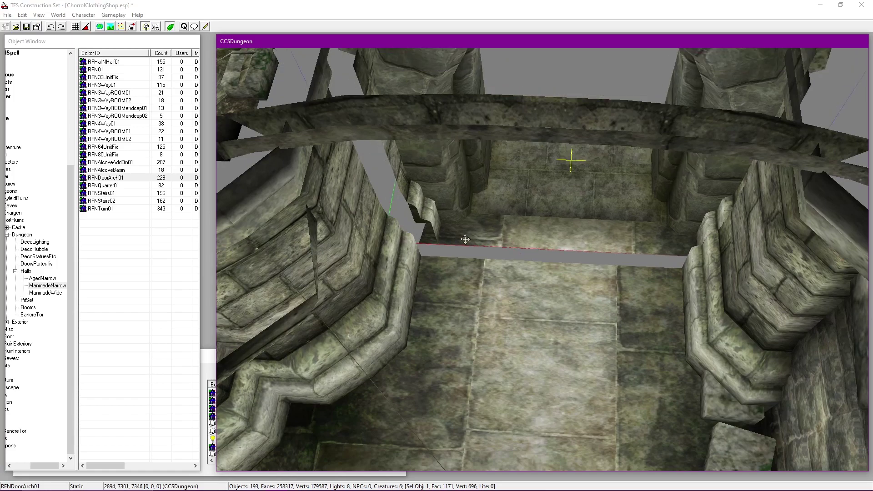
Step: Narrow the gap between RFNDoorArch01 and the turn by setting the arch to X 2887, Y 7290
scroll(471, 241, up, 2)
shift+middle_drag(382, 218, 651, 271)
double_click(652, 272)
drag(412, 145, 183, 157)
drag(164, 240, 197, 254)
key(BackSpace)
key(BackSpace)
key(BackSpace)
click(178, 255)
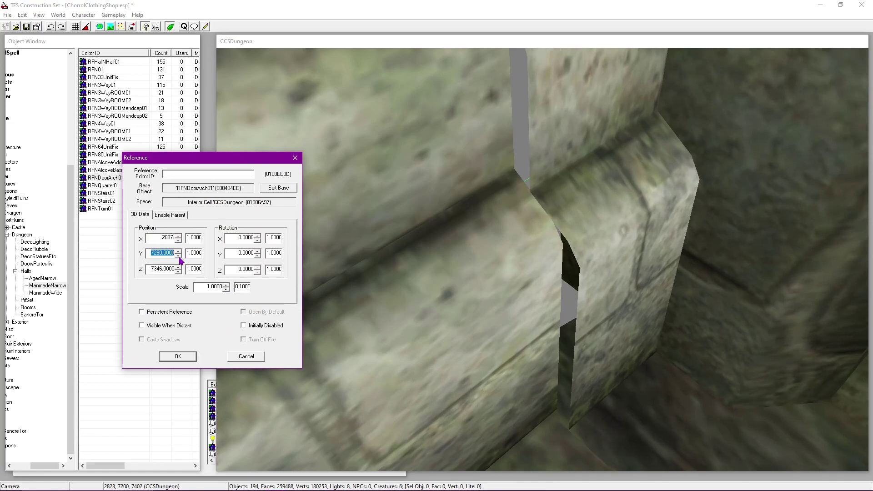
Step: Align RFNDoorArch01 flush with the turn's stonework by setting the arch to X 2884, Y 7291
click(178, 251)
click(179, 240)
click(179, 240)
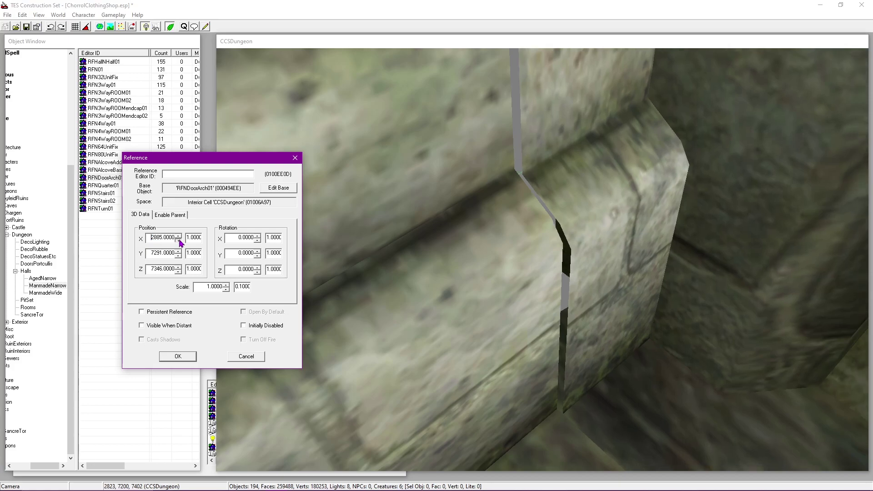
click(179, 240)
click(178, 251)
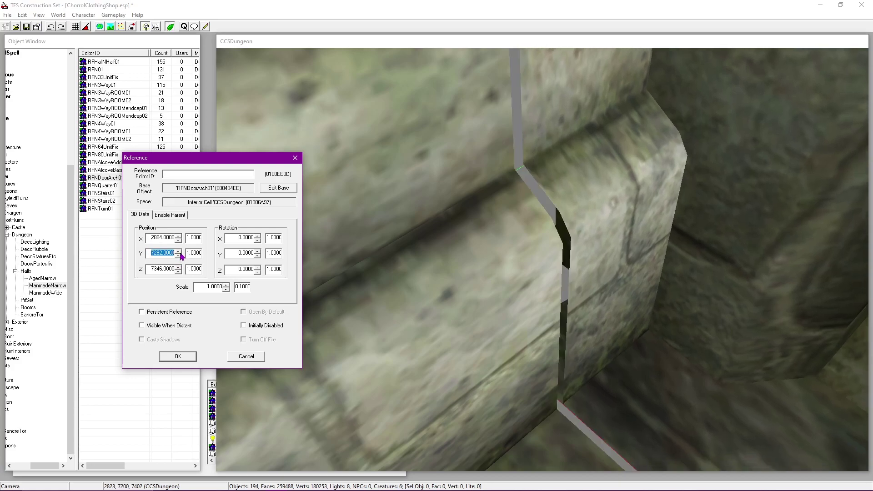
click(178, 255)
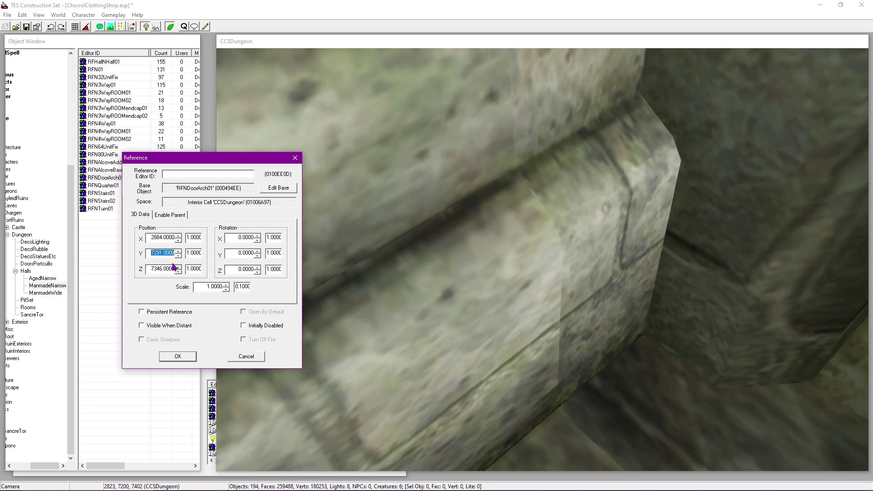
click(184, 356)
Step: Inspect the arch from inside the hall and browse the FortRuins Dungeon door category for a door
scroll(509, 302, down, 4)
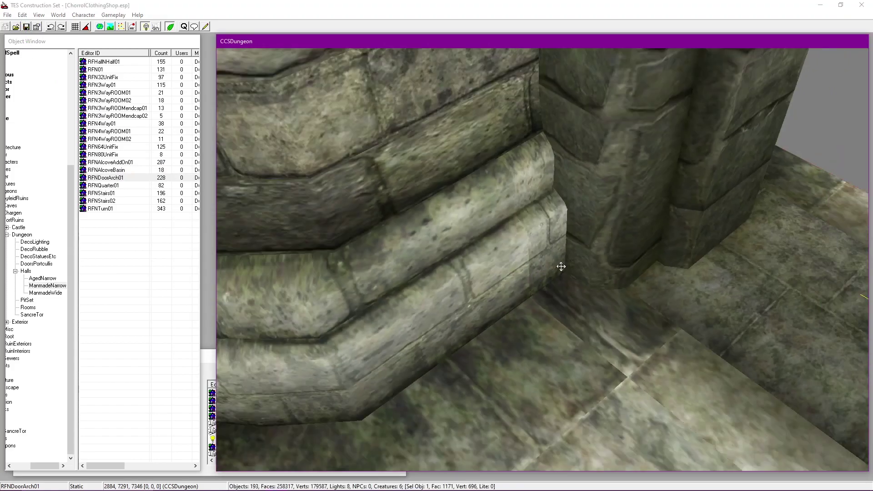
shift+middle_drag(553, 266, 253, 208)
scroll(520, 312, down, 6)
shift+middle_drag(553, 256, 575, 272)
drag(53, 467, 31, 467)
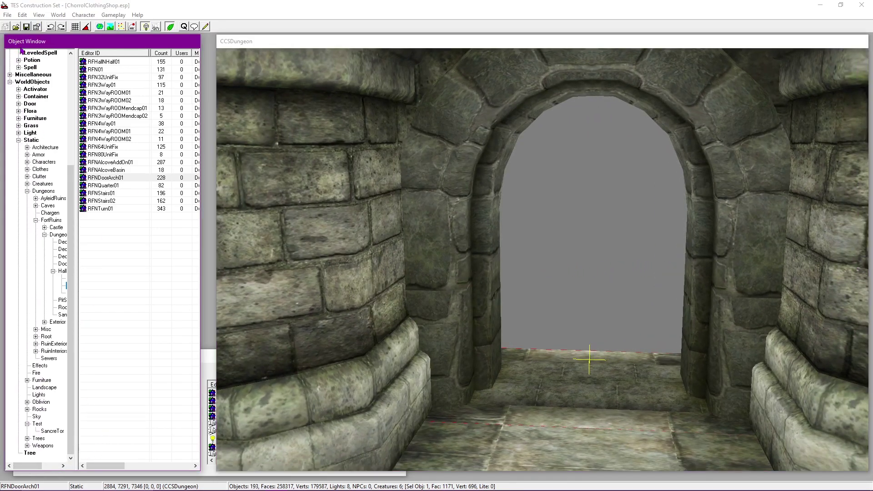
click(19, 104)
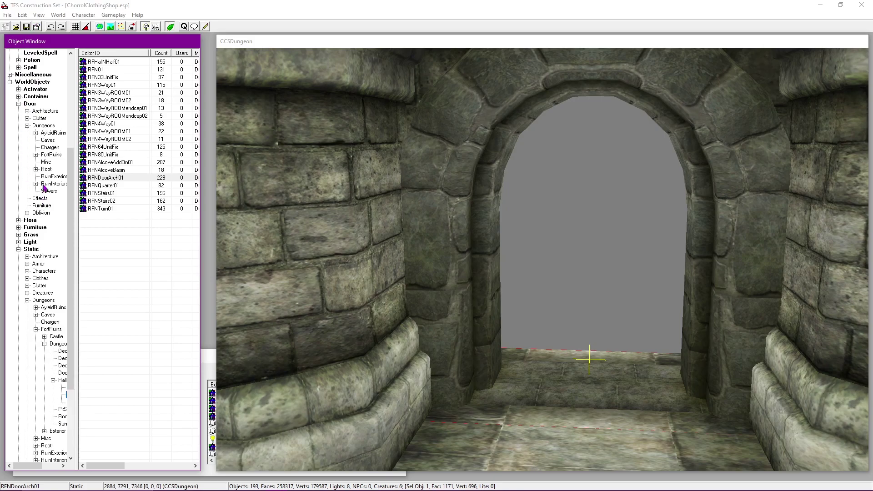
click(36, 155)
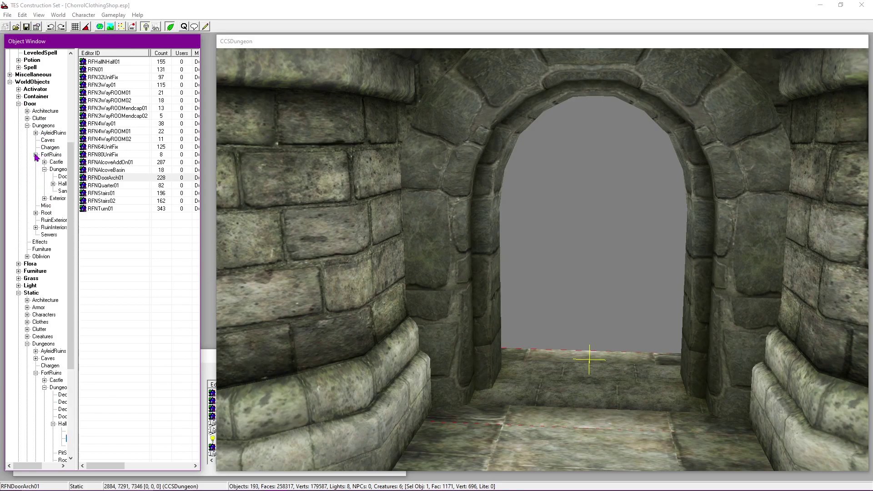
drag(31, 465, 46, 466)
click(26, 170)
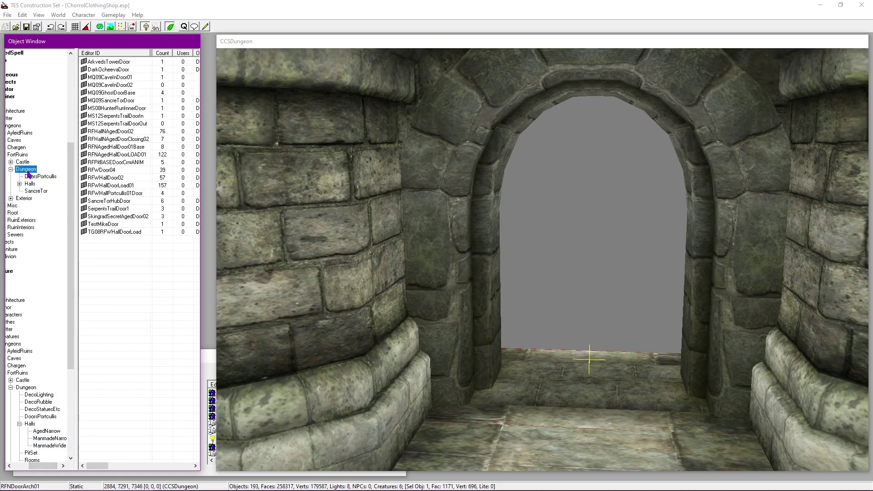
click(30, 184)
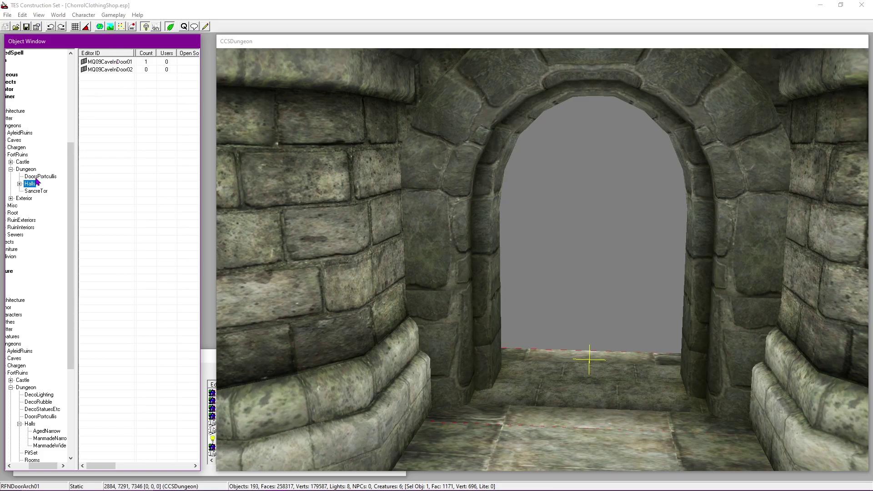
click(23, 170)
Step: Move the RFNAgedTransNarrow01 piece clear of the doorway to about X 2599, Y 7521, then select the turn and face the arch
shift+middle_drag(595, 225, 162, 266)
key(shift)
key(d)
drag(701, 241, 850, 382)
key(shift)
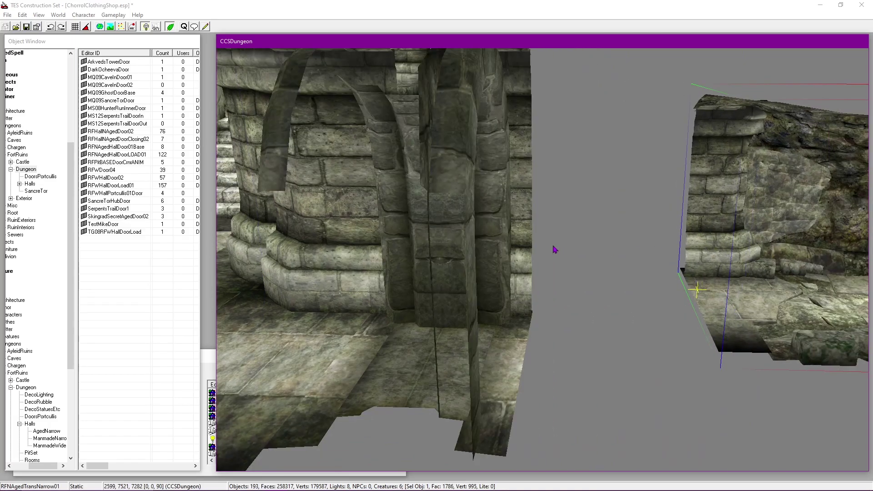
key(d)
click(294, 238)
key(shift)
key(shift)
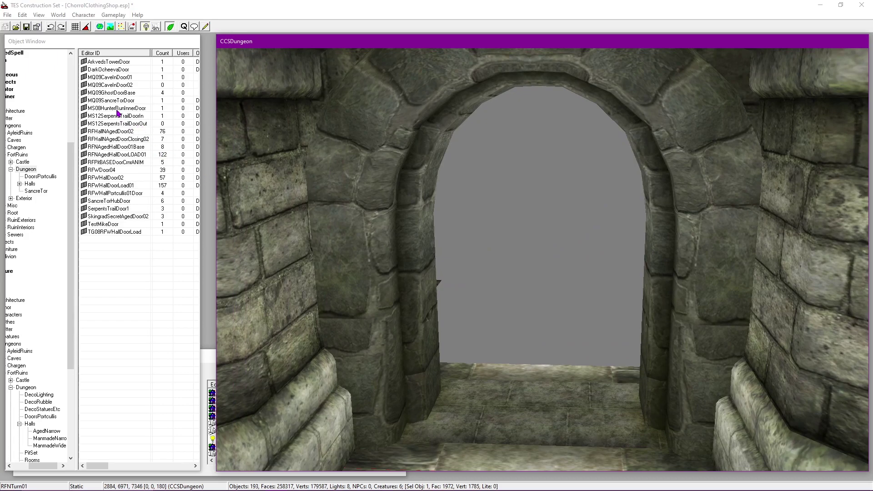
drag(98, 172, 538, 225)
key(Delete)
drag(104, 181, 139, 195)
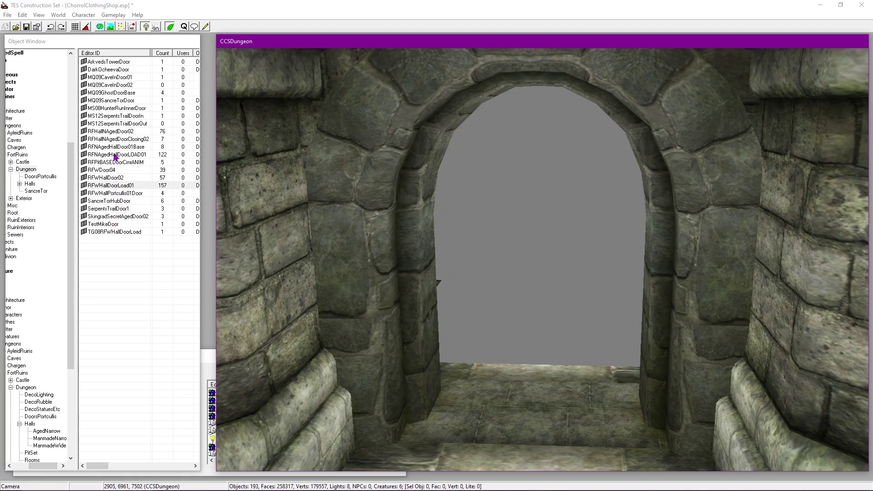
Step: Place an RFHallNAgedDoor02 door in the archway and open the reference data of both the arch and the door
drag(104, 135, 499, 209)
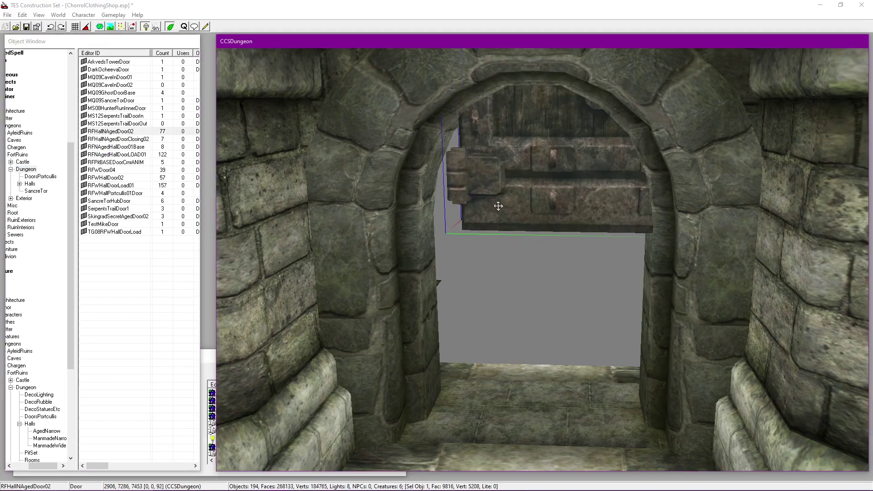
click(407, 244)
double_click(397, 155)
drag(398, 144, 125, 65)
double_click(487, 151)
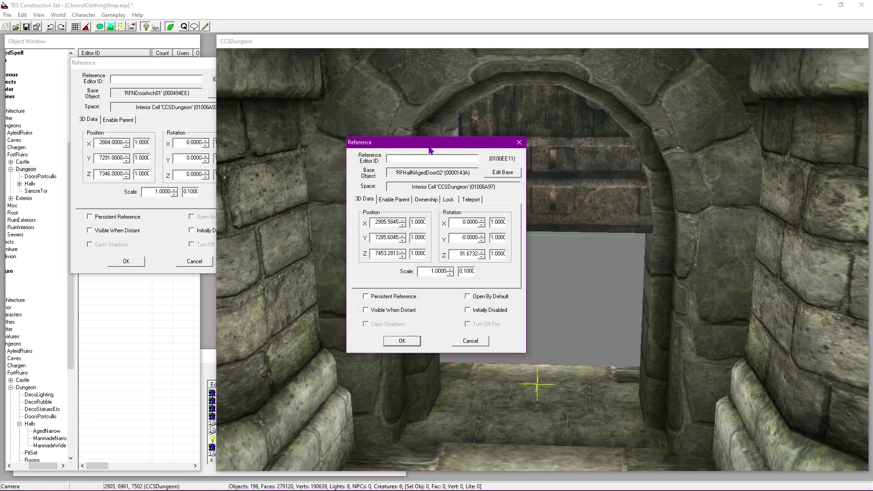
drag(410, 142, 249, 231)
click(341, 263)
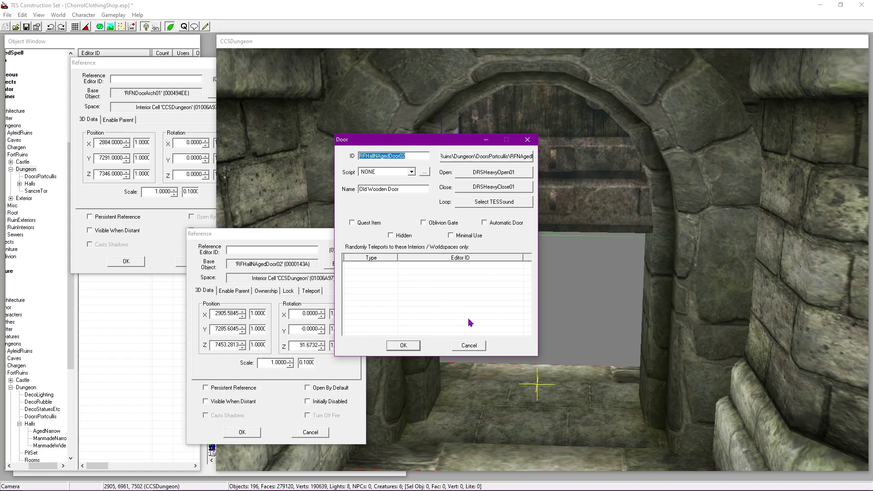
click(469, 345)
Step: Copy the arch's position to the door: X 2884, Y 7291, Z 7346
click(96, 142)
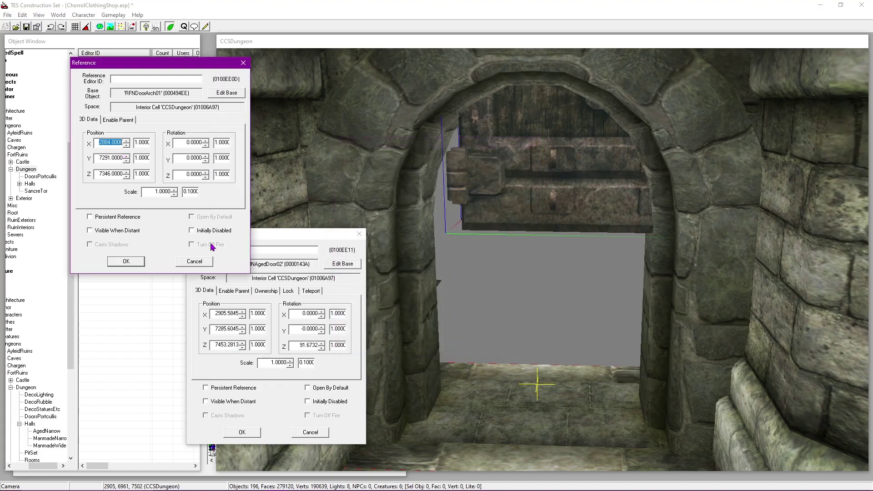
key(ctrl+c)
double_click(226, 313)
key(ctrl+v)
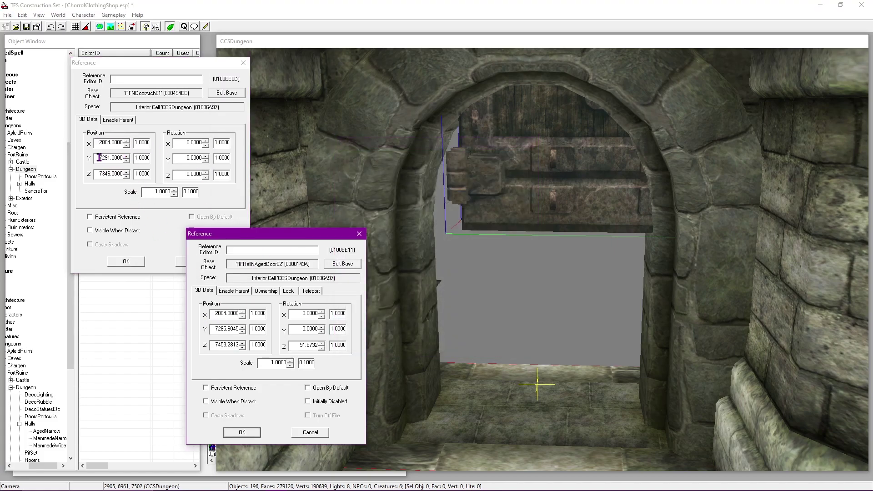
double_click(98, 158)
key(ctrl+c)
double_click(226, 328)
key(ctrl+v)
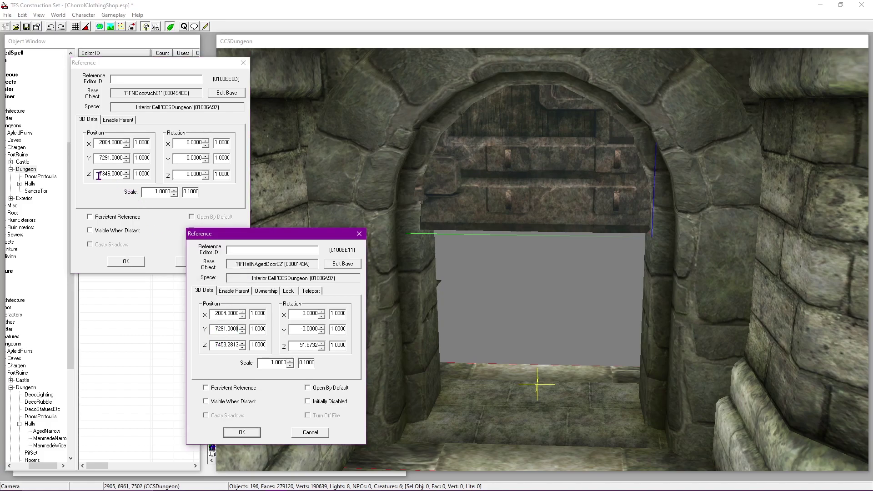
double_click(111, 173)
key(ctrl+c)
double_click(213, 344)
key(ctrl+v)
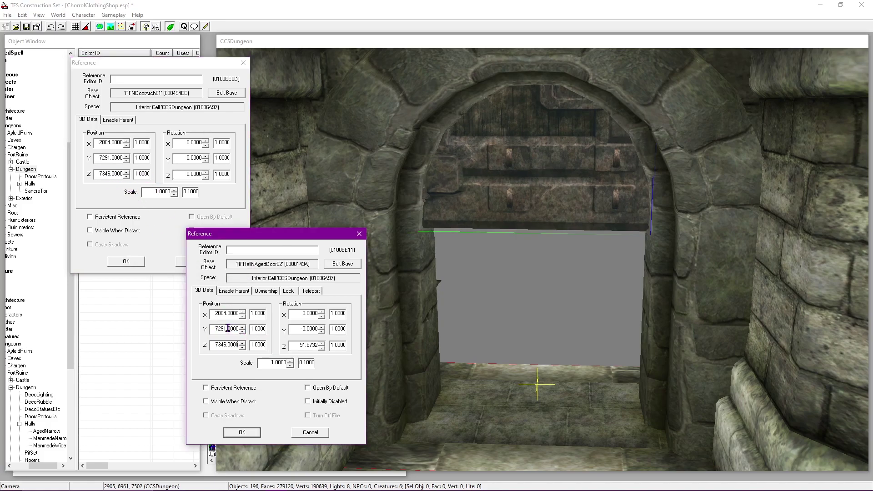
click(126, 261)
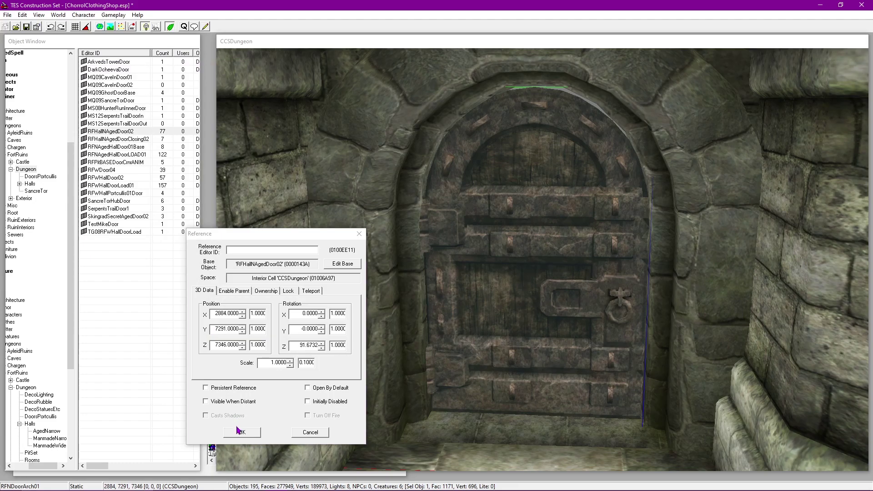
key(Return)
Step: Check the gap above the door and set the door's Z position to 7347
scroll(475, 251, up, 6)
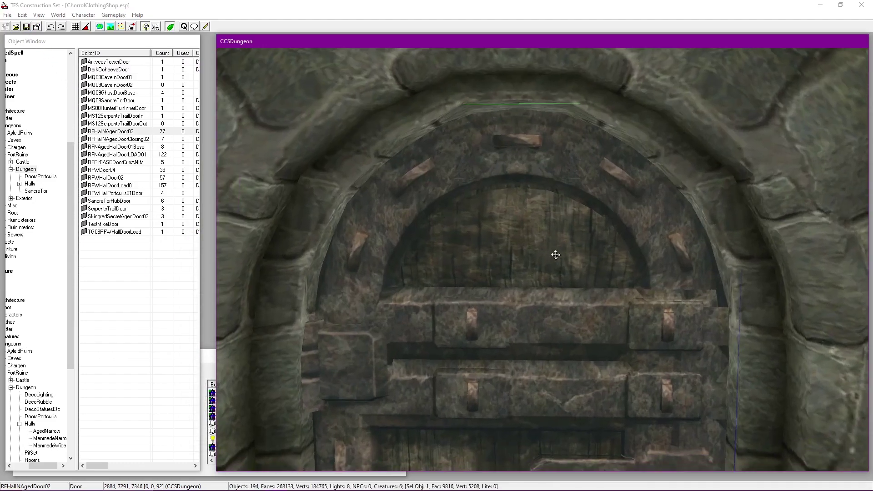
scroll(555, 255, up, 6)
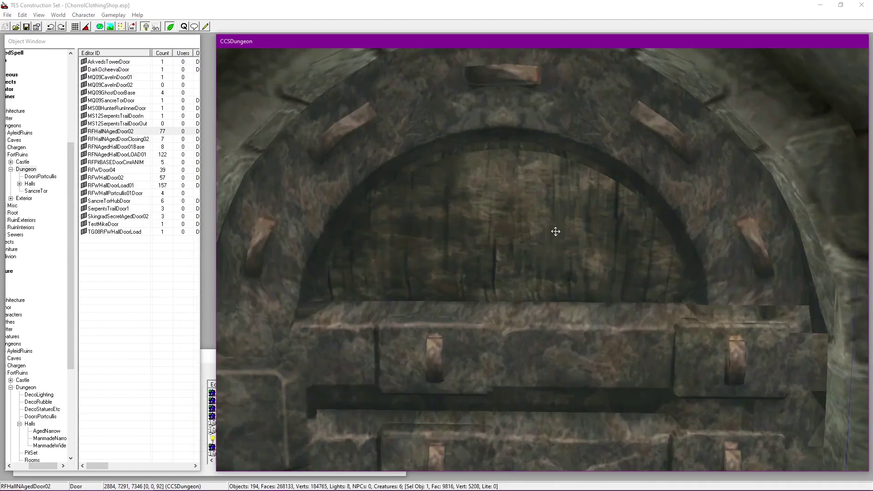
scroll(550, 273, down, 6)
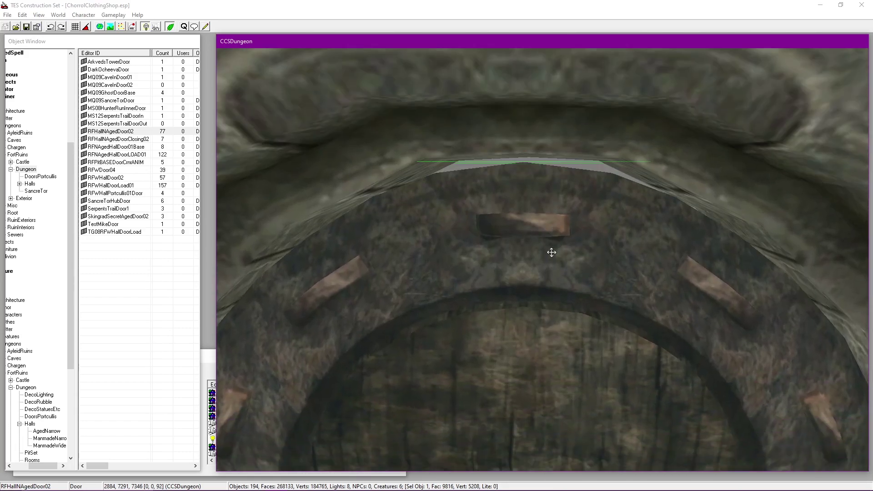
double_click(553, 254)
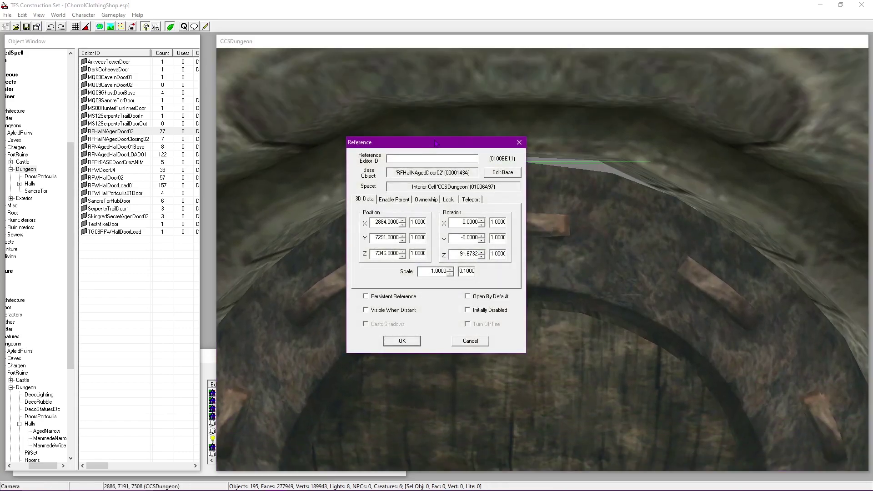
drag(436, 145, 192, 130)
click(158, 236)
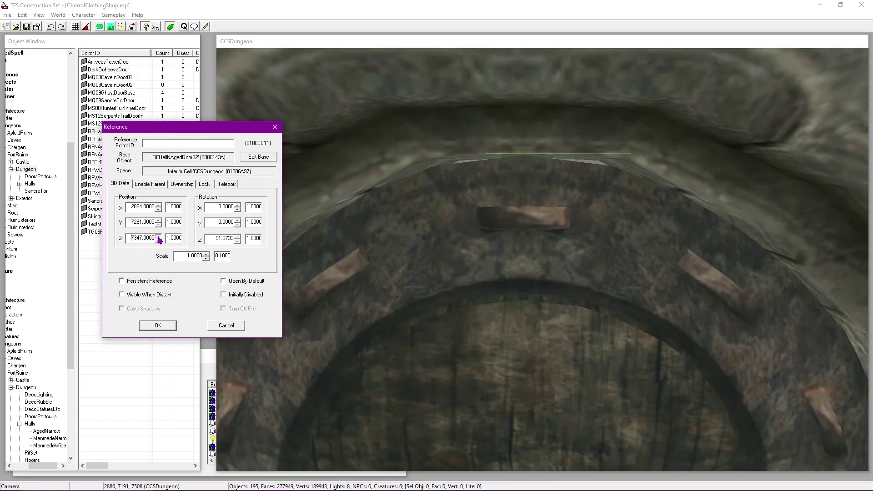
click(158, 325)
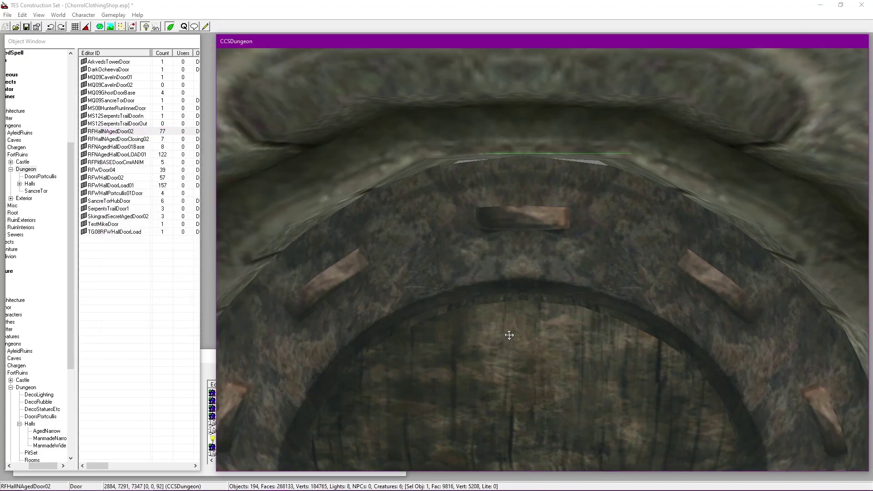
Step: Check the door's lower edge against the floor and adjust its Z position to 7348
scroll(506, 336, up, 2)
middle_drag(505, 335, 533, 152)
middle_drag(537, 390, 533, 263)
shift+middle_drag(538, 230, 544, 191)
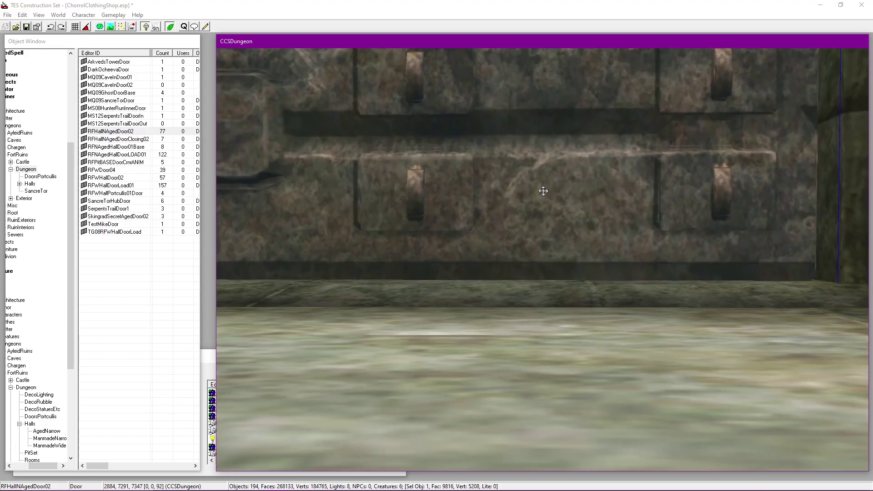
double_click(544, 191)
click(402, 253)
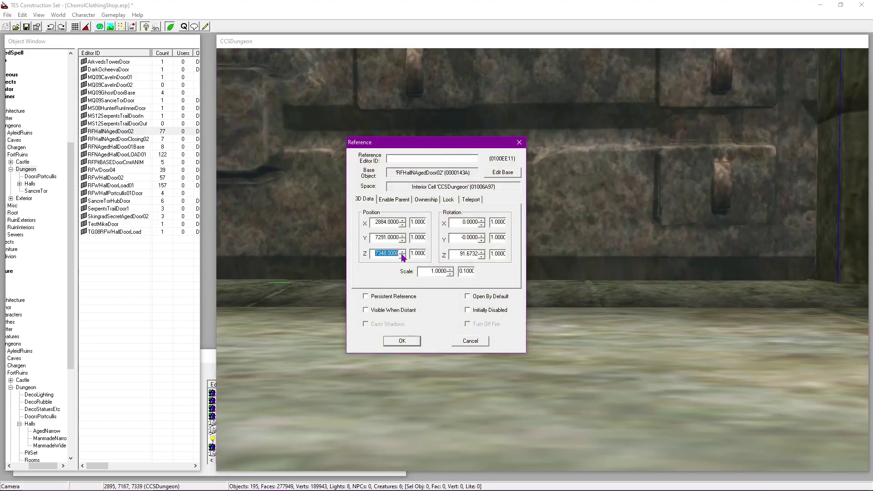
click(399, 342)
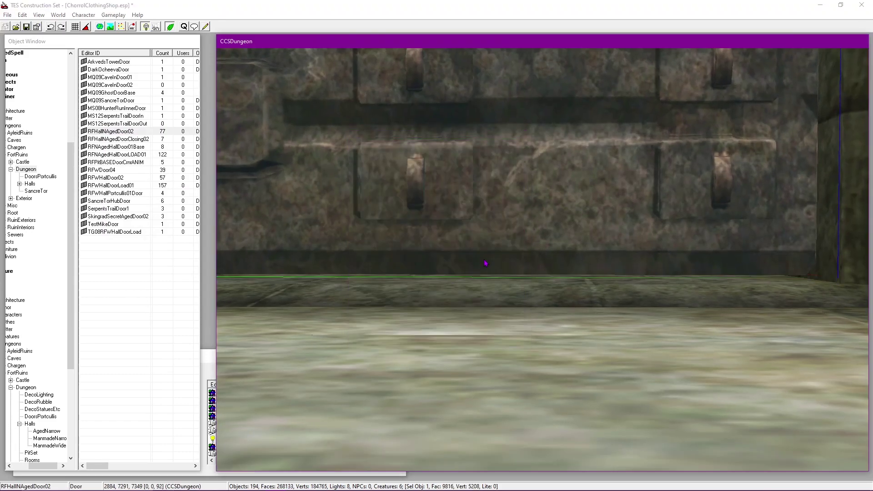
double_click(479, 235)
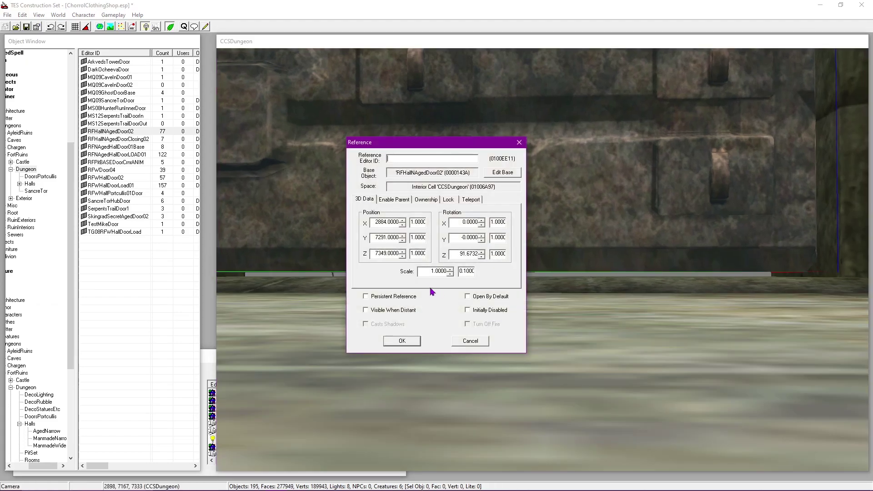
click(402, 256)
click(401, 340)
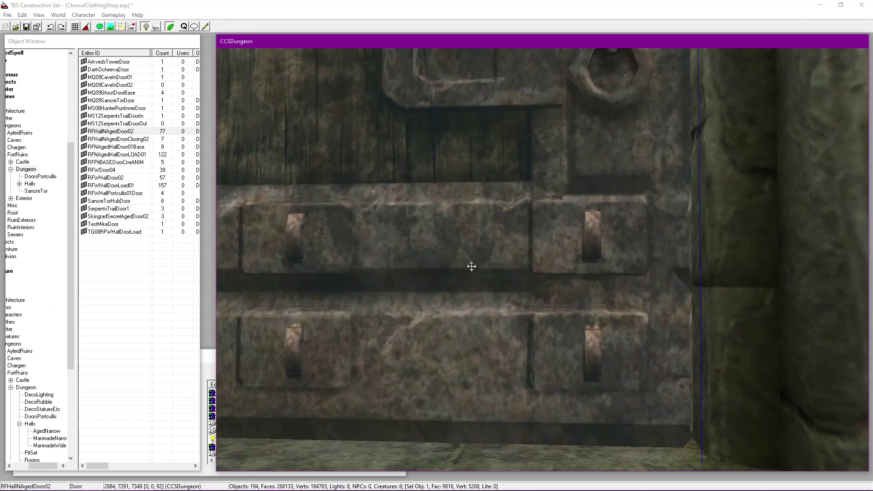
Step: Shift the door sideways within the arch by setting its X position to 2885
shift+middle_drag(471, 266, 456, 273)
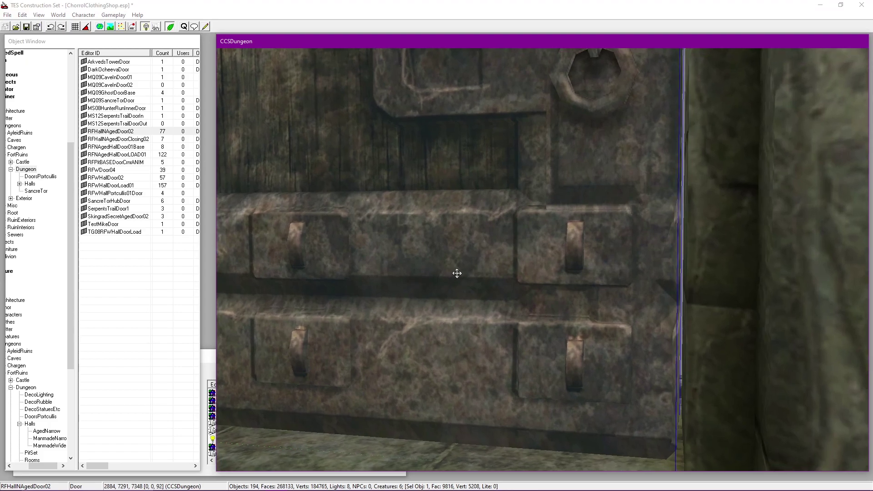
middle_drag(426, 239, 553, 225)
scroll(551, 222, down, 2)
double_click(553, 226)
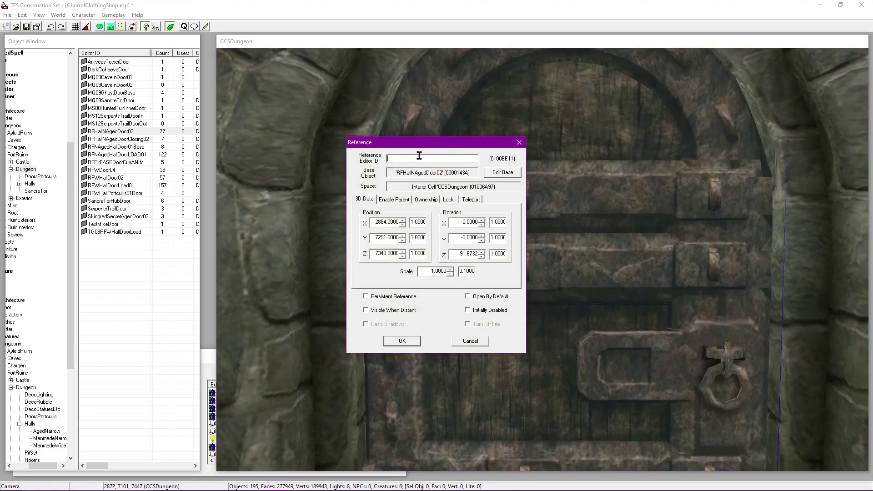
drag(422, 141, 217, 134)
click(198, 231)
click(198, 227)
click(198, 216)
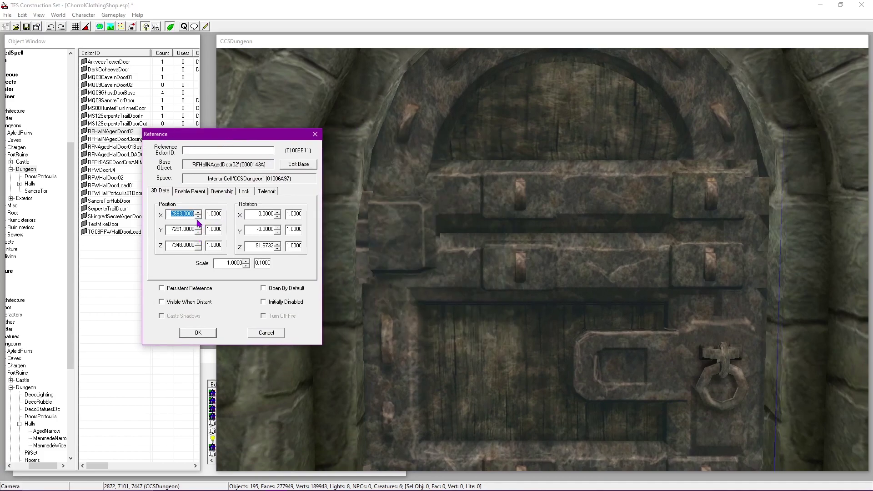
click(198, 212)
click(198, 212)
click(203, 332)
Step: Return the door's position to X 2884 and Y 7291, and save the plugin
middle_drag(410, 333, 585, 278)
scroll(586, 271, up, 4)
middle_drag(669, 267, 400, 266)
scroll(444, 234, down, 3)
shift+middle_drag(445, 235, 520, 238)
double_click(513, 238)
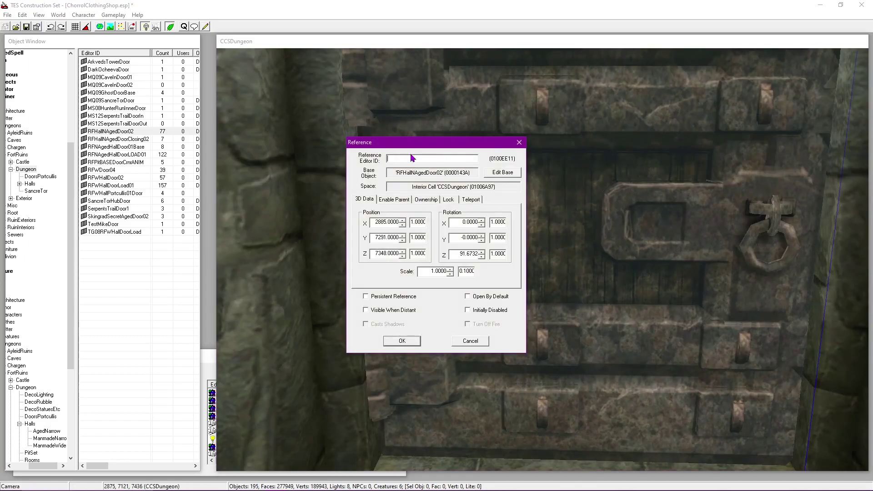
click(263, 230)
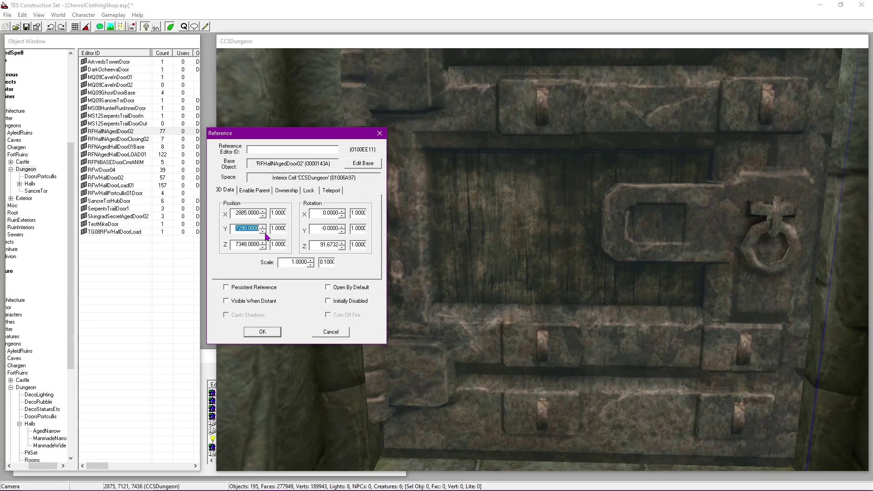
click(262, 331)
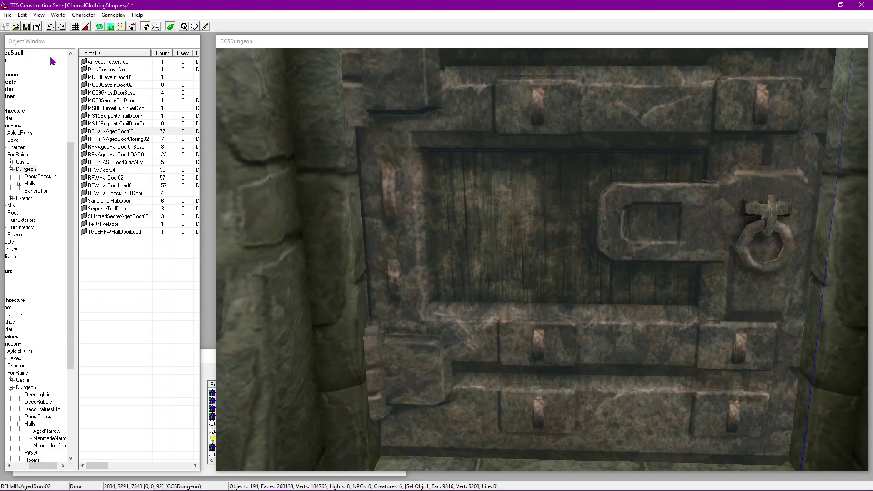
click(27, 27)
Step: Set the narrow transition hall piece's Z position to 7346, the same height as the door arch
scroll(581, 247, down, 6)
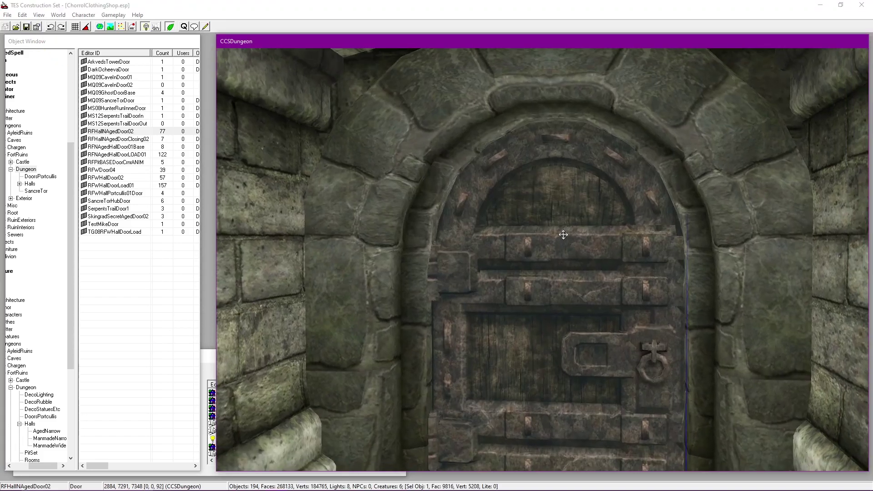
scroll(563, 235, down, 1)
shift+middle_drag(565, 302, 596, 263)
double_click(440, 286)
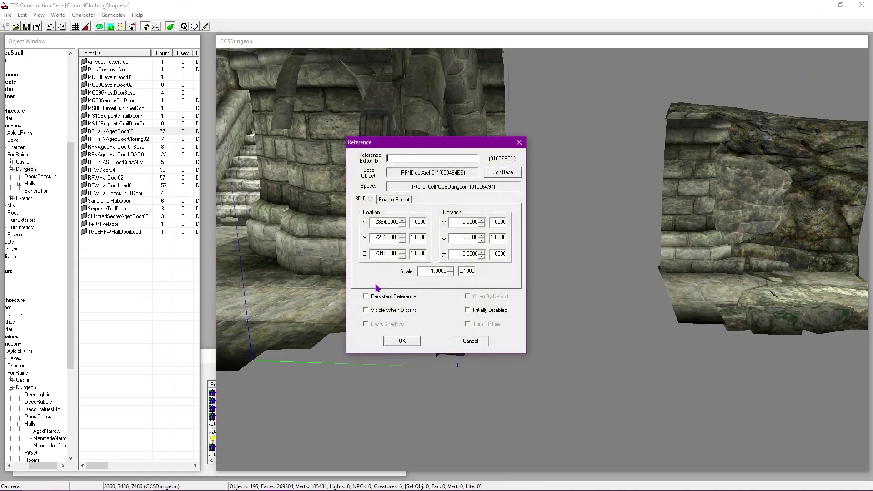
drag(376, 254, 398, 254)
click(469, 340)
double_click(663, 263)
drag(374, 252, 453, 298)
text(7346.0000)
click(394, 342)
Step: Move the transition hall piece up toward the back of the doorway
drag(691, 246, 536, 276)
key(shift)
scroll(576, 299, up, 5)
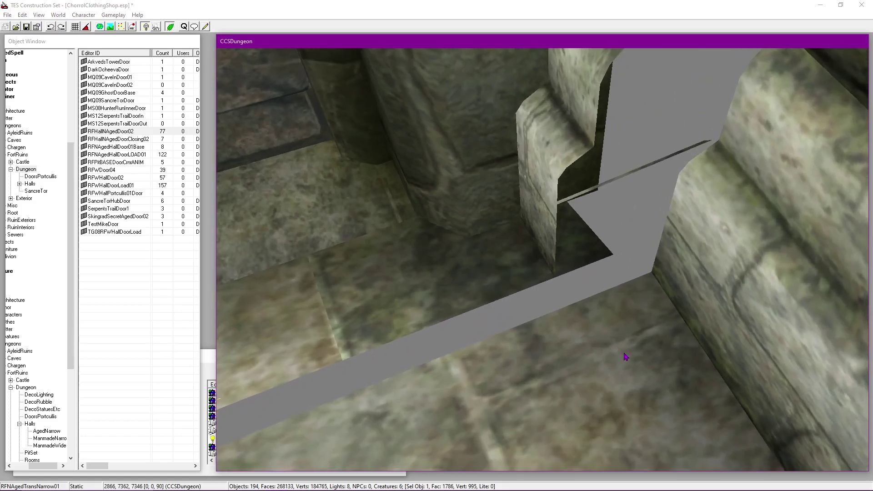
drag(624, 354, 583, 351)
Step: Align the transition hall piece with the door arch by setting its position to X 2884 and Y 7355
double_click(583, 350)
drag(472, 143, 242, 176)
drag(160, 257, 175, 275)
key(BackSpace)
key(BackSpace)
click(175, 274)
click(175, 275)
click(175, 275)
click(175, 274)
click(175, 259)
click(175, 260)
click(174, 260)
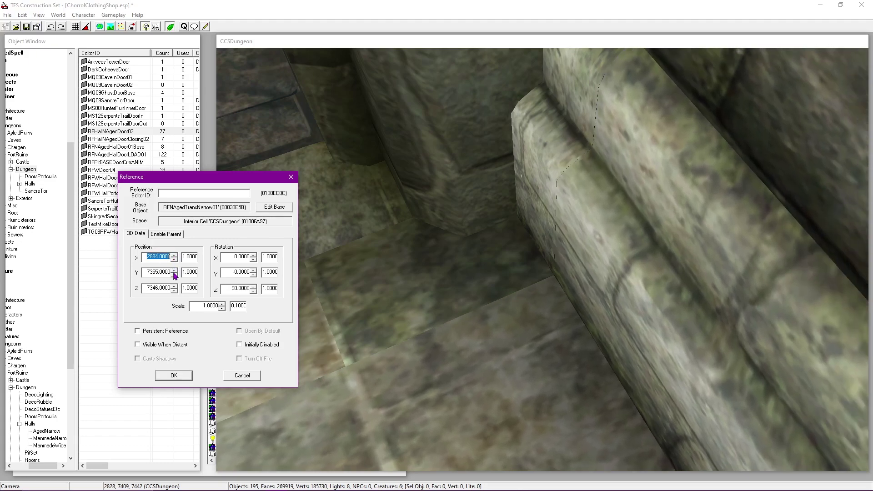
click(175, 270)
click(174, 270)
click(174, 275)
click(174, 275)
click(165, 288)
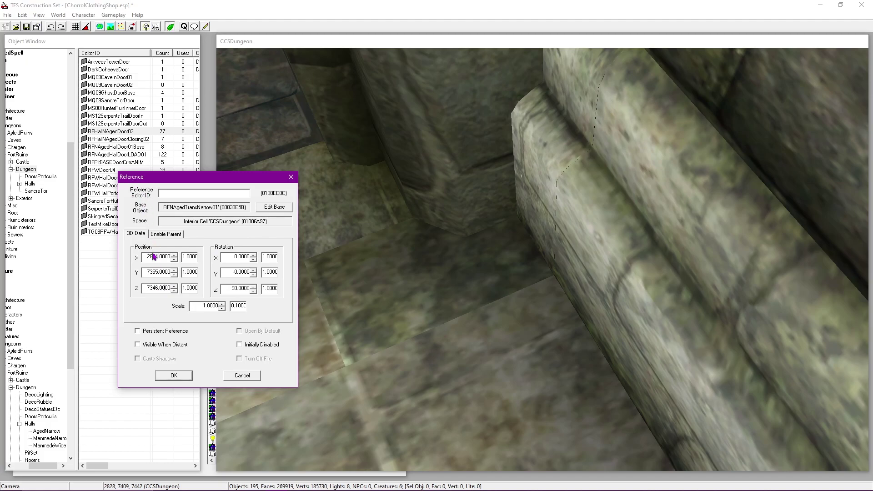
click(173, 375)
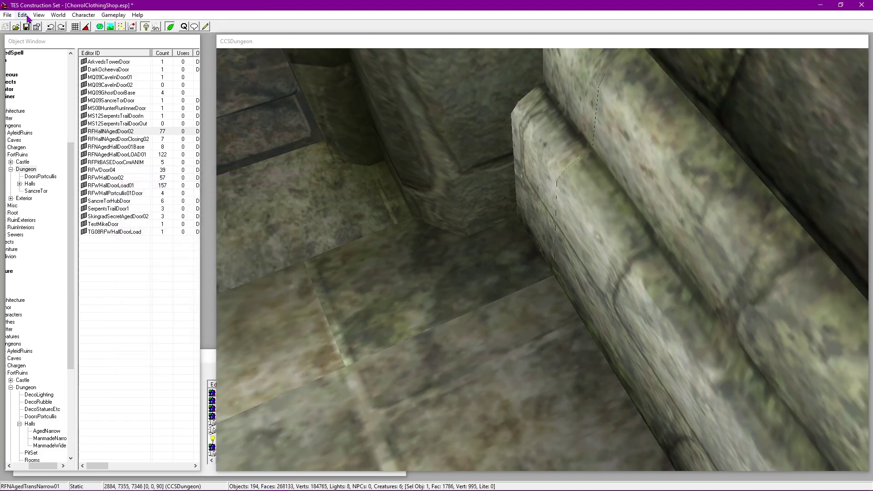
Step: Examine the fitted door and the hall pieces on both sides of the doorway for gaps
shift+middle_drag(499, 223, 621, 269)
scroll(559, 269, down, 2)
scroll(559, 269, down, 7)
shift+middle_drag(559, 268, 721, 271)
scroll(547, 272, up, 4)
shift+middle_drag(548, 273, 645, 240)
scroll(660, 216, up, 3)
scroll(662, 207, up, 3)
middle_drag(664, 191, 651, 187)
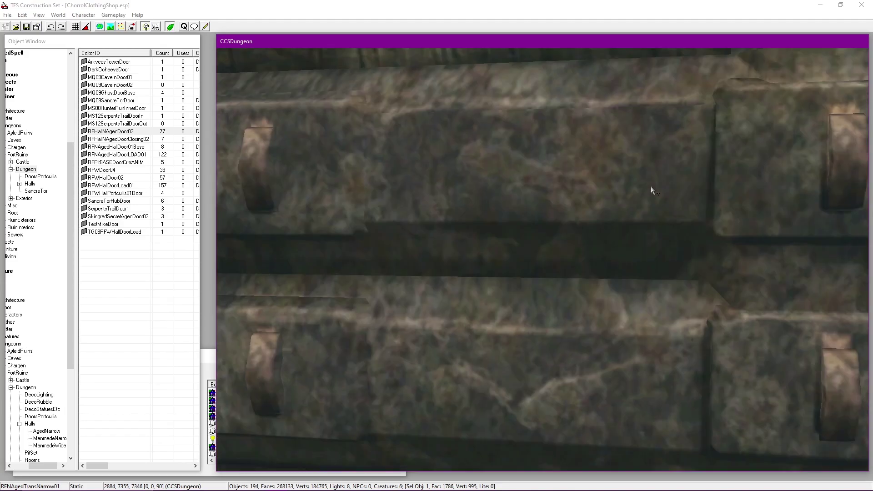
scroll(651, 187, up, 6)
scroll(651, 187, down, 1)
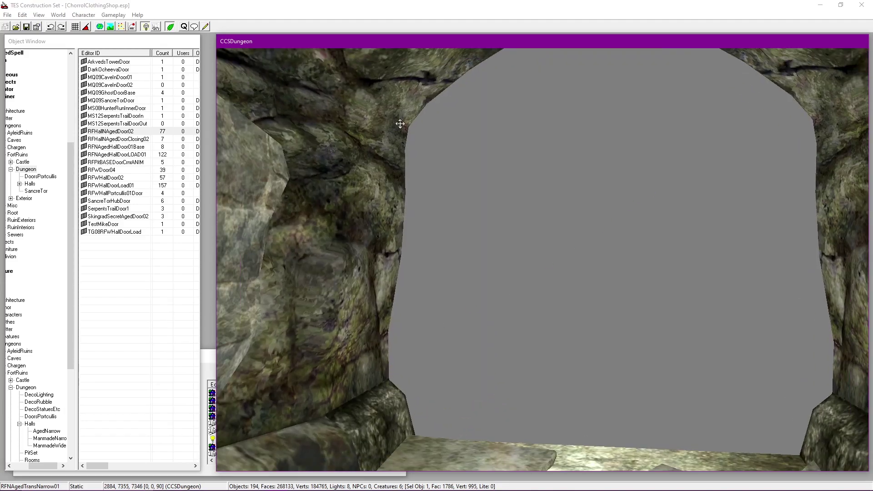
Step: Select the transition hall piece and inspect its open far end from outside
click(413, 207)
shift+middle_drag(413, 207, 413, 225)
shift+middle_drag(501, 184, 470, 231)
click(482, 204)
scroll(537, 269, down, 2)
scroll(541, 200, down, 1)
scroll(488, 268, down, 2)
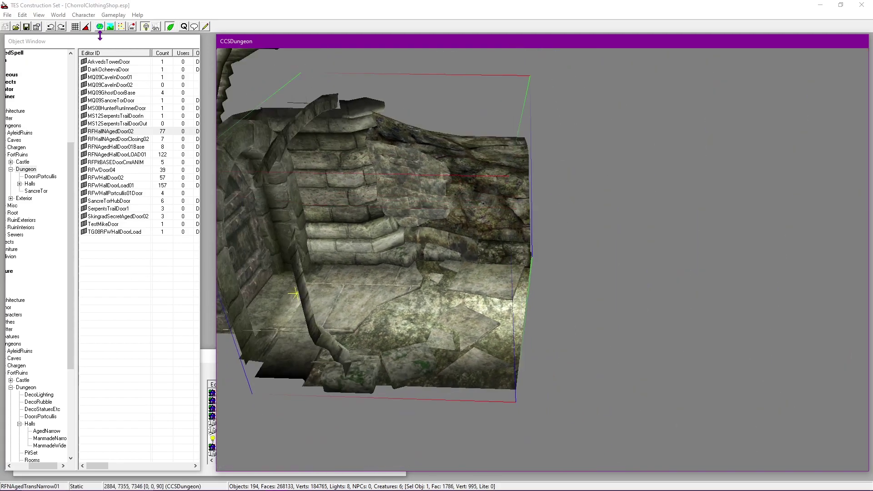
Step: Place an RFNAged01 hall piece from the FortRuins AgedNarrow statics beyond the open end of the transition hall
click(37, 28)
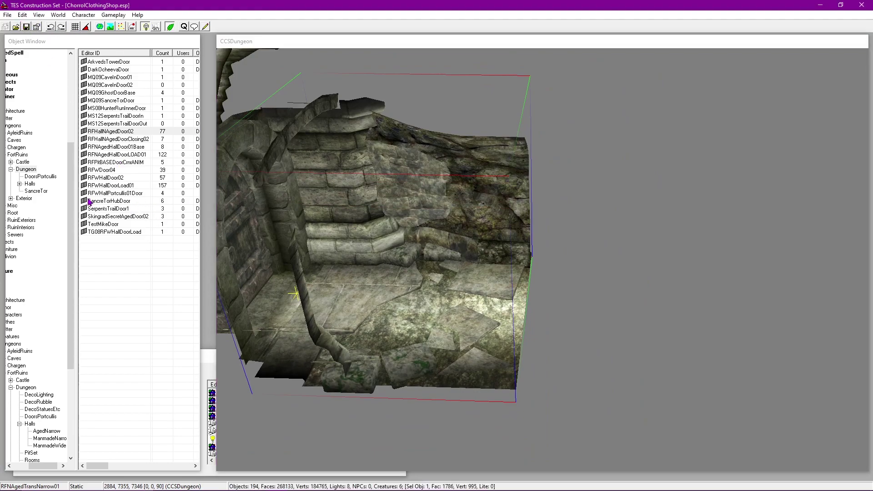
drag(48, 466, 29, 468)
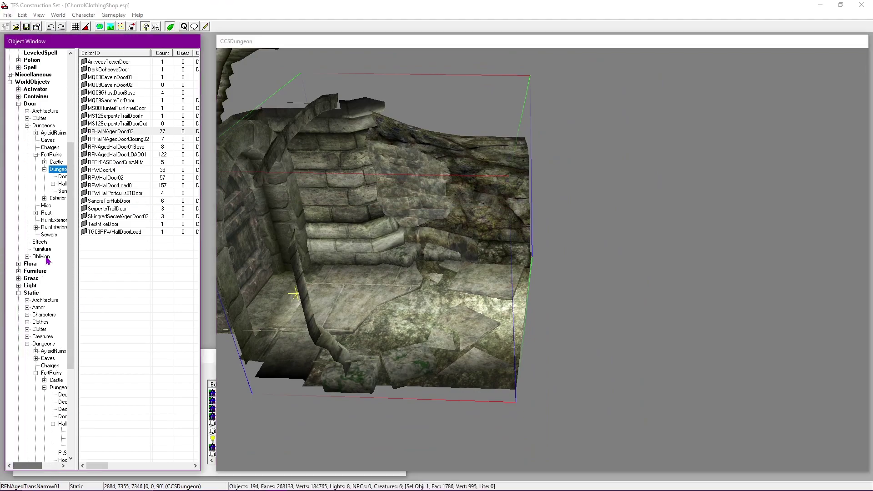
click(27, 125)
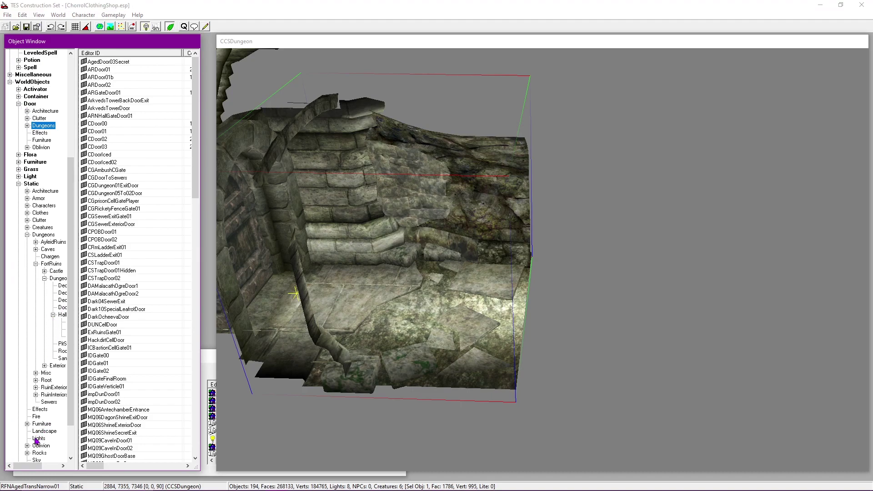
drag(27, 465, 44, 466)
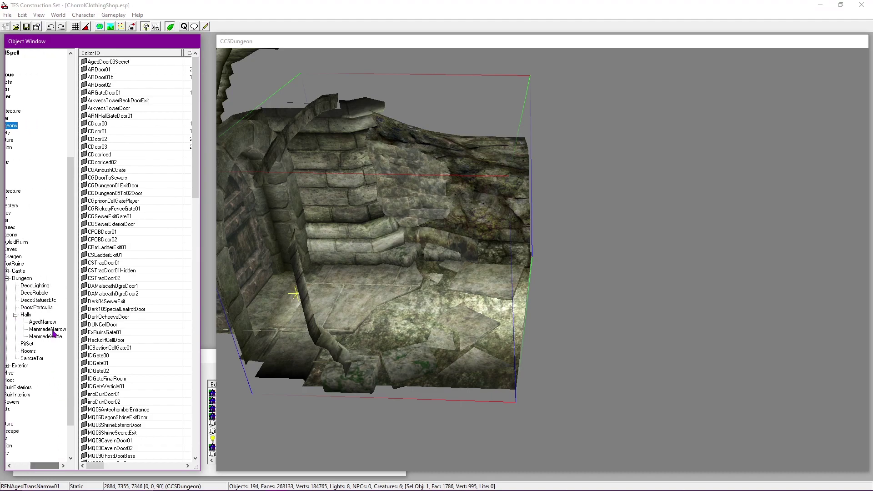
click(42, 321)
drag(103, 64, 709, 320)
Step: Copy the transition hall's Z position of 7346 to the new hall piece and set its Z rotation to 90
double_click(483, 297)
drag(375, 253, 467, 271)
key(ctrl+c)
click(398, 344)
double_click(650, 298)
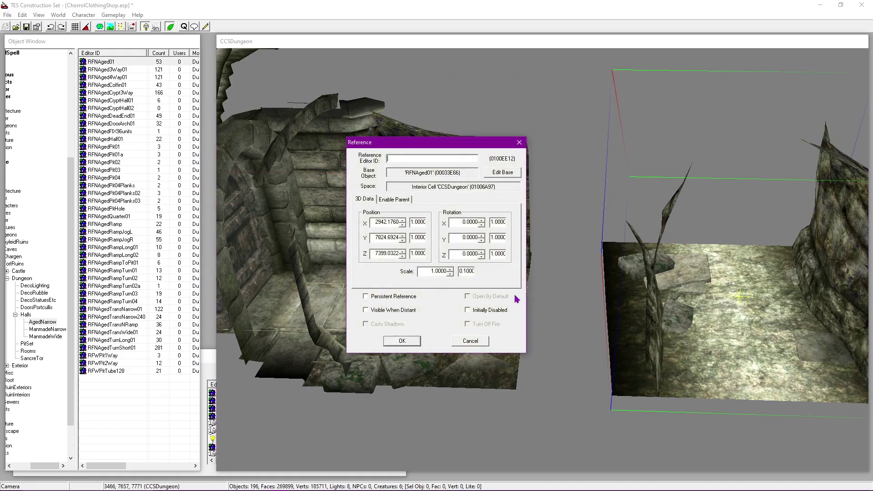
click(463, 238)
drag(376, 252, 425, 260)
key(ctrl+v)
click(407, 343)
Step: Move the new hall piece against the open end of the transition hall, at about X 2880 and Y 7744
drag(669, 286, 593, 245)
scroll(571, 293, up, 6)
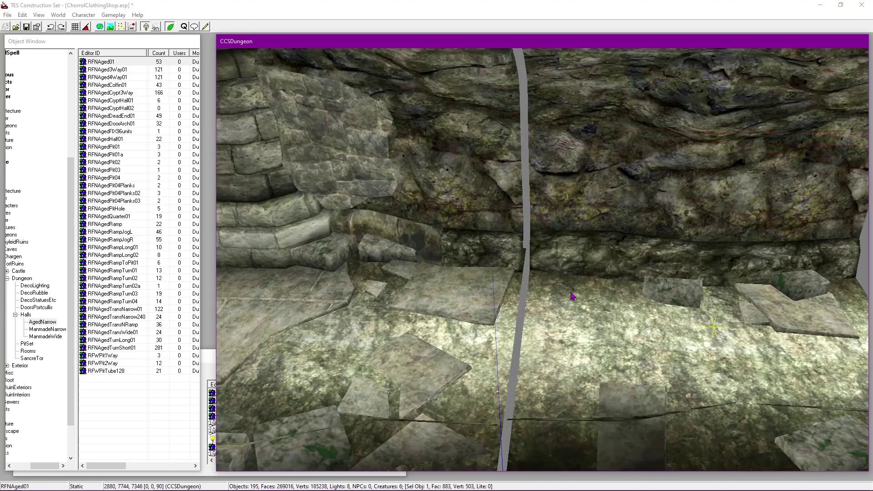
shift+middle_drag(559, 290, 608, 265)
scroll(624, 320, up, 3)
middle_drag(625, 321, 626, 272)
scroll(625, 272, up, 3)
middle_drag(586, 345, 647, 285)
scroll(644, 349, up, 3)
middle_drag(645, 418, 672, 351)
Step: Set the new hall piece's Y position to 7739 to close the seam with the transition hall
double_click(672, 350)
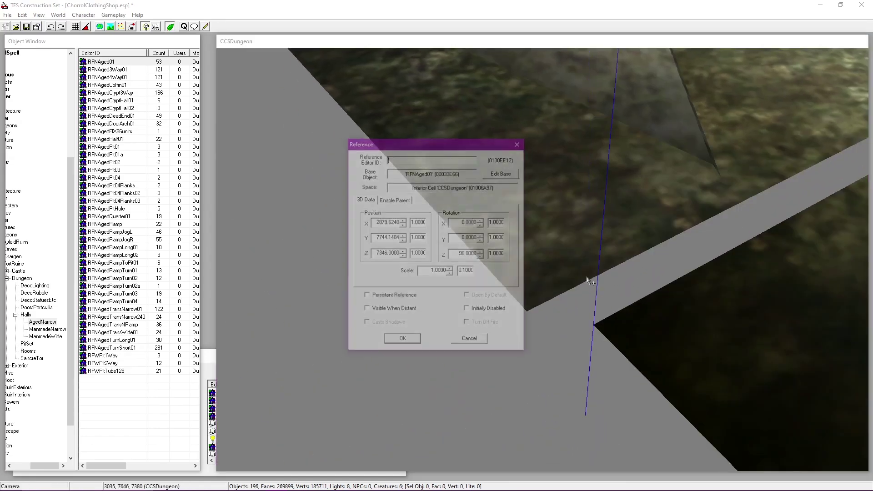
drag(471, 147, 260, 159)
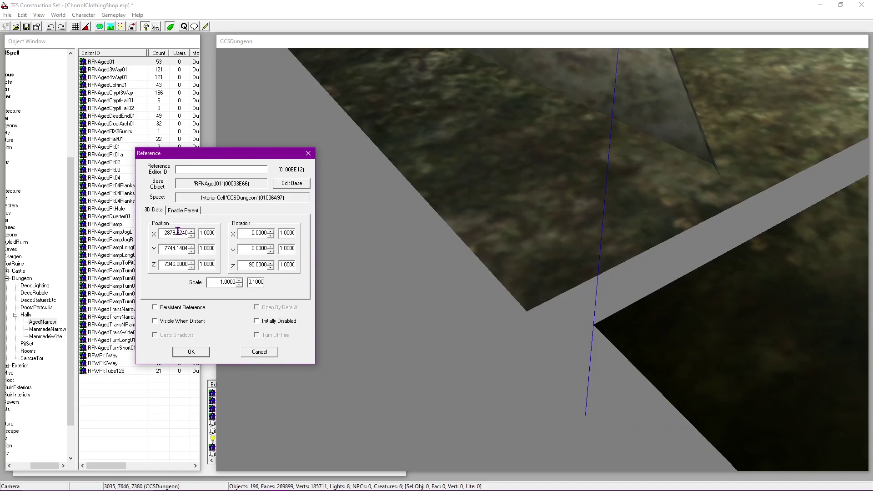
key(BackSpace)
drag(176, 246, 208, 250)
key(BackSpace)
click(190, 252)
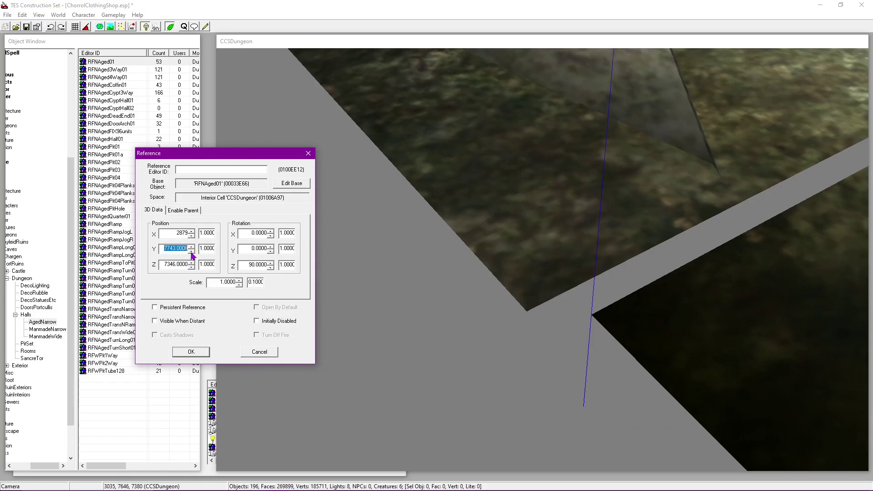
click(189, 252)
click(189, 251)
click(189, 251)
click(189, 252)
Step: Set the new hall piece's X position to 2884 and save the plugin
click(191, 235)
click(191, 230)
click(192, 231)
click(191, 232)
click(190, 232)
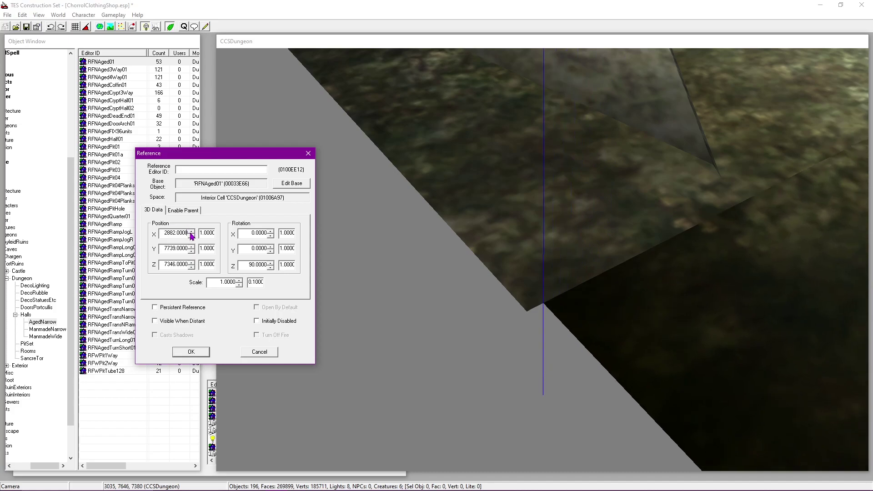
click(191, 232)
click(191, 232)
click(191, 352)
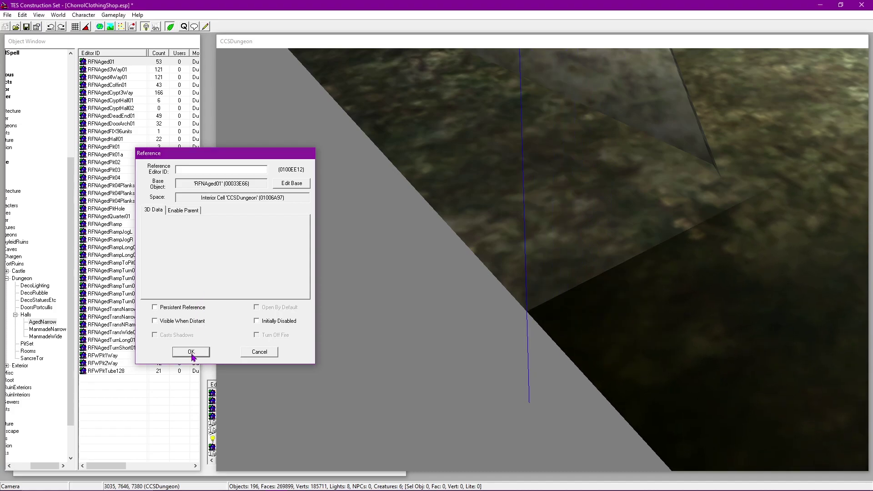
click(30, 30)
Step: Place an RFRubbleHallsChunk07 rubble piece from the DecoRubble statics on the floor of the narrow hall before the door
scroll(614, 174, down, 10)
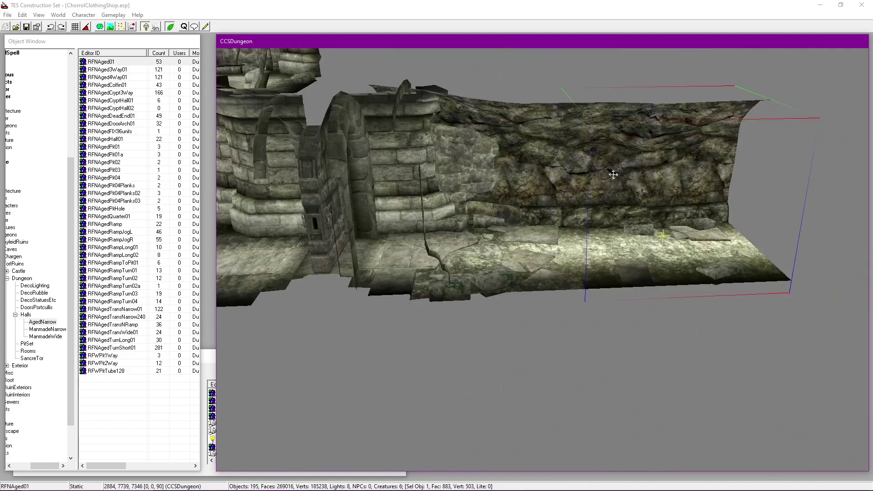
middle_drag(530, 184, 727, 207)
middle_drag(354, 82, 761, 330)
click(467, 166)
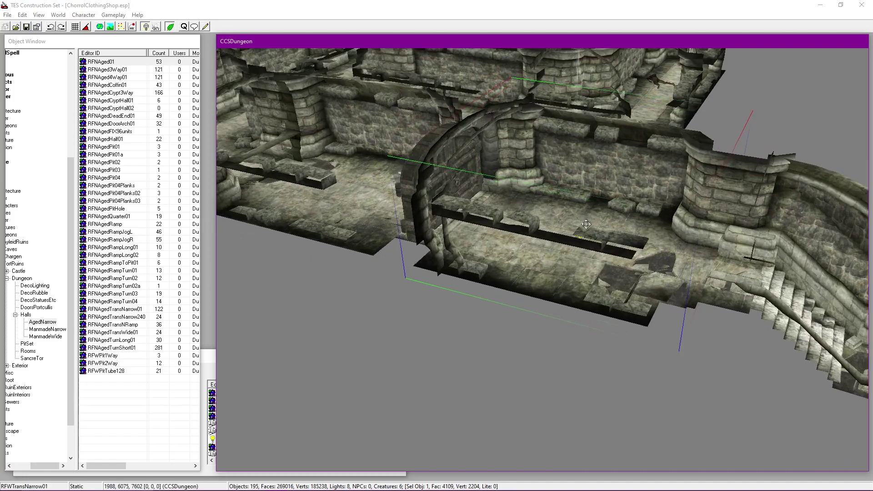
scroll(604, 233, up, 8)
shift+middle_drag(604, 234, 461, 260)
shift+middle_drag(517, 265, 559, 300)
mouse_move(44, 465)
mouse_down()
mouse_move(30, 465)
mouse_move(55, 465)
mouse_up()
click(40, 293)
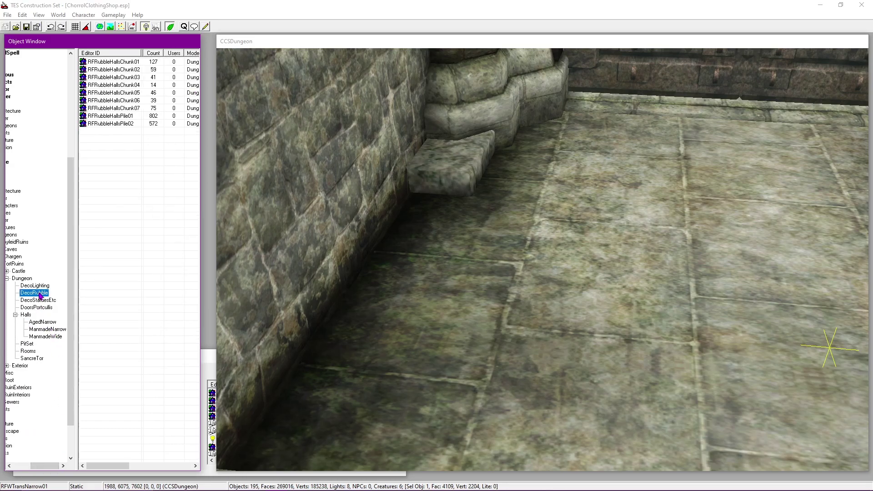
drag(559, 194, 568, 205)
right_drag(518, 254, 529, 255)
shift+middle_drag(528, 255, 222, 140)
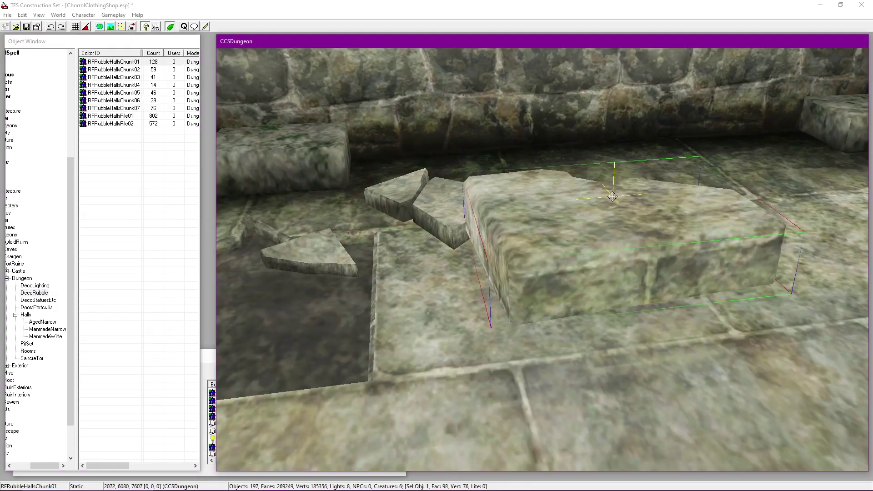
Step: Add an RFRubbleHallsChunk01 block to the same hall, turned about 17 degrees, and move it toward the wall near the door
drag(114, 61, 594, 278)
shift+middle_drag(594, 278, 752, 262)
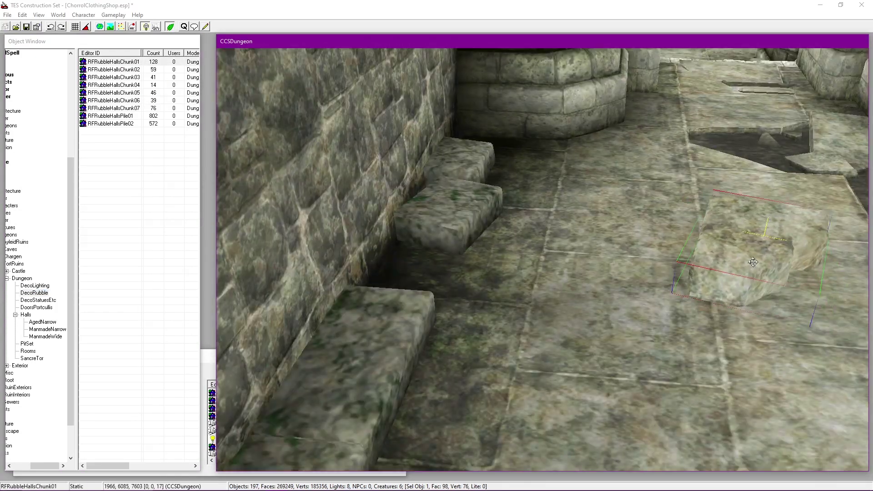
drag(753, 262, 546, 286)
shift+middle_drag(546, 286, 424, 152)
drag(425, 151, 382, 246)
shift+middle_drag(382, 245, 586, 409)
Step: Set the RFRubbleHallsChunk01 block's scale to 0.62 and drop it onto the floor
double_click(490, 269)
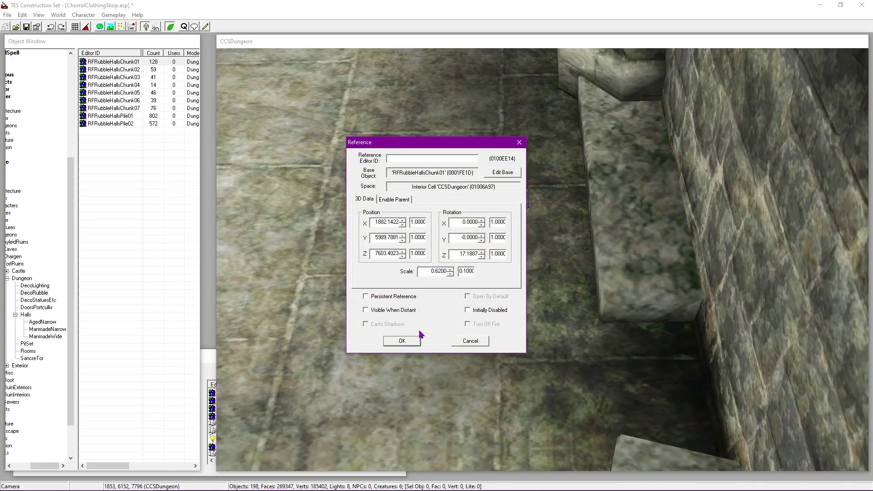
click(411, 340)
drag(477, 247, 509, 309)
key(f)
Step: Position the RFRubbleHallsChunk01 block near the wall in front of the door with a Z rotation of about 60 degrees, and save
shift+middle_drag(509, 309, 477, 345)
scroll(477, 345, up, 4)
right_drag(477, 318, 453, 263)
shift+middle_drag(454, 263, 587, 319)
drag(586, 318, 780, 350)
click(27, 26)
shift+middle_drag(364, 228, 704, 321)
scroll(415, 286, down, 10)
scroll(704, 321, up, 2)
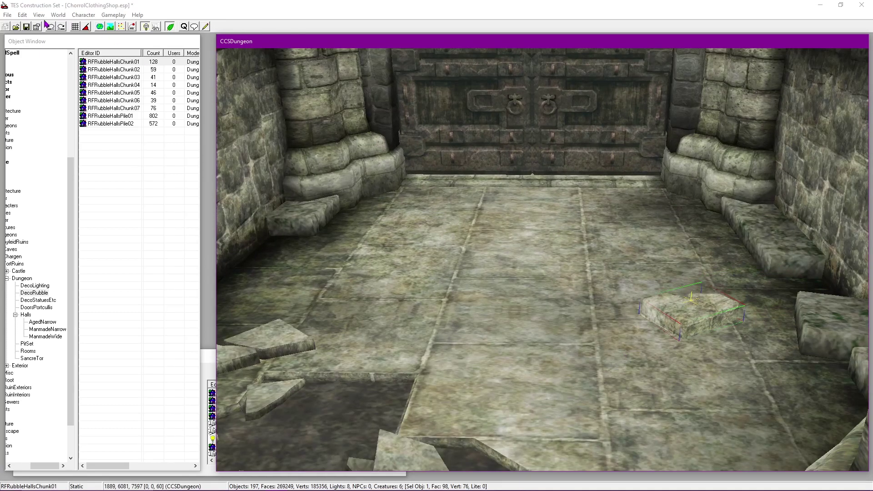
key(ctrl+s)
Step: Add an RFRubbleHallsChunk05 piece between the broken floor and the door, with its scale set to 0.56
scroll(521, 263, up, 3)
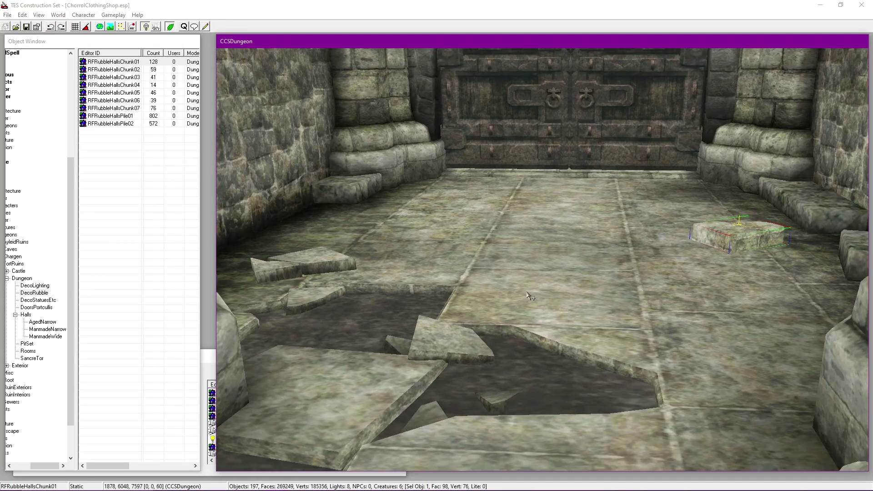
scroll(313, 266, up, 2)
drag(132, 93, 561, 212)
shift+middle_drag(561, 212, 546, 254)
double_click(545, 254)
click(451, 273)
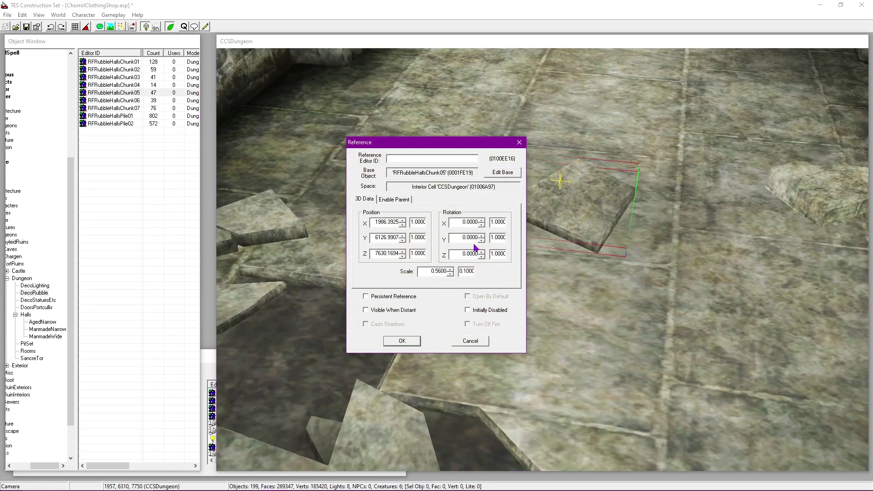
click(408, 343)
Step: Settle the RFRubbleHallsChunk05 piece on the floor at about X 1934, Y 6199, turned about 34 degrees, and save
key(f)
right_drag(565, 353, 584, 353)
drag(584, 352, 546, 270)
shift+middle_drag(545, 270, 548, 127)
scroll(555, 291, down, 3)
scroll(578, 290, up, 2)
drag(548, 127, 656, 310)
key(shift)
shift+middle_drag(678, 179, 455, 195)
click(30, 25)
shift+middle_drag(454, 254, 38, 128)
Step: Place a cobweb07 from the Misc dungeon statics in the hall in front of the stone pillars
scroll(588, 235, down, 3)
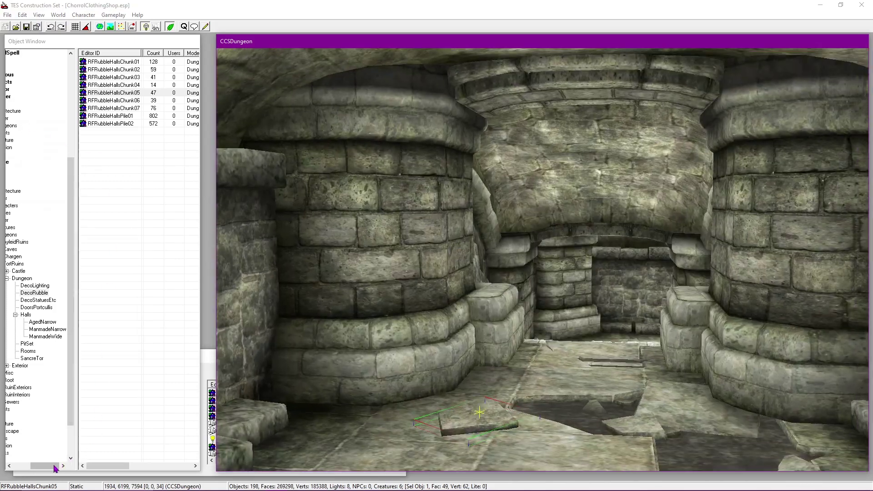
drag(55, 467, 39, 467)
scroll(47, 402, down, 2)
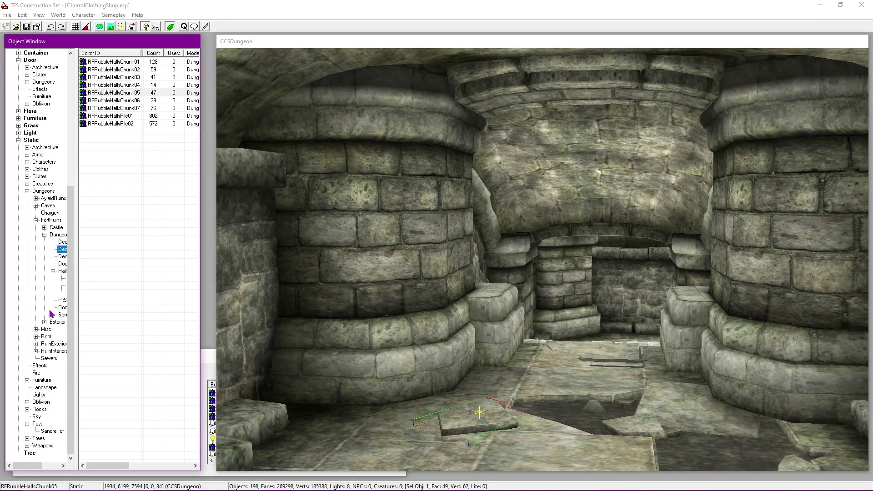
click(46, 329)
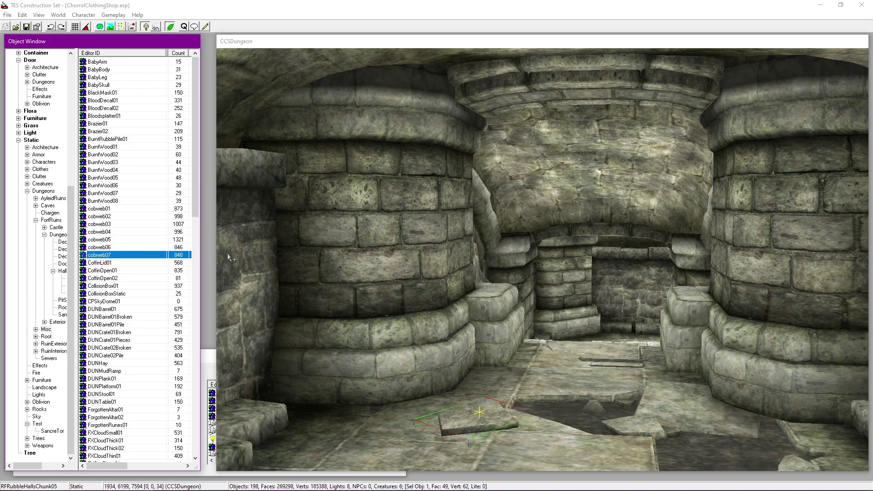
drag(182, 259, 582, 236)
middle_drag(602, 157, 607, 203)
scroll(617, 205, up, 3)
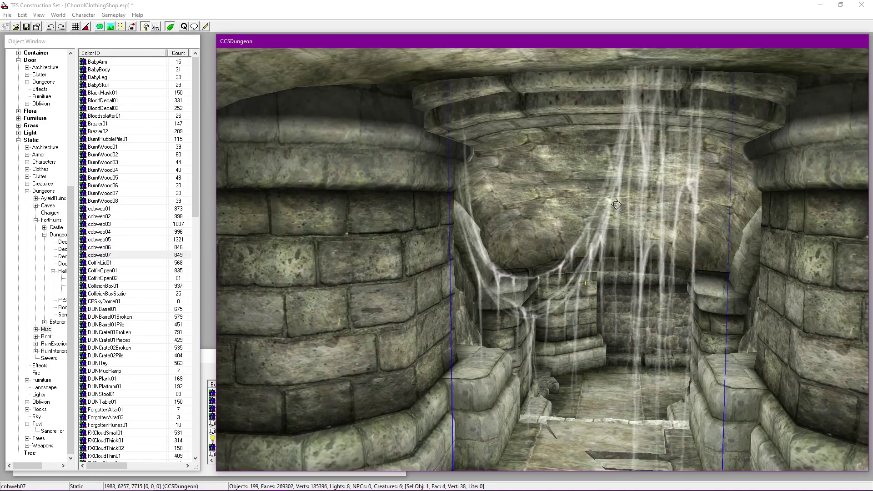
Step: Hang the cobweb across the pillar at about X 1874, Y 6196 with a Z rotation of about -17, and save
shift+middle_drag(439, 236, 545, 288)
drag(545, 288, 463, 297)
shift+middle_drag(463, 298, 518, 245)
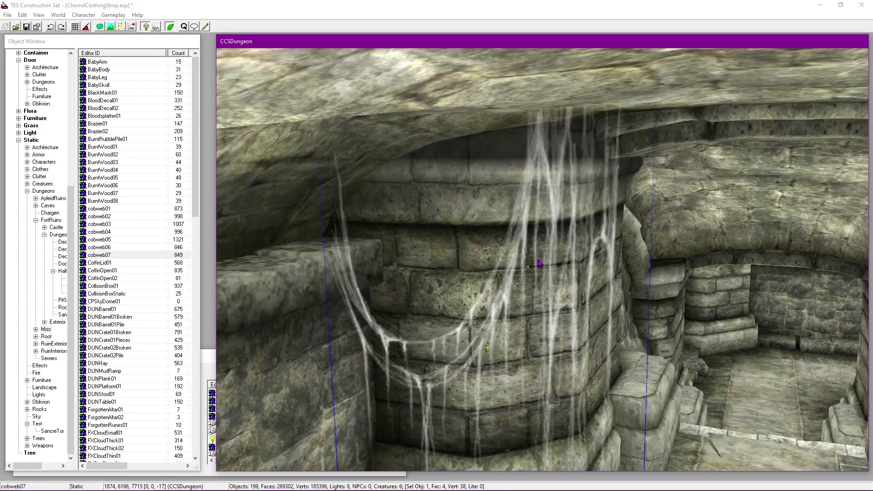
shift+middle_drag(514, 275, 678, 251)
click(26, 27)
Step: Start the Havok simulation and place a skull01 and a skelBigBone01 from the Misc dungeon items on the RFNTurn01 floor
shift+middle_drag(432, 238, 508, 193)
click(538, 282)
shift+middle_drag(553, 280, 589, 312)
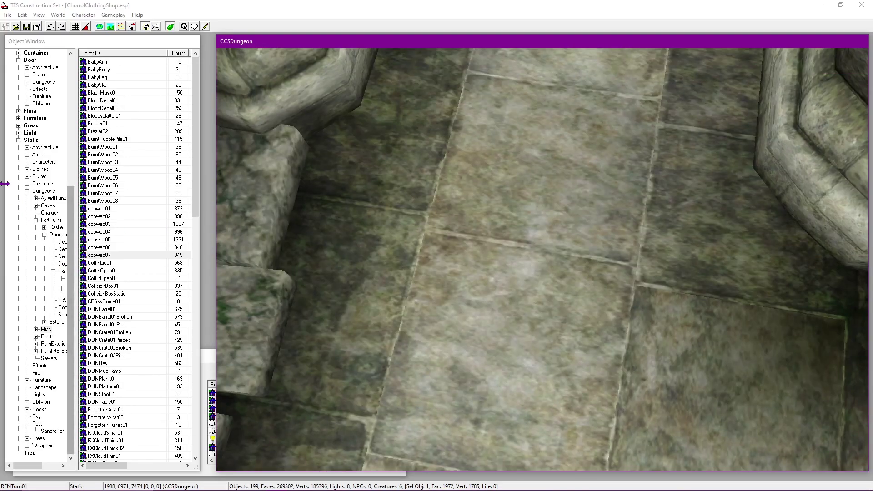
scroll(35, 181, up, 9)
click(10, 53)
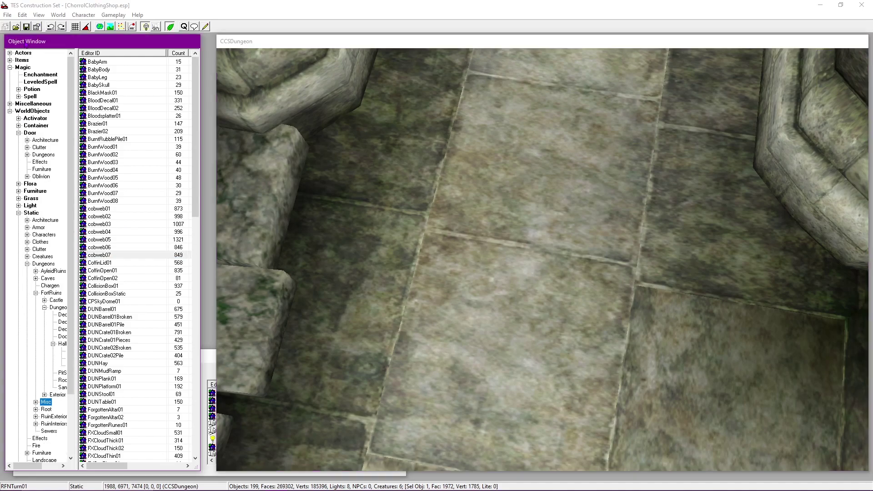
click(10, 60)
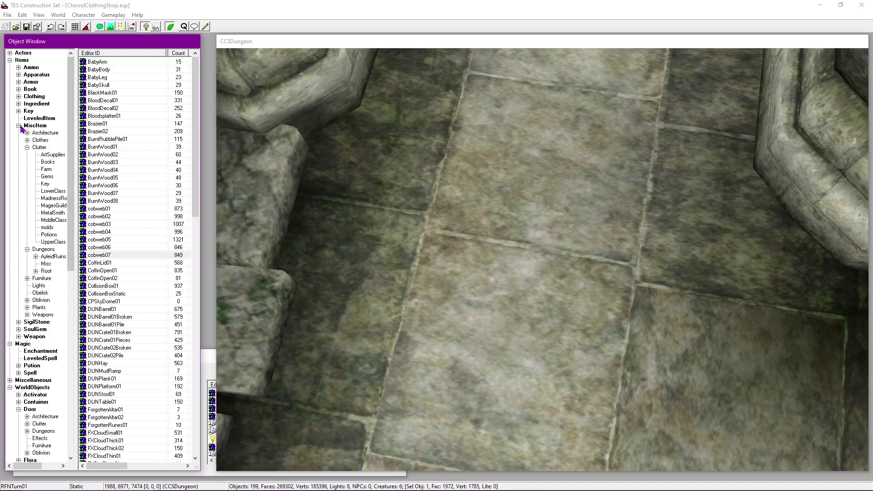
click(46, 264)
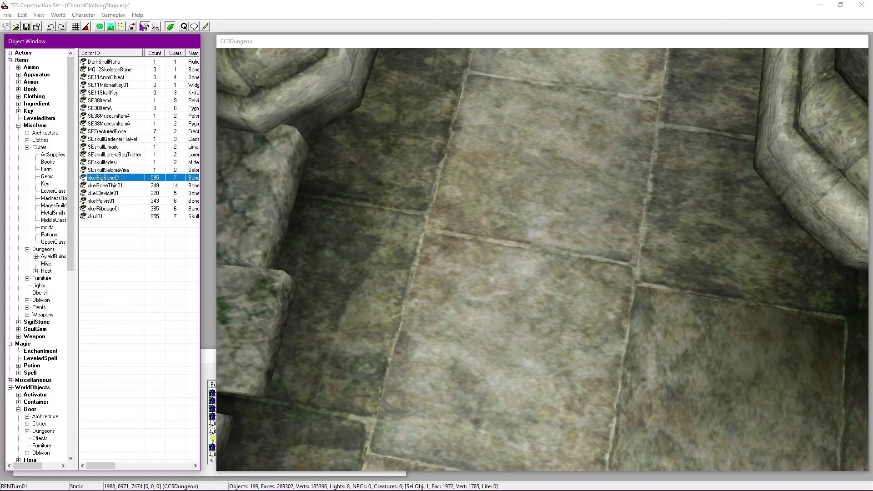
click(129, 28)
click(110, 217)
ctrl+click(113, 179)
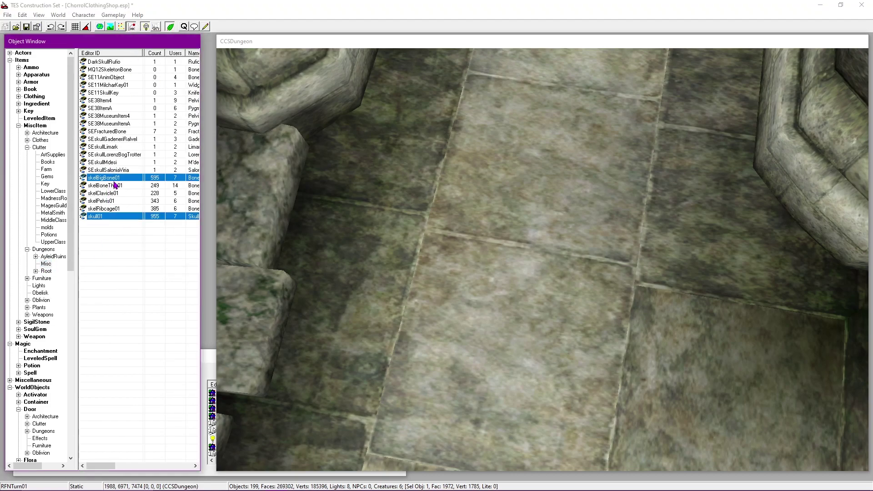
drag(205, 186, 569, 188)
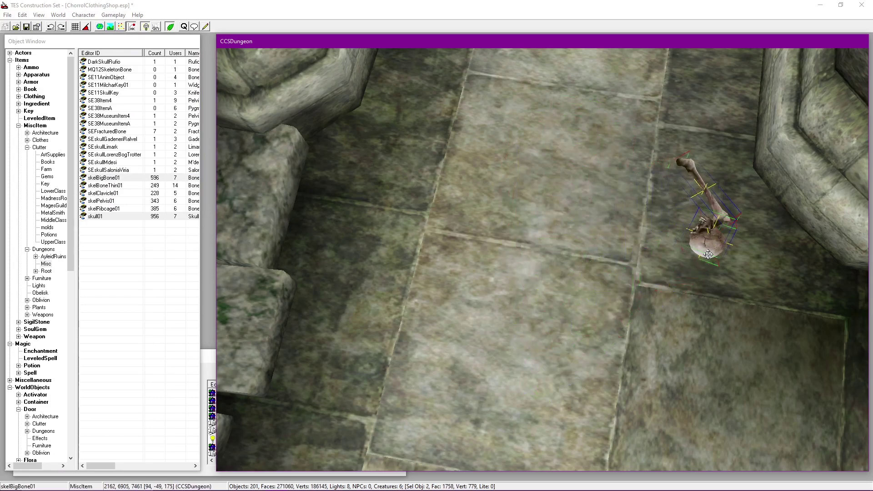
Step: Place a skelRibcage01 on the floor near the skull and the big bone
click(132, 229)
drag(100, 210, 419, 263)
drag(511, 296, 634, 286)
key(shift)
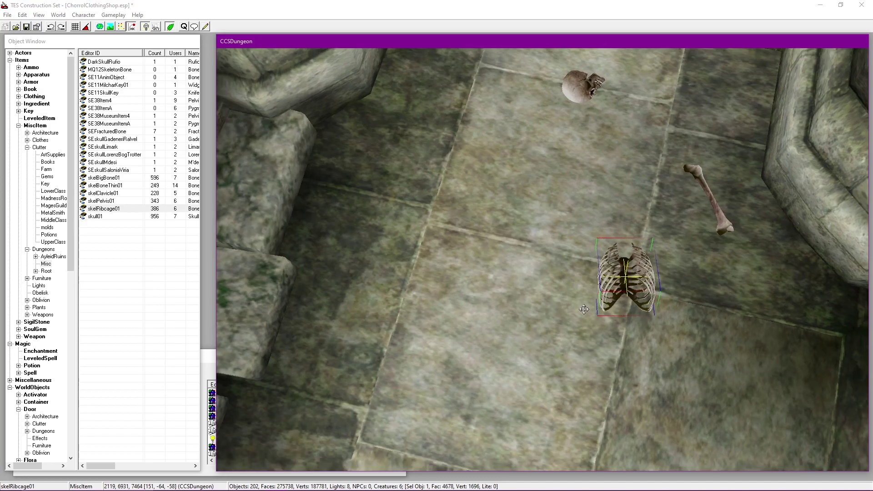
Step: Move the ribcage across the floor to the stone blocks along the wall and stop the Havok simulation
drag(618, 323, 433, 240)
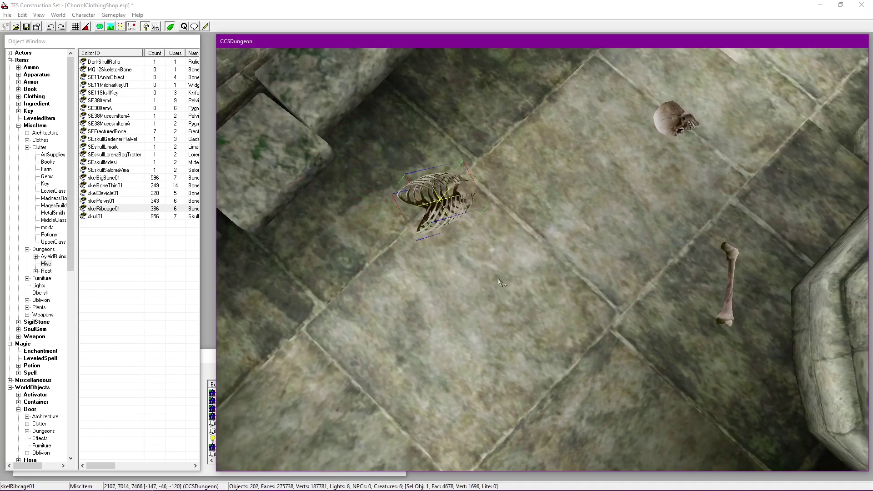
key(shift)
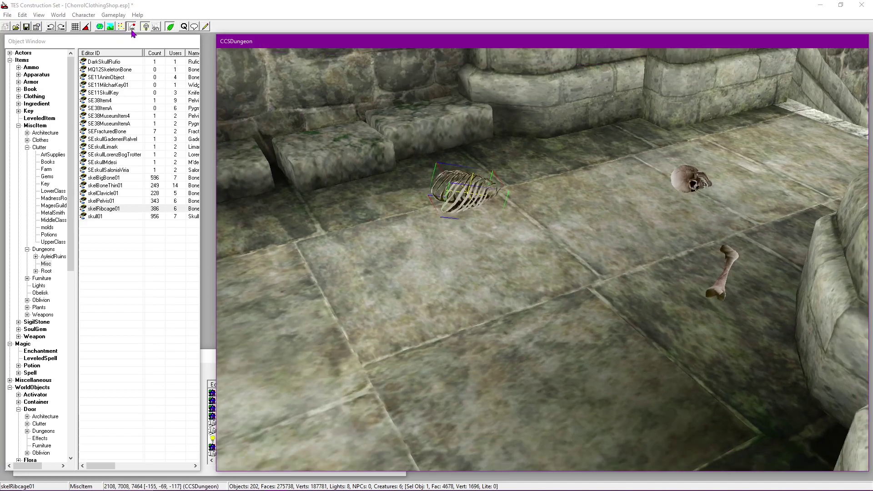
click(132, 30)
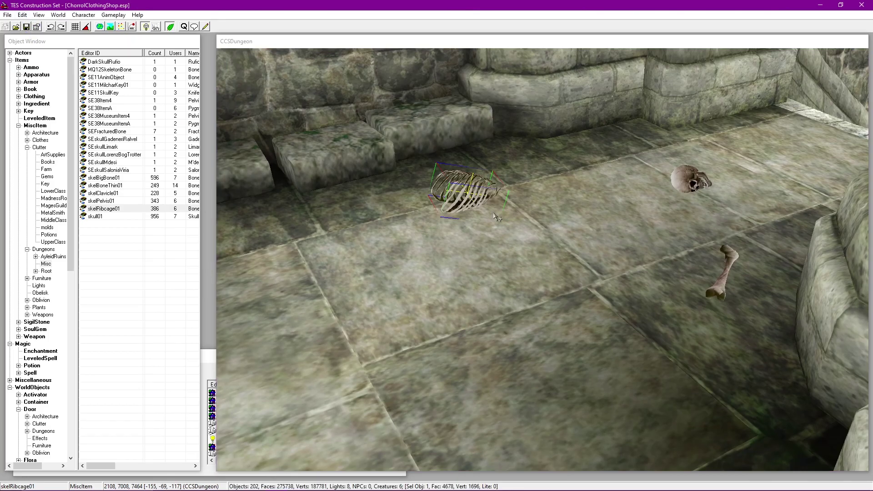
Step: Examine the RFNTurn01 room with the bones, the stairs beyond it and the wall beside the pillar
scroll(507, 215, down, 4)
middle_drag(508, 215, 571, 242)
key(shift)
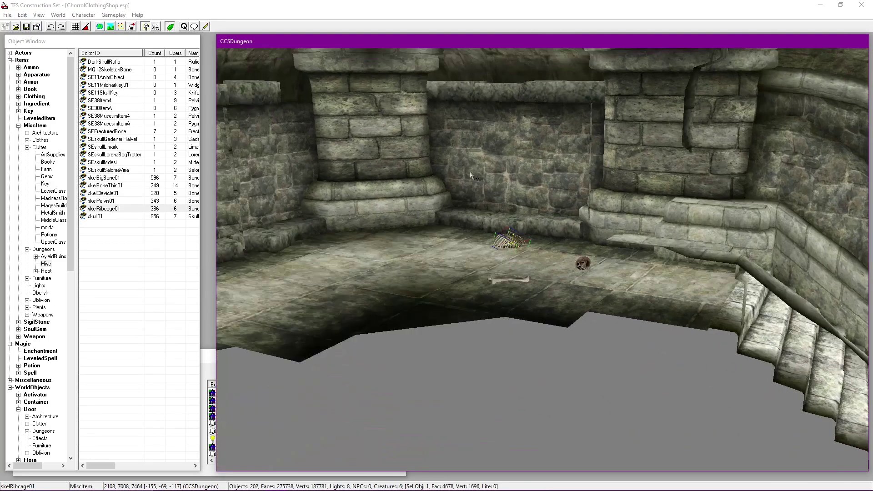
scroll(470, 176, down, 3)
middle_drag(471, 176, 291, 150)
key(shift)
scroll(327, 223, down, 5)
key(shift)
key(shift)
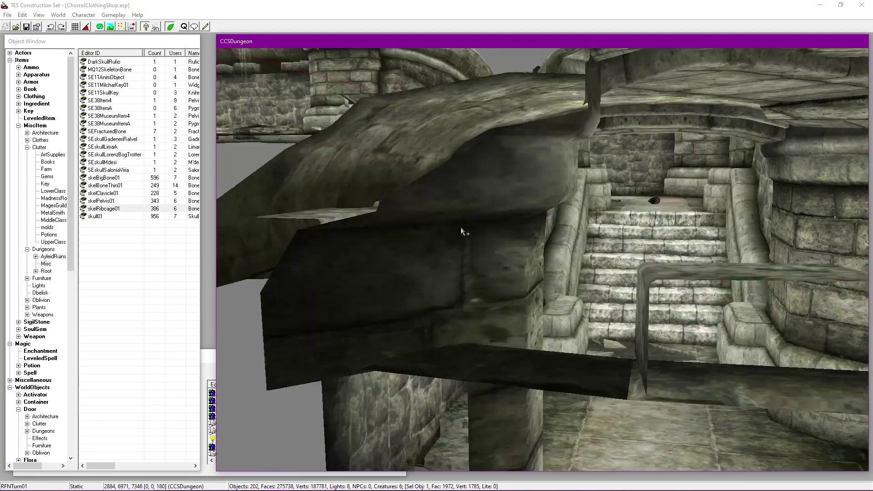
key(shift)
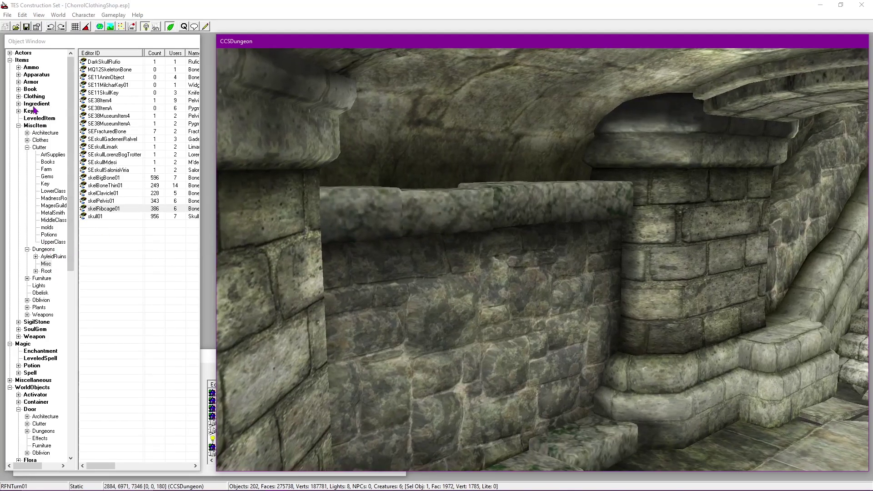
Step: Collapse the Items category and list the Misc dungeon statics
click(10, 60)
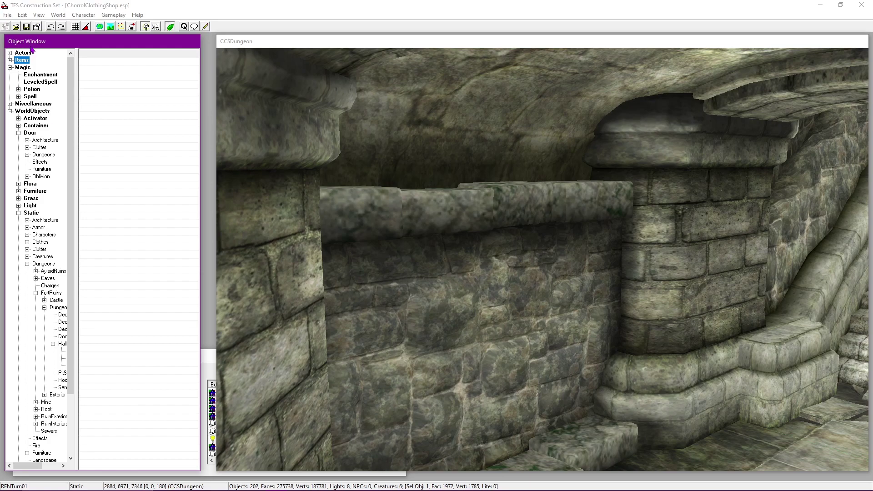
drag(27, 465, 40, 465)
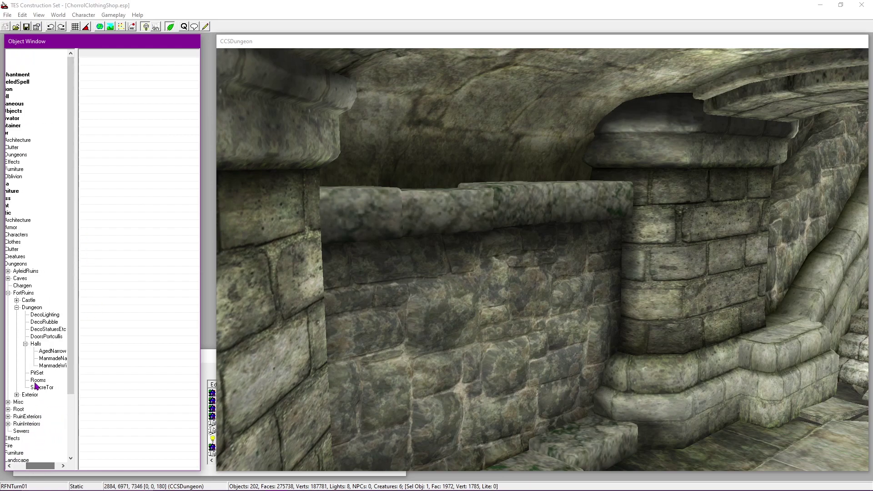
click(51, 359)
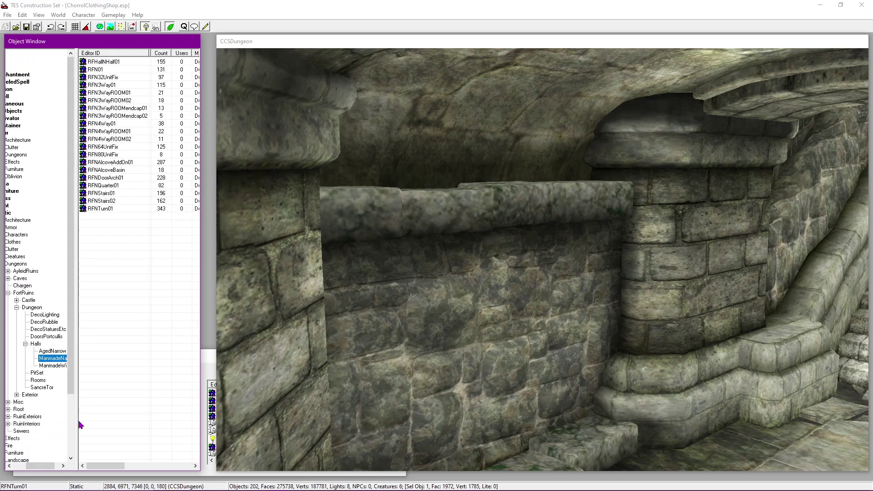
drag(46, 466, 25, 466)
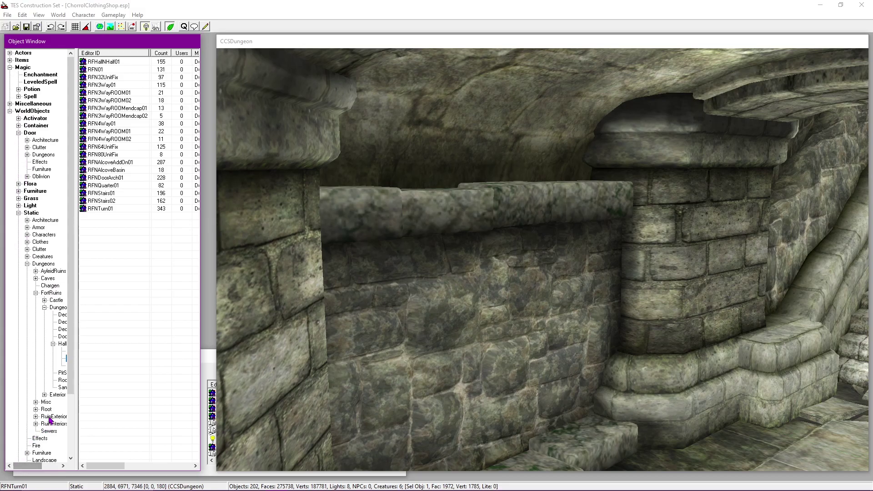
click(47, 404)
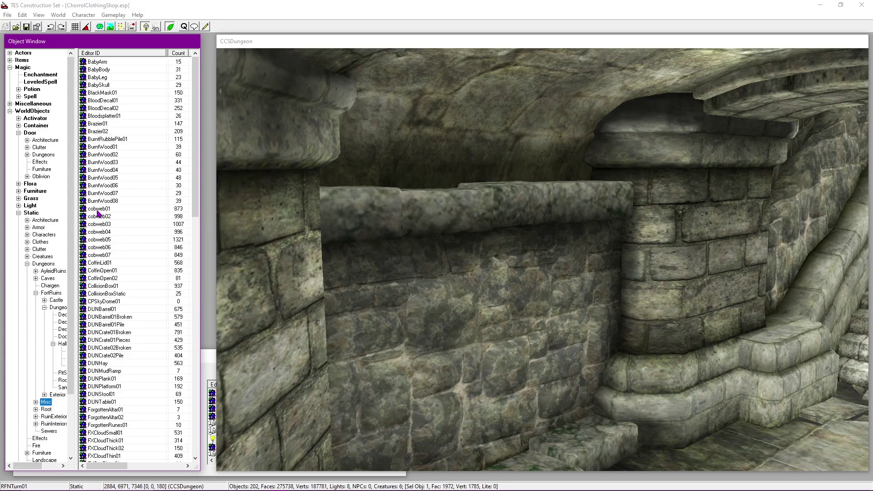
Step: Place a cobweb01 at the pillar near the stairs, at about X 2773, Y 6985 with a Z rotation of about 32
drag(98, 221, 240, 253)
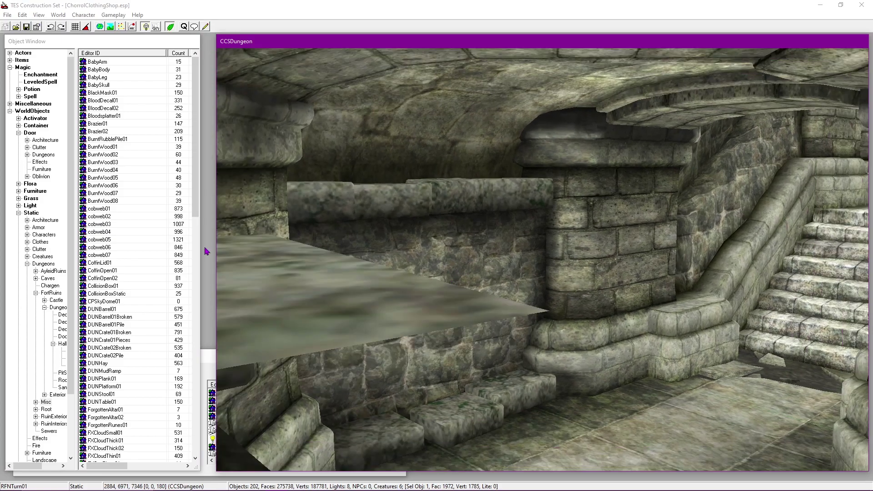
drag(99, 213, 563, 274)
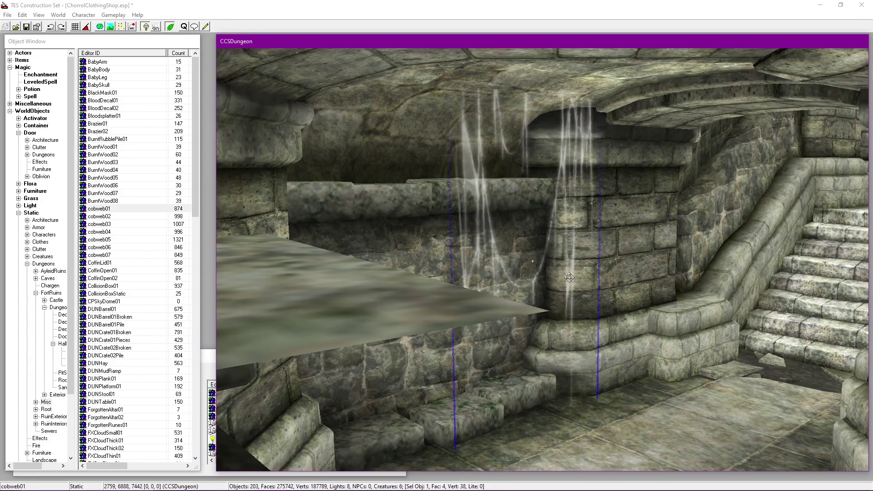
scroll(560, 272, up, 5)
scroll(589, 272, down, 3)
scroll(577, 246, up, 1)
right_drag(571, 293, 544, 287)
scroll(539, 228, up, 1)
right_drag(538, 231, 490, 235)
scroll(537, 211, down, 2)
drag(538, 210, 534, 227)
key(shift)
right_drag(600, 278, 555, 303)
drag(574, 294, 710, 273)
key(shift)
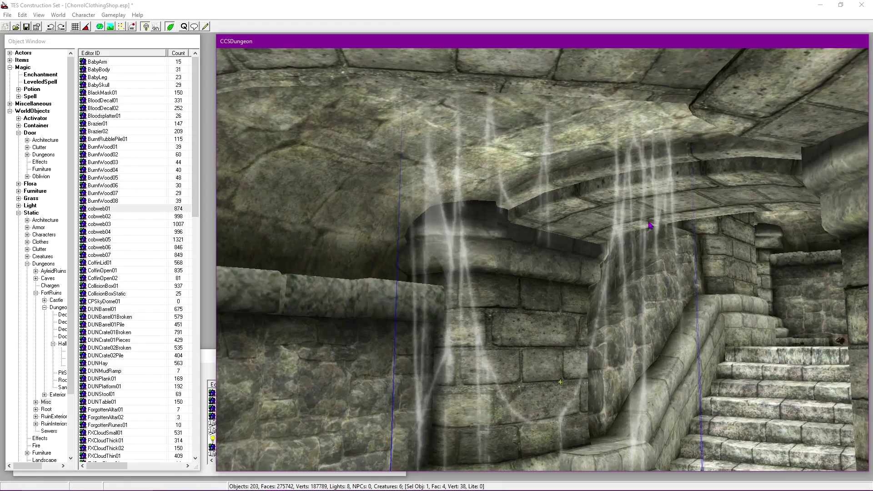
Step: Set the cobweb01's scale to 0.9 and its Z position to about 7446.58, and turn it to a Z rotation of about 66
double_click(649, 222)
click(450, 273)
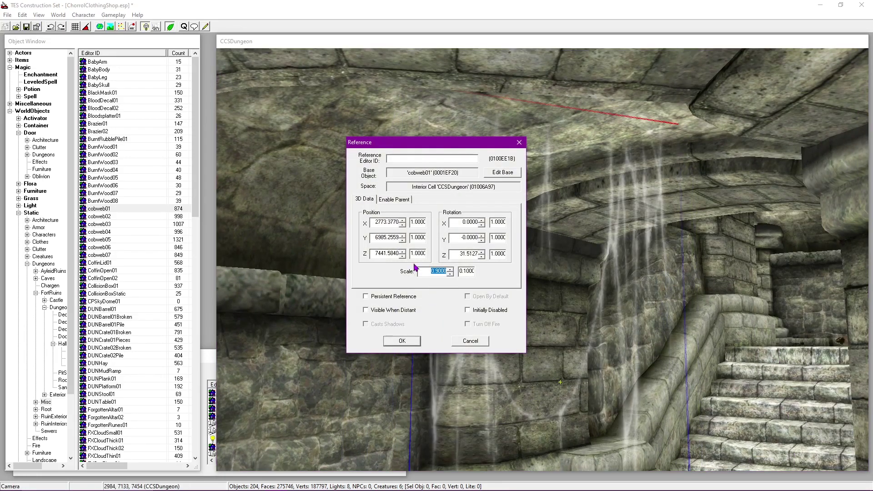
click(404, 251)
click(404, 252)
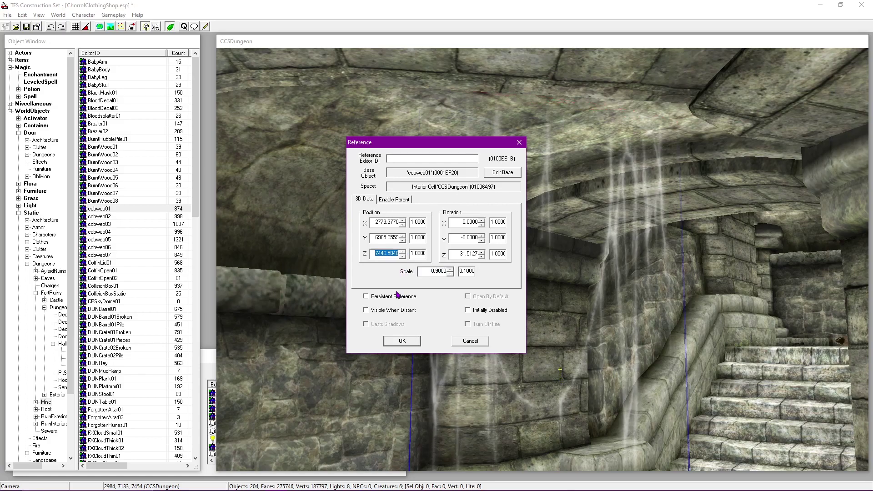
click(402, 341)
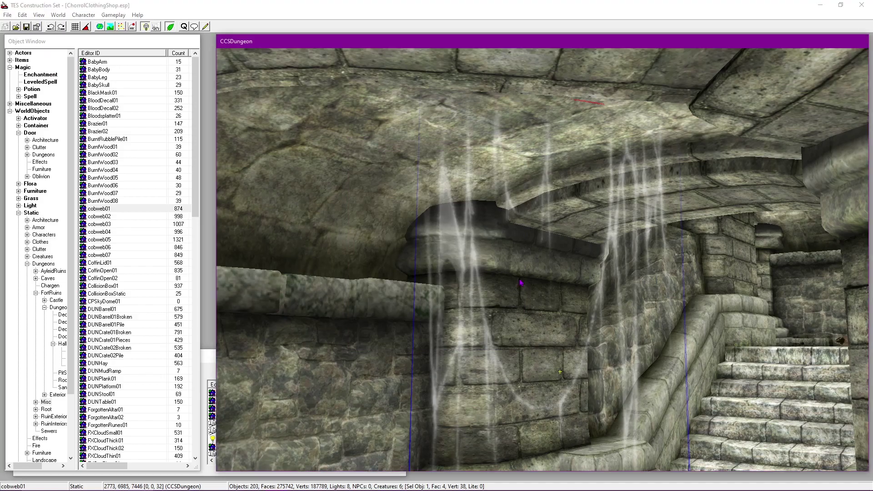
key(shift)
right_drag(585, 285, 585, 284)
key(shift)
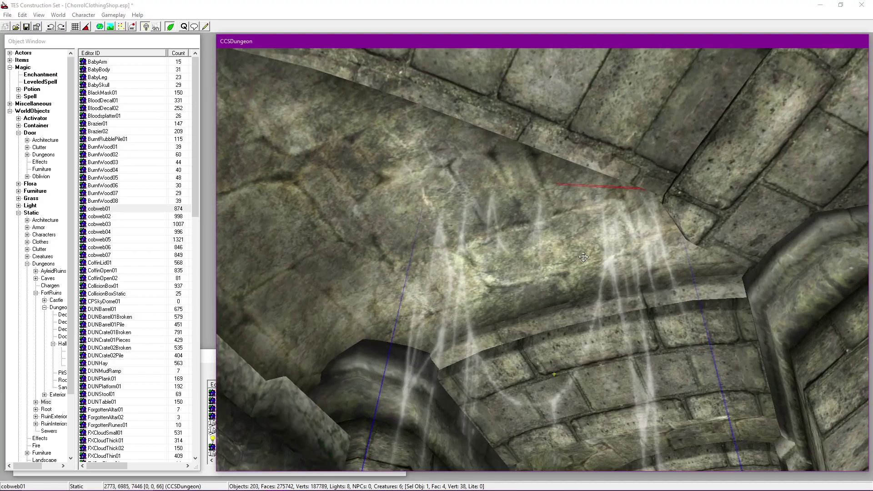
Step: Delete the cobweb01 from the turn and save the plugin
scroll(585, 284, down, 3)
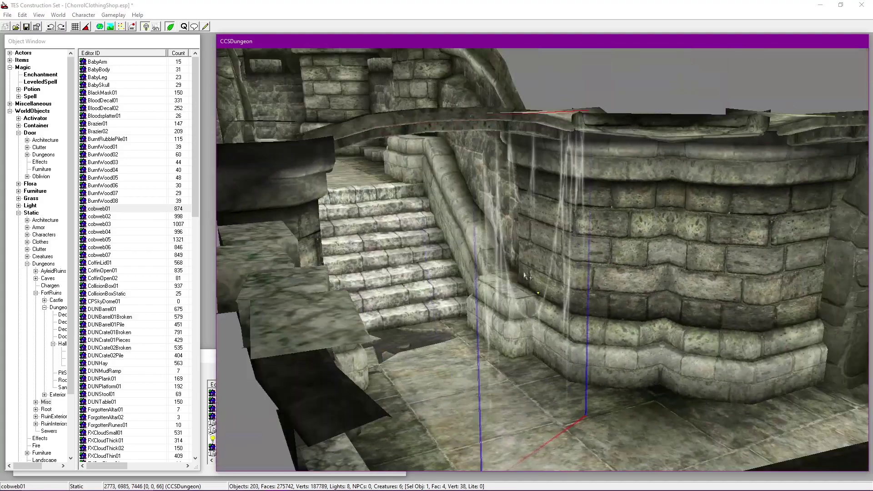
shift+middle_drag(525, 275, 660, 239)
scroll(661, 239, down, 3)
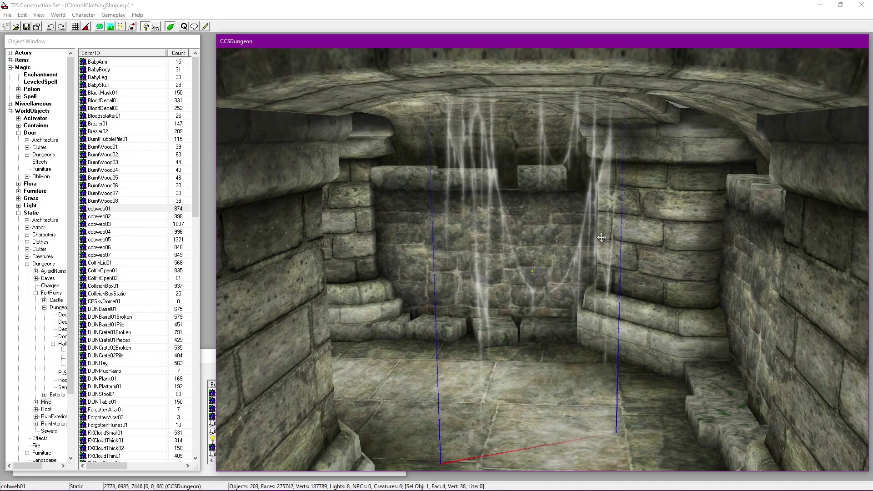
key(Delete)
click(26, 27)
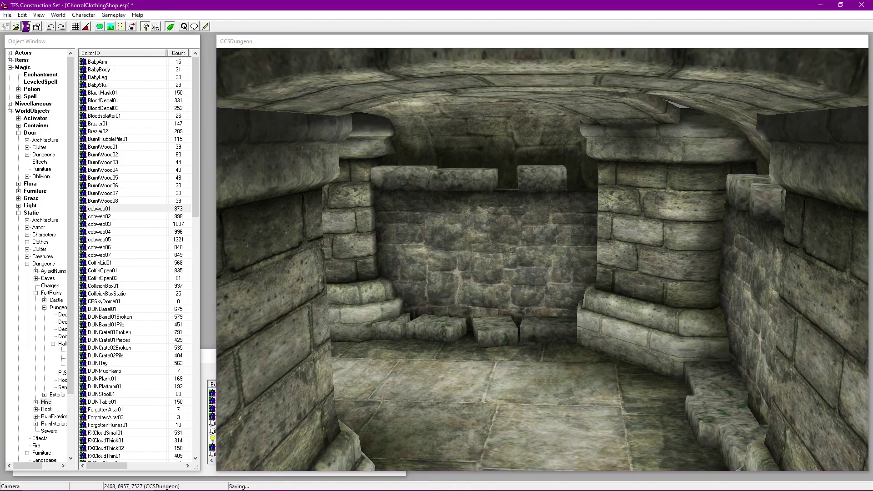
Step: Try a cobweb03 and a cobweb02 in front of the back wall, deleting each one
drag(11, 44, 11, 40)
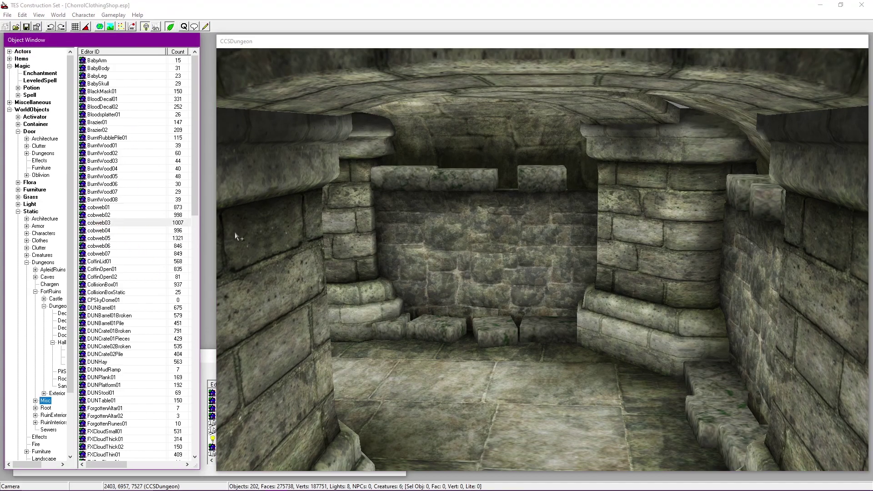
drag(189, 233, 545, 265)
key(Delete)
drag(105, 215, 568, 272)
right_drag(568, 272, 444, 265)
drag(678, 405, 506, 215)
drag(558, 350, 546, 181)
key(Delete)
Step: Place a cobweb02 before the back wall at about X 2891, Y 7083 with a Z rotation of about 80
drag(100, 214, 526, 144)
right_drag(549, 306, 682, 298)
drag(709, 295, 559, 259)
scroll(560, 259, up, 4)
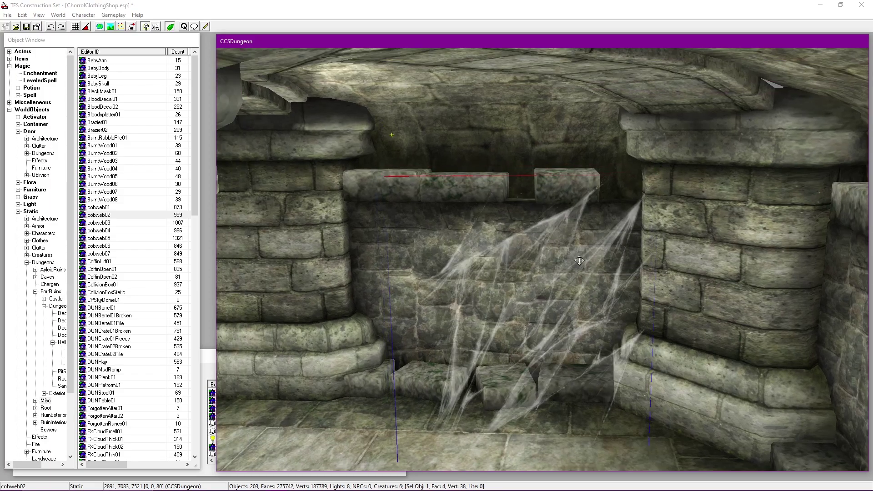
Step: Move the cobweb02 into the corner between wall and pillar at about X 3011, Y 7073, with a Z rotation of about 95
shift+middle_drag(579, 260, 574, 273)
drag(574, 273, 536, 284)
right_drag(514, 313, 541, 331)
drag(529, 314, 565, 271)
scroll(564, 270, up, 2)
shift+middle_drag(565, 271, 707, 314)
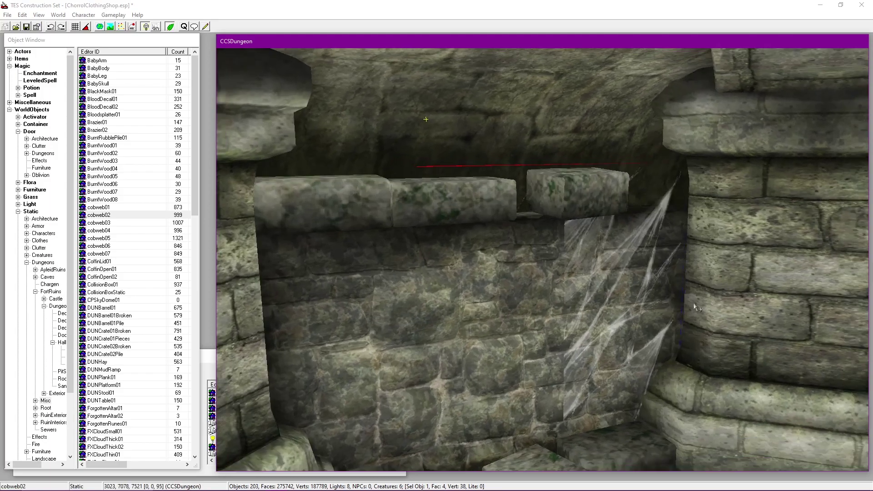
drag(667, 306, 645, 321)
shift+middle_drag(645, 322, 495, 296)
drag(495, 296, 534, 287)
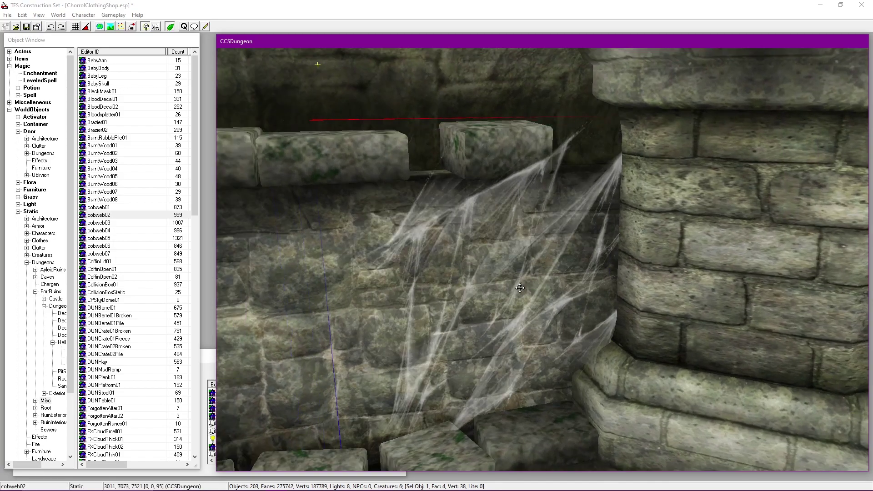
Step: Set the cobweb02's scale to 0.9 and its Z position to about 7504
double_click(520, 288)
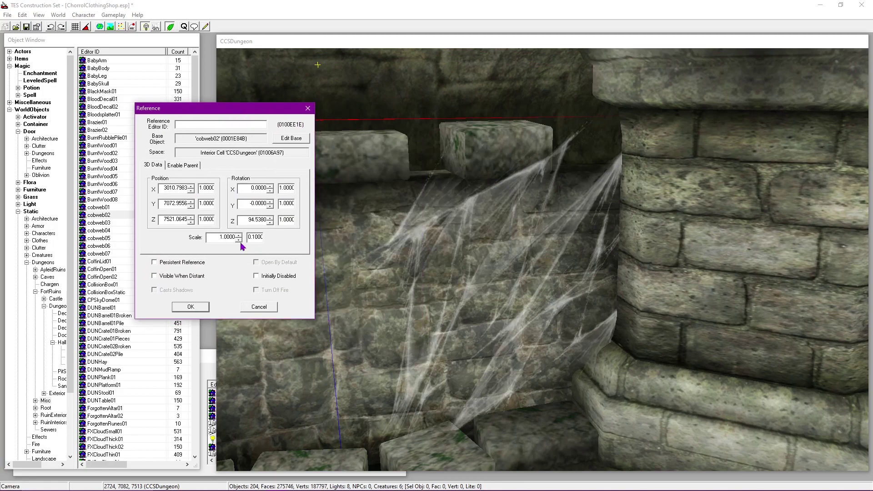
click(239, 240)
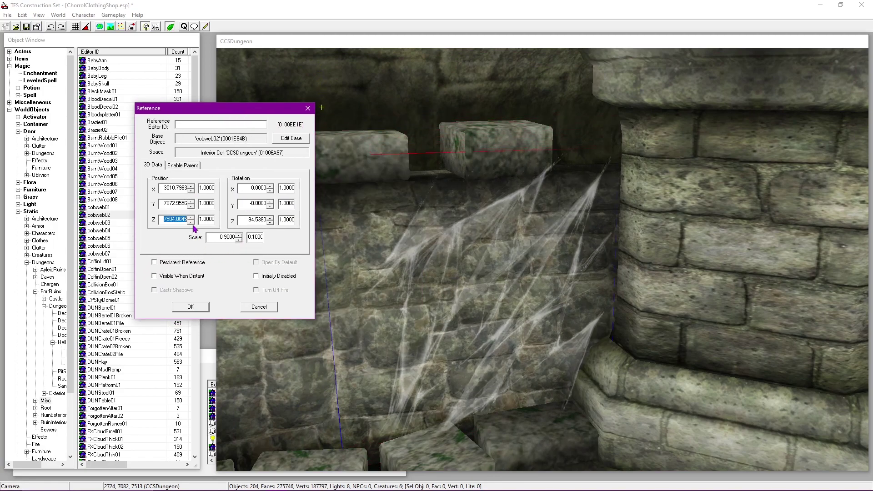
click(190, 307)
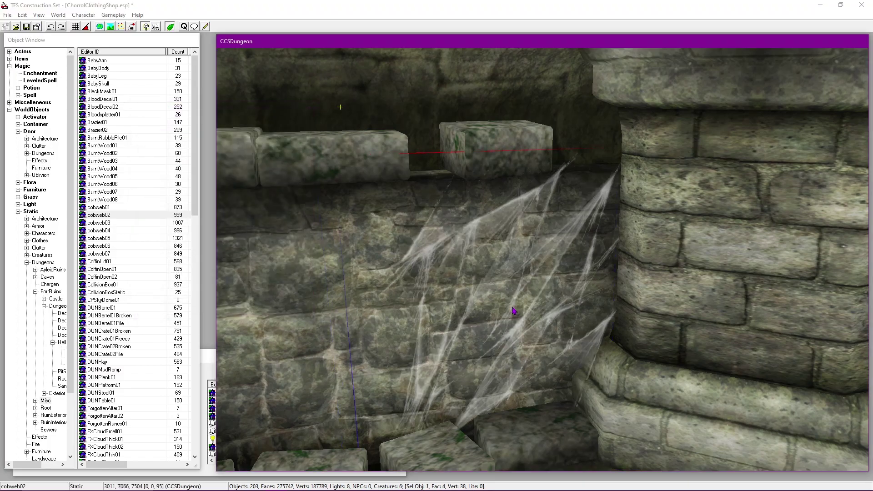
Step: Adjust the cobweb02 to about X 3012, Y 7065 with a Z rotation of about 92, and save the plugin
shift+middle_drag(520, 311, 620, 123)
scroll(553, 296, up, 3)
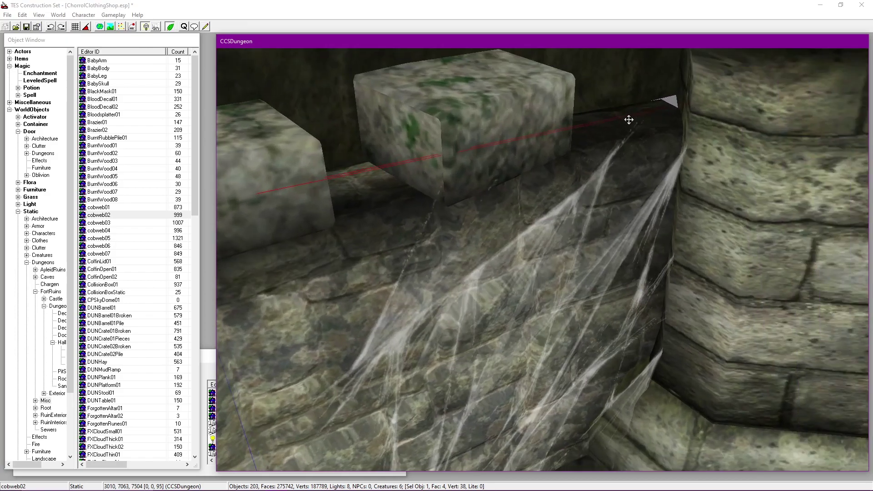
drag(574, 224, 459, 229)
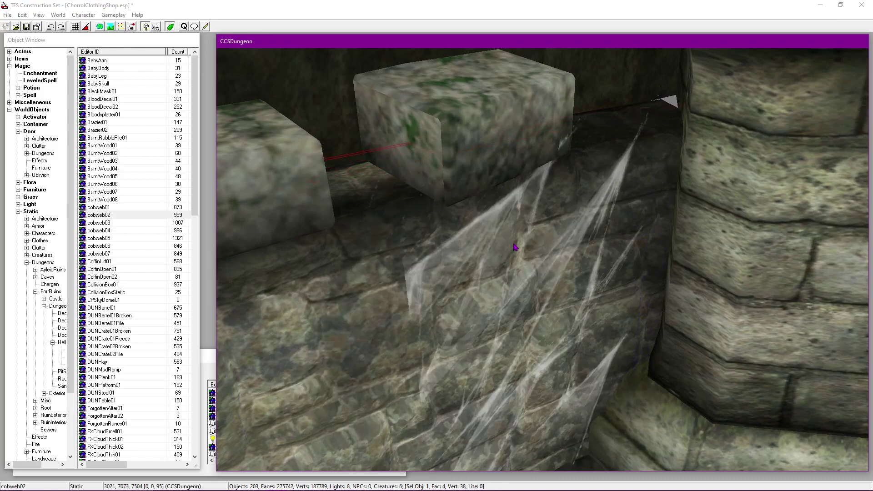
right_drag(568, 286, 568, 292)
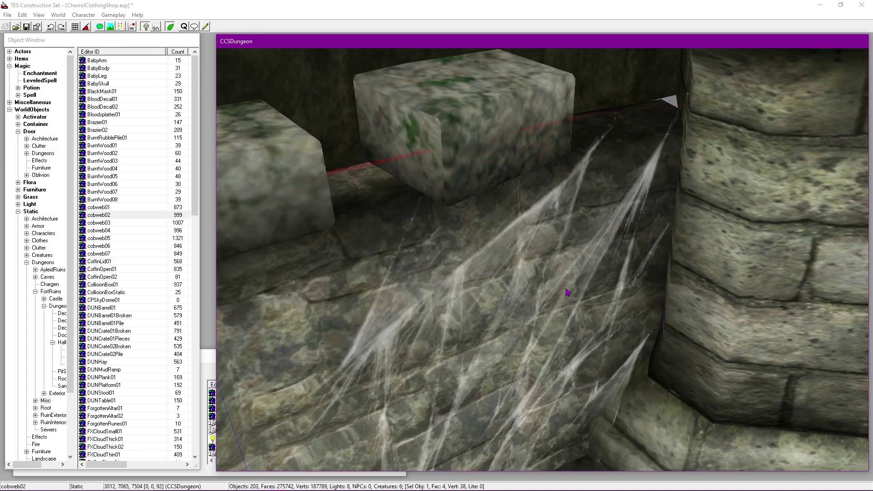
shift+middle_drag(565, 288, 557, 299)
scroll(554, 234, down, 3)
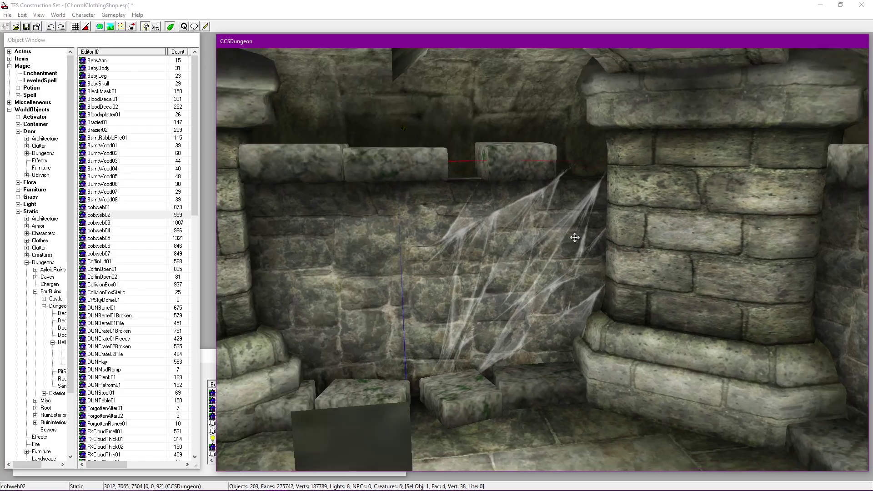
scroll(534, 236, up, 6)
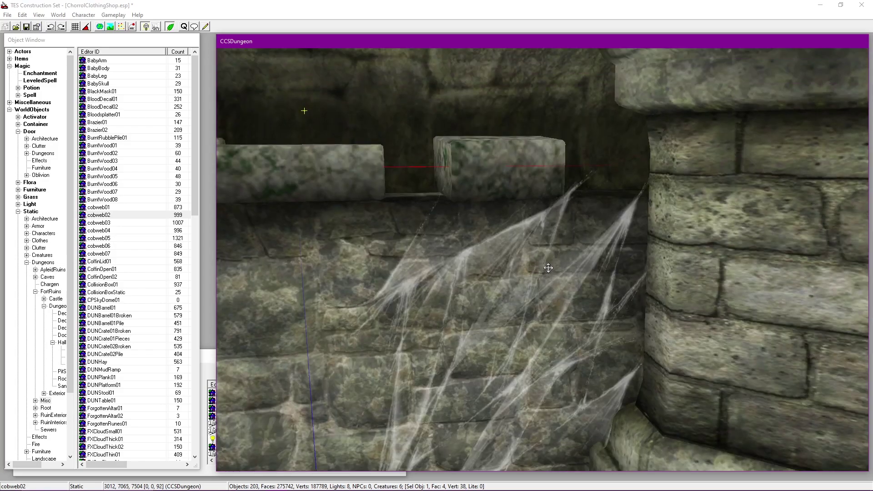
click(26, 27)
Step: Check the cobweb02 from other angles around the pillar and delete it
scroll(444, 237, down, 6)
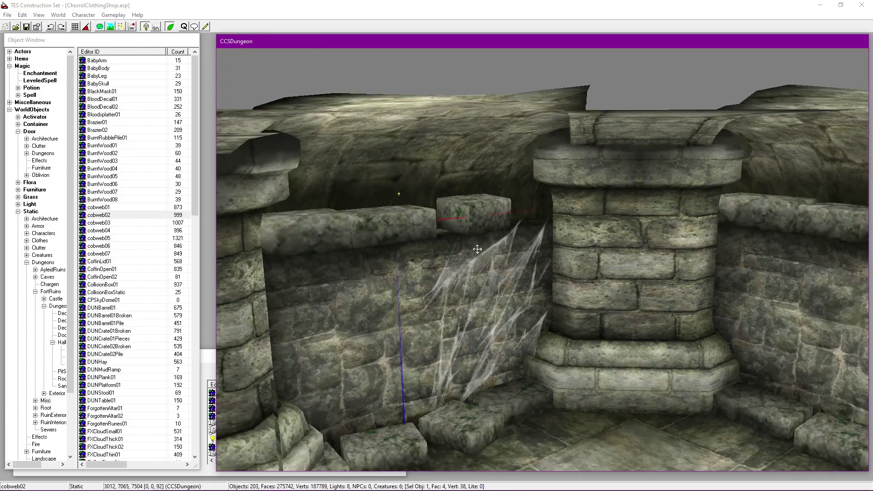
shift+middle_drag(477, 250, 512, 250)
scroll(586, 223, up, 3)
scroll(540, 248, up, 2)
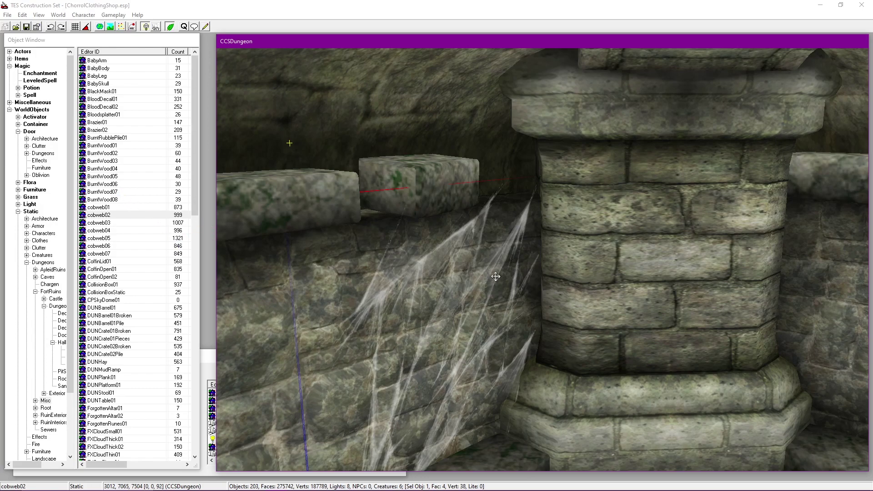
scroll(470, 276, down, 3)
key(Delete)
Step: Place a cobweb03 on the wall beside the pillar at about X 3006, Y 6950 with a Z rotation of about -72
drag(98, 223, 505, 252)
drag(451, 346, 513, 160)
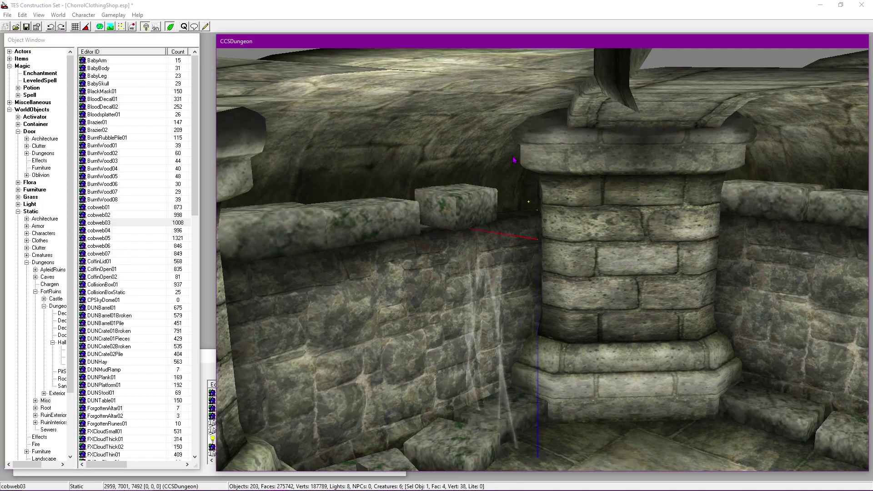
right_drag(505, 321, 547, 297)
drag(473, 365, 490, 348)
scroll(493, 341, up, 3)
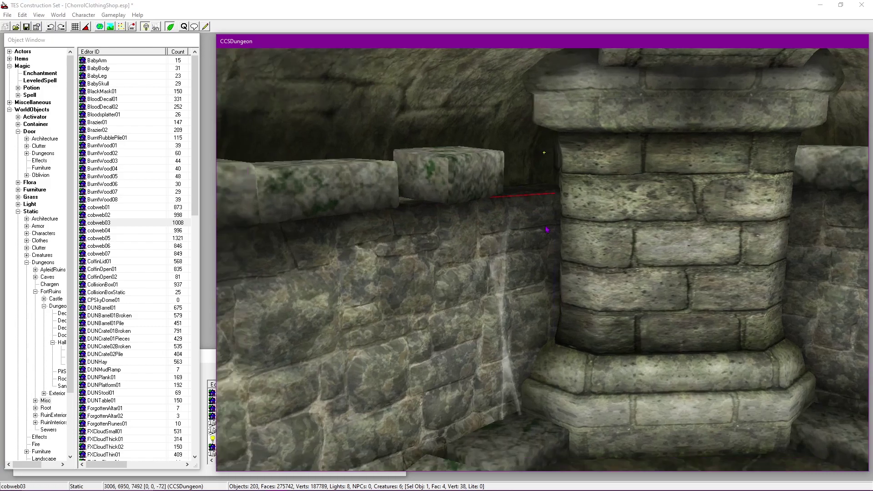
Step: Move the cobweb03 flat against the wall at about X 3013, Y 6952 with a Z rotation of about -92
shift+middle_drag(539, 233, 569, 278)
scroll(585, 276, up, 2)
drag(580, 344, 577, 365)
right_drag(577, 365, 578, 267)
mouse_move(578, 267)
shift+middle_down()
mouse_move(547, 291)
mouse_move(579, 267)
shift+middle_up()
Step: Set the cobweb03's scale to 0.9 and raise its Z position to about 7507
double_click(579, 267)
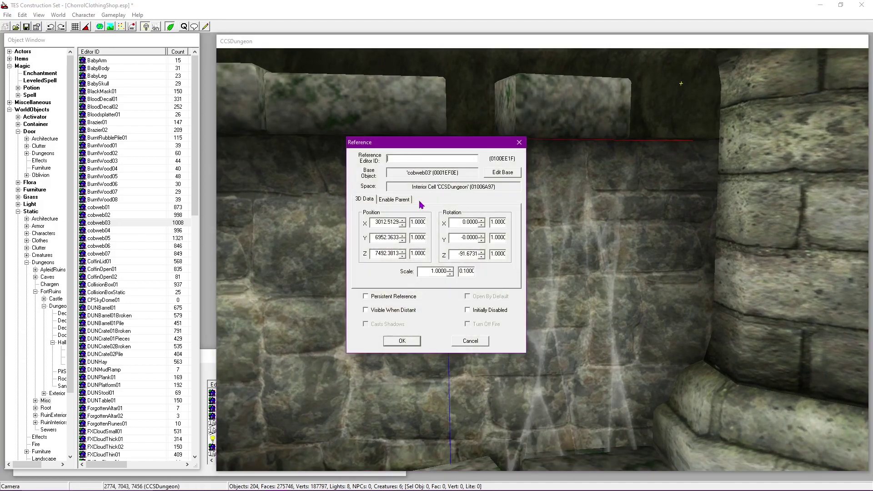
click(403, 251)
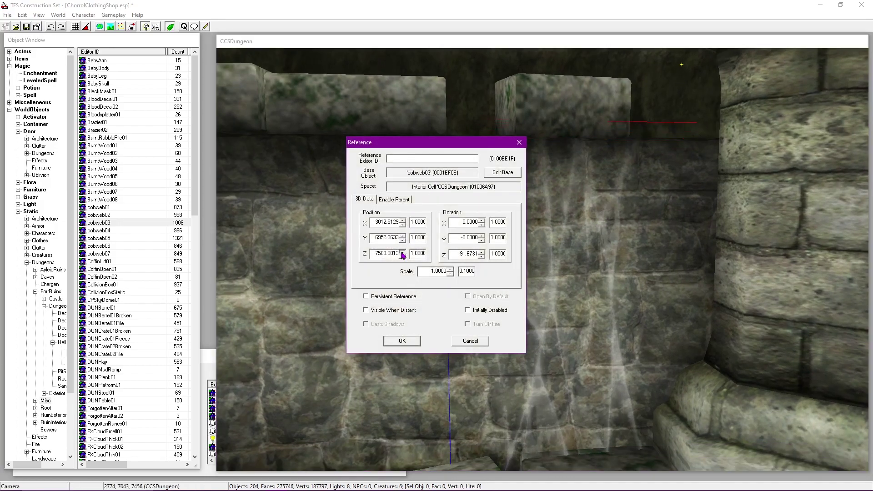
click(402, 256)
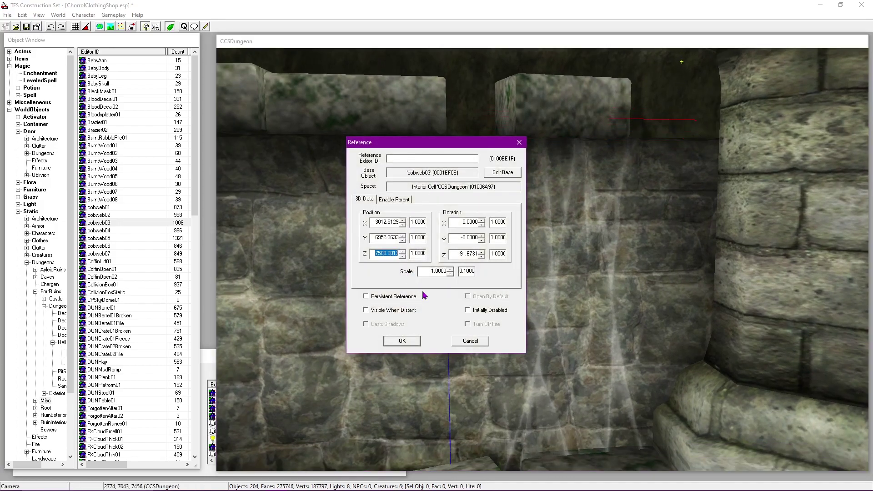
click(450, 273)
click(403, 251)
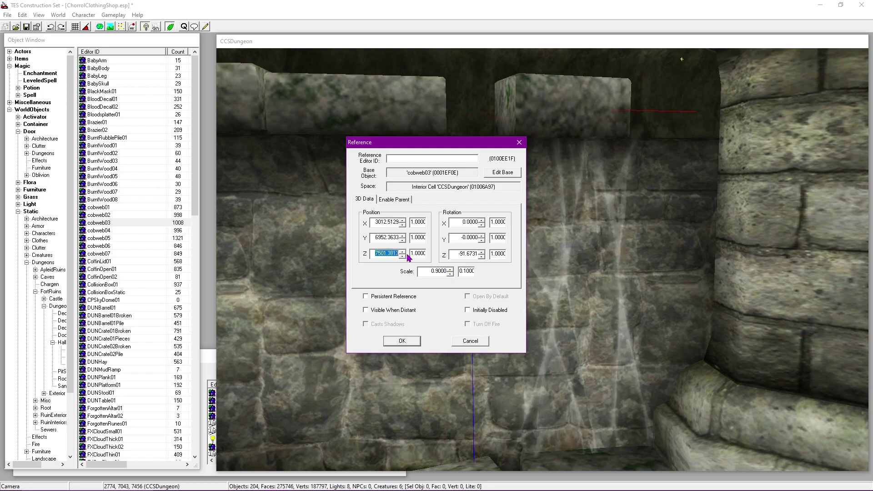
click(402, 341)
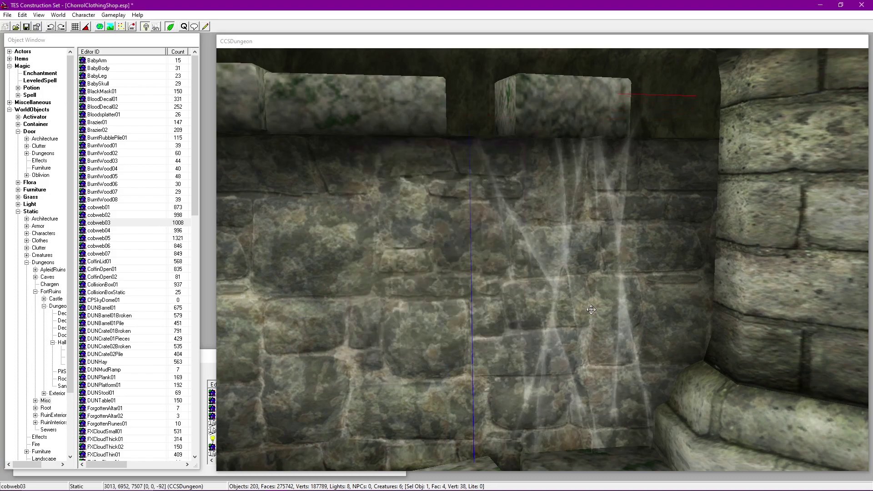
Step: Shift the cobweb03 along the wall to about X 3014, Y 6970 and save the plugin
drag(529, 328, 532, 325)
shift+middle_drag(514, 322, 631, 323)
scroll(500, 261, down, 10)
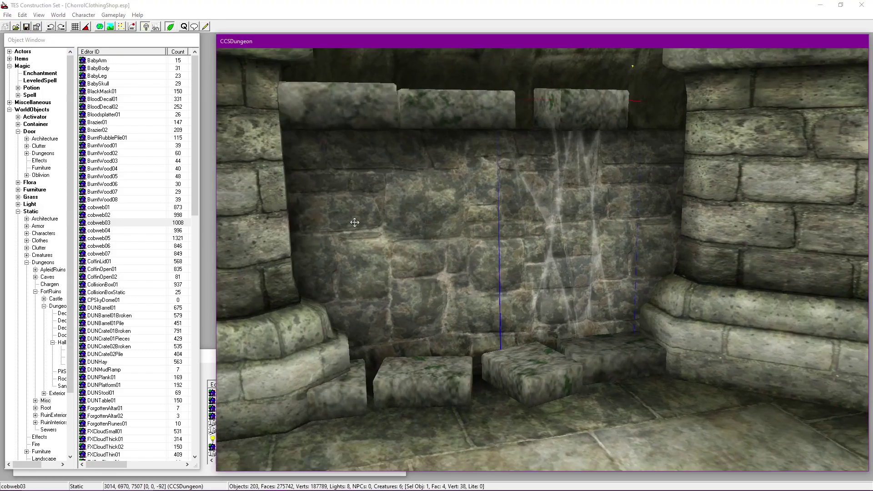
scroll(481, 266, up, 10)
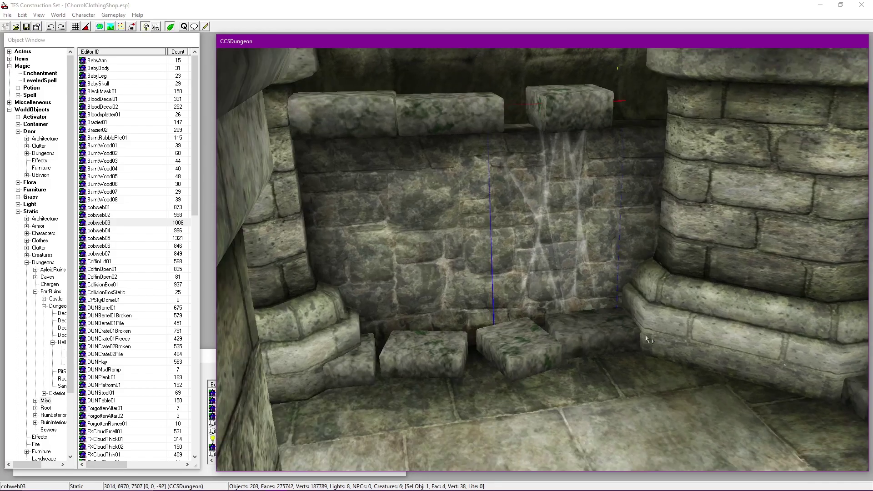
Step: Place a CandleFatEvil01Off static on top of the stone ledge at about X 3020, Y 7084, Z 7492
shift+middle_drag(646, 339, 593, 260)
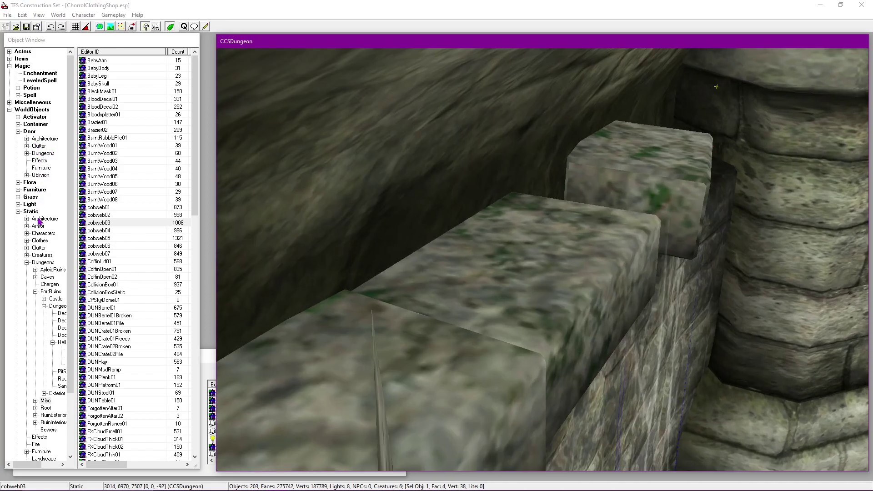
scroll(45, 410, down, 2)
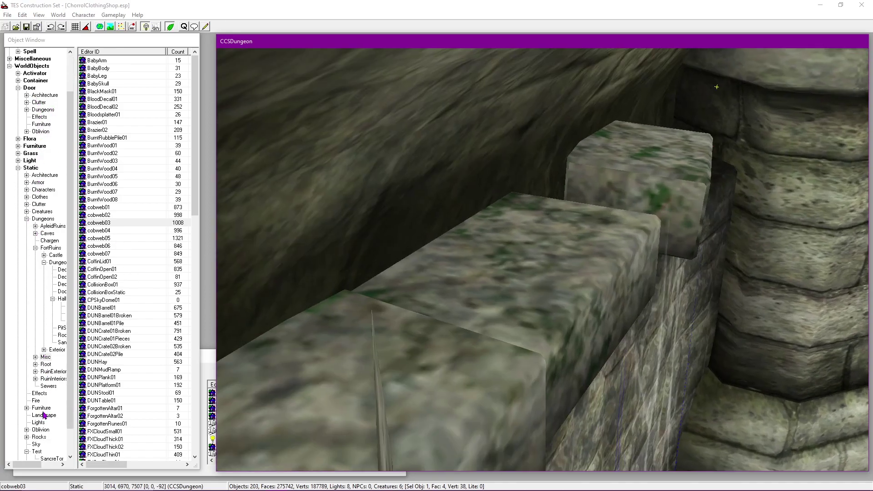
click(44, 430)
click(141, 271)
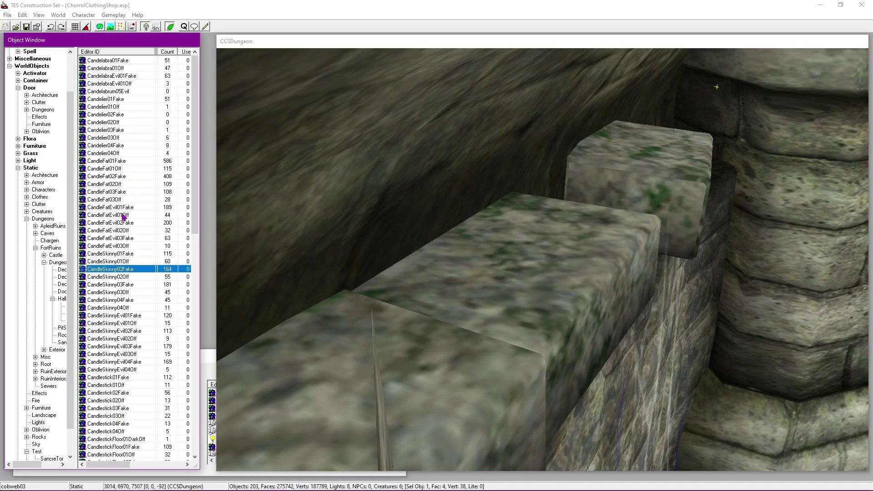
drag(113, 216, 566, 215)
right_drag(502, 296, 522, 303)
drag(530, 287, 506, 258)
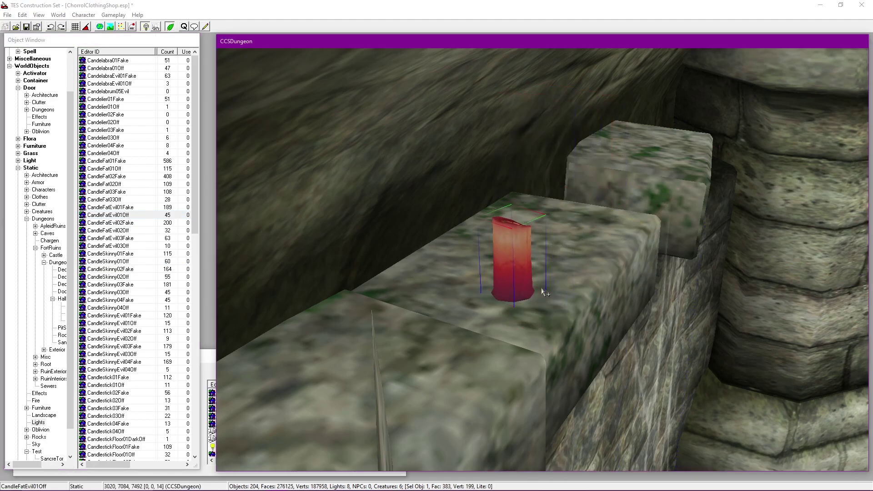
Step: Turn the CandleFatEvil01Off around its vertical axis and fine-tune its position on the ledge
key(shift)
scroll(495, 277, up, 5)
right_drag(495, 277, 422, 291)
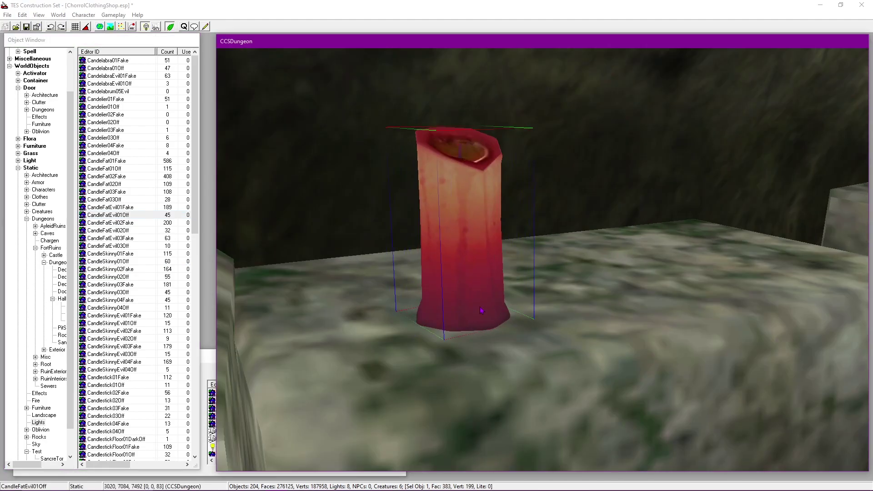
drag(459, 277, 471, 283)
right_drag(471, 282, 402, 275)
Step: Place a CandleFatEvil02Off on the ledge at about X 3022, Y 7070 with a Z rotation of about 169, and save the plugin
drag(135, 232, 726, 258)
right_drag(725, 258, 802, 257)
middle_drag(802, 257, 675, 255)
drag(623, 259, 363, 272)
right_drag(444, 273, 479, 286)
shift+middle_drag(479, 286, 563, 280)
click(28, 27)
Step: Check the ledge candles from a distance and examine the hall floor leading to the stairs
scroll(484, 241, down, 6)
shift+middle_drag(577, 325, 628, 258)
scroll(511, 265, down, 3)
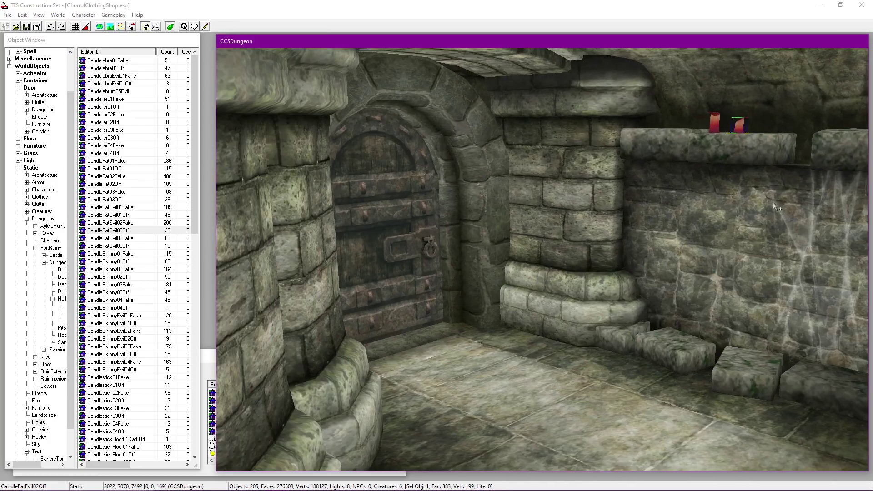
middle_drag(697, 293, 575, 264)
scroll(704, 231, down, 4)
middle_drag(509, 263, 331, 261)
scroll(576, 246, down, 3)
scroll(257, 251, up, 3)
middle_drag(410, 289, 510, 306)
shift+middle_drag(337, 307, 164, 269)
Step: Place a Wood02 plank from the Misc dungeon statics on the hall floor at about X 2779, Y 6945, Z 7331
scroll(32, 281, down, 1)
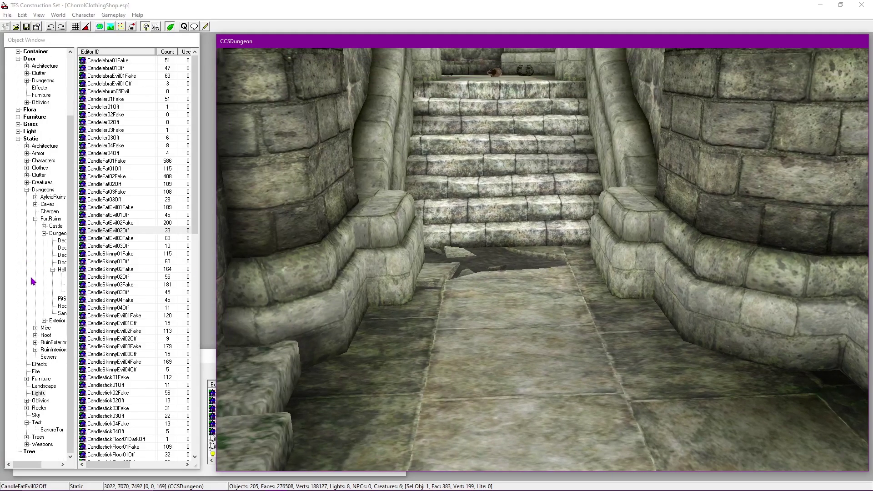
click(52, 329)
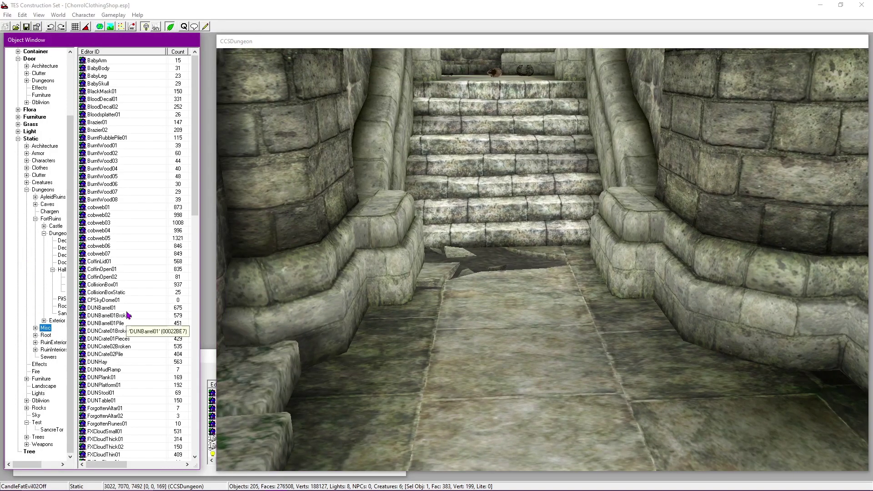
click(45, 332)
click(49, 323)
click(49, 326)
click(136, 287)
key(w)
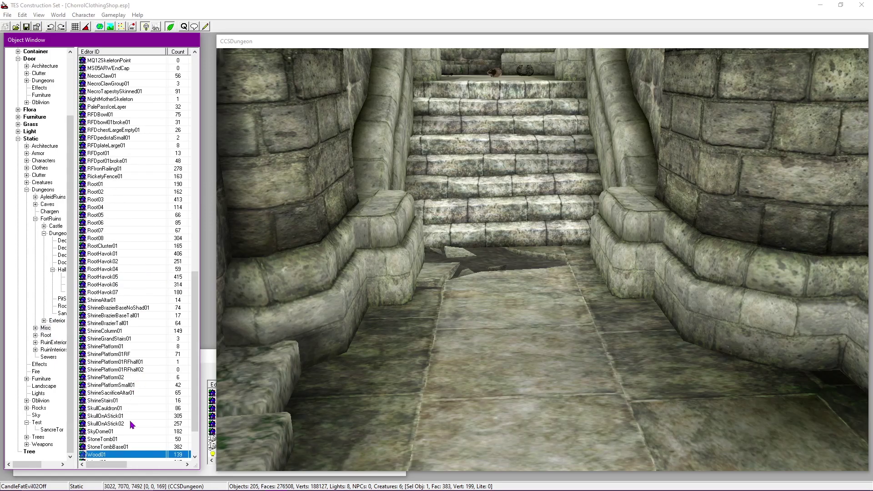
scroll(119, 426, down, 3)
drag(101, 408, 432, 279)
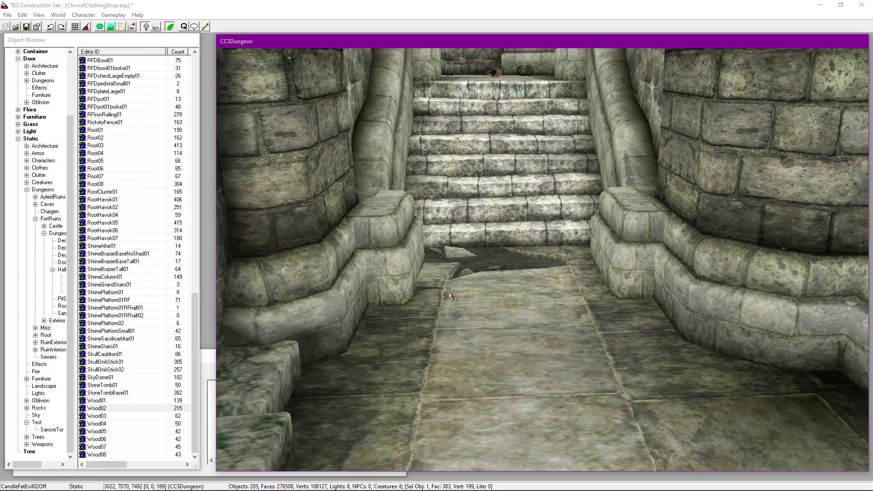
right_drag(406, 272, 454, 278)
drag(445, 288, 444, 314)
Step: Adjust the Wood02 plank to about X 2754, Y 6915 with a Z rotation of about 49, and save the plugin
key(shift)
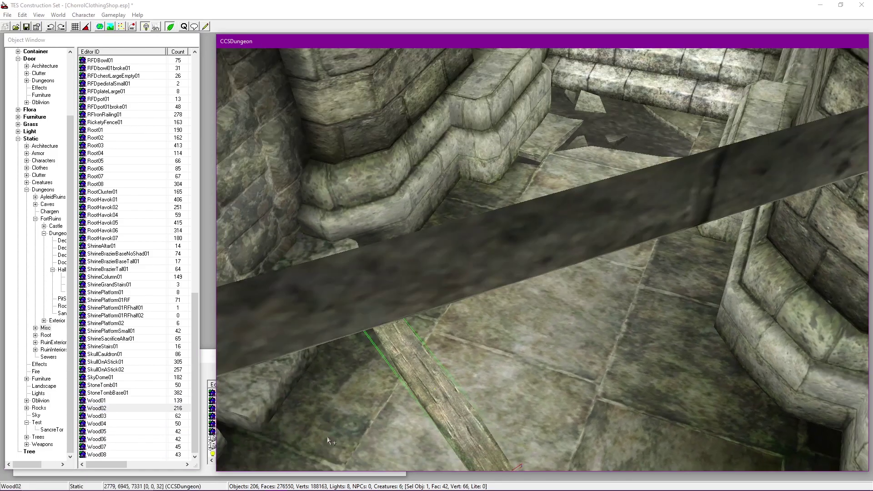
drag(447, 413, 474, 379)
key(shift)
right_drag(502, 372, 480, 375)
drag(486, 369, 411, 408)
middle_drag(449, 371, 389, 336)
key(shift)
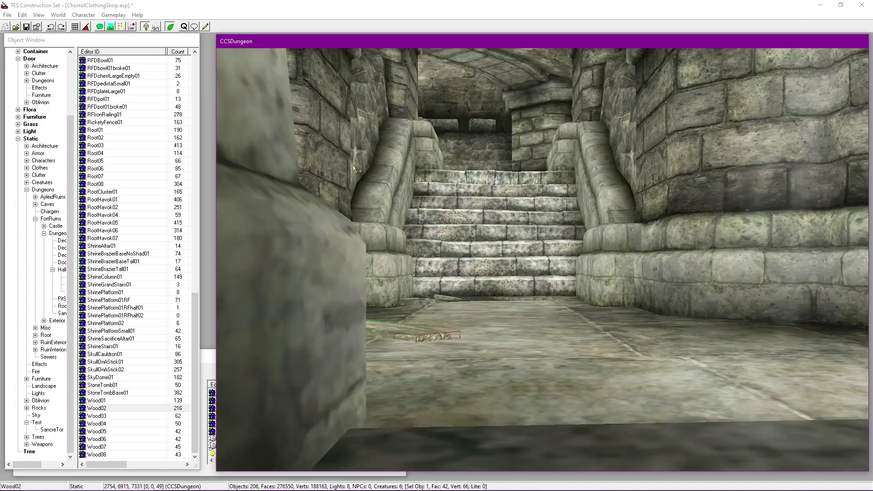
click(27, 28)
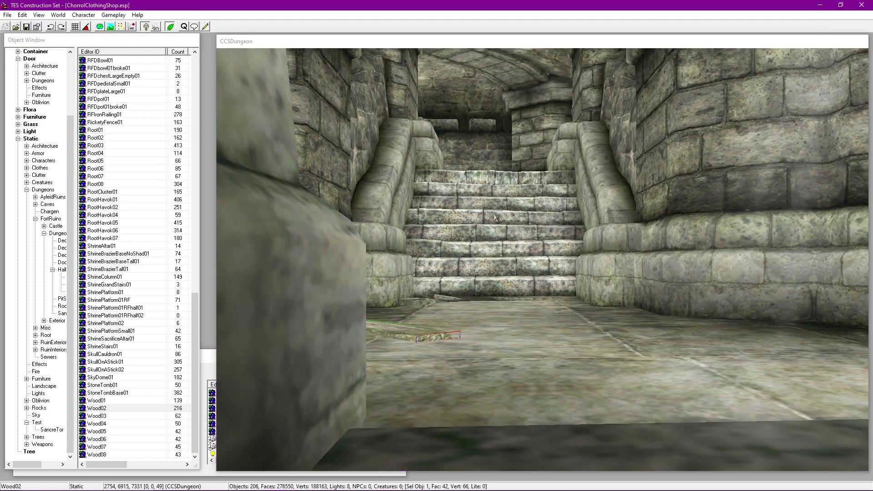
Step: Examine the staircase and the flat lower end of its stone railing beside the pillar
key(shift)
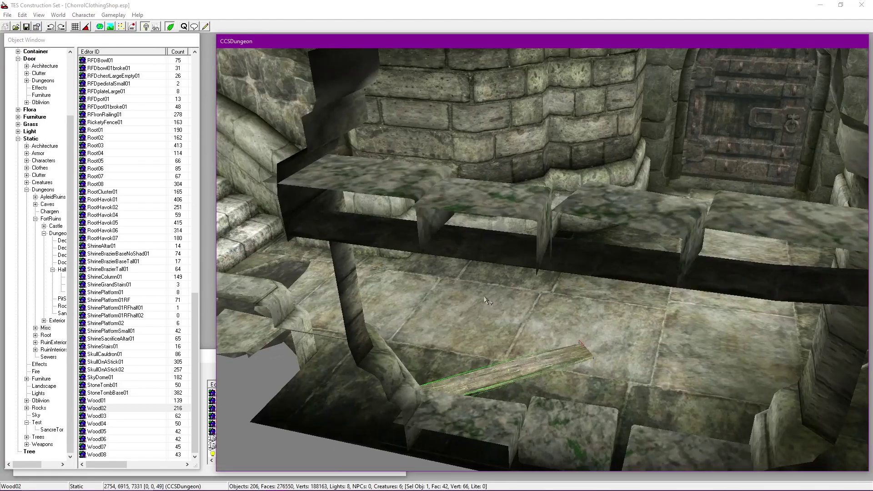
middle_drag(480, 274, 618, 332)
middle_drag(478, 296, 620, 335)
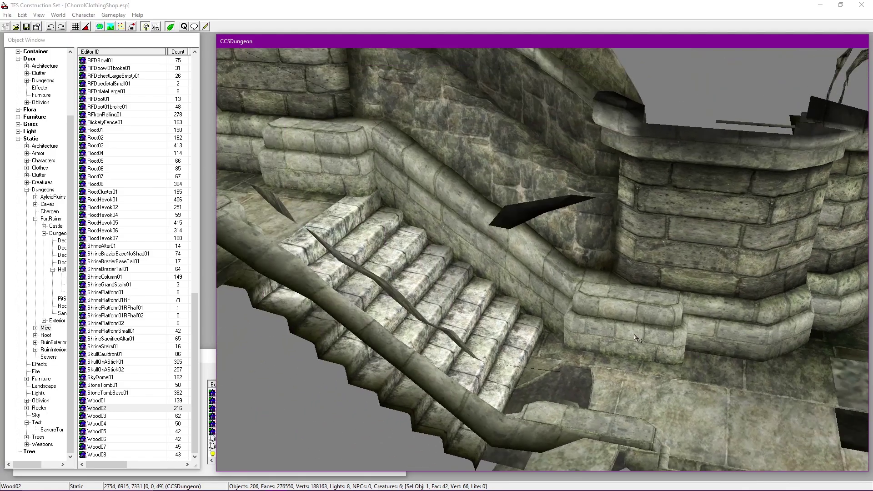
scroll(620, 336, up, 2)
key(shift)
click(651, 333)
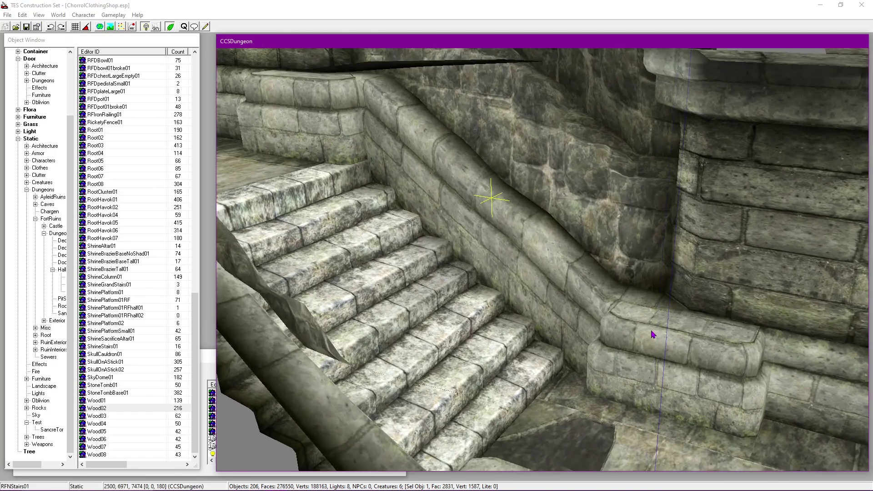
scroll(641, 326, up, 5)
shift+middle_drag(641, 326, 510, 307)
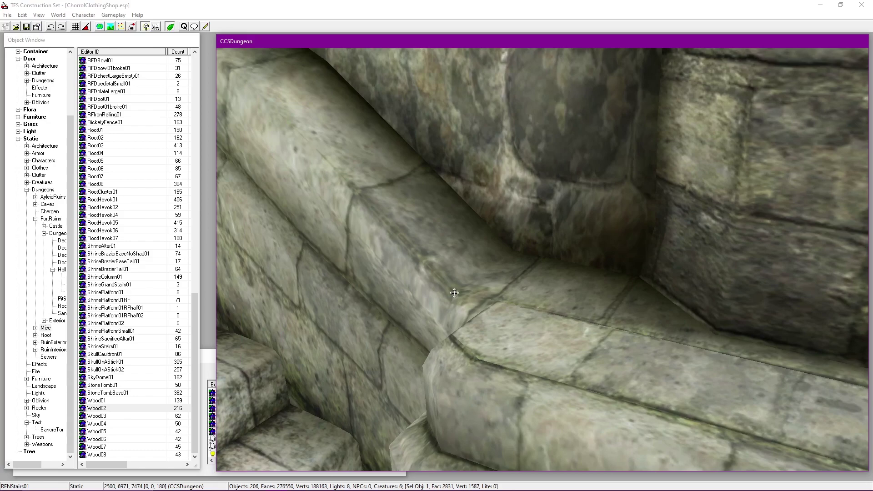
Step: Place a CandleFat02Off on the railing's lower end at about X 2550, Y 7054, Z 7385 with a Z rotation of about 32
click(39, 394)
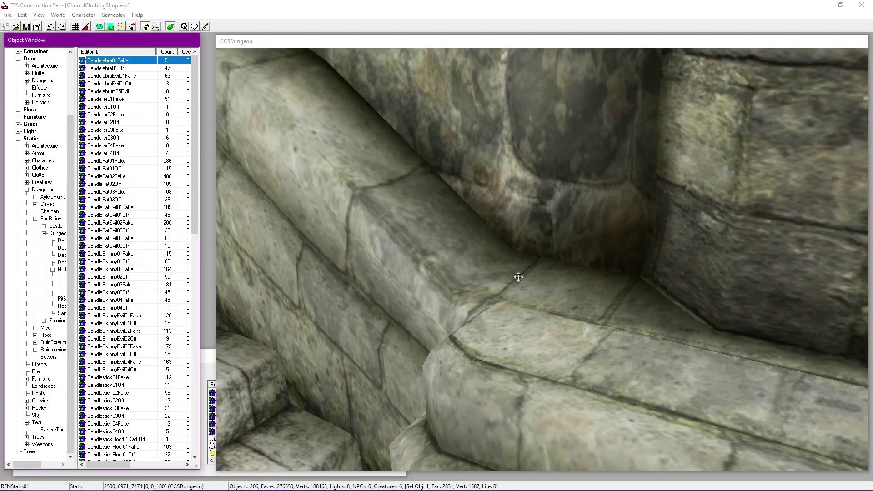
scroll(507, 274, up, 1)
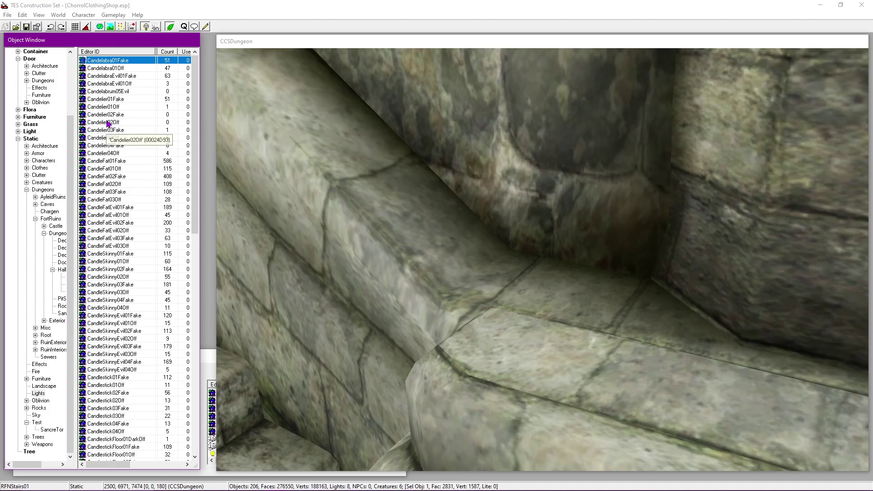
drag(108, 185, 625, 120)
shift+middle_drag(626, 119, 586, 249)
drag(586, 249, 587, 223)
key(f)
right_drag(587, 297, 578, 302)
drag(578, 302, 552, 303)
scroll(559, 312, up, 3)
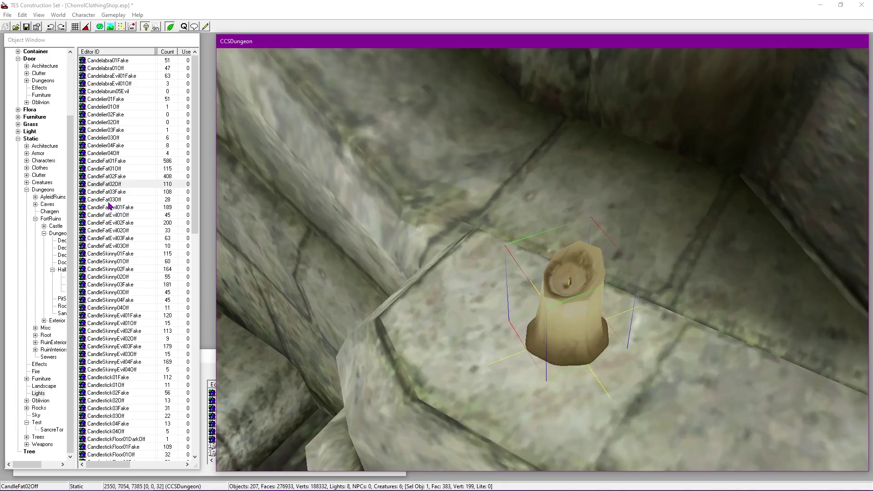
Step: Place a CandleFat01Off beside the first candle on the railing and set its scale to 0.8
drag(105, 168, 703, 248)
double_click(702, 248)
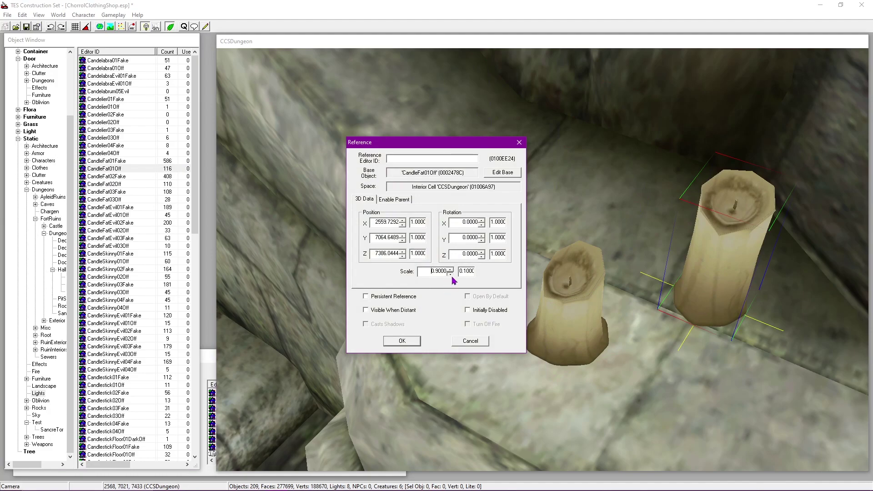
click(450, 274)
click(449, 274)
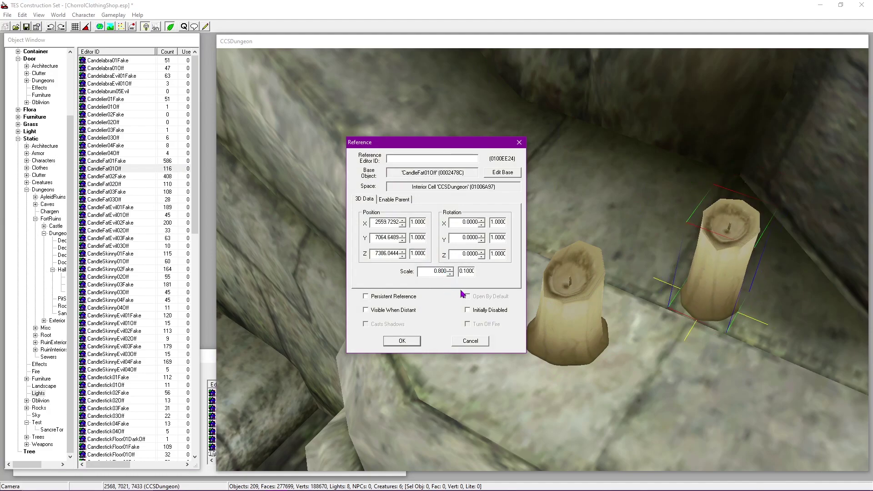
click(402, 341)
Step: Shift the CandleFat01Off slightly on the railing, check it from other angles and save the plugin
drag(714, 296, 694, 334)
shift+middle_drag(694, 334, 521, 334)
scroll(574, 237, down, 5)
scroll(559, 273, up, 4)
click(27, 27)
Step: Save the plugin while examining the whole dungeon layout and the open end of the RFNAged01 hall piece
middle_drag(382, 250, 586, 253)
scroll(535, 244, down, 5)
click(551, 409)
shift+middle_drag(551, 409, 404, 203)
click(27, 28)
shift+middle_drag(531, 196, 568, 194)
click(26, 29)
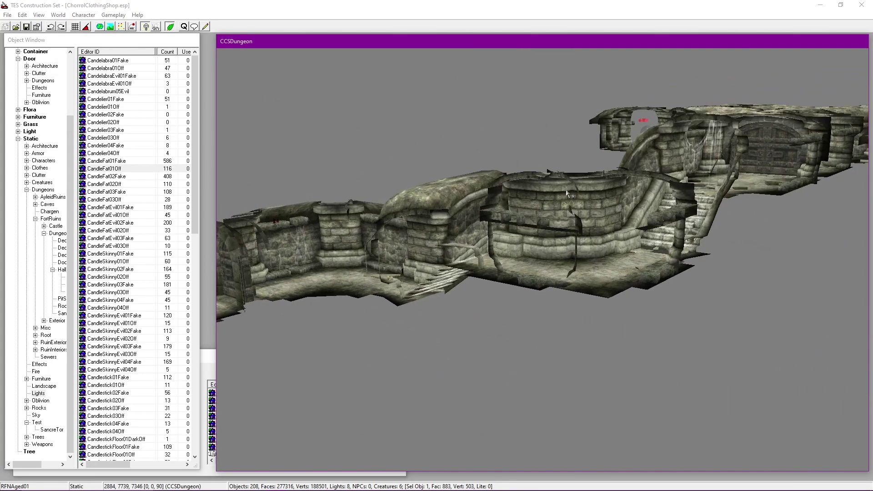
click(27, 27)
shift+middle_drag(511, 206, 545, 213)
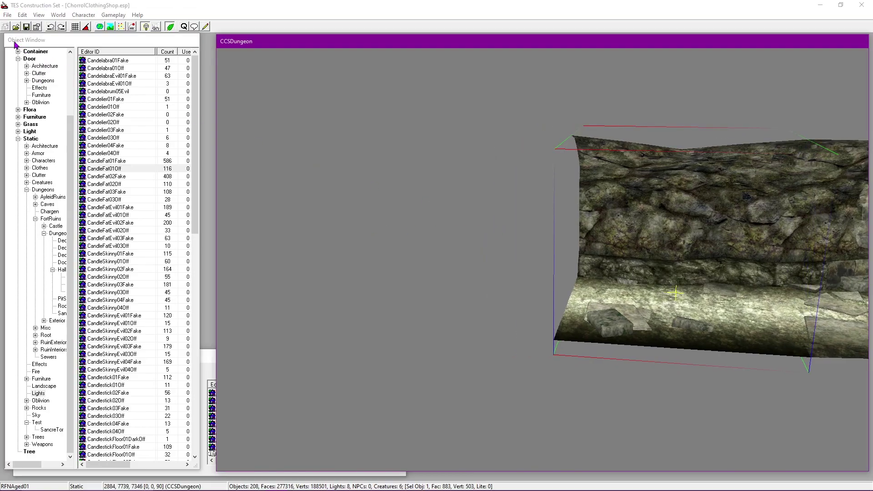
Step: List the AgedNarrow hall pieces from the fort ruins dungeon statics
click(15, 41)
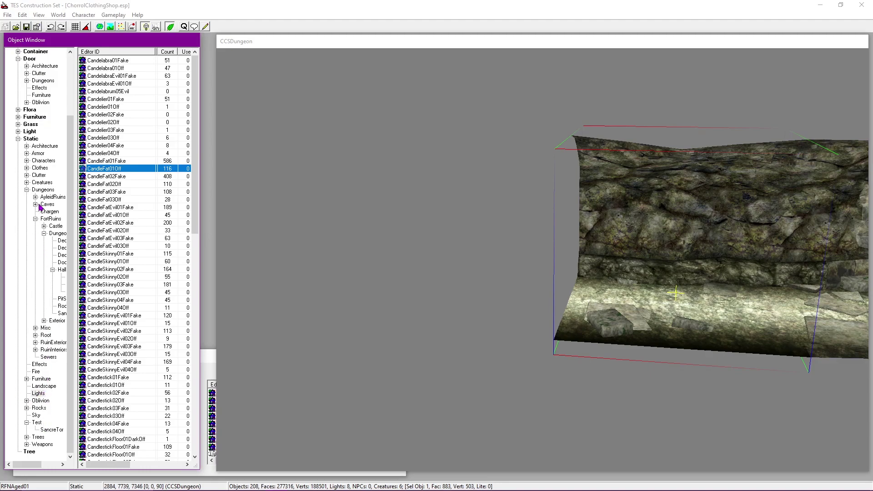
drag(27, 464, 44, 464)
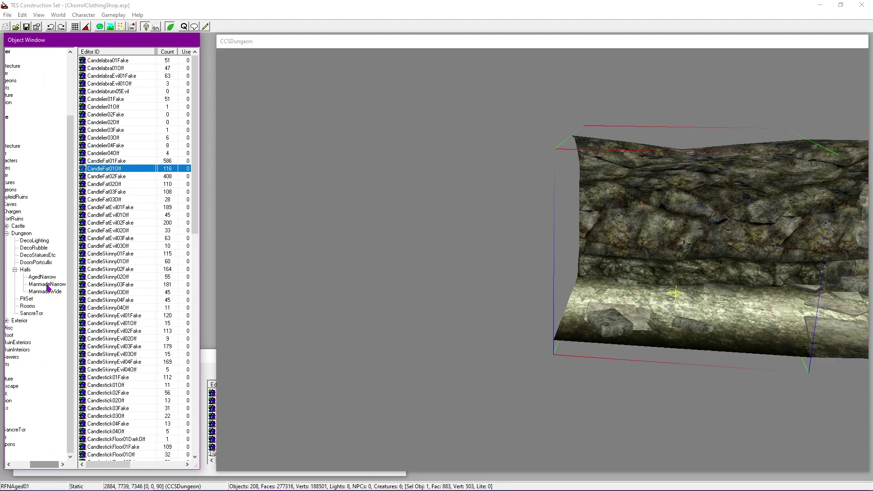
click(42, 277)
shift+middle_drag(451, 272, 428, 263)
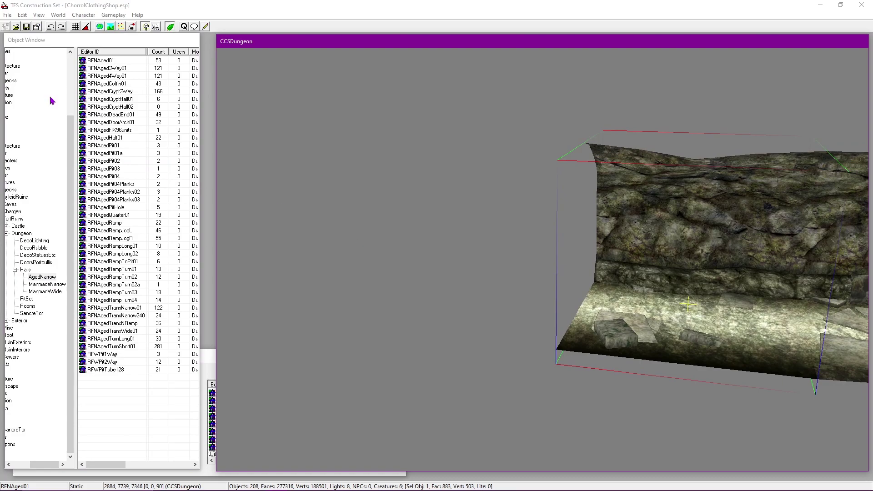
click(16, 41)
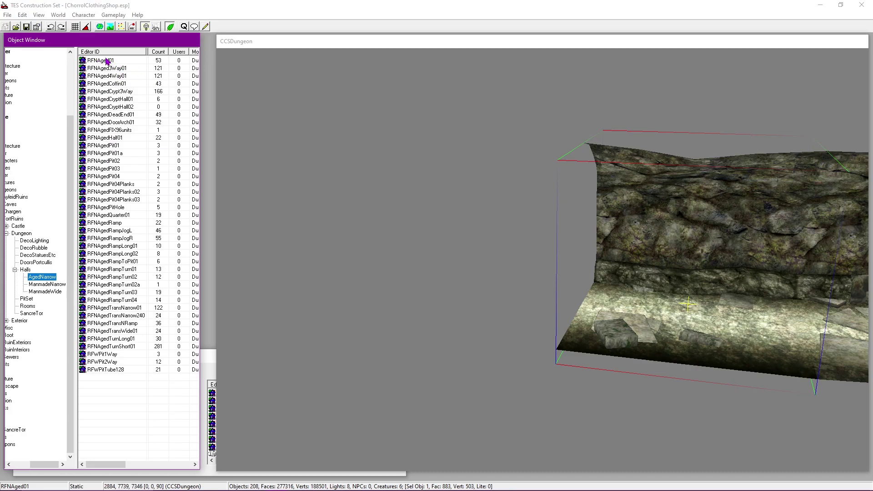
drag(103, 62, 352, 249)
scroll(353, 249, down, 2)
shift+middle_drag(353, 249, 454, 293)
drag(454, 293, 348, 300)
shift+middle_drag(348, 300, 313, 293)
key(Delete)
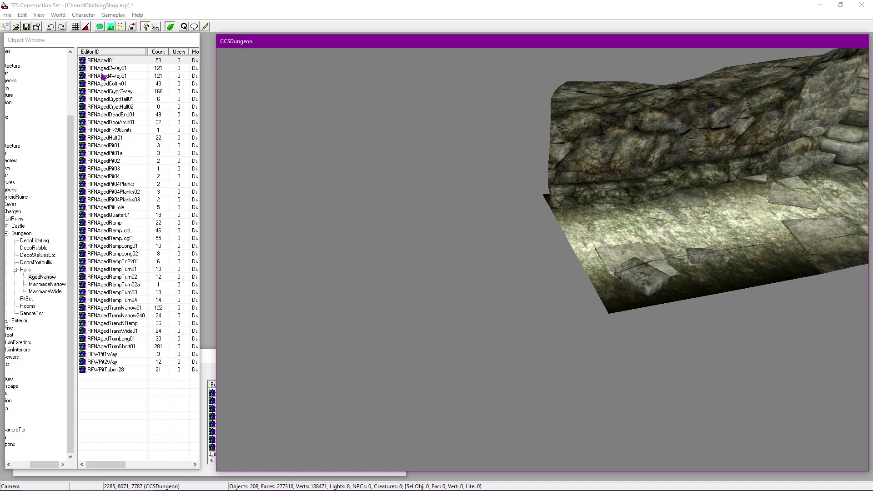
Step: Place an RFNAged4Way01 crossing near the open end of the aged hall and set its Z position to 7346
drag(105, 76, 409, 264)
shift+middle_drag(455, 269, 410, 309)
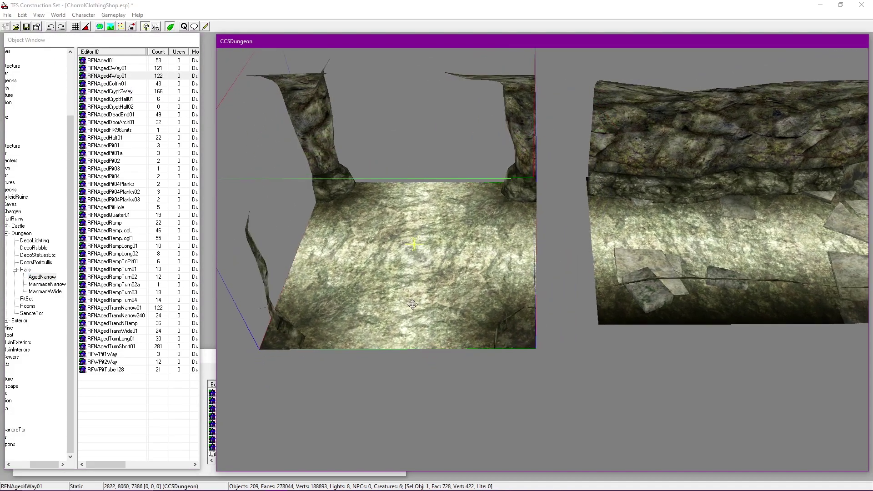
double_click(444, 250)
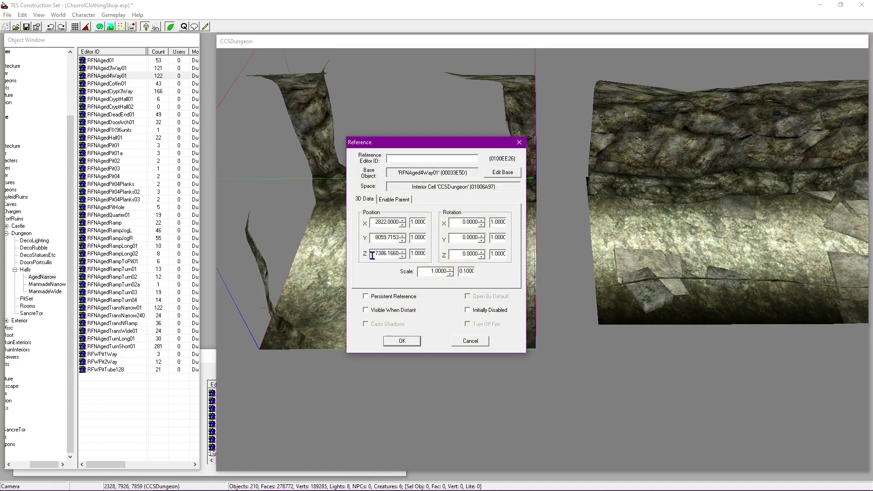
click(402, 341)
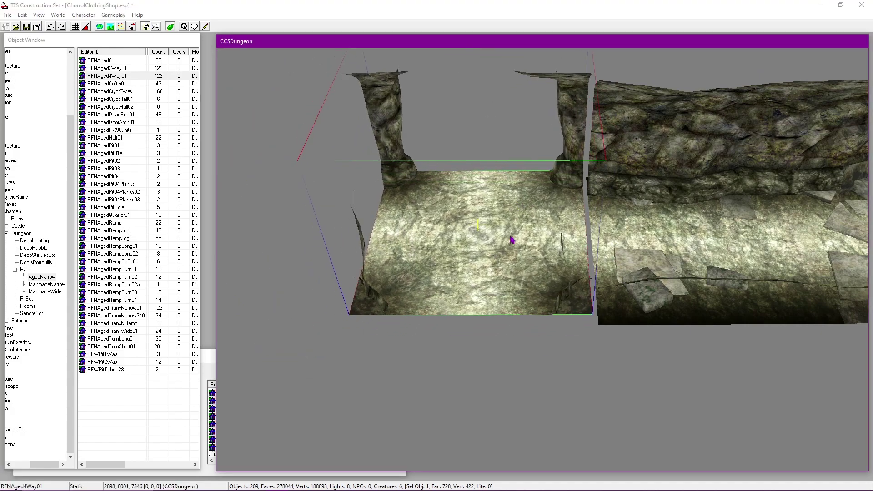
Step: Move the four-way crossing toward the hall's edge by setting its X position to 2890 and Y position to 7995
scroll(502, 265, up, 5)
middle_drag(502, 265, 338, 306)
scroll(337, 305, up, 2)
scroll(339, 306, down, 10)
double_click(391, 312)
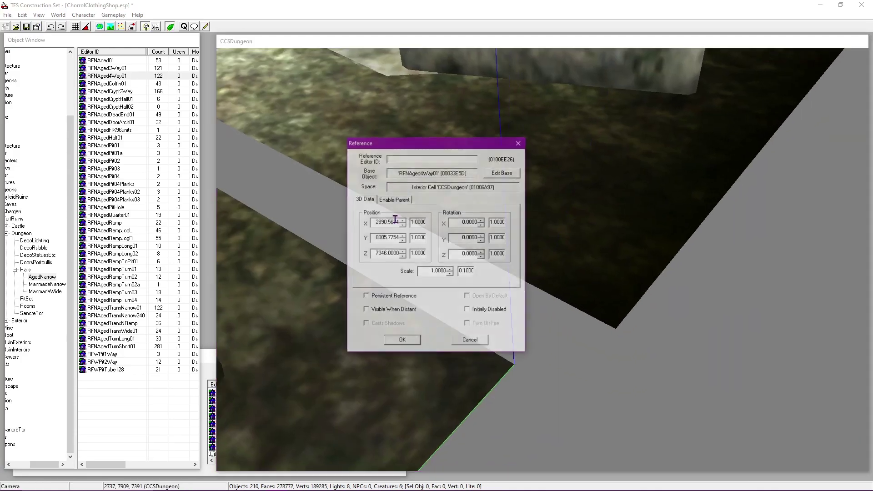
drag(408, 147, 220, 164)
drag(204, 237, 224, 256)
key(BackSpace)
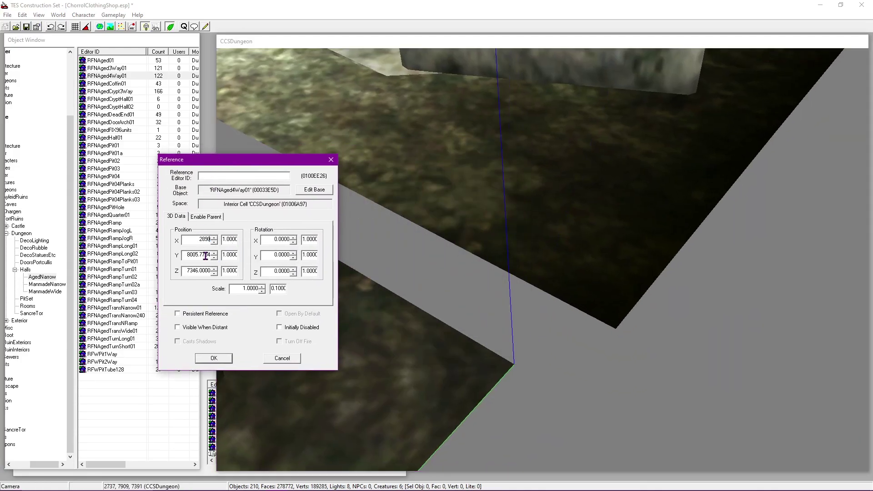
click(214, 257)
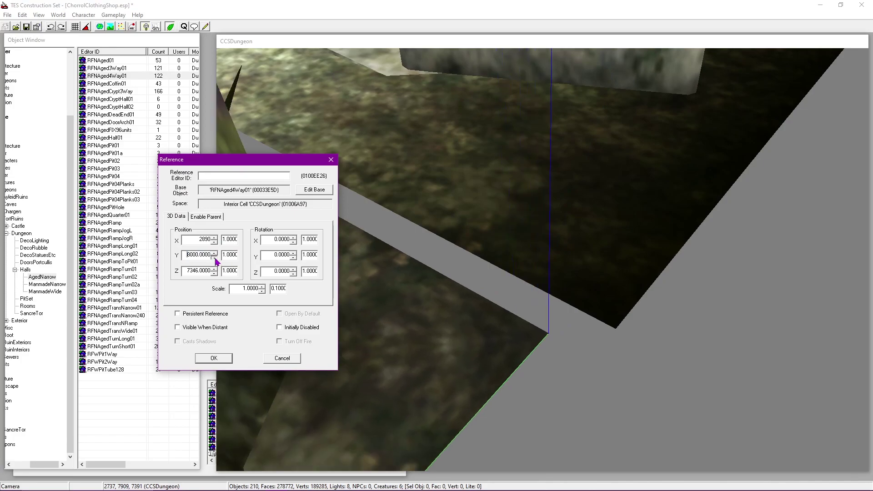
click(214, 257)
Step: Close the seam between crossing and hall by fine-tuning the crossing to X 2884, Y 7995, and save the plugin
click(214, 241)
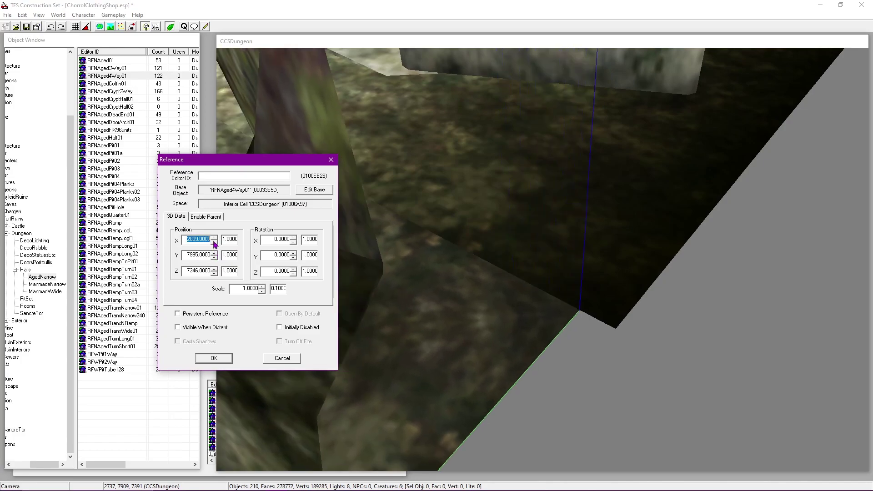
click(214, 241)
click(215, 241)
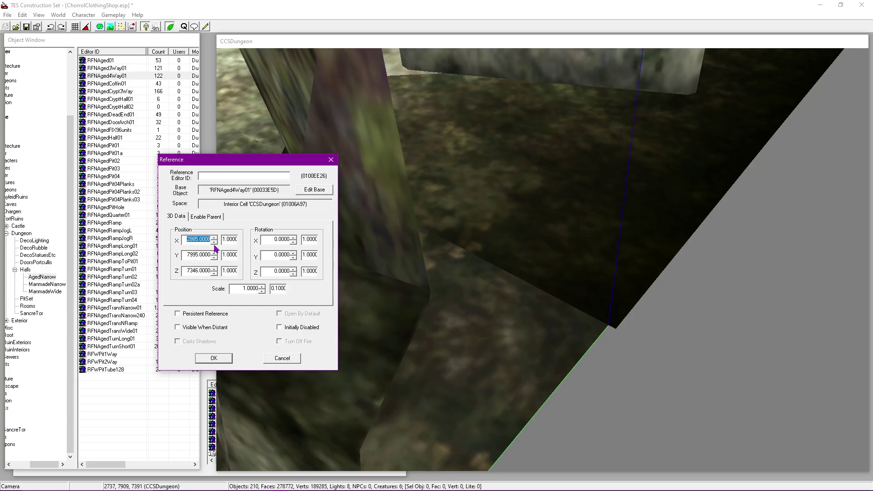
click(214, 241)
click(214, 253)
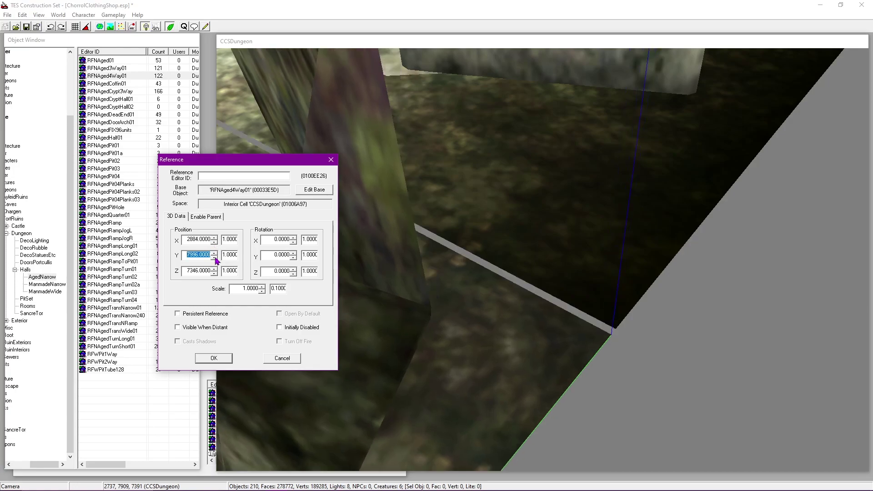
click(214, 257)
click(214, 358)
click(27, 27)
Step: Place an RFNAgedDeadEnd01 beside the four-way crossing with a Z rotation of 90 and a Z position of 7346
scroll(487, 271, down, 10)
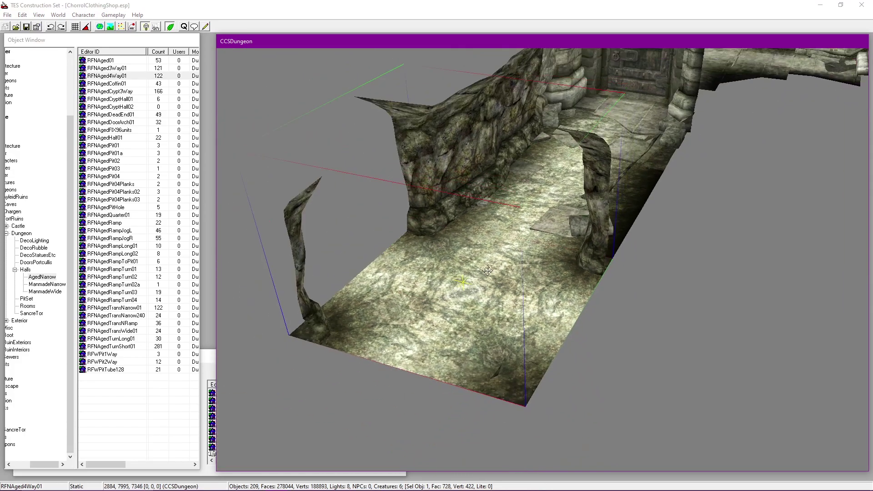
shift+middle_drag(487, 270, 511, 289)
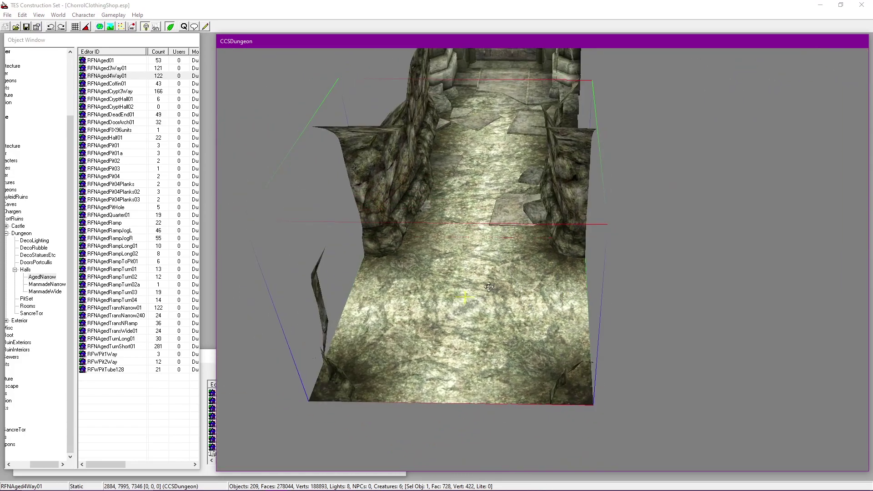
scroll(510, 290, down, 3)
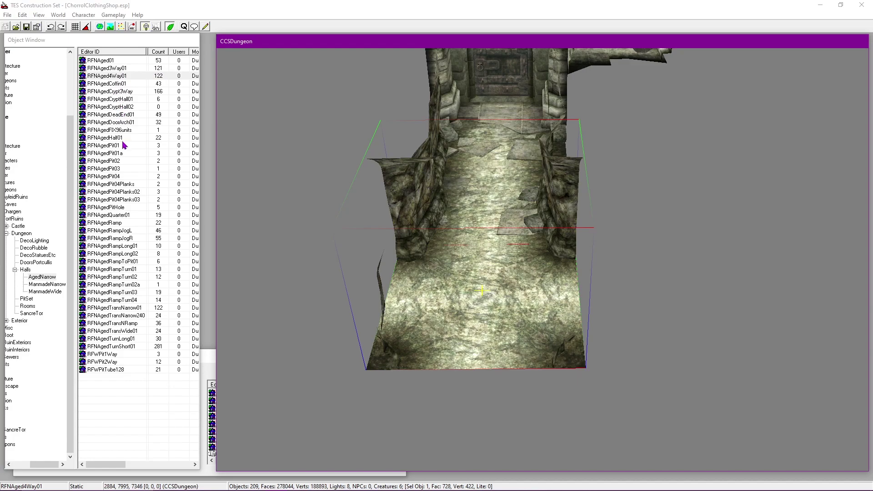
drag(112, 119, 745, 258)
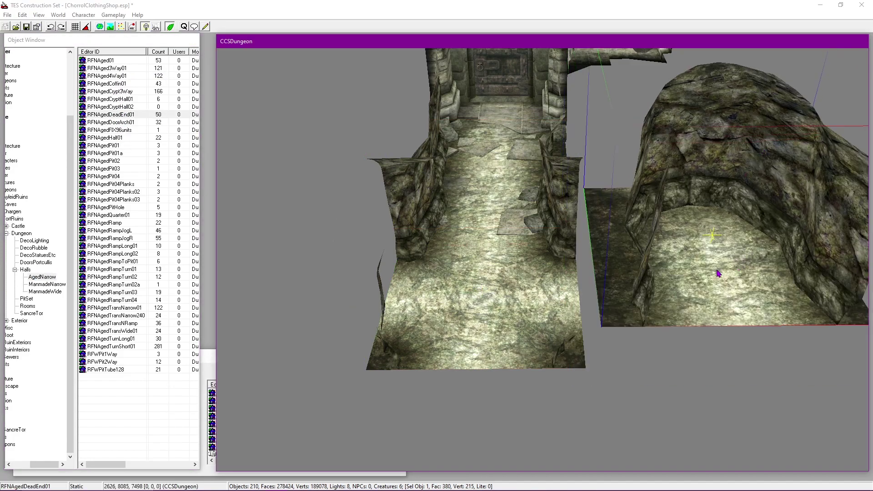
right_drag(700, 258, 625, 281)
double_click(695, 280)
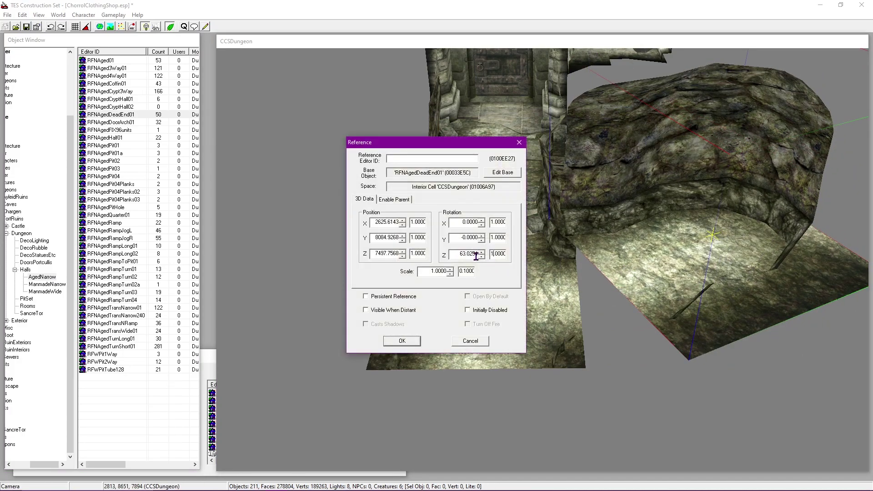
double_click(460, 253)
text(90)
click(470, 237)
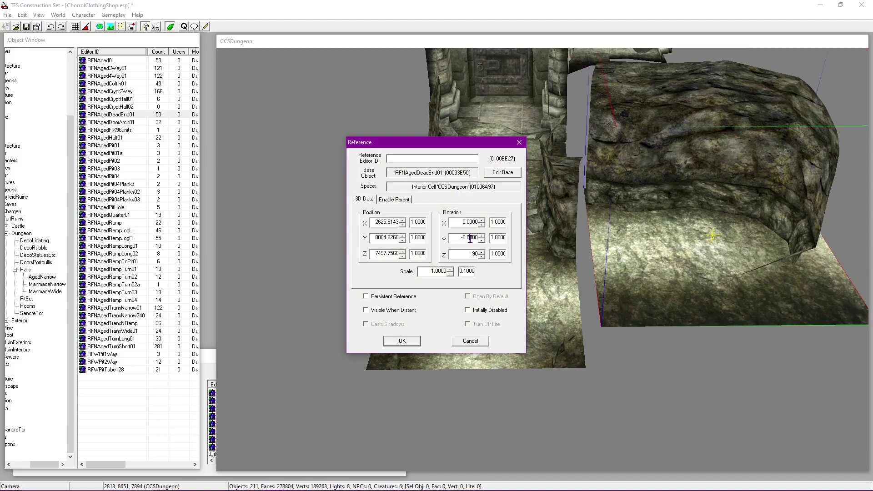
click(402, 341)
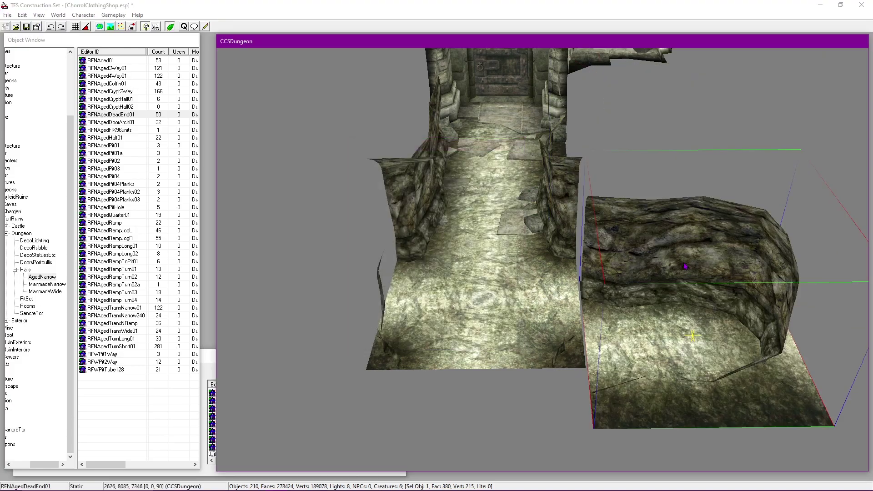
Step: Move the dead end against the crossing's side opening, at about X 2623, Y 7995
scroll(663, 256, up, 10)
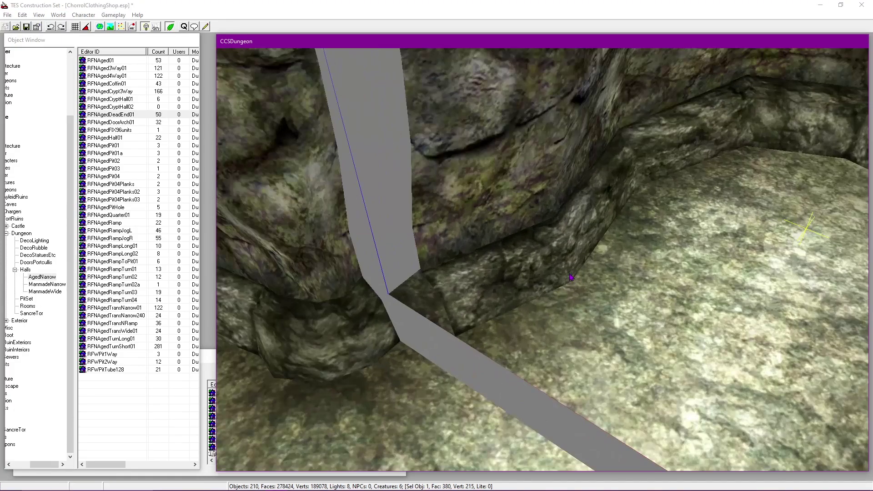
drag(570, 277, 539, 274)
scroll(568, 261, up, 4)
middle_drag(577, 257, 649, 264)
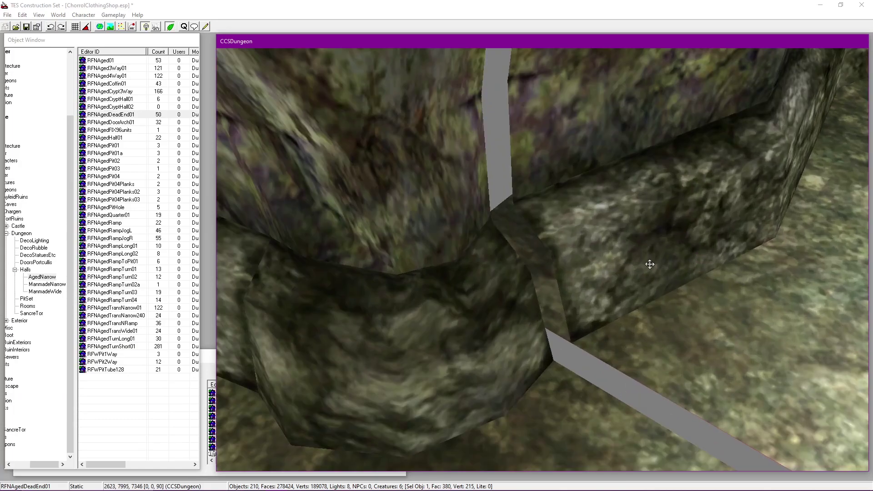
Step: Narrow the gap at the crossing by setting the dead end's position to X 2627, Y 7994
double_click(650, 264)
drag(446, 144, 254, 144)
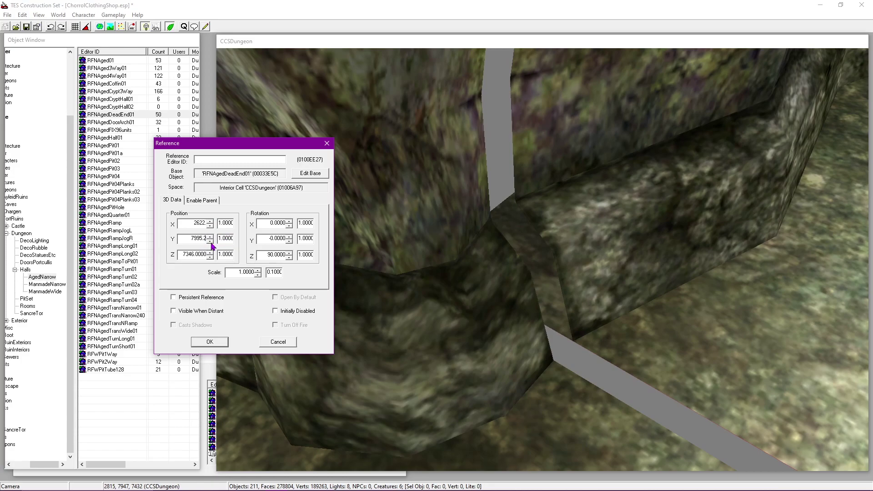
click(210, 242)
click(212, 221)
click(210, 226)
click(211, 221)
click(211, 221)
click(211, 220)
click(211, 221)
click(211, 220)
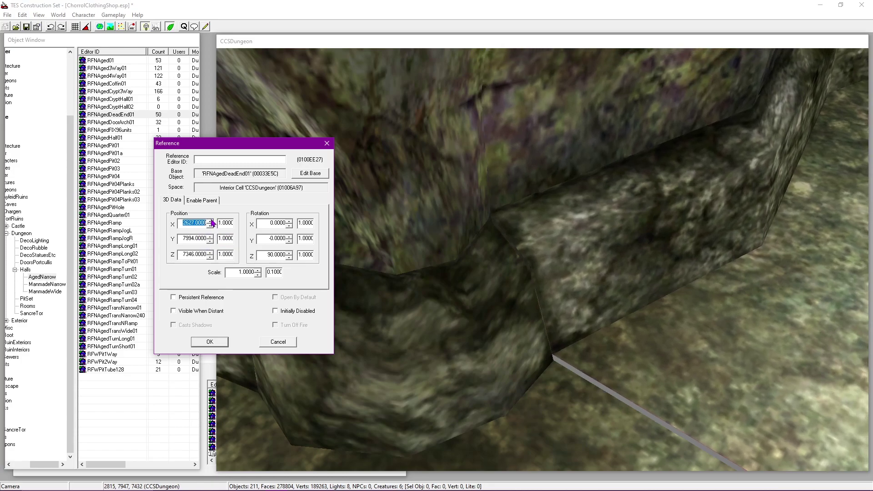
Step: Fine-tune the dead end to X 2628, Y 7995 so its wall and floor meet the crossing
click(210, 242)
click(210, 242)
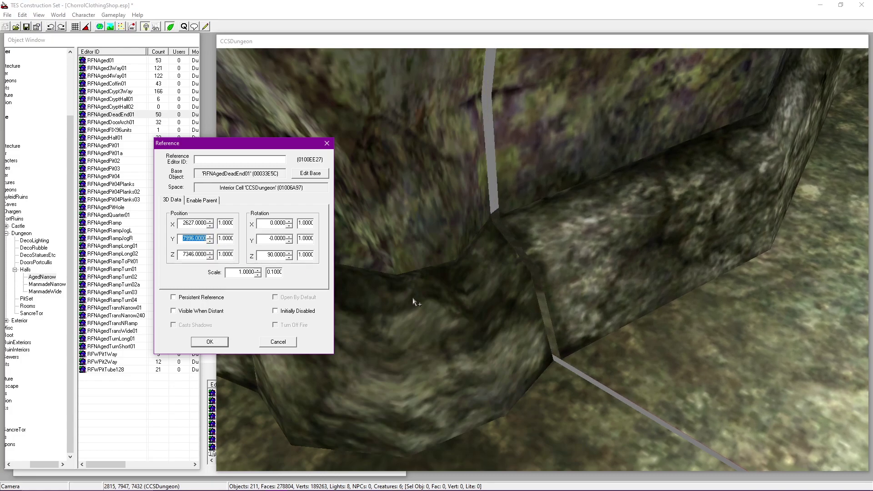
click(210, 225)
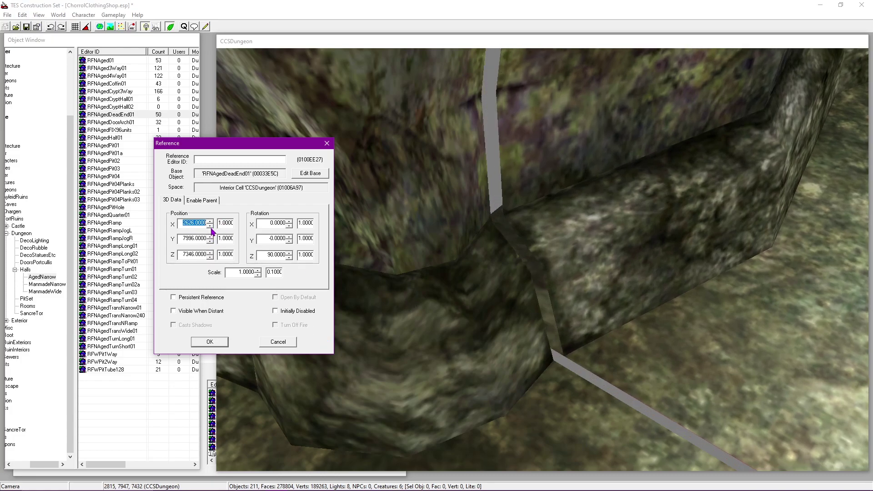
click(210, 220)
click(210, 221)
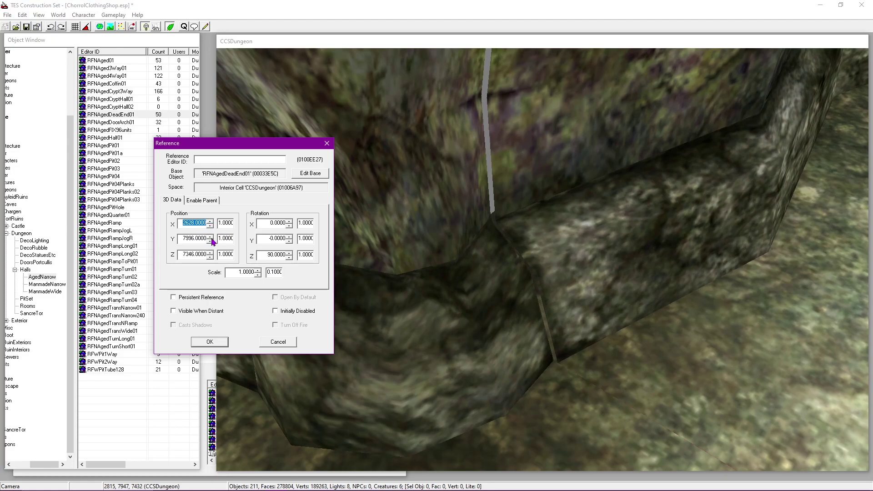
click(210, 240)
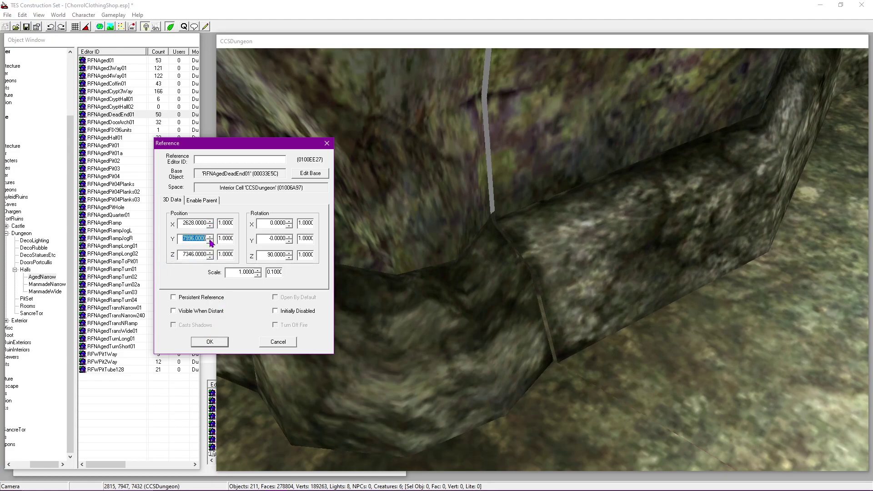
click(209, 242)
click(210, 225)
click(210, 226)
click(210, 222)
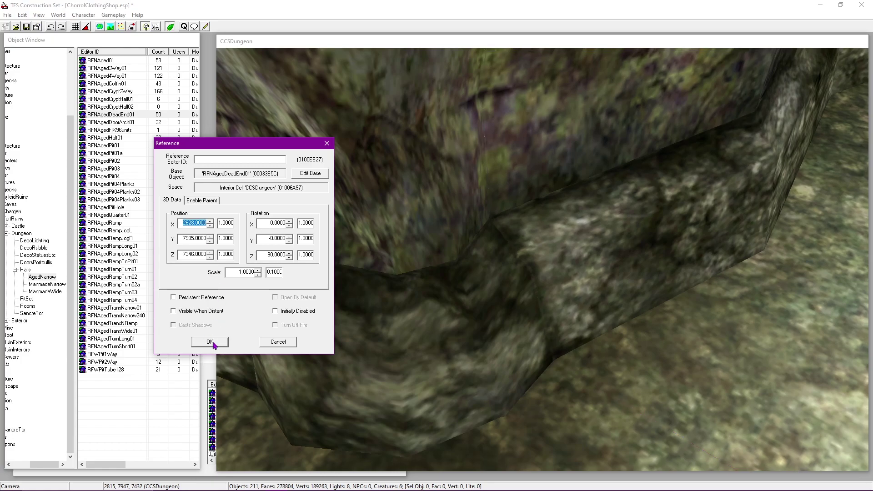
click(213, 344)
Step: Test small X and Y offsets at the dead end's seam, return it to X 2628, Y 7995, and save the plugin
key(shift)
double_click(489, 250)
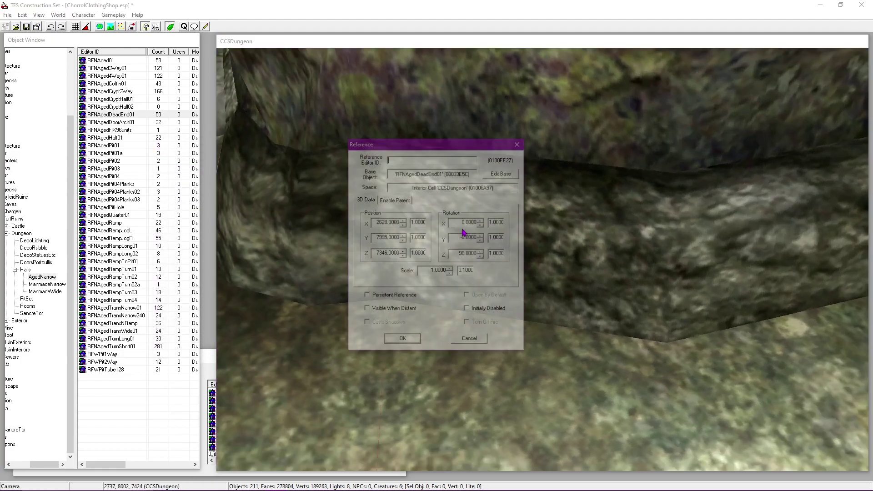
drag(422, 145, 176, 141)
click(158, 239)
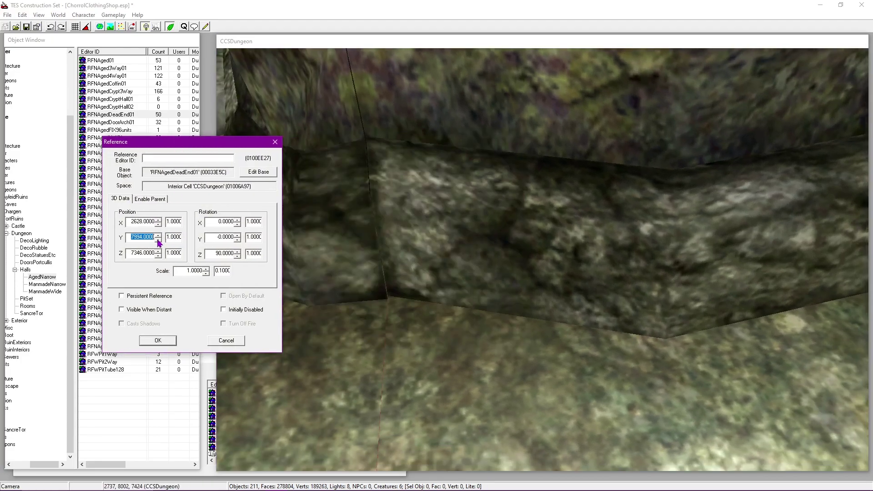
click(159, 234)
click(158, 223)
click(159, 220)
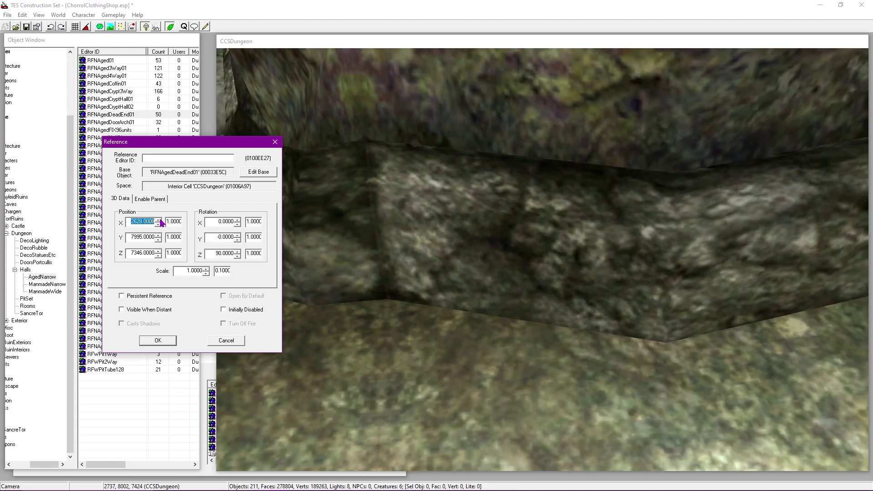
click(158, 341)
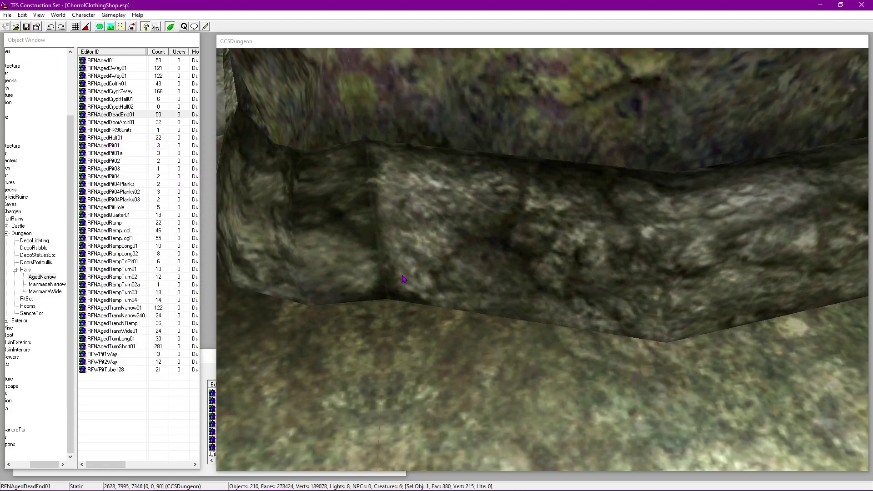
scroll(541, 280, down, 5)
key(shift)
key(shift)
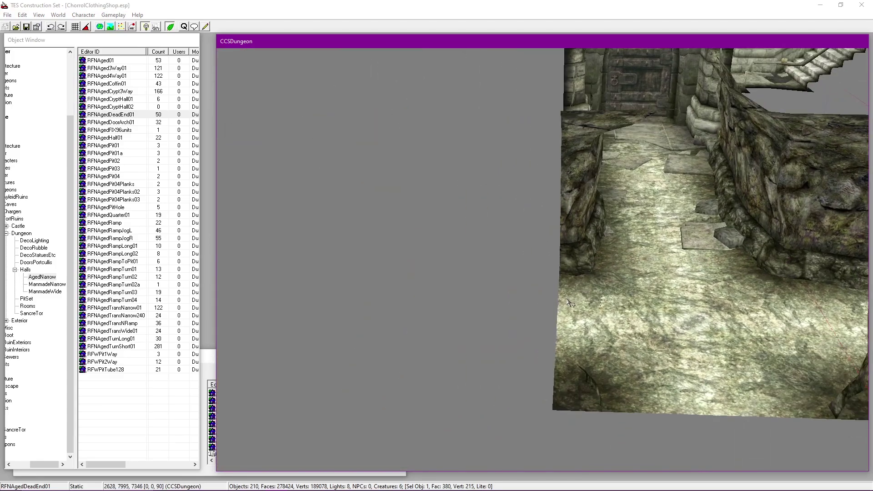
Step: Place an RFNAgedDoorArch01 beside the crossing's open side and set its Z position to 7346
key(shift)
drag(112, 122, 433, 296)
double_click(396, 294)
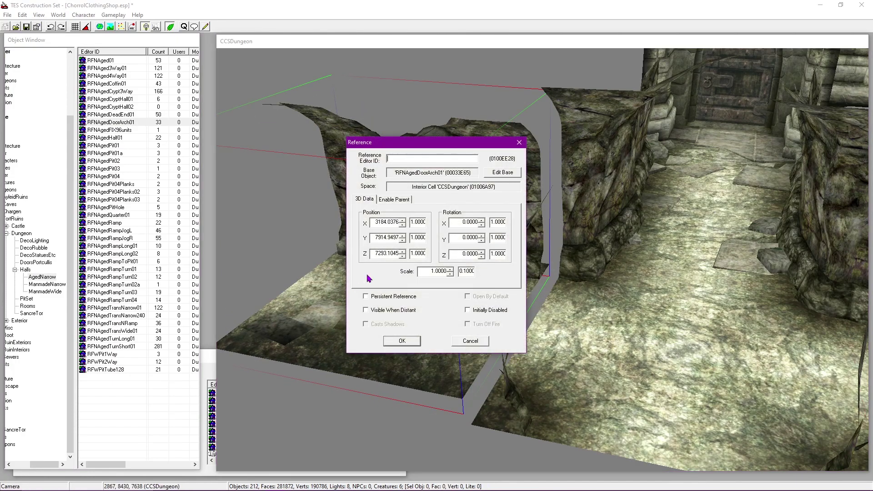
click(402, 341)
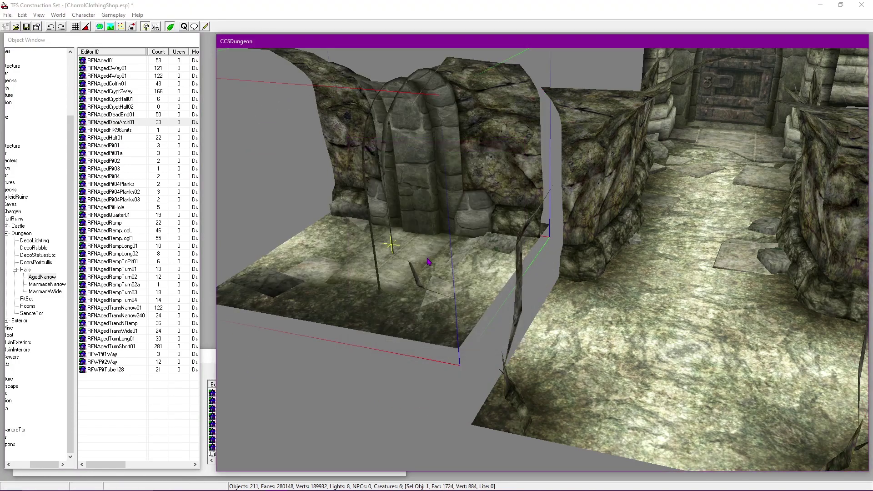
Step: Move the door arch roughly against the crossing's side opening so their walls and floors nearly meet
scroll(436, 318, up, 3)
mouse_move(504, 287)
shift+middle_down()
mouse_move(428, 285)
mouse_move(605, 316)
mouse_move(533, 257)
mouse_move(543, 293)
mouse_move(495, 293)
shift+middle_up()
scroll(428, 285, up, 3)
scroll(532, 256, up, 2)
drag(495, 293, 511, 308)
Step: Set the door arch's position to X 3140, Y 7994 to narrow the gap at the crossing
double_click(510, 308)
drag(439, 142, 191, 138)
key(BackSpace)
drag(139, 234, 172, 235)
key(BackSpace)
click(155, 235)
click(155, 231)
click(155, 231)
click(155, 231)
click(155, 221)
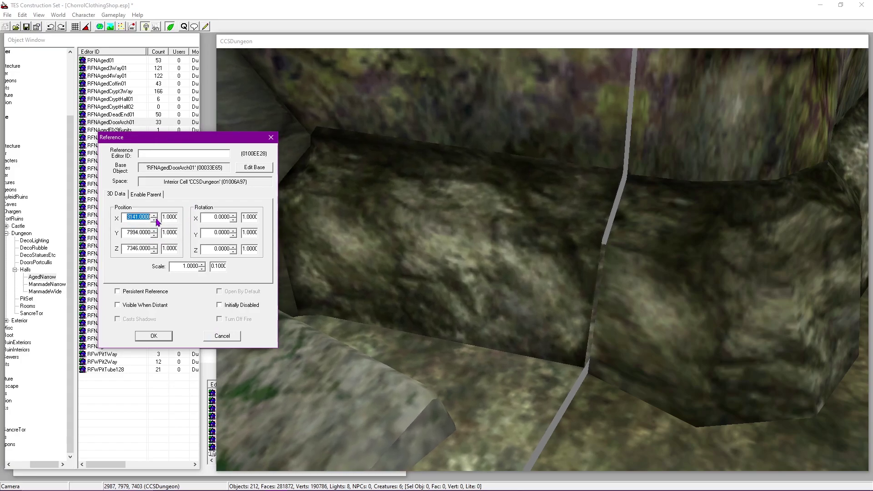
click(155, 220)
click(159, 335)
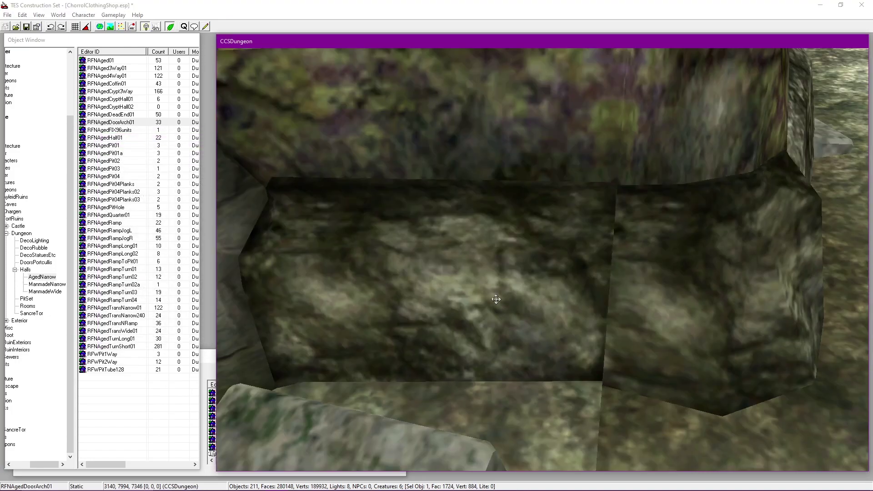
Step: Test small X and Y offsets at the arch's seam, settle on X 3140, Y 7995, and save the plugin
double_click(559, 280)
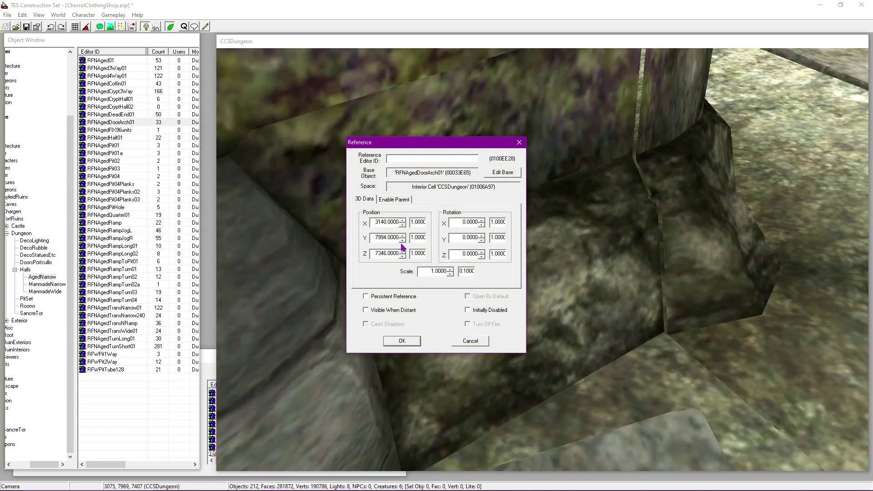
click(402, 240)
click(402, 240)
click(402, 239)
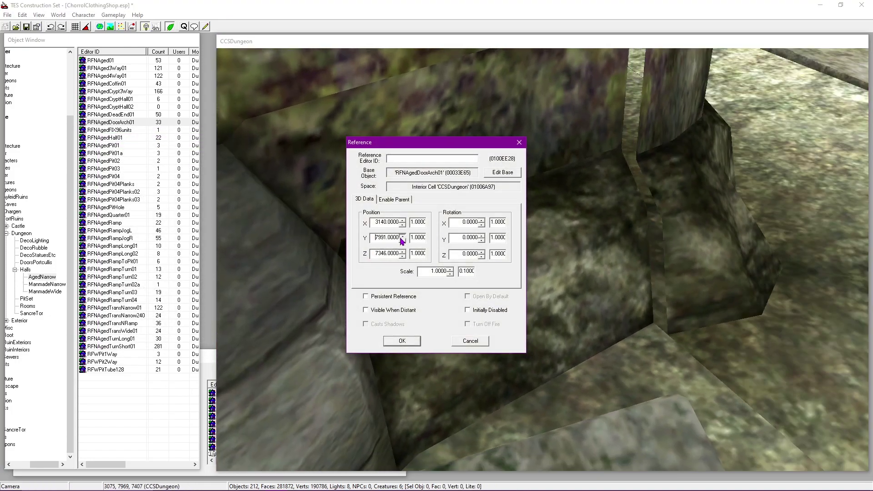
click(403, 235)
click(402, 235)
click(403, 236)
click(402, 236)
click(402, 220)
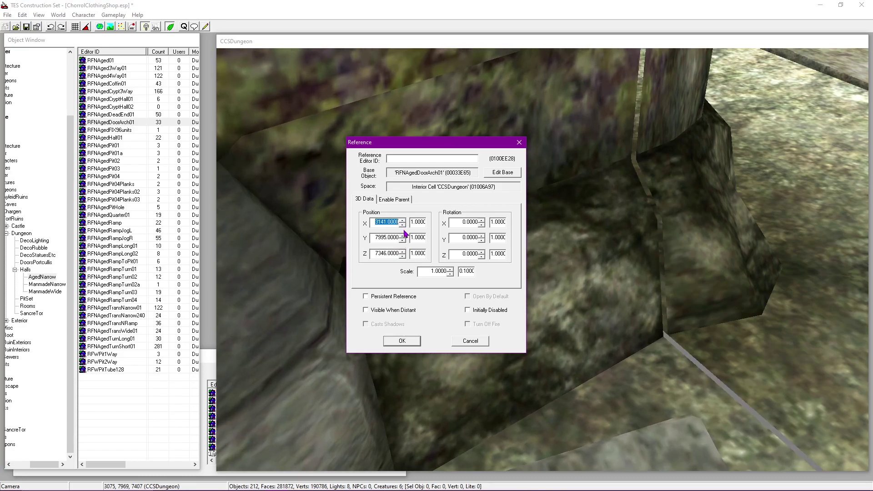
click(403, 225)
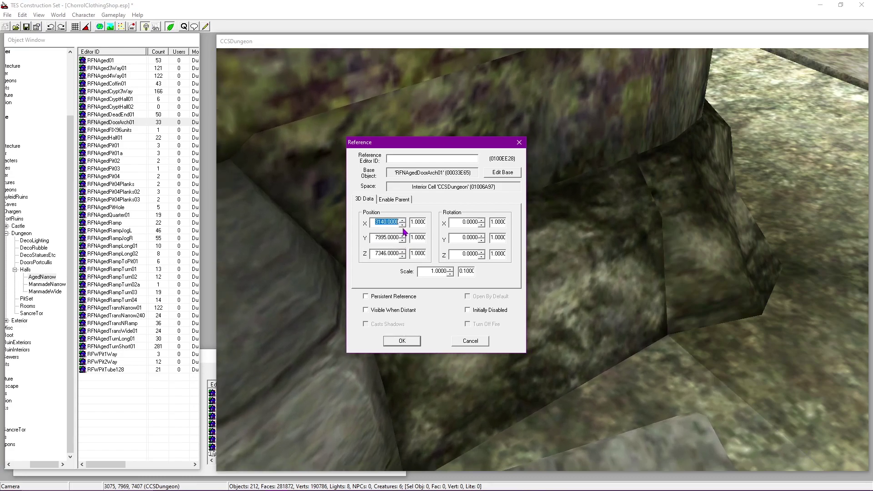
click(400, 340)
mouse_move(515, 258)
middle_down()
mouse_move(538, 256)
mouse_move(446, 232)
mouse_move(653, 306)
mouse_move(650, 295)
mouse_move(545, 281)
mouse_move(597, 178)
mouse_move(552, 205)
mouse_move(588, 200)
mouse_move(493, 210)
mouse_move(516, 191)
mouse_move(510, 206)
mouse_move(566, 276)
mouse_move(424, 248)
mouse_move(627, 300)
mouse_move(576, 257)
mouse_move(506, 263)
middle_up()
key(a)
key(a)
key(a)
key(a)
scroll(575, 257, up, 3)
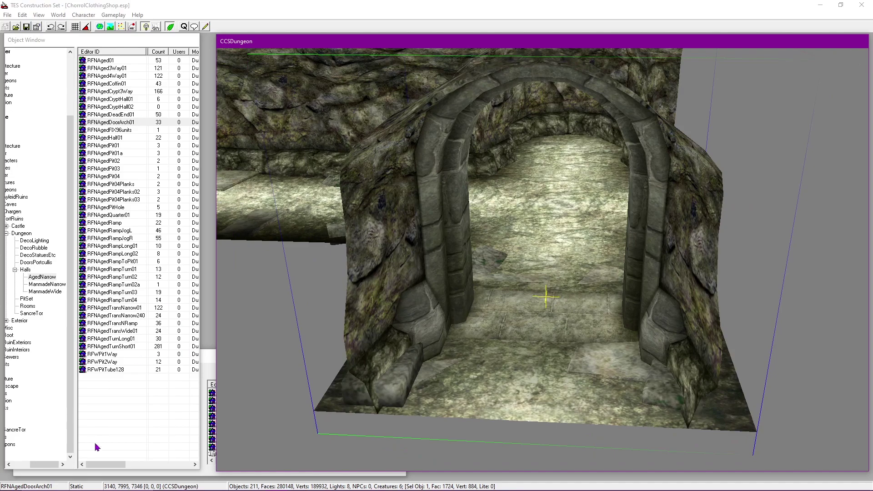
Step: Place an RFHallNAgedDoor02 from the FortRuins dungeon doors near the door arch
drag(48, 463, 30, 464)
scroll(41, 188, up, 1)
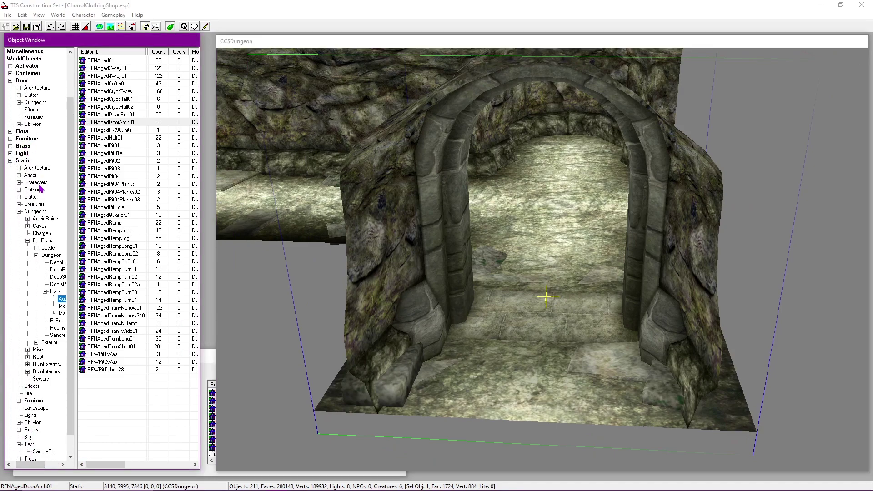
click(19, 103)
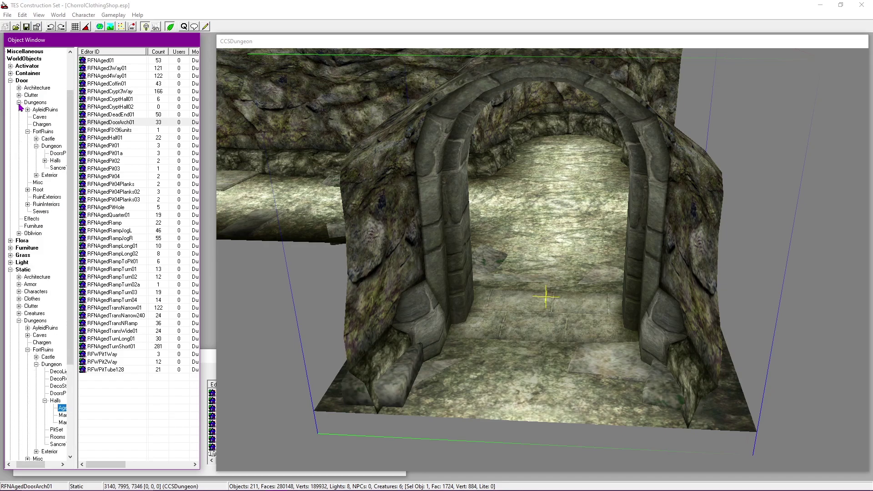
click(55, 161)
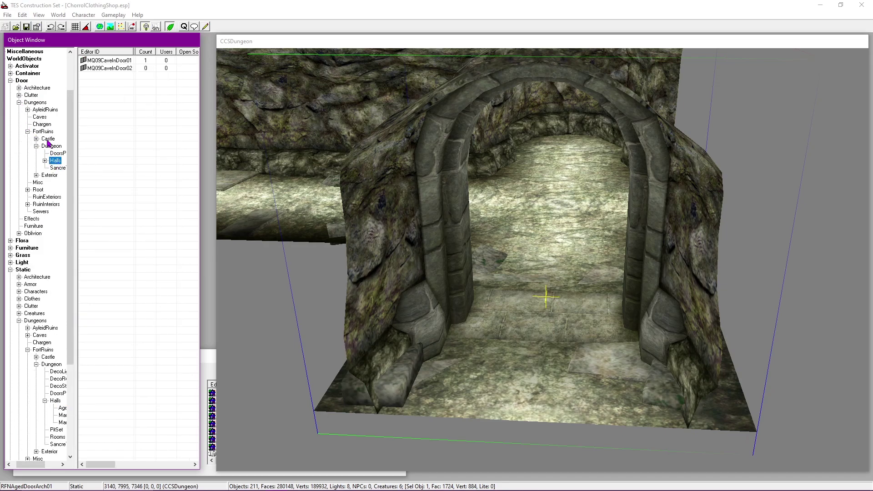
click(50, 147)
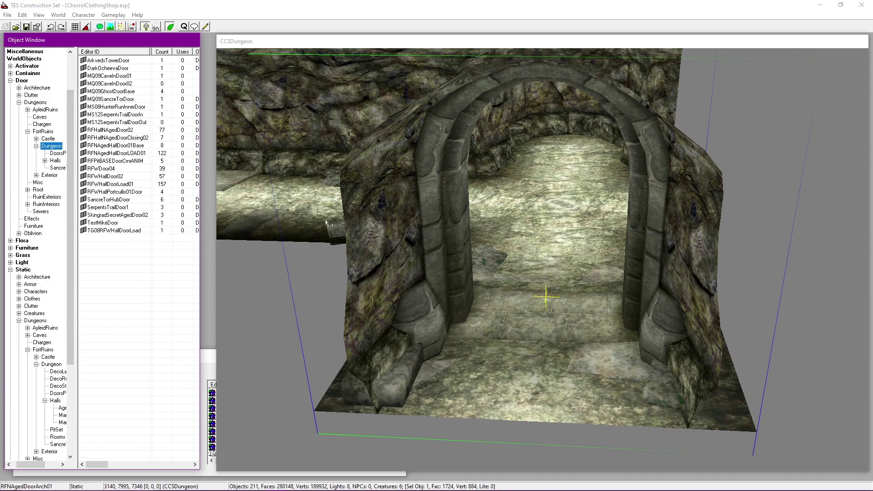
drag(106, 132, 563, 209)
scroll(529, 309, up, 2)
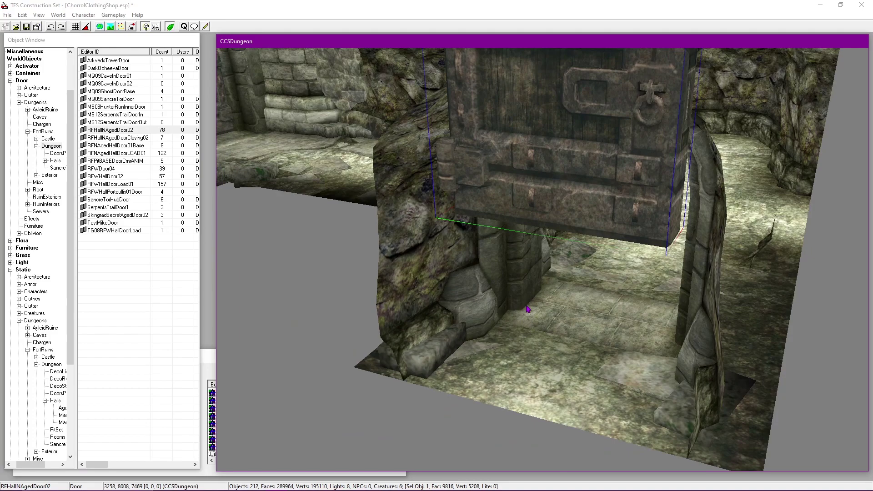
Step: Copy the door arch's X position, 3140, to the new door's reference
double_click(528, 309)
double_click(531, 134)
click(167, 167)
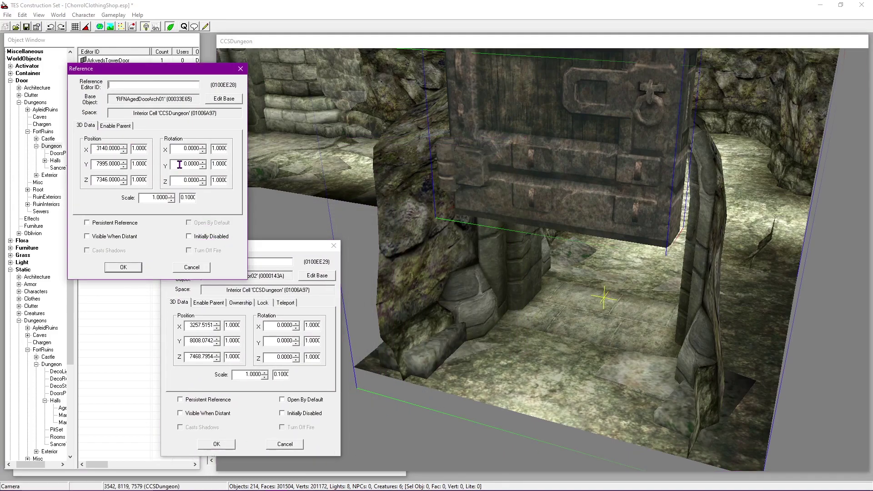
double_click(97, 148)
key(ctrl+c)
double_click(195, 325)
key(ctrl+v)
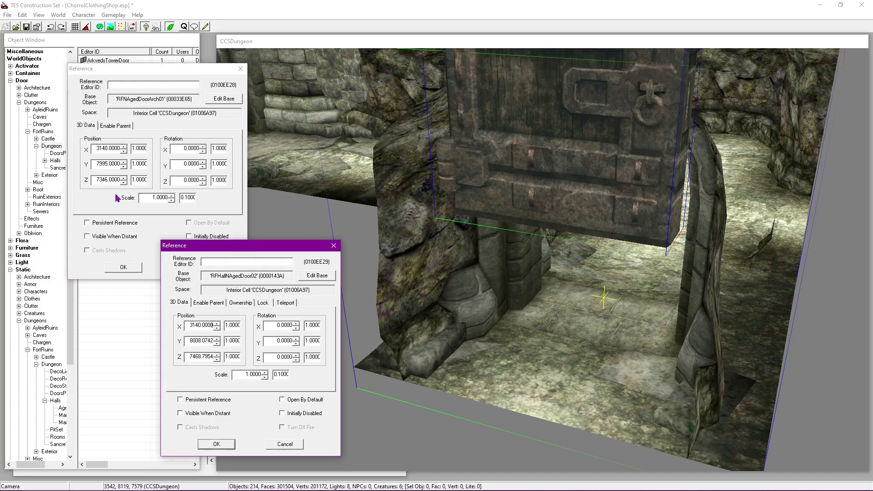
Step: Copy the arch's Y 7995 and Z 7346 positions to the door and apply the changes
double_click(97, 163)
key(ctrl+c)
double_click(188, 341)
key(ctrl+v)
click(98, 180)
double_click(97, 180)
key(ctrl+c)
double_click(195, 356)
key(ctrl+v)
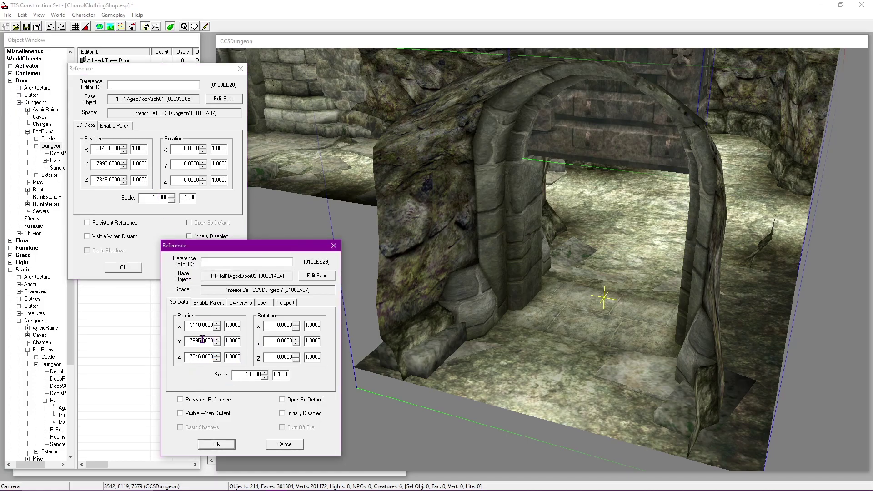
click(117, 269)
click(218, 445)
Step: Raise the door slightly above the floor to Z 7348 and save the plugin
key(shift)
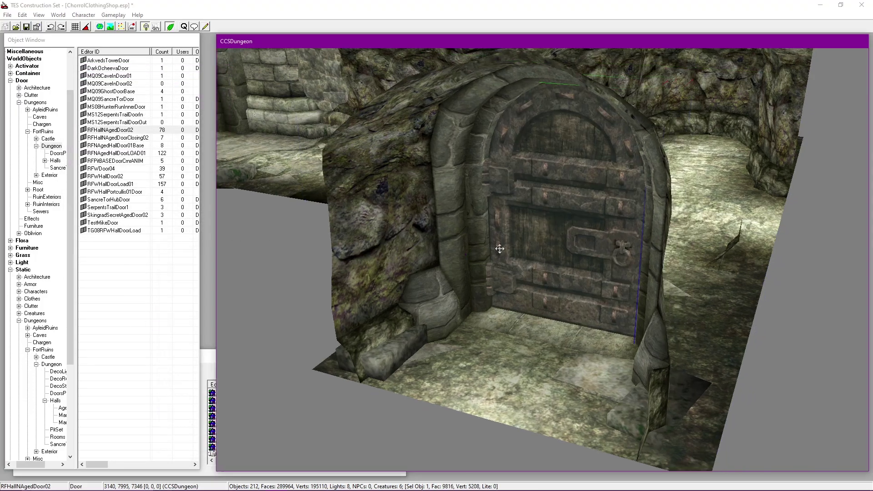
scroll(604, 298, up, 5)
scroll(604, 299, up, 6)
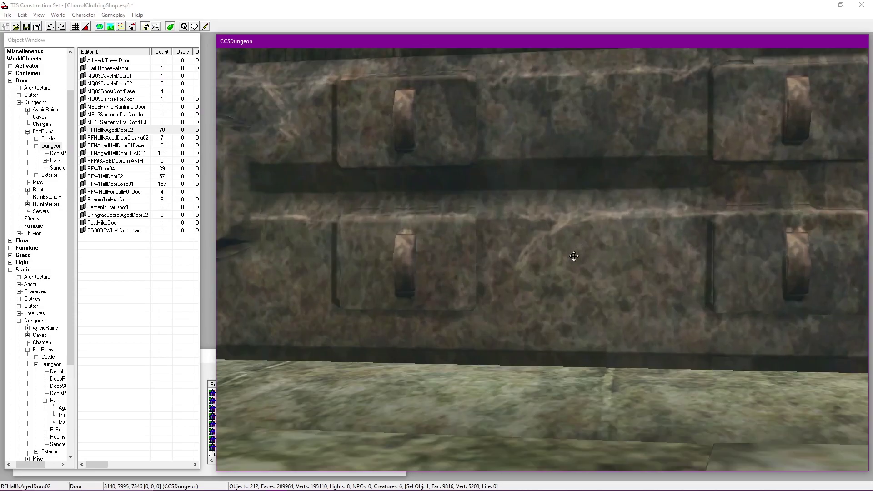
double_click(581, 254)
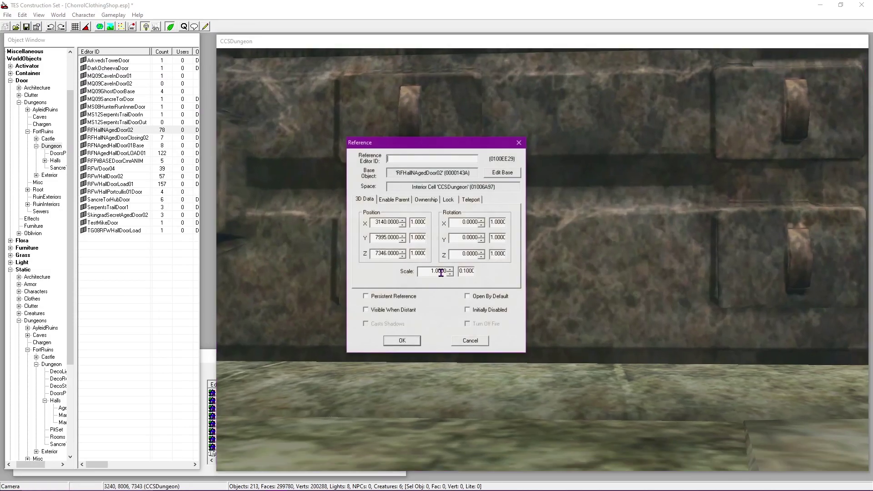
click(403, 251)
click(402, 251)
click(403, 252)
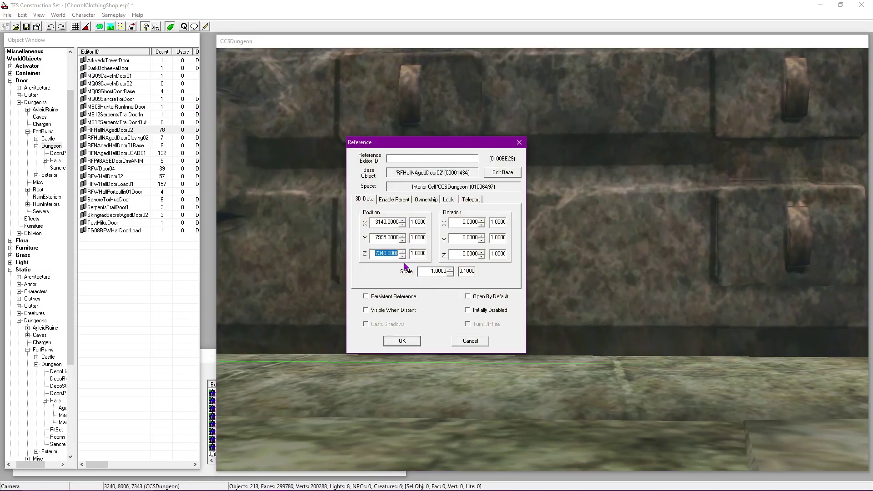
click(403, 256)
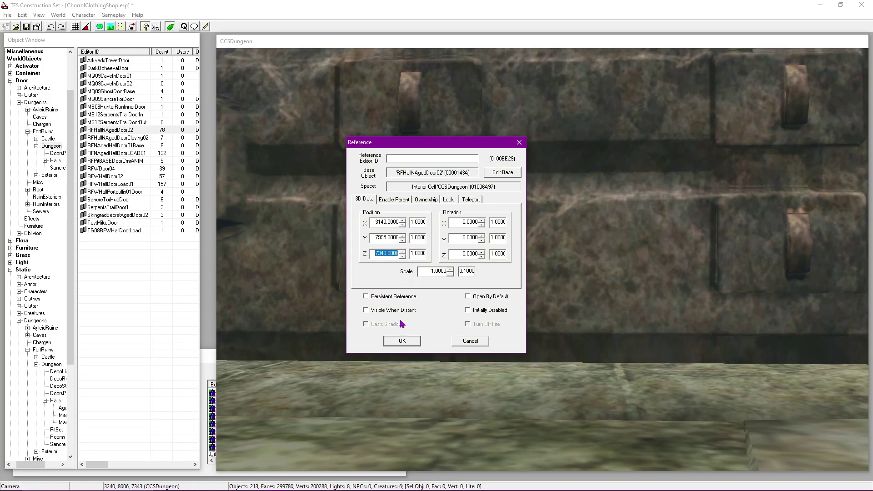
click(402, 340)
click(375, 178)
scroll(376, 178, down, 5)
middle_drag(575, 195, 166, 85)
click(27, 26)
middle_drag(330, 275, 615, 196)
double_click(540, 264)
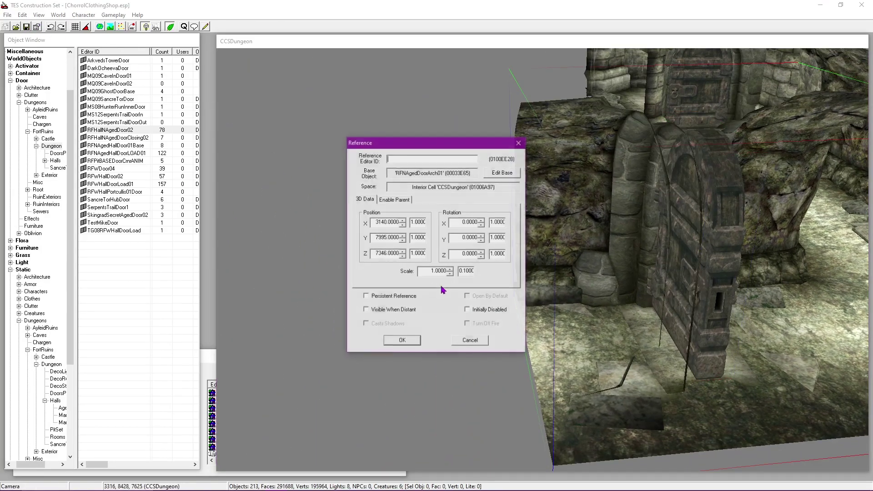
click(480, 345)
Step: Place an RFNAged01 hall piece from the AgedNarrow set beside the door arch and set its Z position to 7346
scroll(45, 373, down, 3)
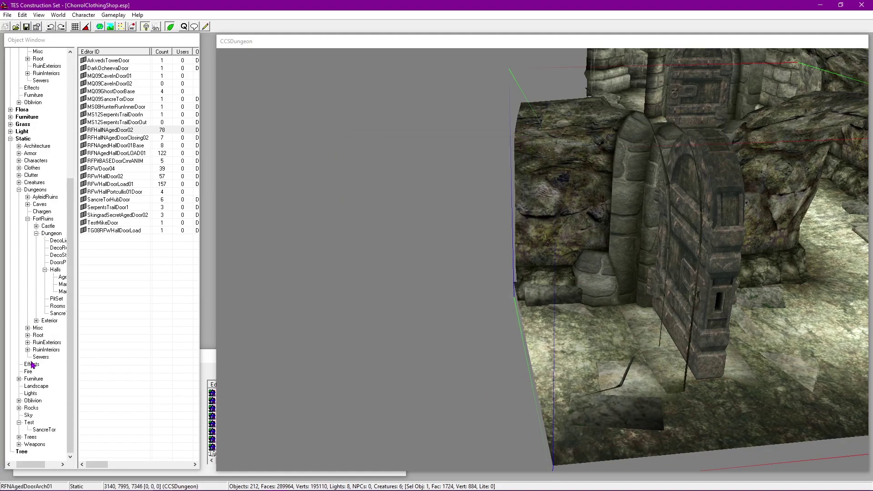
click(49, 393)
click(58, 342)
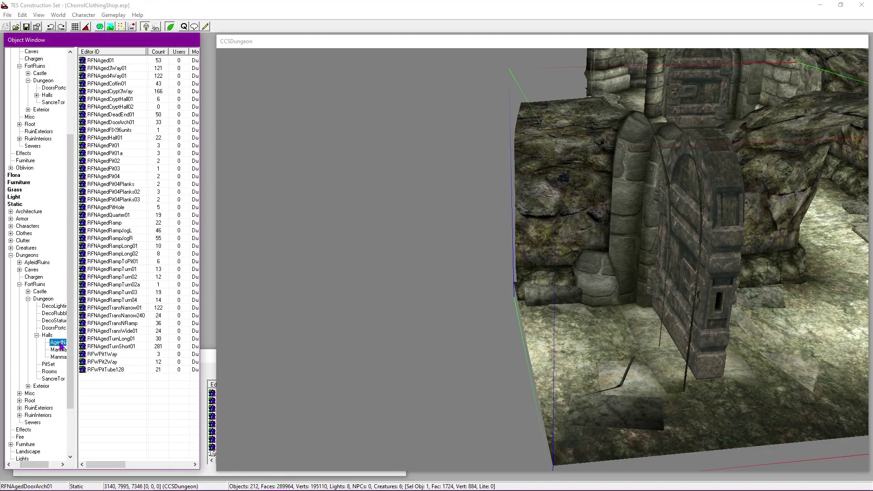
scroll(459, 311, down, 3)
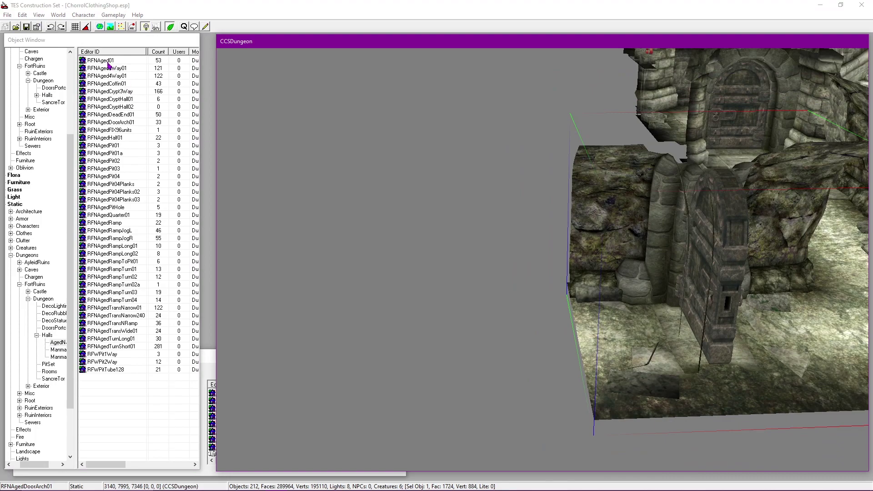
drag(100, 61, 454, 461)
middle_drag(477, 278, 537, 299)
drag(522, 304, 520, 214)
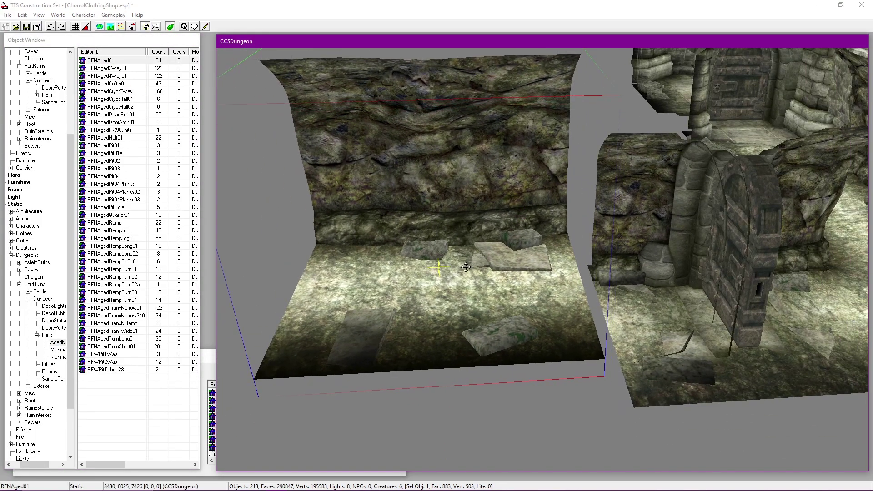
double_click(421, 264)
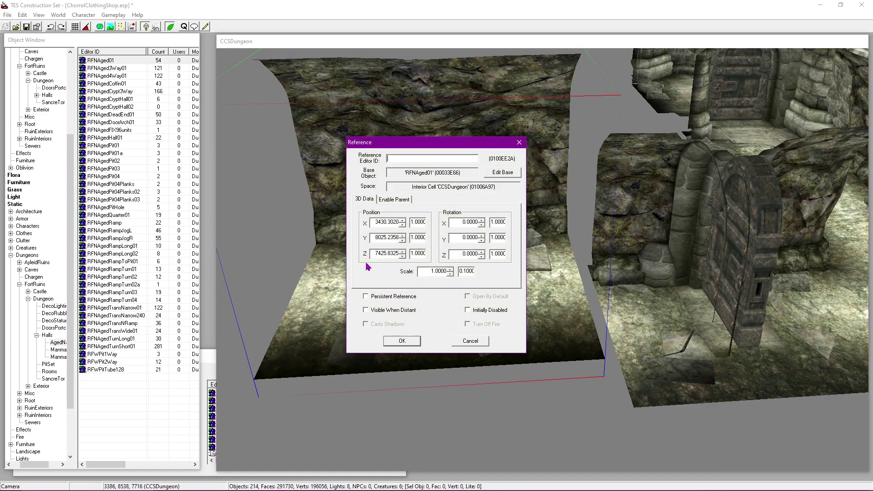
click(411, 341)
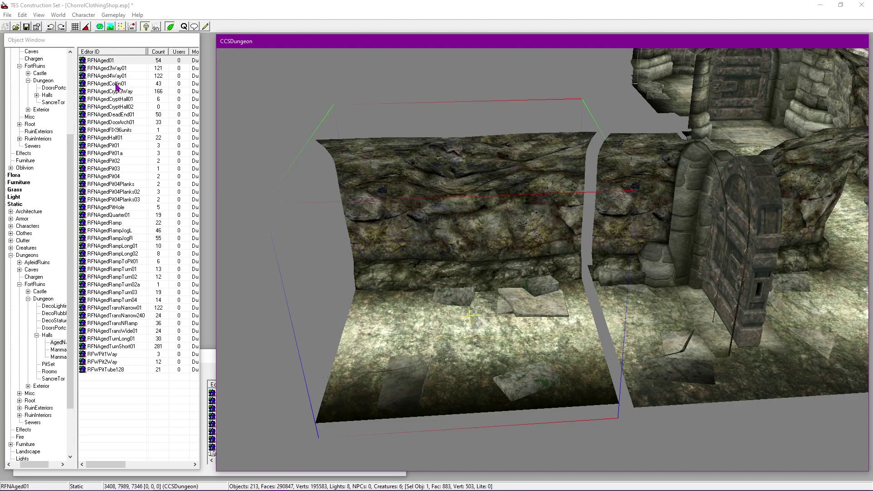
Step: Move the hall piece up to the door arch's outer side, at about X 3399, Y 7995
shift+middle_drag(475, 269, 606, 260)
scroll(605, 261, up, 4)
key(shift)
drag(483, 230, 460, 261)
scroll(478, 233, up, 3)
key(shift)
double_click(448, 258)
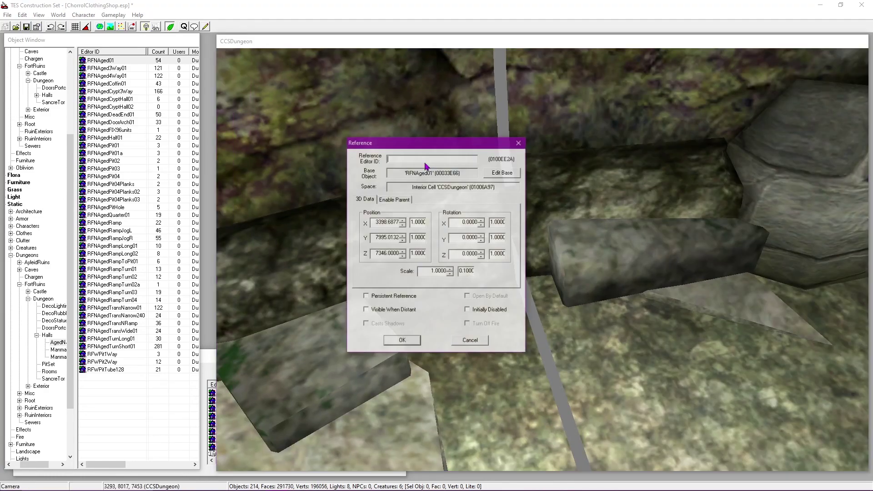
click(521, 143)
key(shift)
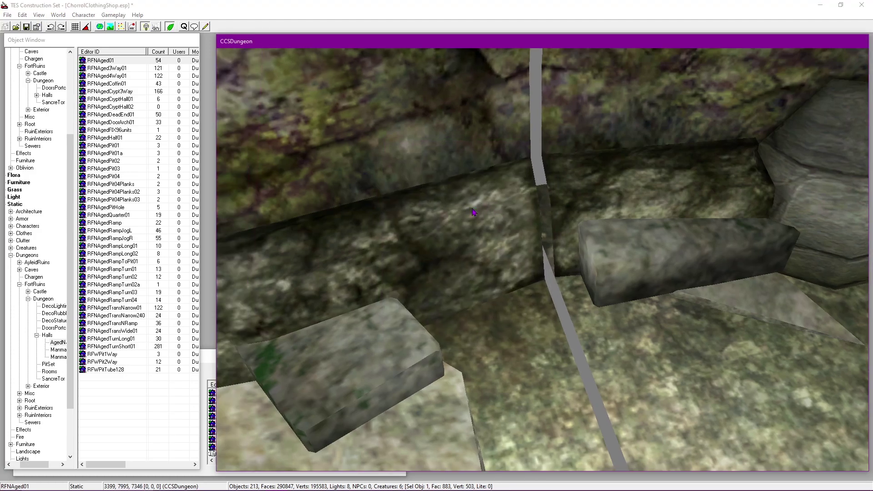
Step: Set the hall piece's position to X 3396 and Y 7995, closing the gap against the door arch
scroll(559, 231, up, 3)
double_click(439, 223)
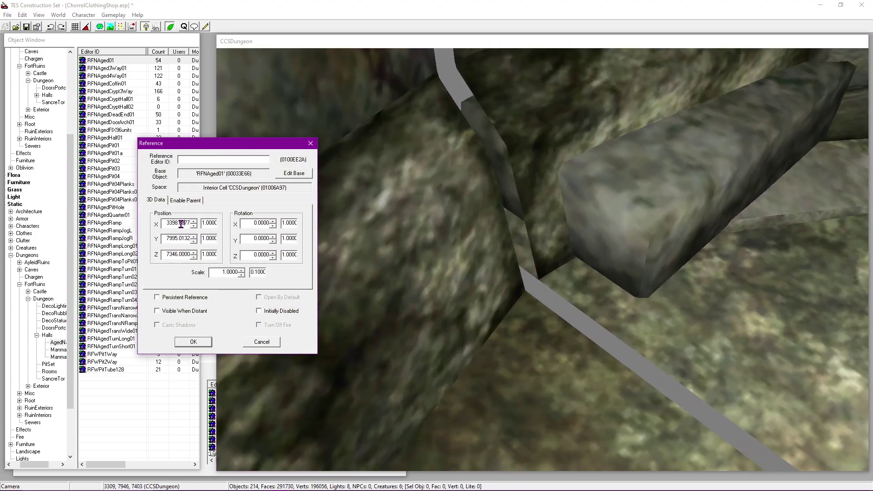
key(BackSpace)
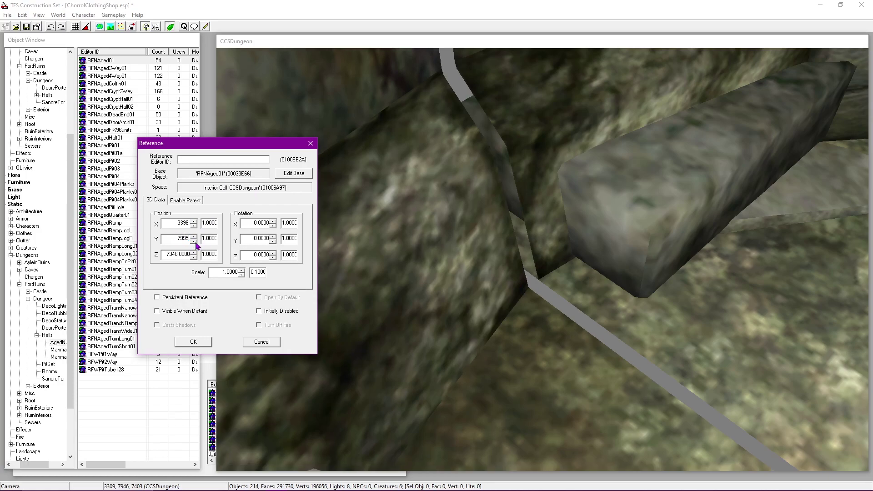
click(194, 241)
click(194, 237)
click(194, 236)
click(193, 225)
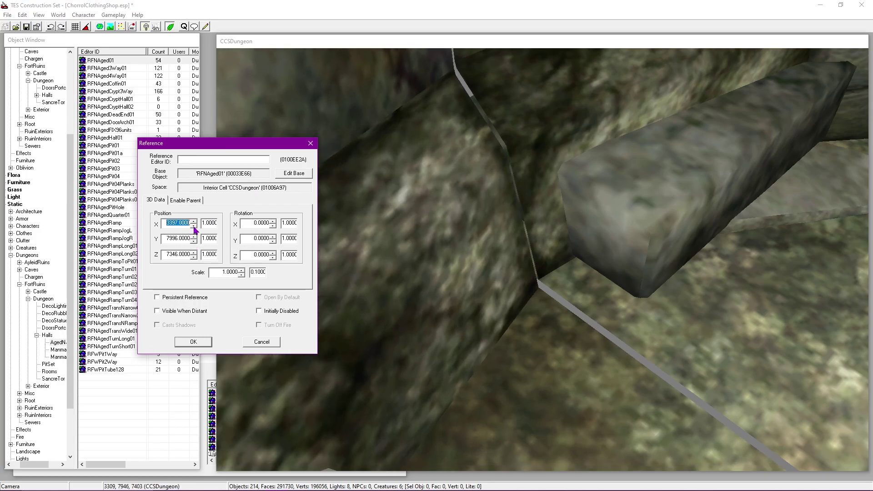
click(193, 226)
click(193, 241)
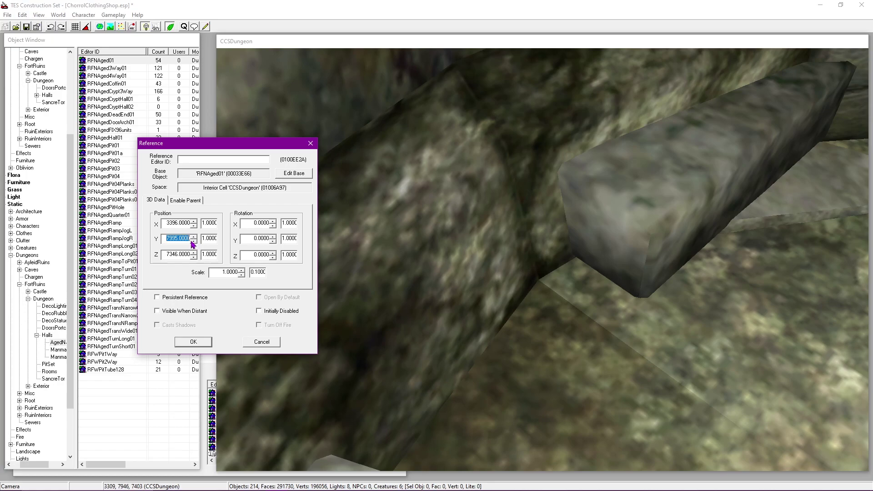
Step: Try shifting the hall piece to Y 7993 and X 3397 to compare how its seam meets the door arch
click(193, 238)
click(195, 240)
click(193, 241)
click(194, 241)
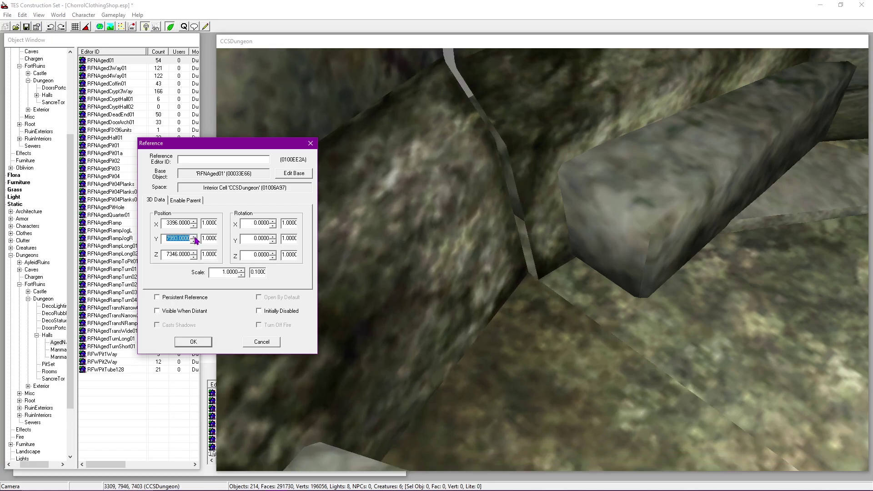
click(194, 237)
click(194, 236)
click(194, 226)
click(194, 222)
click(194, 222)
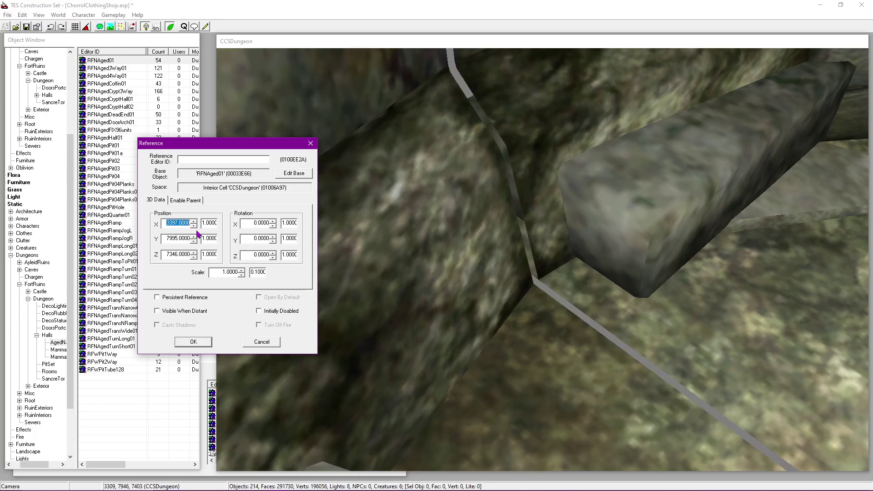
click(194, 225)
Step: Apply the hall piece's position changes and save the plugin
click(196, 341)
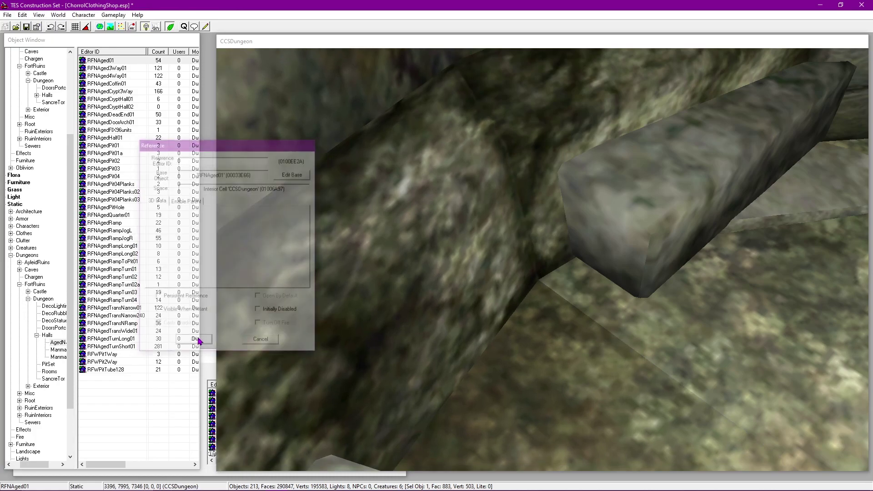
click(27, 27)
click(425, 265)
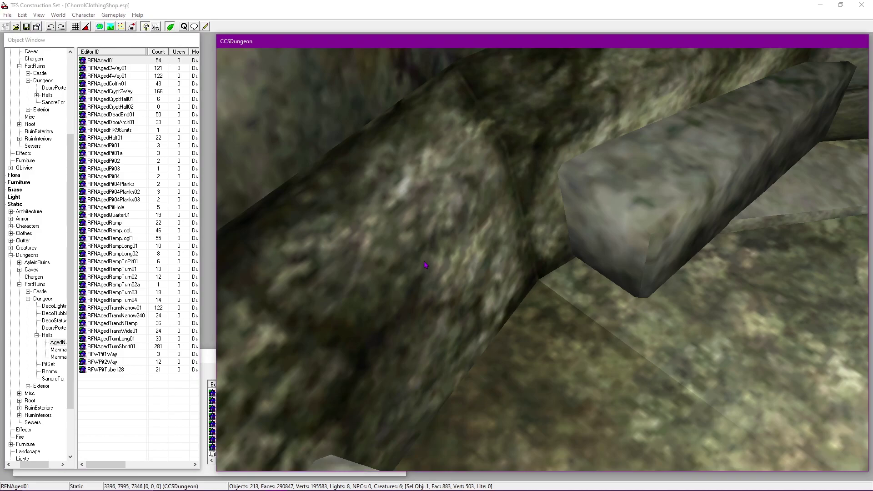
Step: Place an RFNAgedDeadEnd01 piece by the hall's open end with Z position 7346 and Z rotation 270
scroll(423, 261, down, 10)
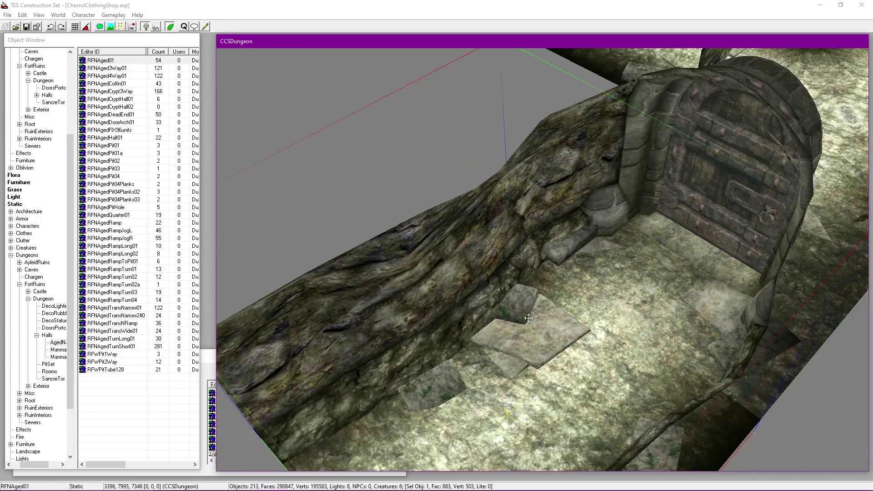
shift+middle_drag(468, 313, 424, 262)
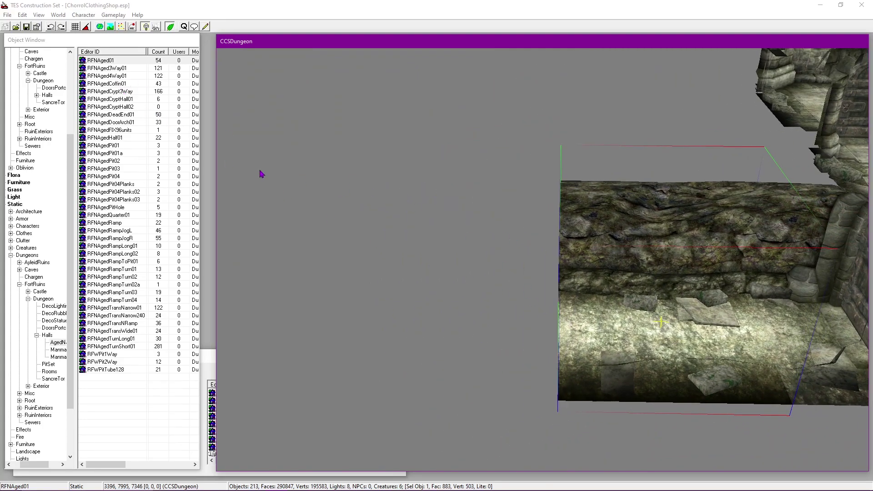
drag(123, 114, 442, 261)
double_click(484, 290)
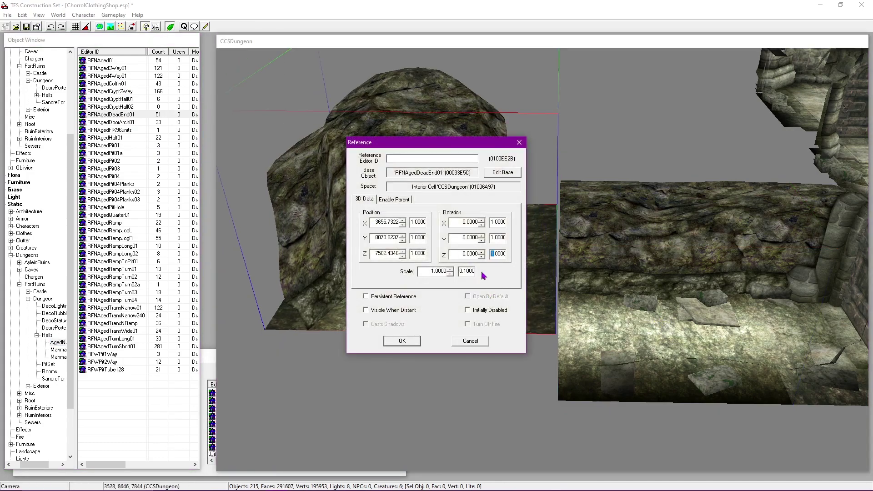
click(481, 256)
click(402, 341)
Step: Move the dead end close to the hall's open edge, at about X 3656, Y 7993
scroll(454, 205, up, 5)
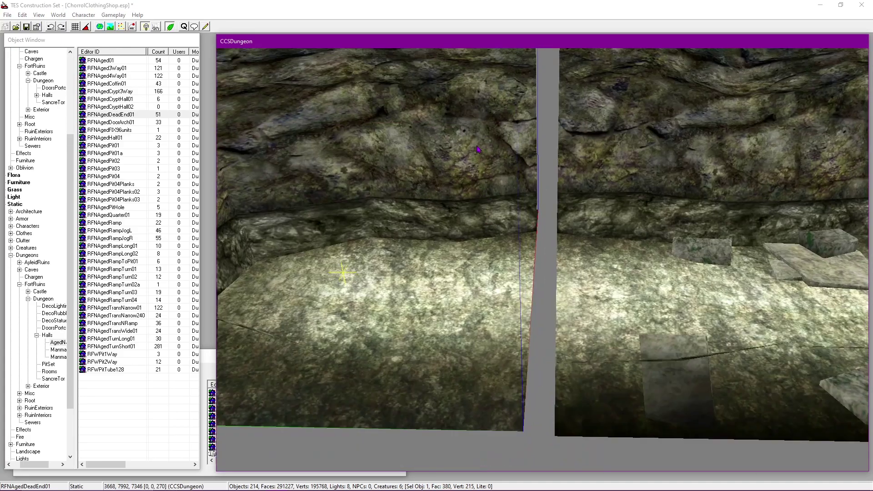
shift+middle_drag(477, 149, 457, 278)
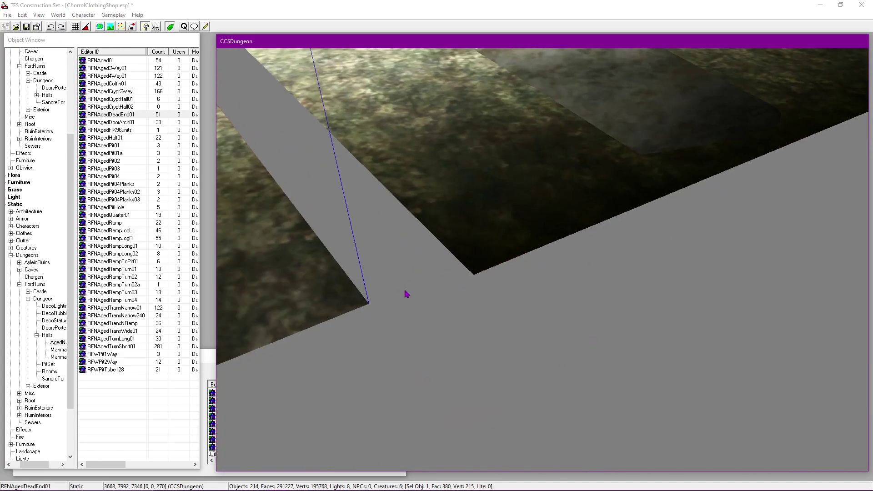
shift+middle_drag(394, 294, 520, 308)
drag(520, 308, 533, 300)
shift+middle_drag(534, 300, 433, 324)
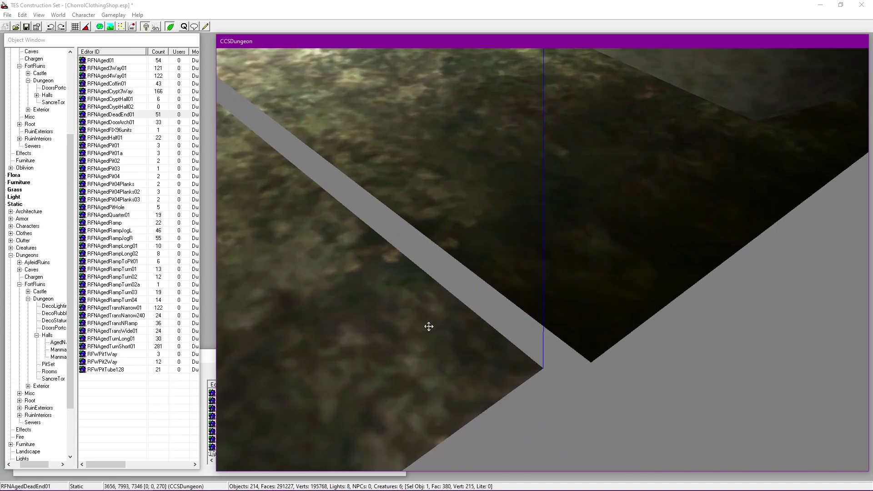
Step: Set the dead end's position to X 3652 and Y 7995 so it meets the hall seamlessly, and save the plugin
double_click(433, 324)
drag(426, 141, 233, 149)
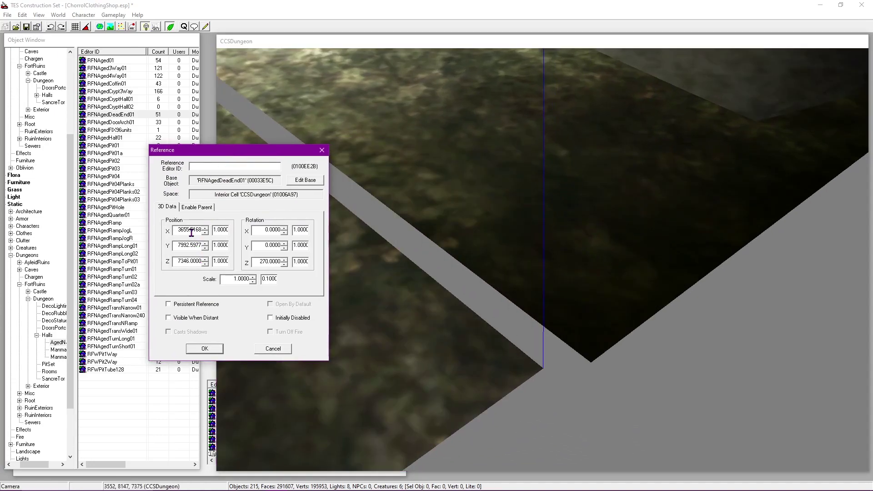
click(205, 247)
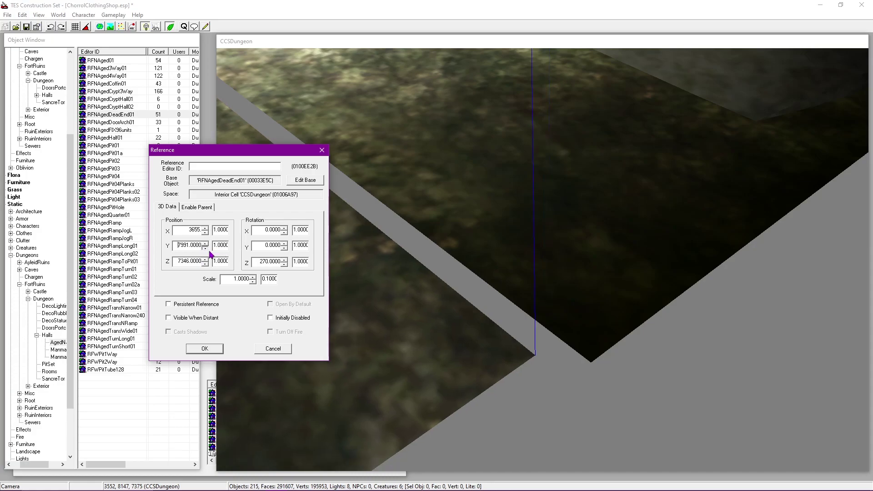
click(206, 243)
click(206, 244)
click(206, 243)
click(206, 243)
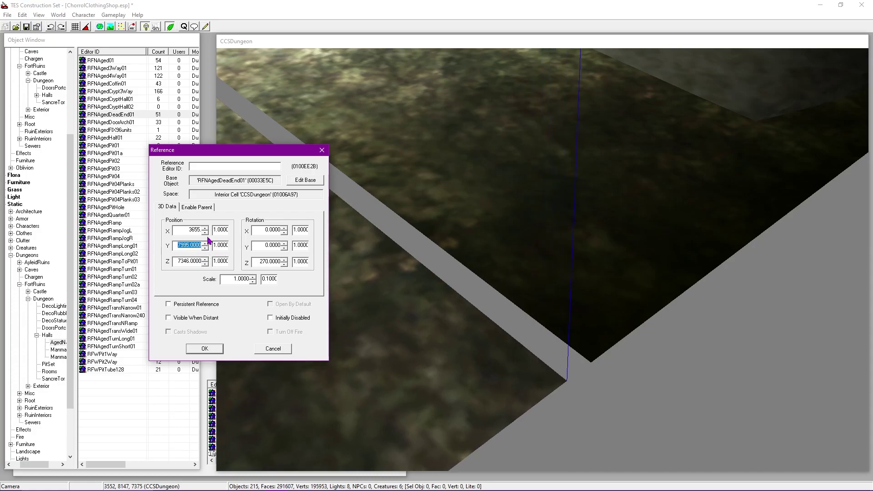
click(206, 233)
click(206, 233)
click(206, 233)
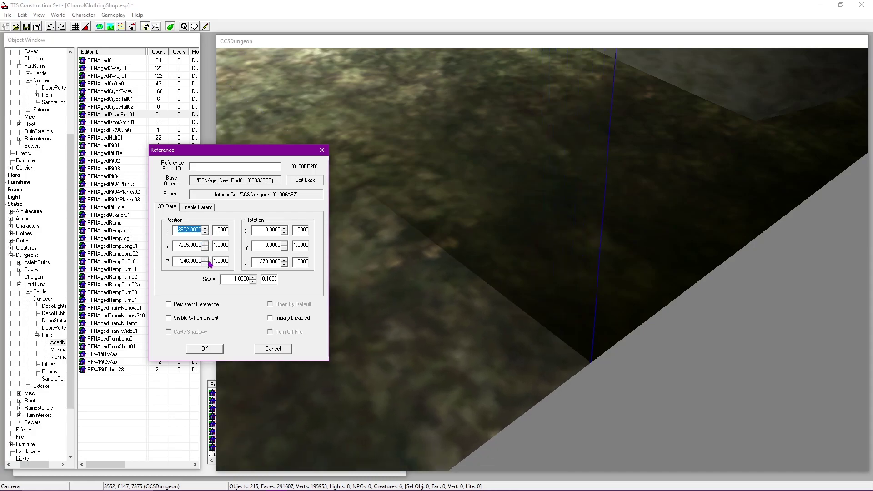
click(205, 243)
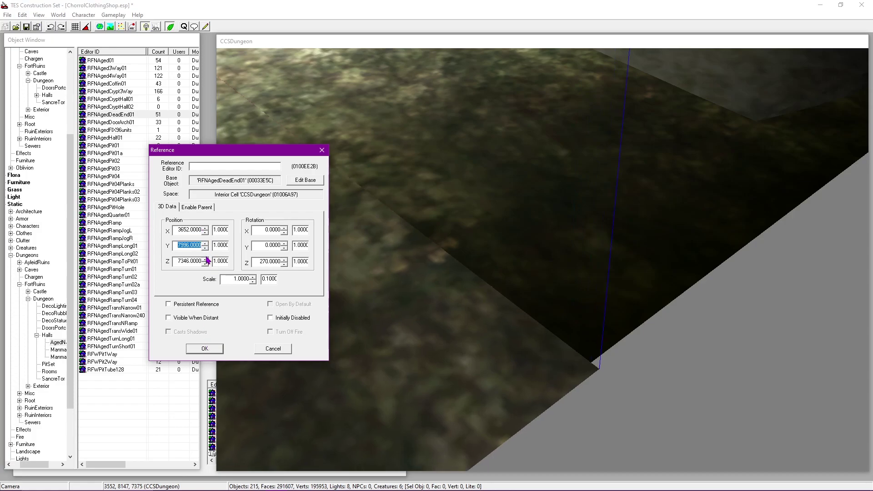
click(205, 247)
click(205, 227)
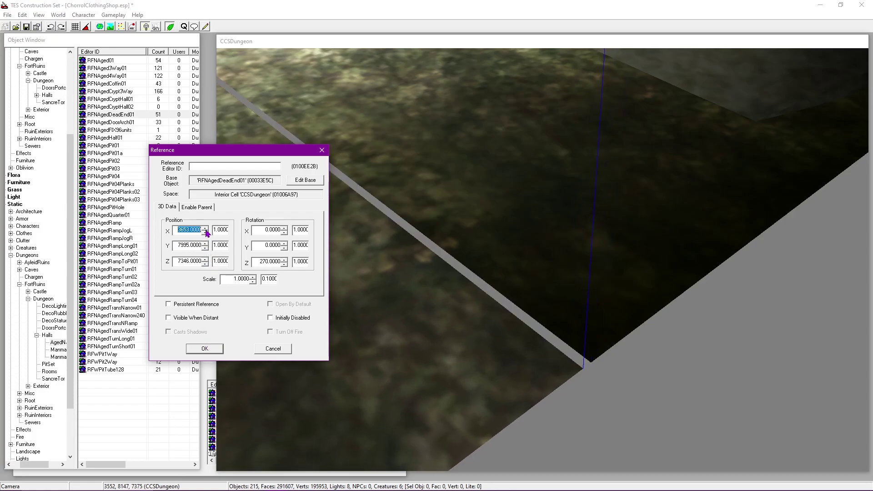
click(205, 348)
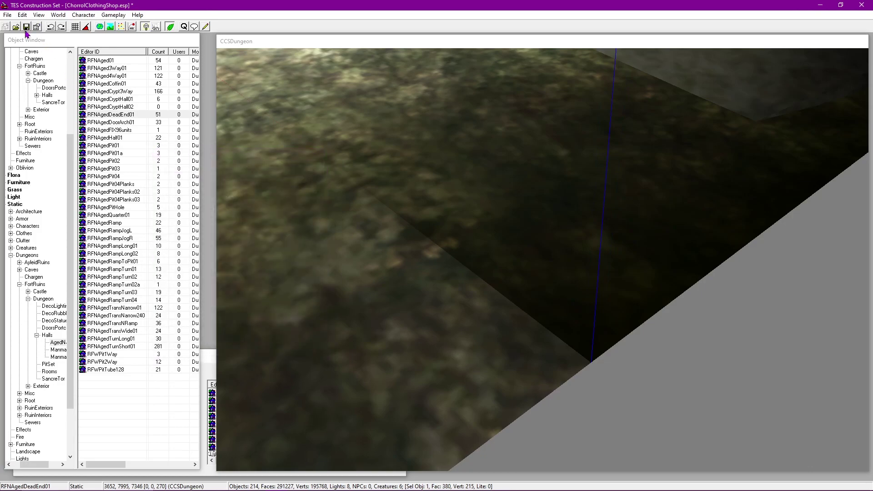
Step: Examine the joined hall from the dead end to the door for gaps and remaining space
scroll(373, 206, down, 5)
shift+middle_drag(549, 232, 556, 268)
scroll(556, 268, down, 10)
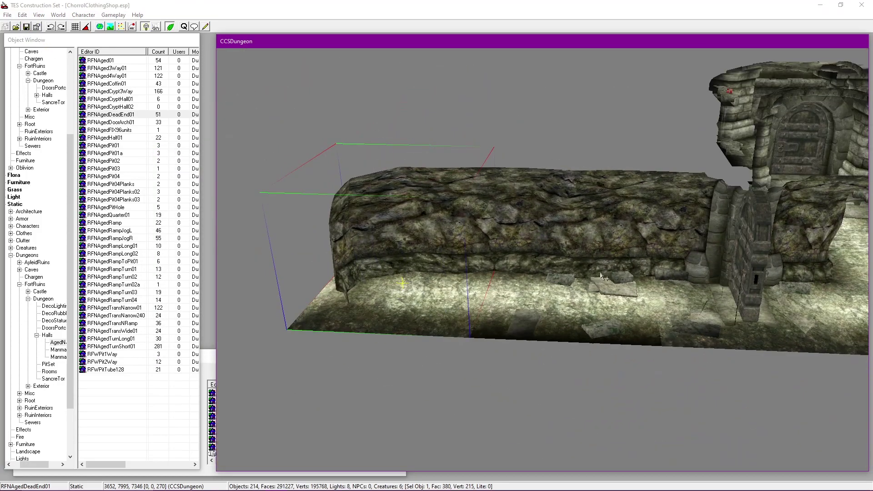
middle_drag(651, 262, 377, 258)
middle_drag(673, 269, 286, 252)
middle_drag(530, 286, 657, 261)
scroll(672, 242, up, 4)
scroll(656, 243, up, 2)
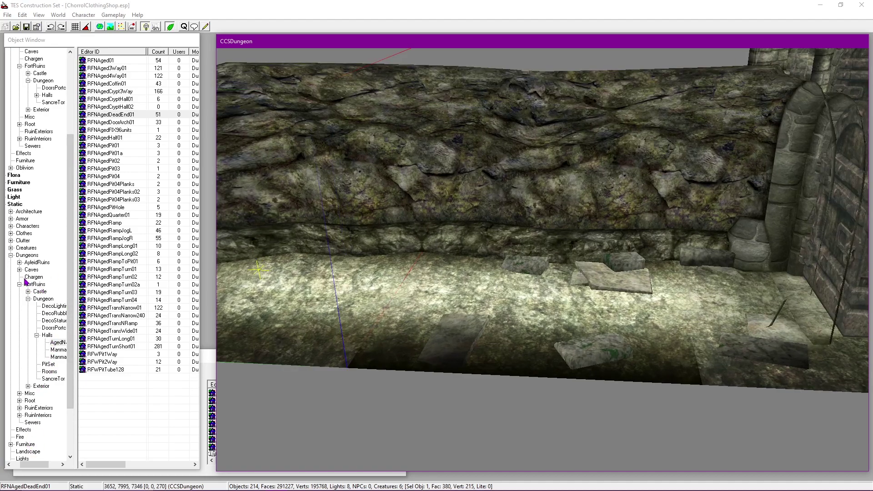
Step: Place a DUNTable01 from the dungeon Misc statics into the cell near the door
click(29, 393)
click(126, 264)
key(d)
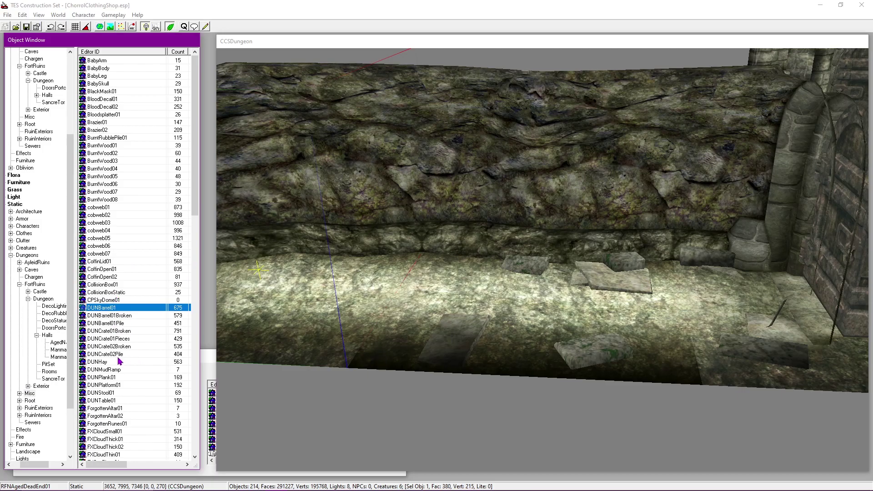
drag(117, 398, 540, 207)
key(shift)
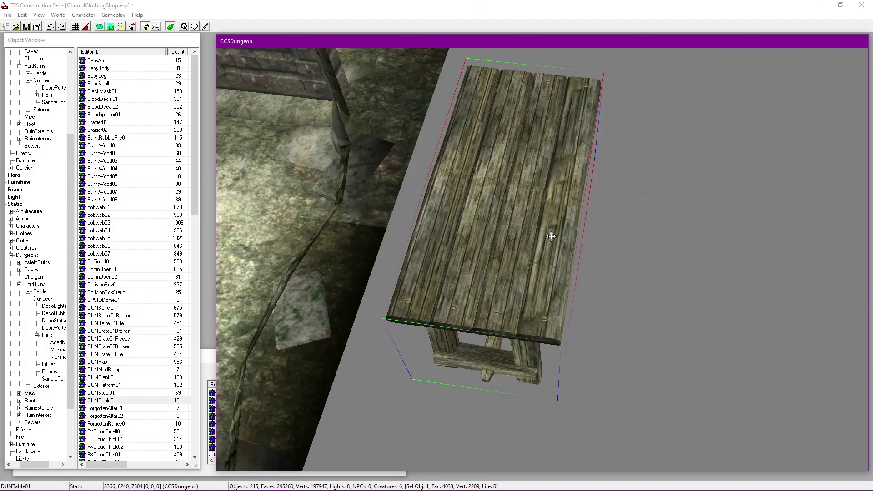
Step: Move the table over the new hall section and drop it onto the floor
scroll(670, 182, down, 3)
scroll(409, 212, down, 2)
middle_drag(487, 203, 352, 242)
drag(488, 244, 700, 222)
scroll(697, 223, up, 3)
middle_drag(480, 259, 406, 269)
key(f)
Step: Move the table along the hall into the dead end, close to its side wall
drag(668, 239, 676, 224)
shift+middle_drag(676, 224, 673, 203)
drag(673, 203, 404, 204)
middle_drag(404, 205, 764, 235)
drag(606, 230, 413, 228)
middle_drag(413, 228, 825, 265)
shift+middle_drag(825, 266, 750, 227)
scroll(700, 263, up, 3)
drag(700, 264, 324, 224)
middle_drag(324, 223, 642, 260)
scroll(643, 260, up, 3)
drag(642, 260, 521, 213)
shift+middle_drag(618, 212, 567, 236)
drag(567, 235, 586, 228)
Step: Fit the table against the dead end's wall at about X 3600, Y 7960, turned to about 14 degrees
scroll(586, 227, up, 3)
shift+middle_drag(586, 227, 704, 368)
scroll(700, 345, up, 3)
drag(696, 329, 743, 306)
right_drag(743, 307, 755, 321)
drag(682, 300, 706, 331)
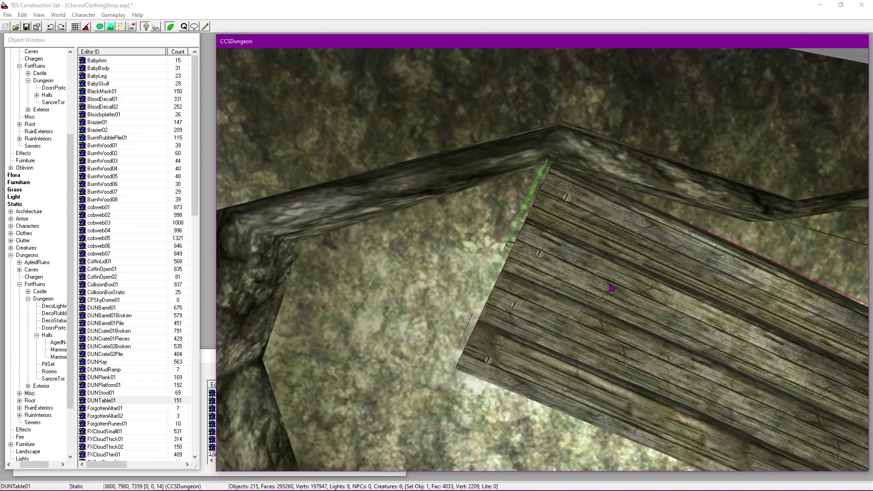
Step: Turn the table to about 6 degrees, shift it to about X 3589, Y 7952 along the wall, and save the plugin
key(c)
right_drag(600, 315, 612, 313)
drag(613, 313, 650, 300)
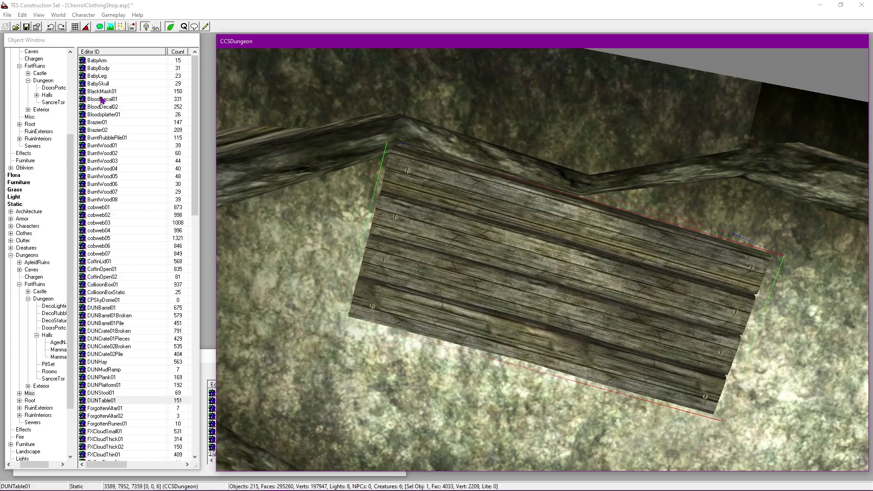
click(26, 29)
Step: Examine the table's placement, the hall toward the door and the free floor in the dead end
scroll(567, 309, down, 4)
key(shift)
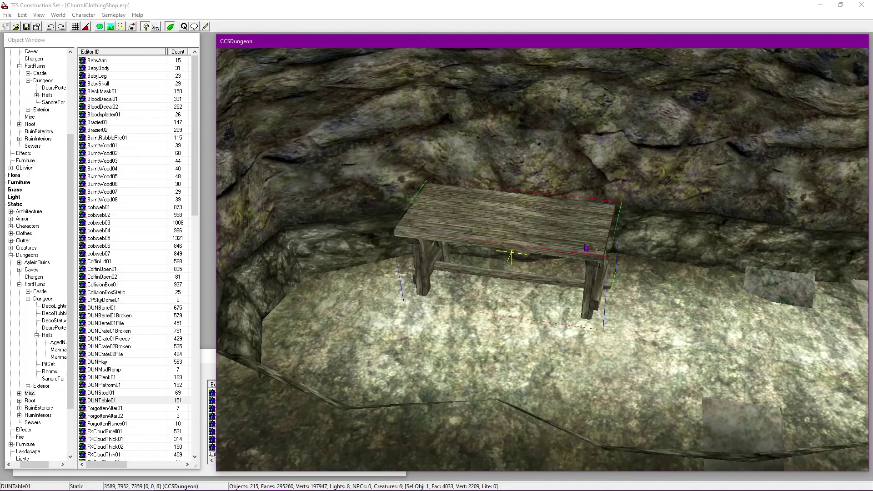
scroll(653, 246, down, 3)
middle_drag(653, 245, 500, 243)
key(shift)
middle_drag(663, 256, 559, 257)
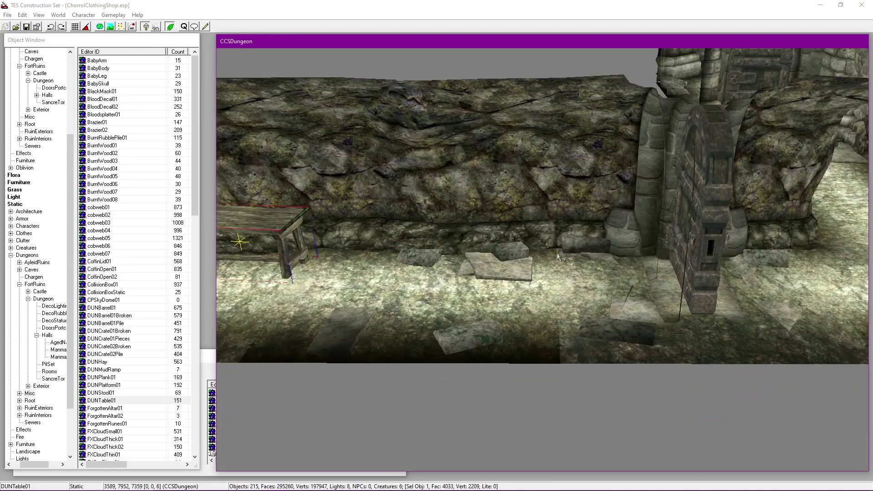
middle_drag(412, 234, 750, 241)
scroll(614, 293, up, 4)
key(shift)
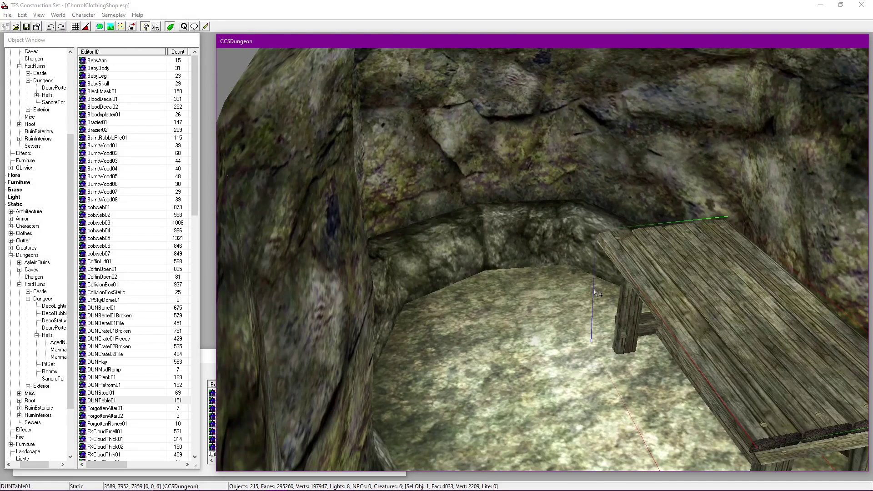
key(shift)
scroll(572, 286, up, 2)
middle_drag(562, 250, 530, 200)
scroll(450, 304, down, 2)
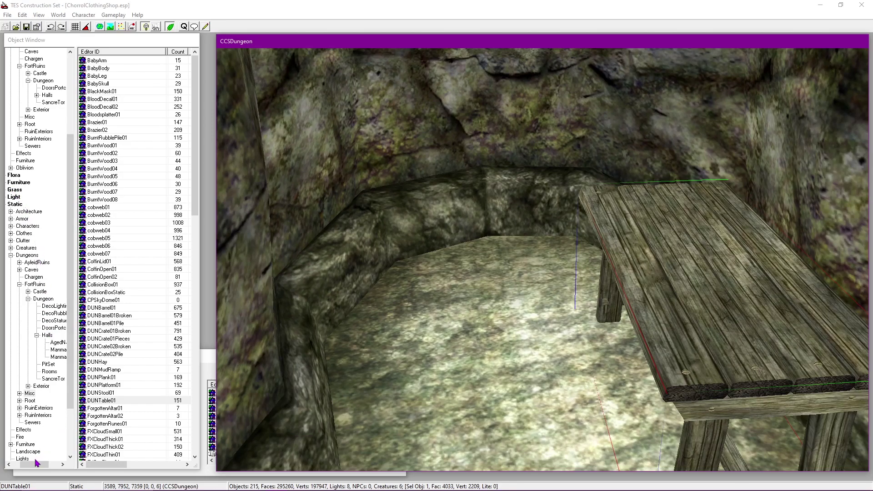
Step: Place an LCStool01L stool from the LowerClass furniture in the dead end near the table
click(29, 393)
drag(39, 463, 30, 464)
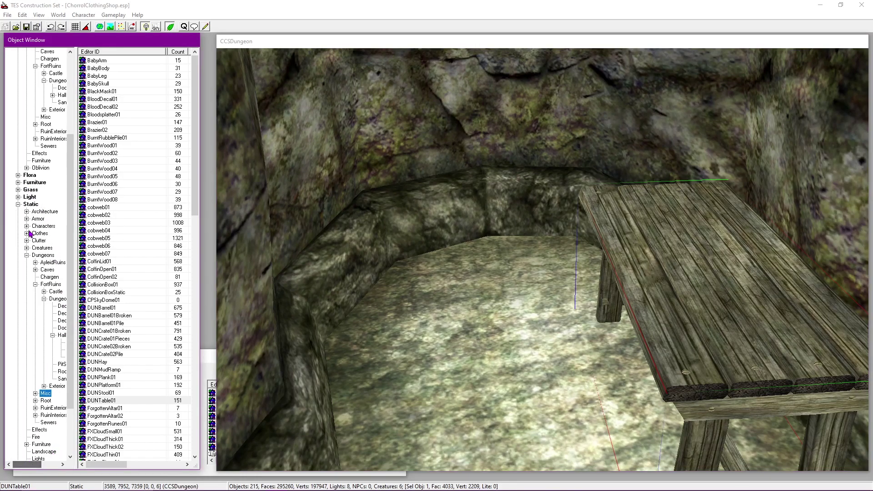
click(17, 182)
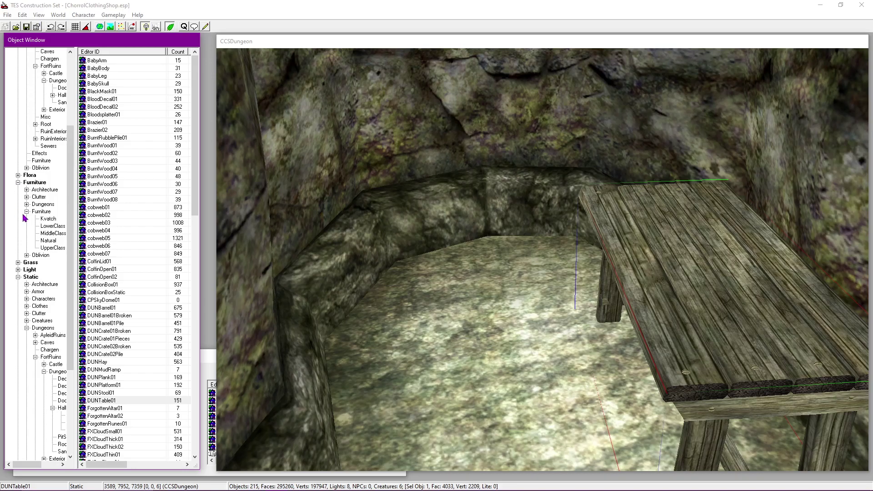
click(47, 226)
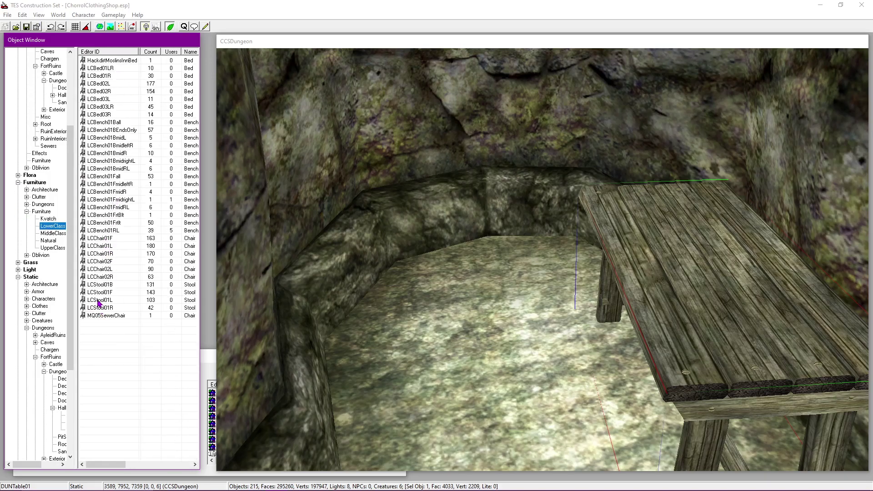
drag(96, 301, 455, 214)
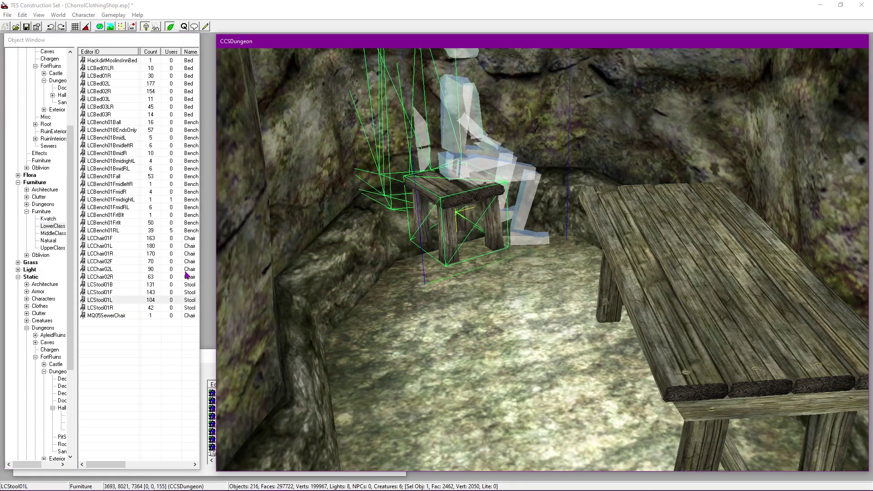
Step: Replace the LCStool01L stool with an LCStool01R, settled on the dead end's floor at about X 3653, Y 8032
key(Delete)
drag(112, 309, 471, 193)
right_drag(471, 193, 479, 190)
drag(477, 171, 429, 372)
key(f)
key(shift)
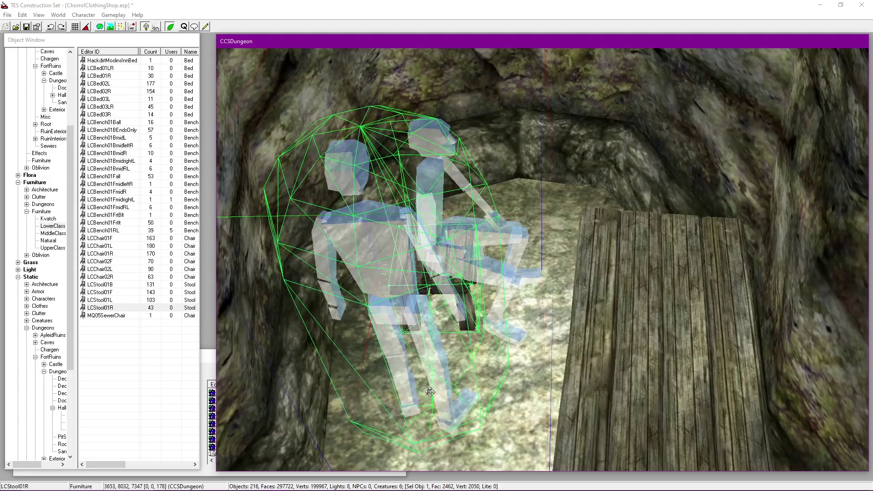
Step: Turn the stool to about -157 degrees, shift it to about X 3678, Y 8011, and save the plugin
right_drag(407, 335, 411, 335)
drag(411, 335, 456, 300)
key(shift)
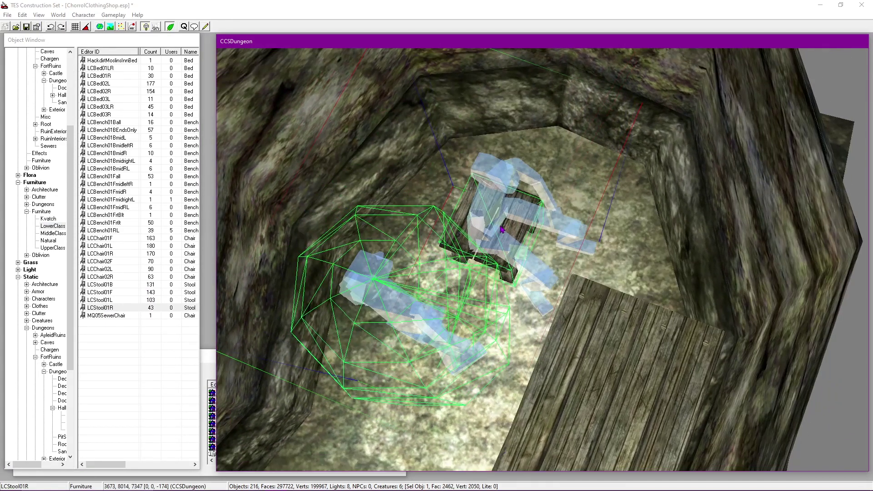
right_drag(484, 240, 494, 239)
drag(494, 240, 514, 227)
click(28, 27)
key(shift)
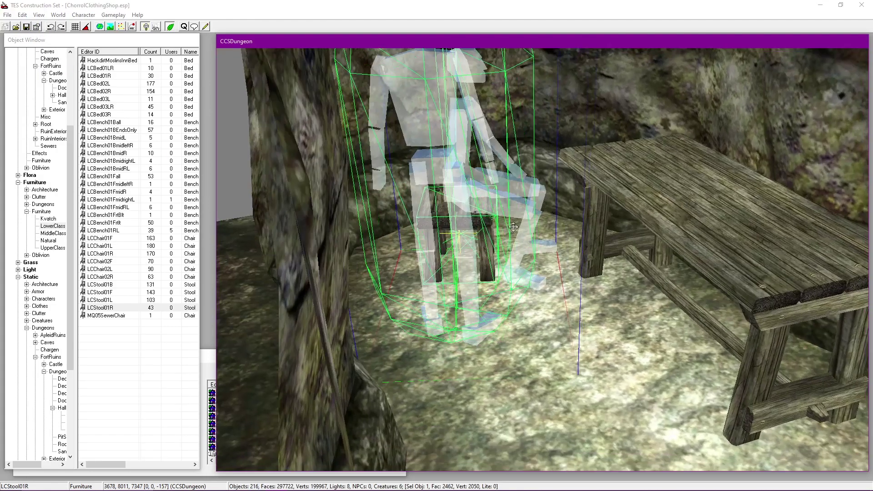
Step: Examine the stool's placement and the table's bare top from above
middle_drag(514, 226, 408, 414)
middle_drag(385, 337, 438, 340)
middle_drag(541, 362, 517, 250)
middle_drag(521, 328, 587, 278)
click(442, 214)
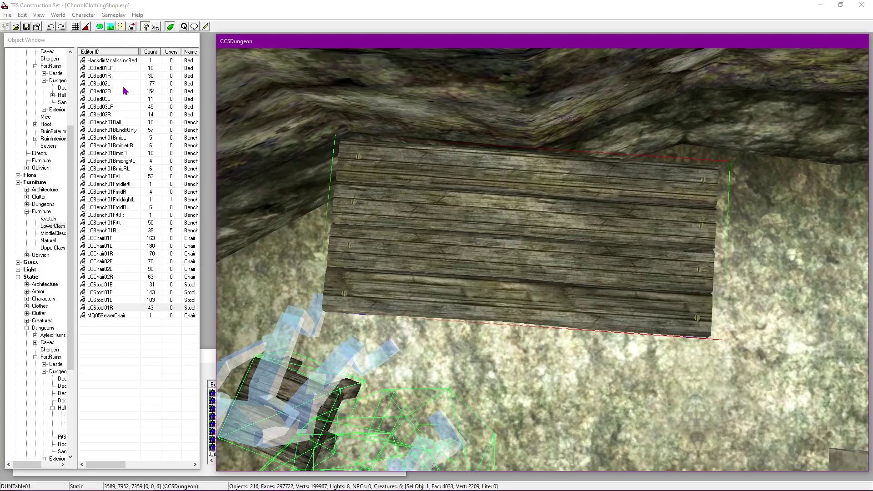
click(29, 31)
middle_drag(607, 280, 589, 299)
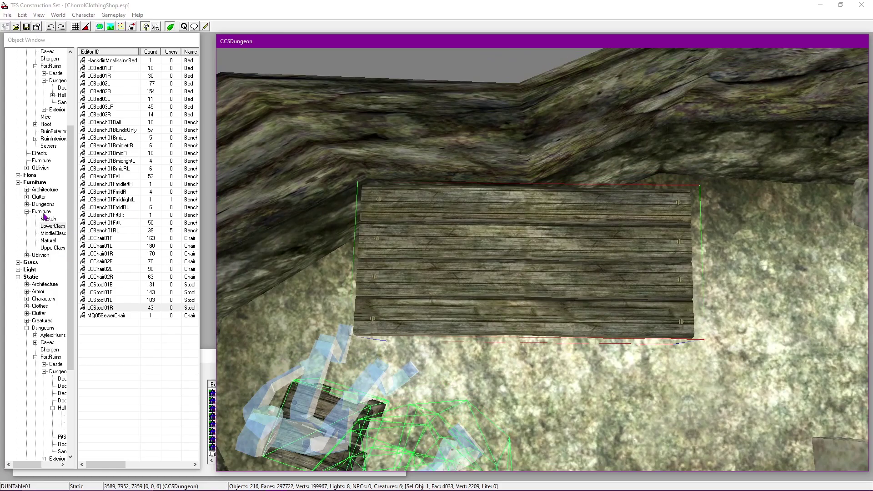
scroll(502, 291, up, 3)
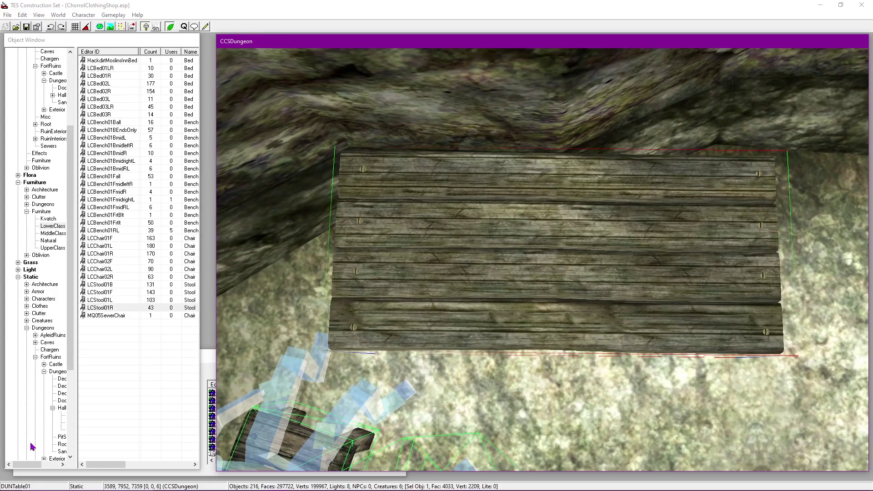
Step: Place two UpperSilverBowl02 bowls from the UpperClass clutter side by side on the table
click(25, 133)
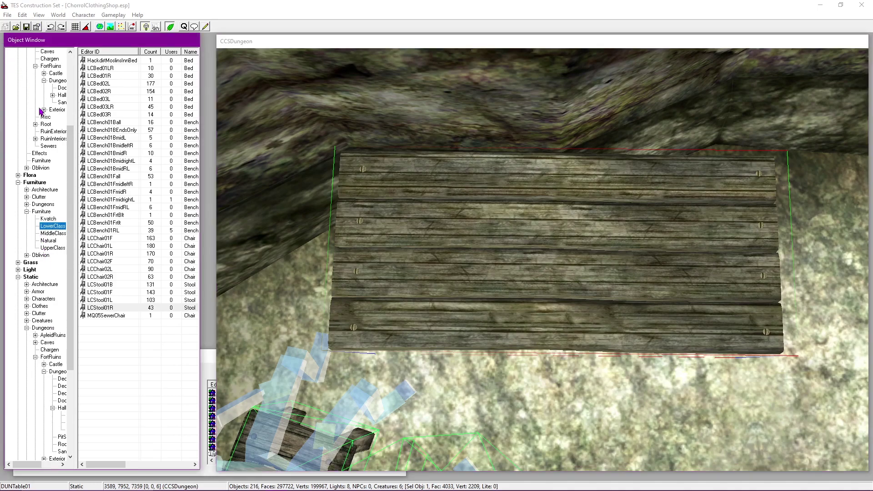
scroll(43, 232, up, 5)
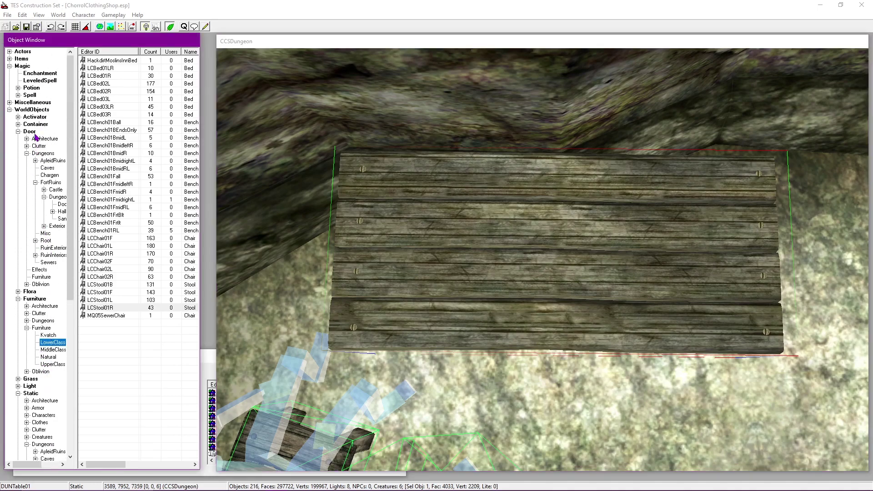
click(14, 60)
click(53, 241)
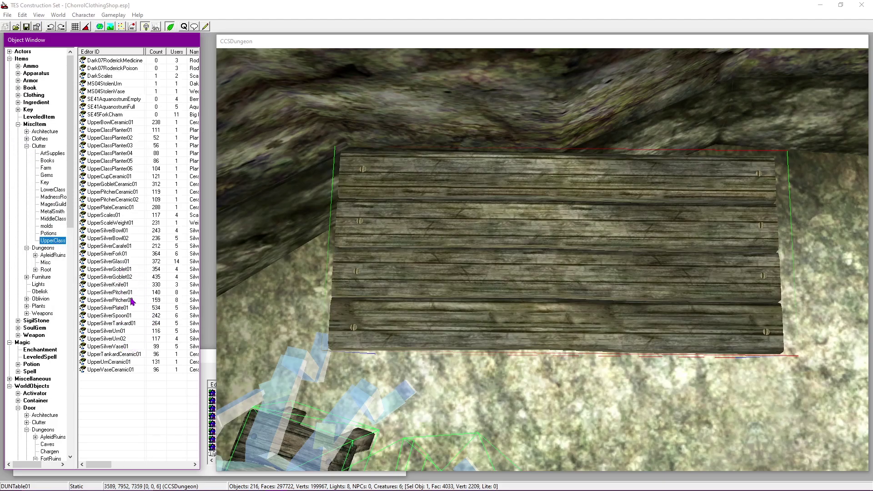
drag(102, 240, 436, 237)
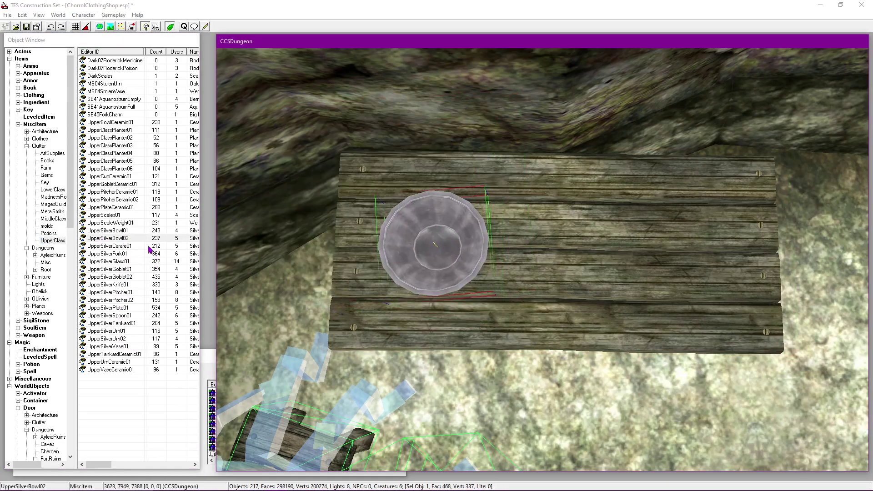
drag(113, 240, 611, 315)
key(f)
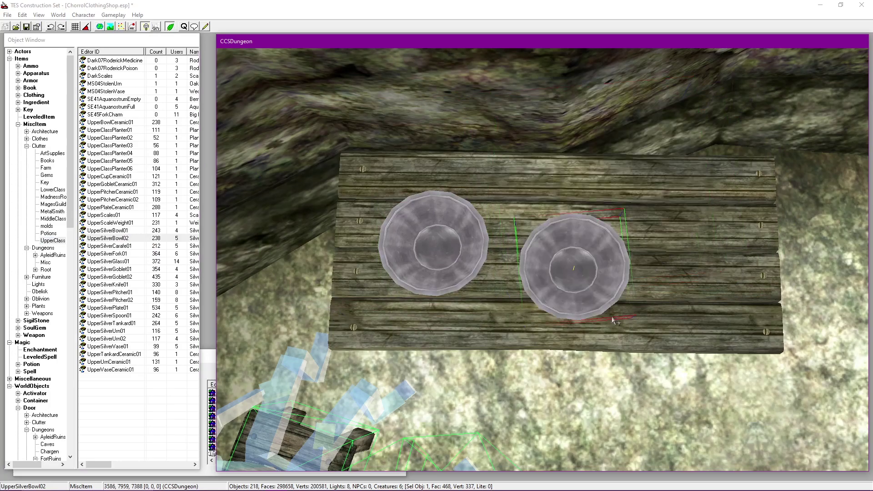
Step: Shift the second silver bowl along the tabletop to about X 3578, Y 7954
shift+middle_drag(597, 165, 582, 273)
drag(582, 273, 593, 247)
shift+middle_drag(593, 247, 637, 204)
scroll(636, 205, up, 3)
drag(636, 205, 655, 211)
shift+middle_drag(655, 211, 659, 224)
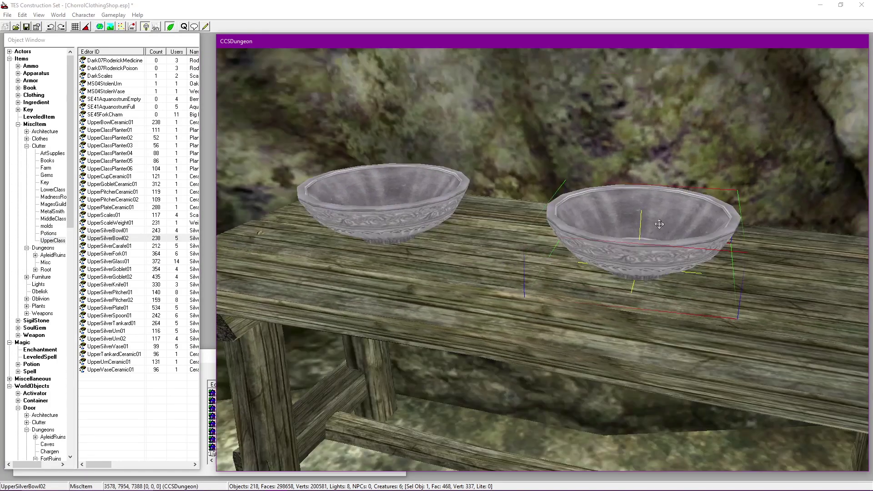
Step: Set the second bowl's scale to 1.4 and raise it slightly in its reference settings
double_click(659, 257)
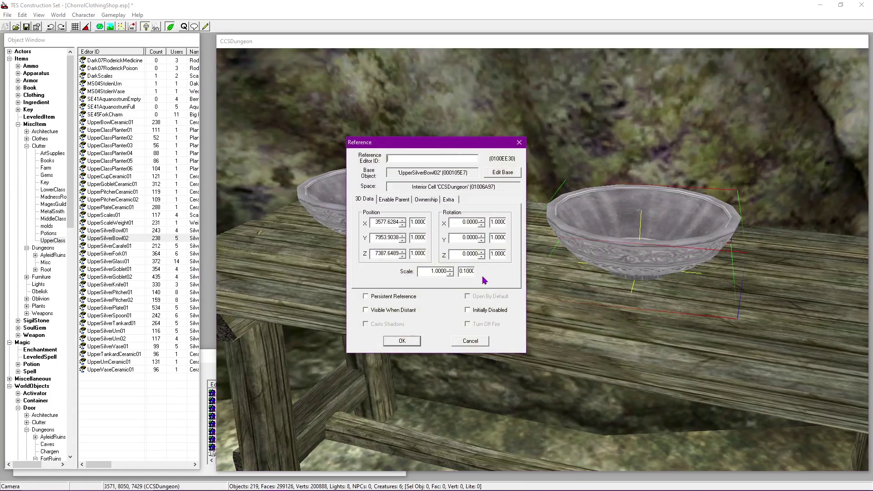
click(450, 269)
click(450, 270)
click(451, 269)
click(451, 269)
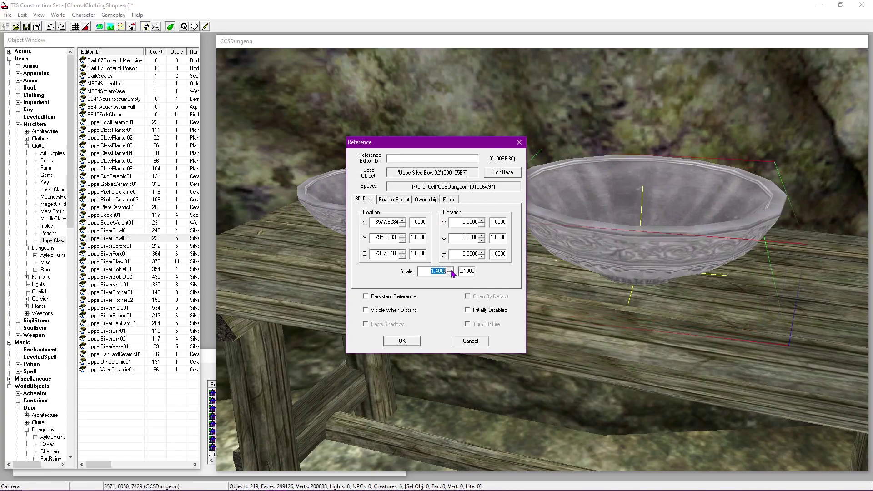
click(402, 251)
click(402, 251)
click(401, 343)
Step: Settle the enlarged bowl on the tabletop at about X 3575, Y 7954, and save the plugin
drag(626, 256, 638, 255)
key(f)
key(shift)
shift+middle_drag(678, 183, 593, 348)
click(26, 27)
middle_drag(460, 268, 575, 258)
scroll(576, 258, down, 3)
shift+middle_drag(578, 332, 556, 287)
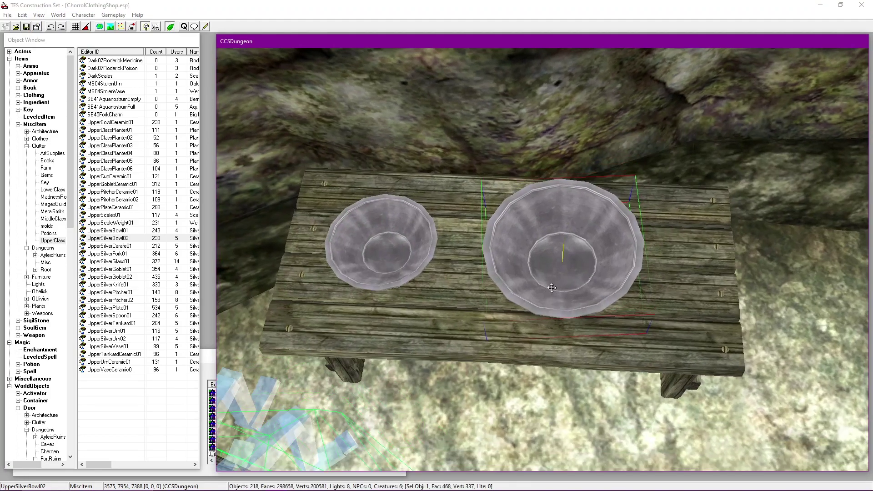
Step: Turn both bowls together by about 166 degrees so the large one sits at the table's stool end, and save
ctrl+click(373, 257)
drag(577, 282, 533, 279)
right_drag(533, 279, 386, 292)
shift+middle_drag(387, 292, 404, 283)
click(26, 27)
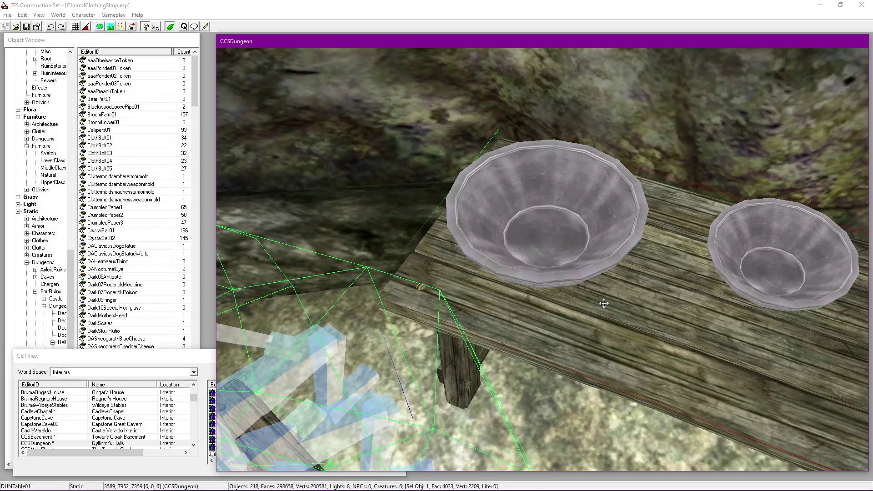
Step: Bring up the dungeon Misc items containing skull01 and start the Havok simulation over the large bowl
shift+middle_drag(595, 324, 586, 350)
click(582, 292)
shift+middle_drag(582, 292, 554, 379)
scroll(554, 379, up, 3)
scroll(467, 335, down, 3)
scroll(27, 173, up, 12)
scroll(26, 171, up, 7)
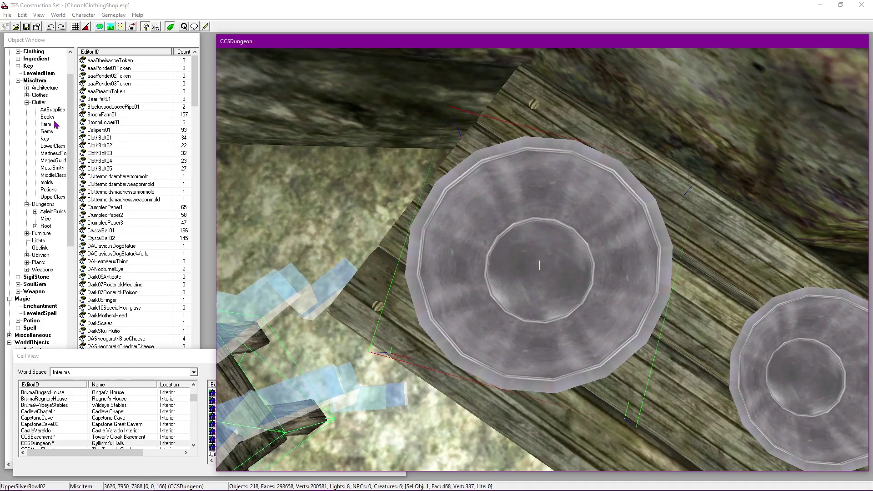
click(46, 219)
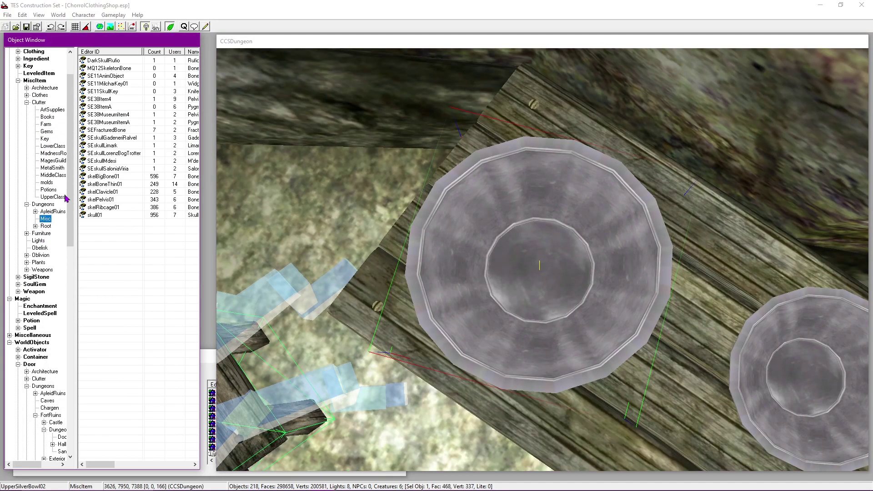
click(94, 215)
click(358, 305)
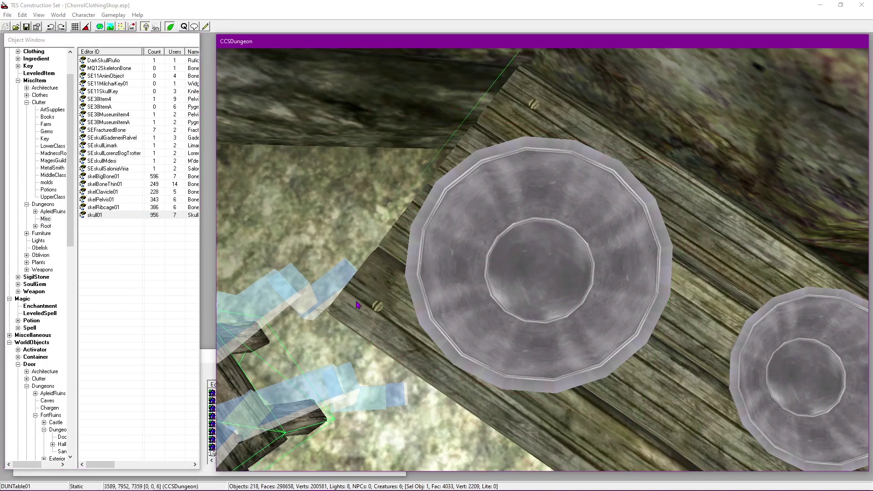
click(132, 30)
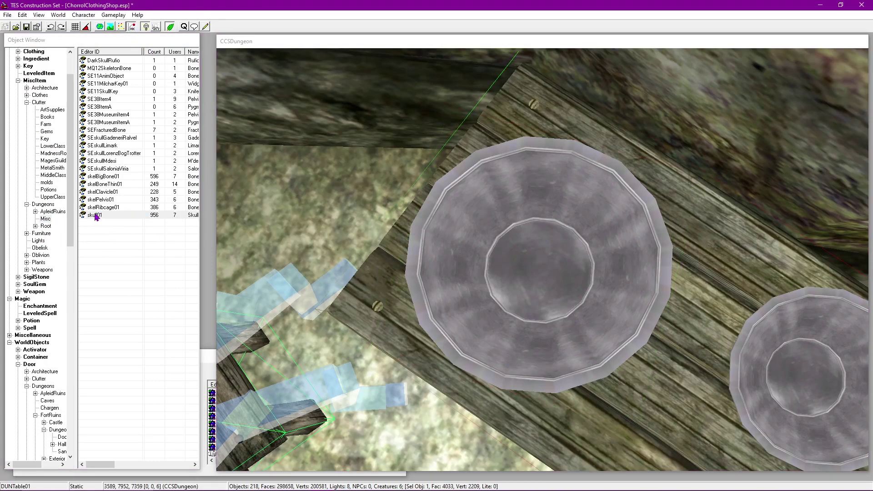
Step: Drop three skull01 items into the large silver bowl
drag(97, 215, 555, 253)
drag(94, 218, 535, 284)
shift+middle_drag(539, 299, 515, 345)
scroll(514, 328, down, 1)
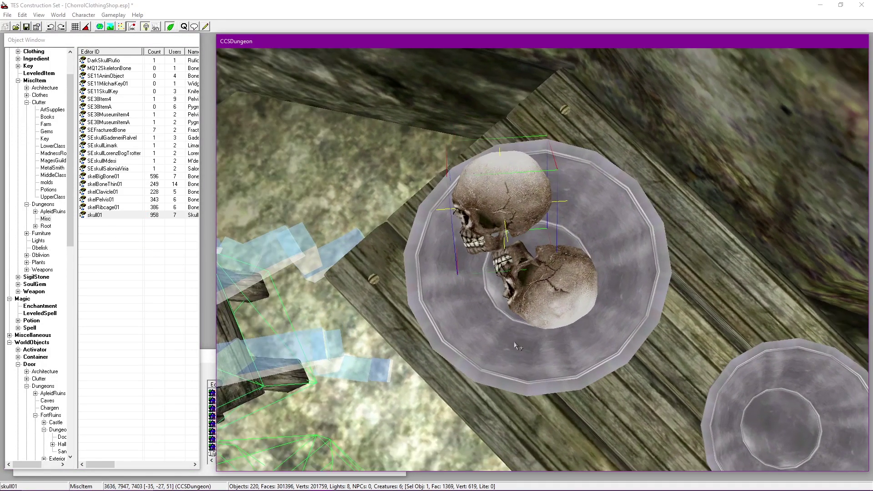
drag(93, 215, 567, 305)
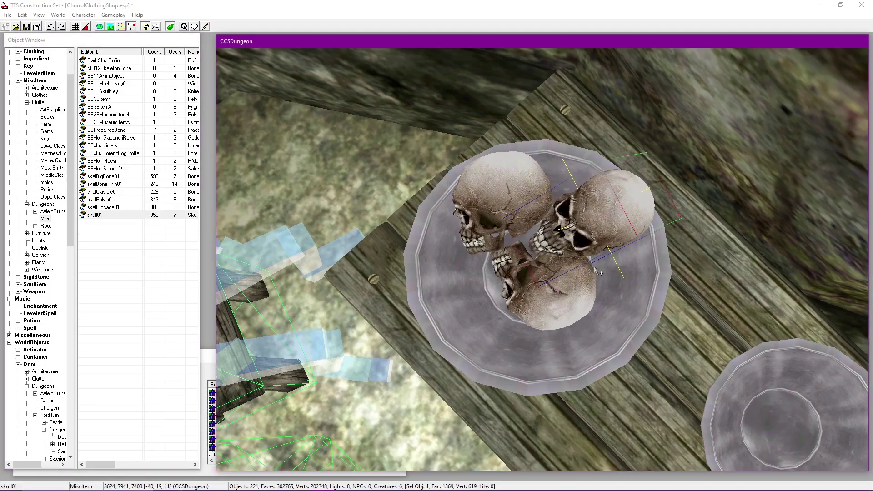
shift+middle_drag(567, 304, 572, 332)
Step: Nudge the last skull within the bowl to about X 3623, Y 7944, stop the Havok simulation, and save
ctrl+alt+drag(566, 301, 547, 331)
right_drag(546, 331, 547, 330)
shift+middle_drag(547, 330, 425, 285)
click(133, 26)
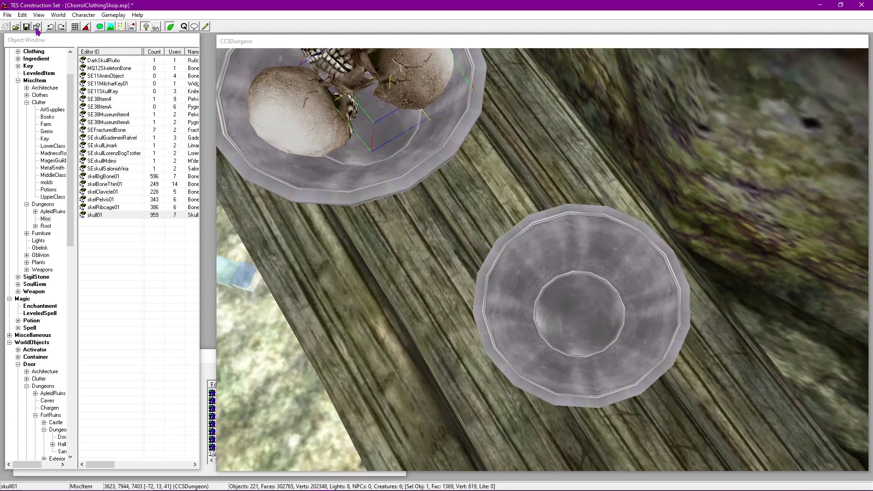
click(27, 27)
Step: Look up MandrakeRoot among the ingredients and delete the smaller silver bowl from the table
scroll(26, 199, up, 2)
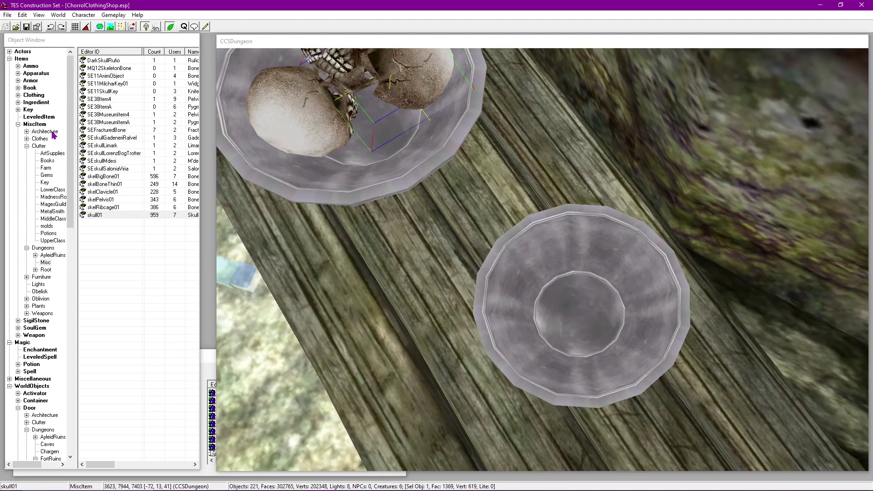
click(32, 102)
click(150, 222)
key(m)
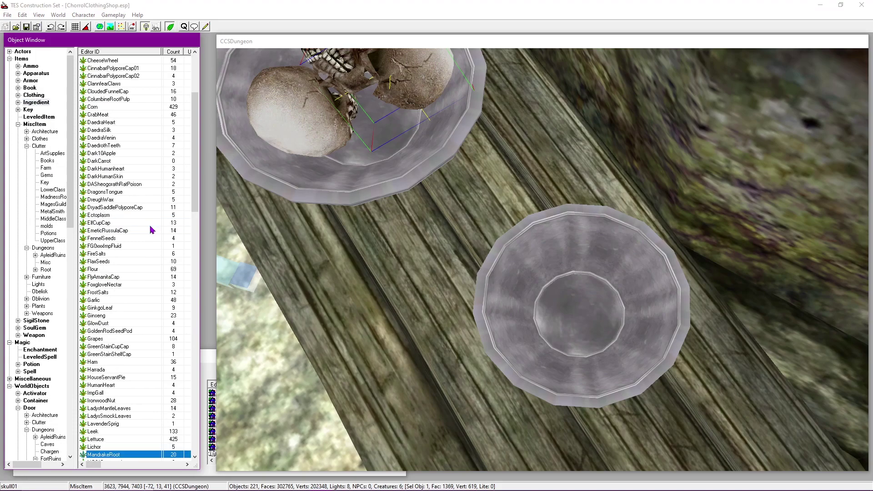
click(510, 334)
key(Delete)
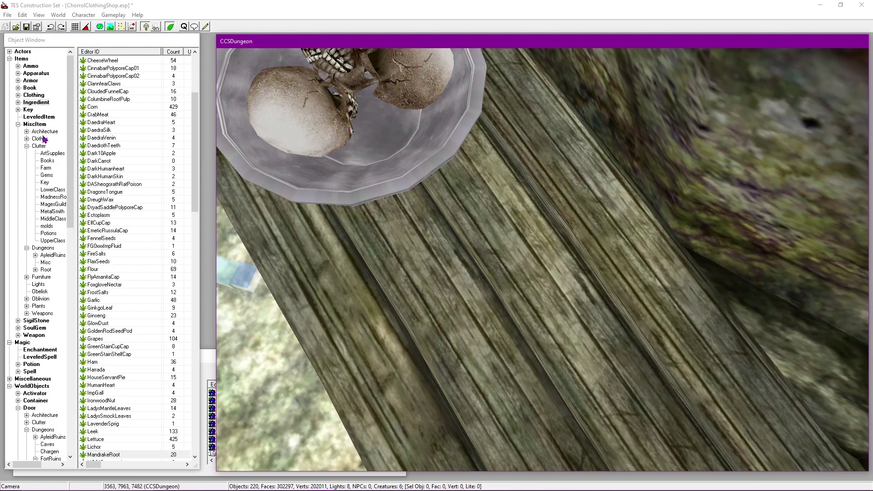
Step: Place an UpperSilverPlate01 from the UpperClass clutter beside the skull bowl at about X 3583, Y 7944
click(45, 263)
click(53, 241)
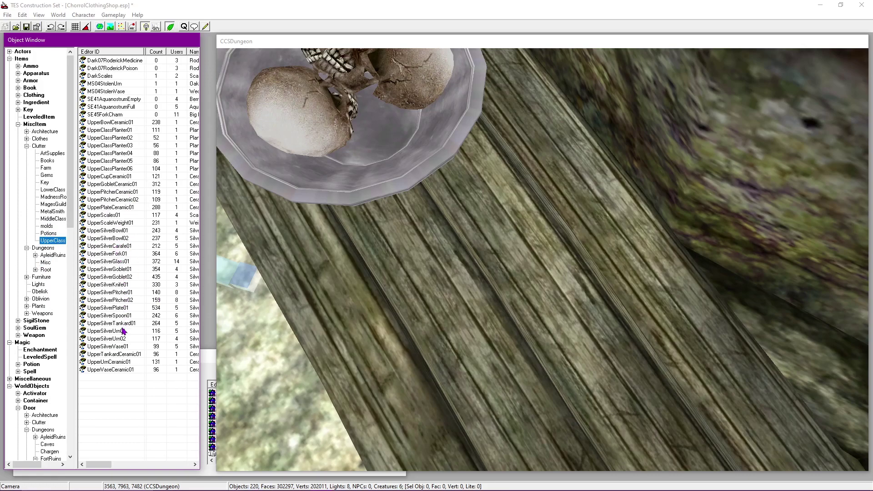
drag(119, 308, 605, 295)
key(f)
scroll(596, 317, down, 3)
shift+middle_drag(596, 317, 645, 358)
drag(558, 278, 566, 291)
middle_drag(580, 335, 511, 253)
scroll(523, 280, up, 3)
scroll(167, 315, right, 2)
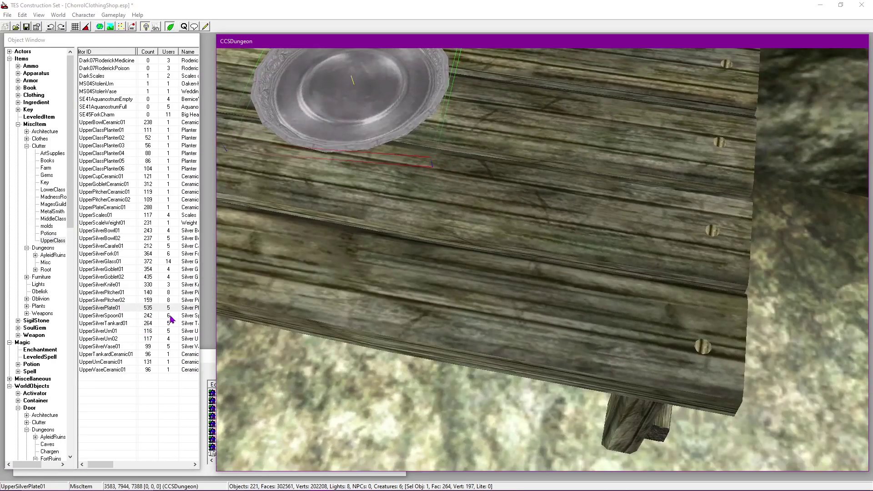
Step: Place a second UpperSilverPlate01 near the table's far end at about X 3554, Y 7965, and save the plugin
drag(108, 310, 518, 187)
scroll(522, 264, down, 3)
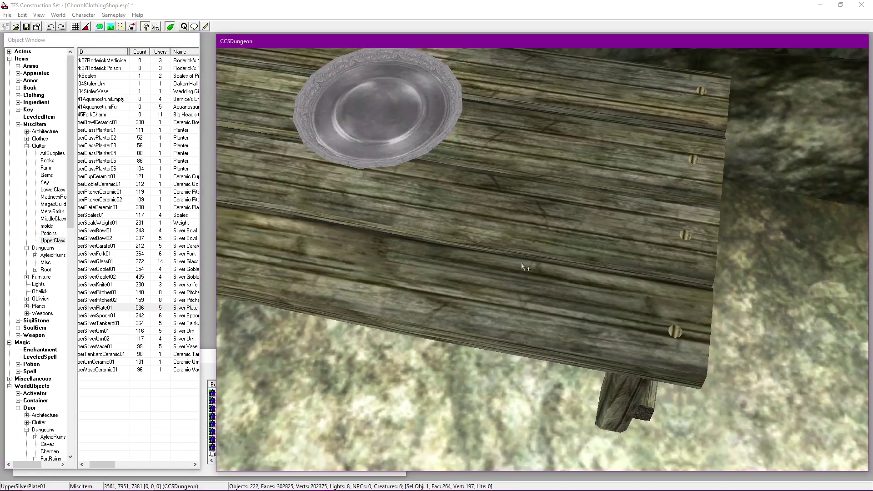
drag(99, 308, 466, 311)
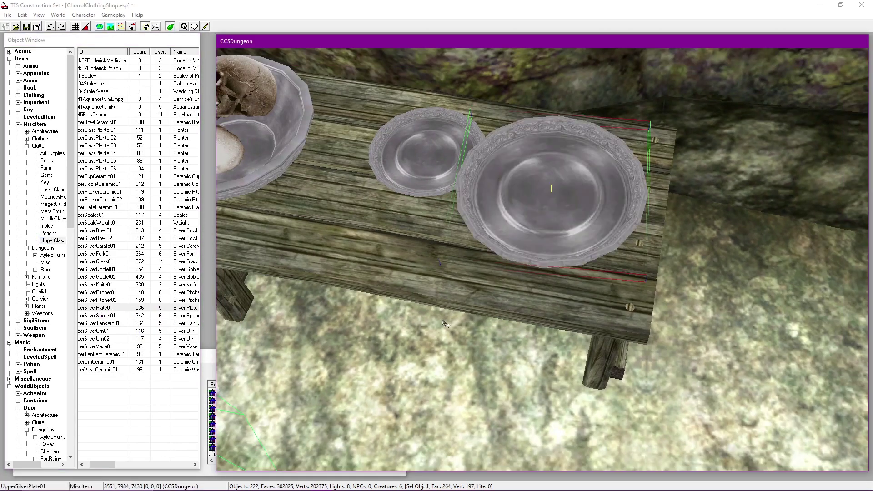
drag(542, 230, 532, 177)
shift+middle_drag(532, 178, 527, 218)
scroll(529, 227, up, 3)
middle_drag(505, 182, 562, 287)
click(25, 29)
middle_drag(343, 132, 432, 215)
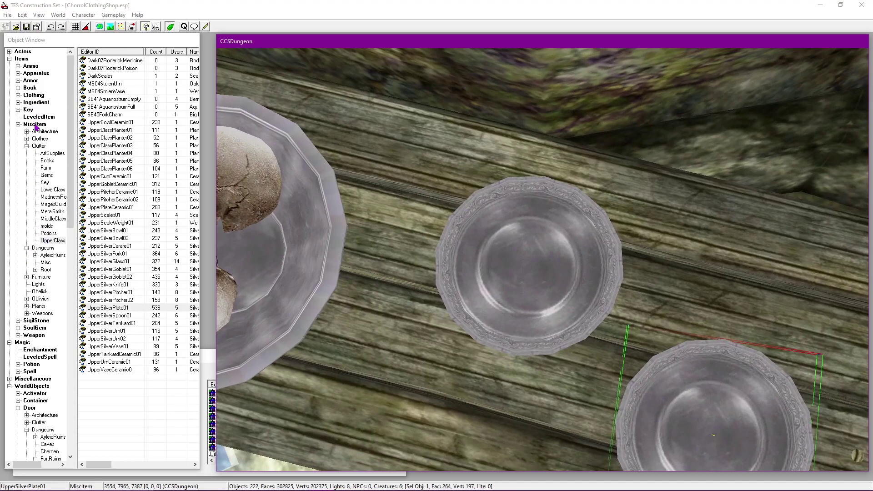
Step: Place a MandrakeRoot ingredient on the plate beside the skull bowl, turned to about 32 degrees
click(39, 102)
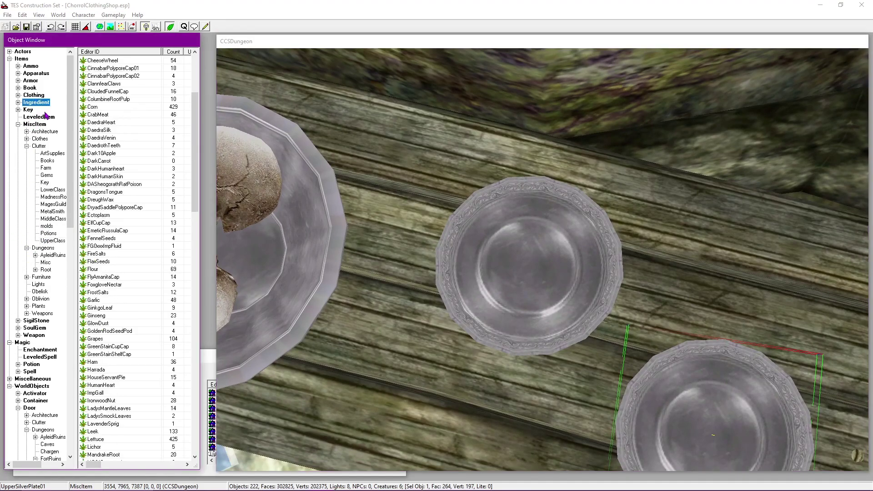
click(135, 176)
key(m)
scroll(122, 415, down, 2)
drag(106, 409, 545, 279)
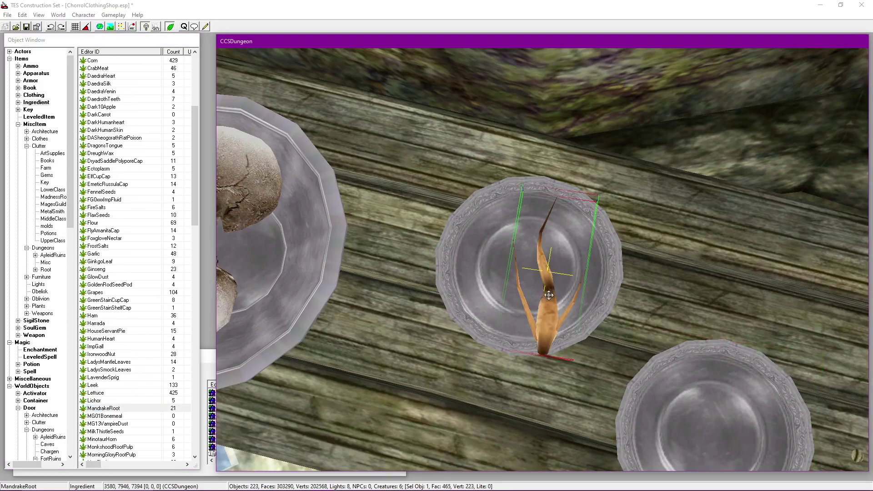
right_drag(501, 278, 468, 272)
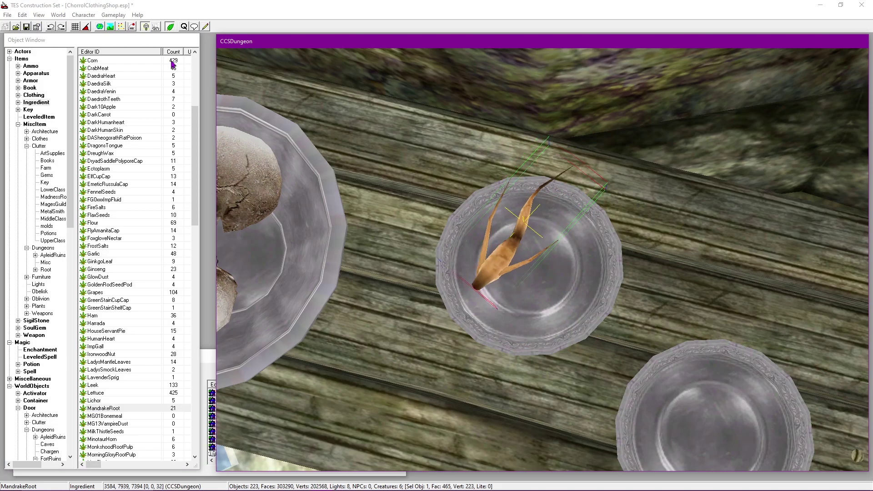
Step: Settle the mandrake root on its plate with the Havok simulation at about X 3584, Y 7943, turned about 20 degrees
click(132, 29)
drag(500, 273, 509, 296)
middle_drag(561, 321, 536, 335)
scroll(570, 282, down, 2)
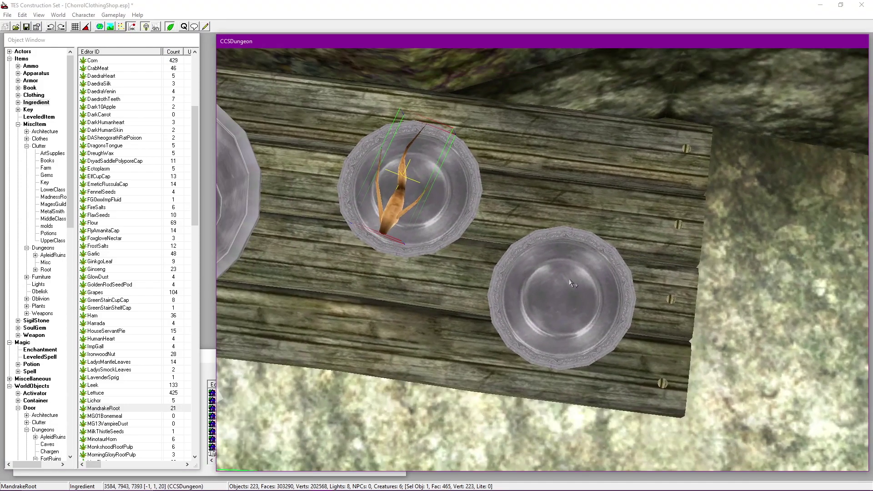
Step: Place a second MandrakeRoot on the plate at the table's far end, settle it with Havok at about X 3551, Y 7966, and save
shift+middle_drag(569, 280, 570, 328)
drag(98, 410, 571, 274)
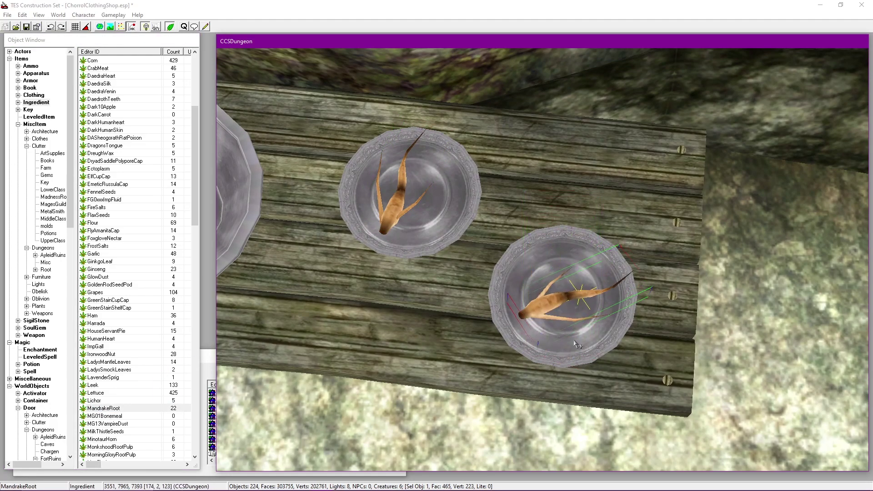
middle_drag(565, 323, 572, 175)
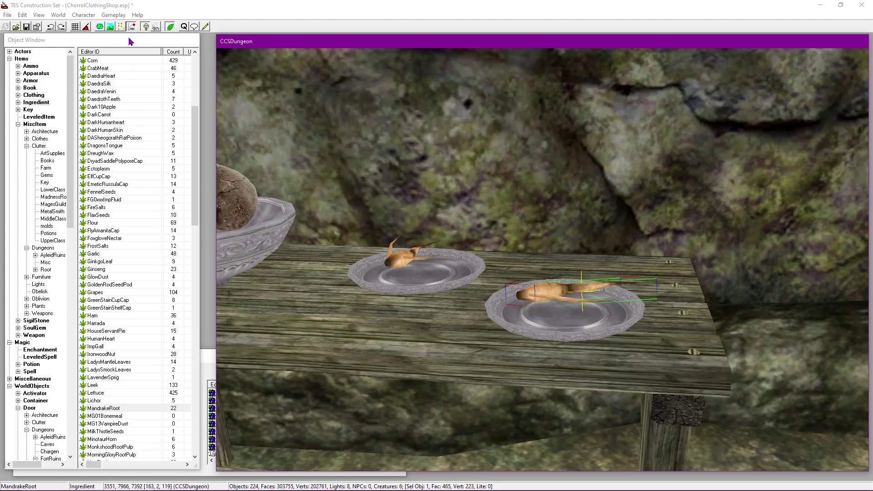
click(129, 35)
click(24, 26)
Step: Drop both mandrake roots down onto their plates and save the plugin
click(411, 273)
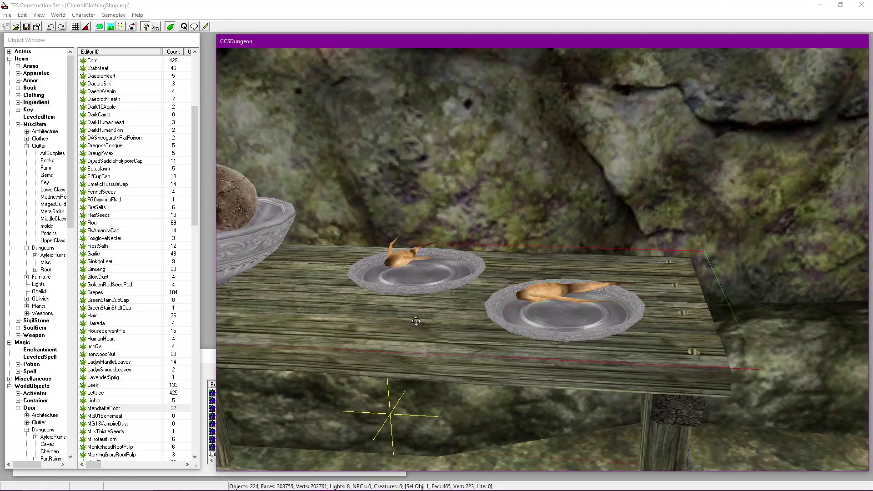
click(398, 261)
middle_drag(399, 261, 457, 182)
key(f)
click(575, 258)
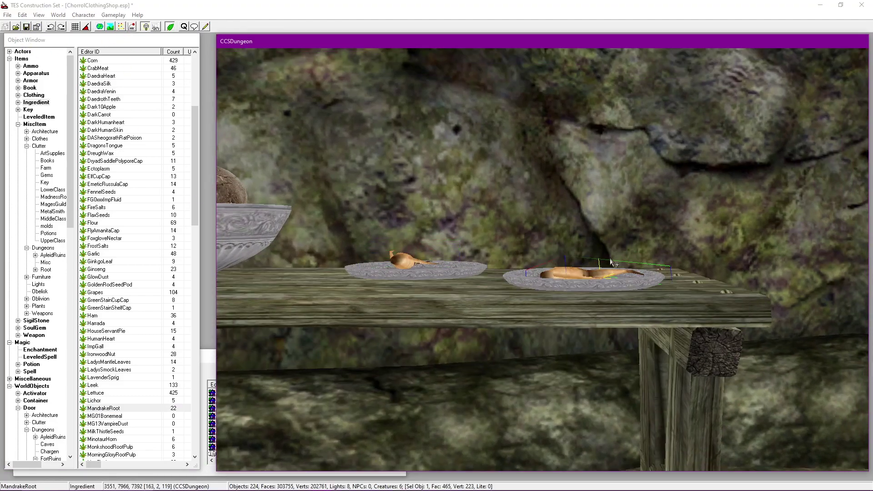
key(f)
middle_drag(575, 258, 574, 272)
click(27, 28)
Step: Inspect the table with its skull bowl and two plates from several angles, saving the plugin along the way
middle_drag(340, 287, 491, 227)
scroll(503, 221, down, 3)
scroll(521, 265, up, 3)
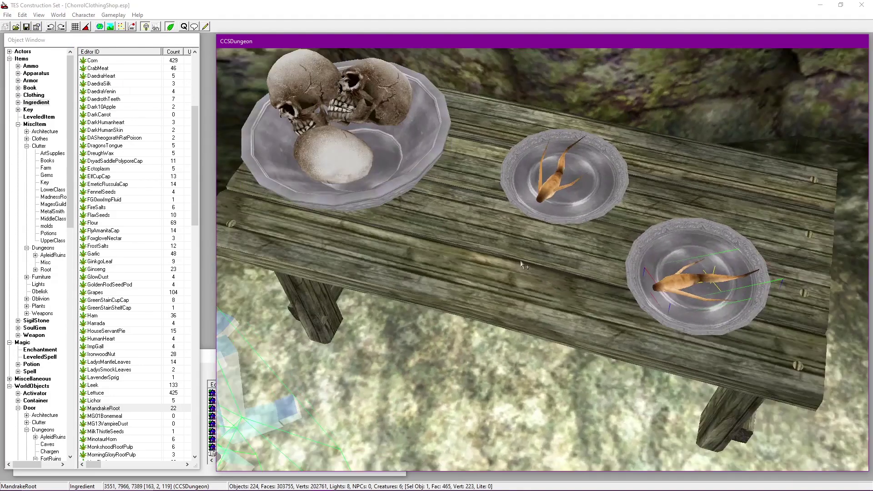
scroll(491, 227, down, 4)
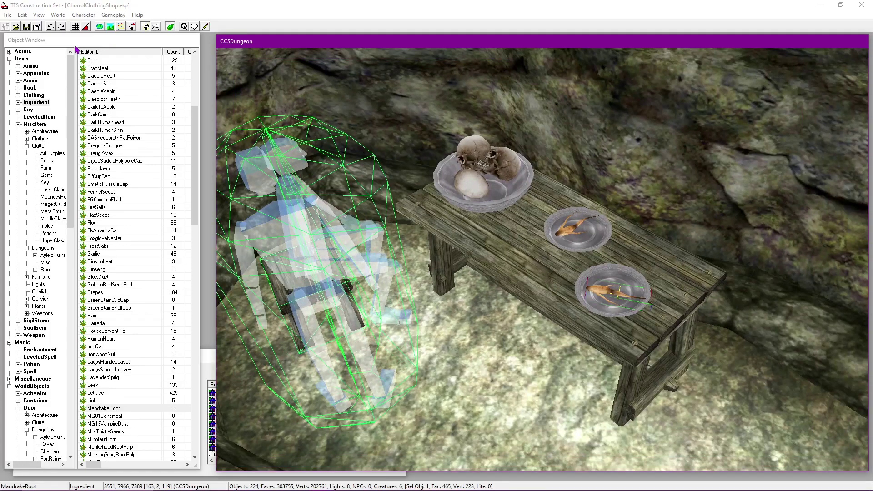
click(28, 28)
middle_drag(541, 257, 636, 276)
click(478, 204)
scroll(454, 225, up, 3)
middle_drag(459, 226, 585, 267)
scroll(253, 247, up, 3)
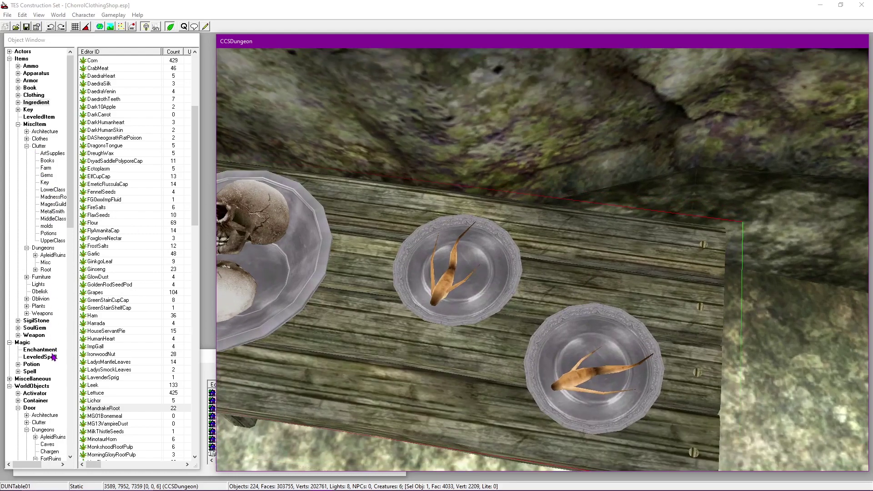
Step: List the Light world objects and locate the candle lights
scroll(54, 355, down, 12)
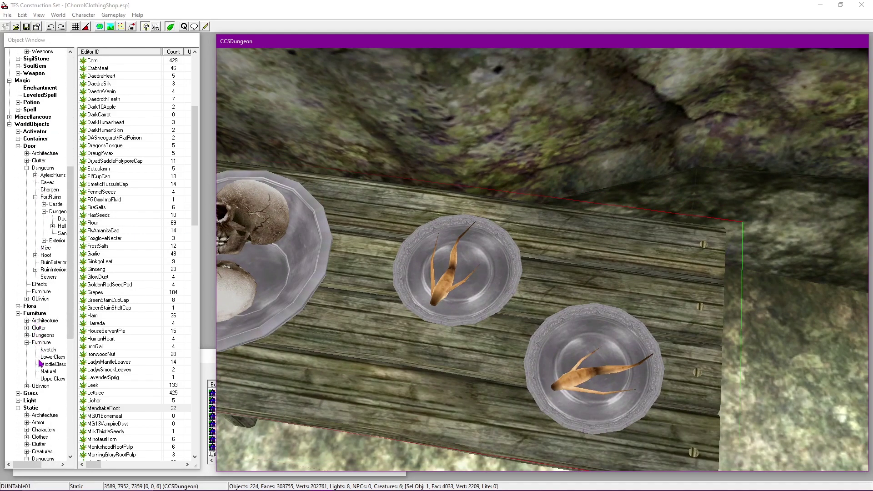
scroll(40, 364, down, 3)
click(29, 335)
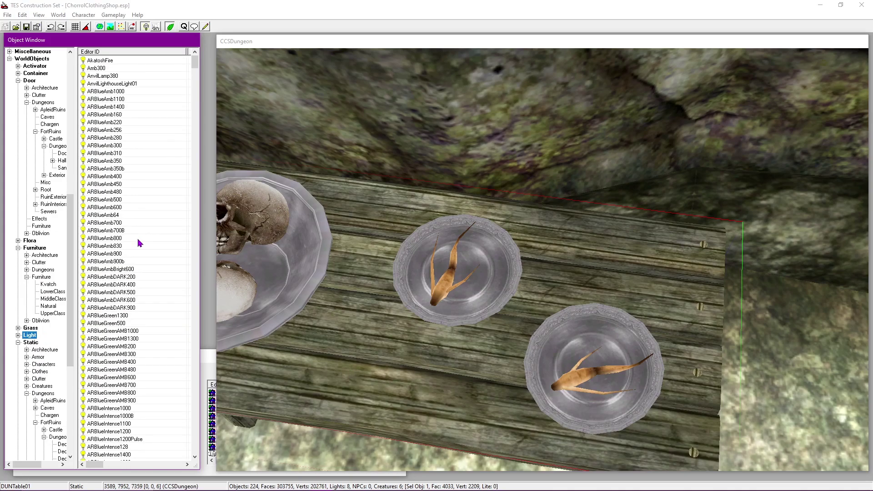
scroll(136, 241, down, 20)
click(121, 385)
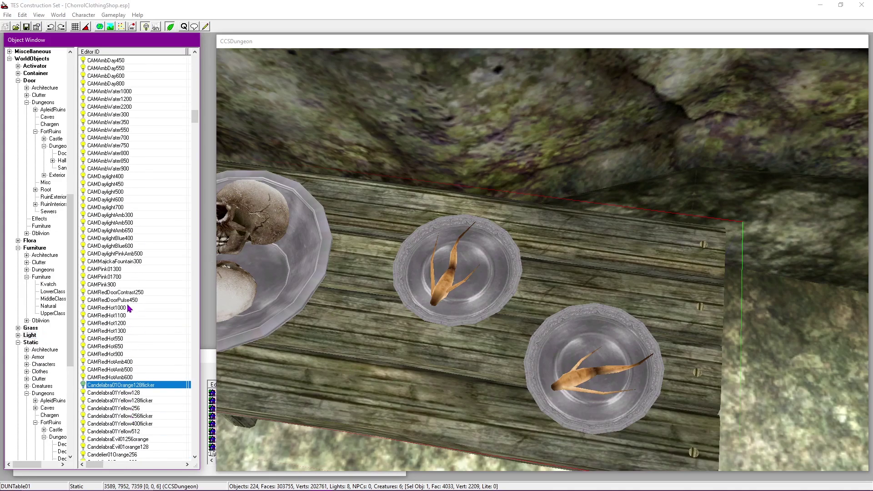
scroll(141, 382, down, 12)
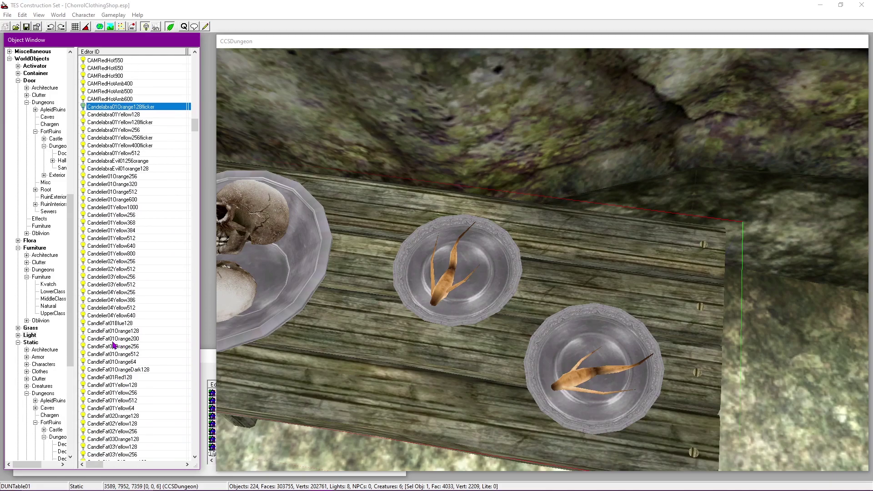
Step: Try a CandleFat01Orange200 on the table behind the far plate at about X 3561, Y 7944, preview its glow, and delete it
drag(107, 340, 552, 175)
key(a)
right_drag(552, 175, 293, 179)
key(f)
drag(553, 181, 574, 254)
key(shift)
scroll(540, 269, up, 5)
scroll(540, 269, down, 10)
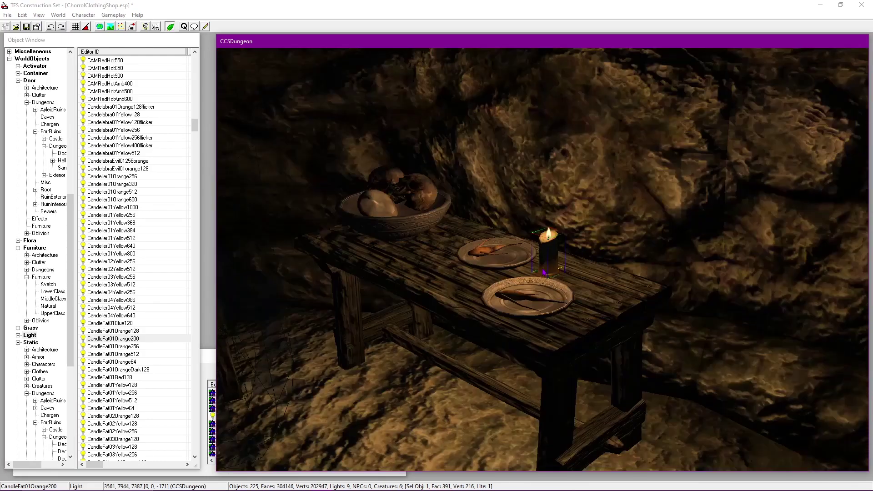
key(shift)
scroll(577, 298, up, 6)
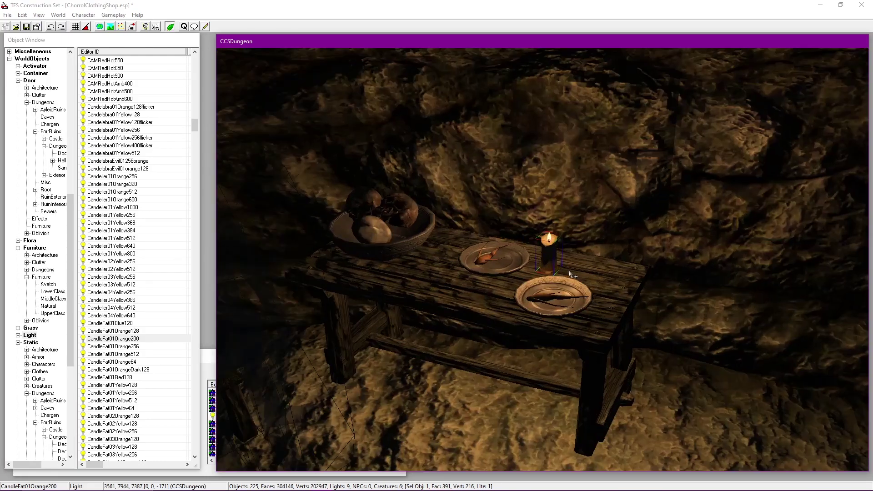
key(a)
key(Delete)
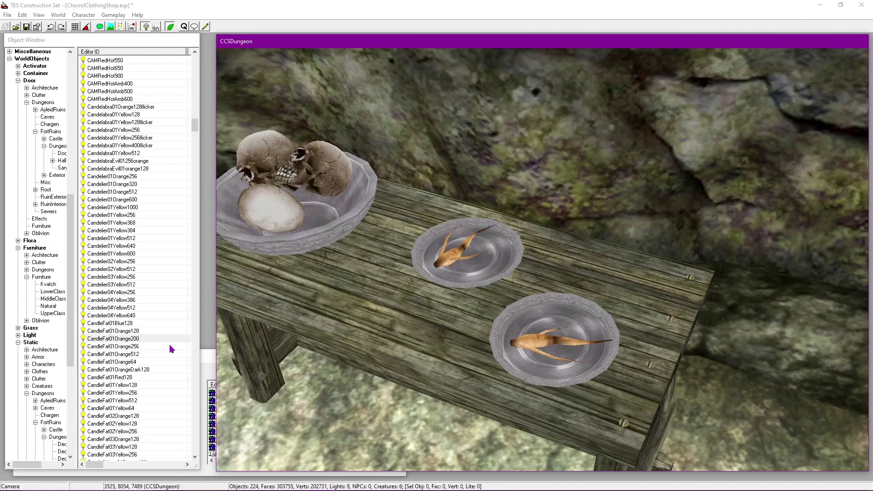
Step: Find the candlestick lights in the light list by searching for "candlest"
click(139, 295)
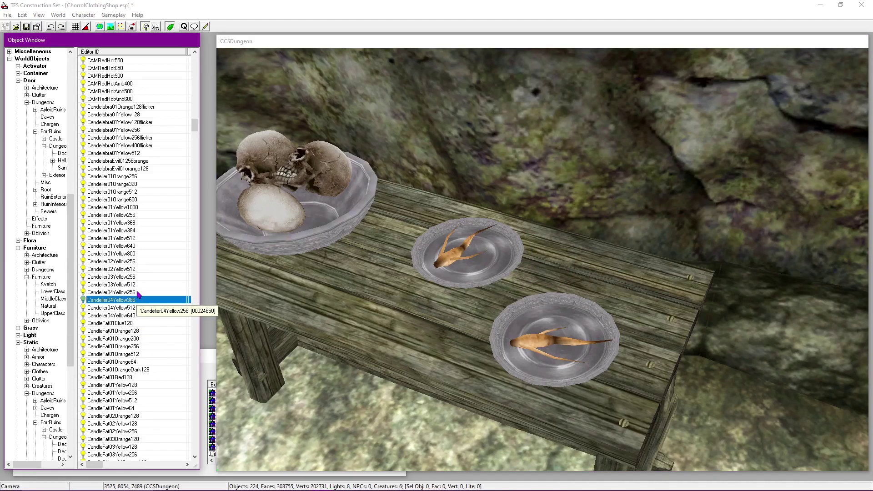
text(candlest)
scroll(159, 350, down, 5)
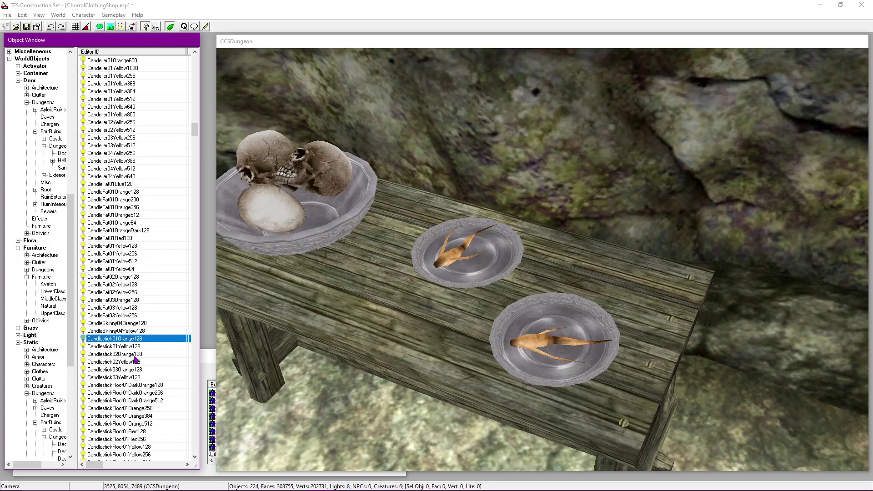
Step: Try a dark orange floor candlestick near the table and delete it
drag(131, 393, 666, 281)
scroll(637, 223, down, 5)
scroll(345, 259, up, 1)
key(Delete)
Step: Place a CandlestickFloor01DarkOrange128 by the table's skull end at about X 3668, Y 7955, turned to about 138 degrees, and save
drag(149, 386, 559, 304)
key(f)
key(a)
drag(553, 392, 456, 305)
key(shift)
shift+middle_drag(597, 367, 513, 350)
right_drag(513, 311, 337, 303)
drag(544, 319, 627, 338)
click(27, 28)
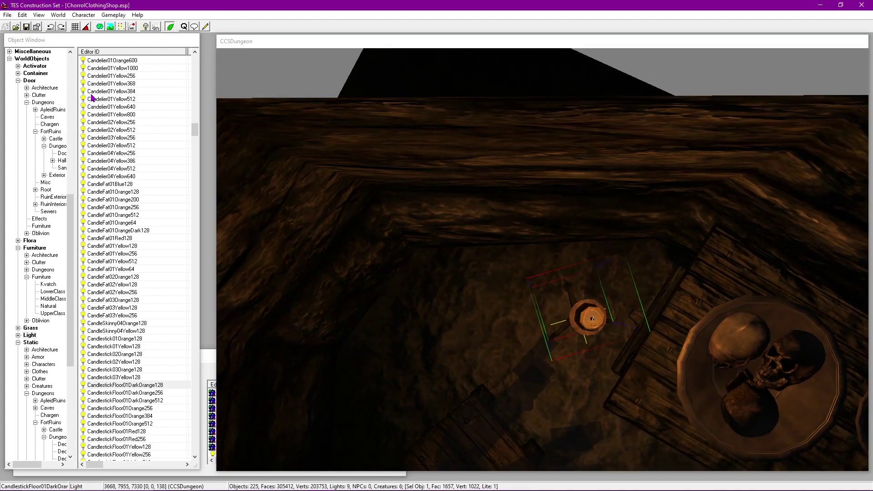
Step: Turn the floor candlestick to about 178 degrees and save the plugin
shift+middle_drag(497, 267, 592, 165)
right_drag(591, 165, 567, 158)
shift+middle_drag(567, 157, 538, 235)
click(27, 29)
Step: Review the candlestick and table arrangement under bright view lighting, select the table, and save the plugin
shift+middle_drag(409, 229, 676, 152)
key(a)
shift+middle_drag(671, 197, 595, 304)
scroll(587, 259, up, 2)
scroll(573, 274, up, 2)
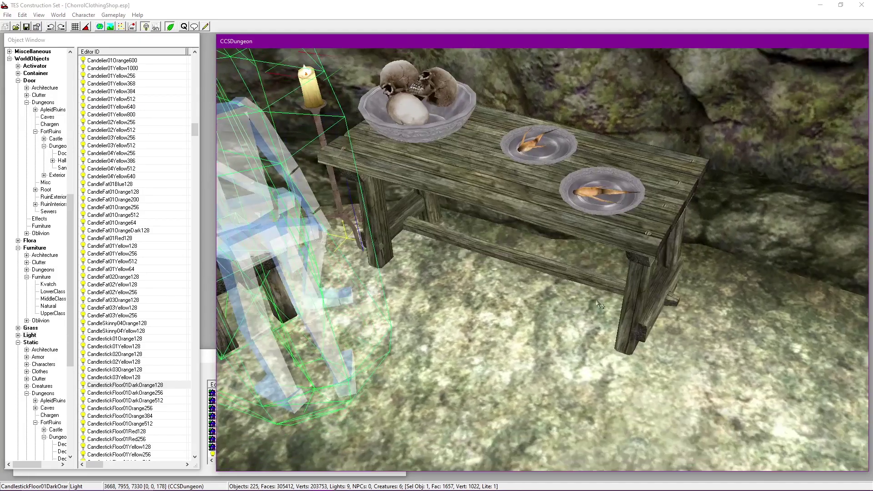
click(679, 195)
middle_drag(678, 196, 413, 154)
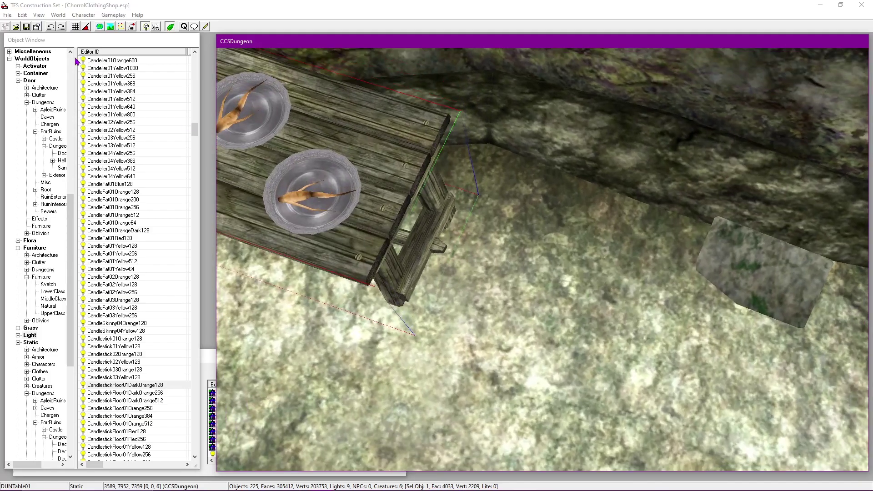
click(27, 27)
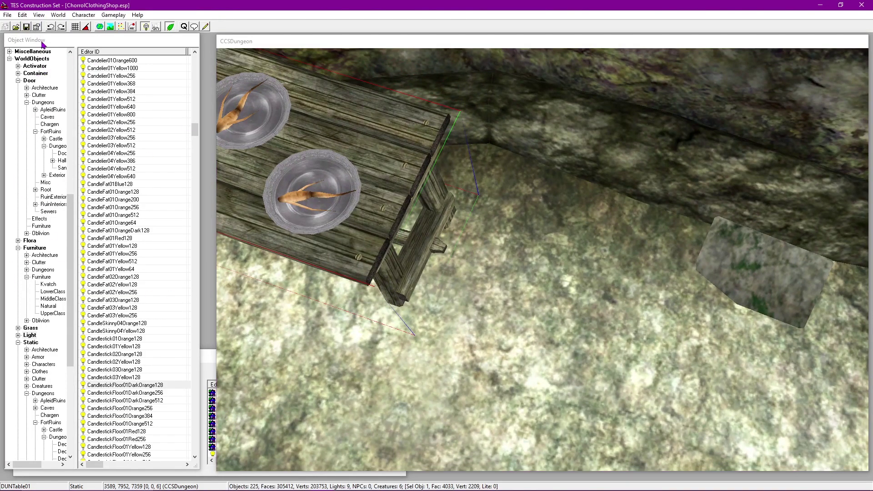
Step: Examine the floor beyond the table's far end, comparing the cell lighting with the bright view
click(411, 265)
scroll(410, 266, down, 5)
shift+middle_drag(411, 265, 634, 273)
key(a)
scroll(439, 254, down, 2)
key(a)
scroll(635, 273, up, 4)
key(a)
middle_drag(612, 226, 339, 216)
key(a)
scroll(591, 290, up, 3)
scroll(589, 270, down, 3)
mouse_move(586, 312)
shift+middle_down()
mouse_move(457, 239)
mouse_move(563, 318)
mouse_move(571, 306)
shift+middle_up()
scroll(457, 240, down, 4)
scroll(477, 264, up, 4)
scroll(570, 306, up, 2)
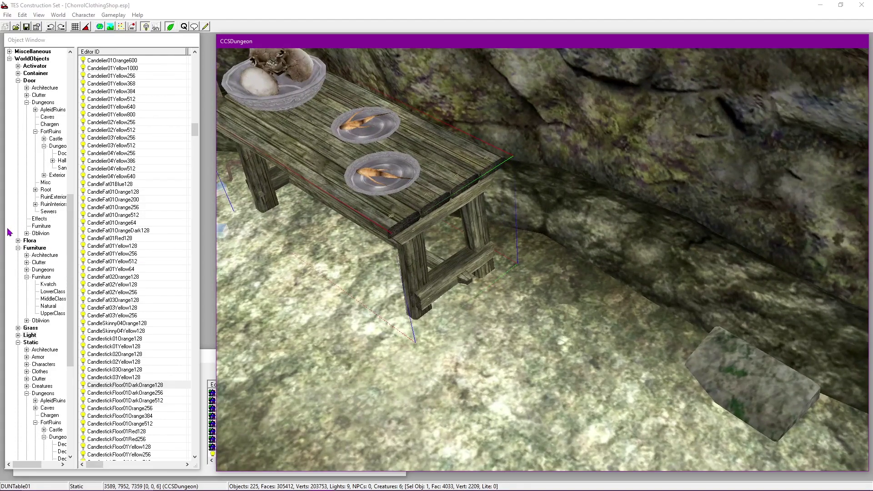
Step: Locate DUNBarrel01 among the miscellaneous dungeon statics
click(13, 40)
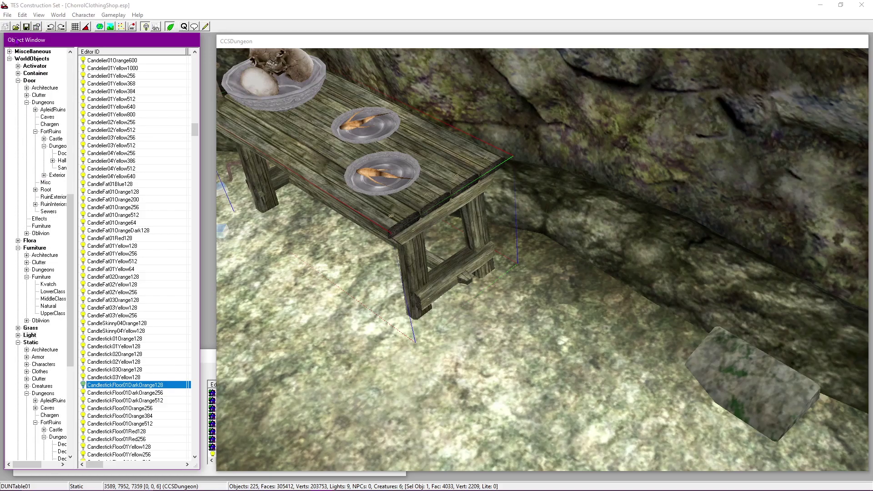
scroll(40, 285, down, 9)
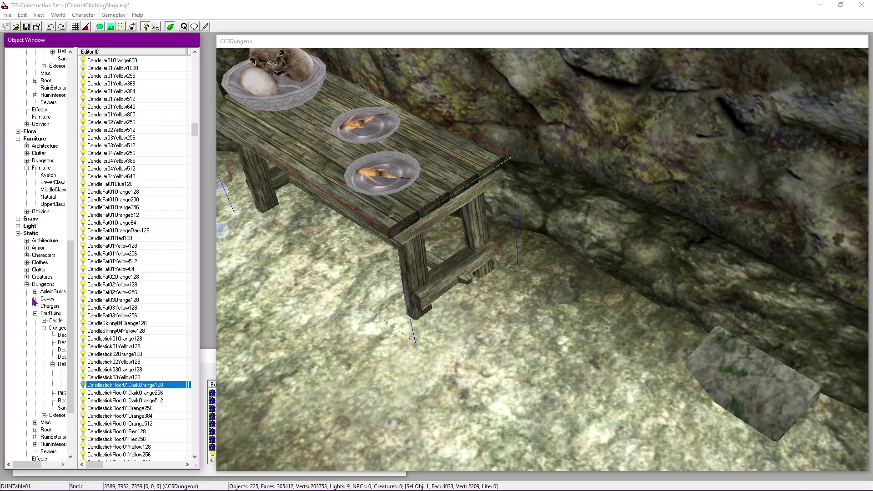
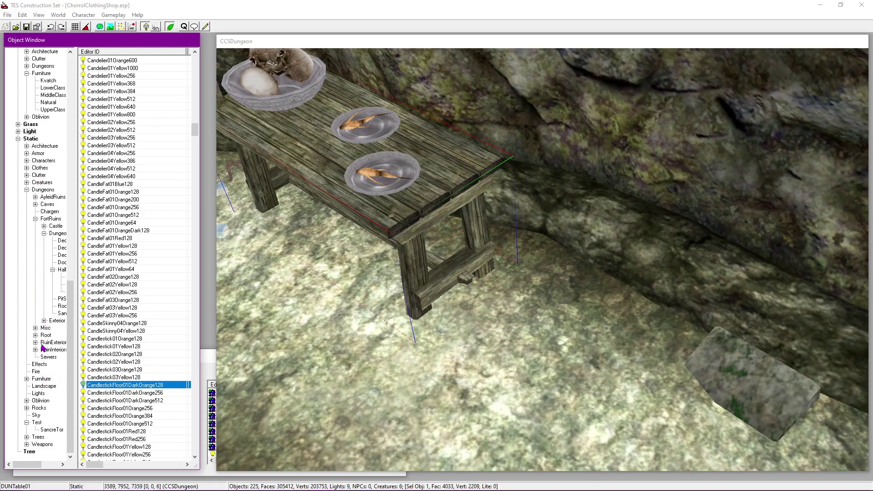
click(46, 328)
click(148, 212)
key(d)
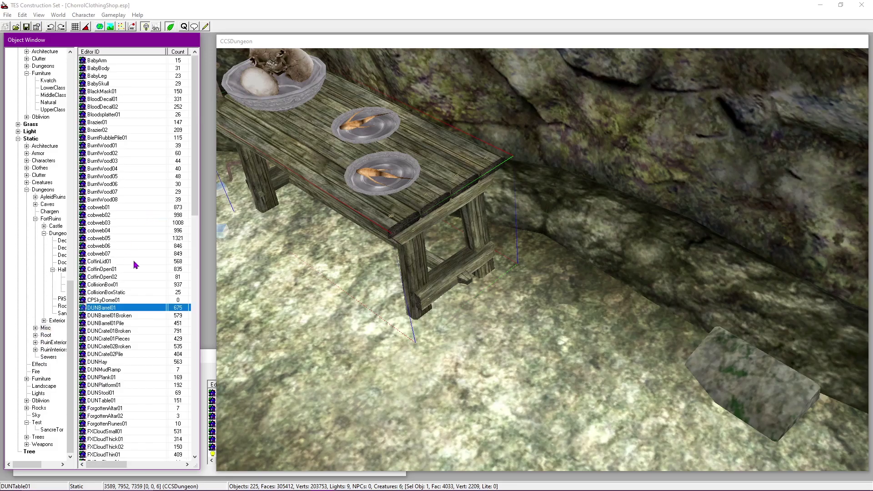
Step: Place DUNBarrel01 against the table's far end at about X 3490, Y 7951, turned to about -34 degrees, and save the plugin
drag(273, 279, 572, 275)
key(shift)
drag(586, 316, 581, 317)
right_drag(580, 317, 612, 318)
scroll(631, 321, up, 2)
key(shift)
mouse_move(631, 321)
shift+middle_down()
mouse_move(637, 317)
mouse_move(624, 334)
shift+middle_up()
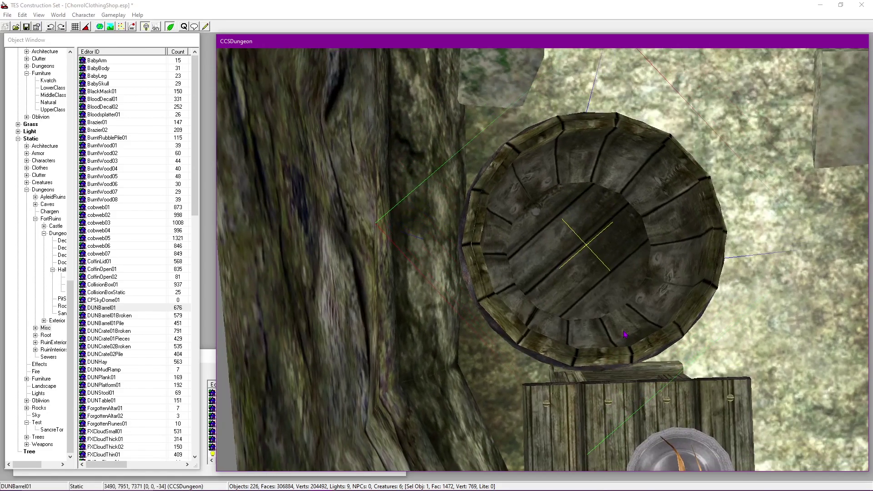
click(27, 28)
Step: Nudge the barrel toward the wall to about X 3488, Y 7949
click(697, 195)
key(shift)
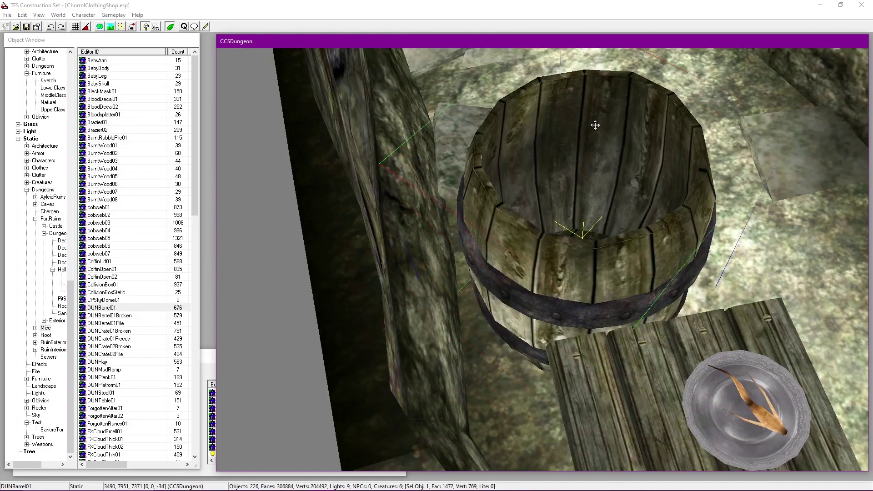
drag(647, 222, 633, 223)
shift+middle_drag(634, 223, 529, 318)
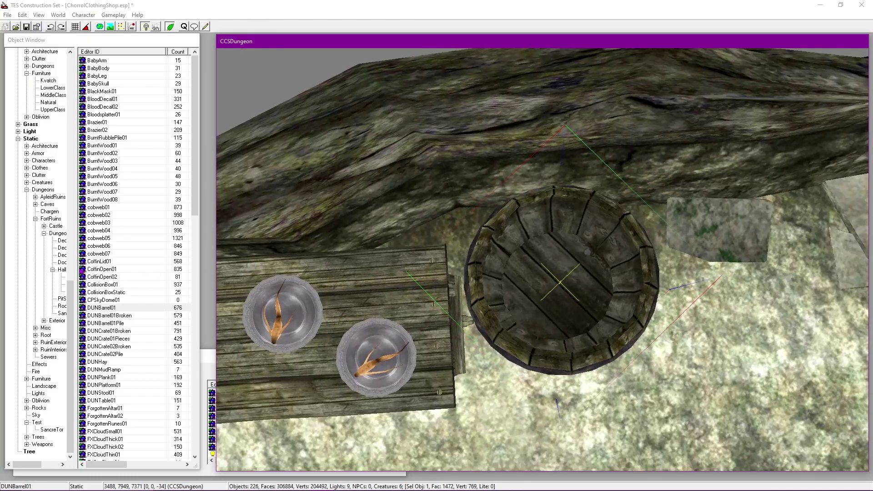
Step: Locate Scythe01 among the clutter miscellaneous items
click(16, 49)
scroll(25, 145, up, 15)
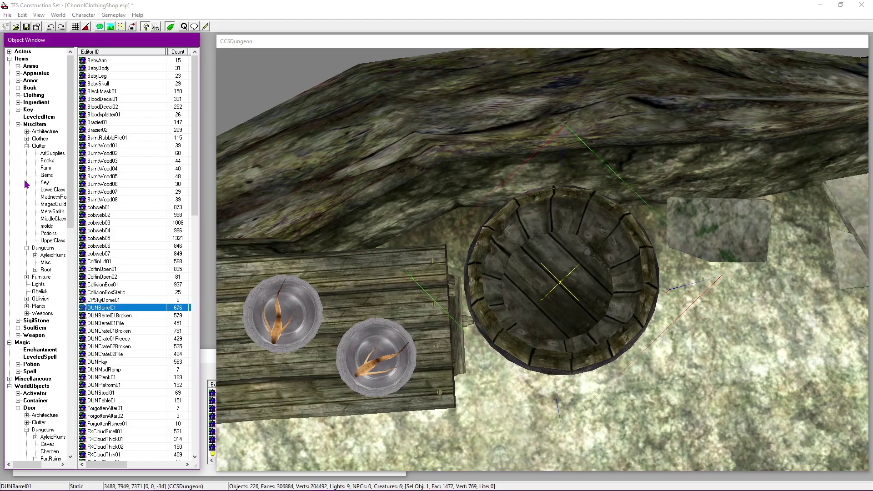
click(40, 146)
scroll(169, 322, down, 5)
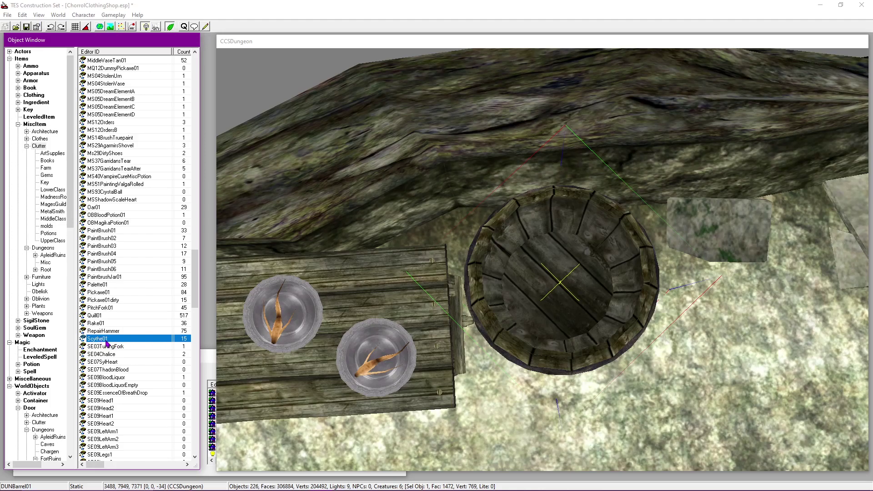
Step: Try a Scythe01 in the barrel at about X 3481, Y 7951, and delete it
drag(104, 342, 577, 292)
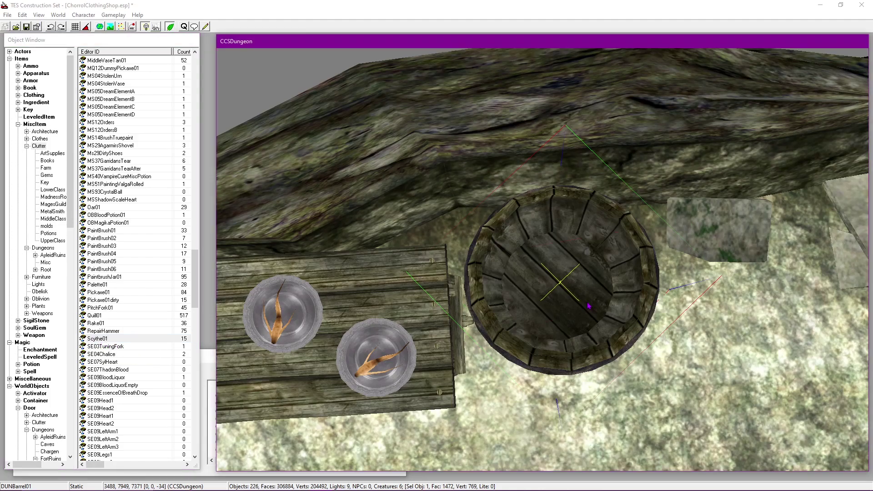
shift+middle_drag(550, 292, 529, 249)
scroll(590, 242, down, 3)
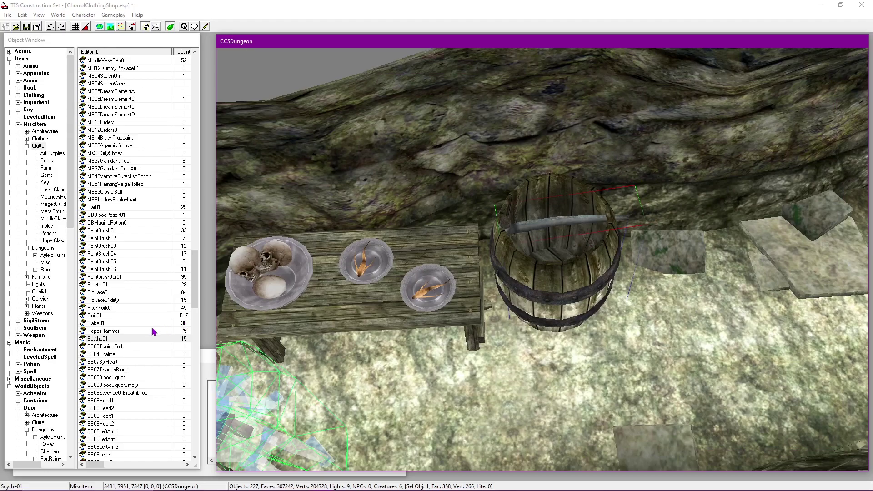
key(Delete)
Step: Place a Scythe01 upright over the barrel, blade up, at about X 3481, Y 7967, Z 7456
drag(104, 340, 105, 341)
drag(562, 185, 563, 182)
drag(534, 207, 547, 215)
shift+middle_drag(547, 214, 574, 84)
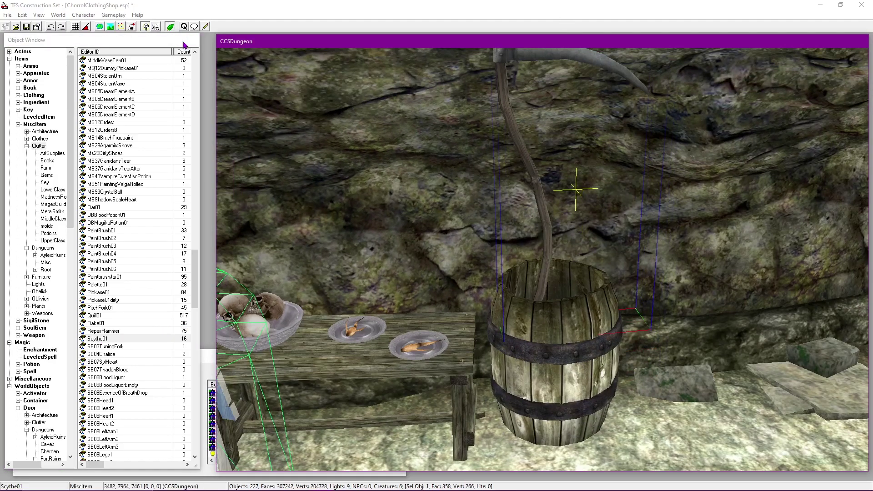
click(130, 31)
shift+middle_drag(585, 160, 604, 156)
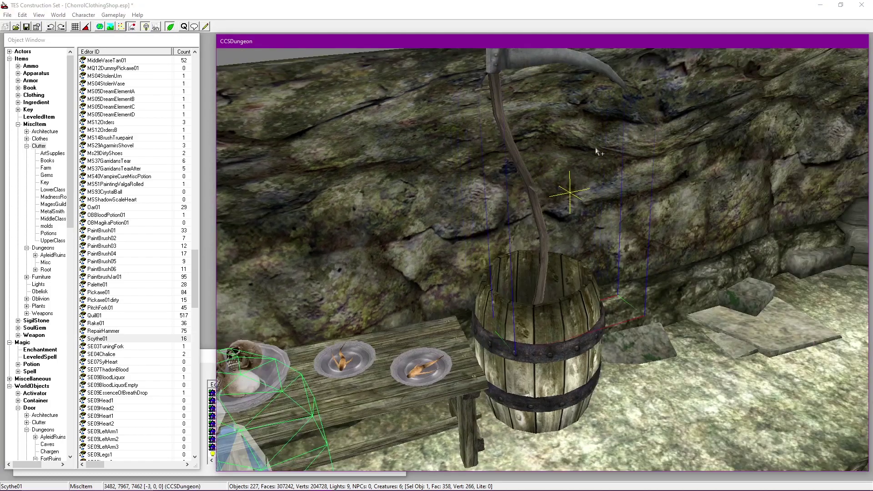
shift+middle_drag(496, 64, 520, 114)
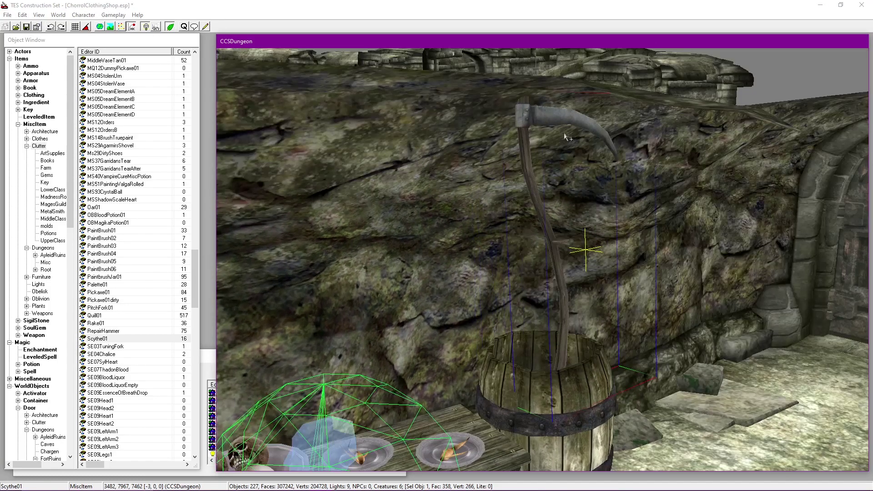
double_click(520, 114)
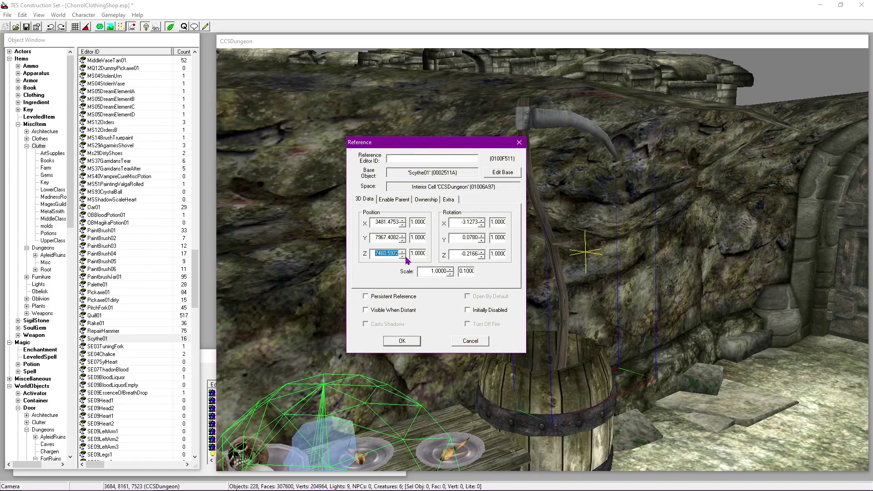
click(402, 341)
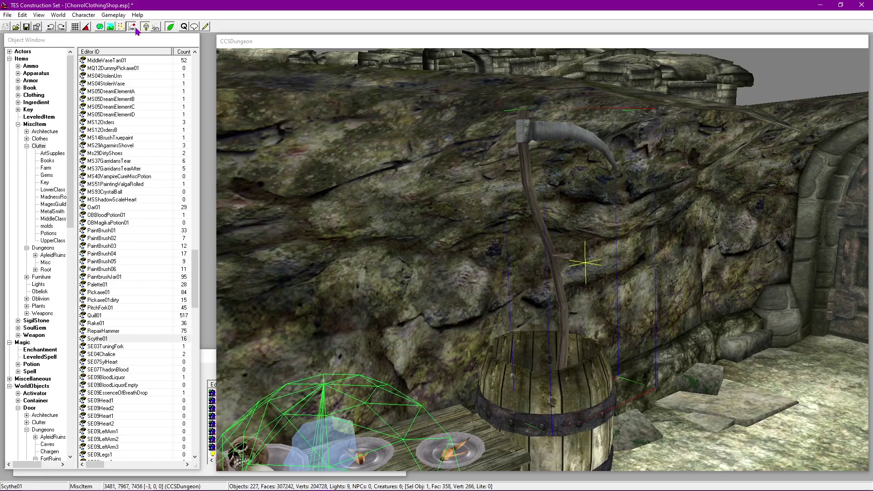
Step: Lower the scythe's handle into the barrel to about X 3478, Y 7965, Z 7411
click(132, 30)
click(570, 297)
key(shift)
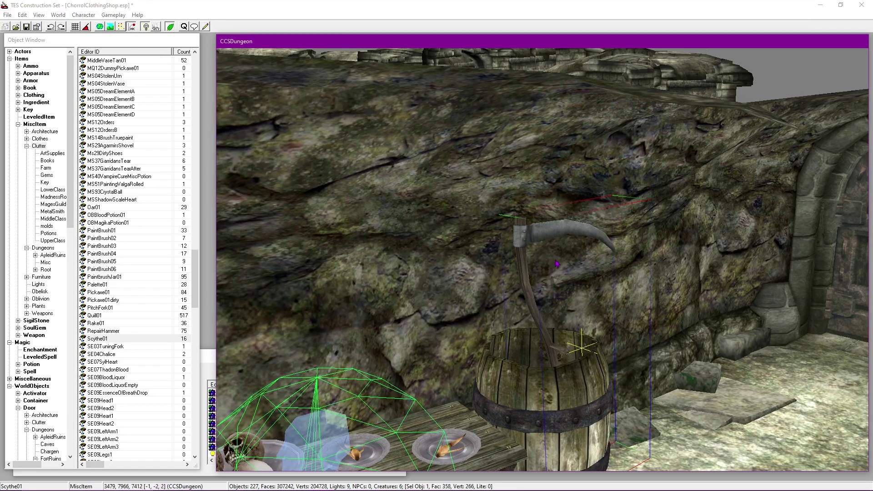
scroll(552, 294, up, 2)
shift+middle_drag(609, 236, 286, 290)
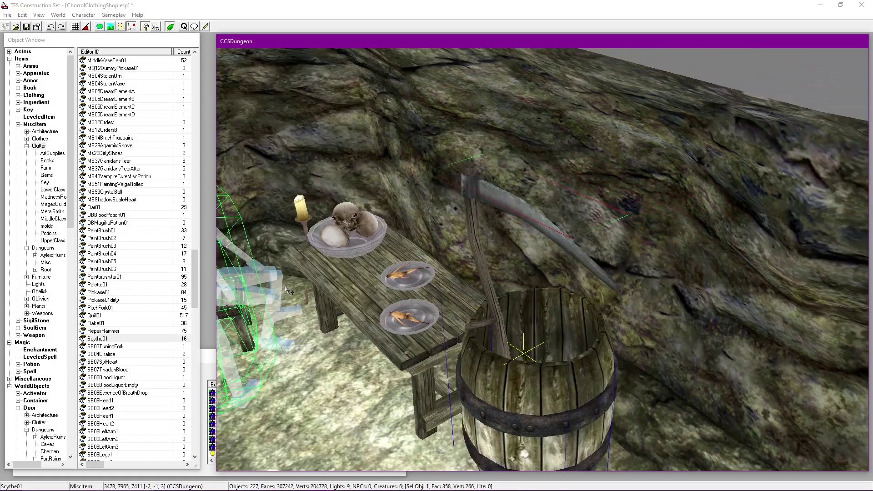
Step: Lean the scythe in the barrel at about X 3456, Y 7946, Z 7398, rotated about -22, 21, 3 degrees, and save the plugin
shift+middle_drag(530, 282, 378, 182)
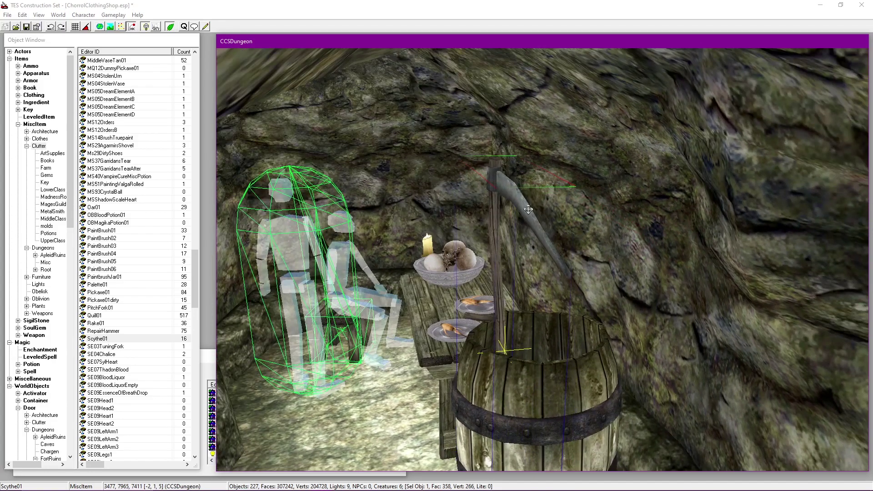
drag(523, 210, 613, 228)
shift+middle_drag(614, 227, 609, 267)
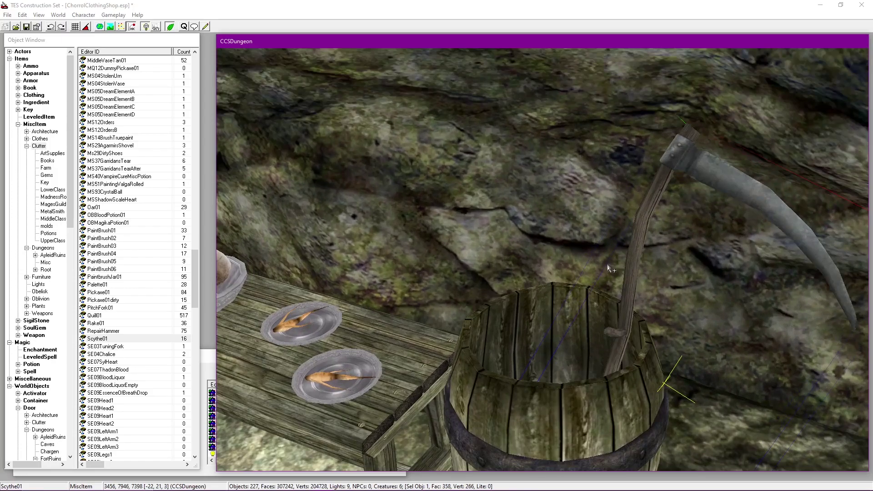
click(30, 28)
Step: Examine the furnished dead end from several angles, including the table and candlestick under the cell's own lighting, and save the plugin
shift+middle_drag(355, 195, 715, 336)
scroll(441, 235, down, 2)
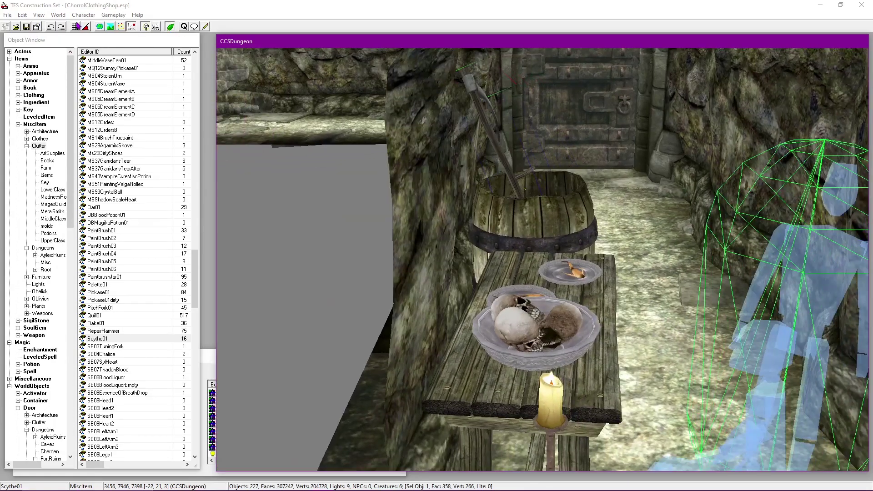
click(27, 28)
shift+middle_drag(619, 247, 416, 268)
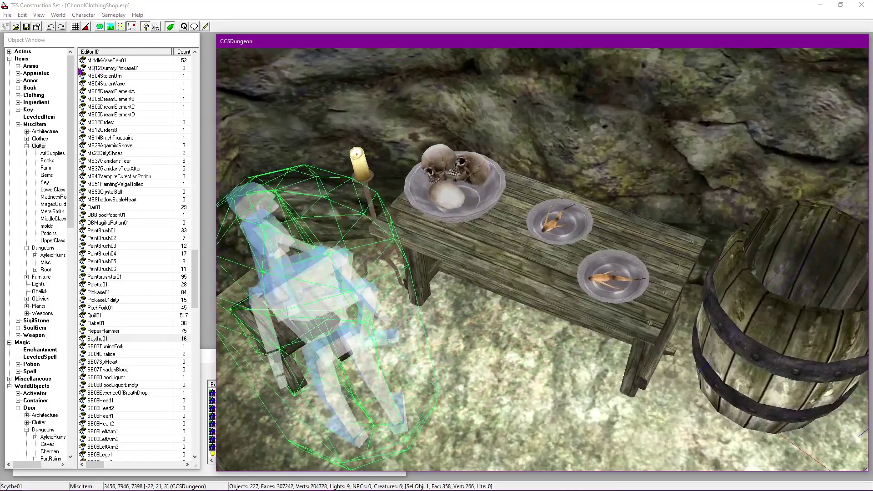
click(26, 30)
click(511, 284)
shift+middle_drag(511, 284, 581, 273)
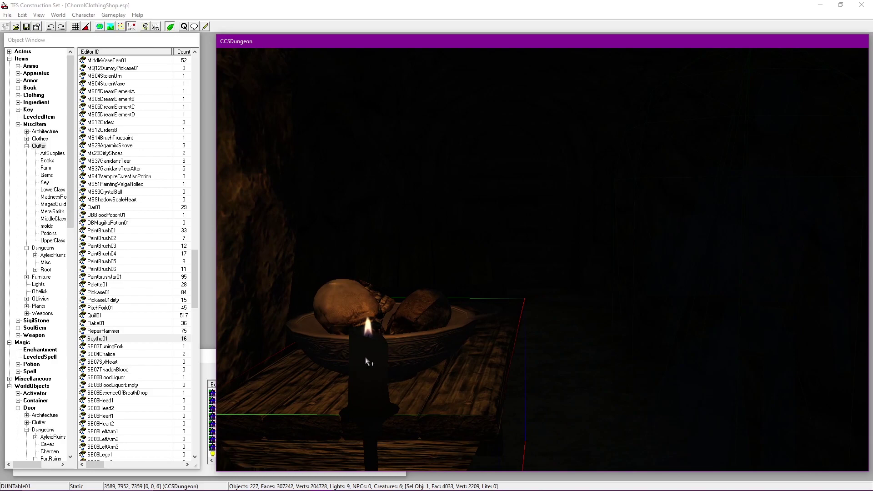
drag(368, 361, 367, 361)
click(520, 146)
shift+middle_drag(535, 267, 593, 305)
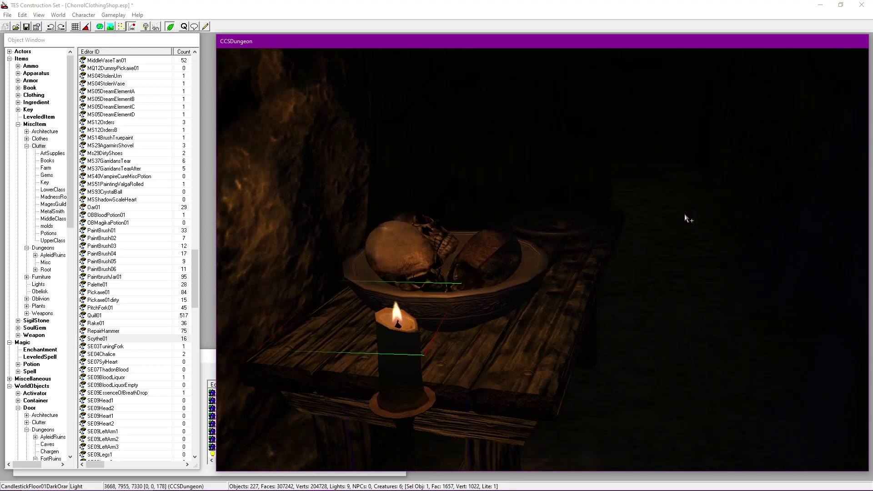
key(a)
shift+middle_drag(691, 205, 118, 35)
click(28, 28)
shift+middle_drag(400, 184, 255, 260)
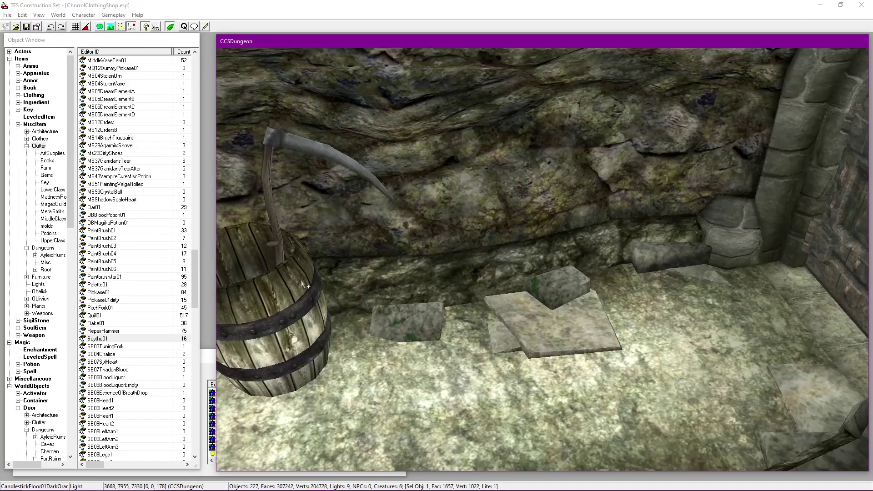
Step: Inspect the position values of the RFNAged4Way01 hall piece and leave them as they are
click(305, 285)
scroll(305, 286, down, 10)
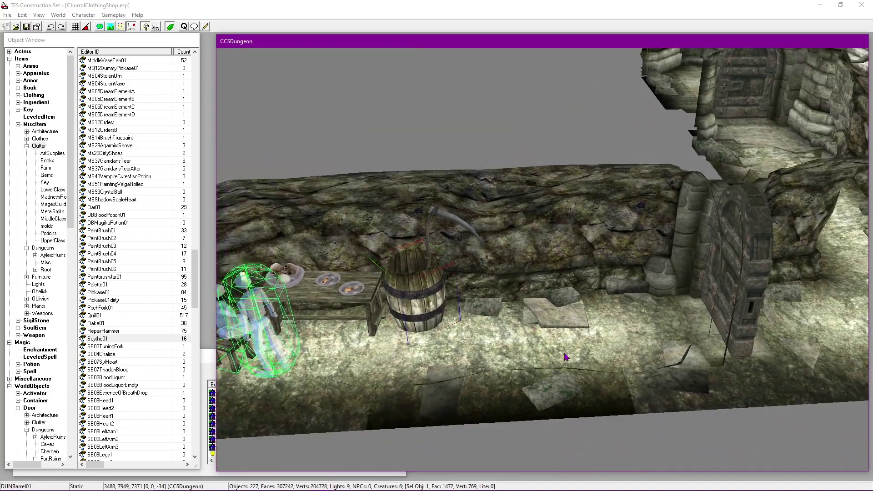
shift+middle_drag(566, 357, 318, 200)
click(559, 349)
click(26, 29)
shift+middle_drag(201, 223, 633, 390)
double_click(633, 389)
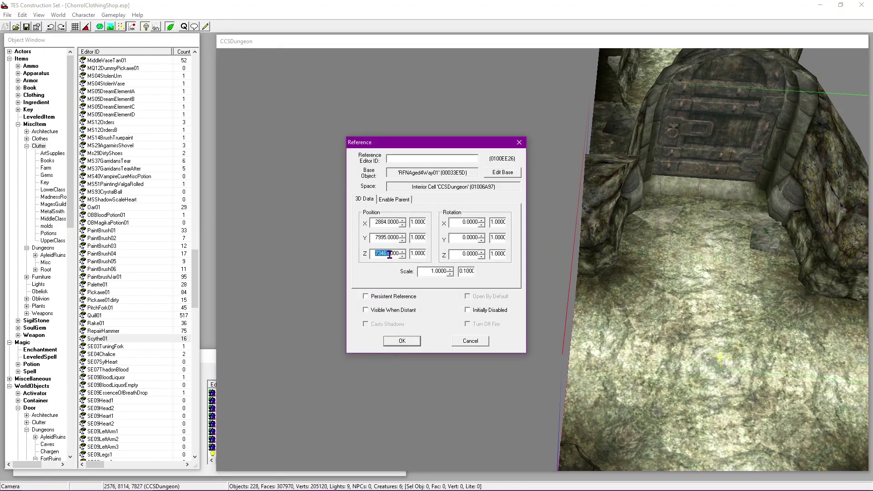
click(473, 341)
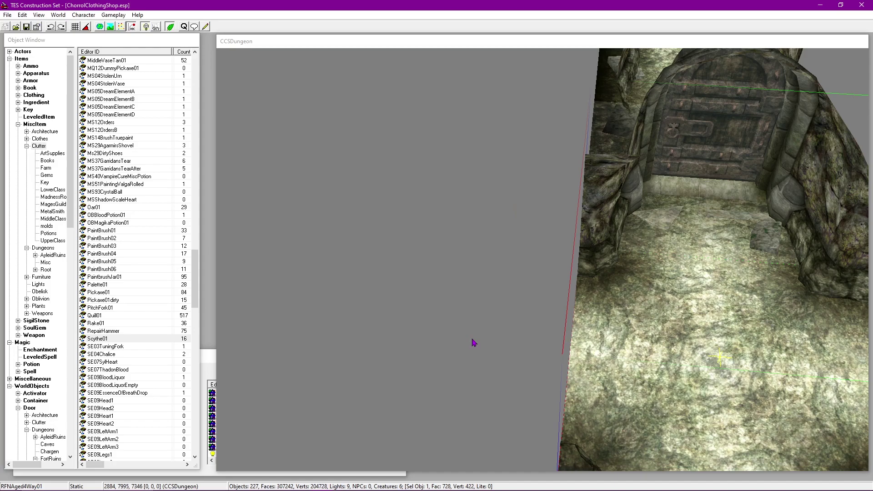
shift+middle_drag(473, 342, 564, 343)
double_click(574, 338)
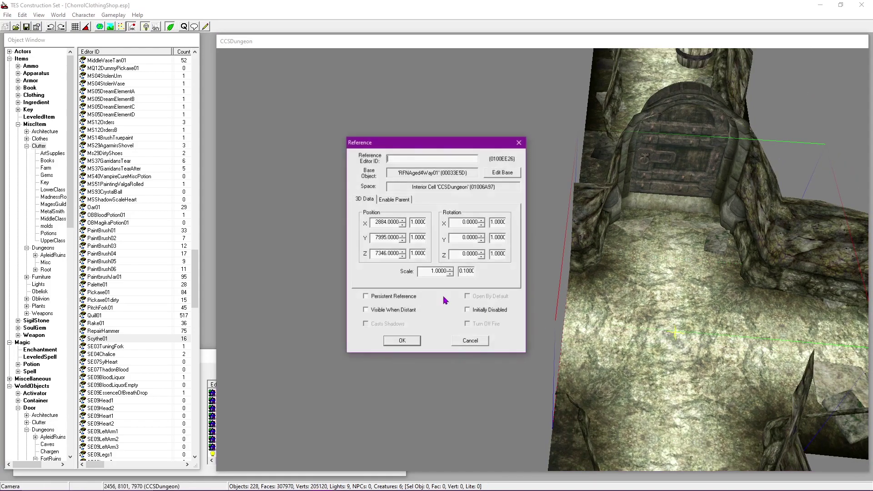
click(472, 341)
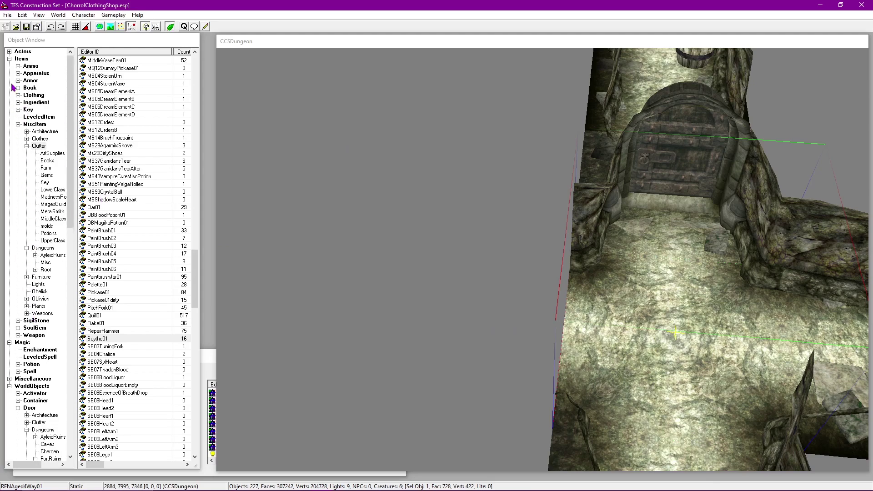
Step: Collapse the Items, Door and Furniture categories and bring the static FortRuins dungeon Halls sets into view
click(9, 59)
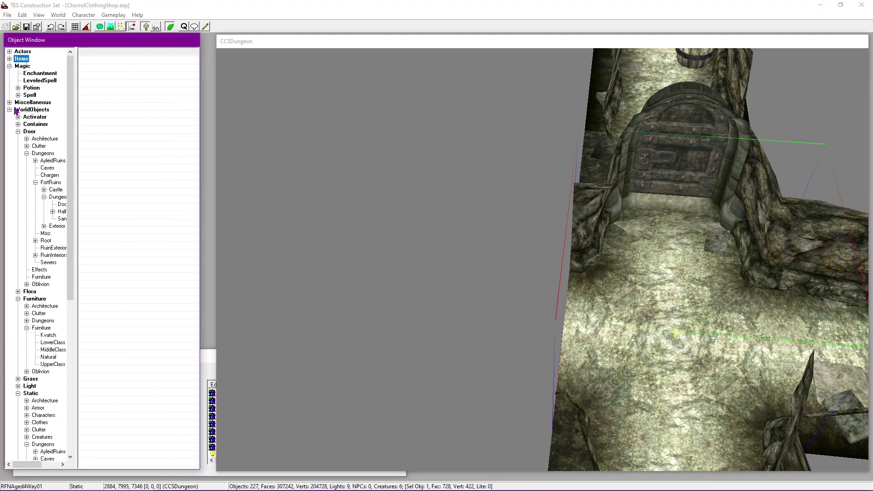
click(18, 131)
click(18, 146)
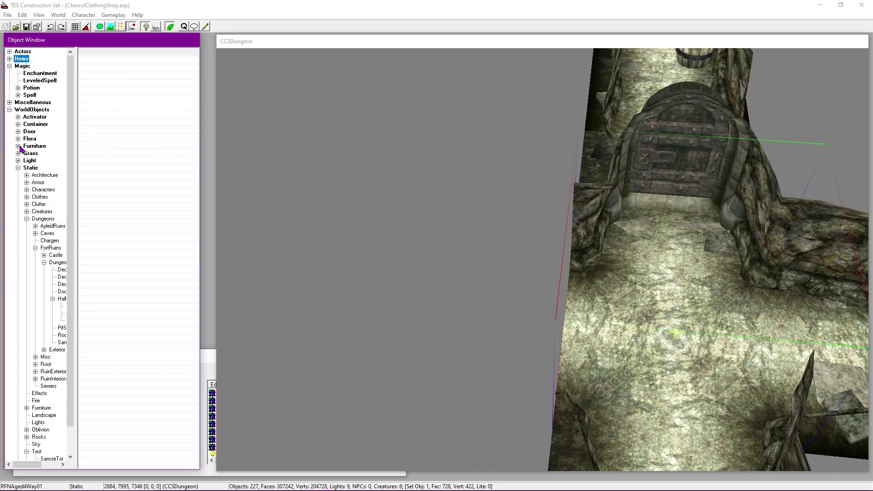
scroll(53, 340, down, 2)
drag(25, 464, 43, 465)
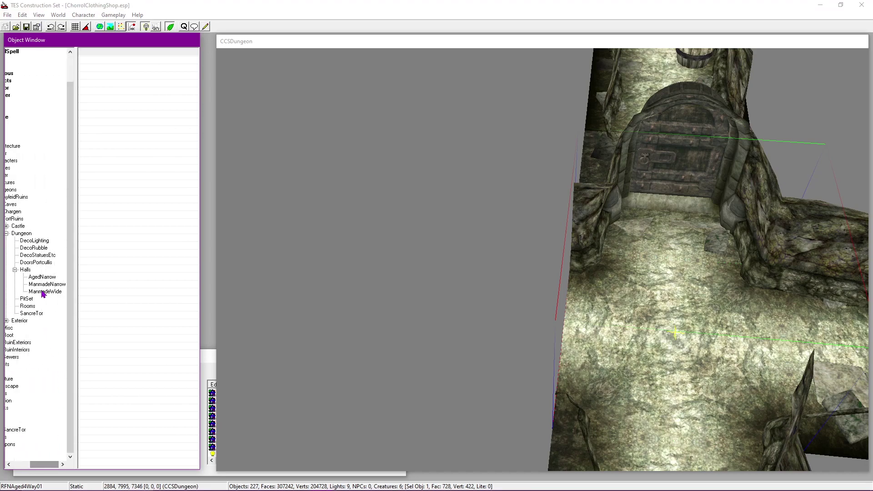
Step: Try a hall piece from the ManmadeNarrow set in the cell and delete it
click(40, 286)
middle_drag(554, 317, 598, 311)
scroll(599, 311, down, 1)
drag(109, 68, 416, 270)
key(Delete)
Step: Place an RFNAged01 hall from the AgedNarrow set beside the four-way piece, with Z rotation 90 and Z position 7346
click(42, 276)
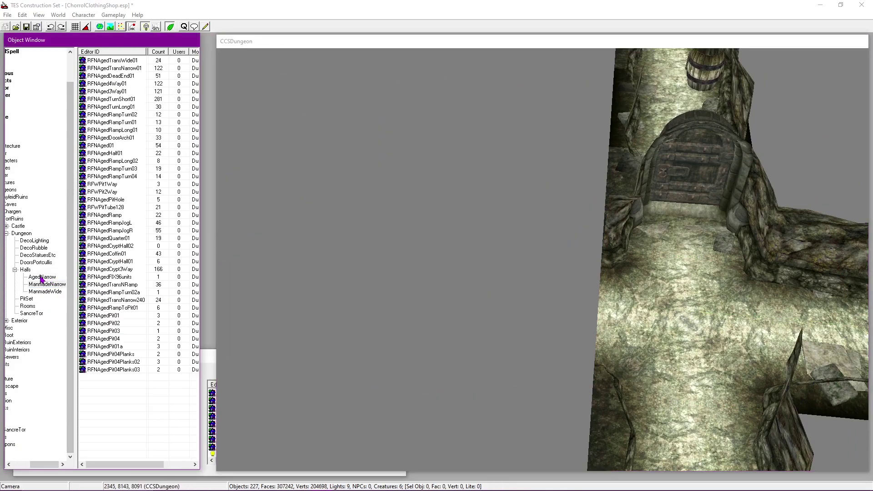
drag(338, 225, 383, 267)
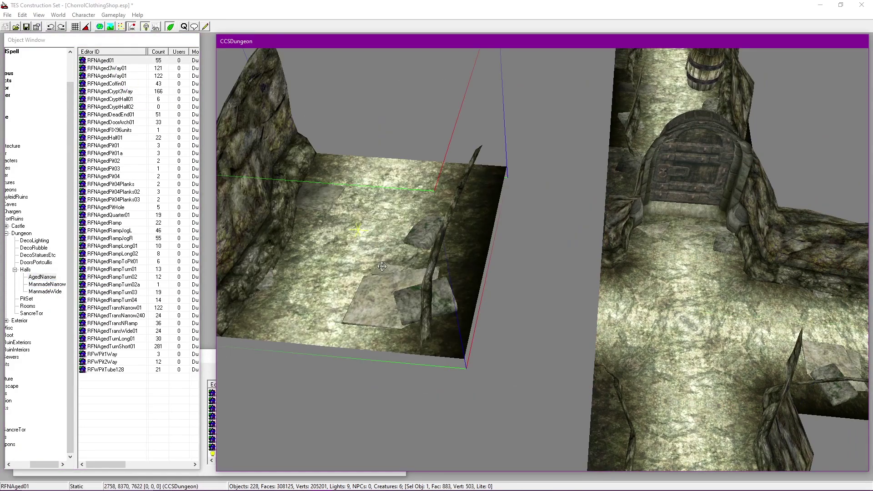
double_click(383, 271)
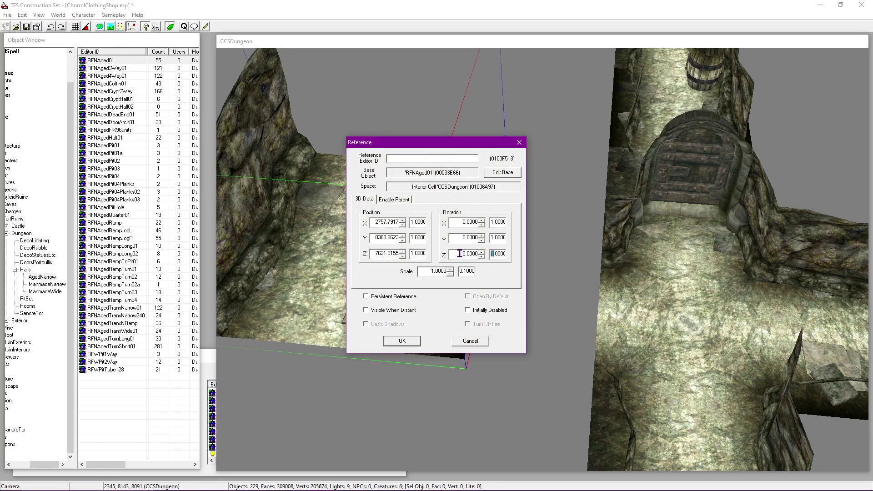
click(480, 253)
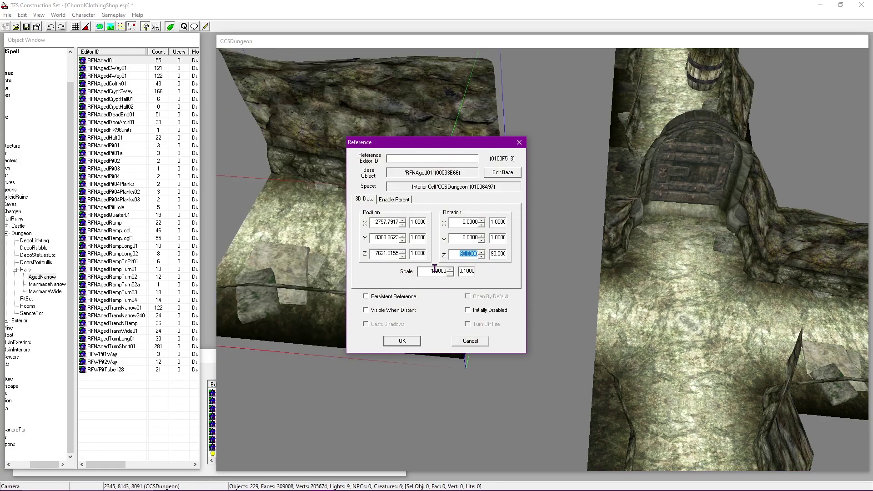
click(415, 344)
Step: Move the RFNAged01 hall against the four-way piece's open side at about X 2882, Y 8253
drag(448, 324, 590, 290)
scroll(591, 290, up, 3)
middle_drag(591, 290, 467, 238)
scroll(566, 241, up, 4)
key(shift)
drag(399, 203, 465, 213)
scroll(467, 215, up, 3)
middle_drag(467, 216, 481, 241)
Step: Close the seam by setting the RFNAged01 hall's position to X 2884, Y 8251, and save the plugin
double_click(481, 241)
drag(424, 149, 203, 175)
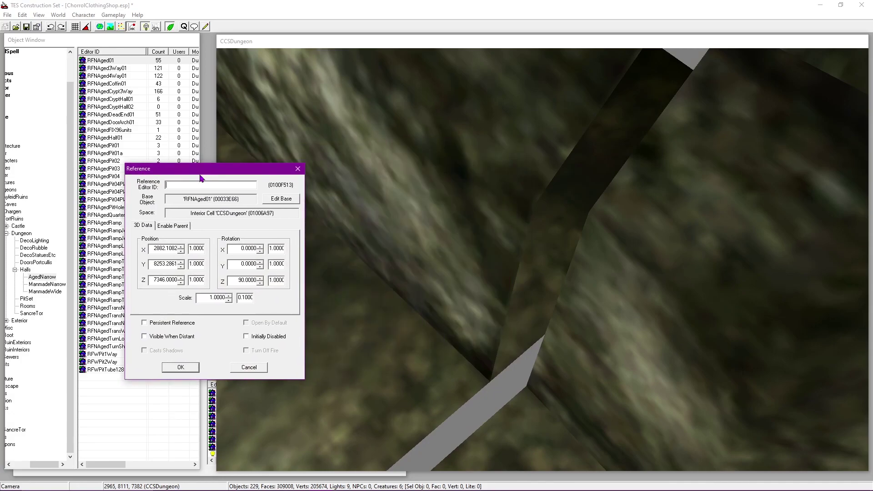
drag(171, 265, 186, 265)
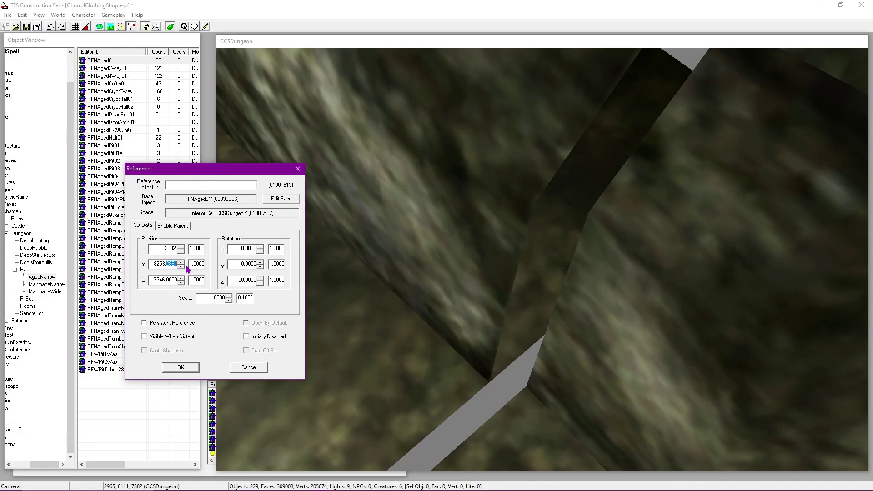
click(183, 267)
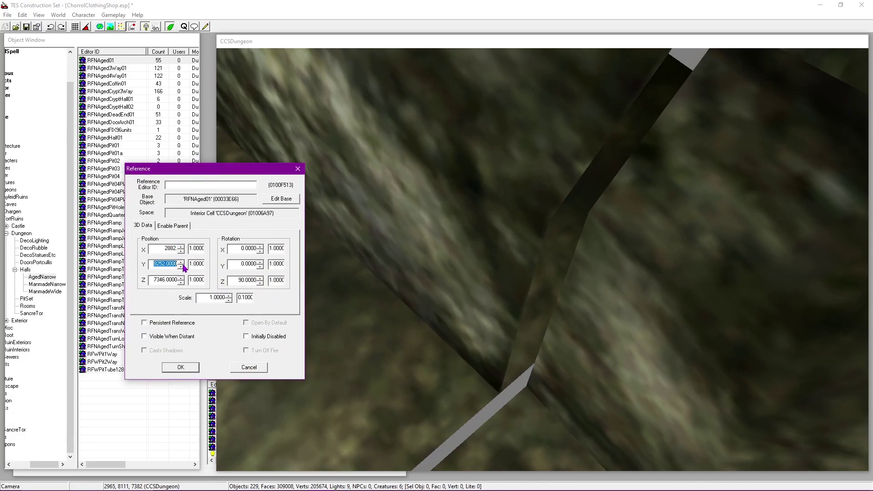
click(183, 267)
click(181, 246)
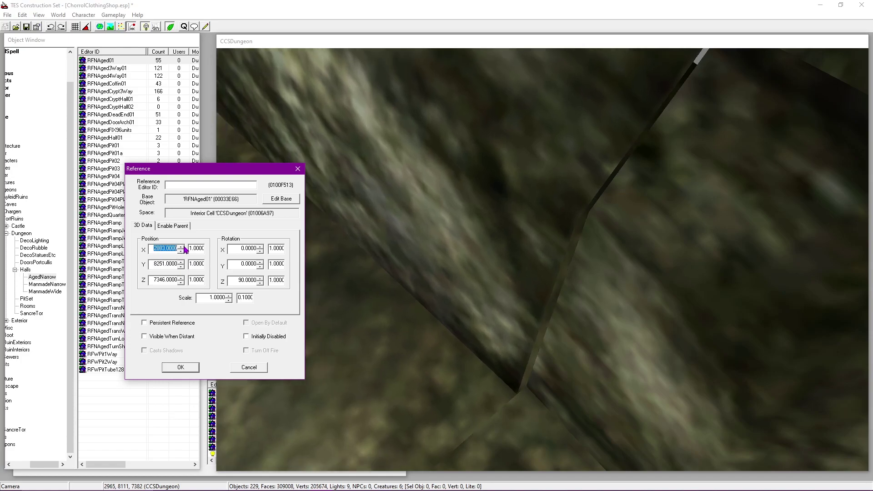
click(182, 245)
click(182, 263)
click(183, 267)
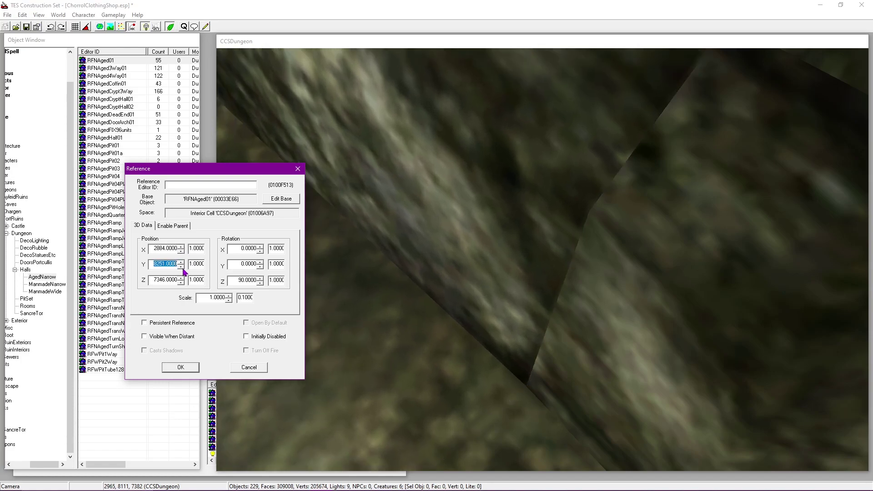
click(180, 367)
Step: Examine the joined hall, the overall corridor layout and the empty RFNAgedDeadEnd01 piece
scroll(347, 232, down, 5)
key(shift)
scroll(647, 261, down, 6)
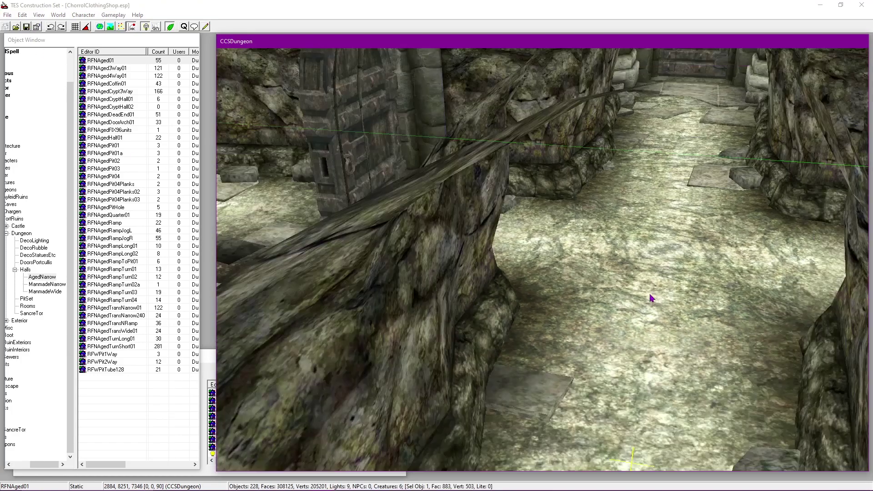
key(shift)
key(shift)
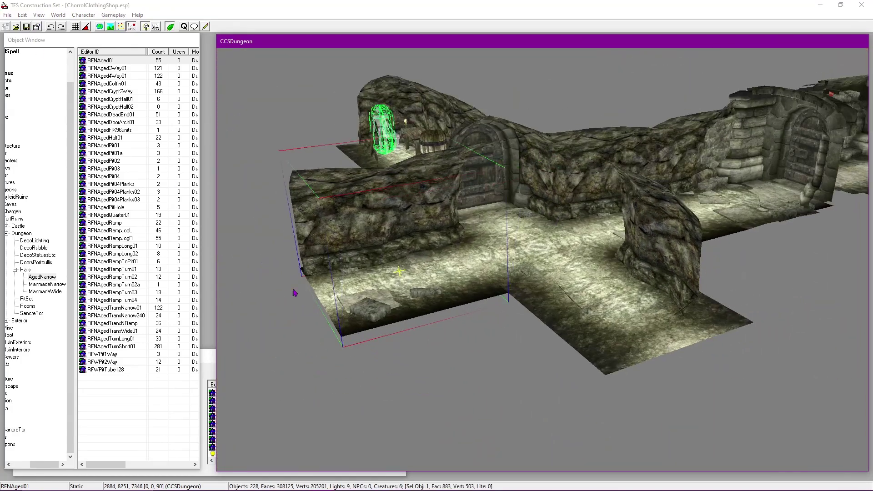
key(shift)
scroll(492, 314, up, 5)
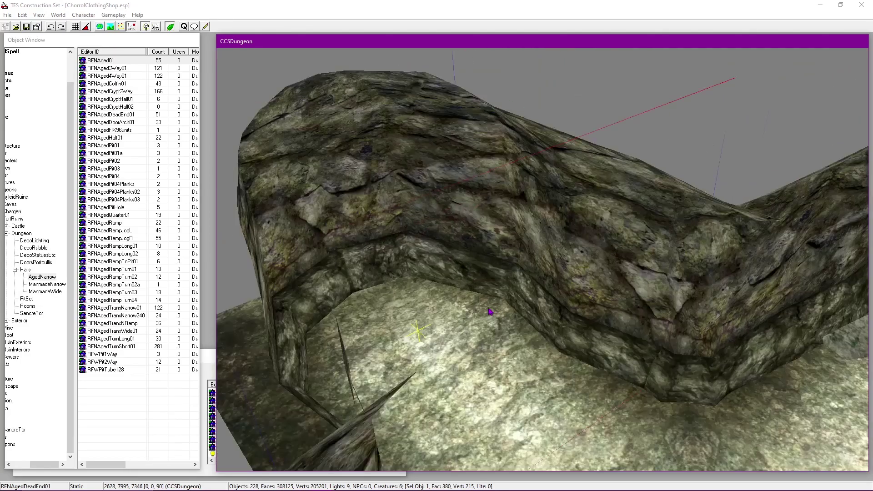
key(shift)
scroll(432, 204, up, 6)
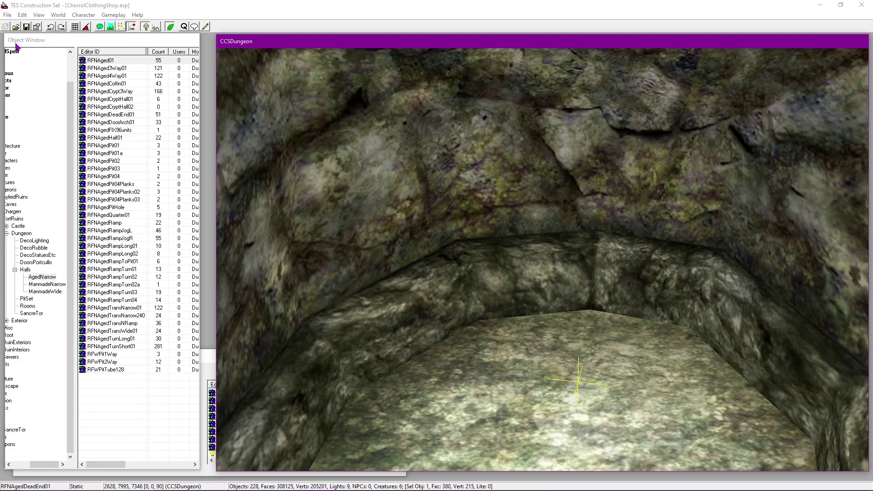
Step: Place the DUN0BarrelTorches01 container in the RFNAgedDeadEnd01 piece at about X 2583, Y 7967, Z 7366, with Z rotation 52
click(16, 43)
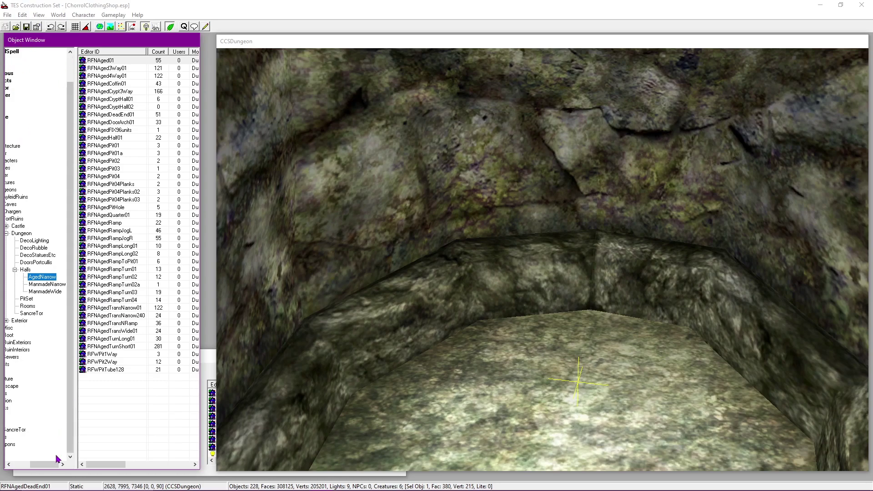
drag(53, 466, 36, 466)
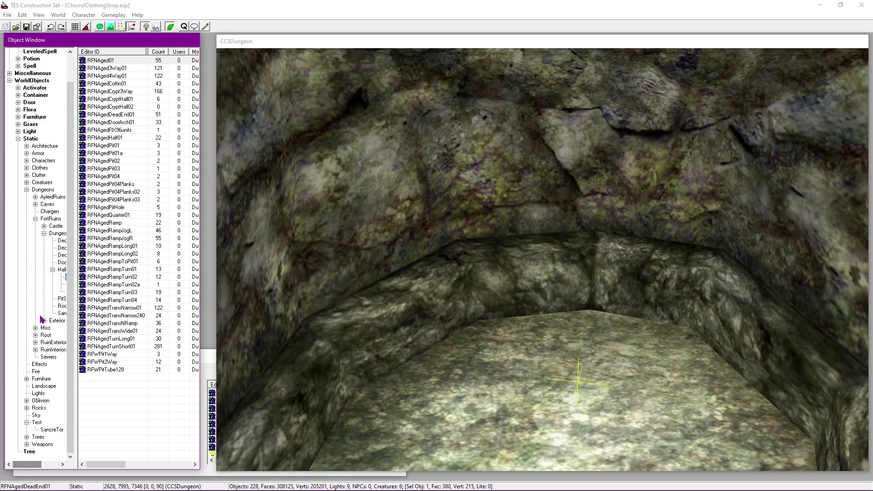
click(29, 94)
click(121, 184)
text(dun)
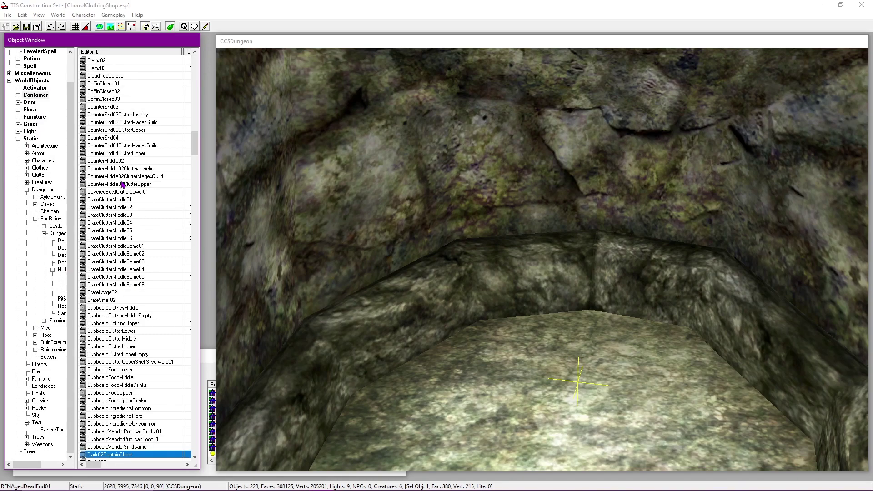
scroll(159, 365, down, 6)
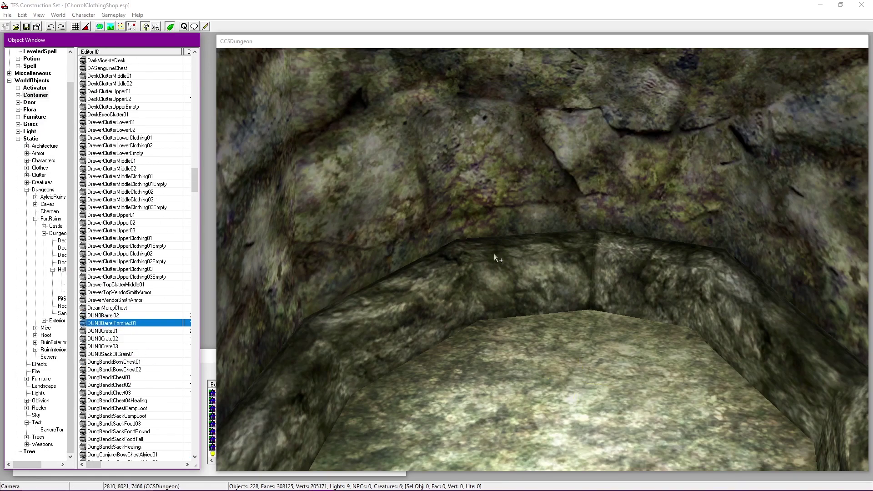
drag(495, 257, 512, 242)
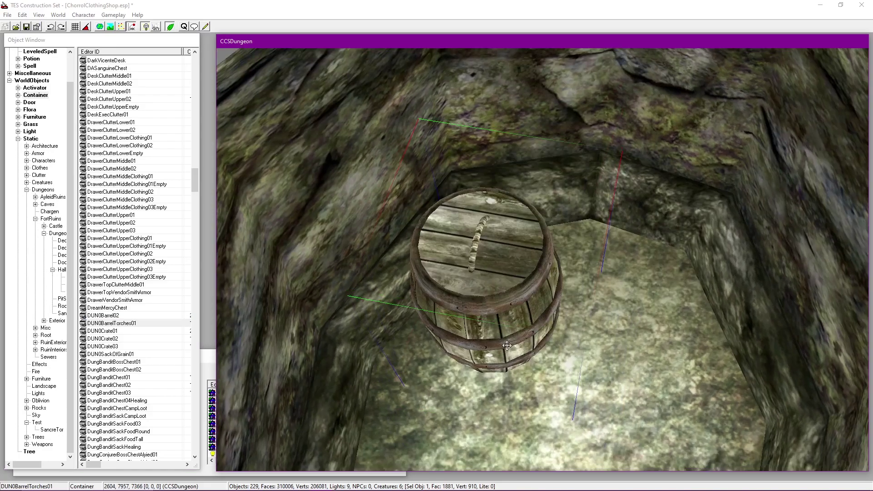
right_drag(507, 346, 504, 303)
drag(504, 303, 539, 298)
key(shift)
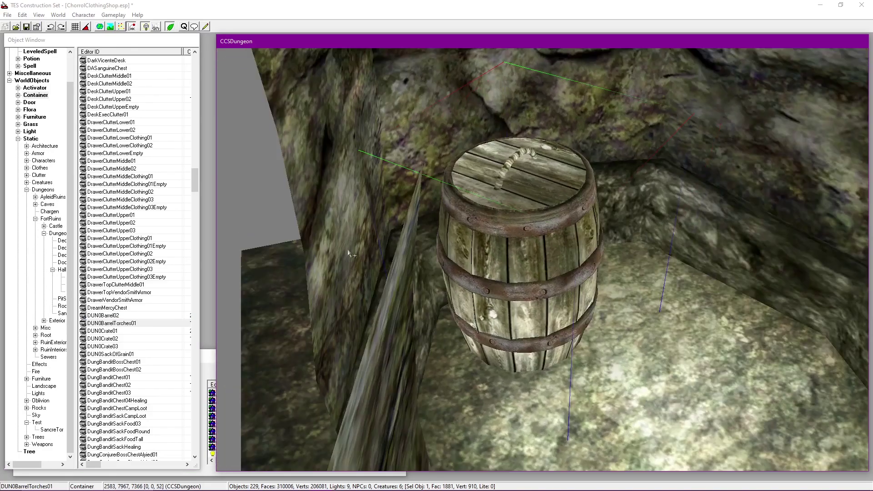
key(shift)
Step: Place the DUN0Crate02 container in front of the new barrel and drop it onto the floor at Z 7330
scroll(273, 268, down, 2)
click(103, 354)
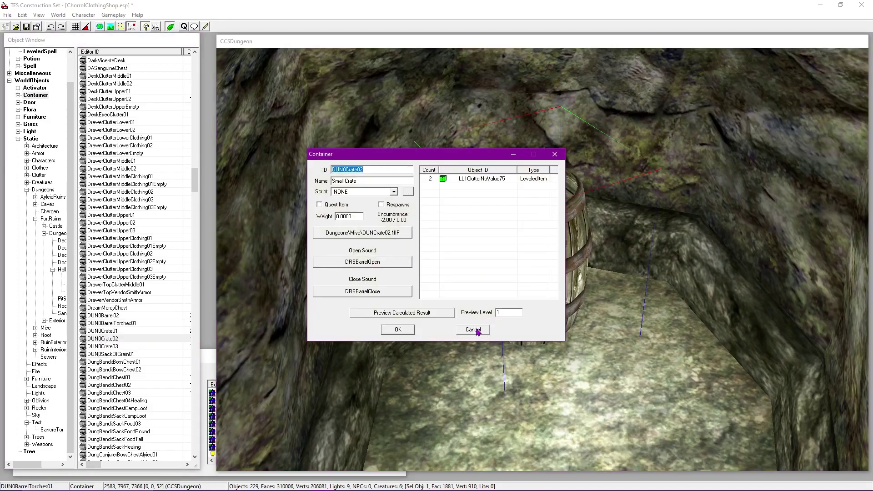
click(476, 330)
drag(103, 338, 636, 311)
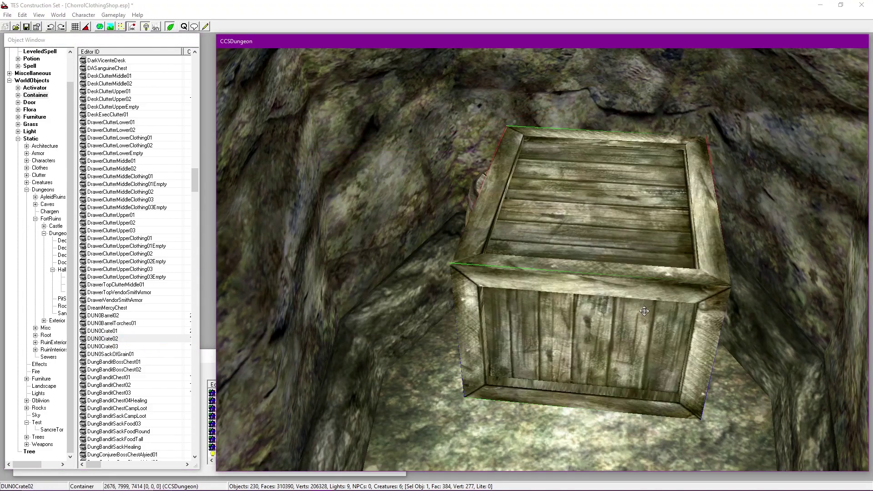
middle_drag(642, 312, 609, 288)
drag(608, 288, 645, 336)
key(f)
Step: Turn the crate to Z rotation -17 and move it beside the barrel at about X 2631, Y 8029
right_drag(645, 363, 600, 409)
drag(600, 409, 629, 384)
right_drag(629, 385, 628, 384)
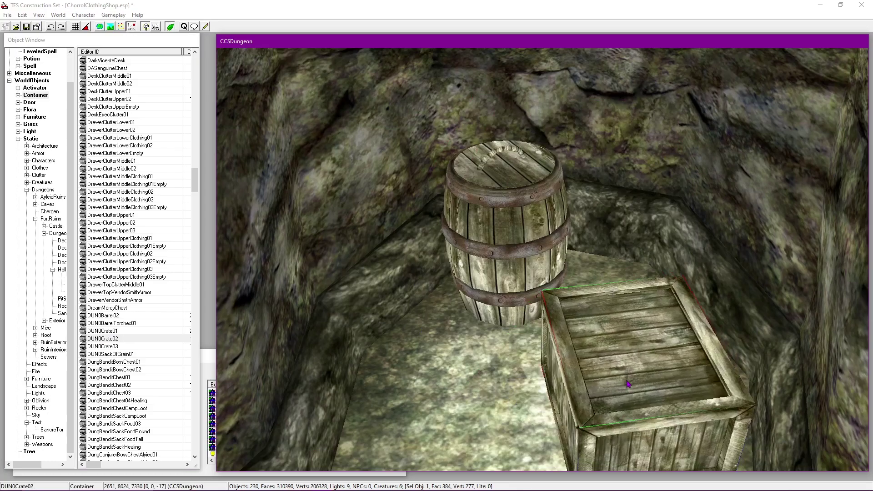
drag(627, 384, 630, 339)
key(shift)
scroll(630, 314, up, 3)
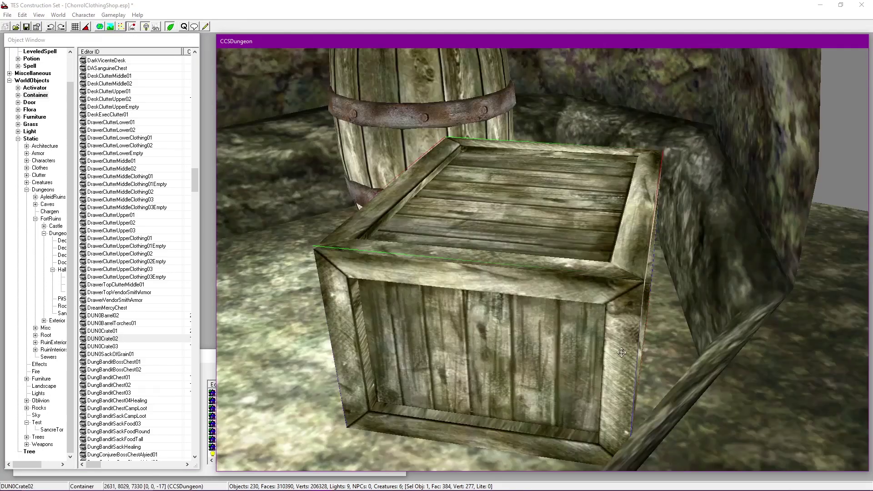
Step: Try a duplicate of the crate at scale 0.9 with its Z position at 7333
key(shift)
drag(613, 295, 666, 302)
key(shift)
double_click(550, 308)
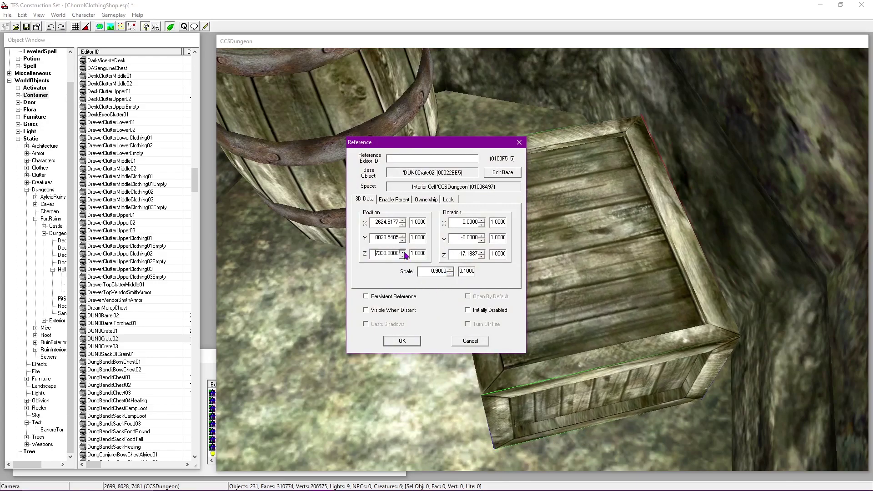
click(402, 341)
Step: Adjust the crate to about X 2615, Y 8029 with Z rotation -20, and save the plugin
shift+middle_drag(574, 288, 600, 348)
drag(613, 328, 611, 347)
shift+middle_drag(611, 348, 597, 362)
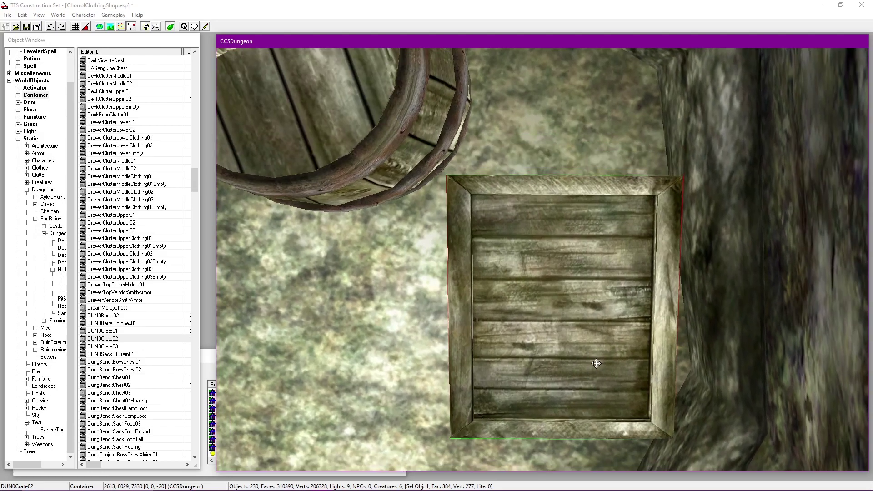
shift+middle_drag(580, 295, 496, 195)
scroll(523, 205, down, 3)
click(29, 28)
Step: Examine the barrel and crate arrangement from the adjoining hall and up close
scroll(623, 259, down, 5)
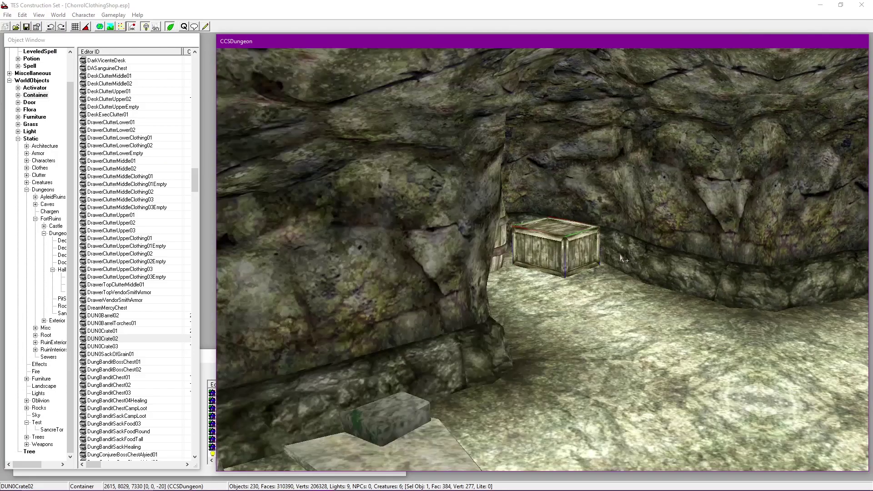
shift+middle_drag(623, 259, 400, 248)
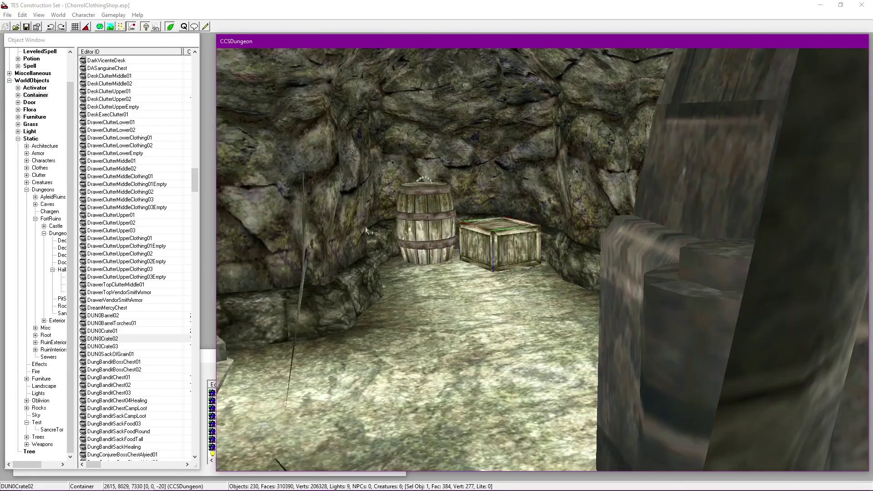
click(27, 28)
shift+middle_drag(363, 218, 604, 259)
shift+middle_drag(416, 186, 565, 245)
scroll(565, 245, up, 5)
click(587, 202)
scroll(587, 203, up, 3)
shift+middle_drag(587, 203, 375, 200)
click(546, 296)
shift+middle_drag(545, 296, 669, 303)
scroll(627, 298, up, 4)
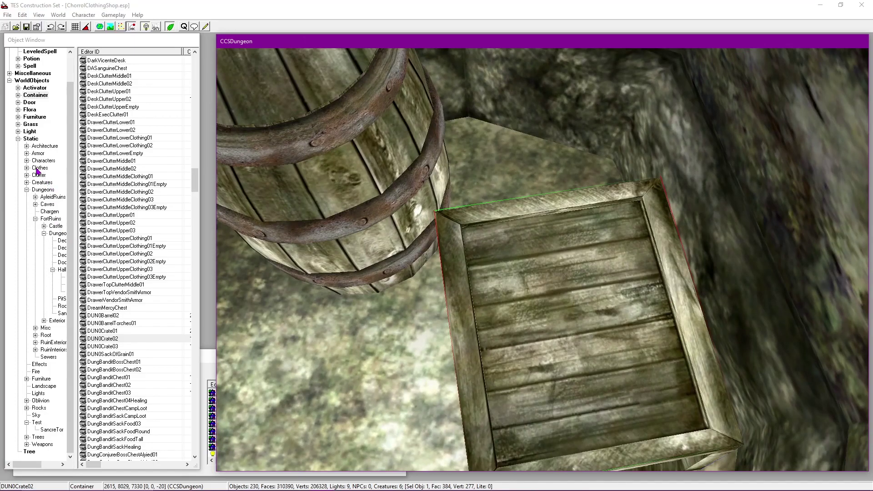
Step: Place a RepairHammer from the miscellaneous items above the crate's lid at about X 2621, Y 8049, Z 7371
scroll(39, 170, up, 2)
click(9, 59)
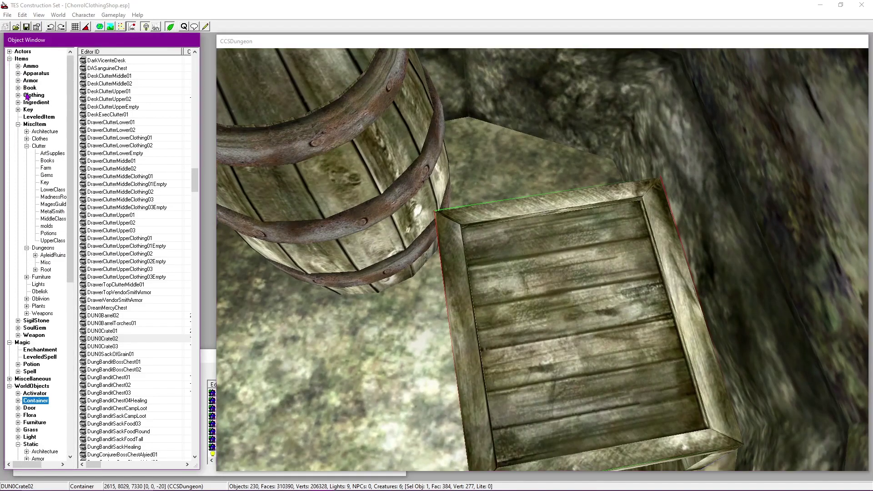
click(18, 124)
click(38, 125)
click(129, 160)
text(re)
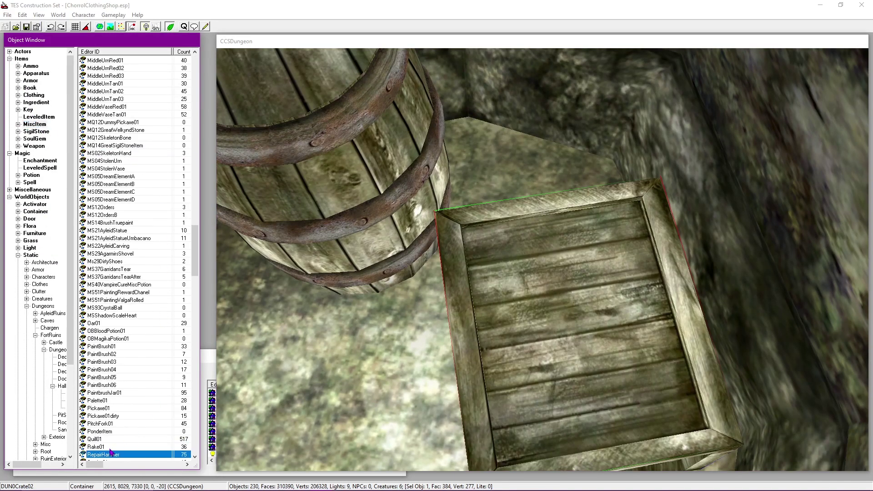
drag(540, 300, 633, 304)
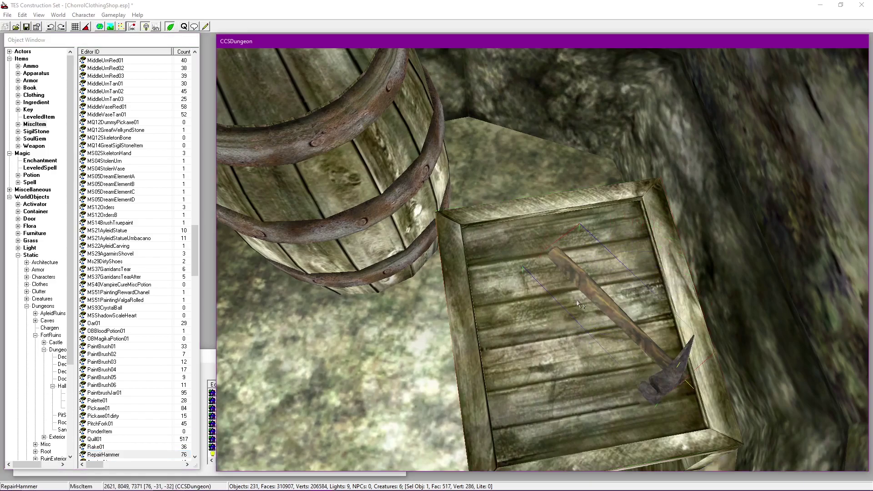
Step: Place a second RepairHammer over the crate's edge near the barrel, at about X 2594, Y 8025, with Z rotation 178
scroll(528, 313, down, 1)
drag(92, 456, 526, 269)
right_drag(500, 290, 572, 223)
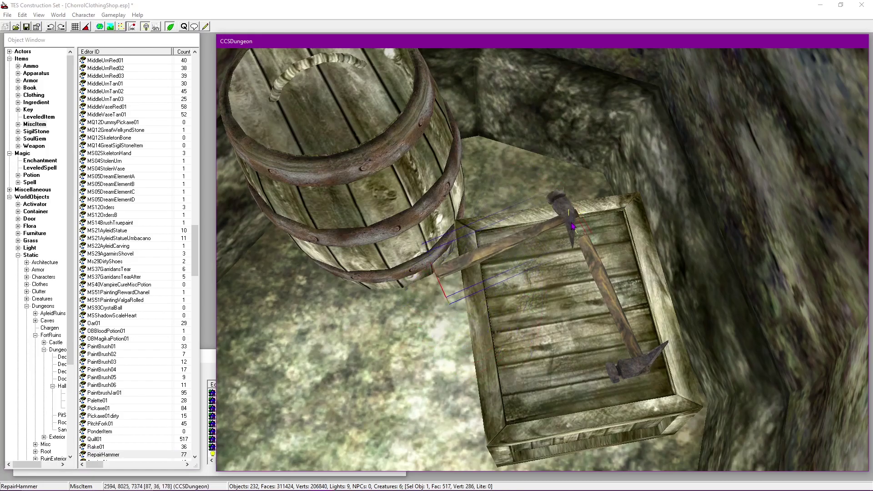
shift+middle_drag(461, 319, 505, 227)
click(577, 316)
shift+middle_drag(558, 306, 541, 197)
click(132, 29)
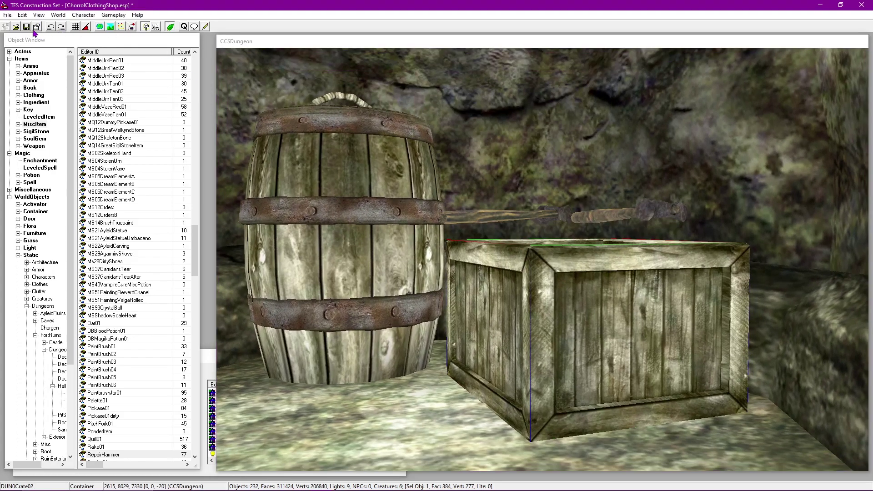
Step: Settle the two repair hammers onto the crate's lid and save the plugin
click(476, 287)
shift+middle_drag(477, 288, 478, 298)
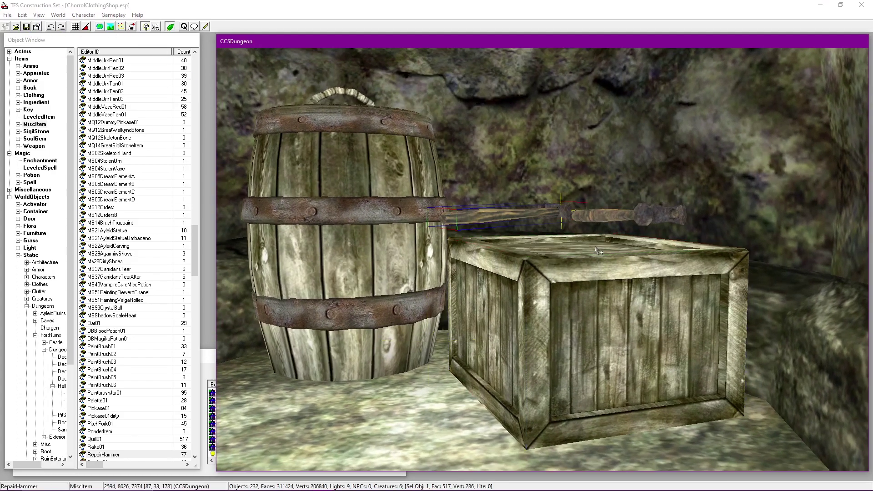
key(f)
shift+middle_drag(618, 232, 611, 250)
click(26, 26)
shift+middle_drag(500, 291, 518, 253)
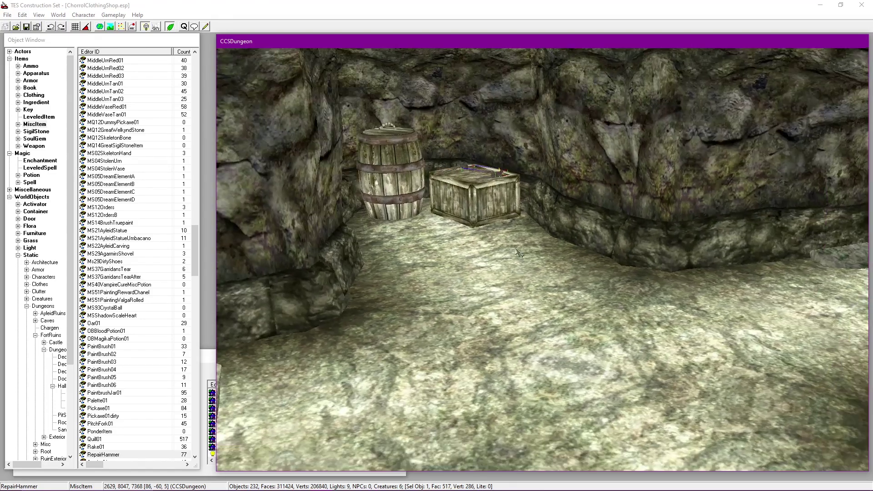
Step: Examine the decorated crate corner and the corridor leading to the dead end with the table, saving the plugin
scroll(516, 249, down, 1)
click(26, 26)
scroll(555, 245, down, 5)
shift+middle_drag(615, 249, 631, 327)
shift+middle_drag(534, 313, 507, 291)
middle_drag(475, 255, 722, 294)
scroll(421, 255, up, 5)
middle_drag(421, 256, 529, 265)
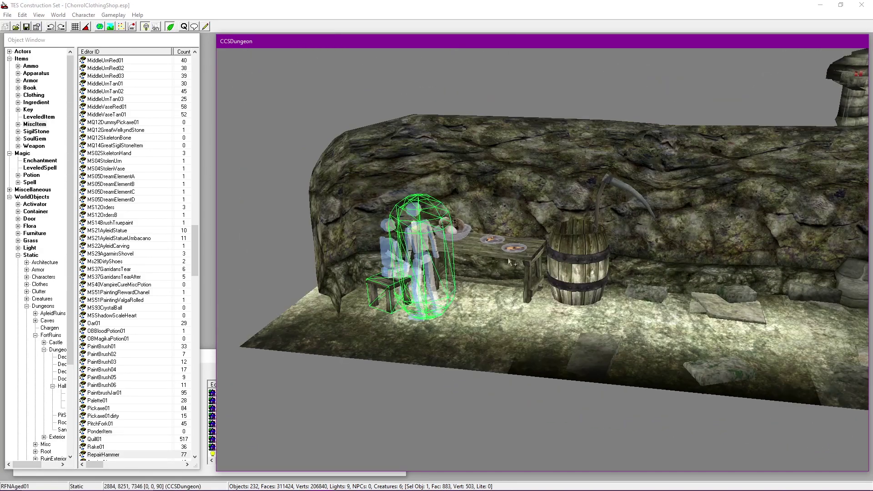
Step: Examine the table beside the scythe barrel, including its skull bowl and plates, for free space, and save the plugin
click(586, 291)
key(c)
click(27, 28)
middle_drag(397, 274, 545, 320)
scroll(546, 320, up, 4)
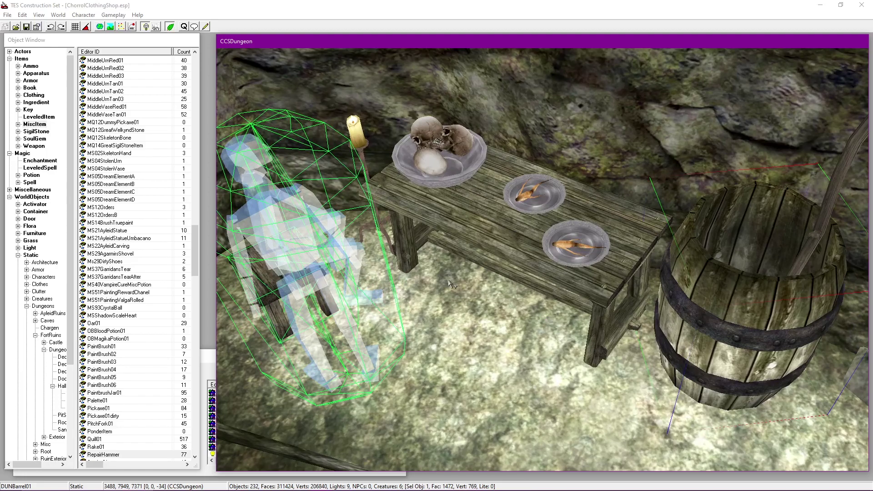
middle_drag(449, 284, 543, 331)
middle_drag(575, 256, 553, 340)
scroll(553, 340, up, 5)
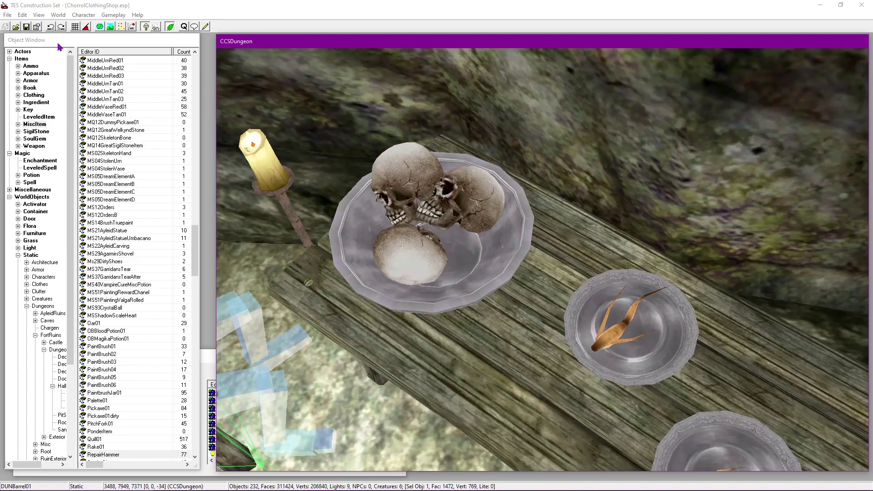
click(28, 27)
middle_drag(522, 377, 529, 299)
click(470, 305)
Step: Place a PotionRestoreHealth potion above the table near the skull bowl
click(13, 40)
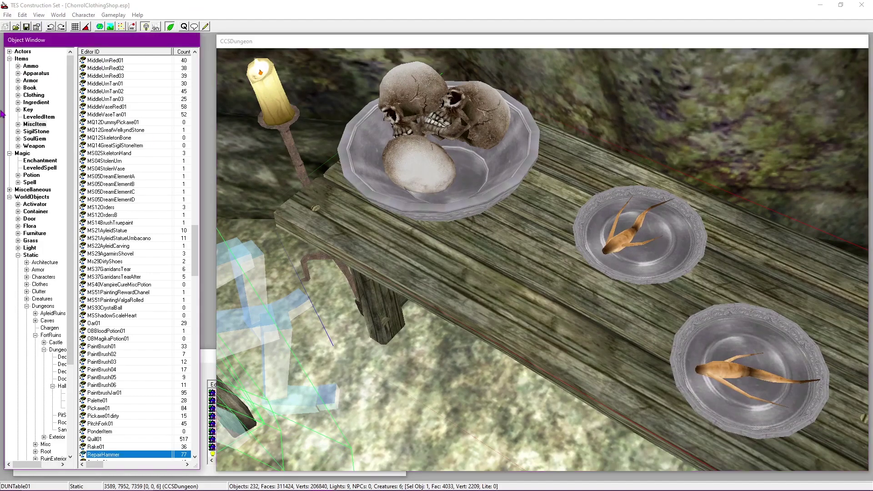
click(32, 175)
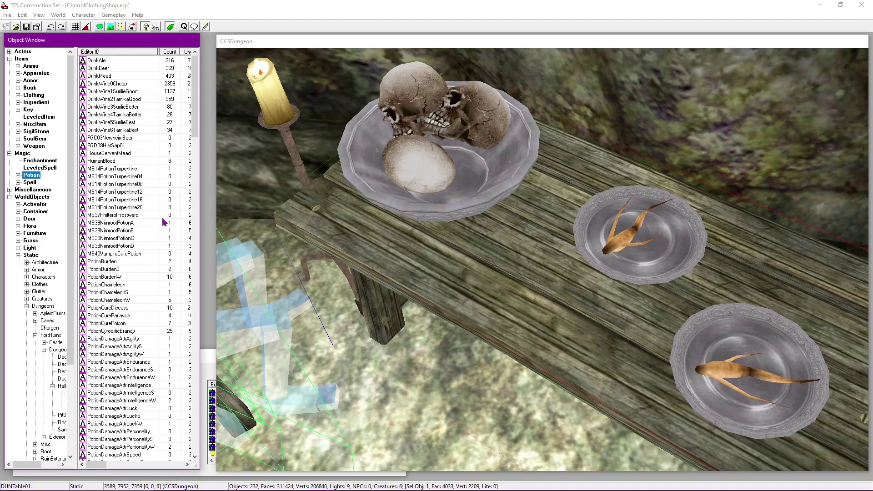
click(162, 219)
key(p)
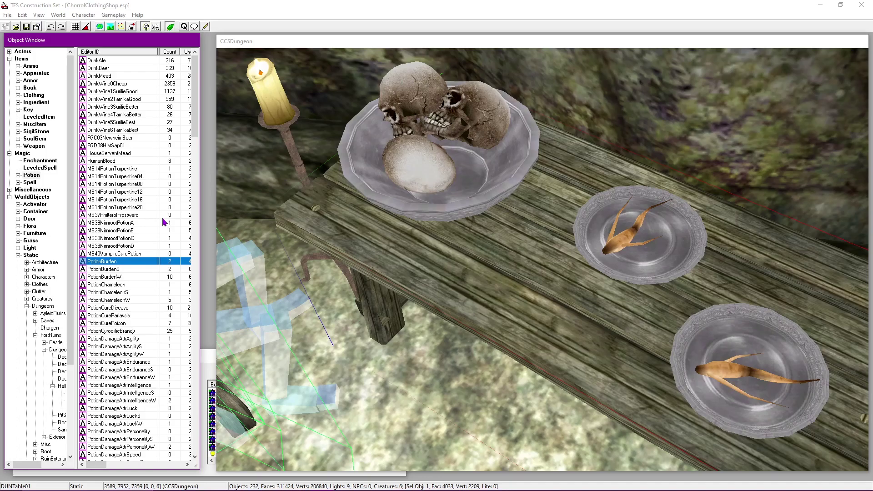
text(rest)
scroll(148, 323, down, 4)
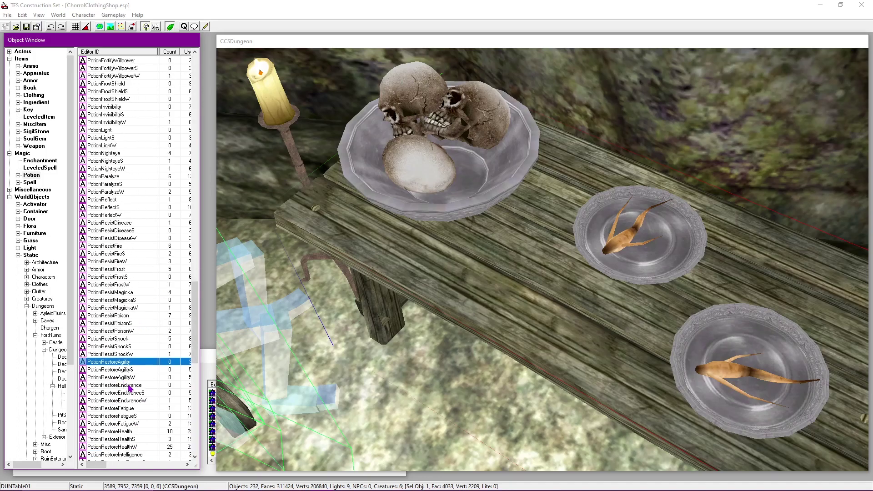
scroll(130, 387, down, 4)
drag(113, 343, 523, 227)
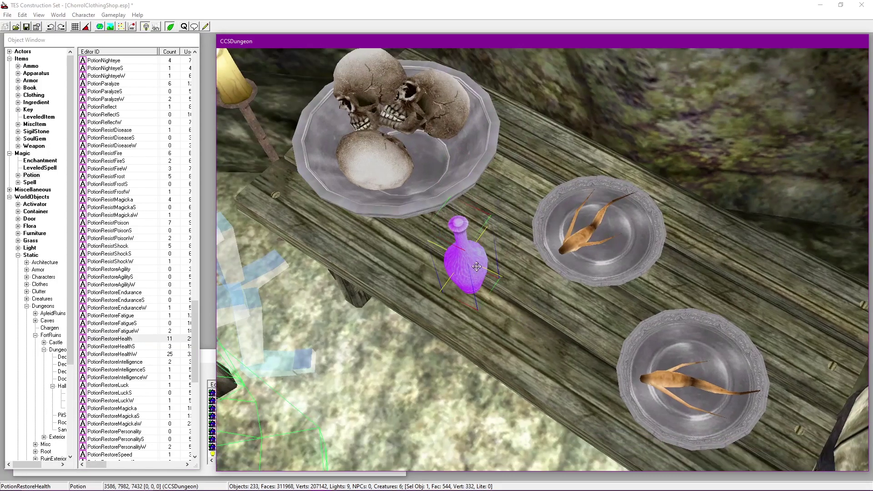
Step: Stand the potion on the wall side of the tabletop at about X 3554, Y 7936, Z 7395, and save the plugin
drag(476, 267, 716, 203)
middle_drag(716, 203, 593, 220)
drag(565, 208, 658, 197)
shift+middle_drag(674, 292, 179, 71)
click(26, 26)
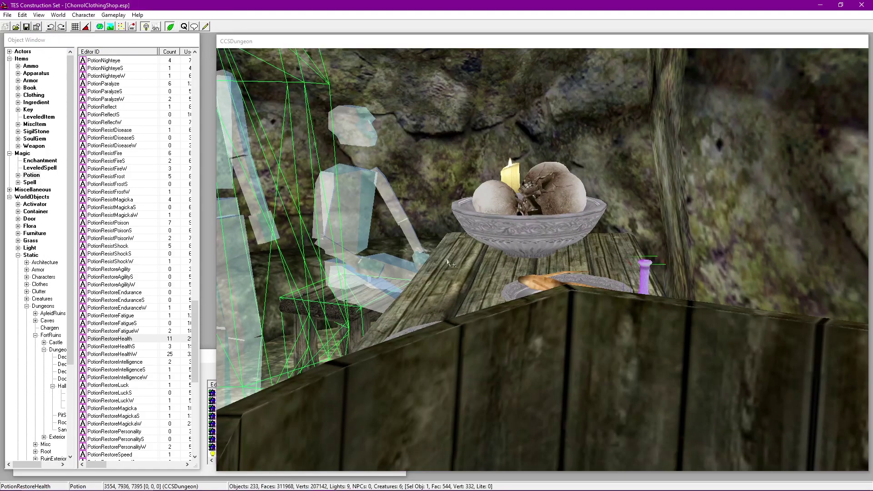
Step: Nudge the potion to about X 3552, Y 7933 on the tabletop and save the plugin
scroll(545, 273, down, 5)
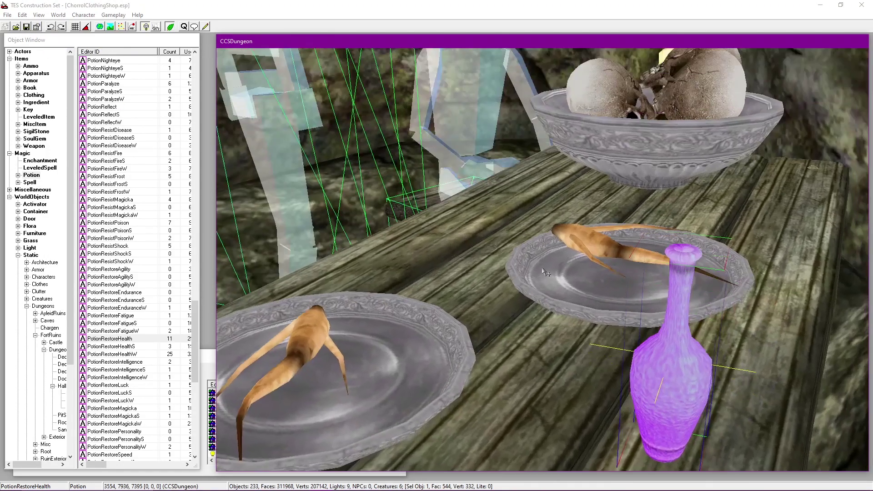
shift+middle_drag(542, 272, 555, 209)
drag(545, 199, 598, 222)
shift+middle_drag(399, 216, 579, 213)
drag(541, 182, 521, 189)
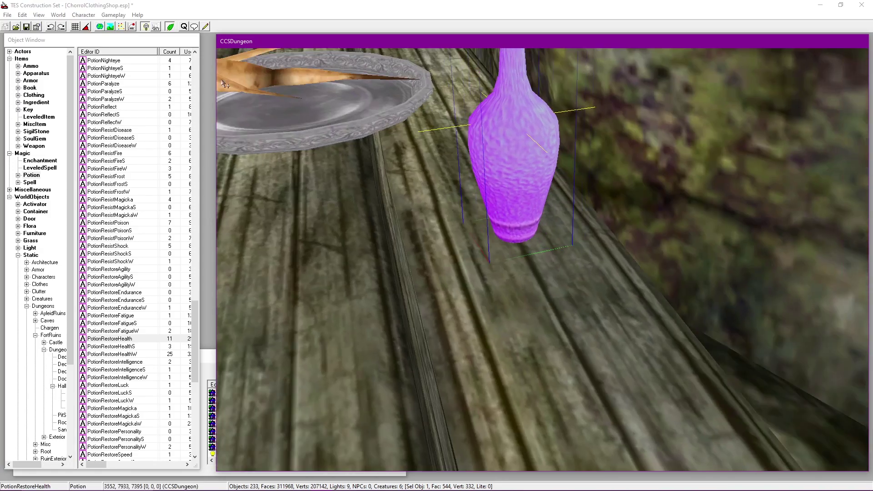
click(28, 28)
Step: Move the potion beside the small plates to about X 3561, Y 7946, and save the plugin
scroll(456, 209, down, 6)
shift+middle_drag(425, 203, 583, 252)
scroll(584, 252, up, 4)
scroll(583, 252, down, 3)
drag(482, 194, 586, 311)
shift+middle_drag(586, 311, 616, 167)
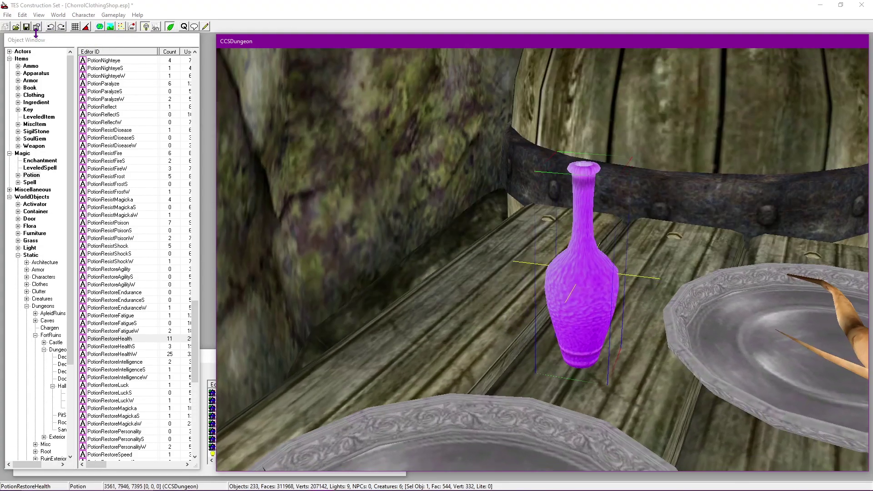
click(28, 28)
Step: Preview the table under the cell's own lighting, restore the bright view, and save the plugin
shift+middle_drag(427, 218, 538, 272)
scroll(593, 262, down, 4)
key(a)
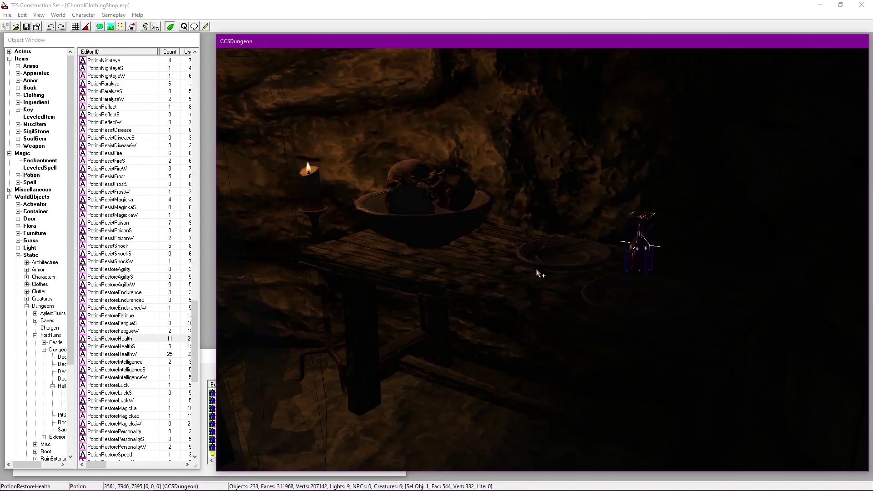
key(a)
shift+middle_drag(647, 275, 201, 111)
click(26, 27)
Step: Examine the overall corridor layout, the barrel-and-crate corner and the table dead end, saving the plugin
middle_drag(456, 288, 687, 362)
scroll(522, 247, down, 3)
click(547, 241)
middle_drag(722, 261, 236, 216)
scroll(459, 254, down, 3)
middle_drag(627, 211, 318, 223)
scroll(653, 235, down, 3)
click(700, 222)
middle_drag(700, 222, 611, 111)
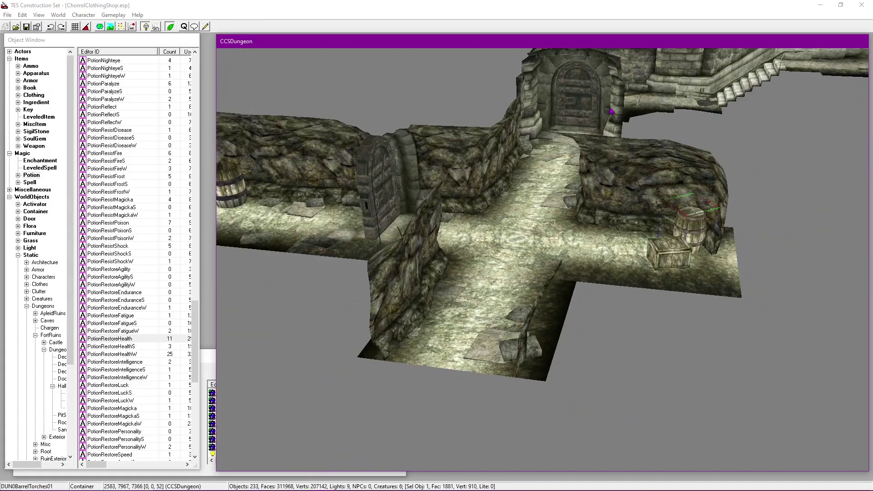
click(26, 27)
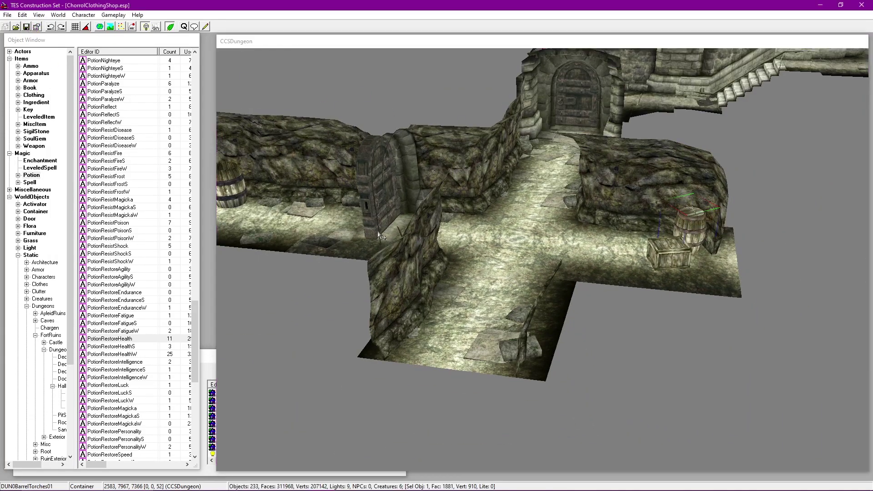
middle_drag(409, 209, 606, 206)
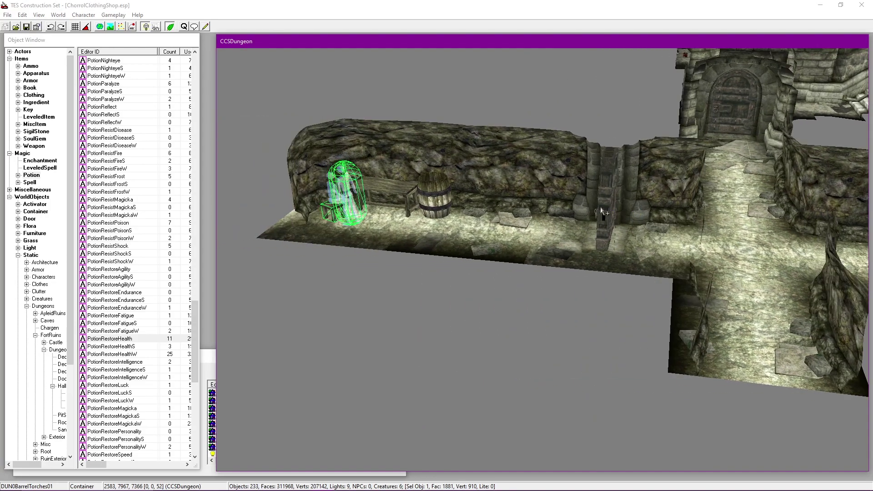
scroll(428, 203, up, 3)
middle_drag(418, 200, 481, 212)
scroll(482, 212, up, 3)
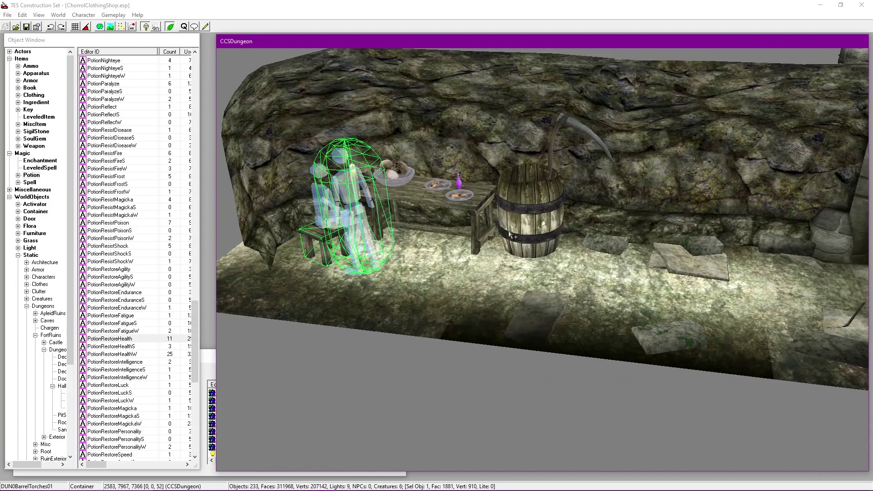